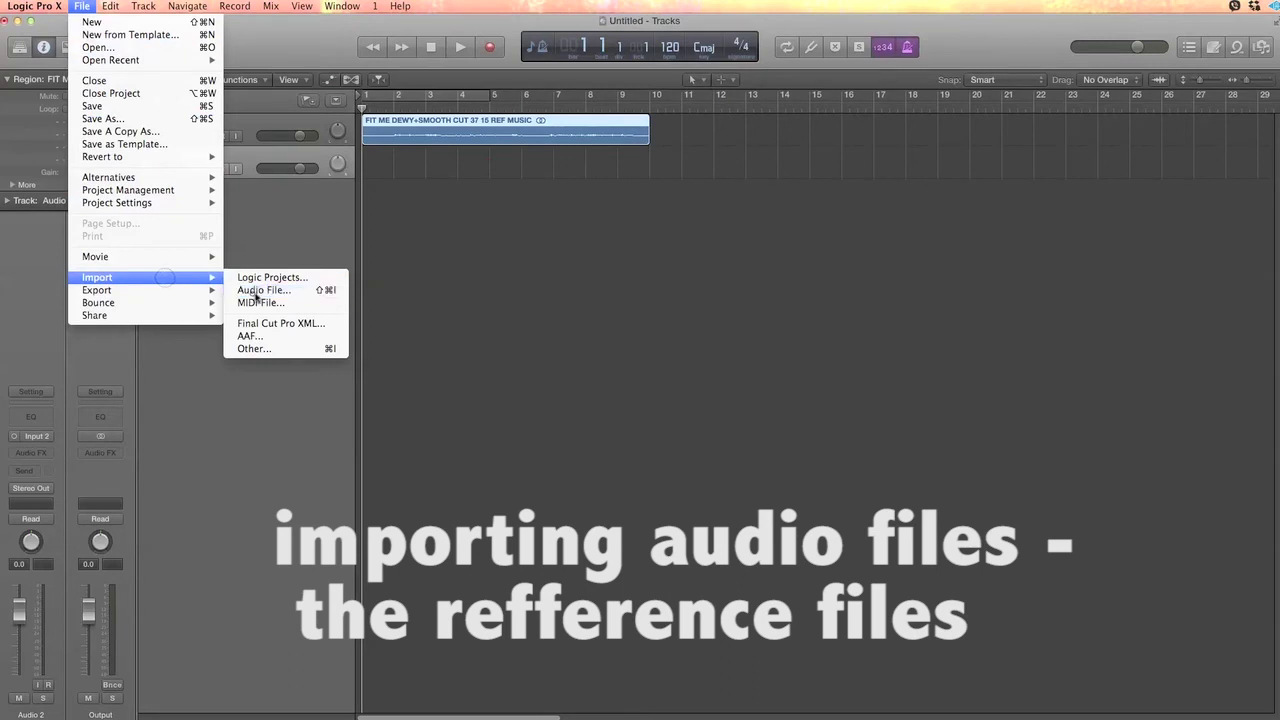
Import the FIT ME DEWY+SMOOTH CUT 37 15 REF NARR and REF VOX audio files as separate tracks beginning at bar 1.
double_click(1136, 225)
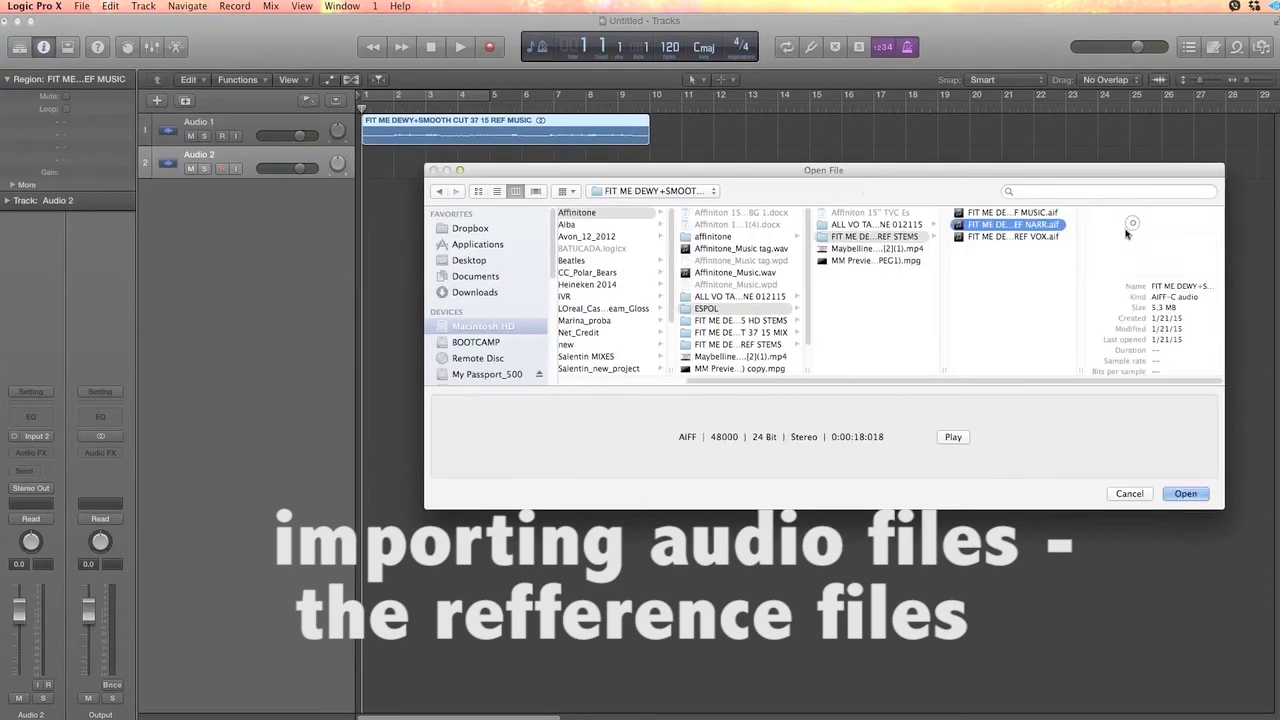
double_click(212, 202)
click(85, 7)
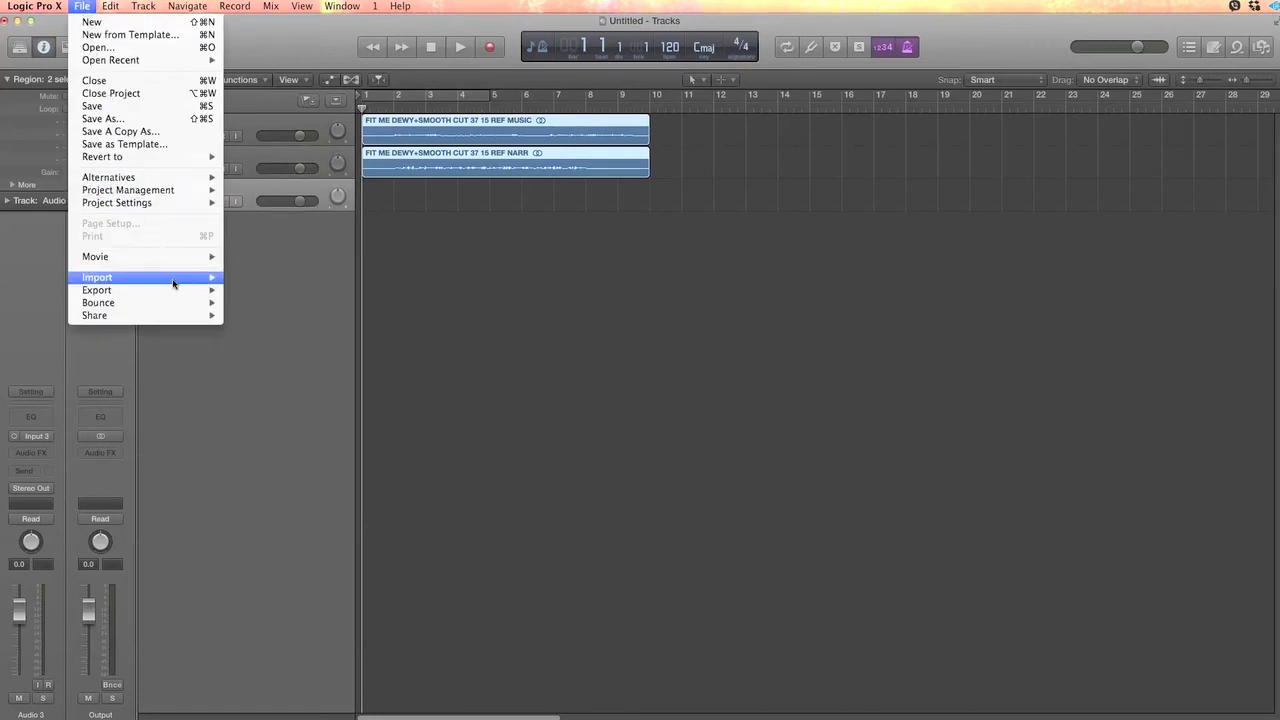
mouse_move(180, 279)
click(326, 291)
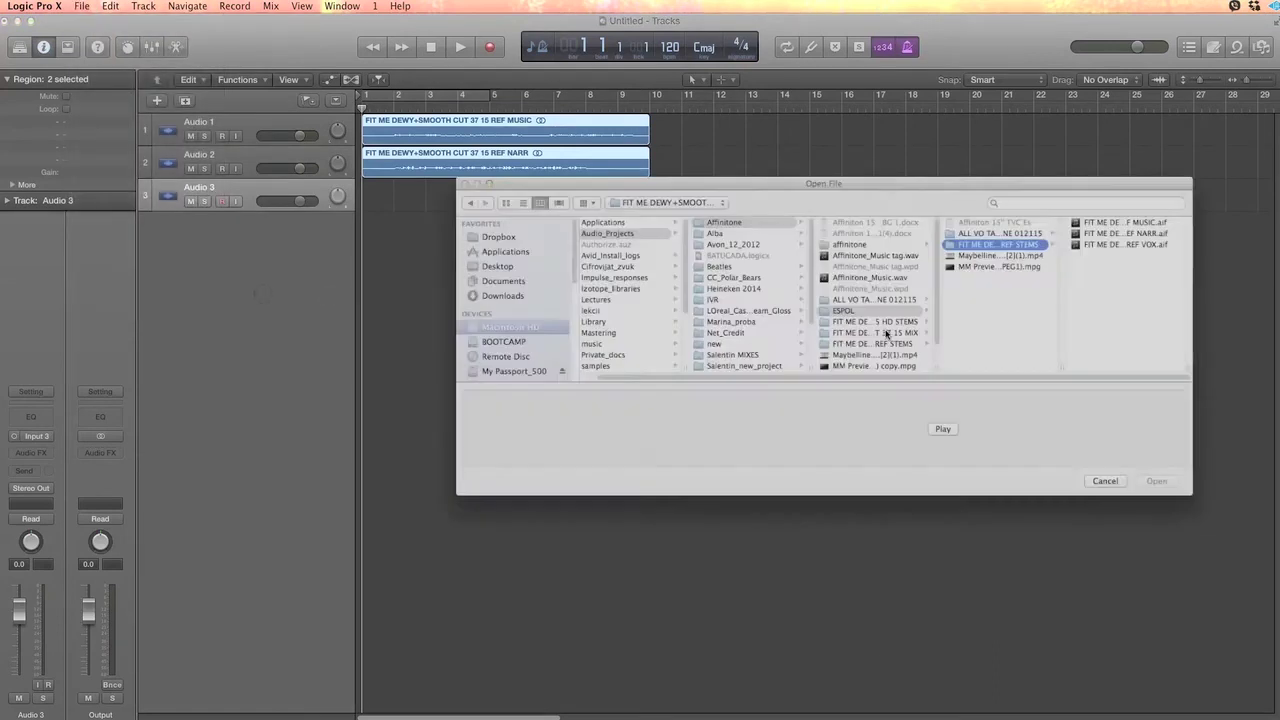
double_click(1135, 237)
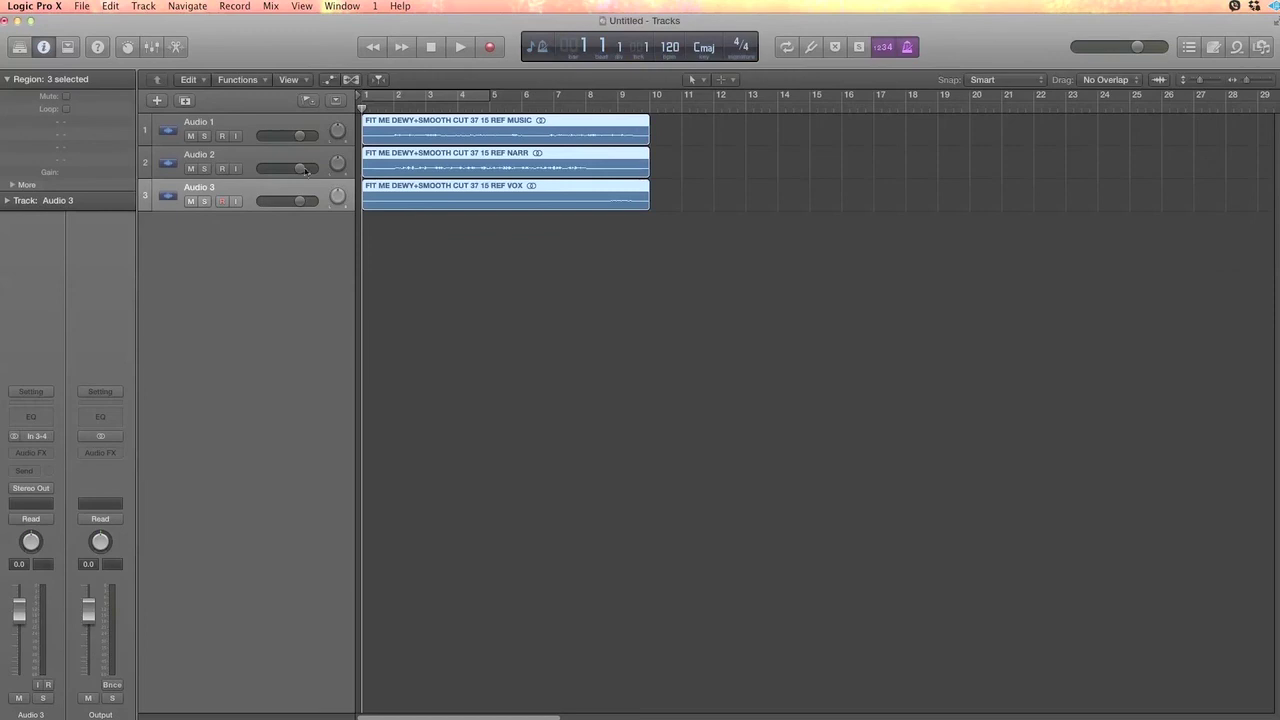
Enlarge the track heights and play the reference regions, soloing the music, narration and vox tracks in turn, and return to the beginning.
drag(270, 145, 280, 220)
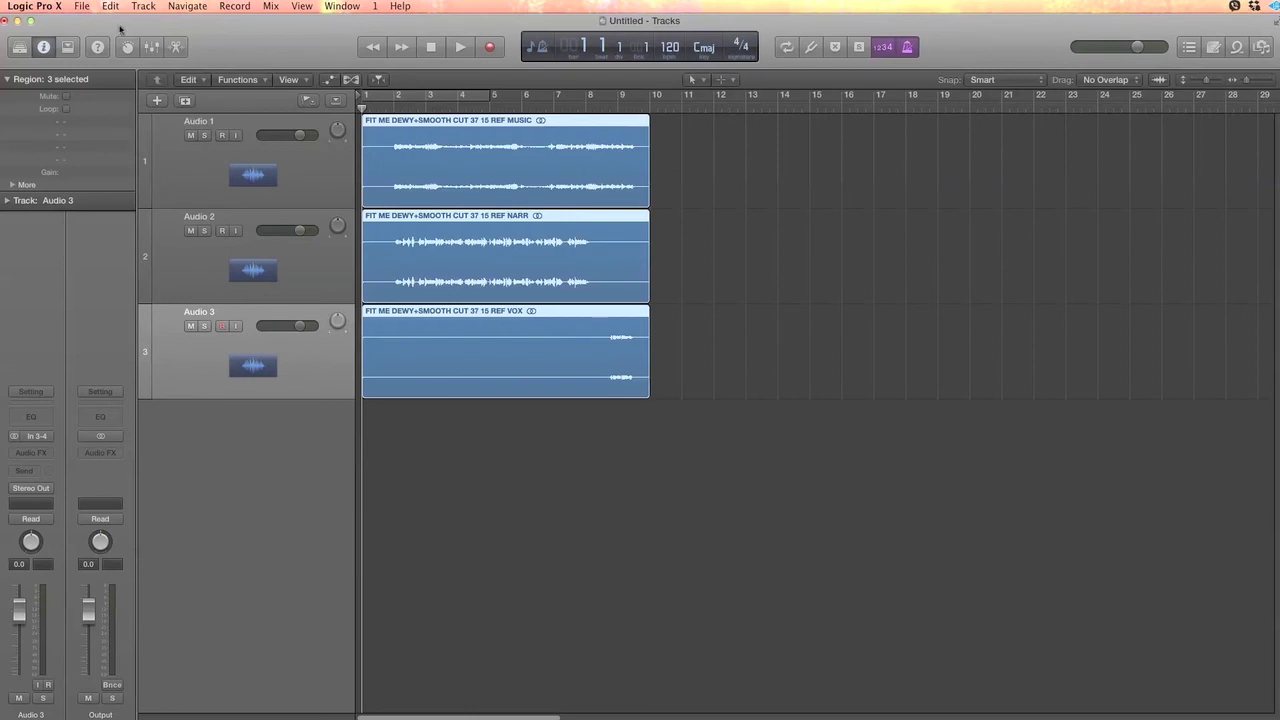
key(space)
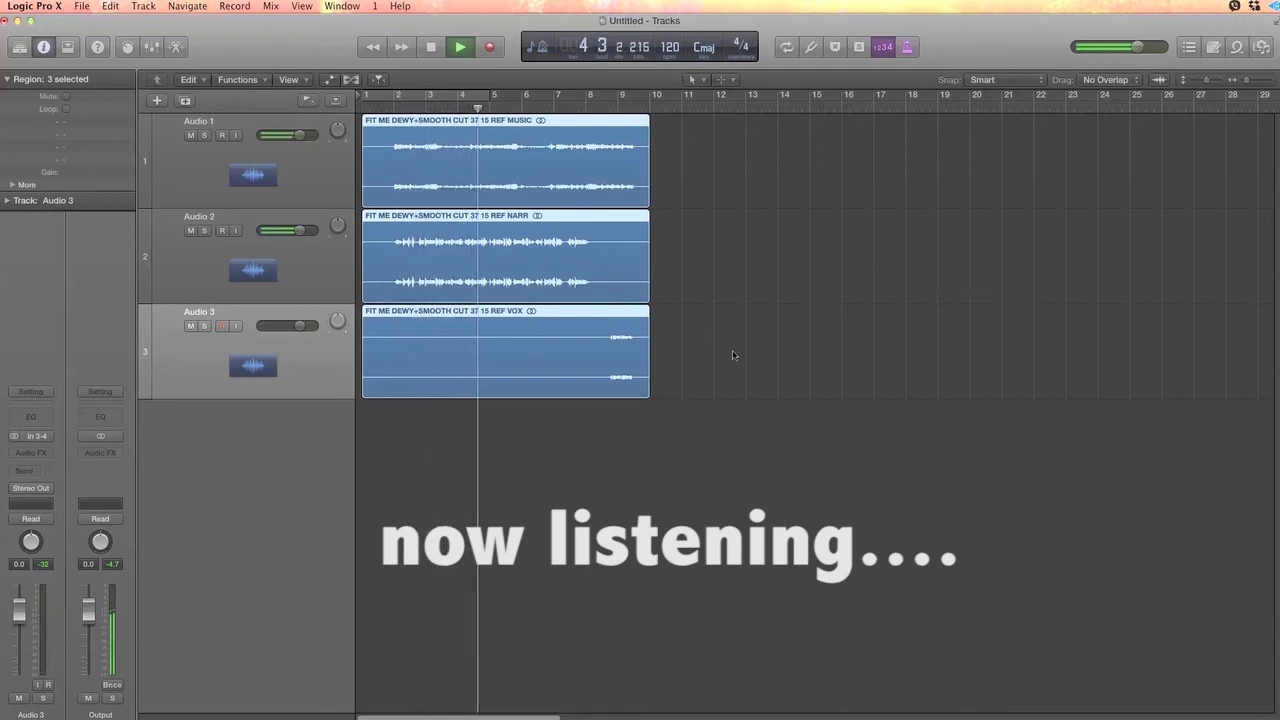
click(202, 136)
click(202, 136)
click(205, 231)
click(205, 231)
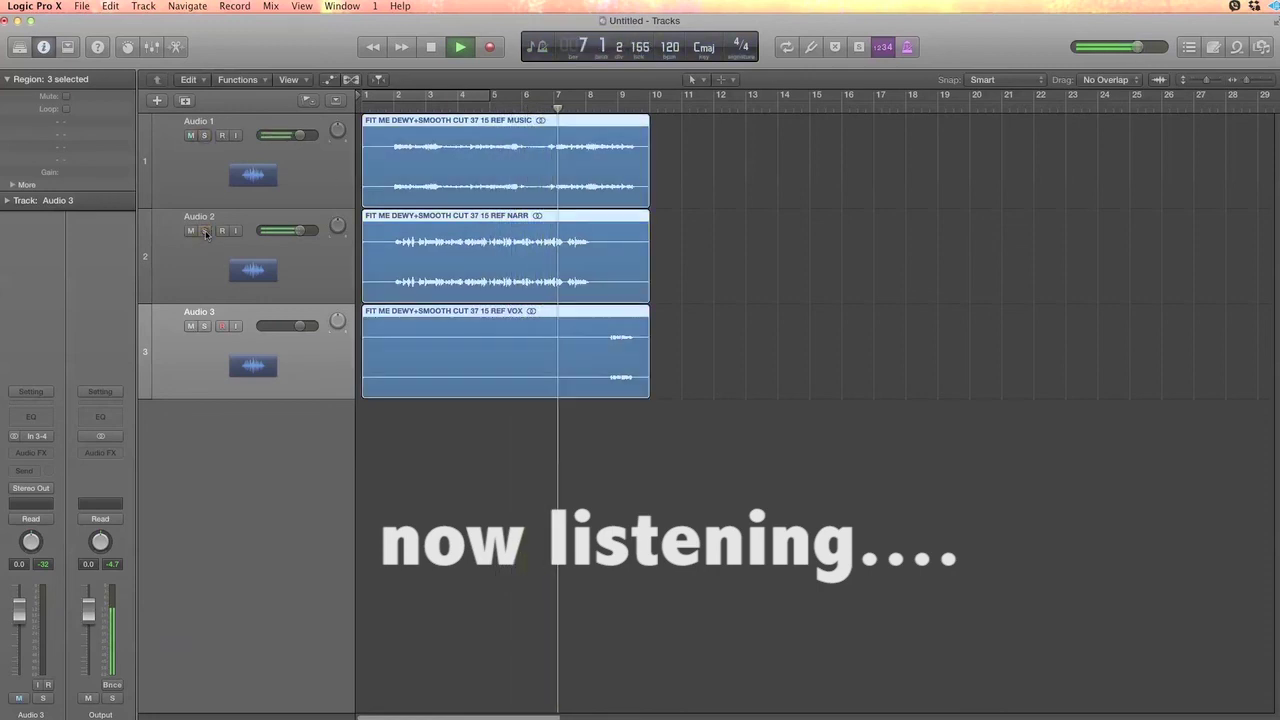
click(206, 330)
click(206, 330)
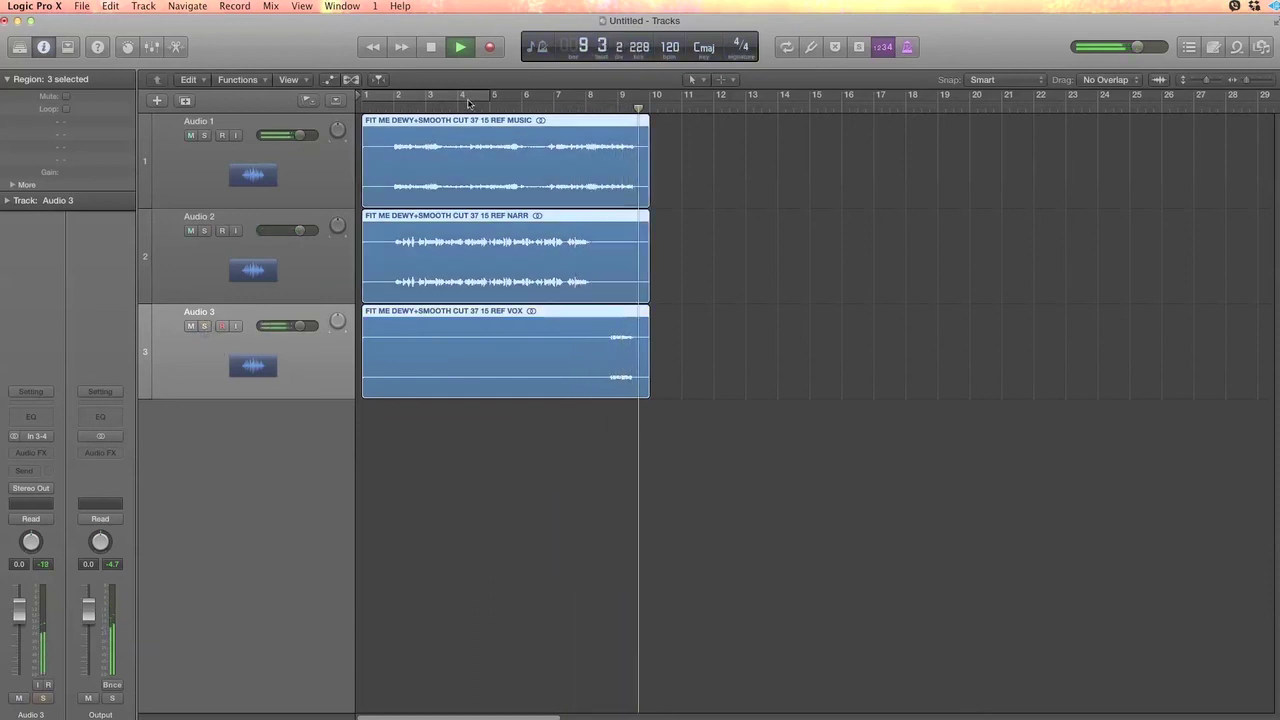
key(space)
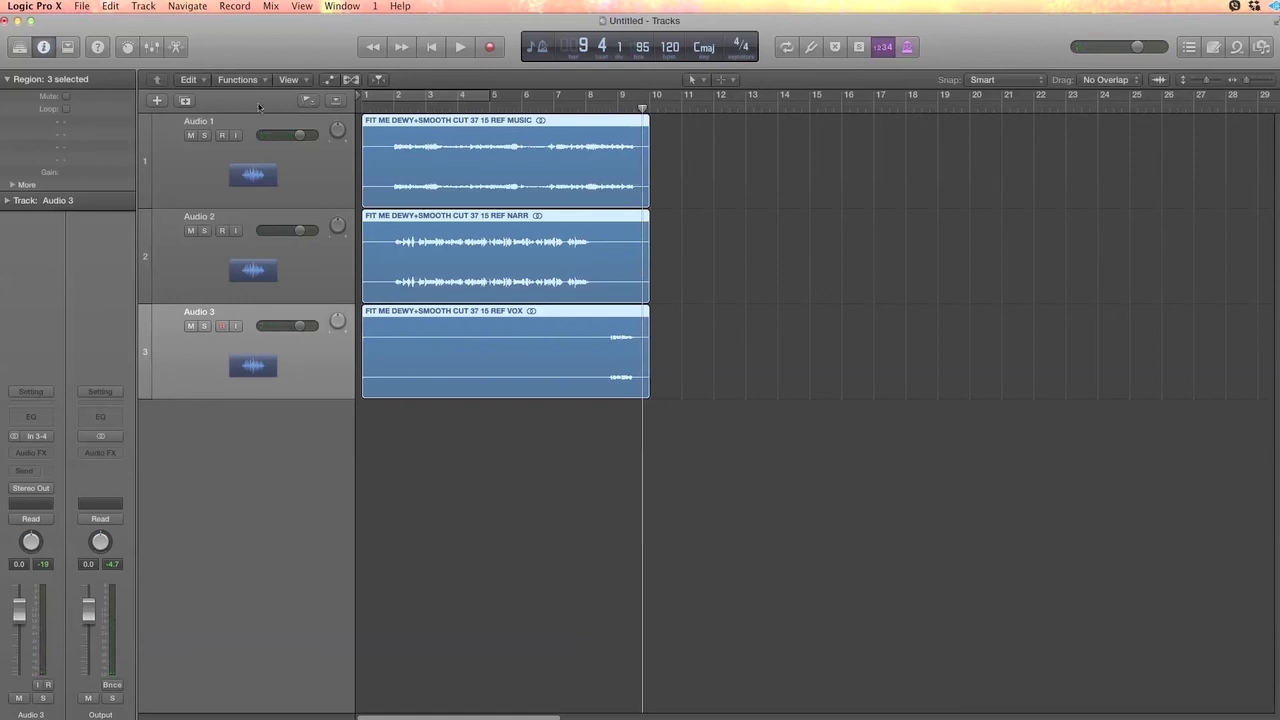
key(Return)
Open the Maybelline .mp4 movie from the ESPOL folder in the project and extract its audio track.
click(80, 6)
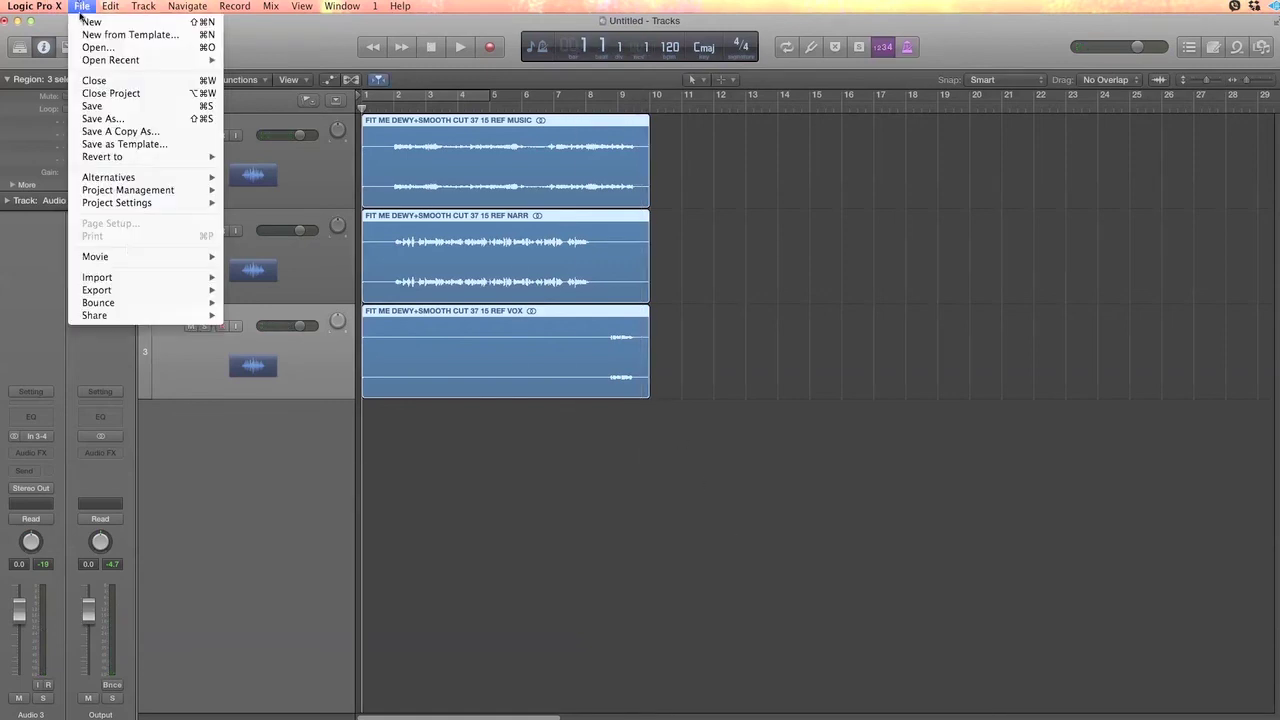
mouse_move(145, 257)
click(238, 258)
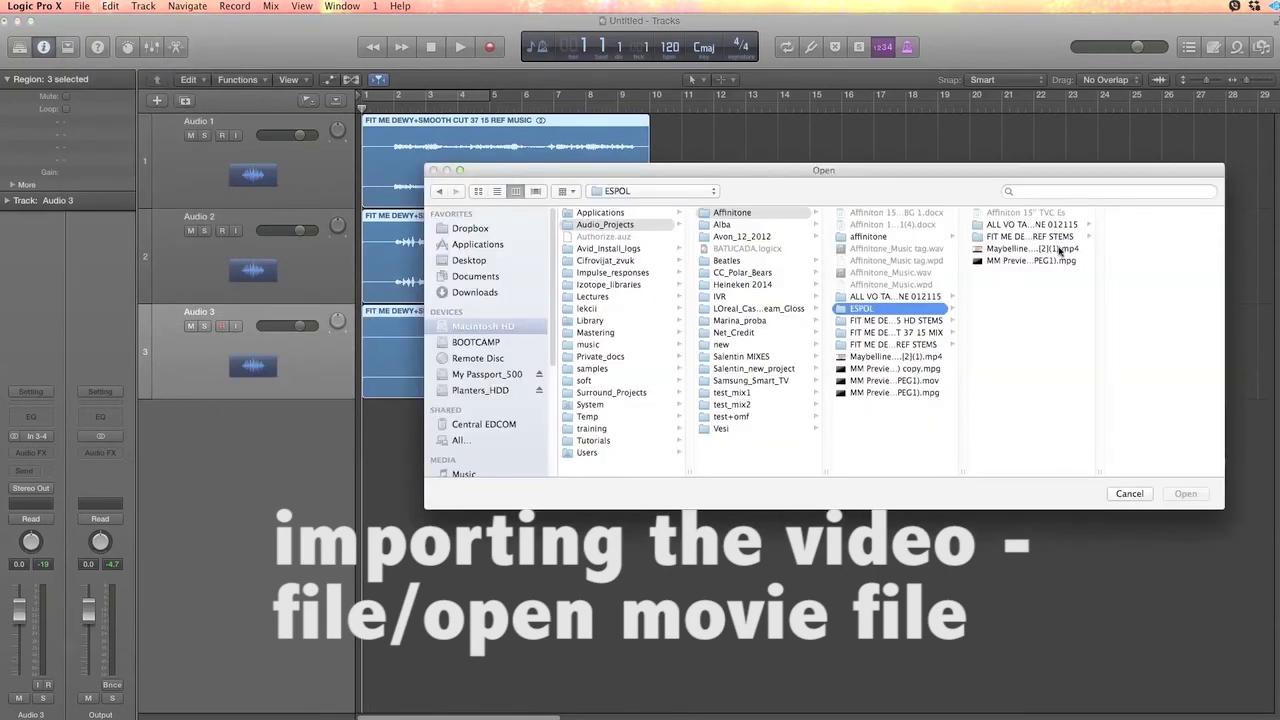
click(1058, 249)
click(1188, 493)
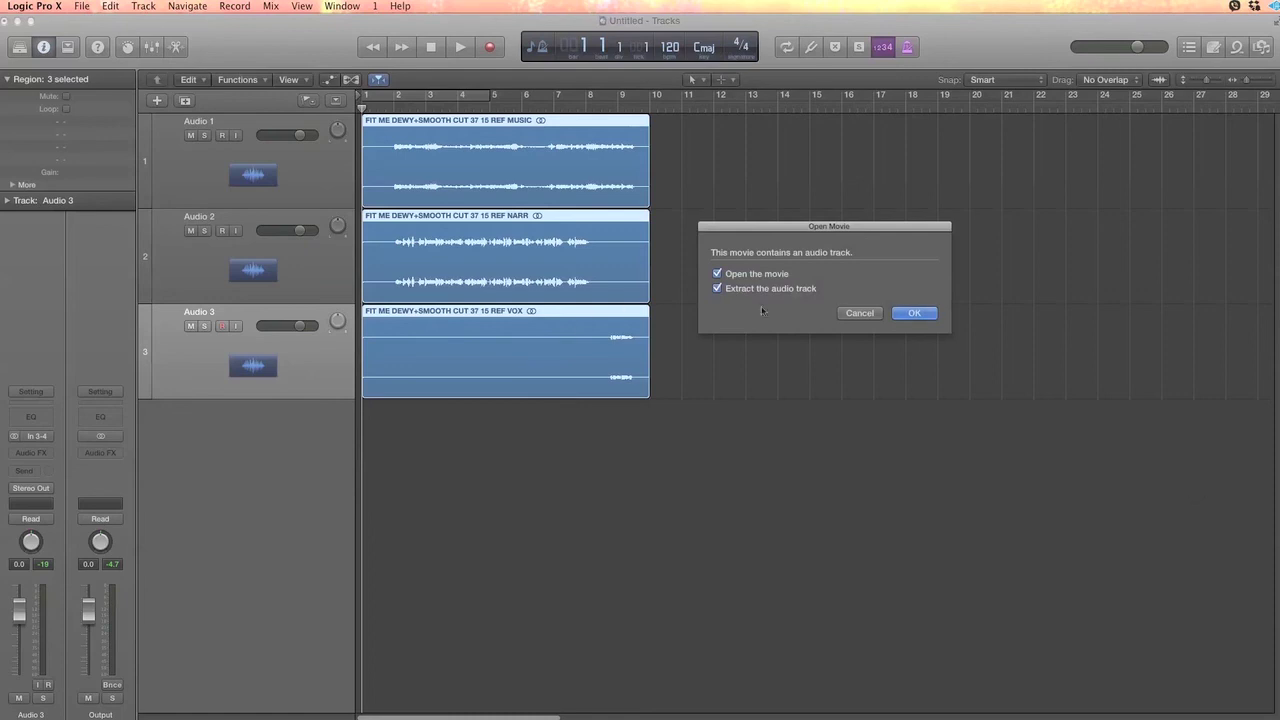
click(897, 314)
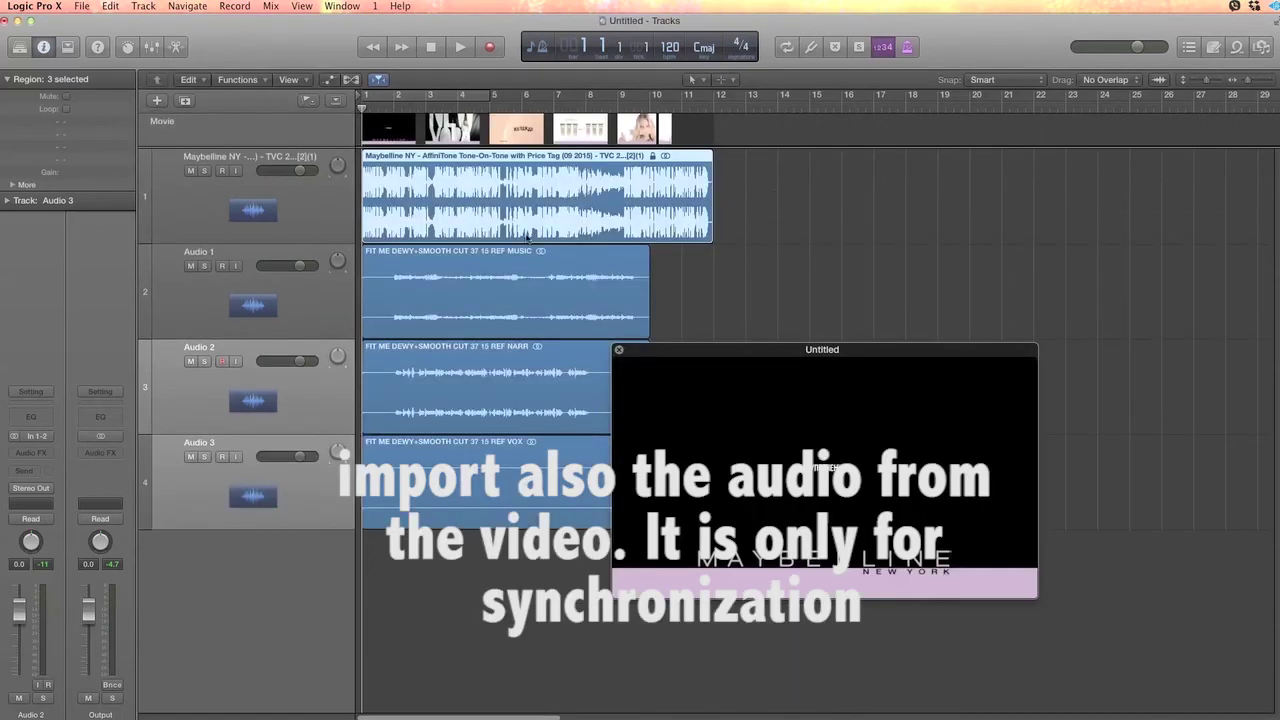
Play the project, solo the Maybelline movie audio track and lower its volume to -11.2 dB.
drag(301, 171, 297, 171)
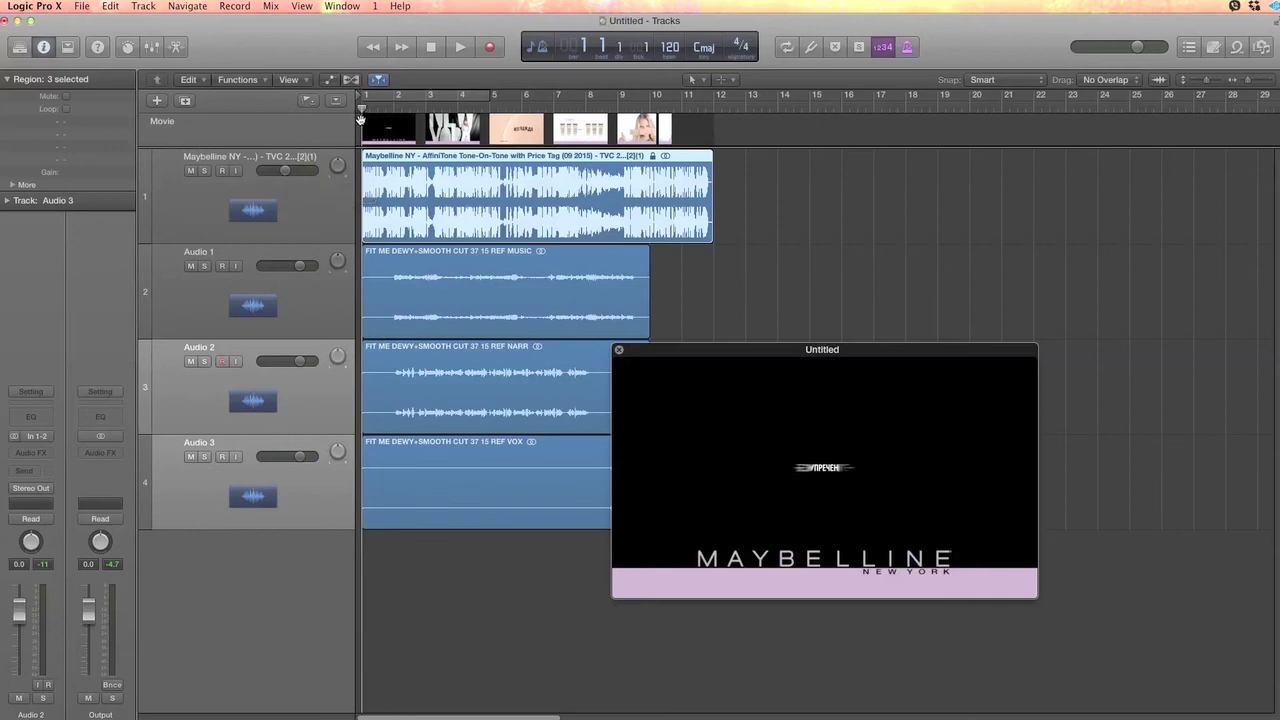
key(space)
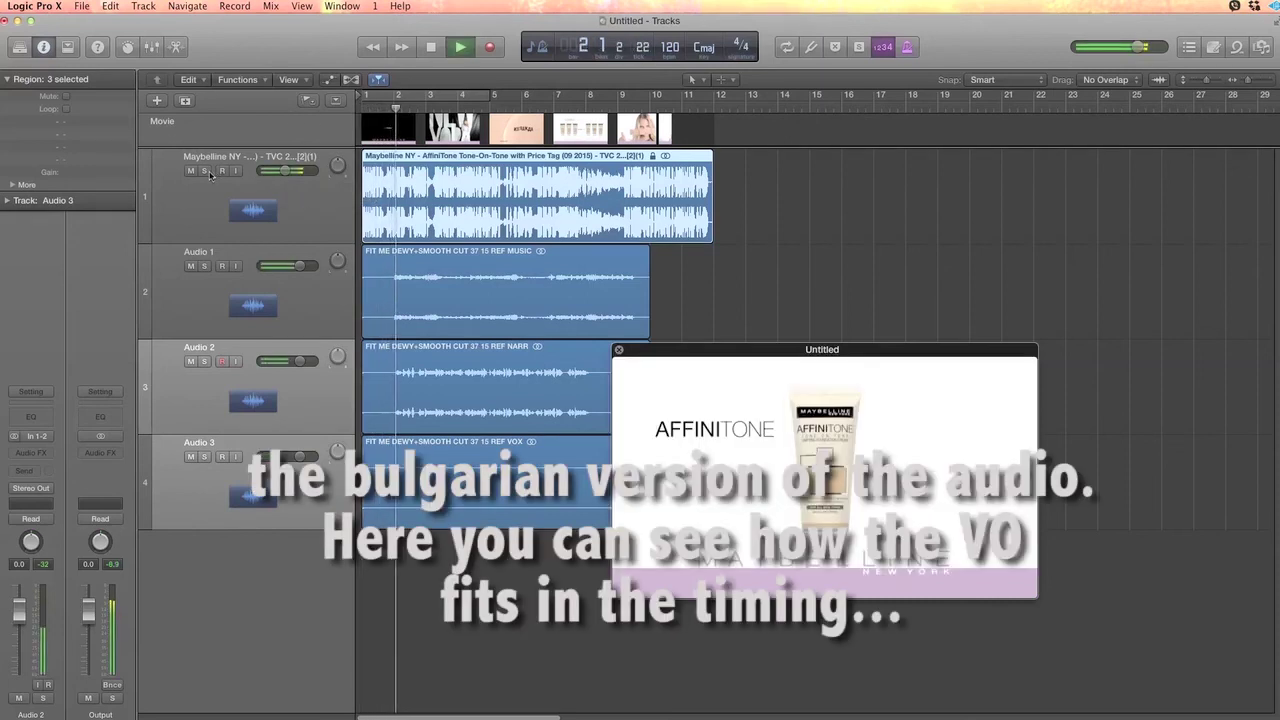
click(205, 172)
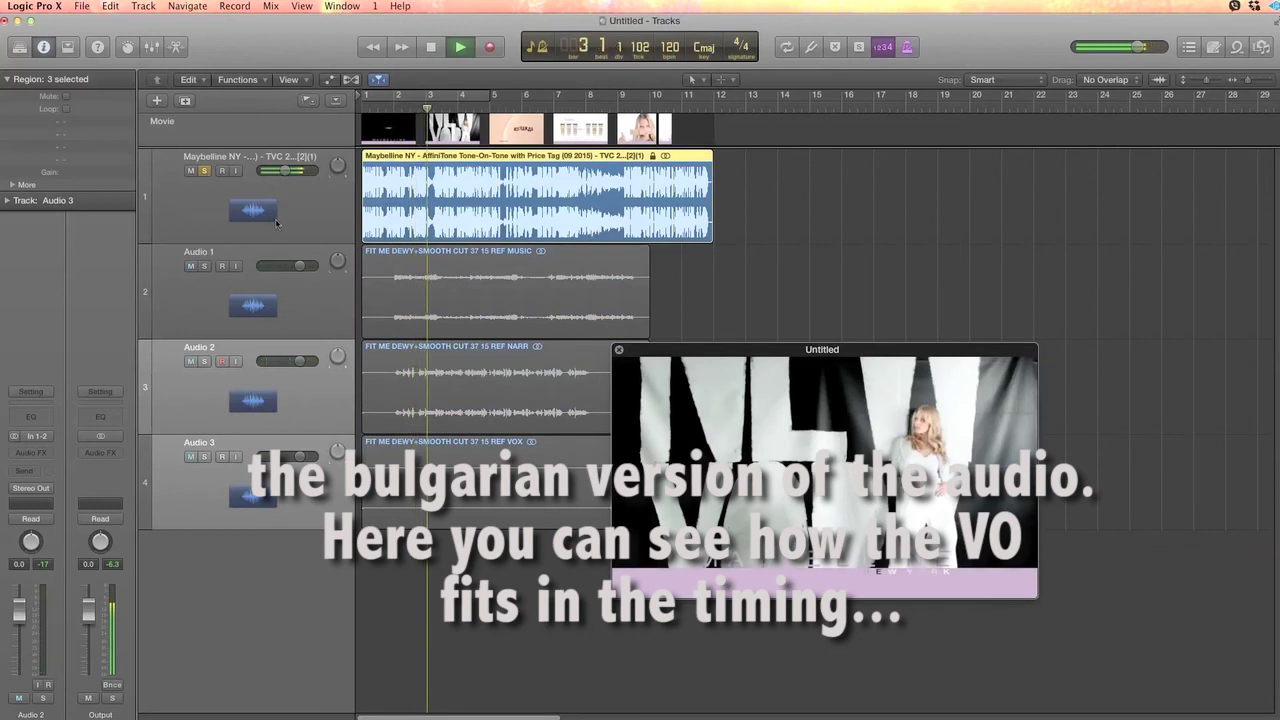
drag(288, 171, 279, 171)
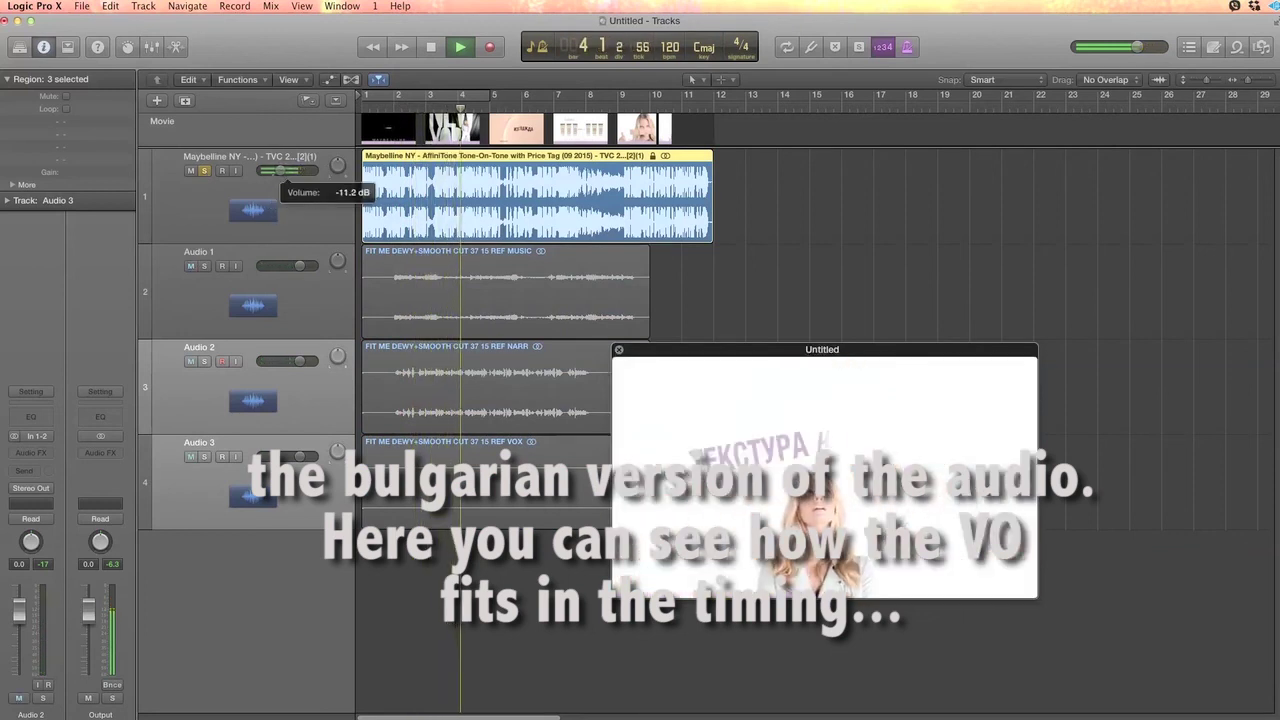
Move the movie window clear of the audio regions and stop playback.
mouse_move(776, 367)
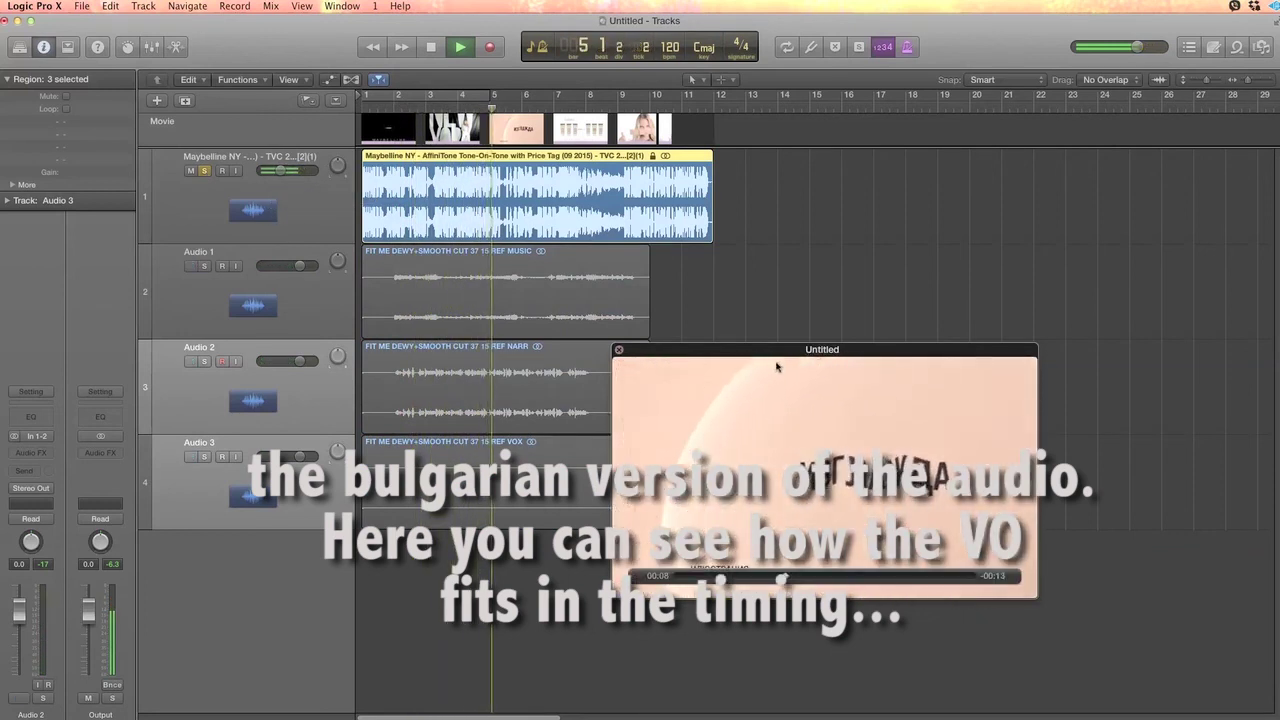
drag(794, 351, 1027, 457)
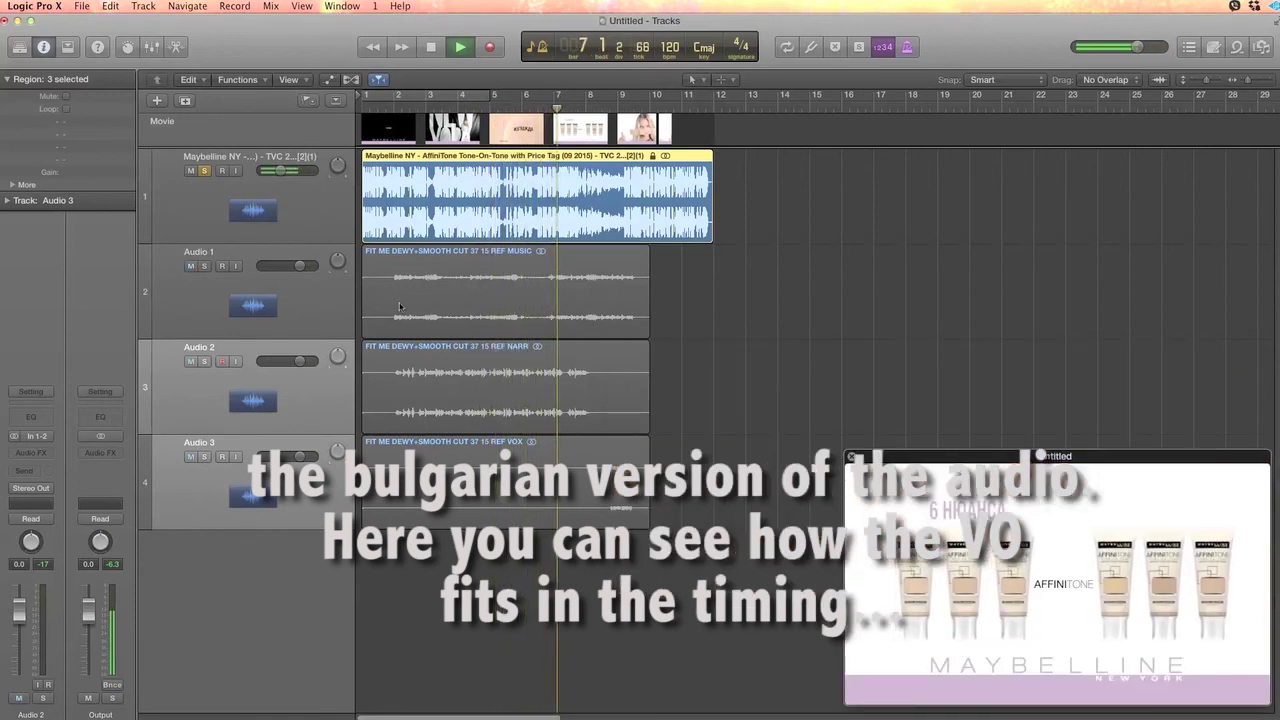
key(space)
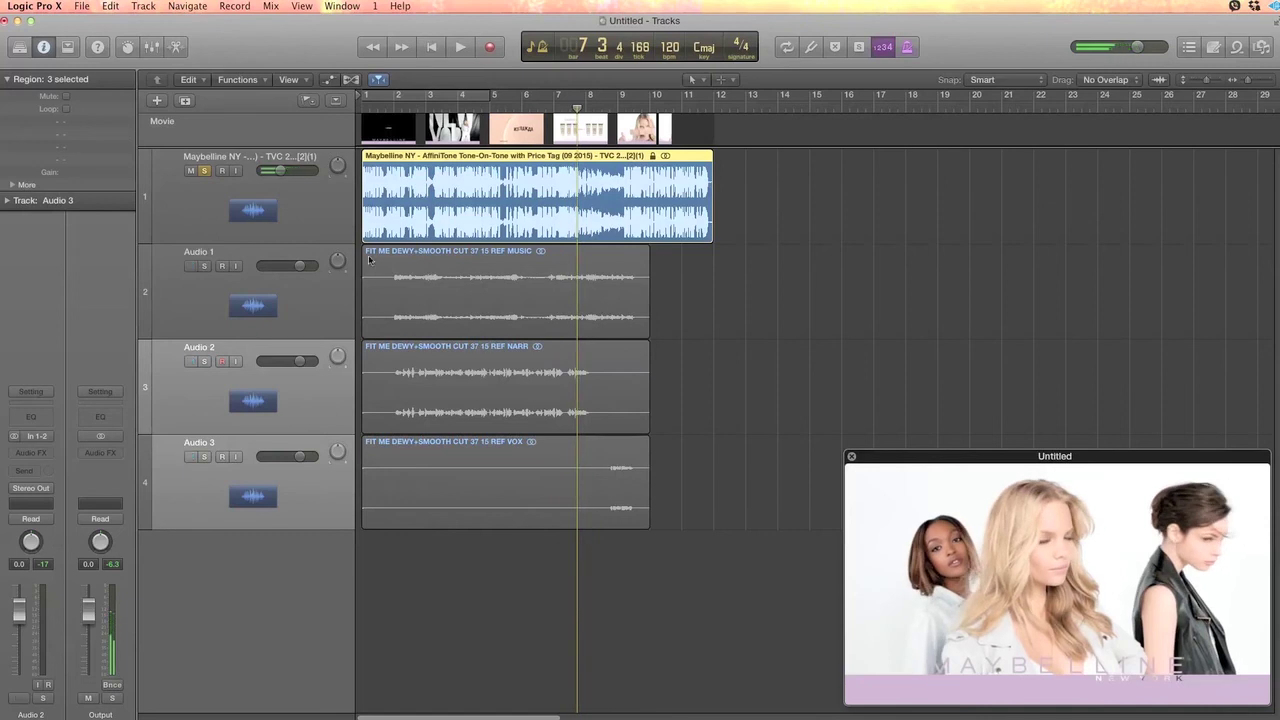
Select the Audio 1, Audio 2 and Audio 3 tracks with their regions and move the playhead to bar 2.
click(338, 299)
shift+click(322, 400)
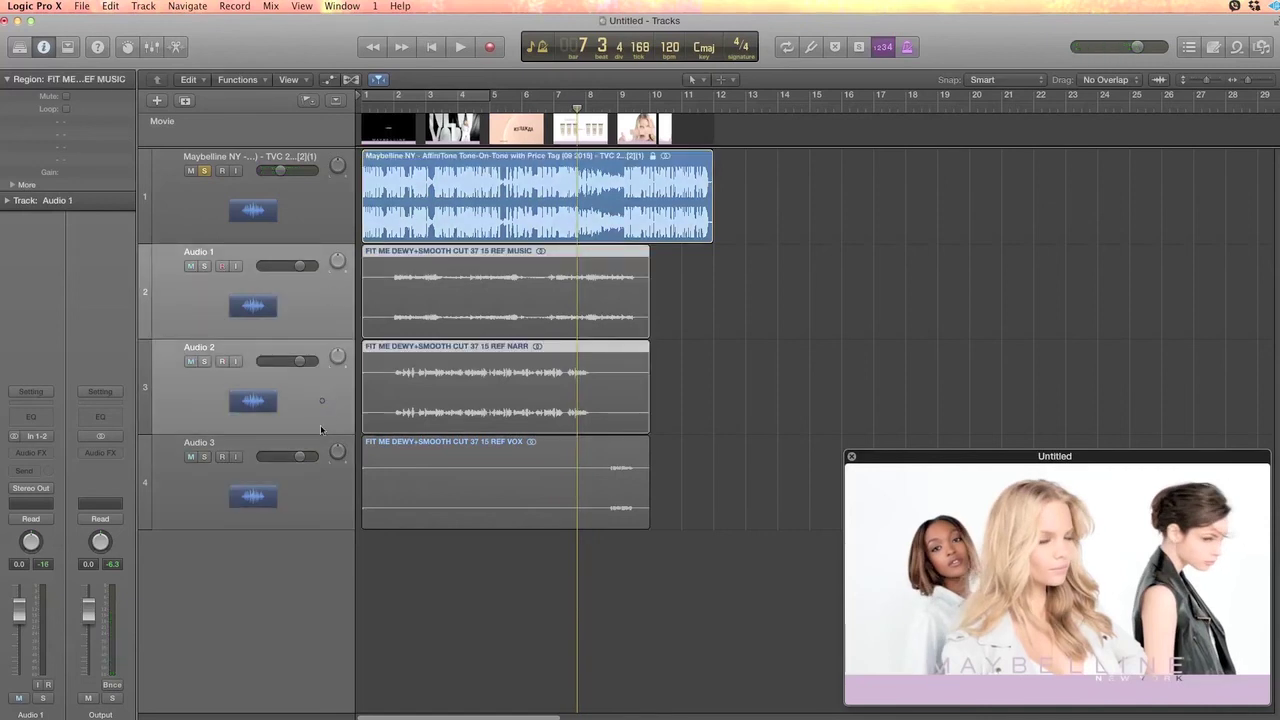
shift+click(313, 477)
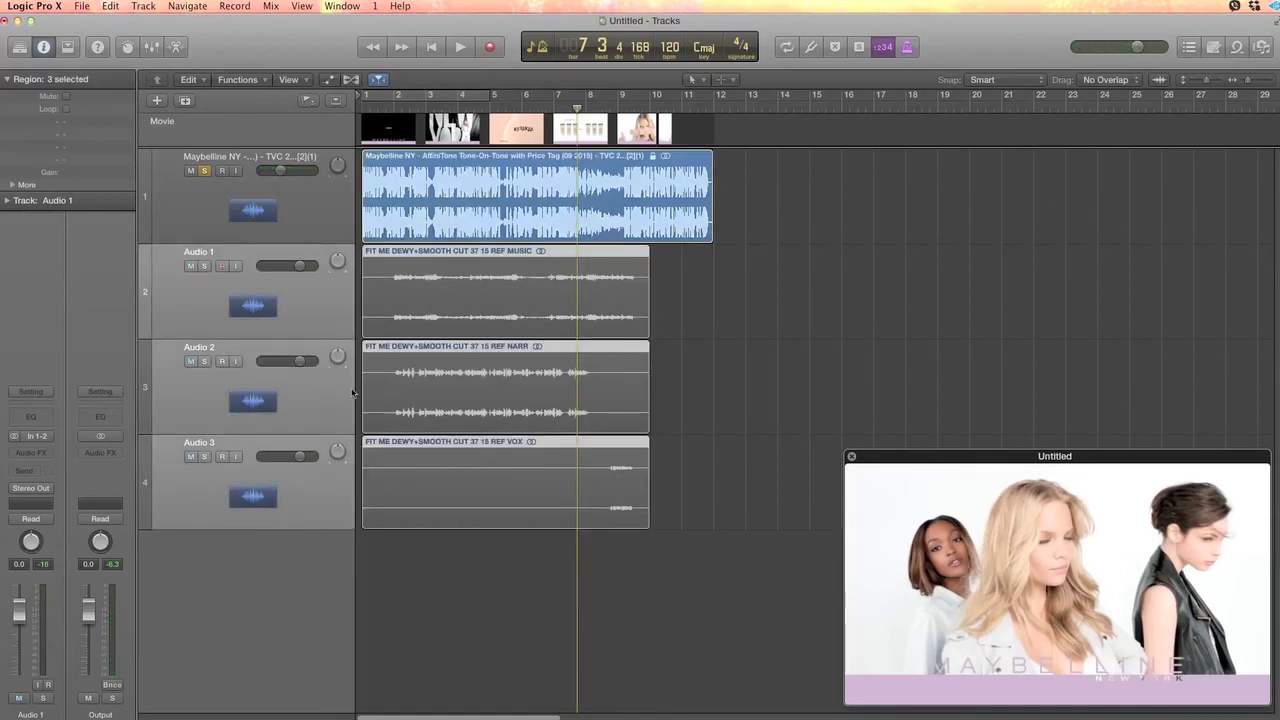
scroll(359, 389, right, 5)
scroll(359, 389, left, 10)
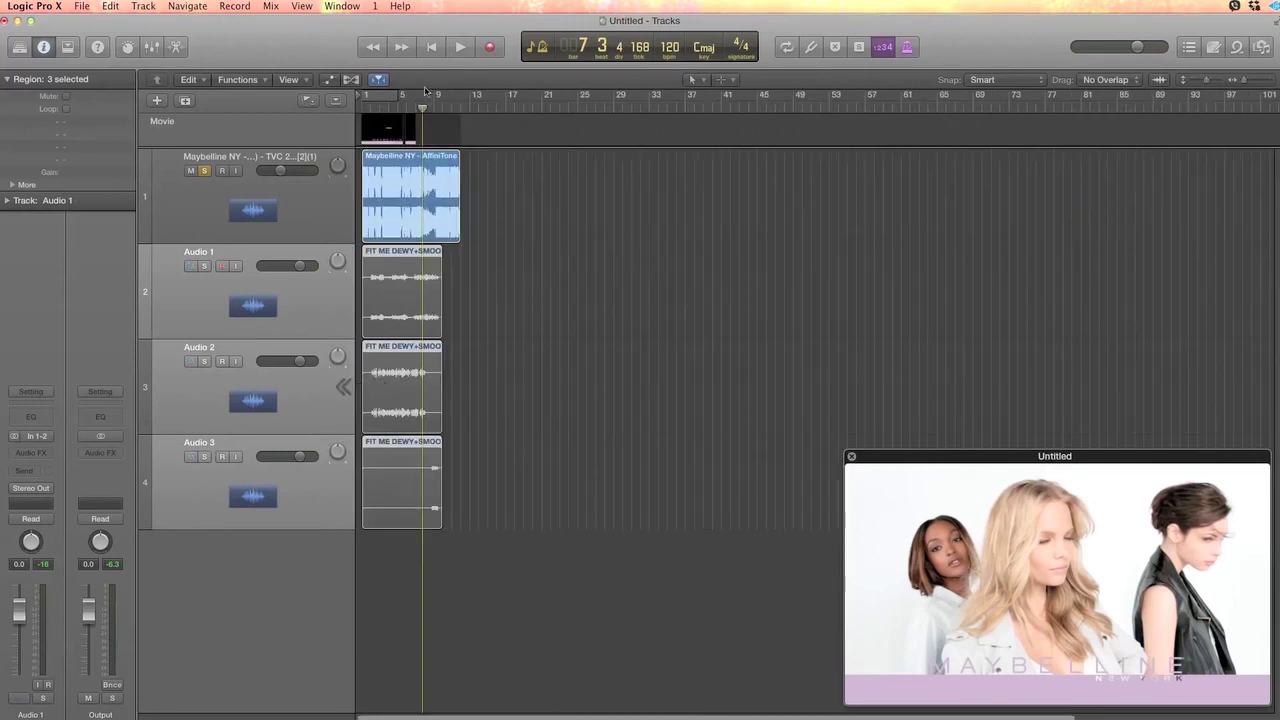
drag(423, 111, 370, 113)
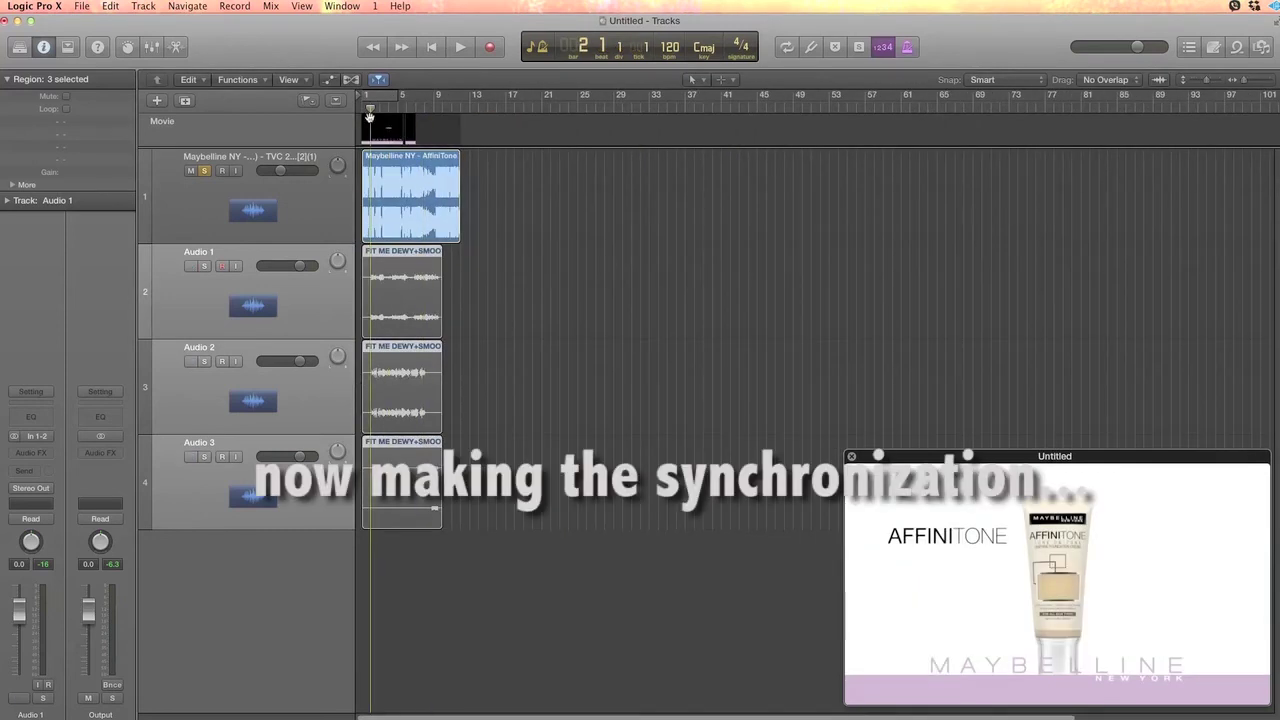
Turn on waveform zoom and enlarge the Audio 1 track's height to inspect where the music starts.
scroll(403, 289, up, 10)
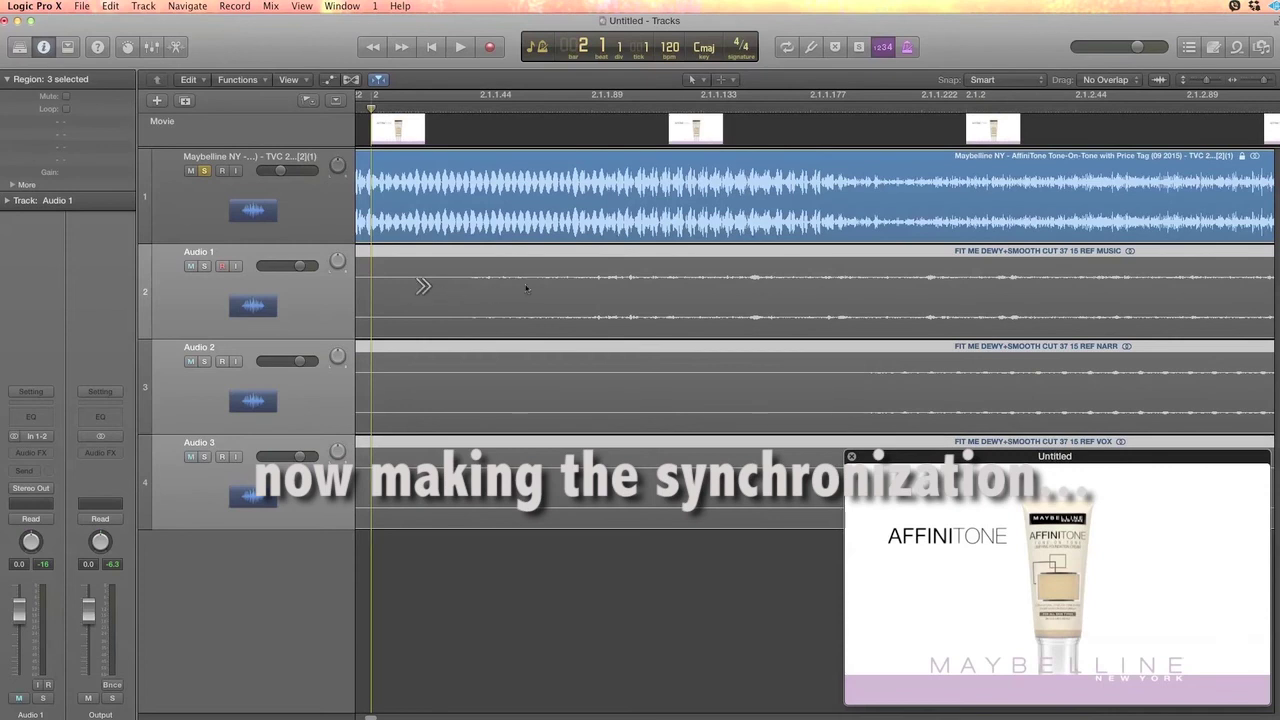
click(1164, 80)
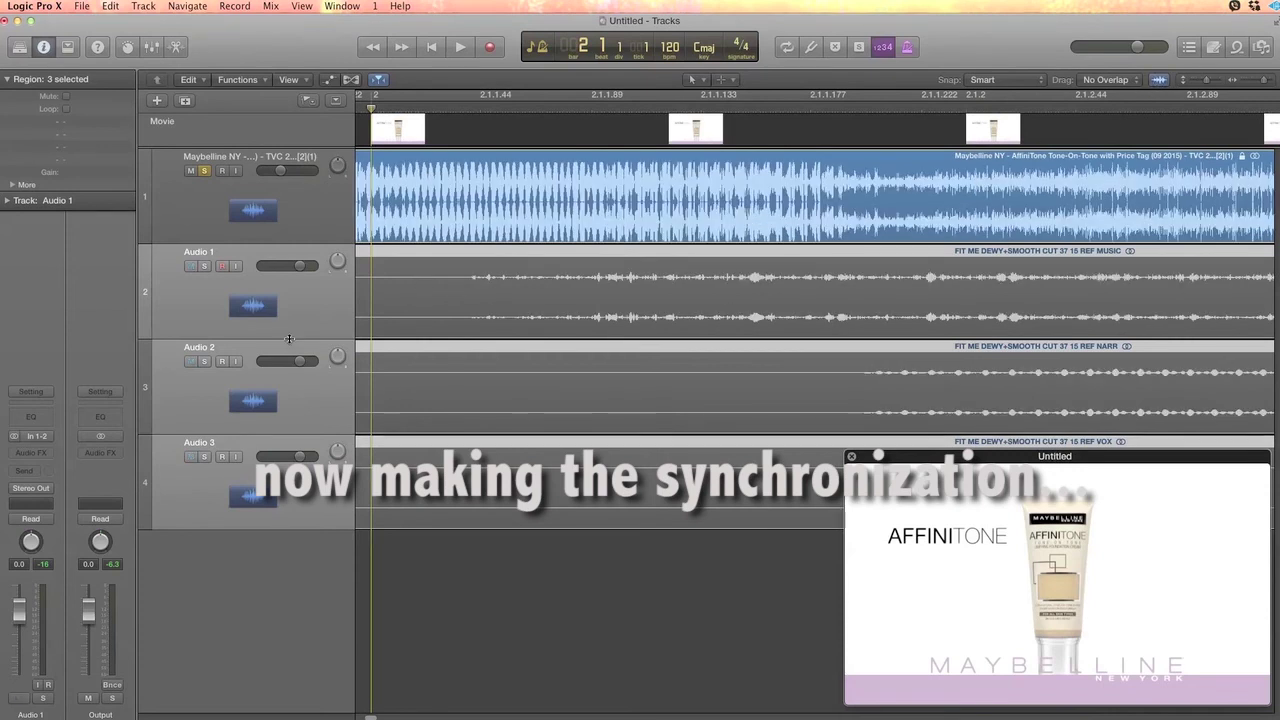
drag(289, 339, 289, 461)
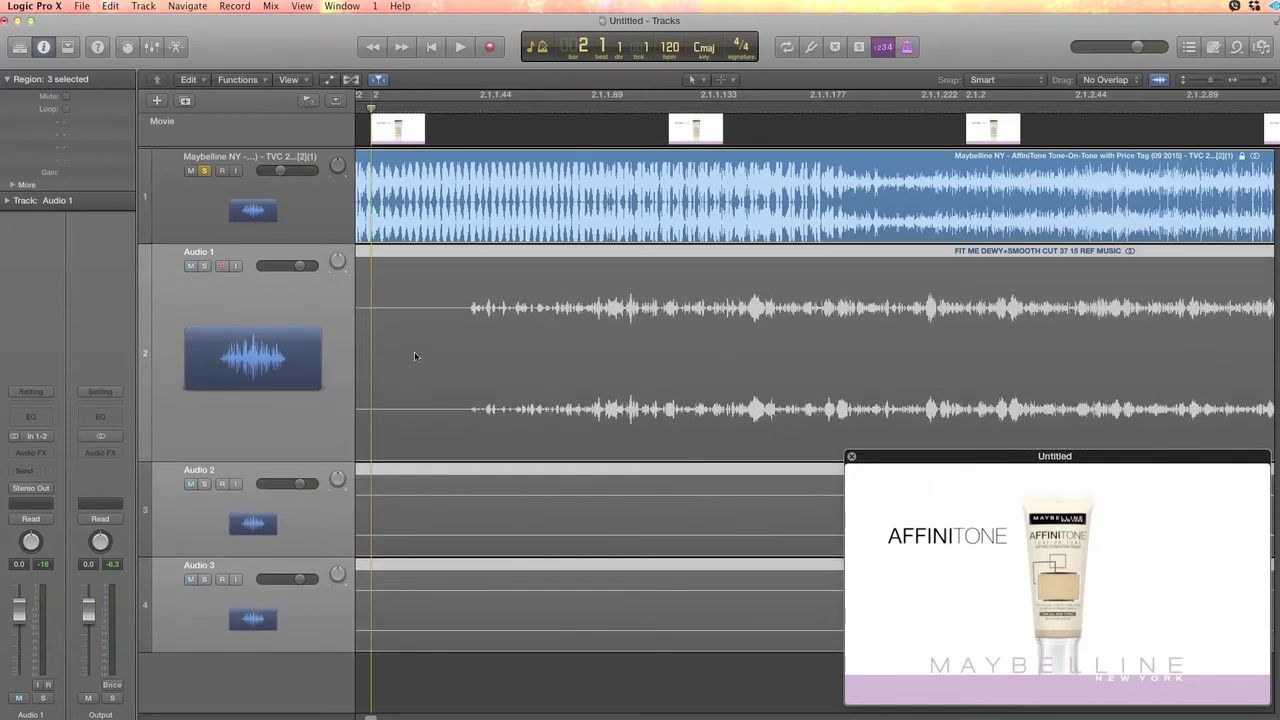
Split the three selected reference regions with the Scissors tool at 2 1 1 40, just before the music begins.
click(698, 81)
click(718, 168)
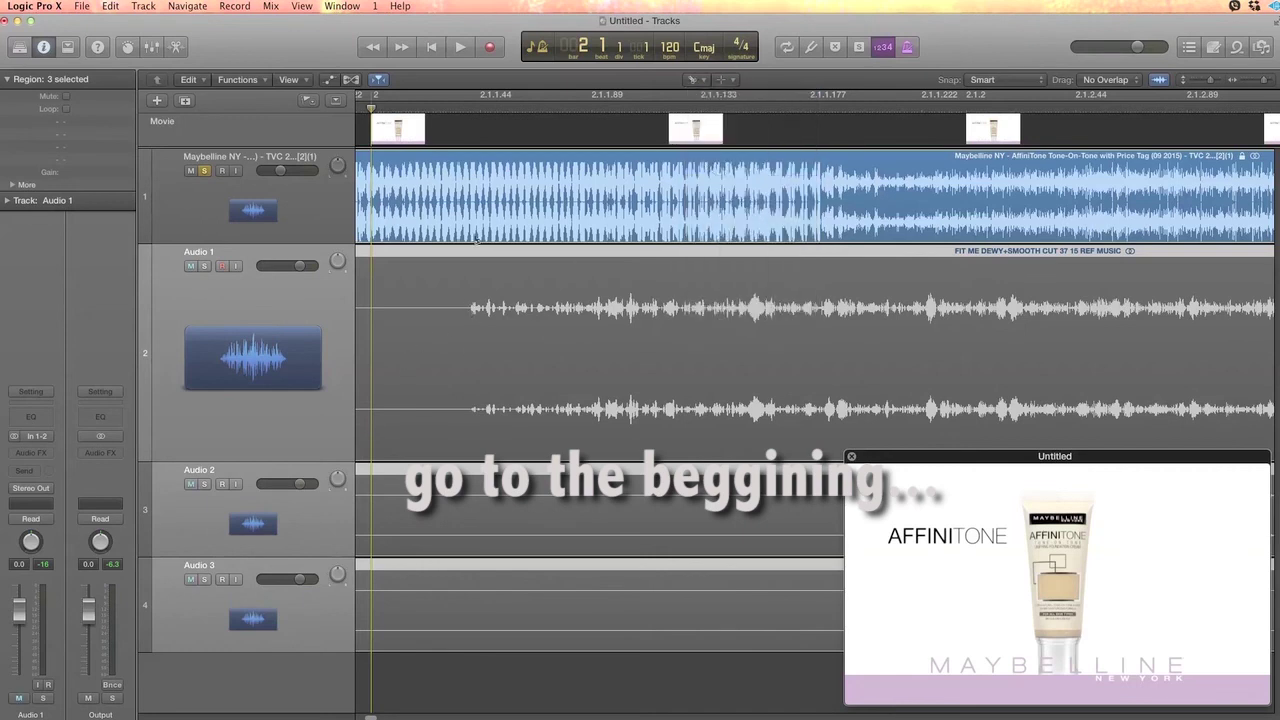
scroll(468, 283, right, 5)
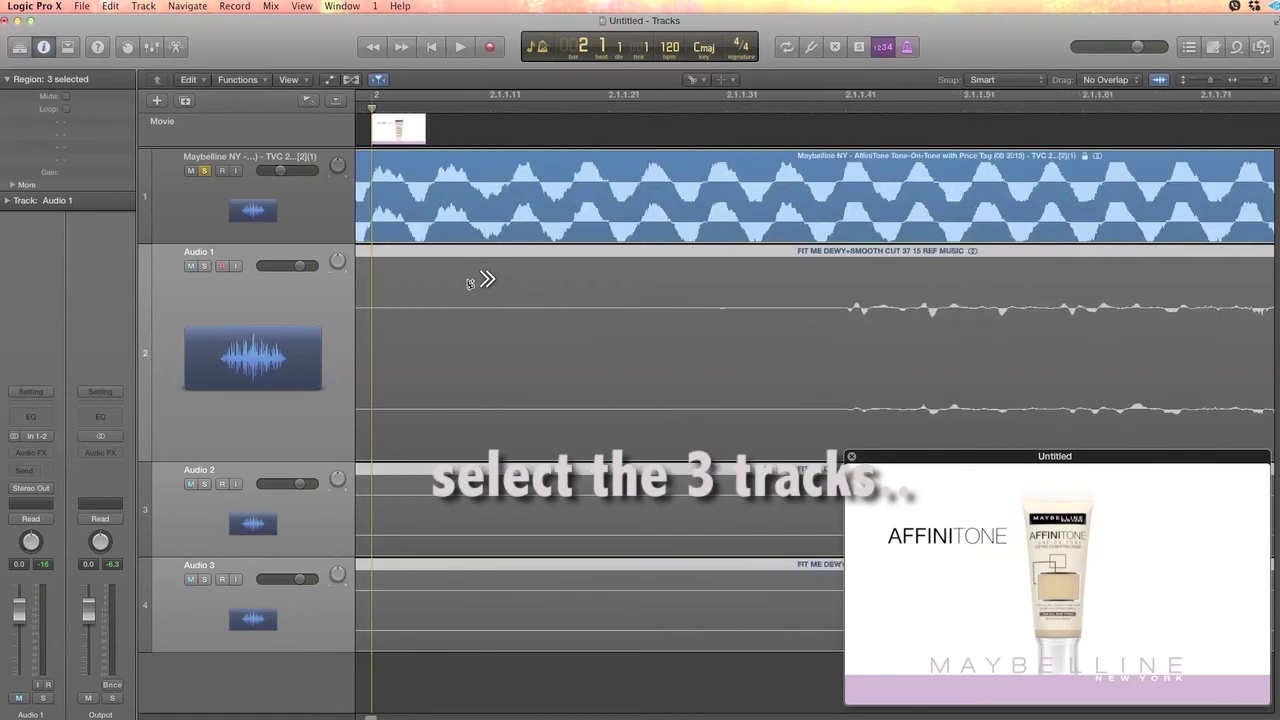
click(838, 321)
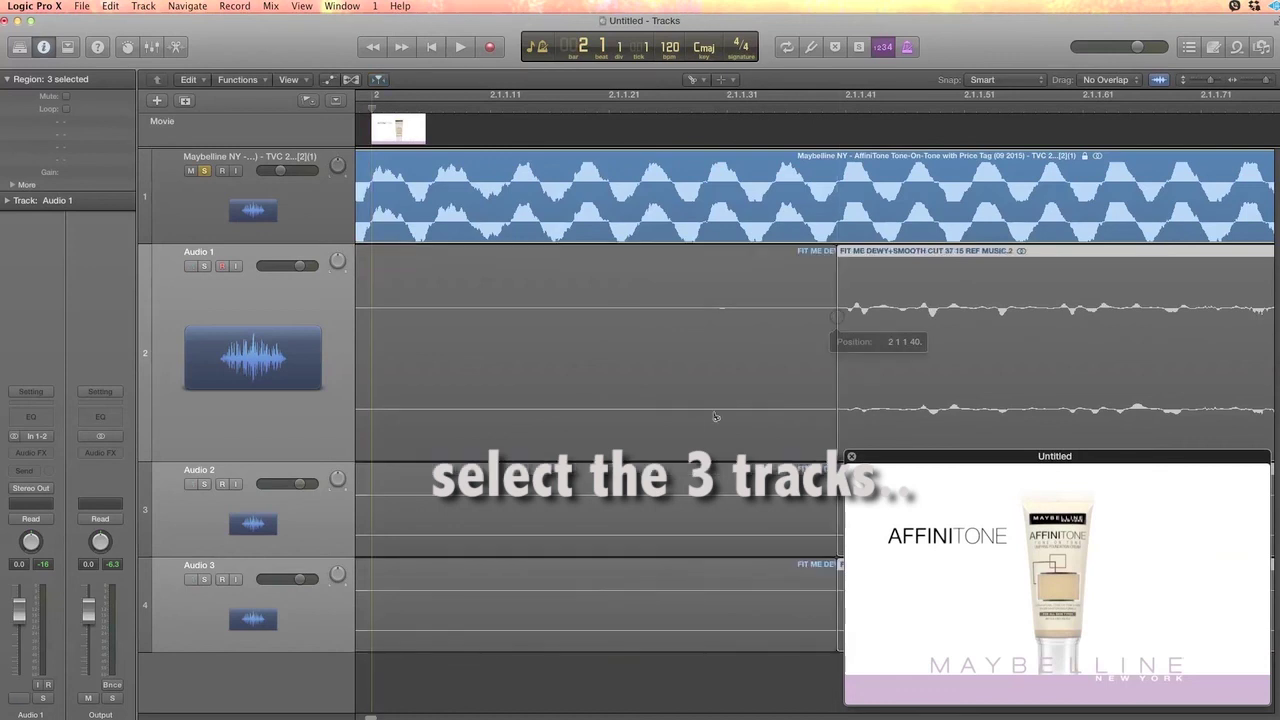
Delete the silent opening pieces of the music, narration and vox regions before the split.
click(691, 79)
click(700, 95)
click(606, 399)
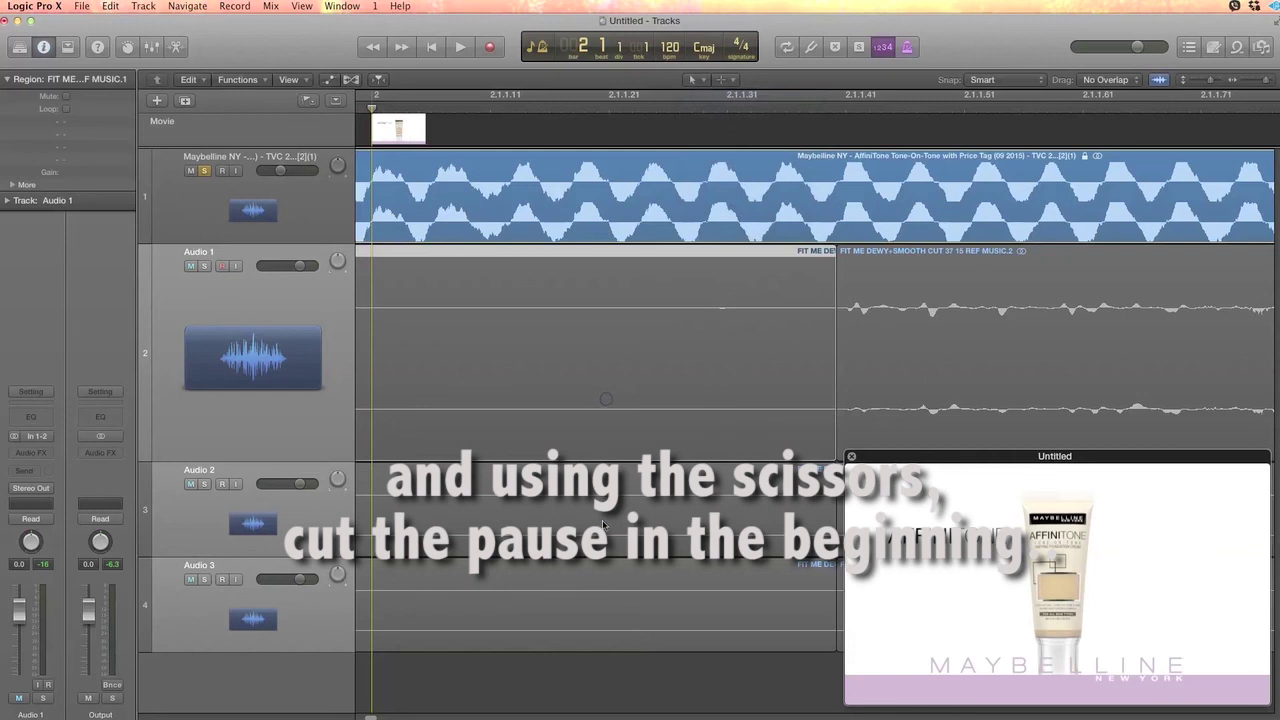
shift+click(603, 525)
shift+click(606, 618)
key(Delete)
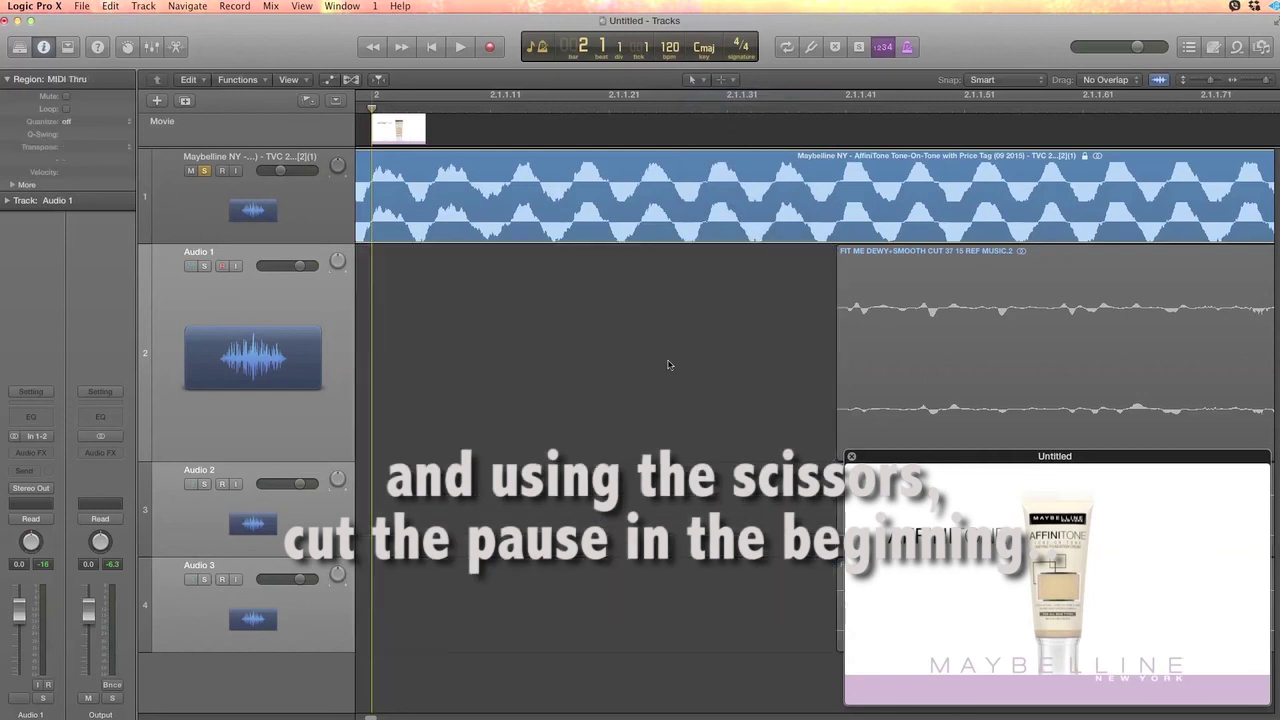
Select the remaining music, narration and vox regions together and move them slightly earlier in the timeline.
scroll(659, 365, left, 5)
click(580, 388)
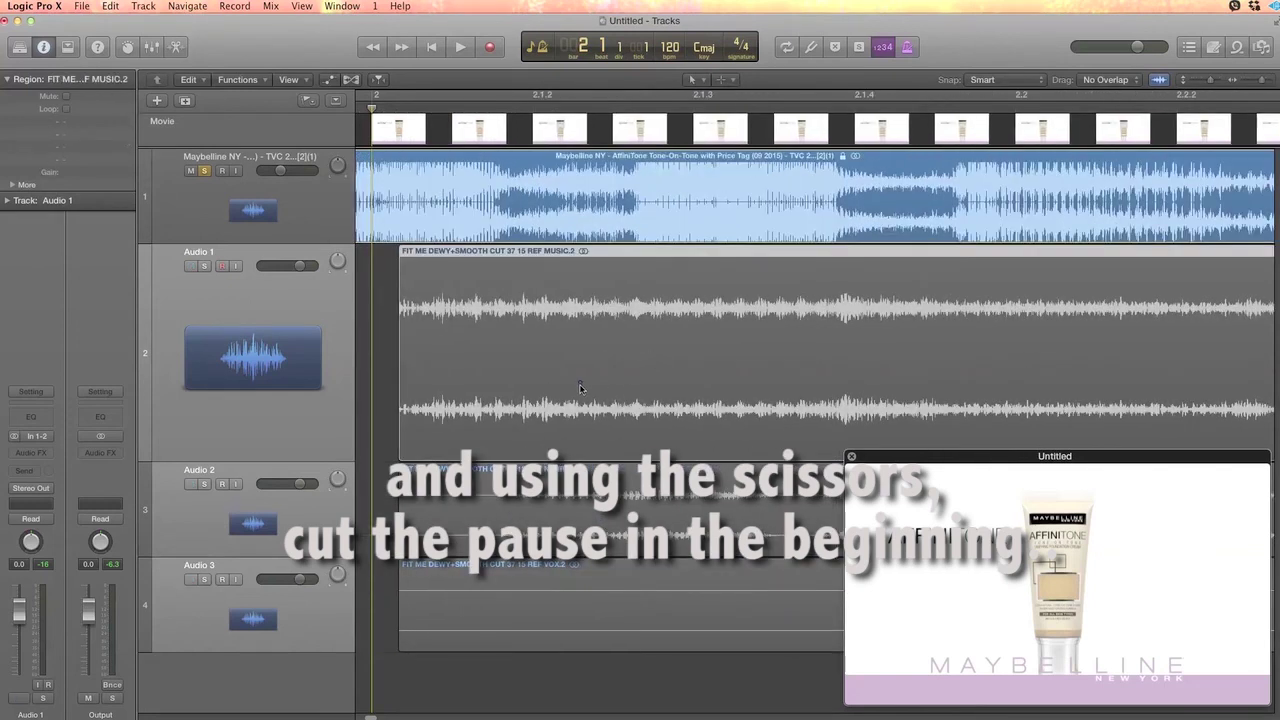
shift+click(599, 522)
shift+click(591, 603)
drag(513, 400, 472, 400)
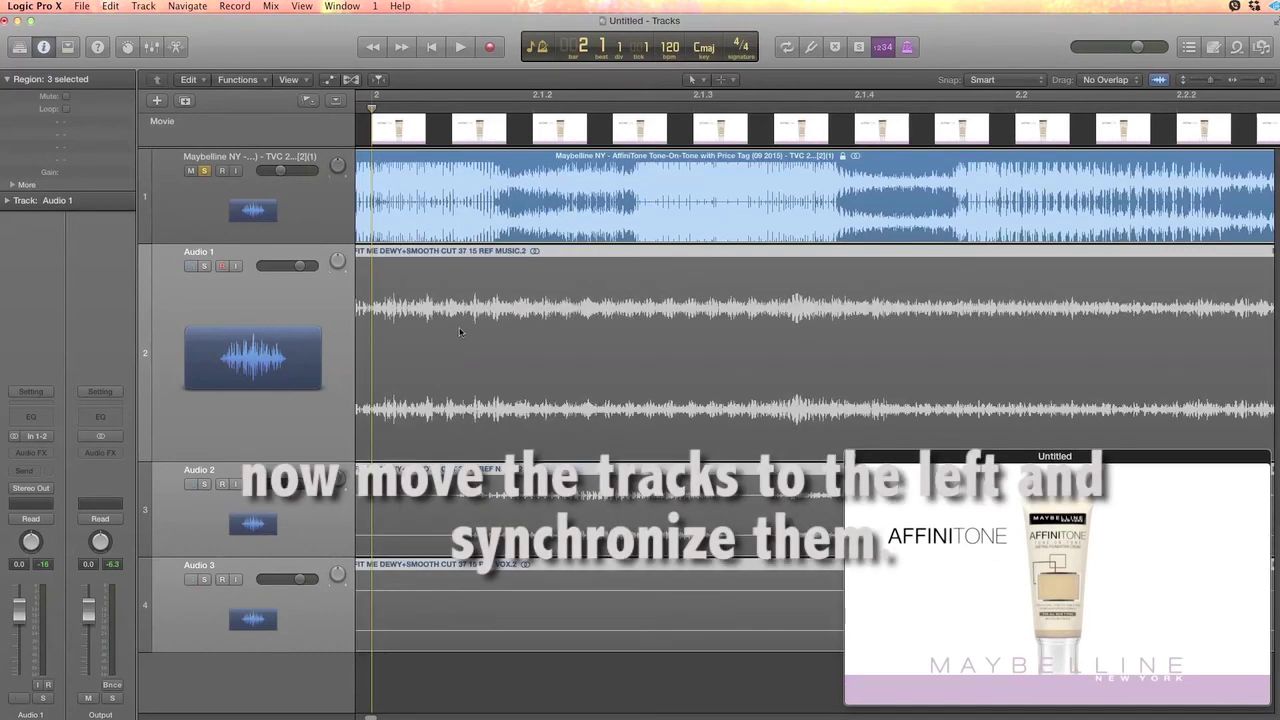
Move the three selected reference regions back along the timeline until they start at bar 1.
scroll(459, 332, right, 5)
scroll(457, 330, left, 5)
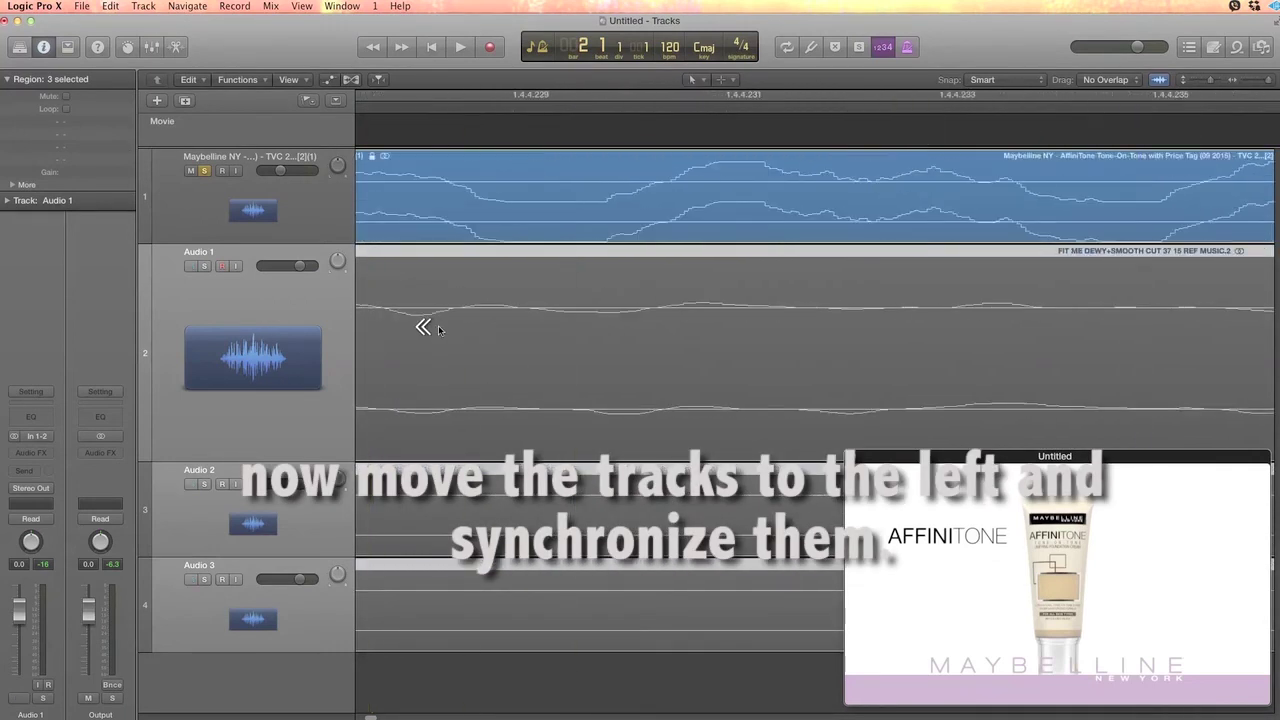
scroll(449, 229, down, 3)
scroll(449, 231, up, 5)
scroll(450, 234, down, 1)
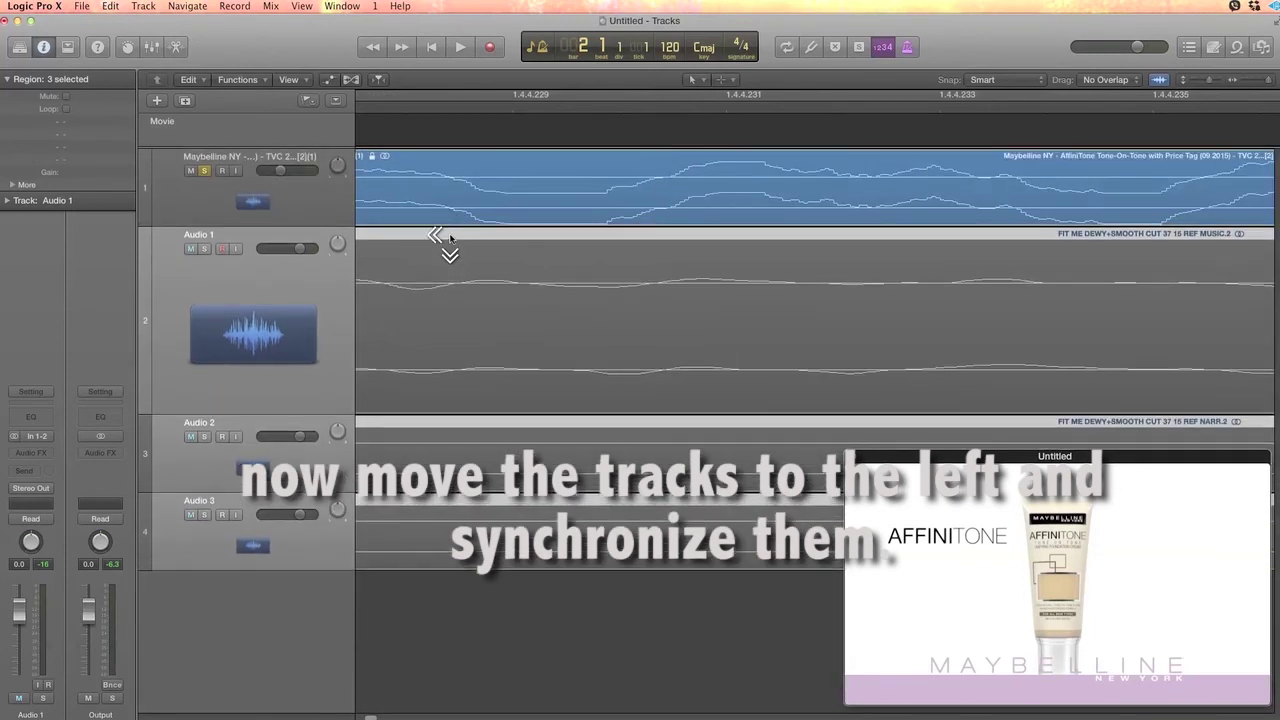
scroll(450, 237, down, 5)
drag(1091, 362, 406, 334)
scroll(510, 334, left, 5)
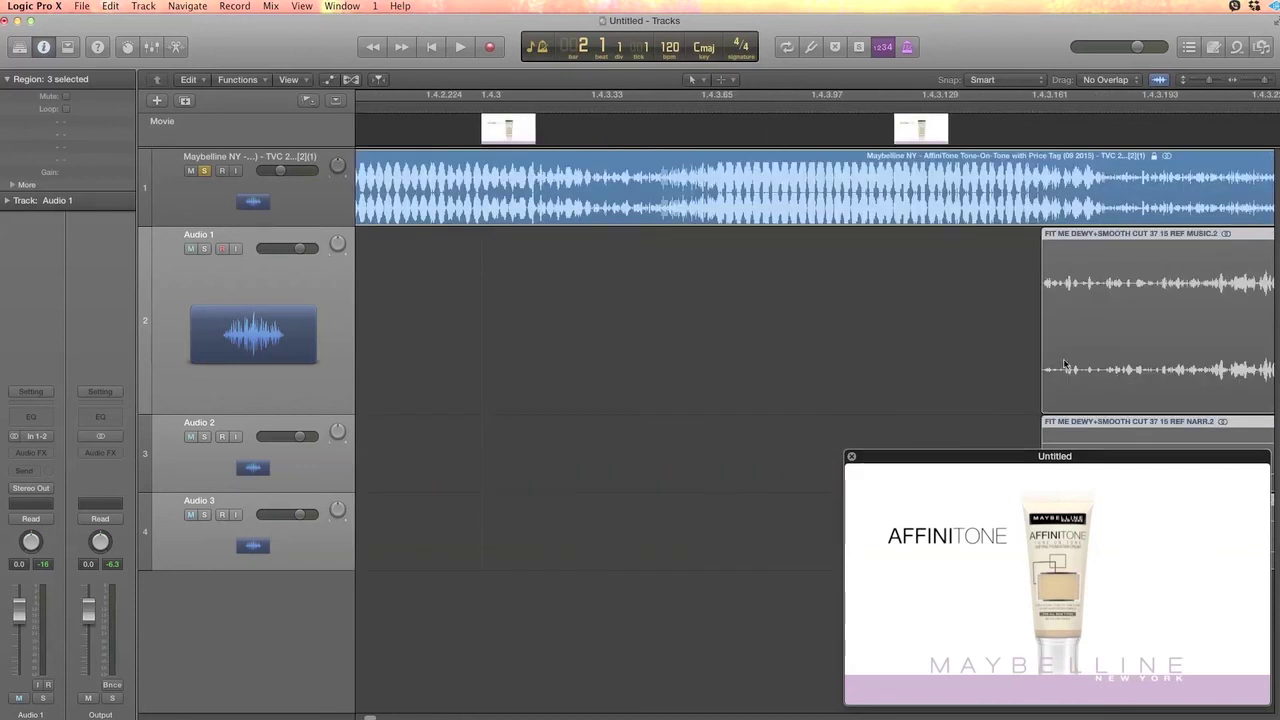
scroll(1040, 359, left, 5)
drag(753, 357, 468, 342)
scroll(570, 340, left, 5)
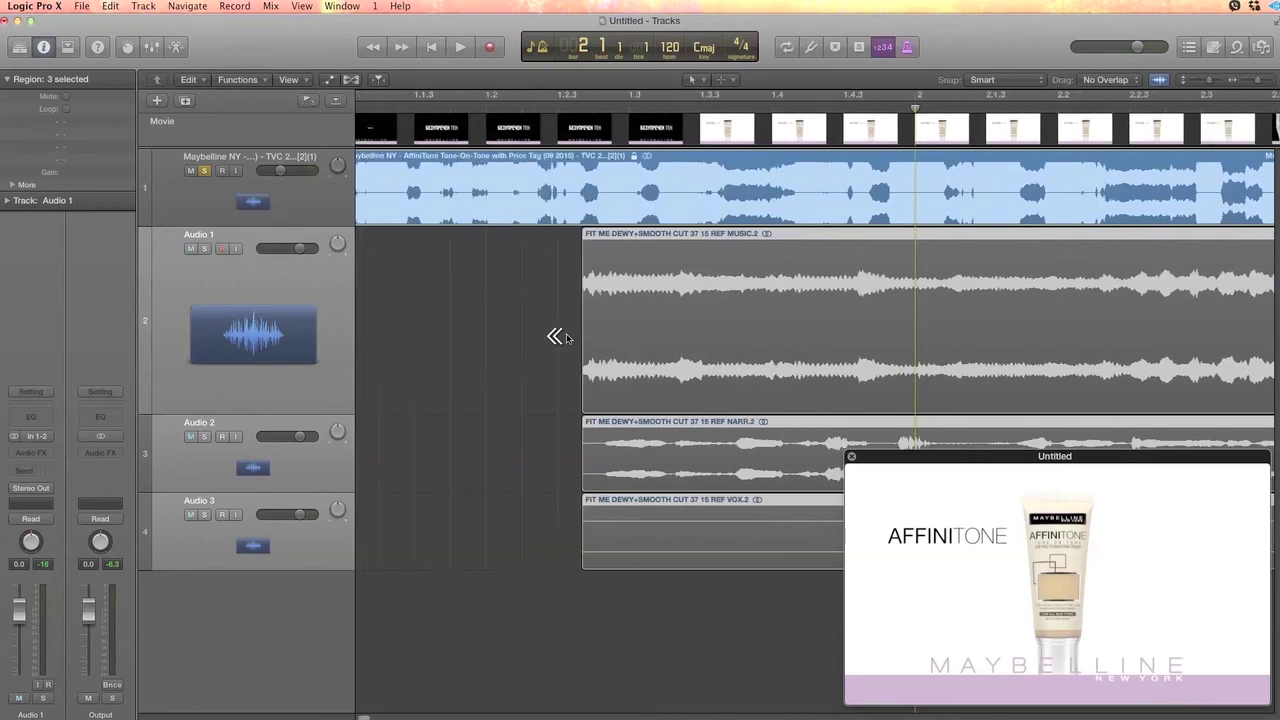
scroll(565, 335, left, 1)
drag(761, 347, 520, 350)
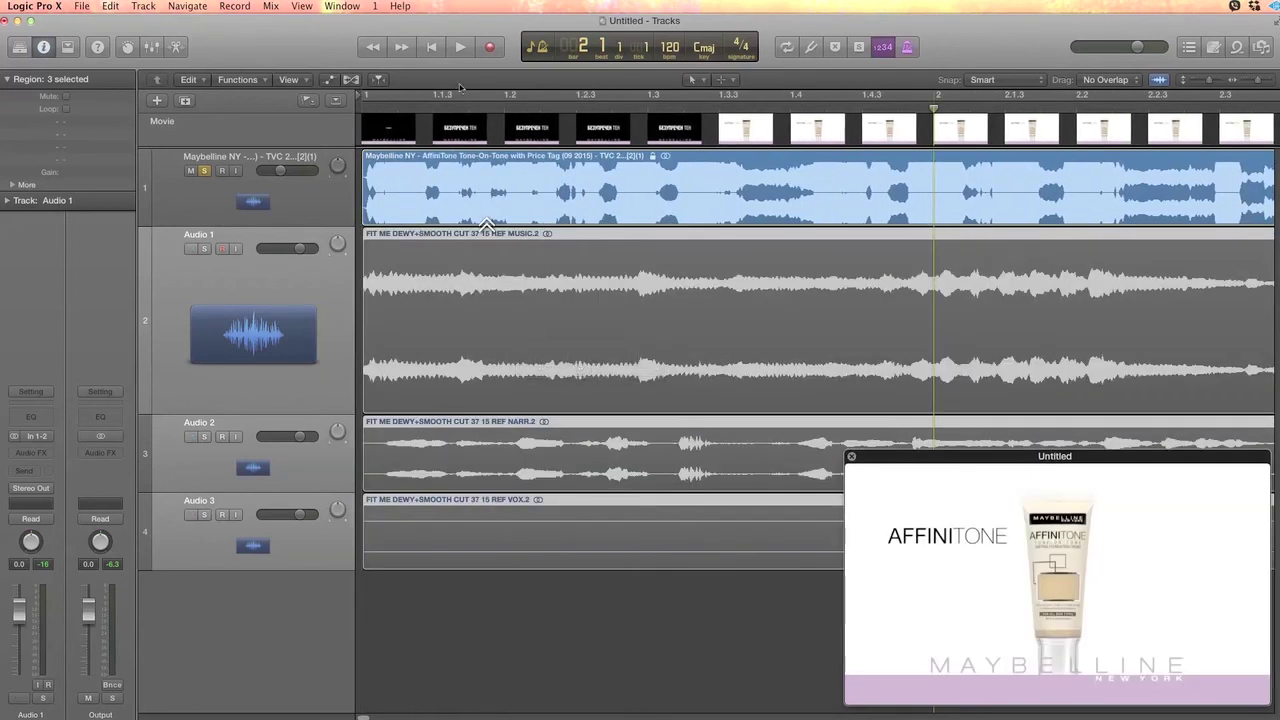
Place the playhead at bar 1 and shift the three regions slightly later, aligning the music waveform with the movie audio at about 1.1.1.37.
click(368, 110)
scroll(457, 169, right, 8)
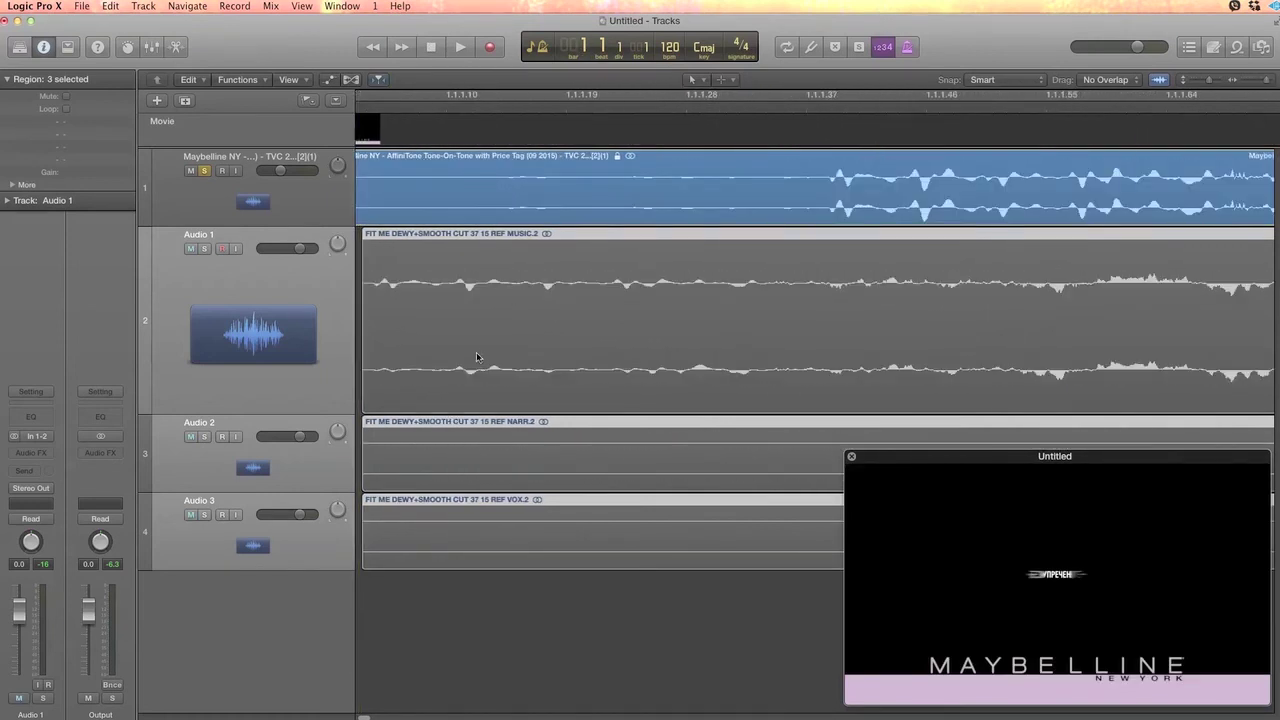
drag(474, 372, 872, 362)
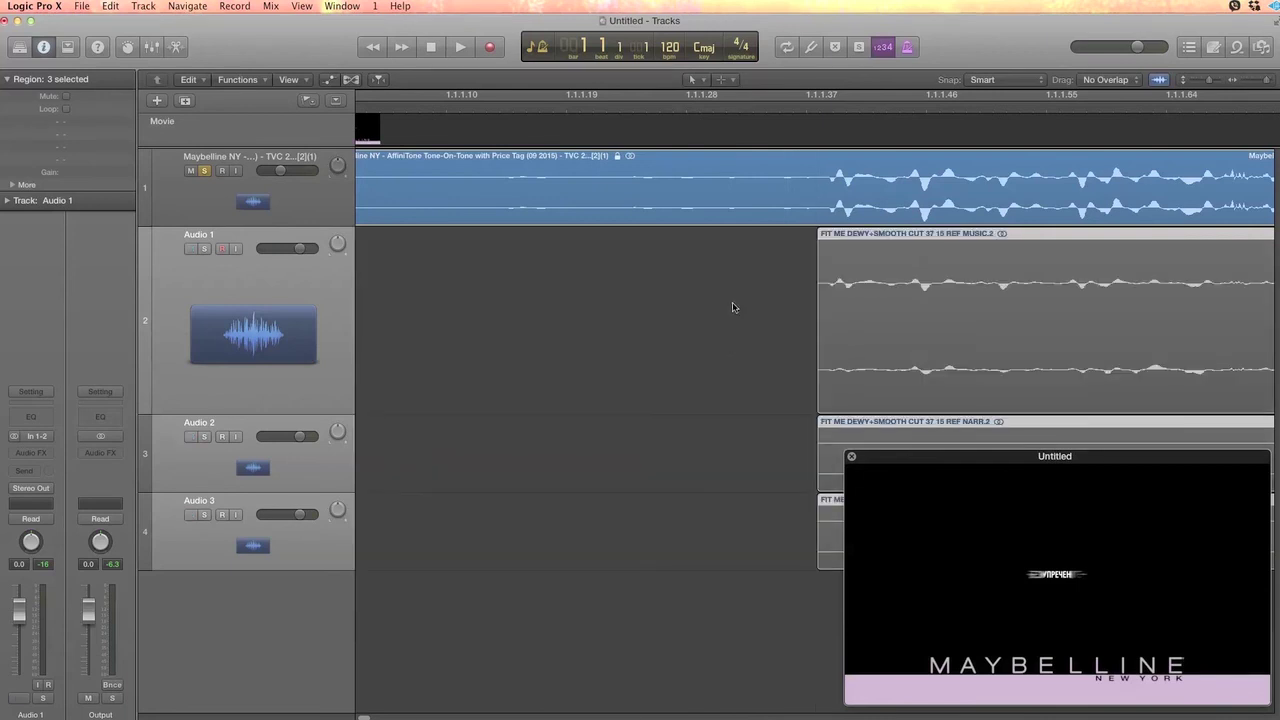
Unsolo and mute the movie's audio track and play the reference stems against the picture to check their sync.
click(204, 171)
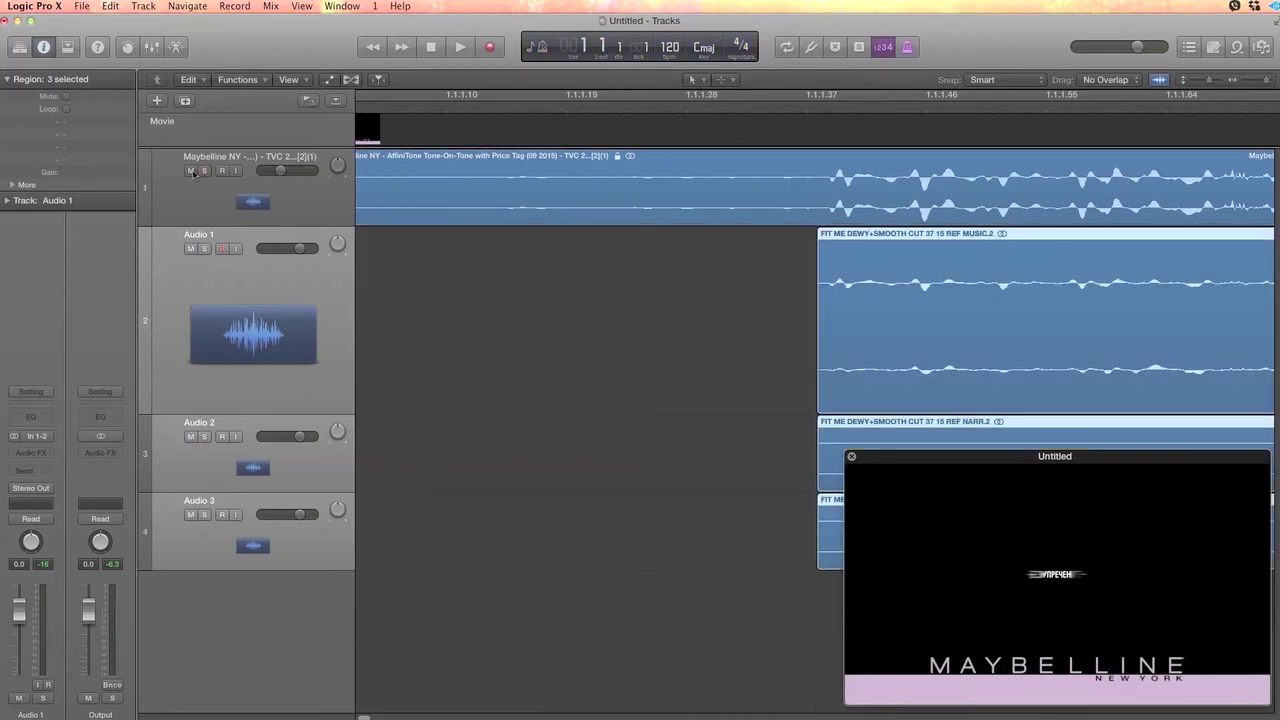
click(191, 171)
click(760, 116)
key(space)
scroll(788, 289, left, 3)
scroll(789, 290, left, 5)
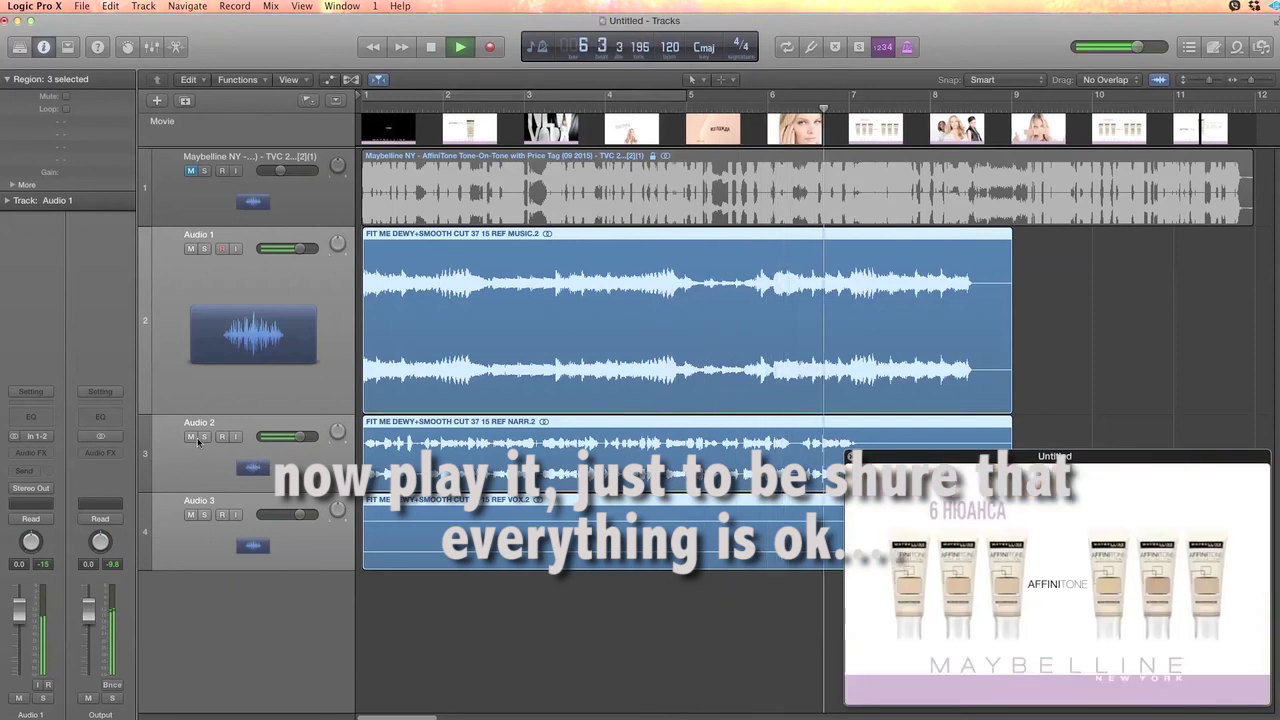
Reduce the Audio 1 track's height to match the other tracks and stop playback.
mouse_move(928, 467)
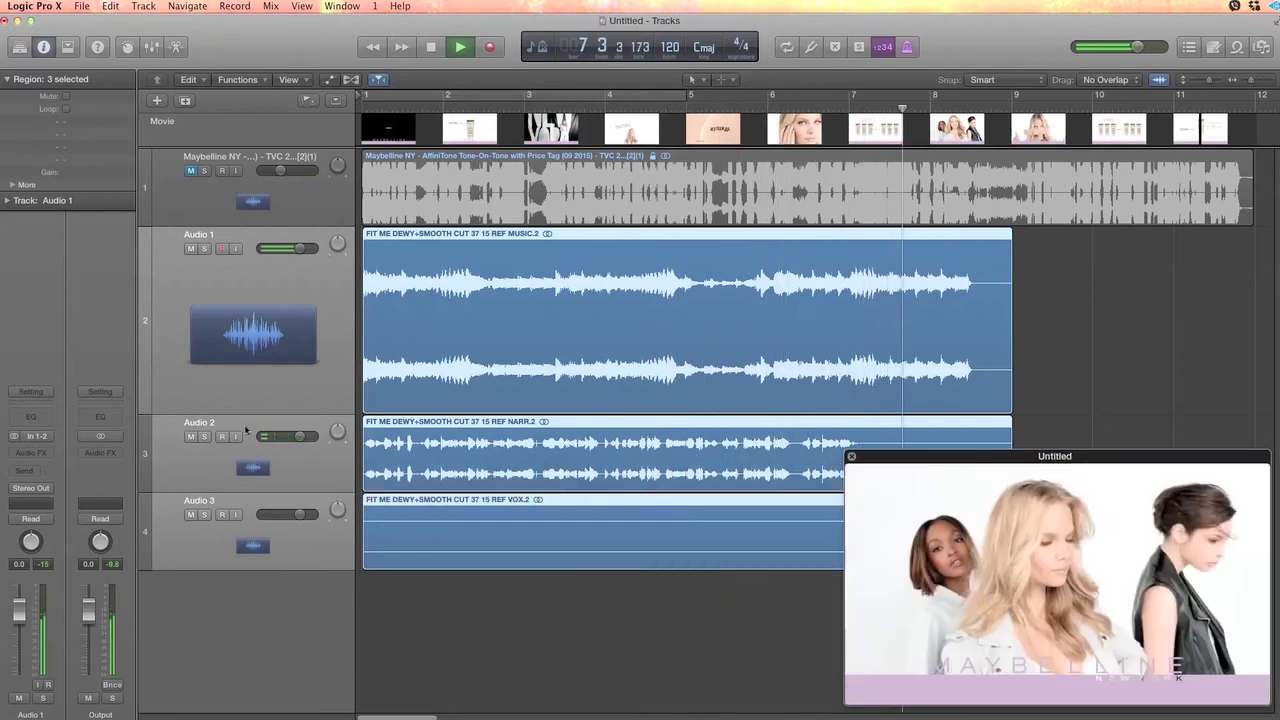
drag(256, 412, 256, 304)
key(space)
Rename the Audio 1, Audio 2 and Audio 3 tracks as MUSIC, VO_REFF and SONG.
double_click(194, 235)
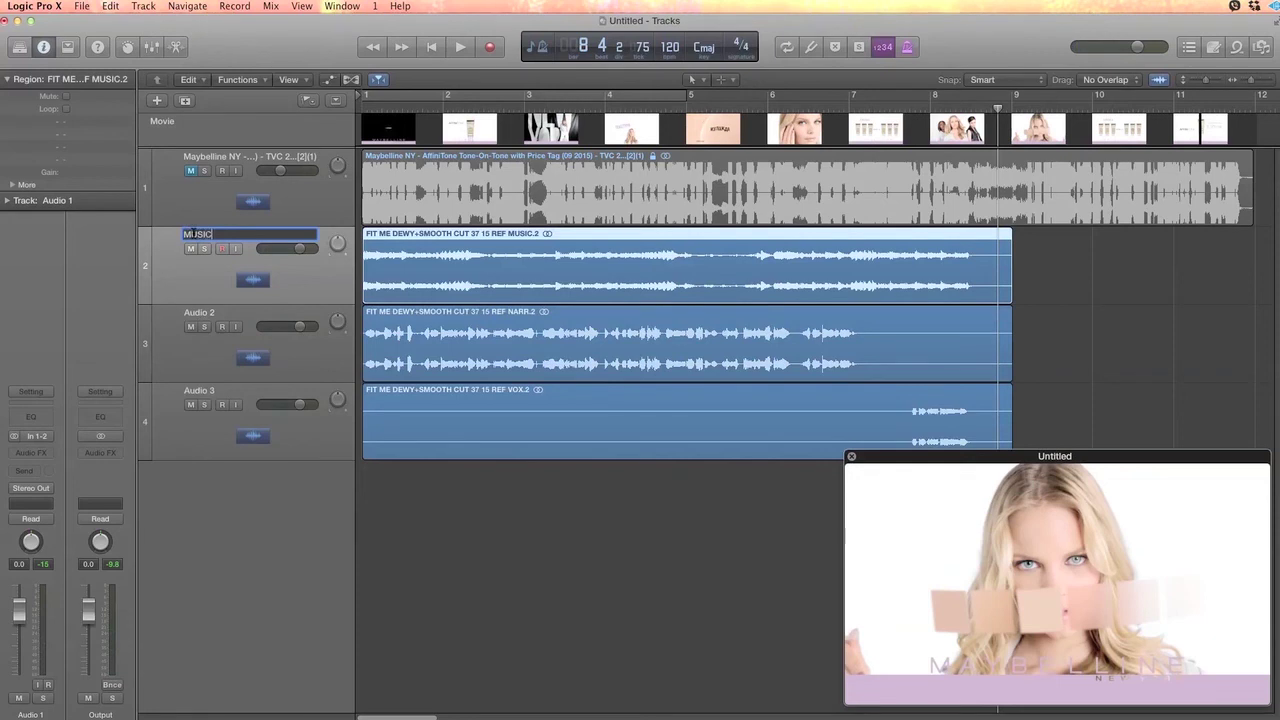
key(Return)
double_click(199, 314)
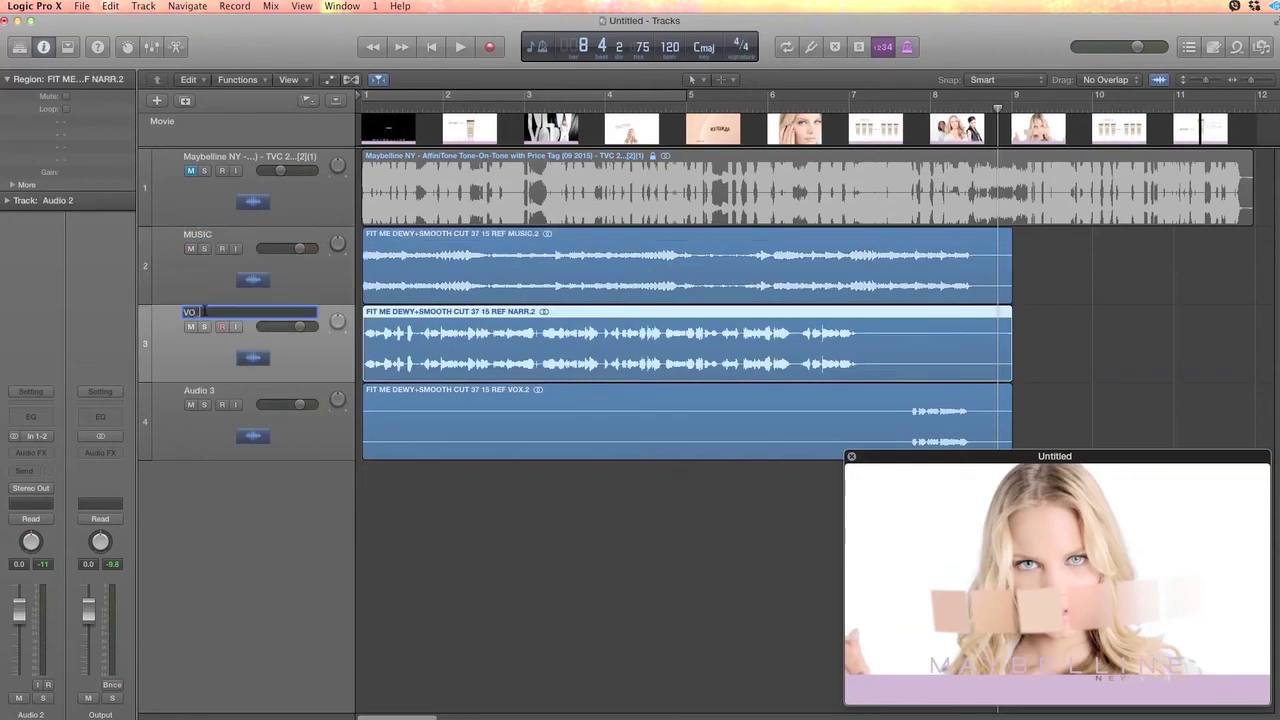
text(VO_REFF)
key(Return)
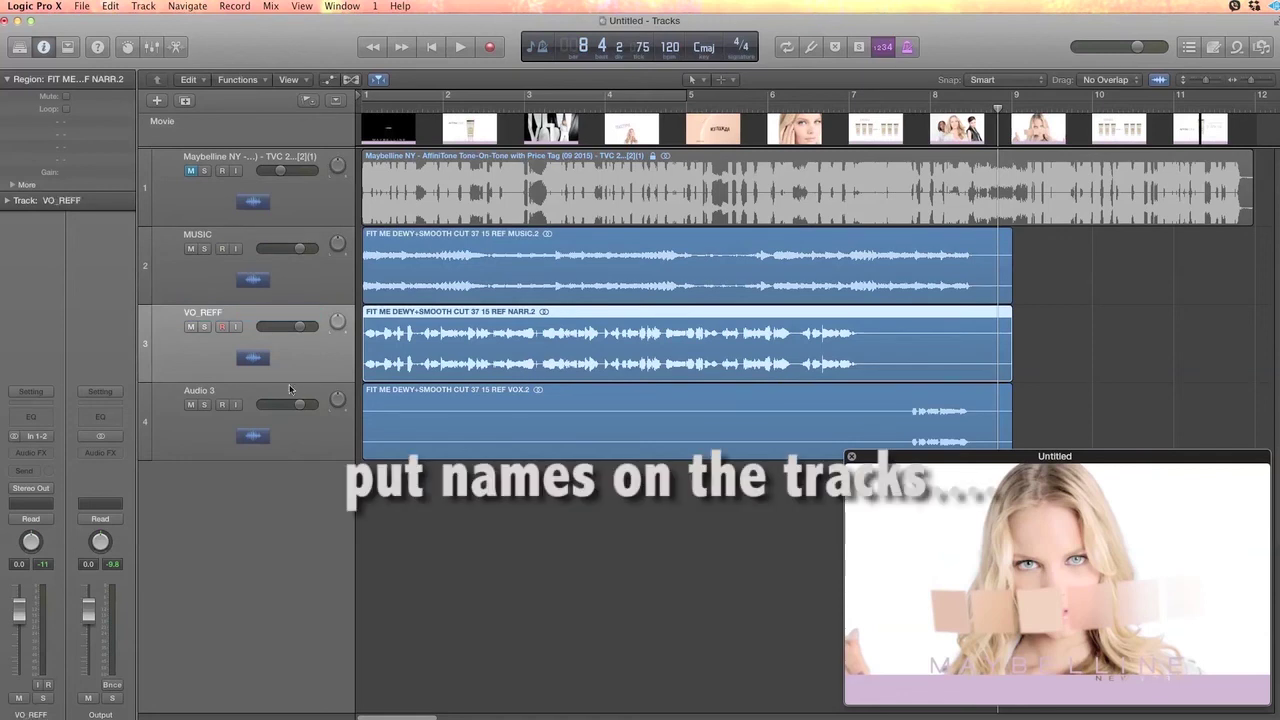
double_click(211, 391)
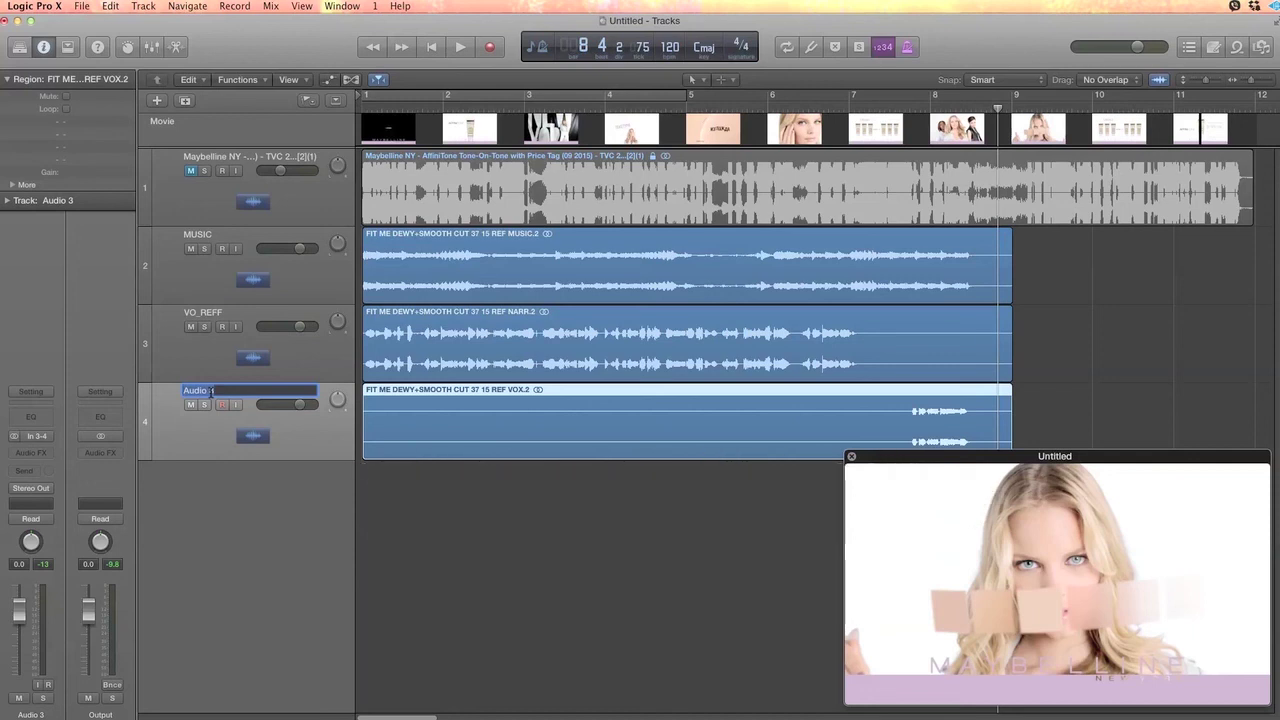
key(Return)
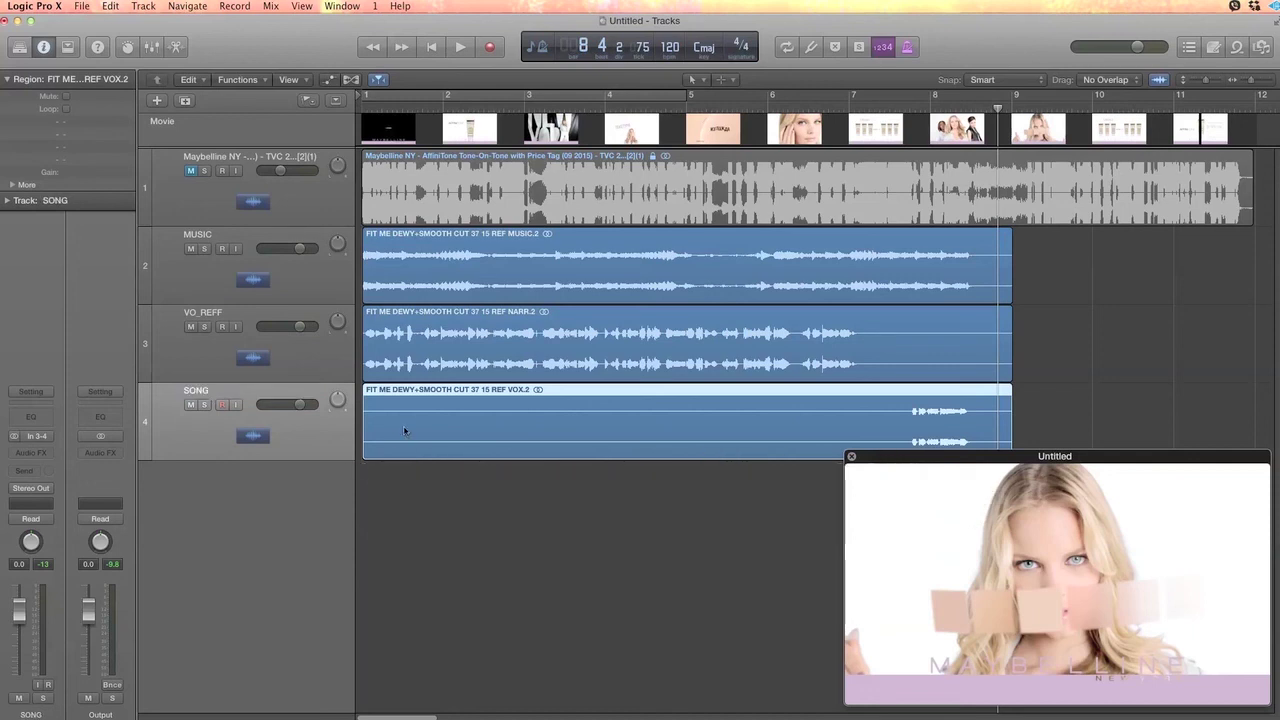
Trim the silent opening off the SONG region up to just before the vocals and add a new audio track above MUSIC.
drag(367, 426, 901, 432)
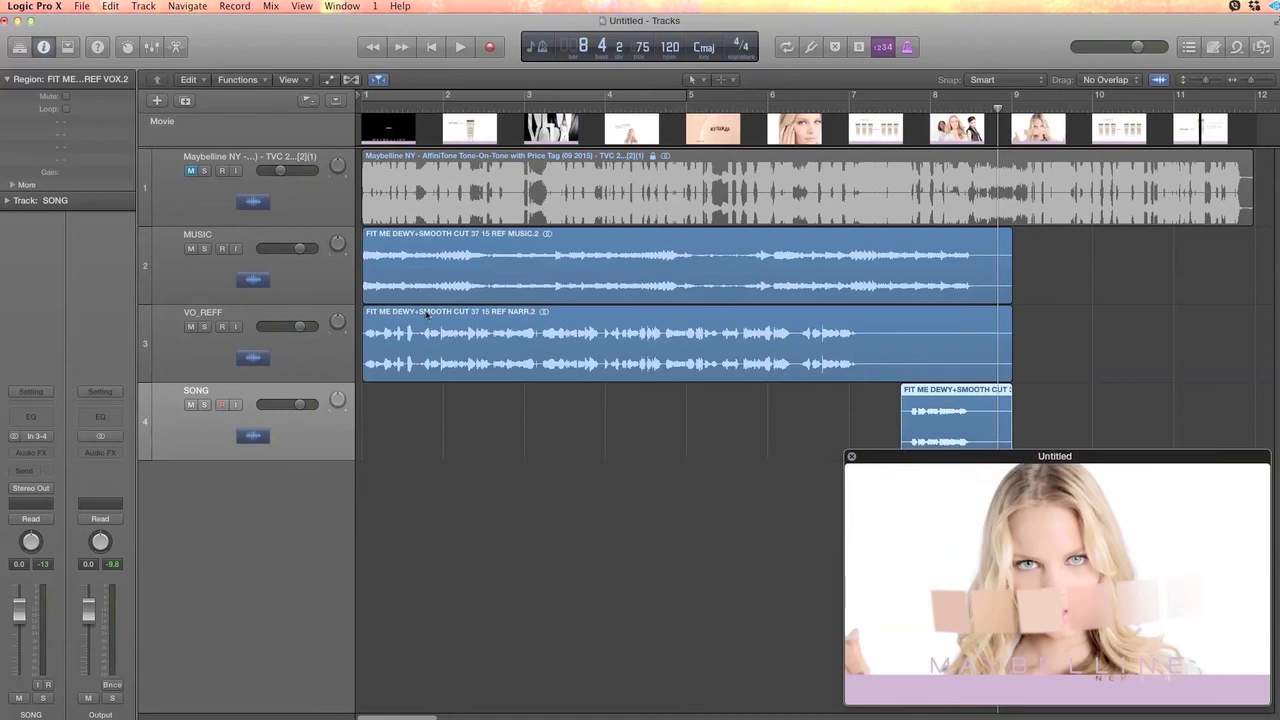
double_click(267, 485)
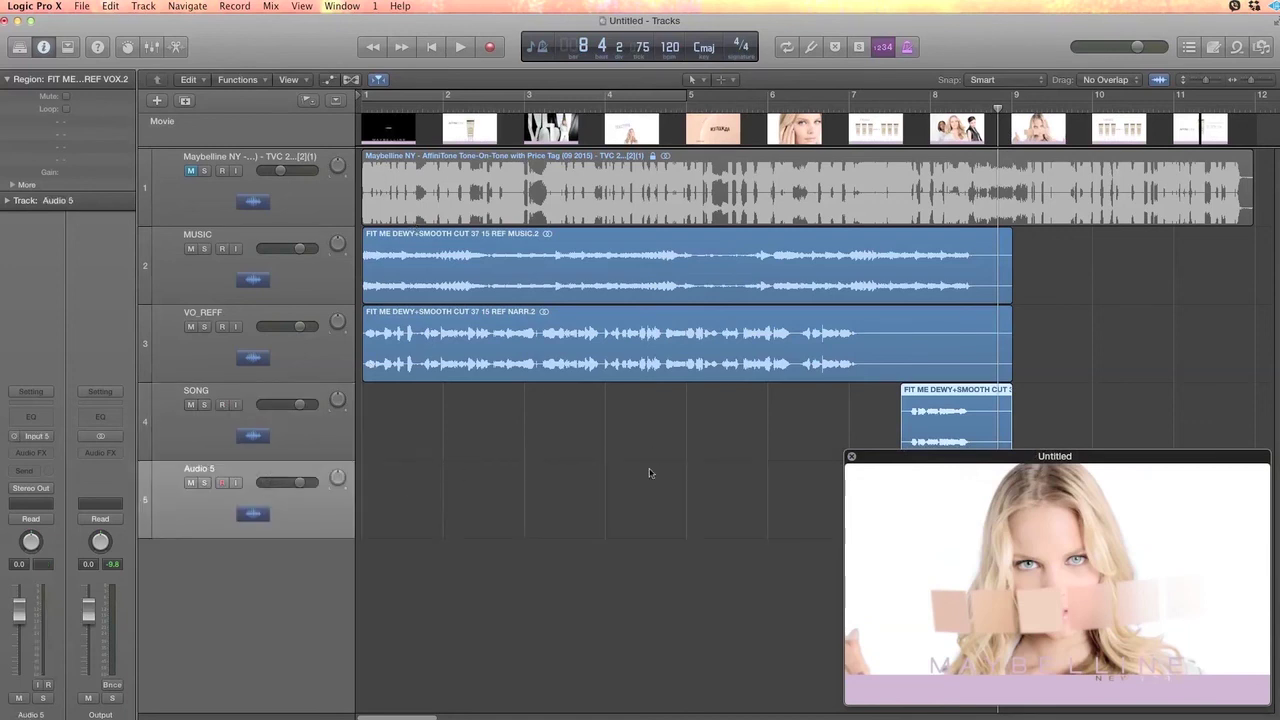
drag(209, 501, 240, 258)
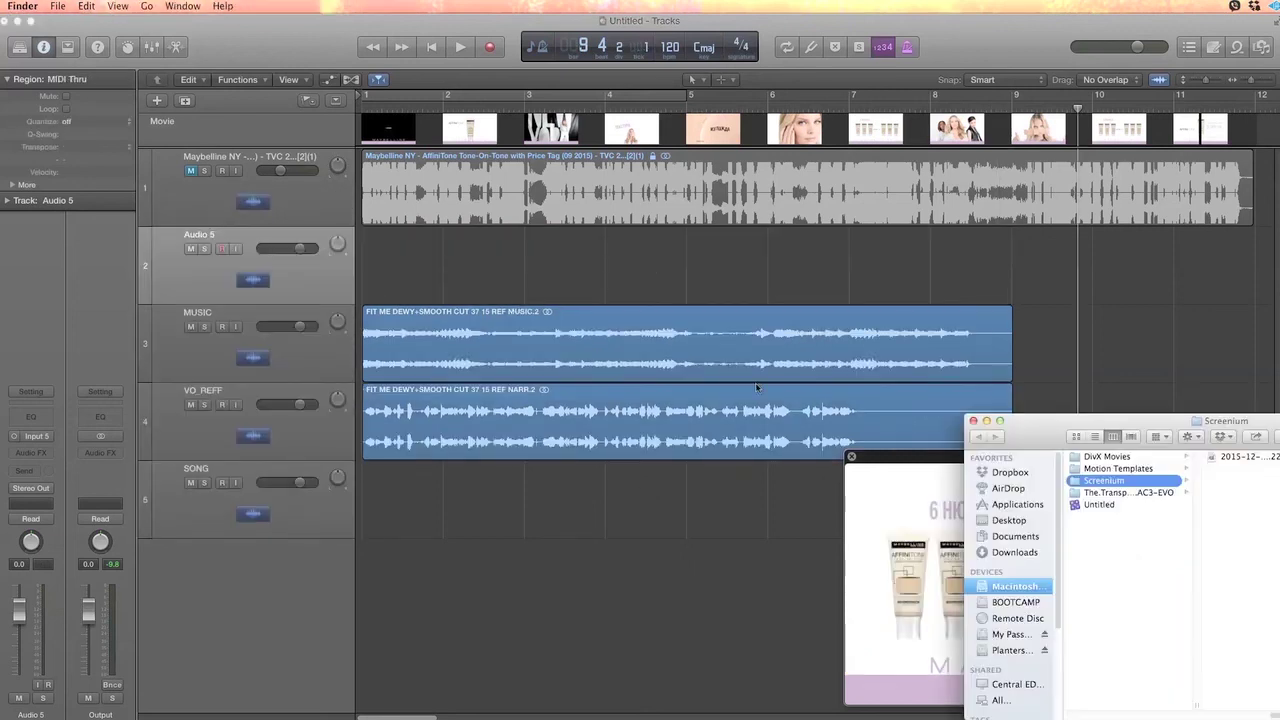
In Finder, browse through Audio_Projects, Affinitone and ESPOL to the folder ALL VO TAKES MAYBELLINE 012115.
click(1002, 595)
click(1104, 468)
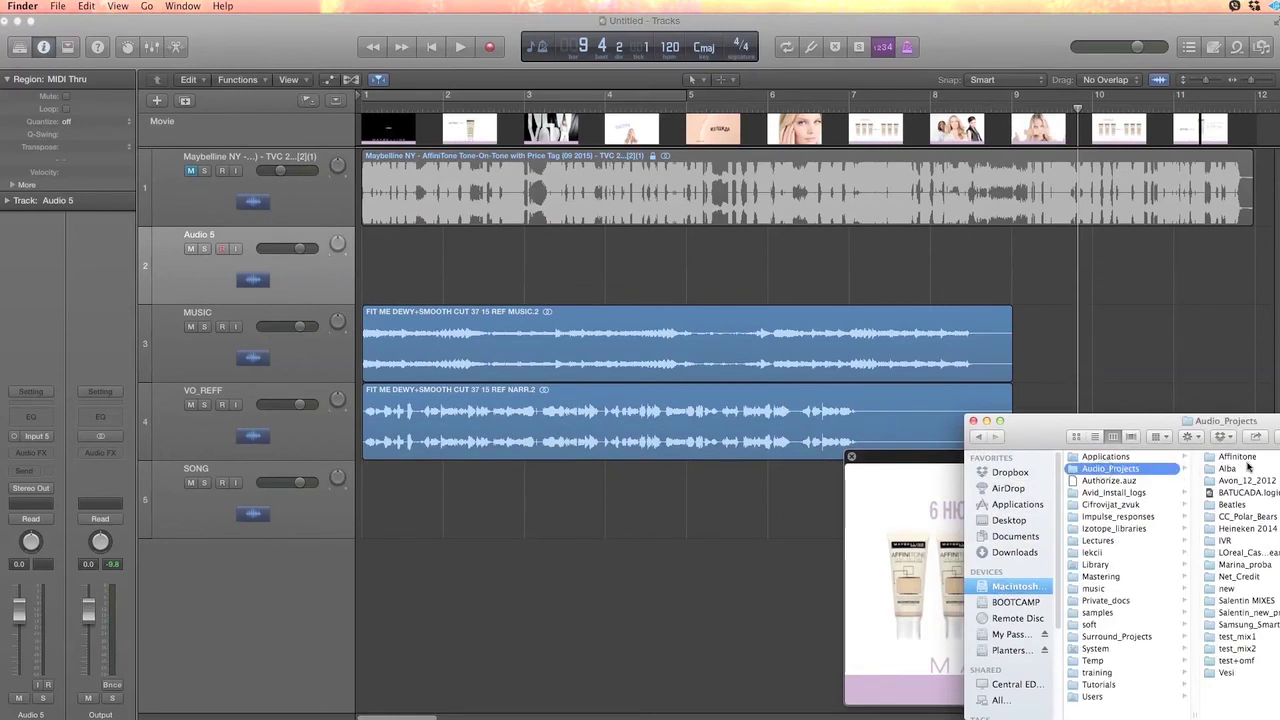
click(1255, 457)
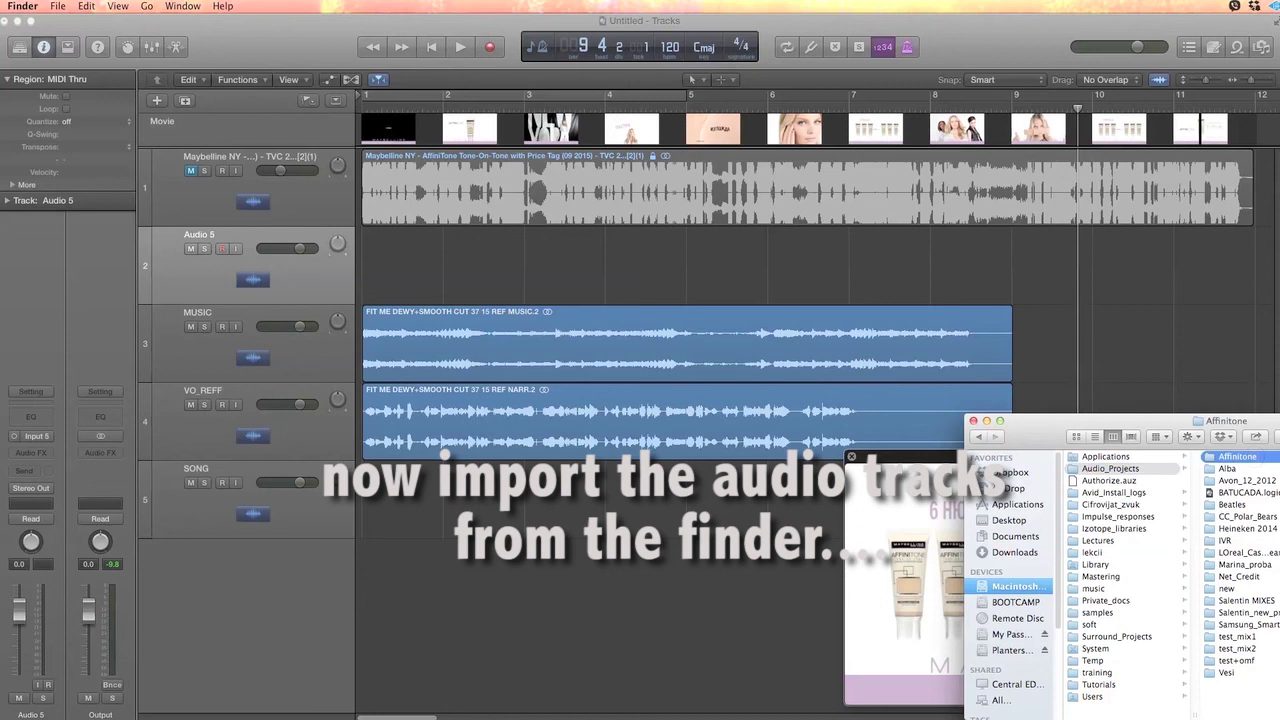
click(1234, 552)
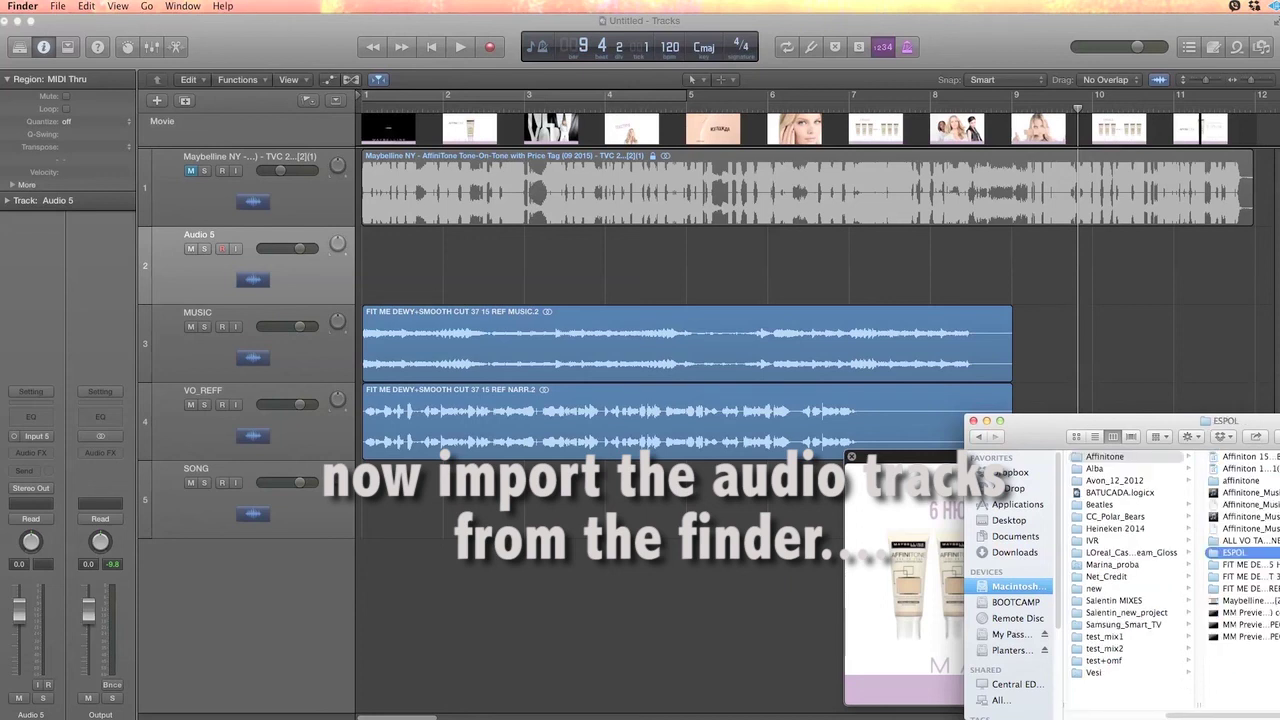
click(1245, 540)
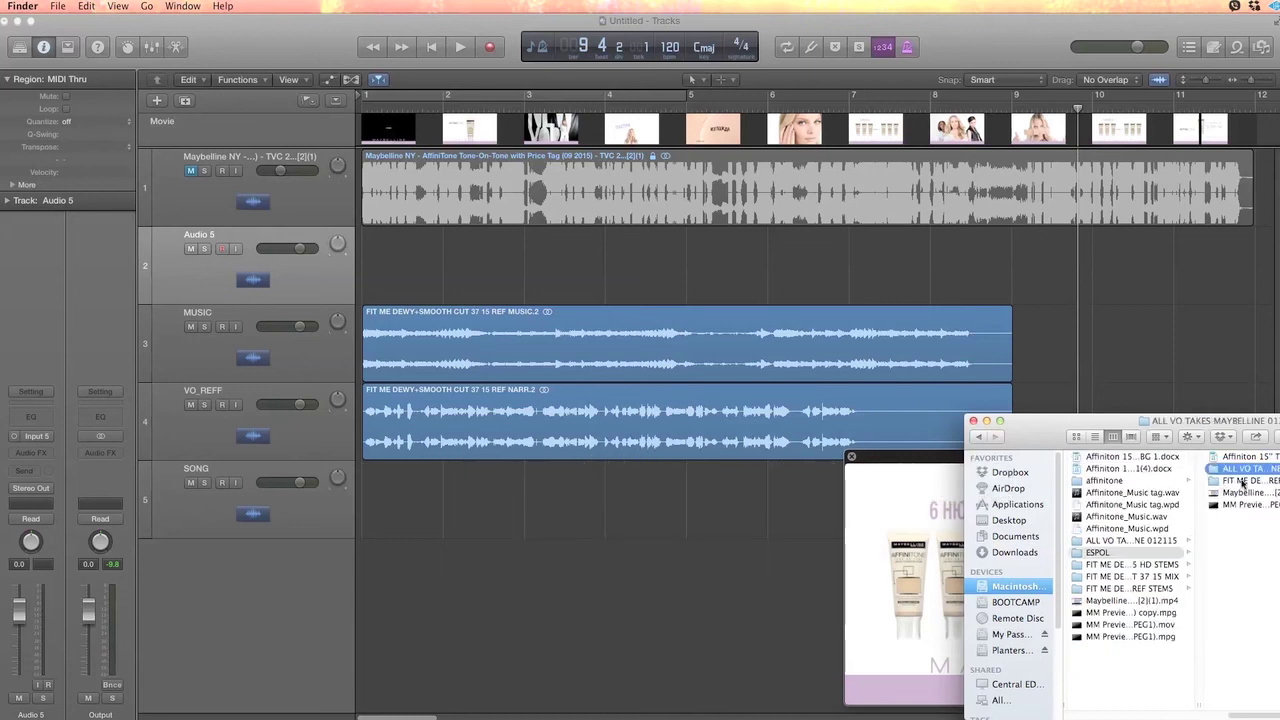
Import all the voice-over takes onto the Audio 5 track at bar 10, placing all files on one track.
scroll(1171, 584, right, 2)
key(Right)
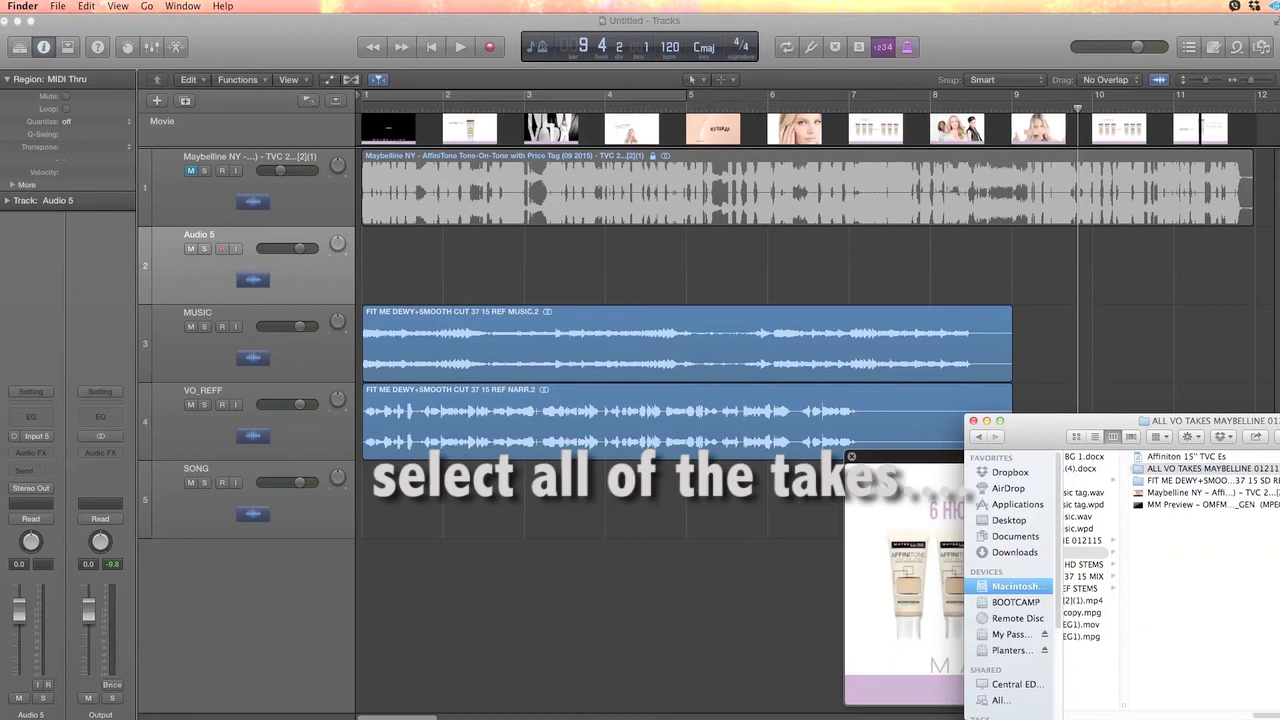
drag(1275, 470, 1105, 268)
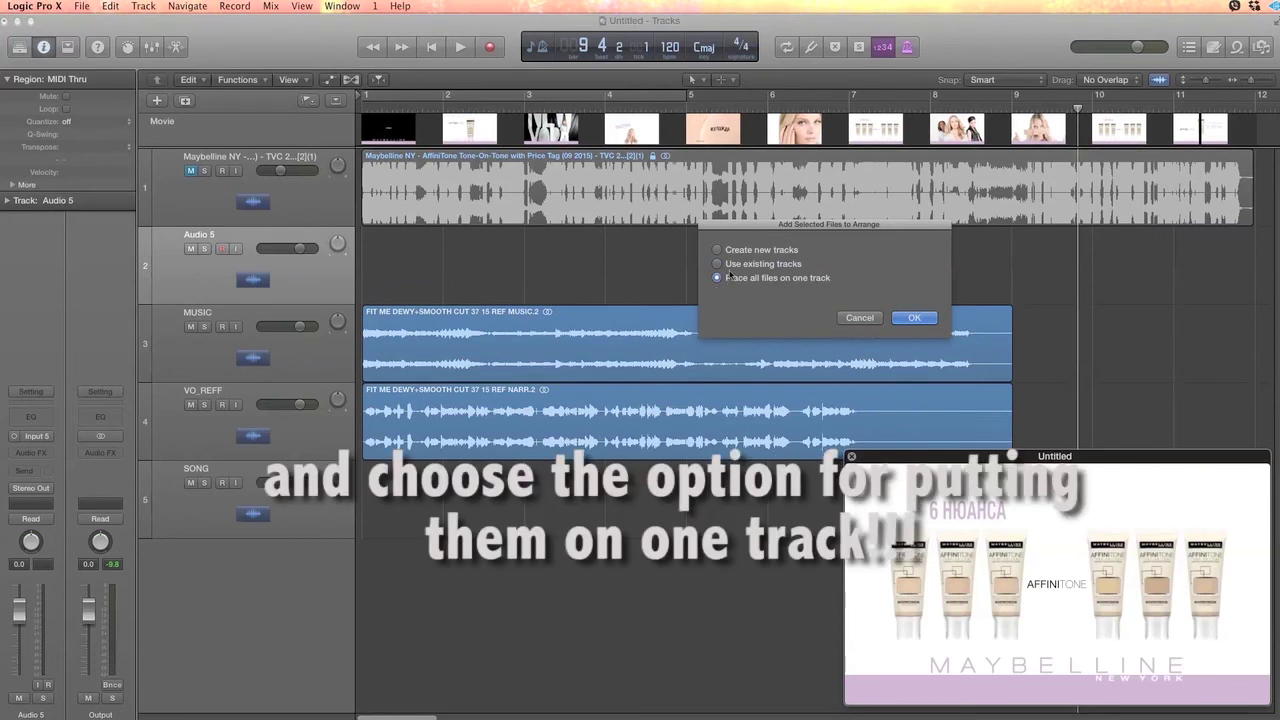
click(913, 318)
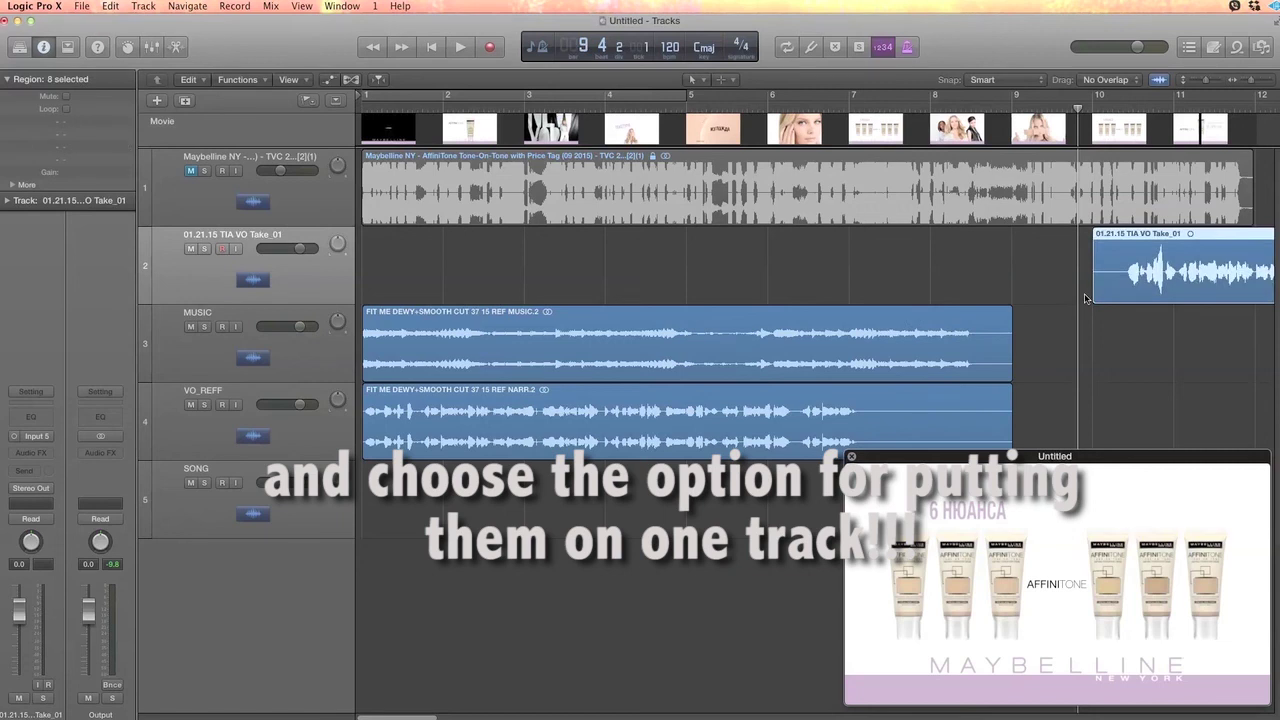
Solo the voice-over takes track and play Take_01 from 10 2 1 1.
scroll(1083, 298, right, 10)
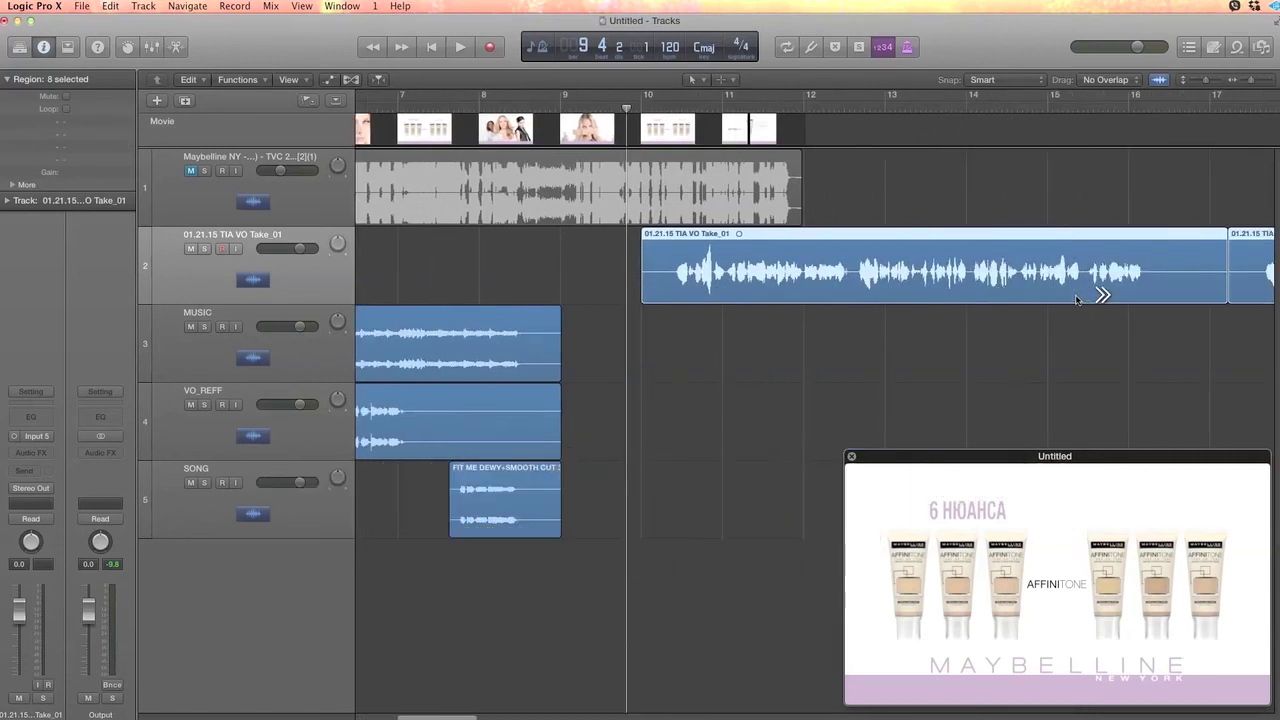
scroll(1059, 301, left, 5)
scroll(972, 309, right, 1)
scroll(972, 309, right, 1)
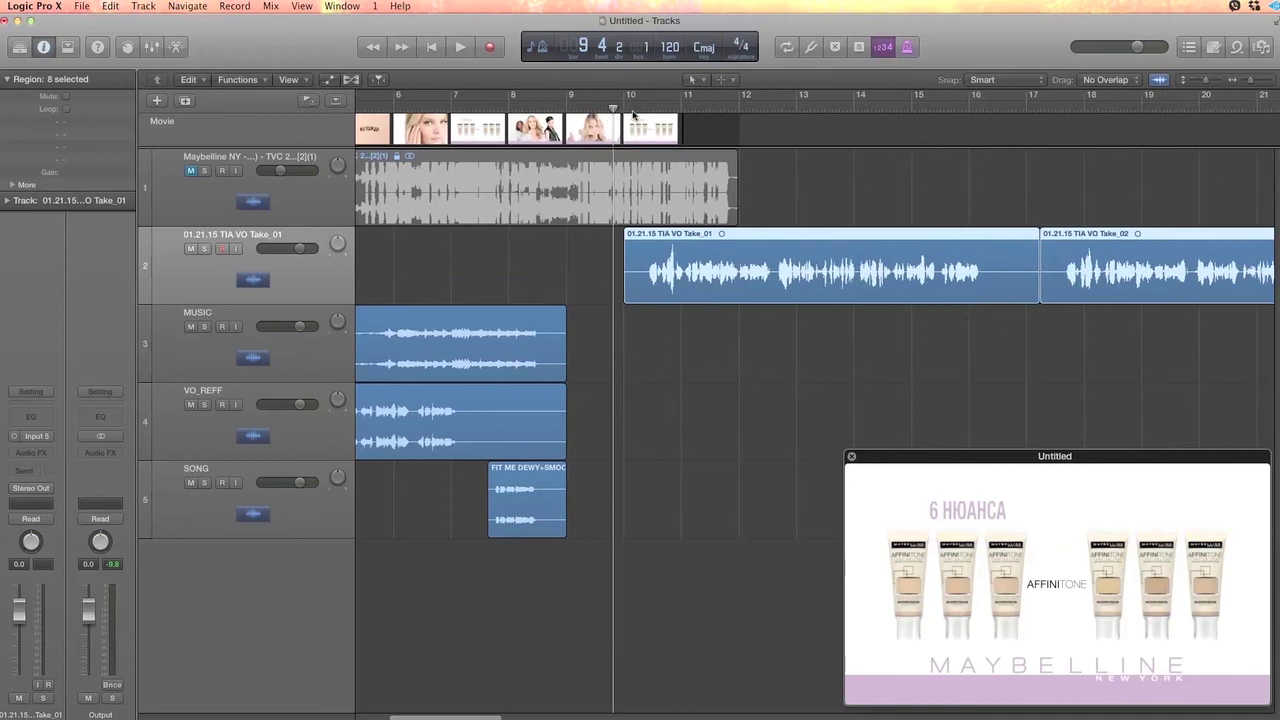
click(205, 249)
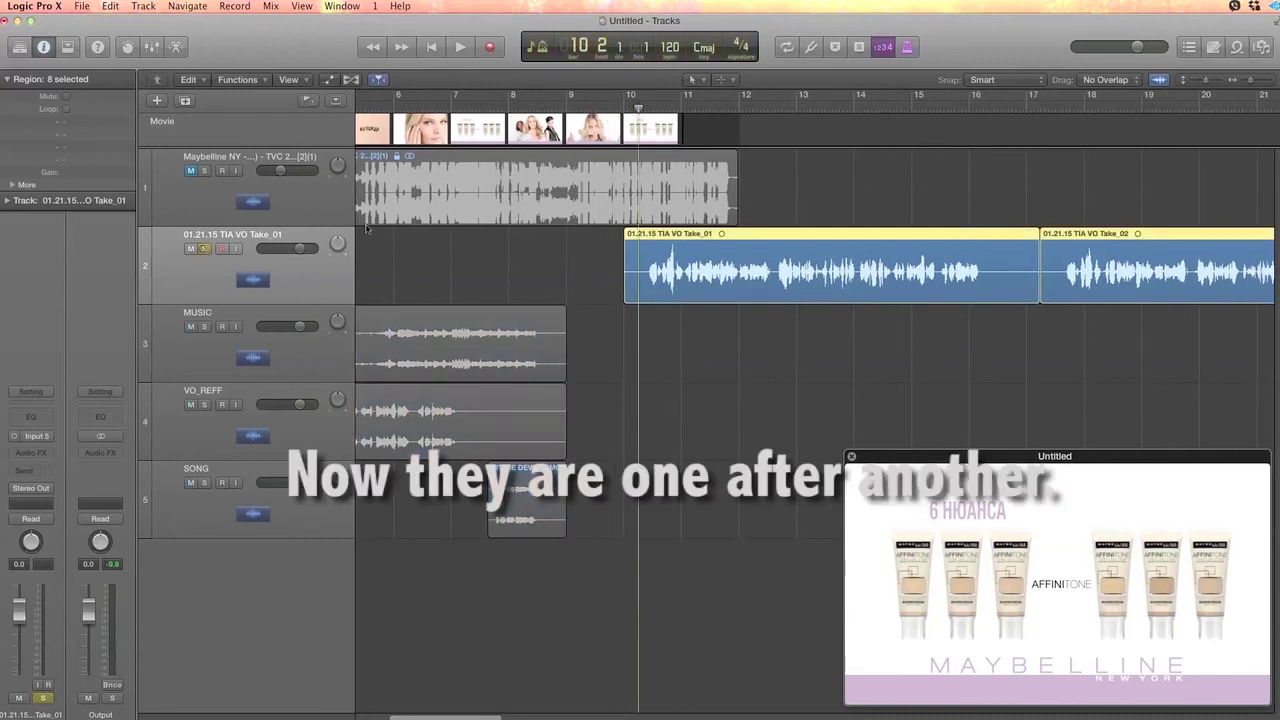
key(space)
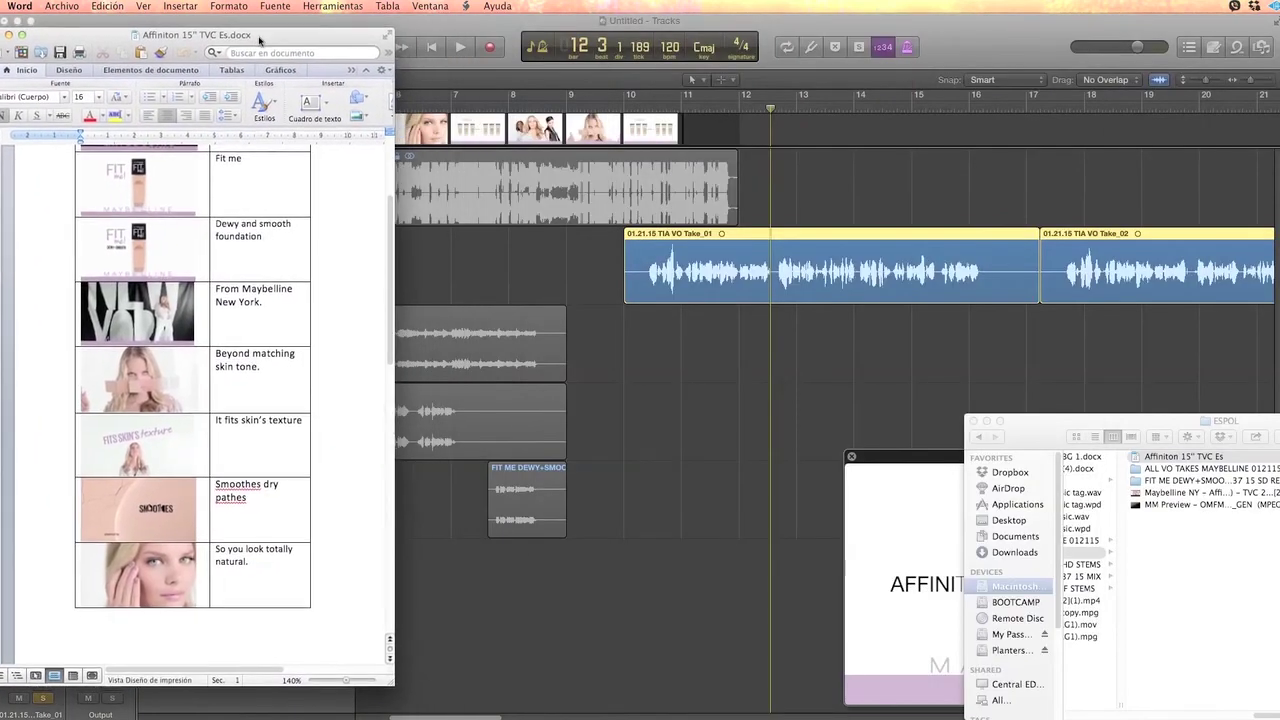
Review the AFFINITONE 15'' TVC script from its beginning in Word and listen to parts of voice-over Take_01, Take_02 and Take_03 in Logic Pro X.
scroll(218, 282, up, 5)
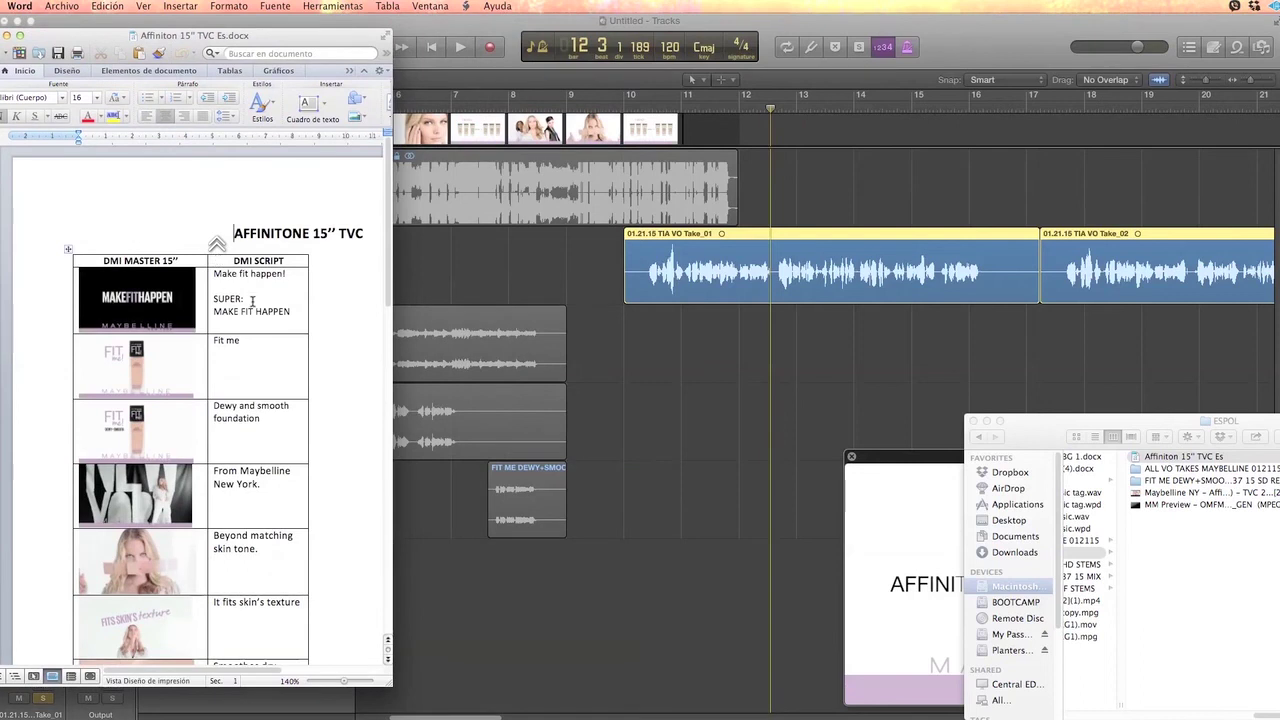
click(641, 107)
key(space)
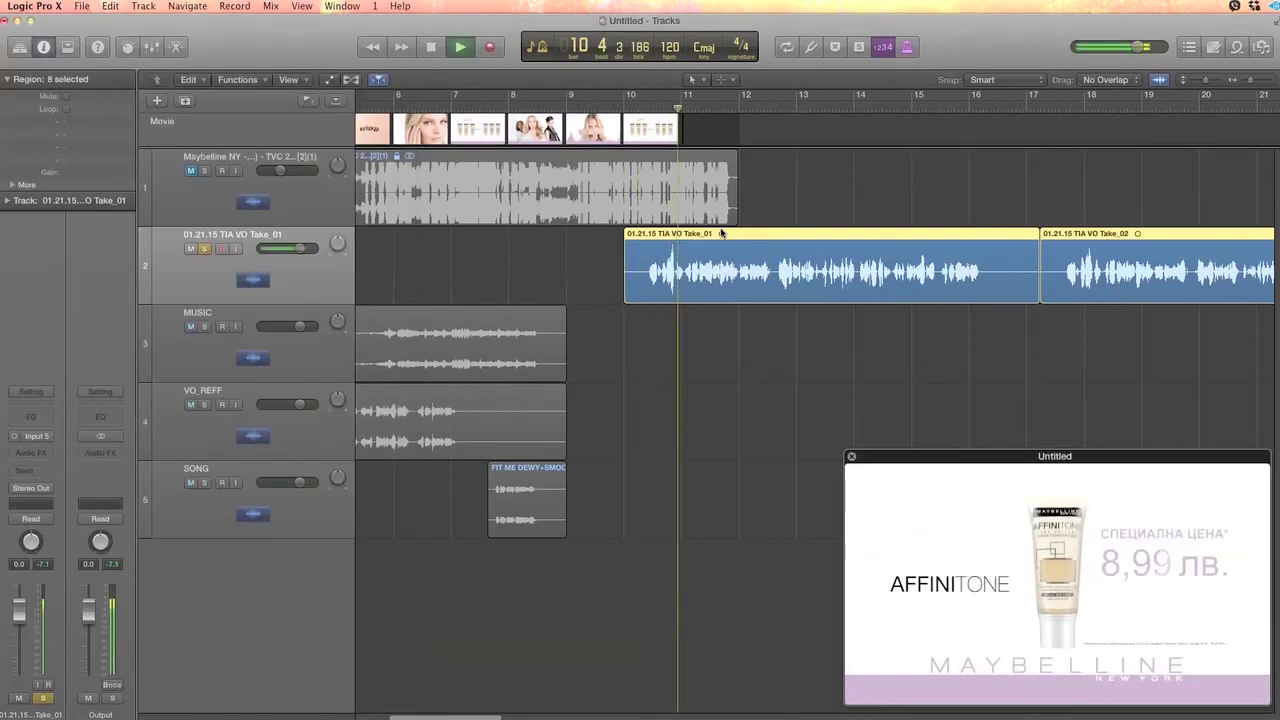
click(1065, 107)
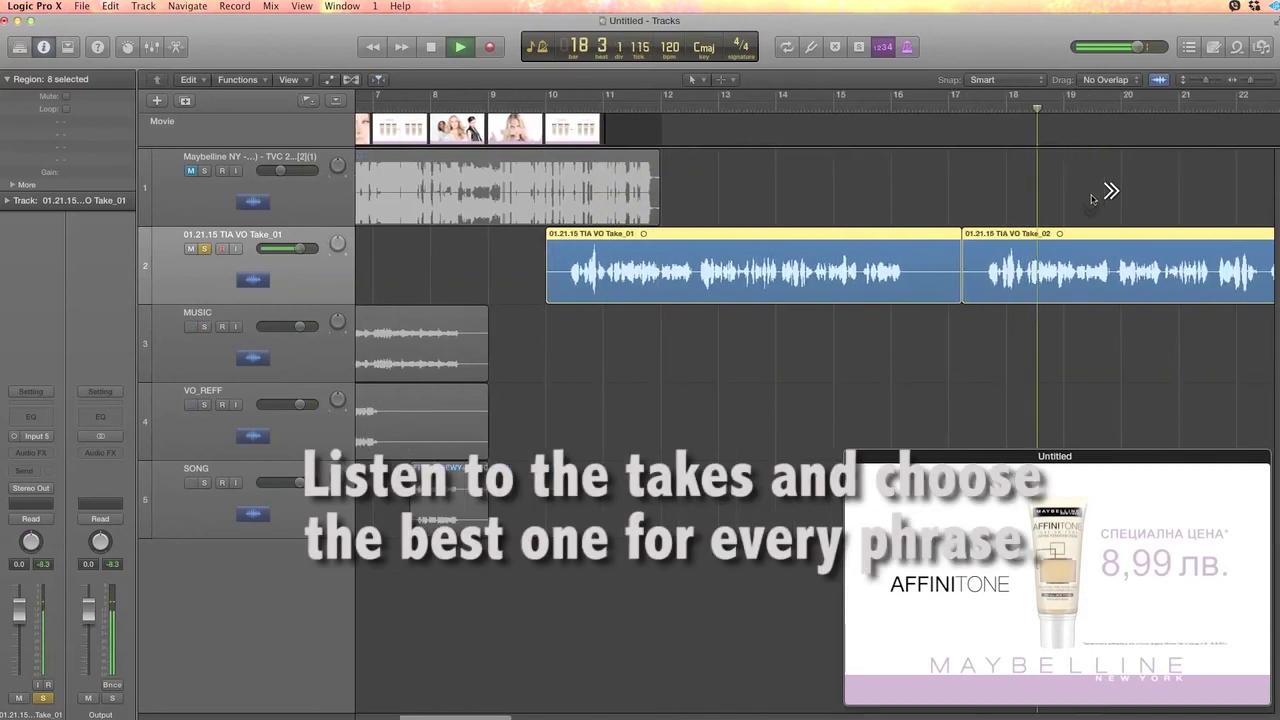
click(1130, 108)
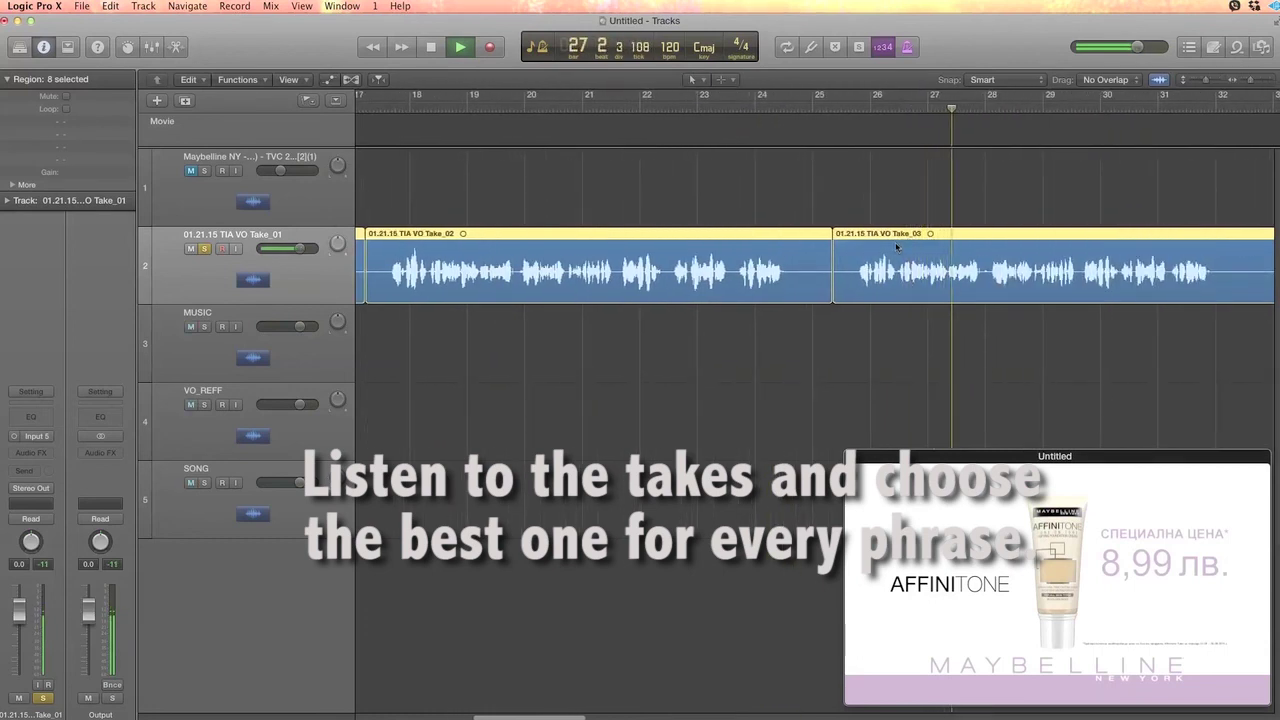
Listen to the opening phrases of voice-over Take_03, Take_02 and Take_01 to compare their readings.
click(856, 108)
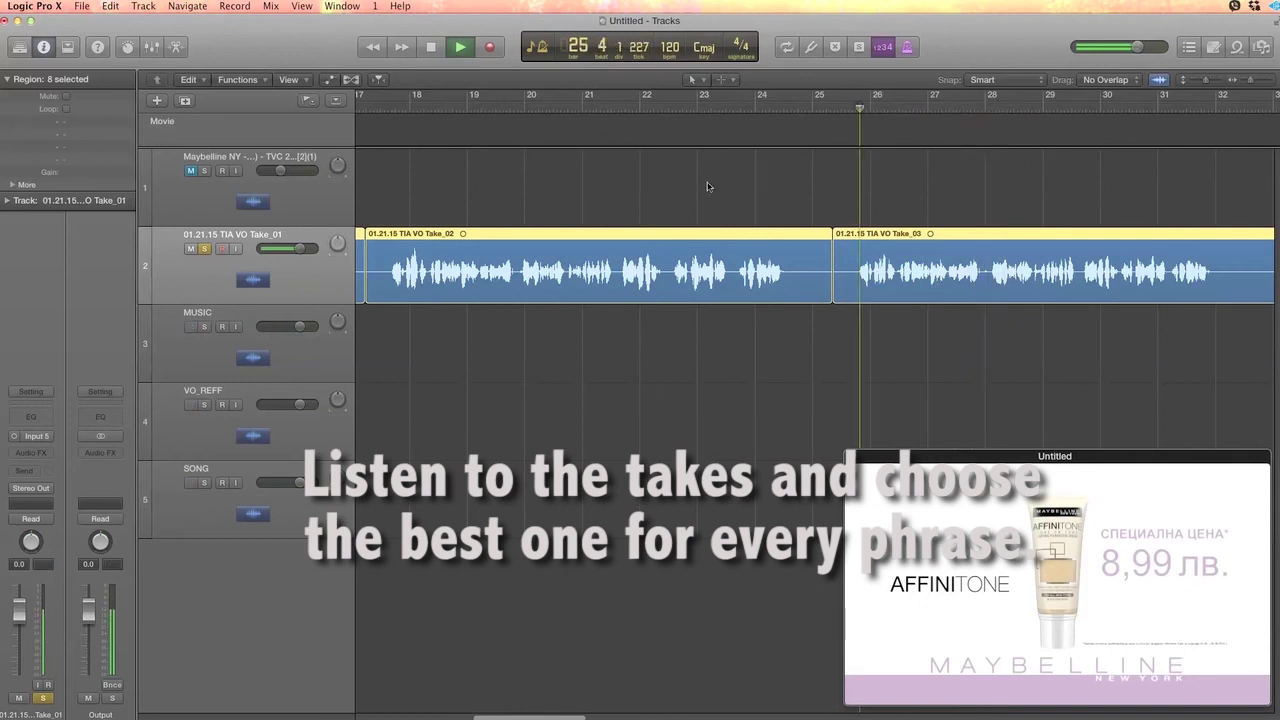
click(390, 108)
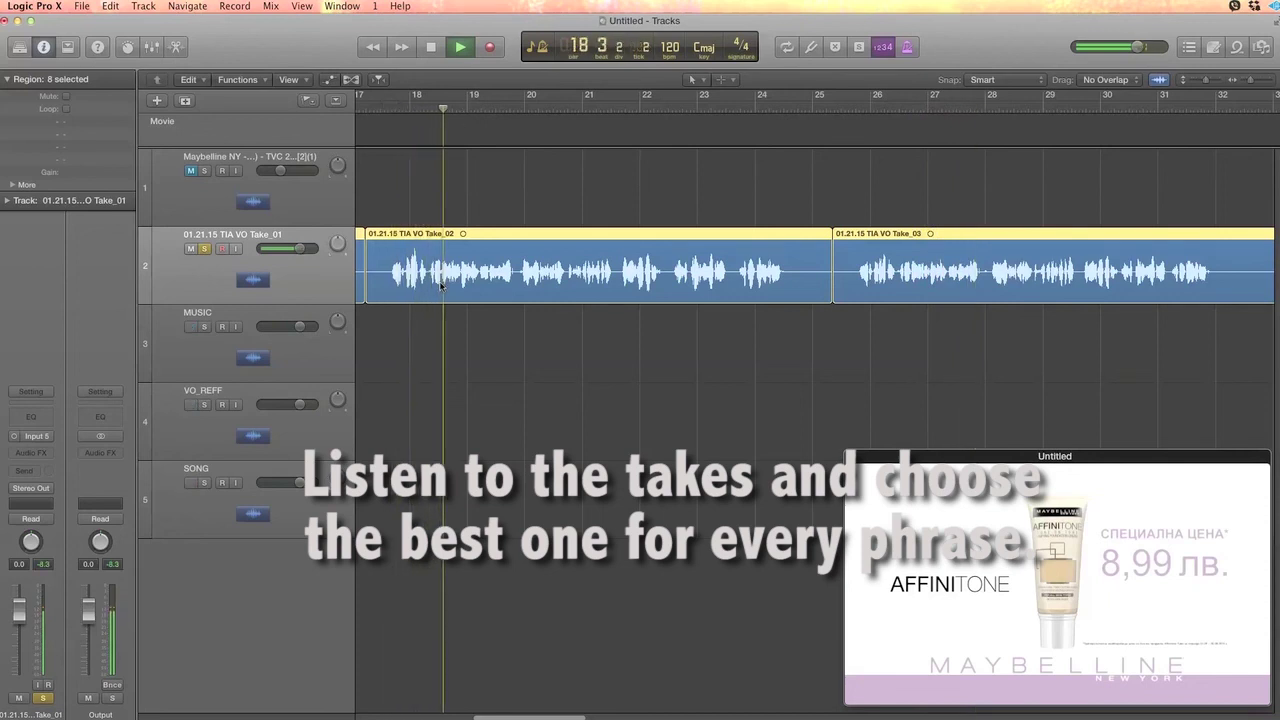
click(940, 120)
scroll(674, 197, left, 3)
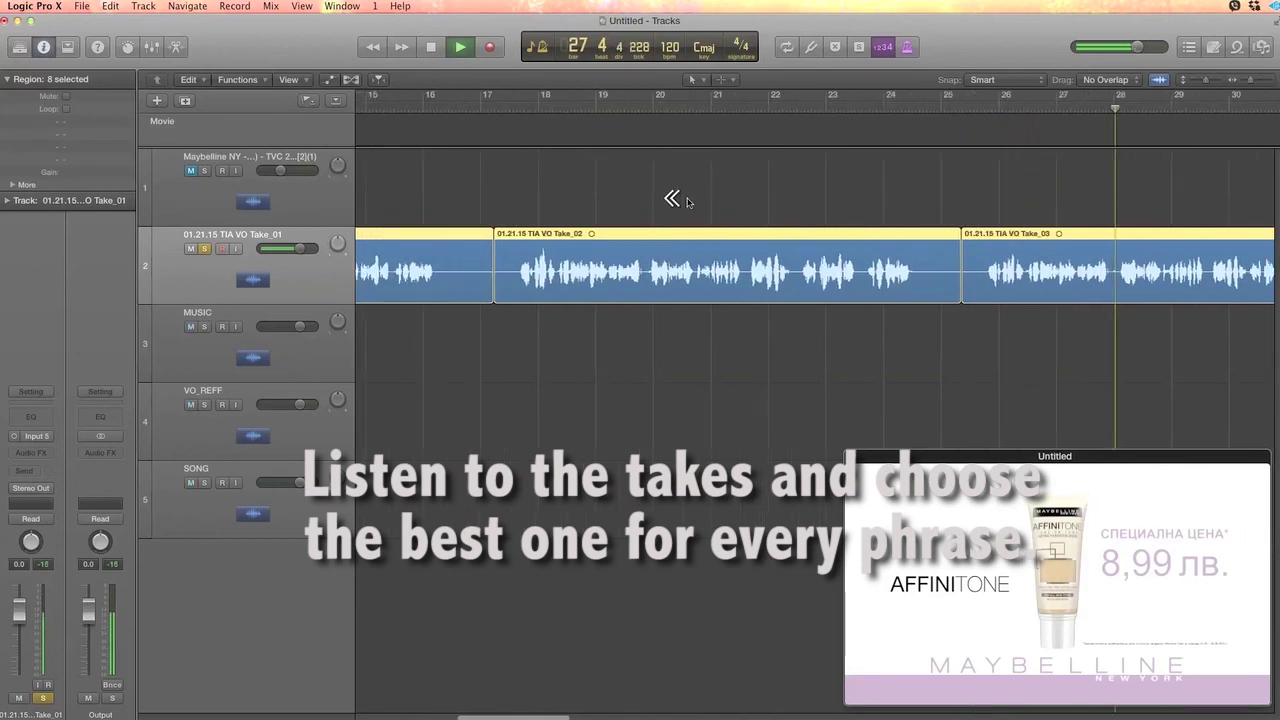
key(space)
scroll(687, 202, left, 5)
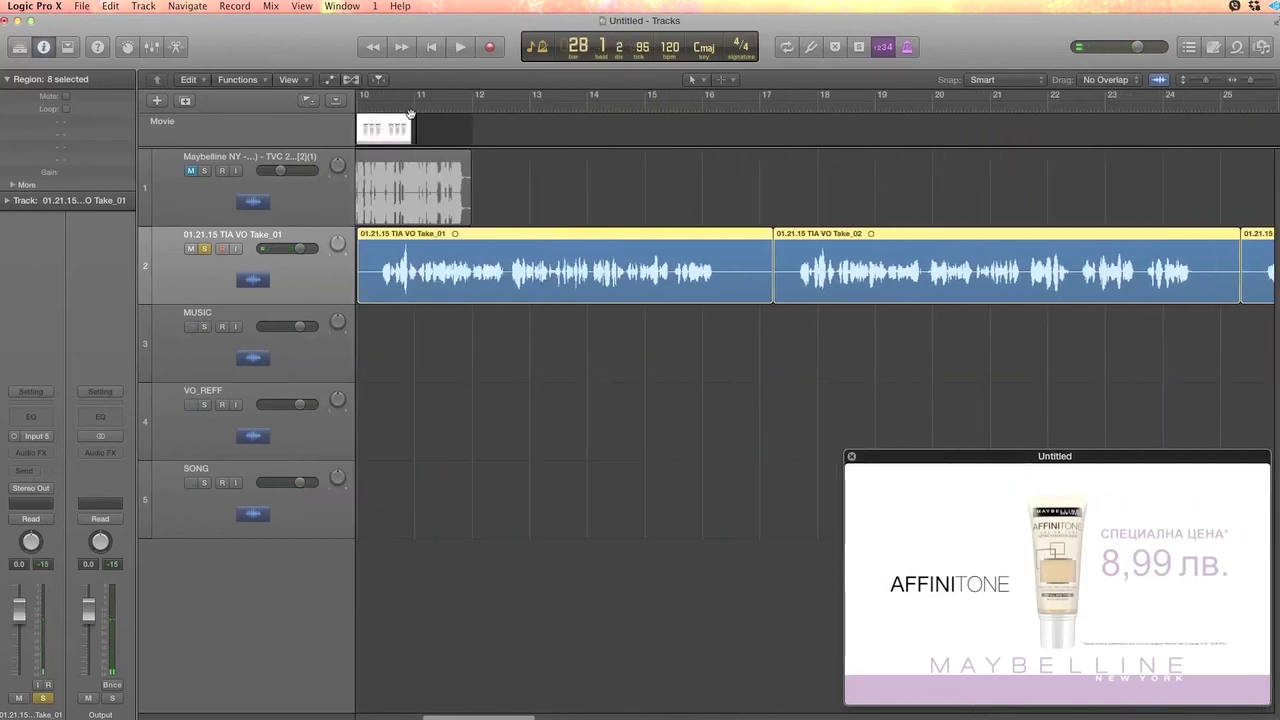
key(space)
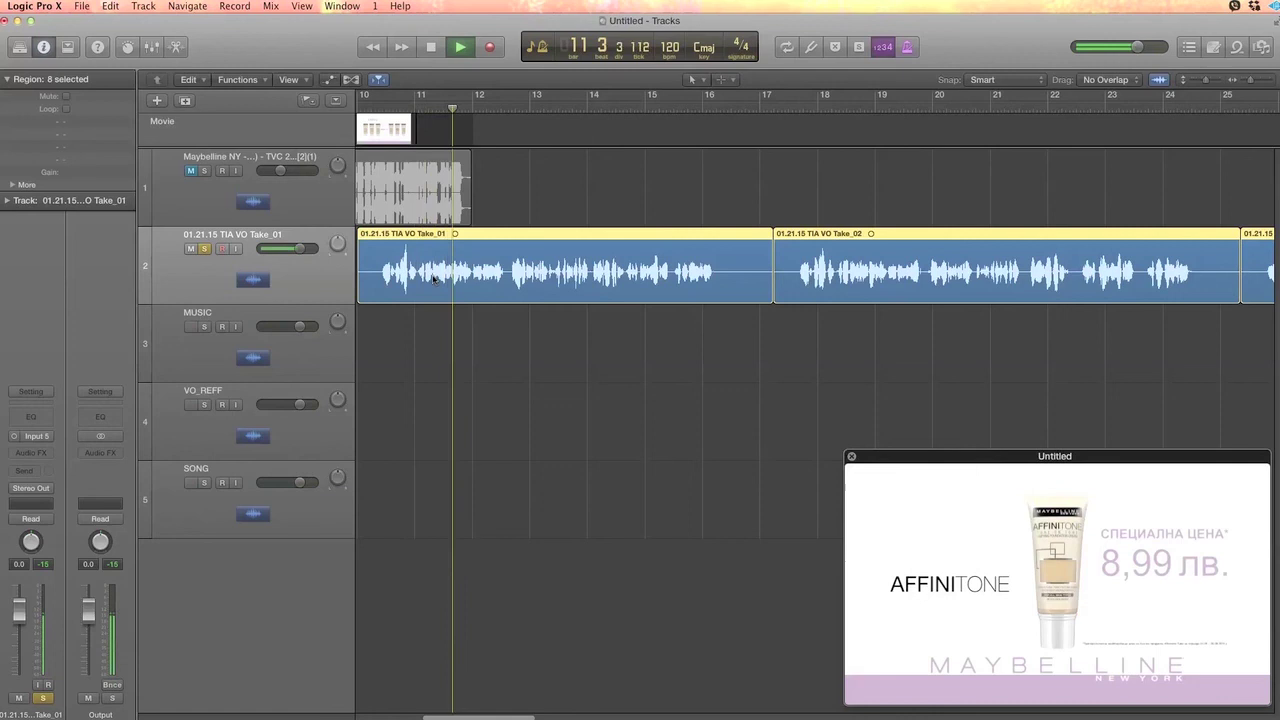
key(space)
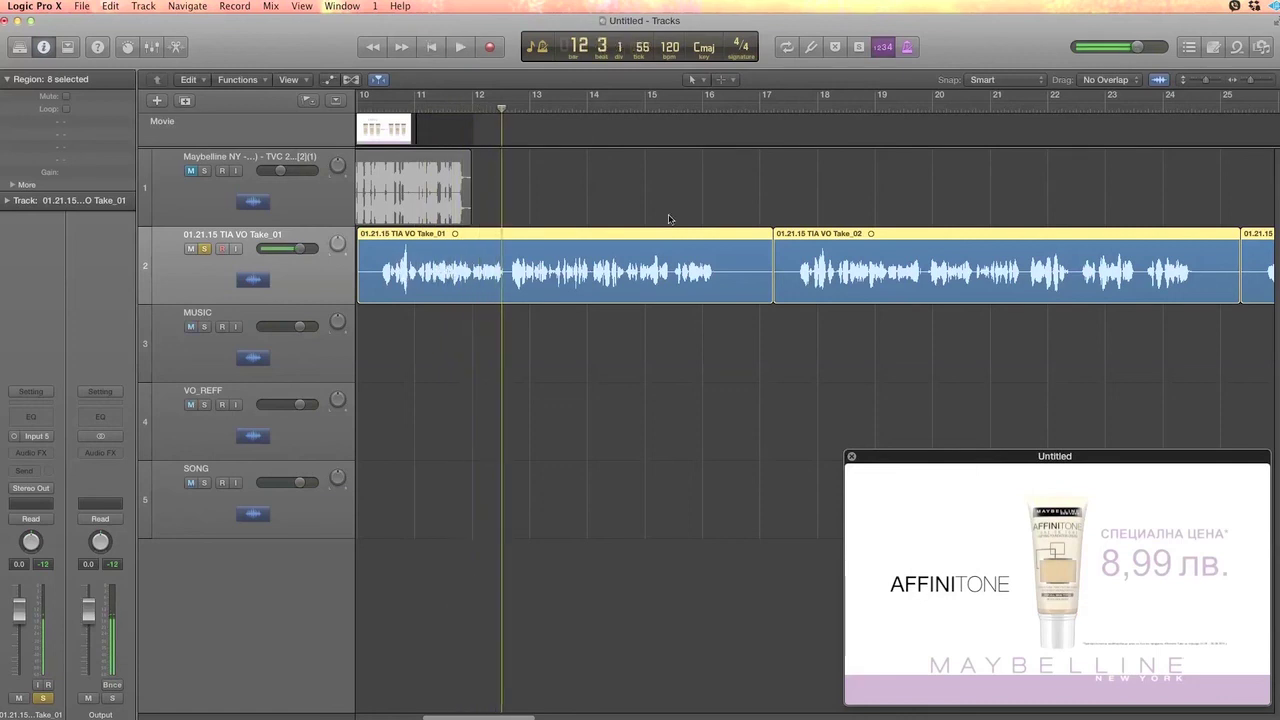
Split Take_02 with the Scissors Tool at 17 3 4 1 and right after its first phrase, and play the isolated phrase.
drag(778, 271, 793, 274)
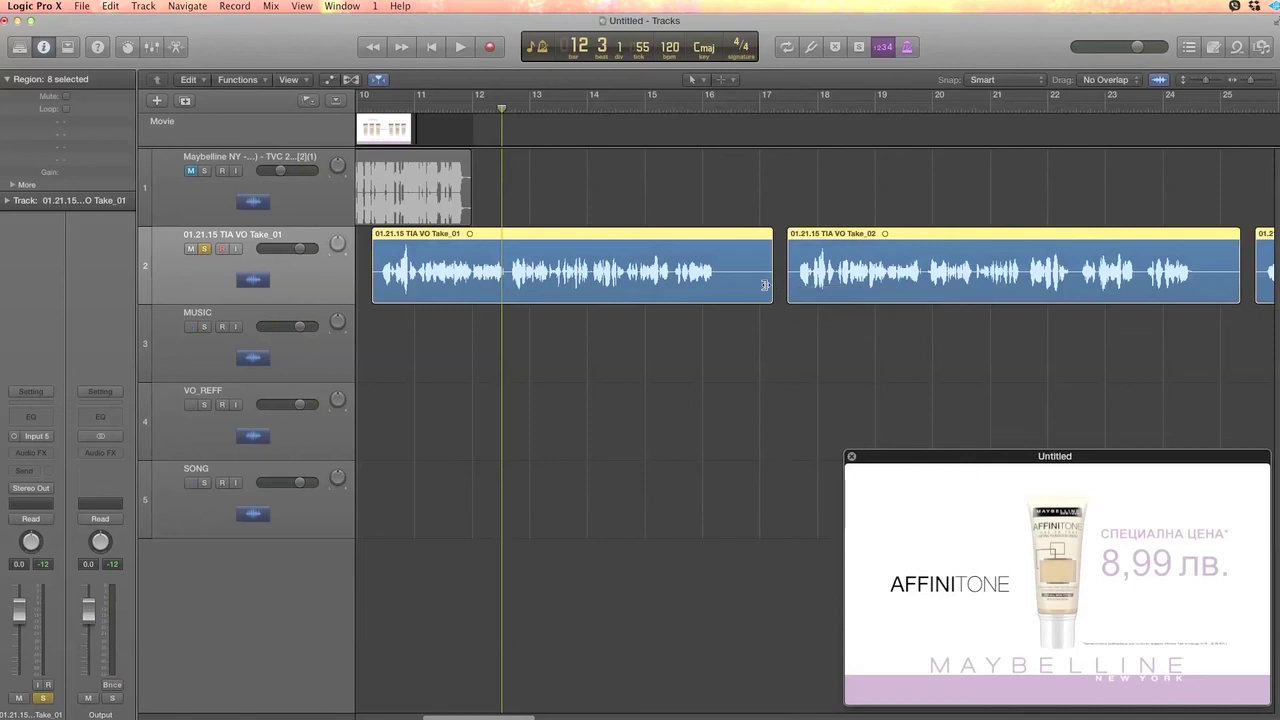
key(super+z)
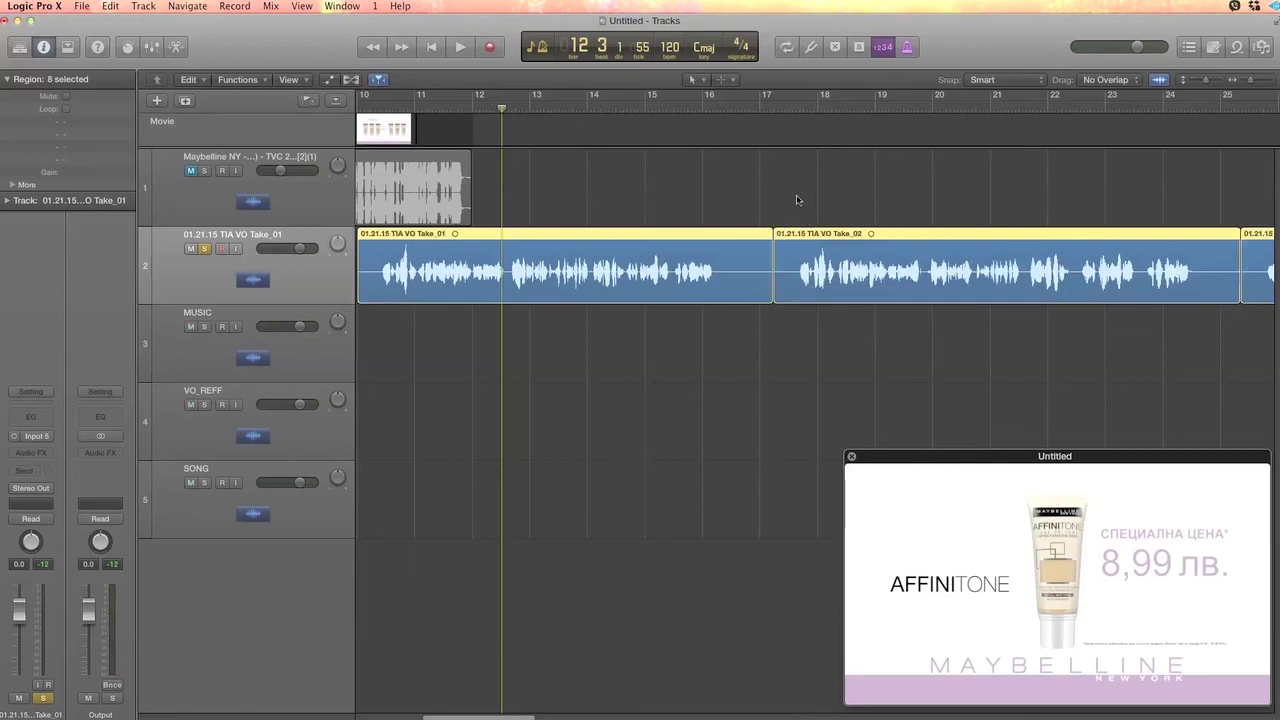
click(704, 80)
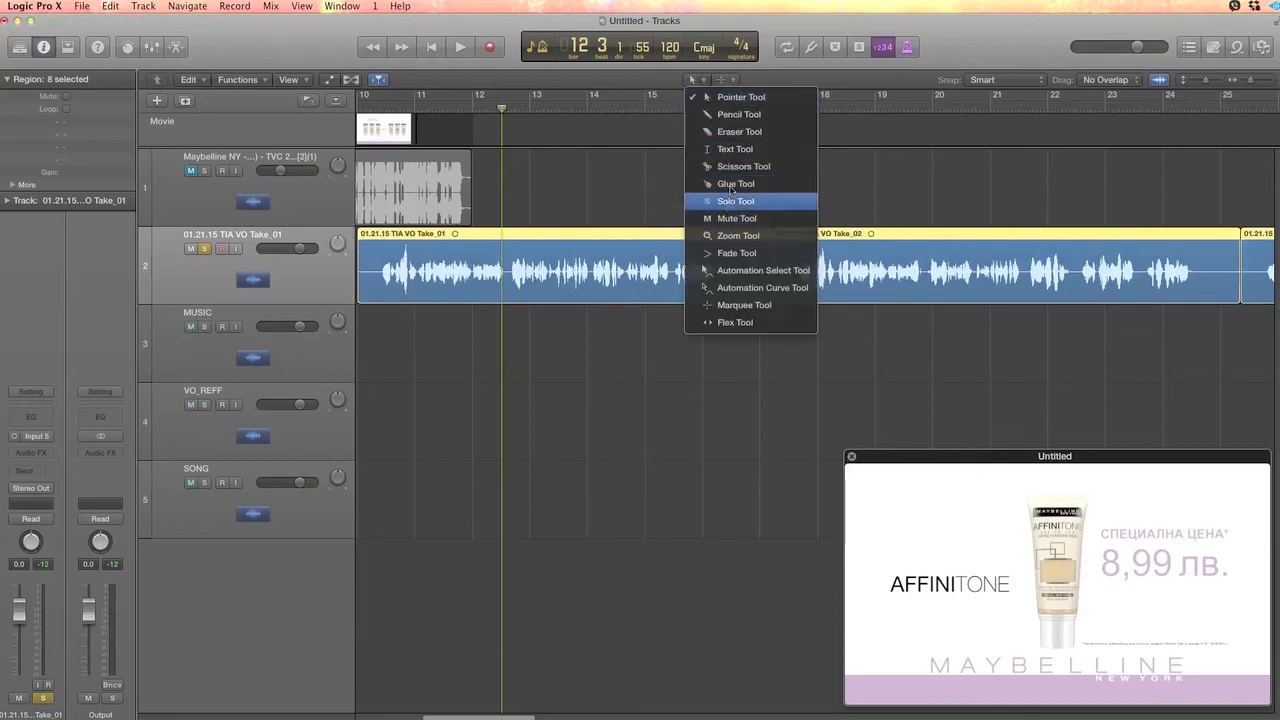
click(797, 255)
click(800, 265)
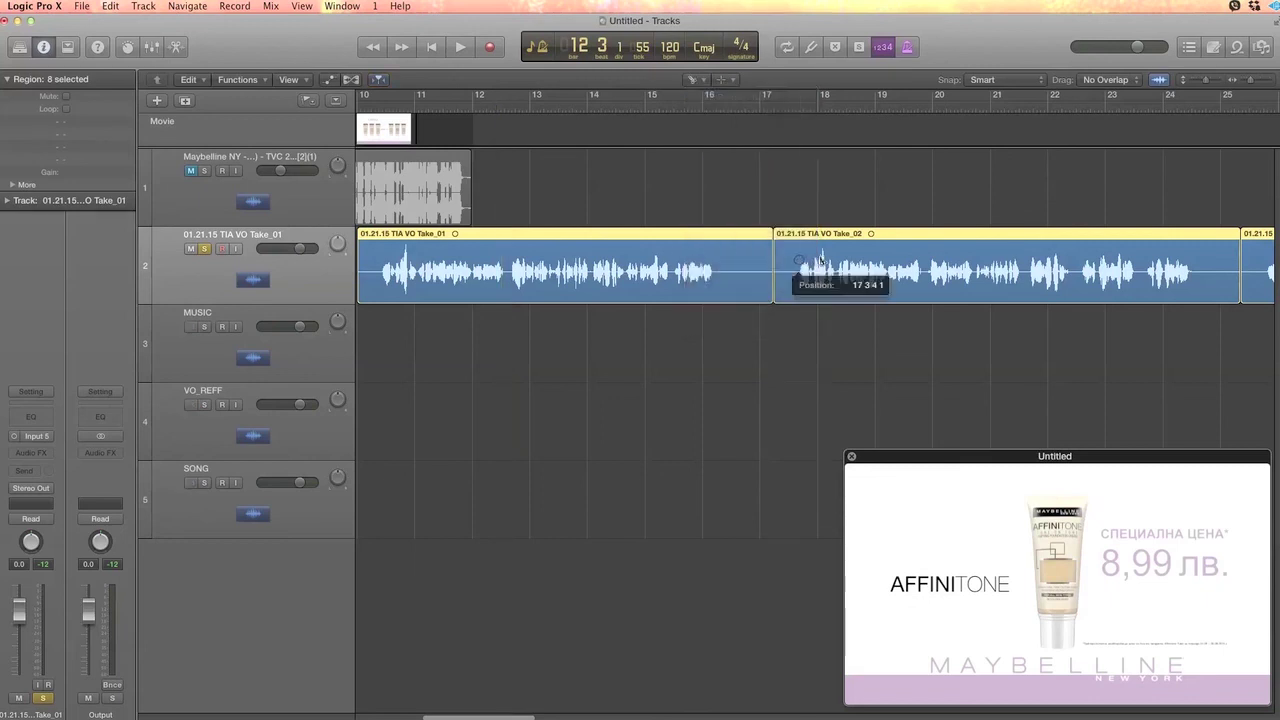
click(836, 260)
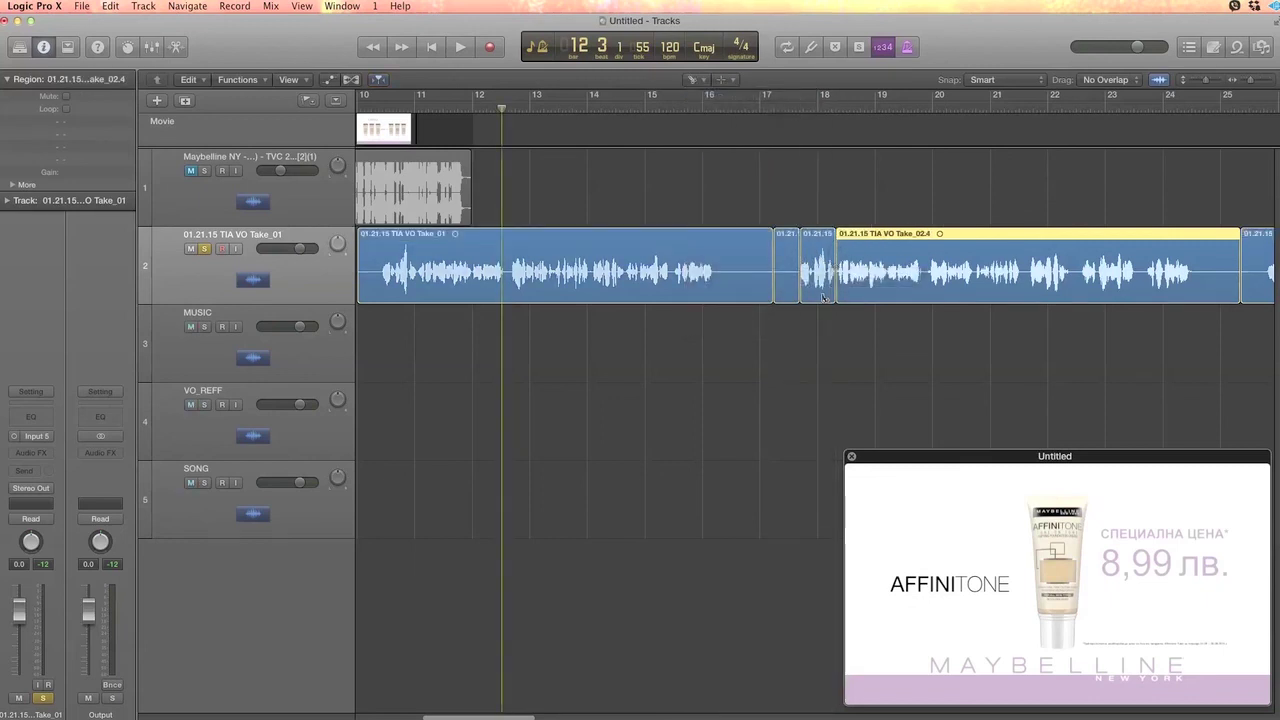
click(799, 109)
key(space)
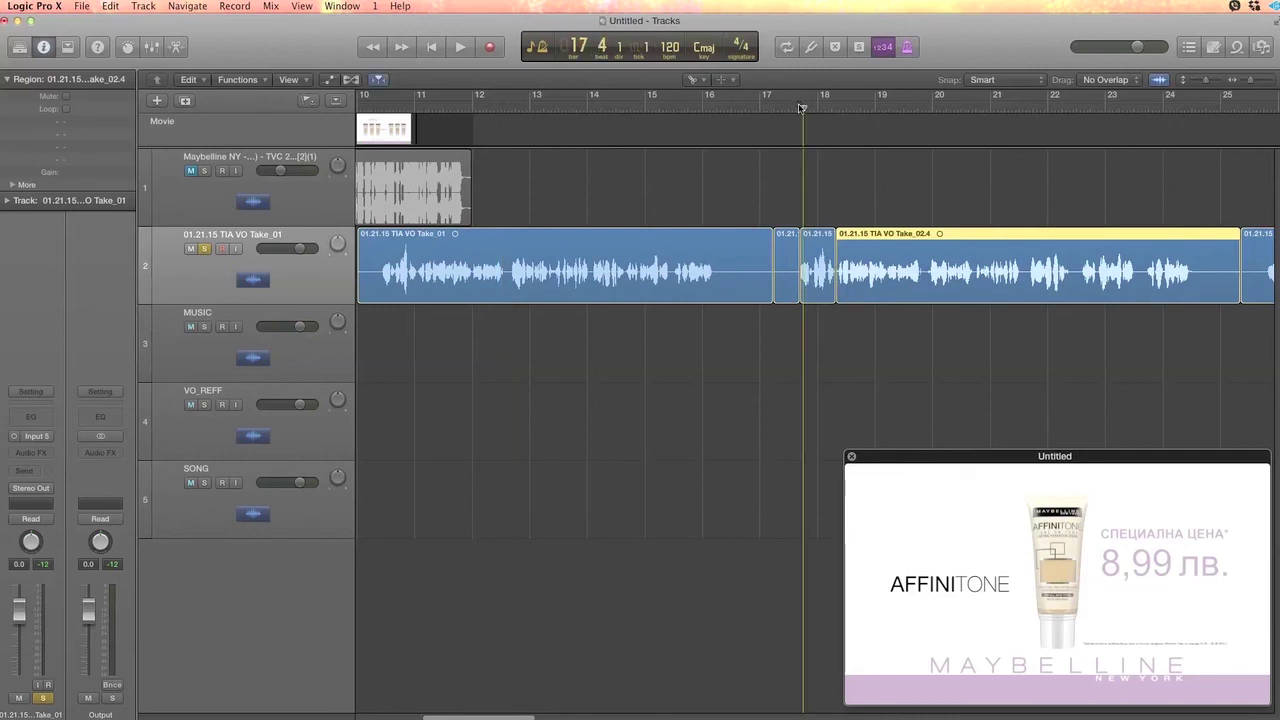
key(space)
Play Take_01 from bar 11 and split it at bars 11 and 12 to isolate its second phrase.
click(419, 106)
key(space)
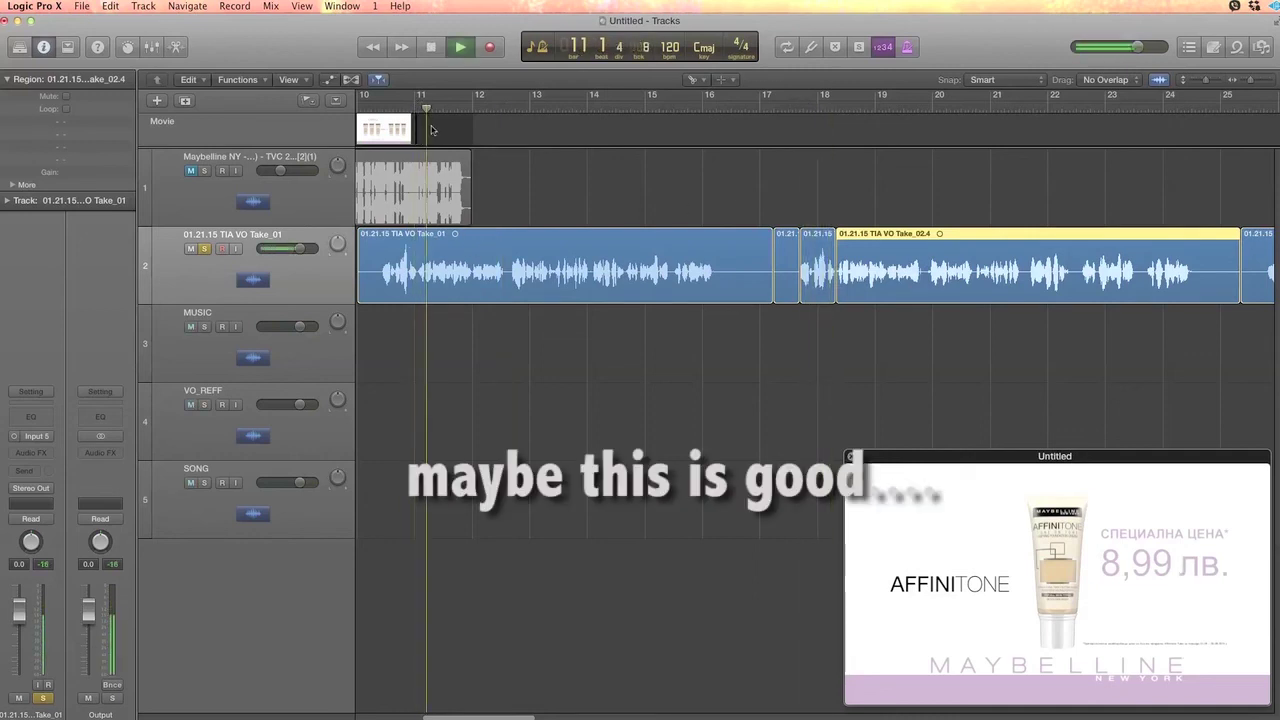
click(414, 280)
key(space)
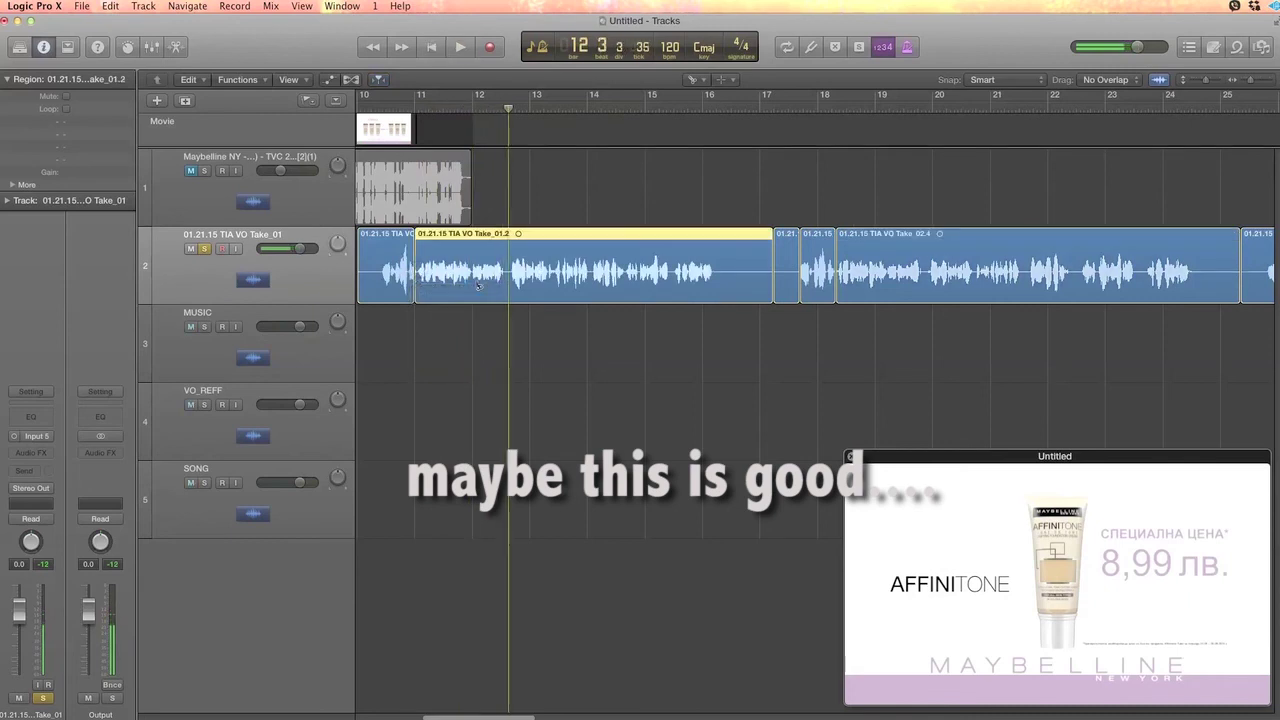
click(472, 282)
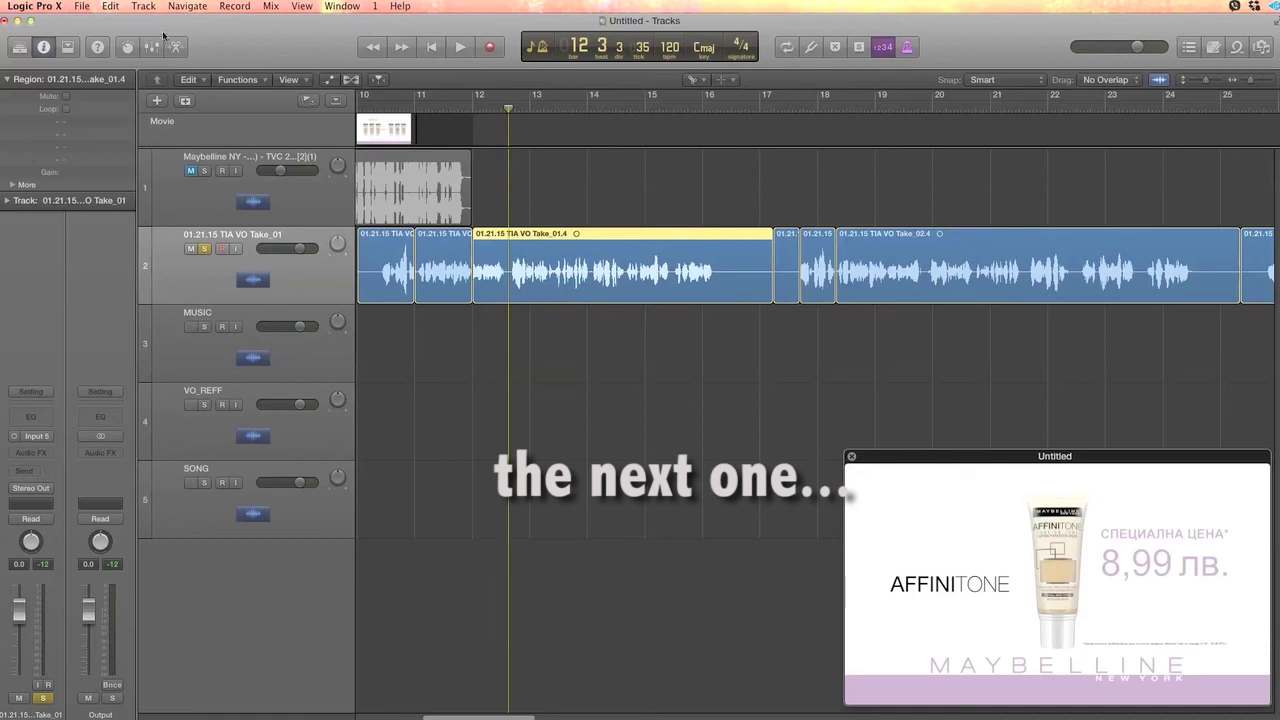
Create a new audio track, Audio 6, for the chosen takes directly above the voice-over takes track.
double_click(236, 579)
drag(290, 586, 555, 283)
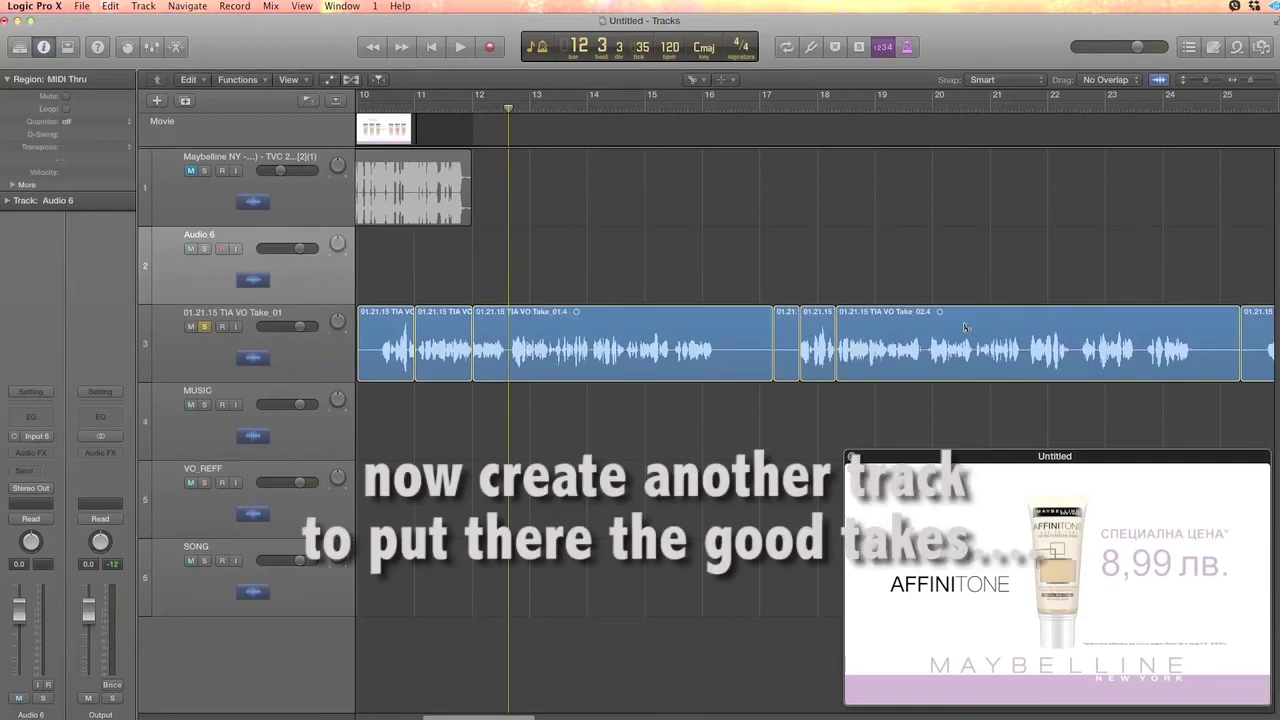
Play Take_03 from about bar 27 and isolate its phrase by splitting it at about 27 2 and at 28 1 1 1.
scroll(913, 268, right, 6)
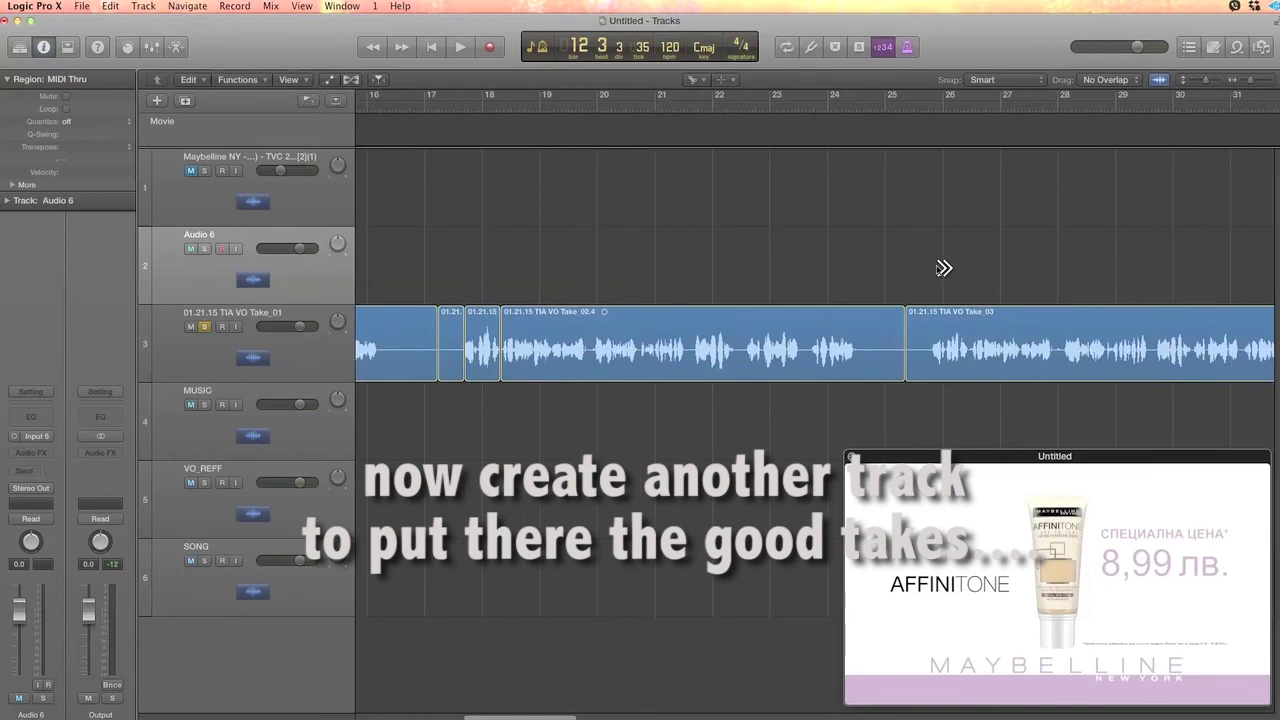
key(space)
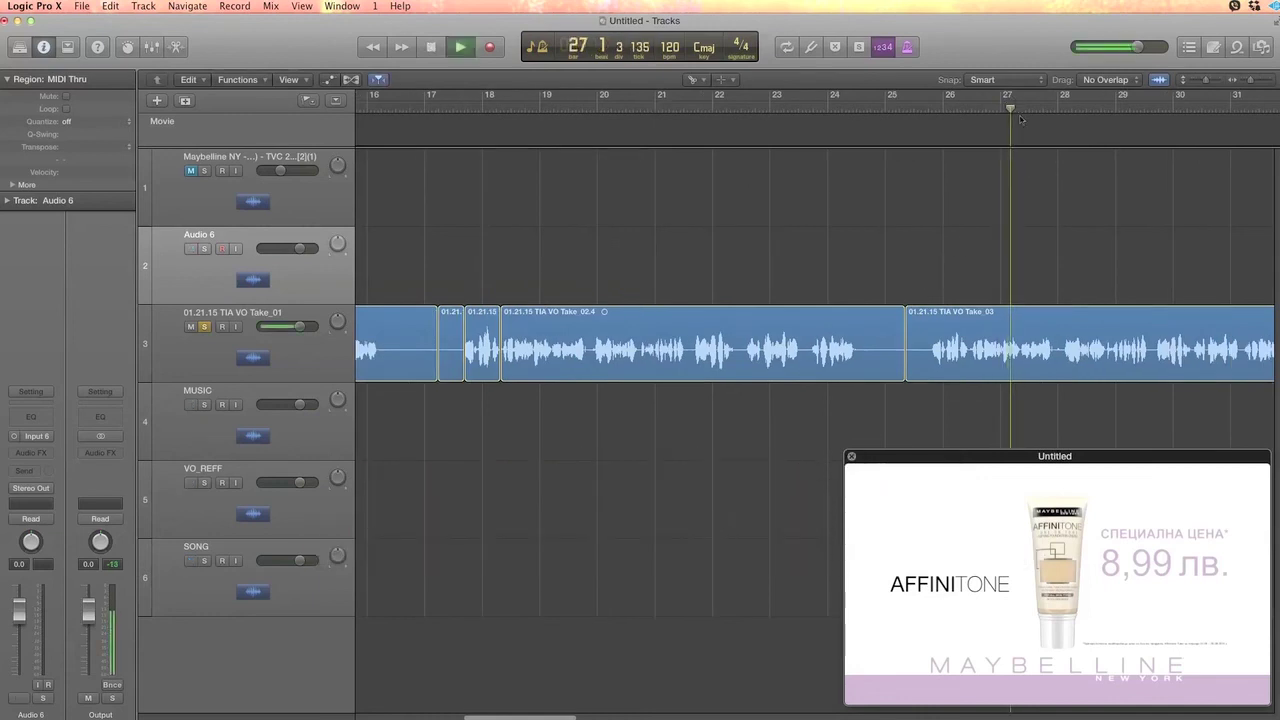
key(space)
click(1022, 352)
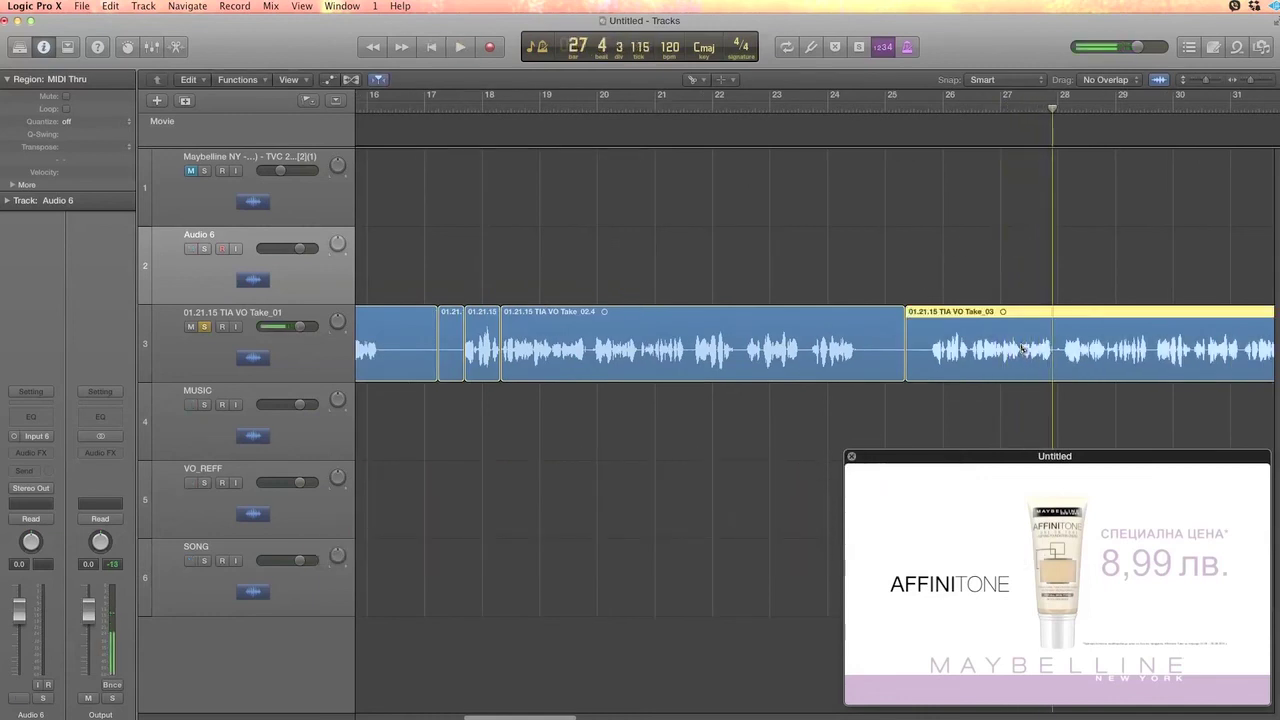
click(1057, 350)
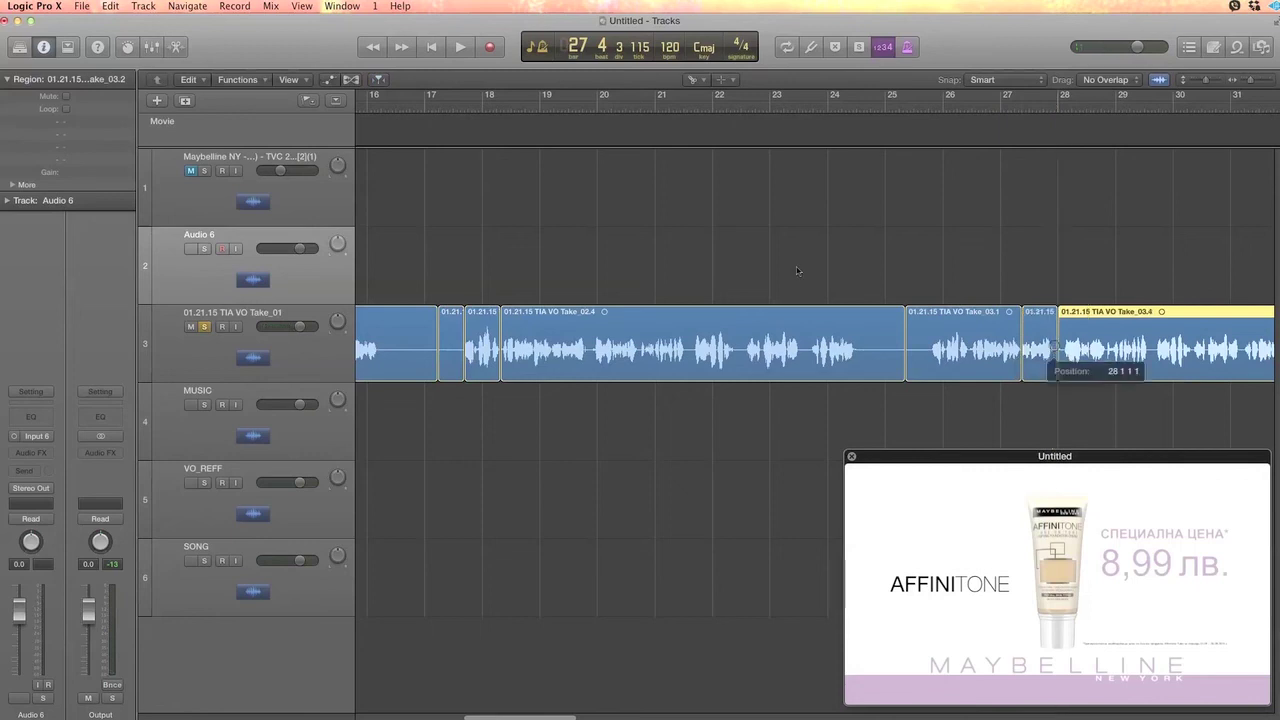
With the Pointer Tool, move the isolated phrases of Take_03, Take_02 and Take_01 to Audio 6, placing Take_01's directly after Take_02's.
click(692, 79)
key(t)
drag(1040, 350, 1026, 273)
drag(479, 364, 486, 270)
scroll(543, 277, left, 6)
drag(440, 372, 878, 297)
Move the Take_03 phrase on Audio 6 directly behind the Take_01 phrase.
scroll(1130, 263, right, 5)
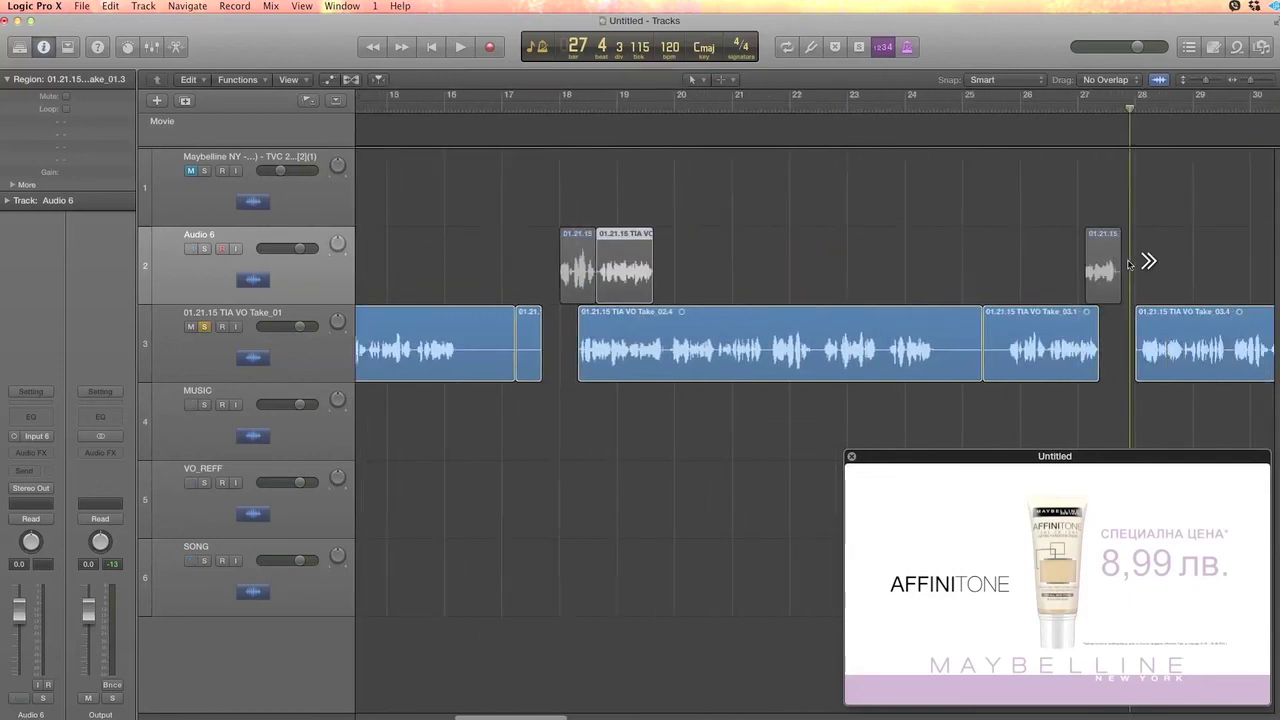
scroll(1130, 263, right, 1)
drag(1078, 275, 627, 277)
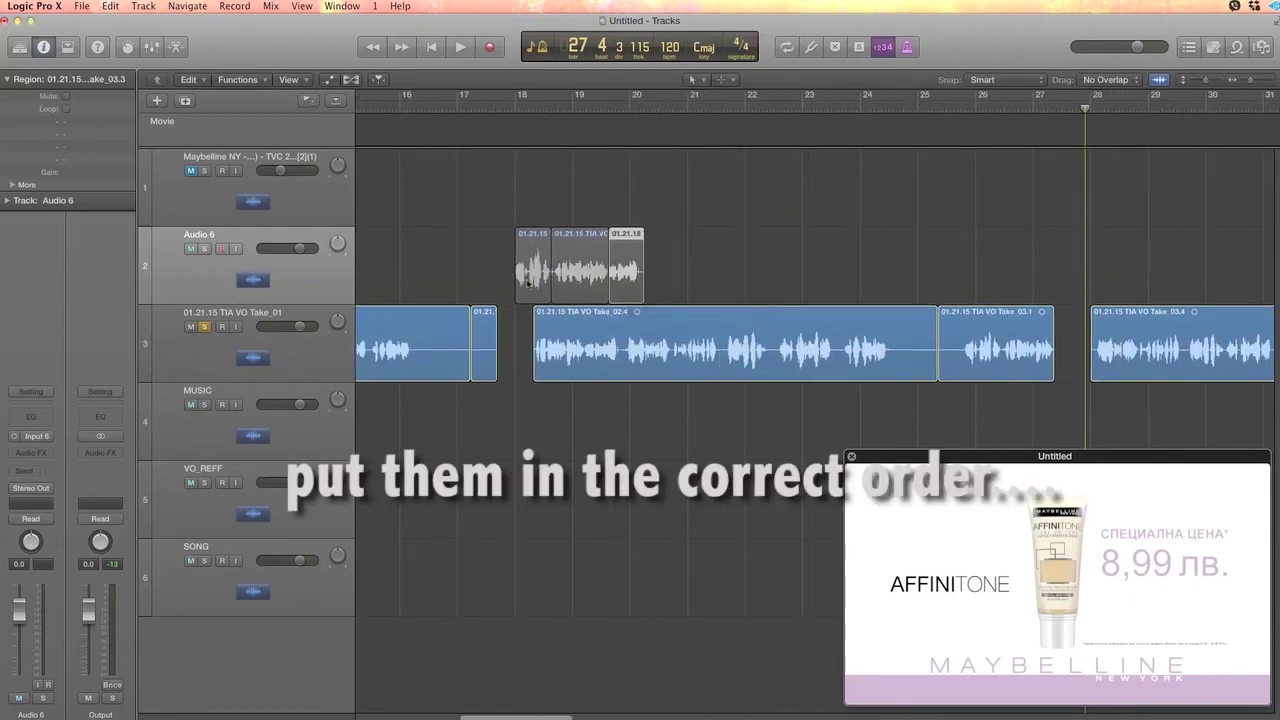
Select all three phrase regions on Audio 6 and move them together to the start of the clip at bar 1.
shift+click(532, 292)
drag(532, 292, 408, 288)
scroll(490, 289, left, 6)
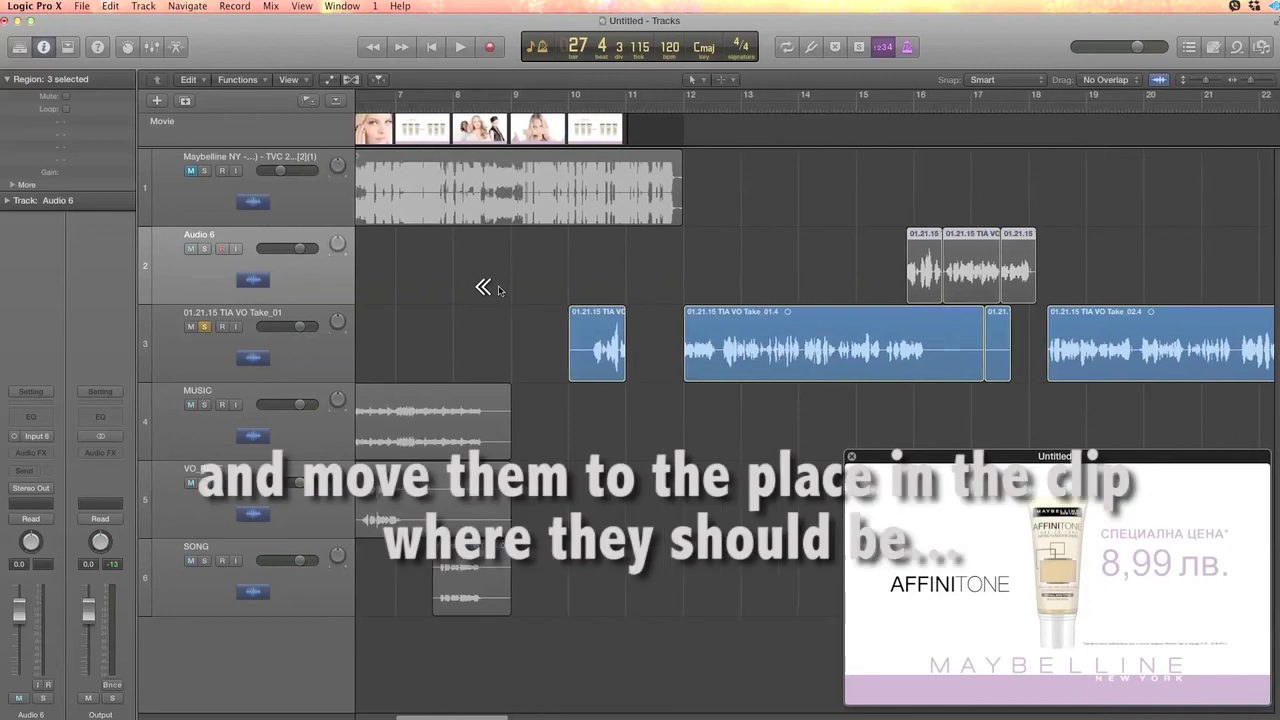
drag(988, 288, 314, 270)
drag(1233, 287, 374, 284)
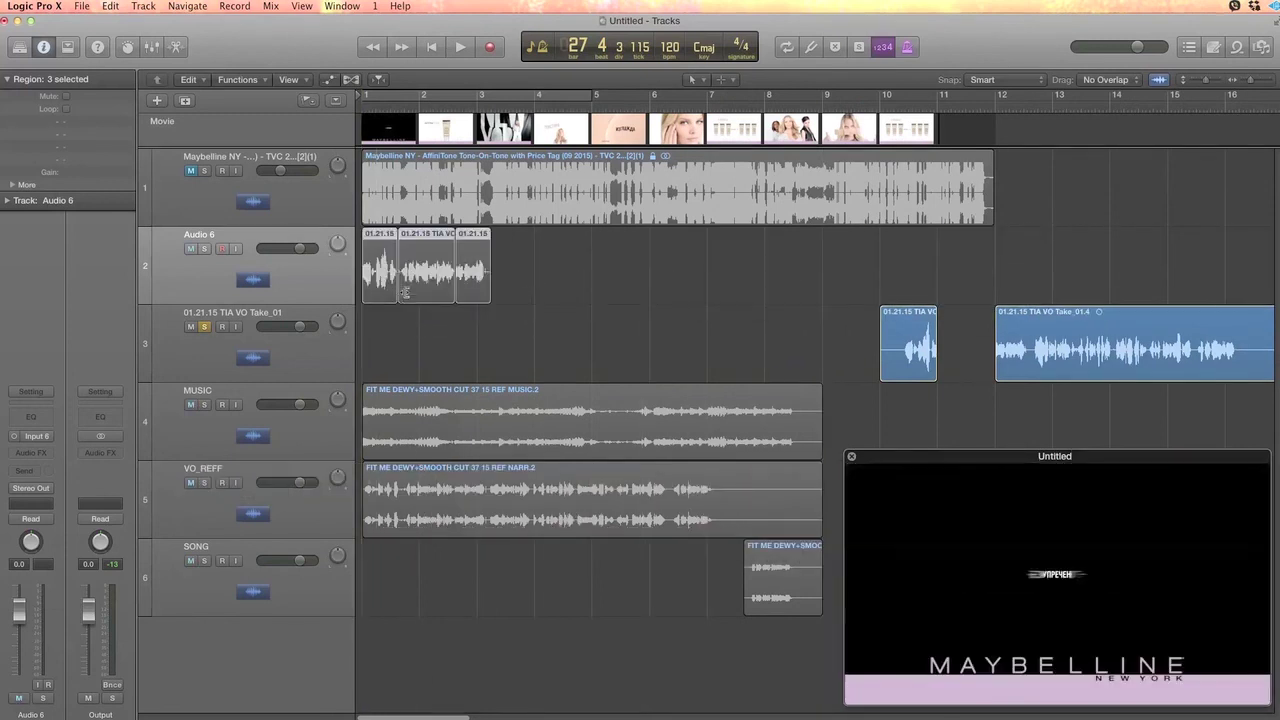
Solo Audio 6 and play the assembled phrases from bar 1, soloing the MUSIC track only during this playback.
click(203, 249)
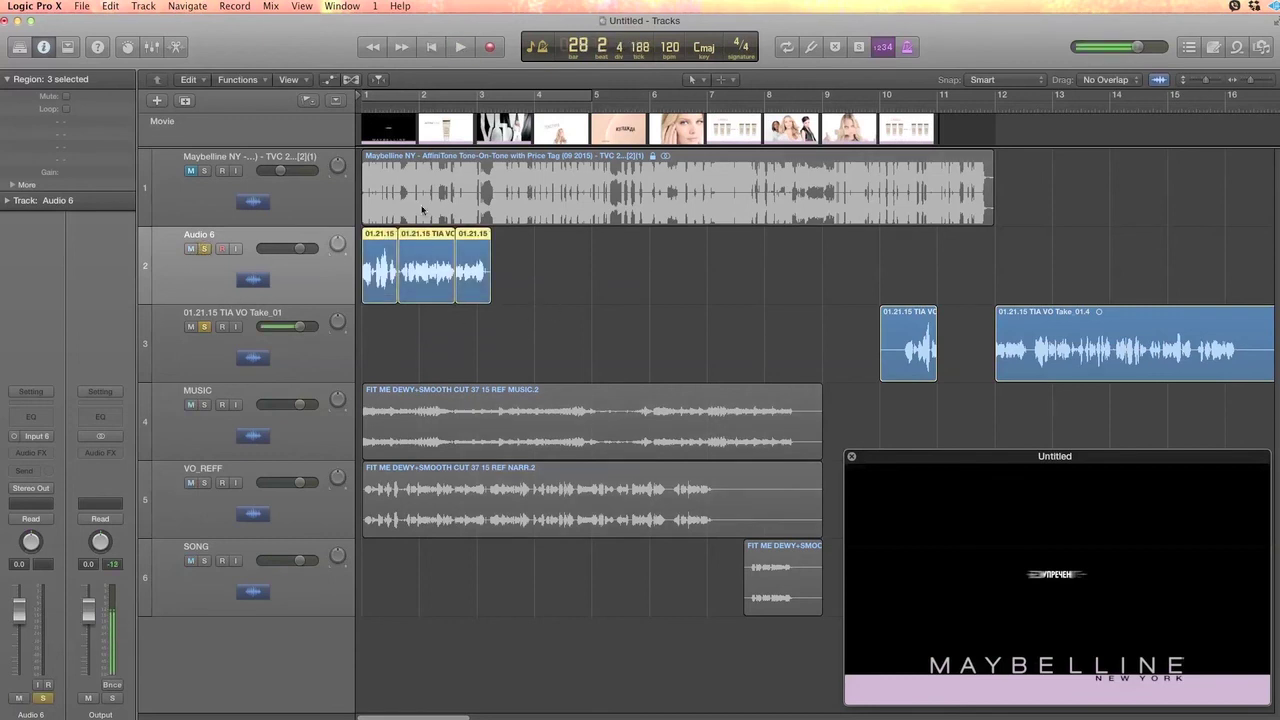
click(368, 112)
key(space)
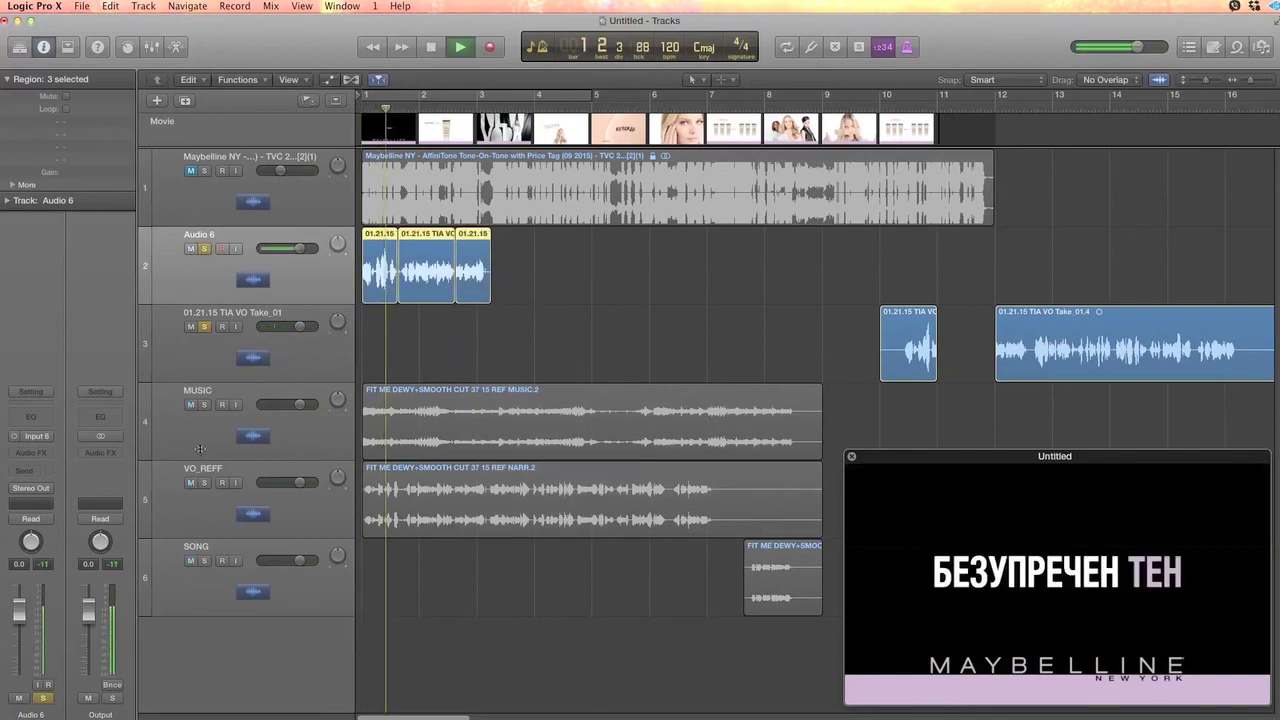
click(204, 404)
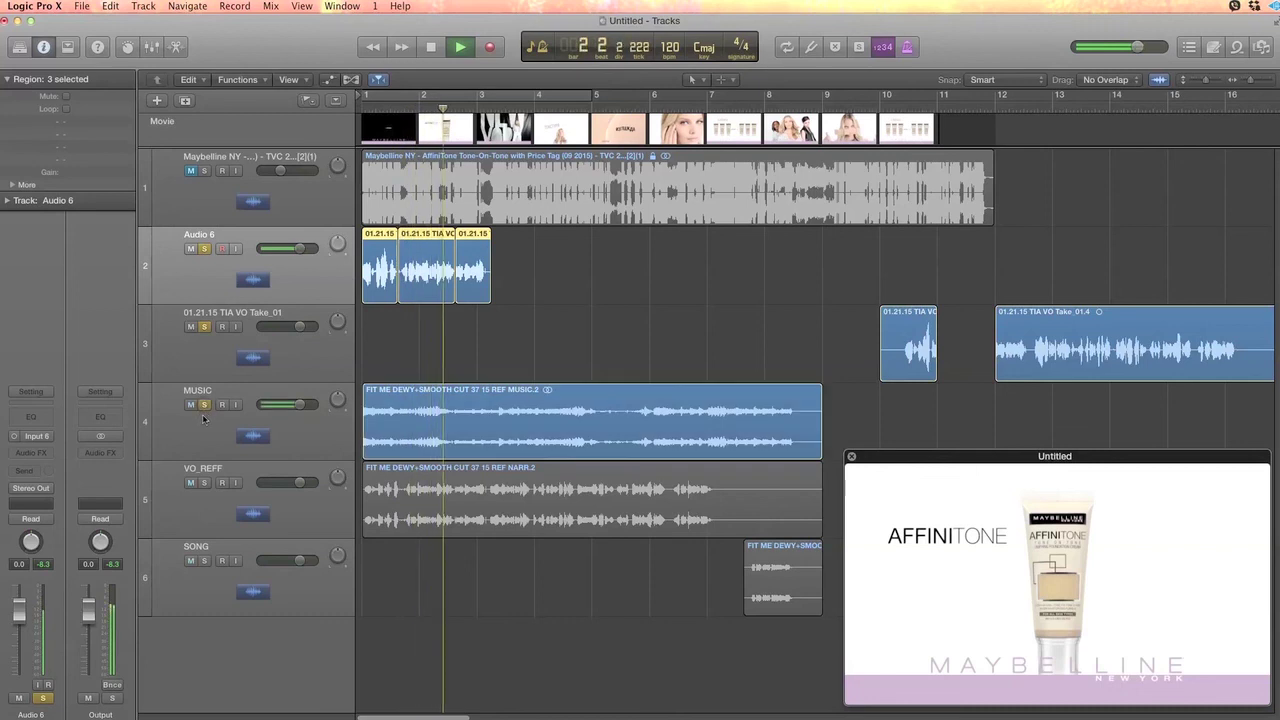
key(space)
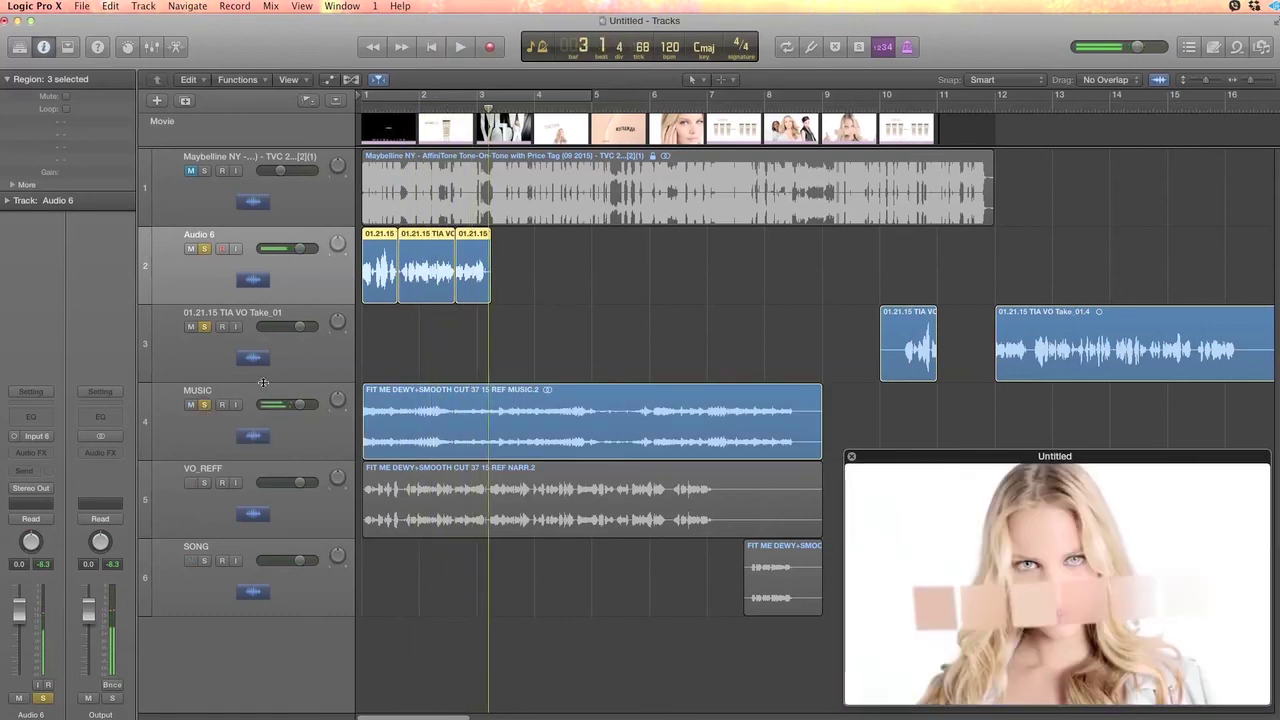
click(205, 404)
Switch to Word and read the AFFINITONE 15'' TVC script down to its last row to identify the next phrase.
scroll(921, 302, right, 5)
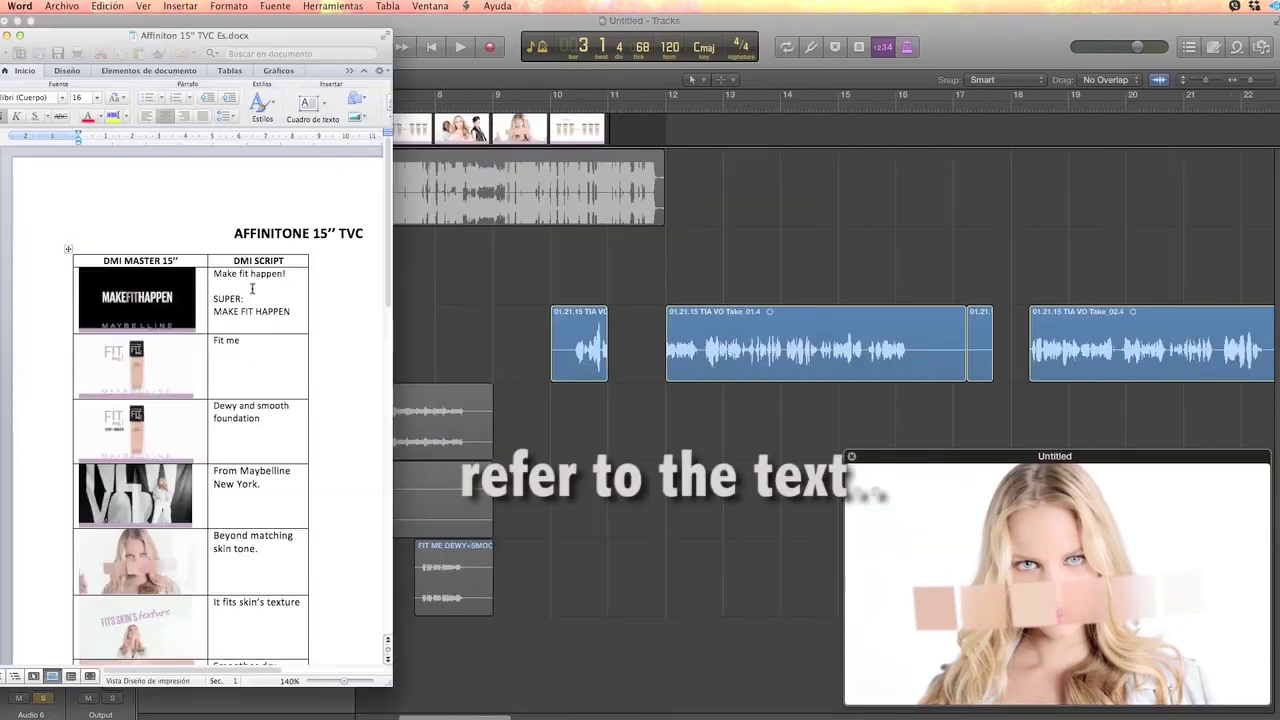
scroll(261, 349, down, 4)
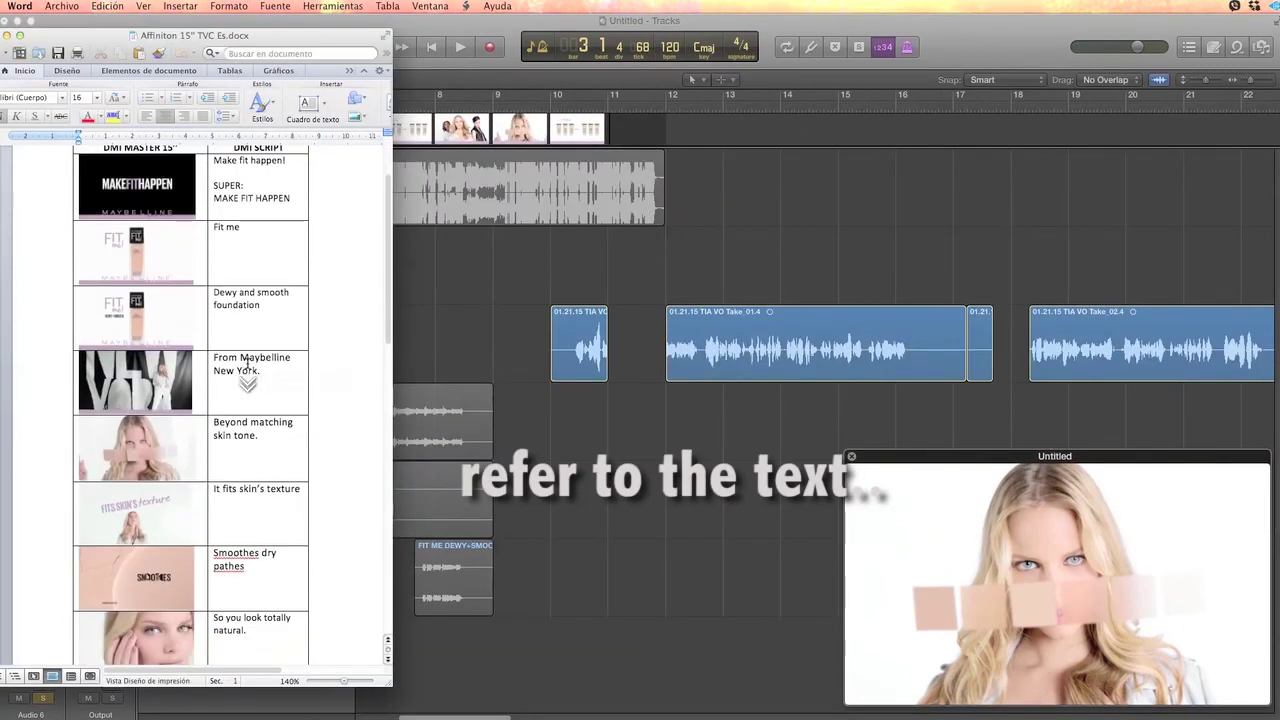
scroll(247, 370, down, 5)
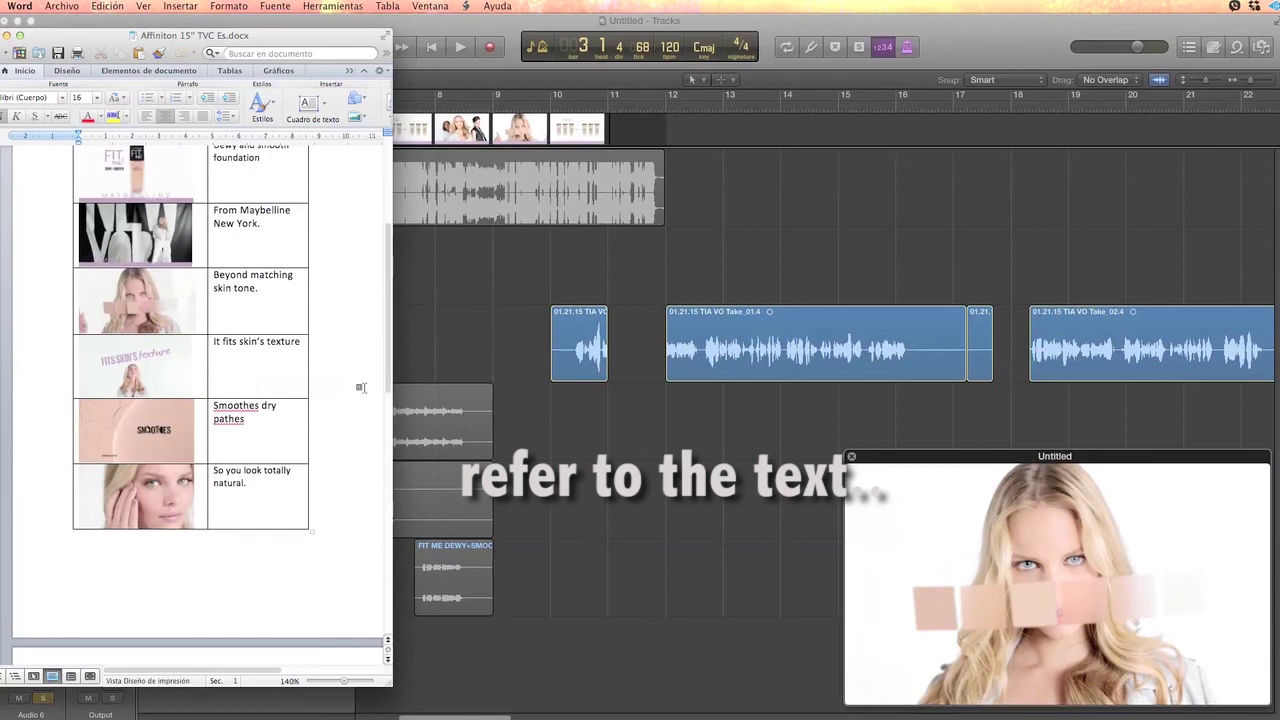
Play the phrases of the Take_02.4 region on the Take_01 track from around bars 20 to 21.
scroll(1124, 195, right, 10)
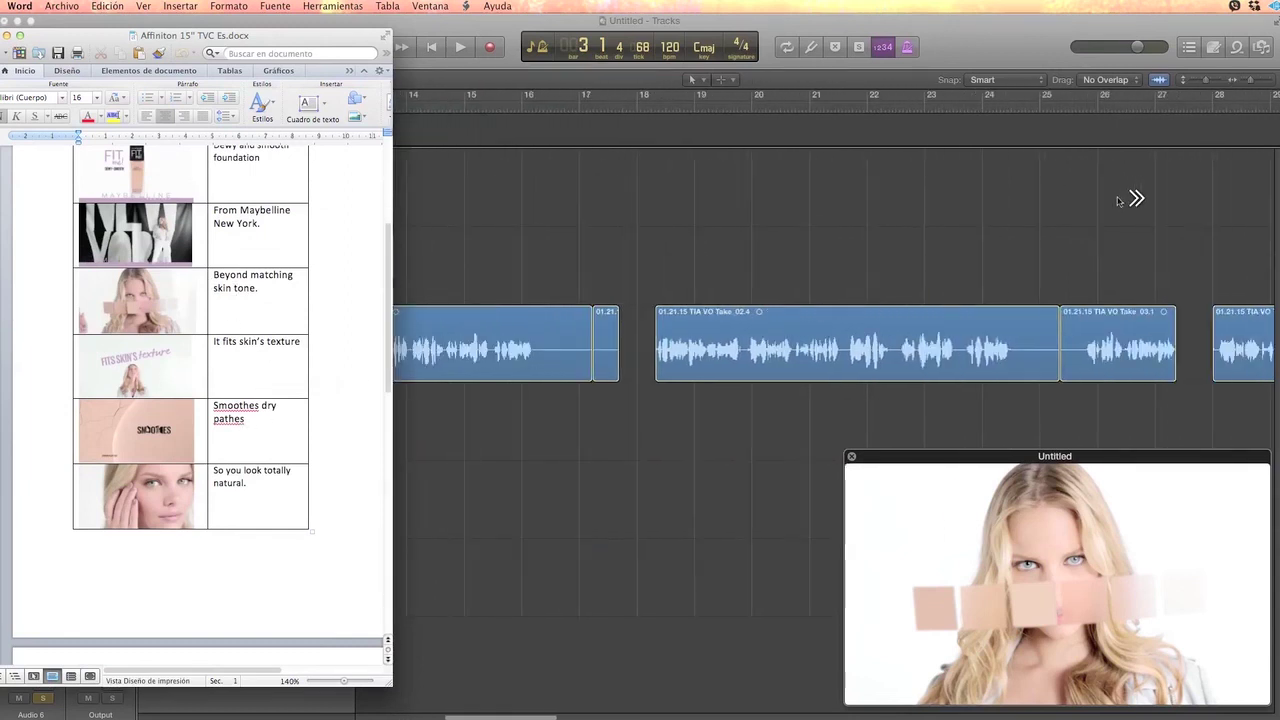
scroll(1121, 198, right, 3)
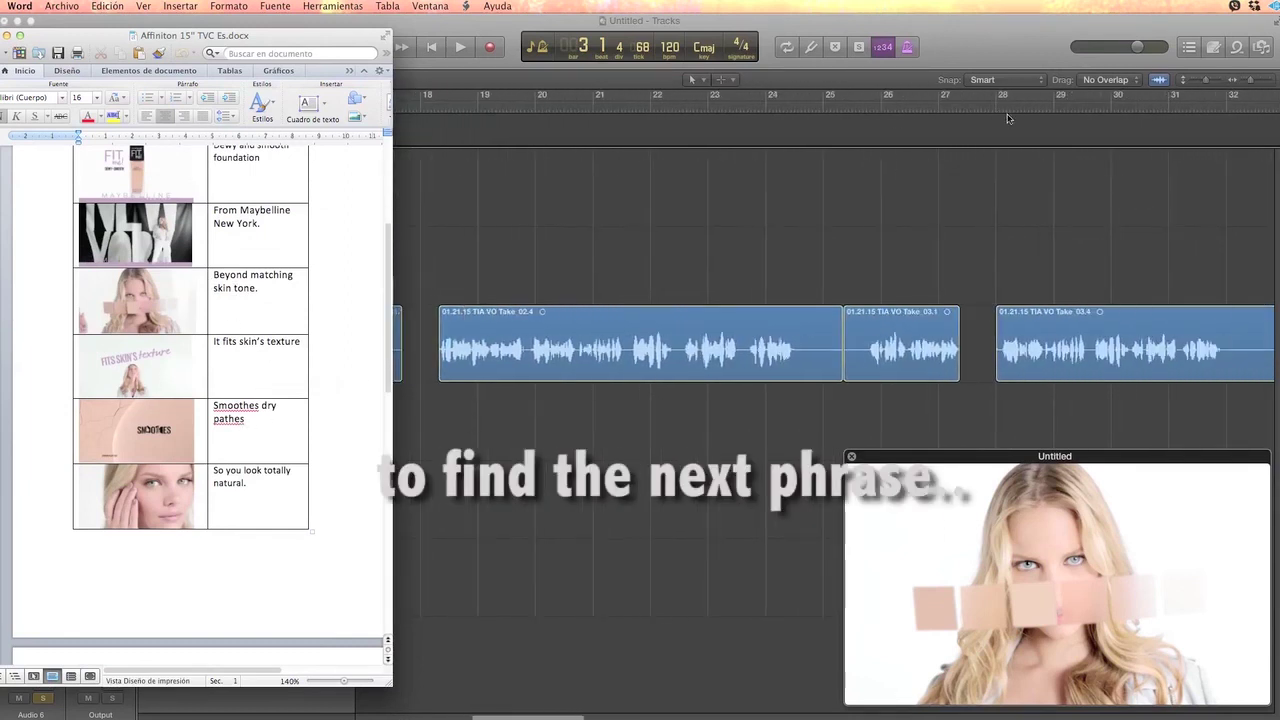
click(588, 108)
key(space)
click(574, 108)
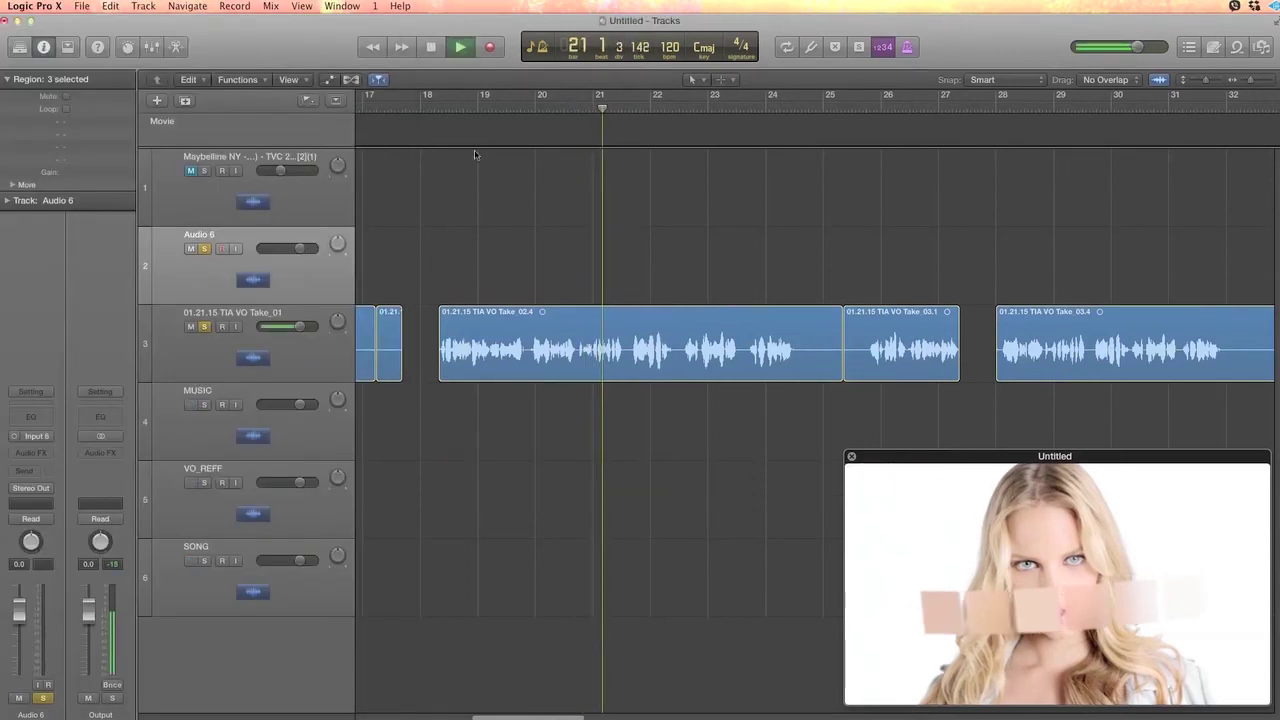
click(520, 108)
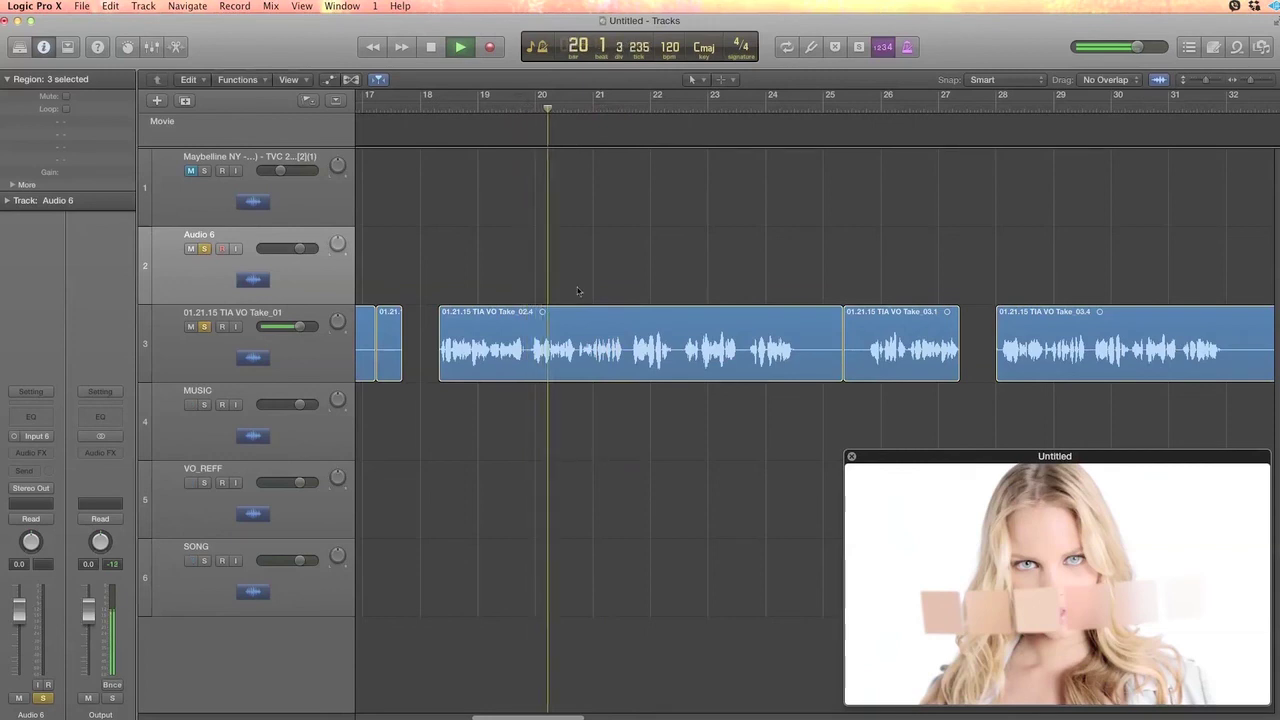
Audition and compare the phrases of the Take_03.4 region from bar 28 and the Take_04 region from bar 33.
click(1086, 108)
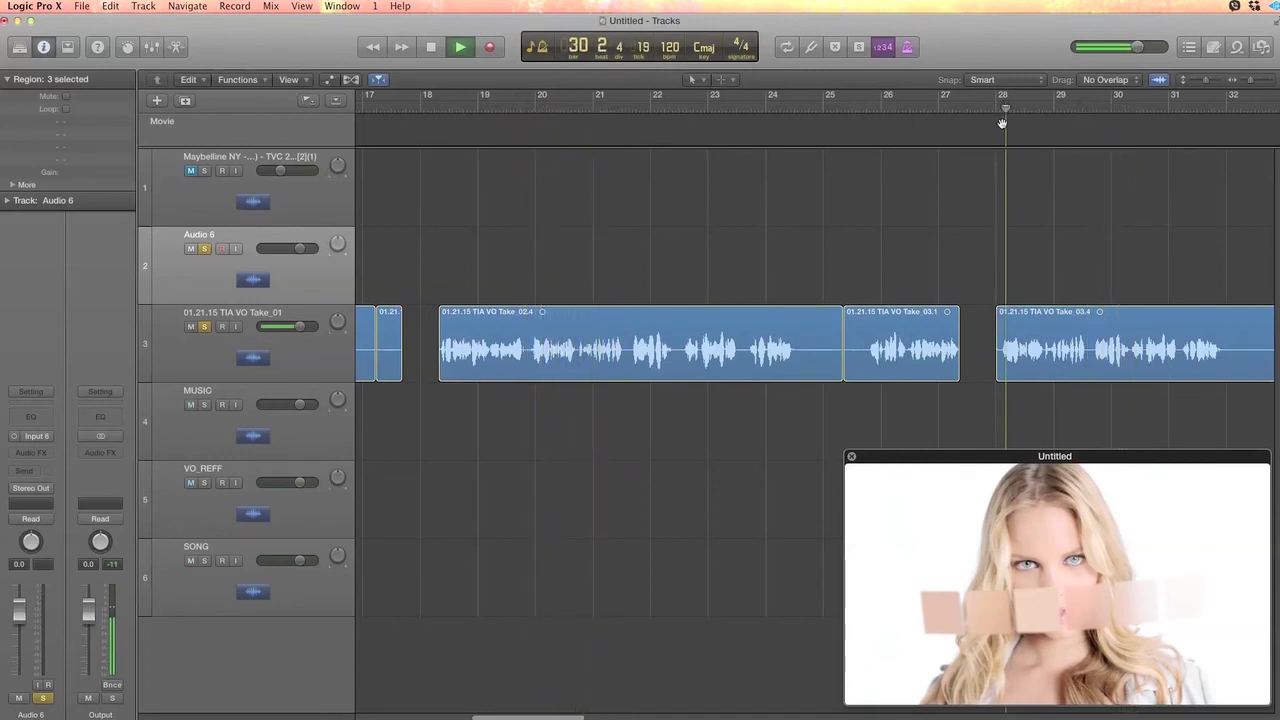
scroll(1030, 251, right, 5)
scroll(1037, 246, right, 1)
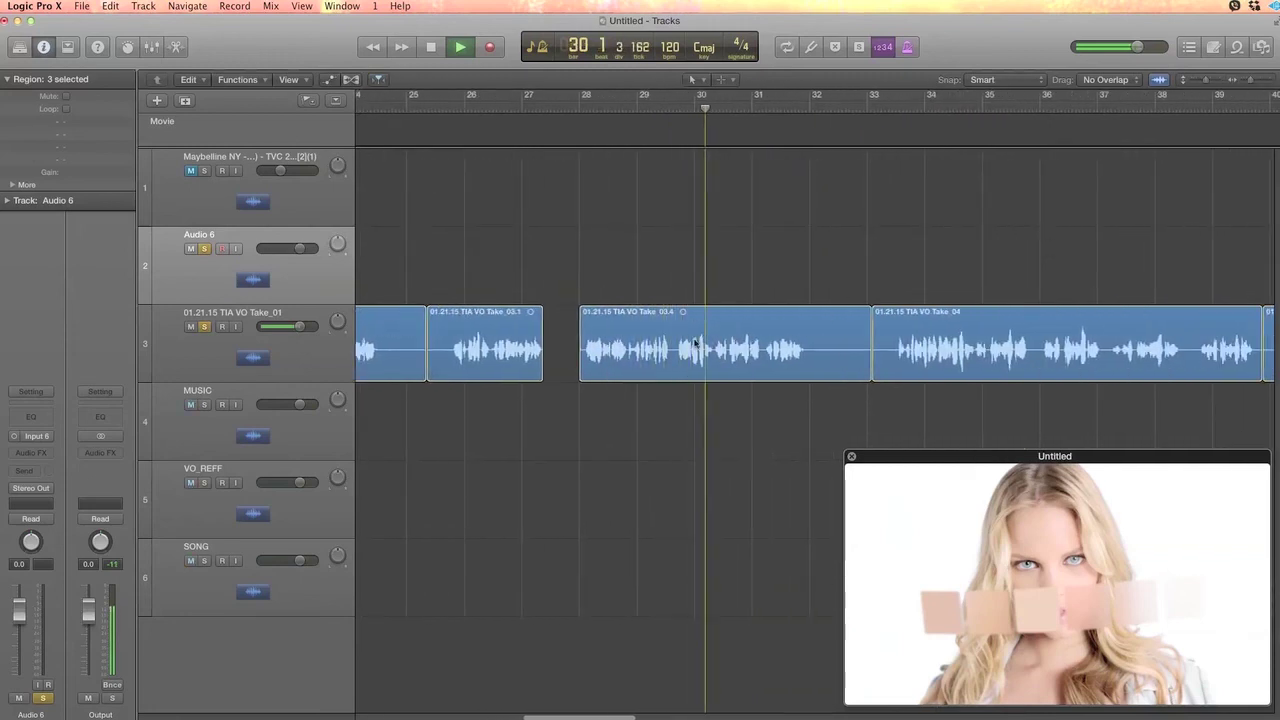
click(903, 108)
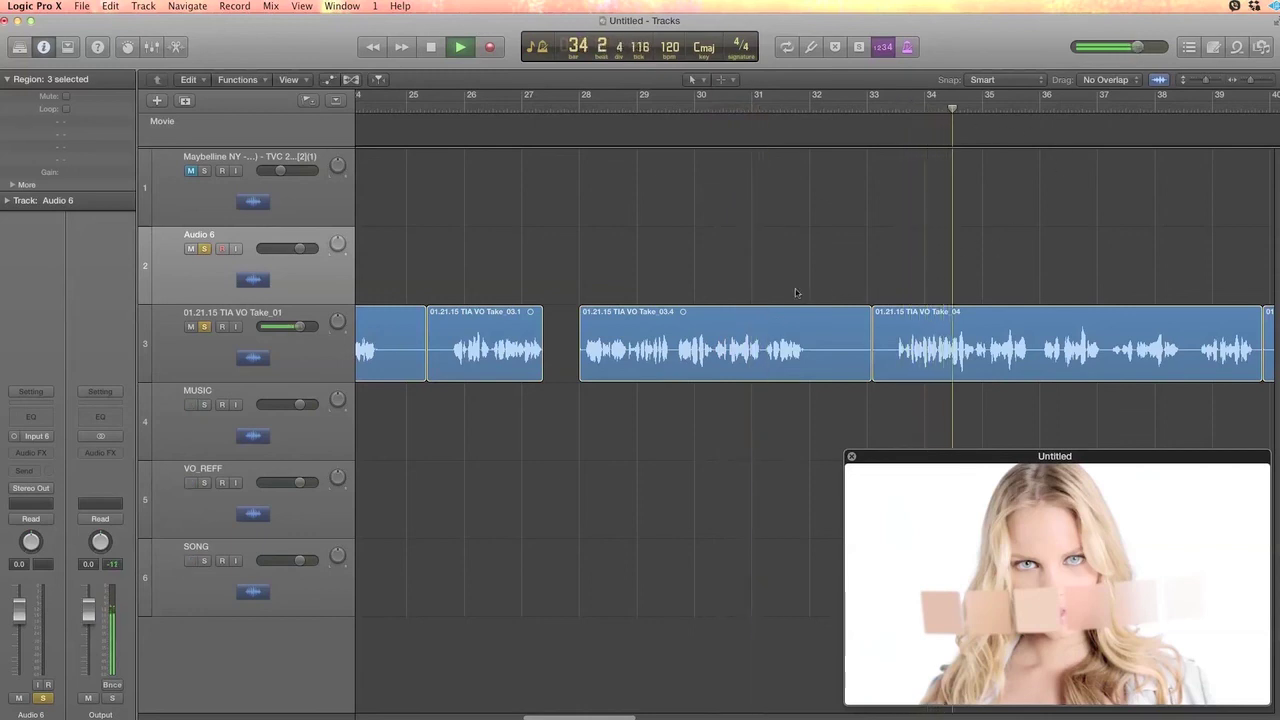
click(583, 104)
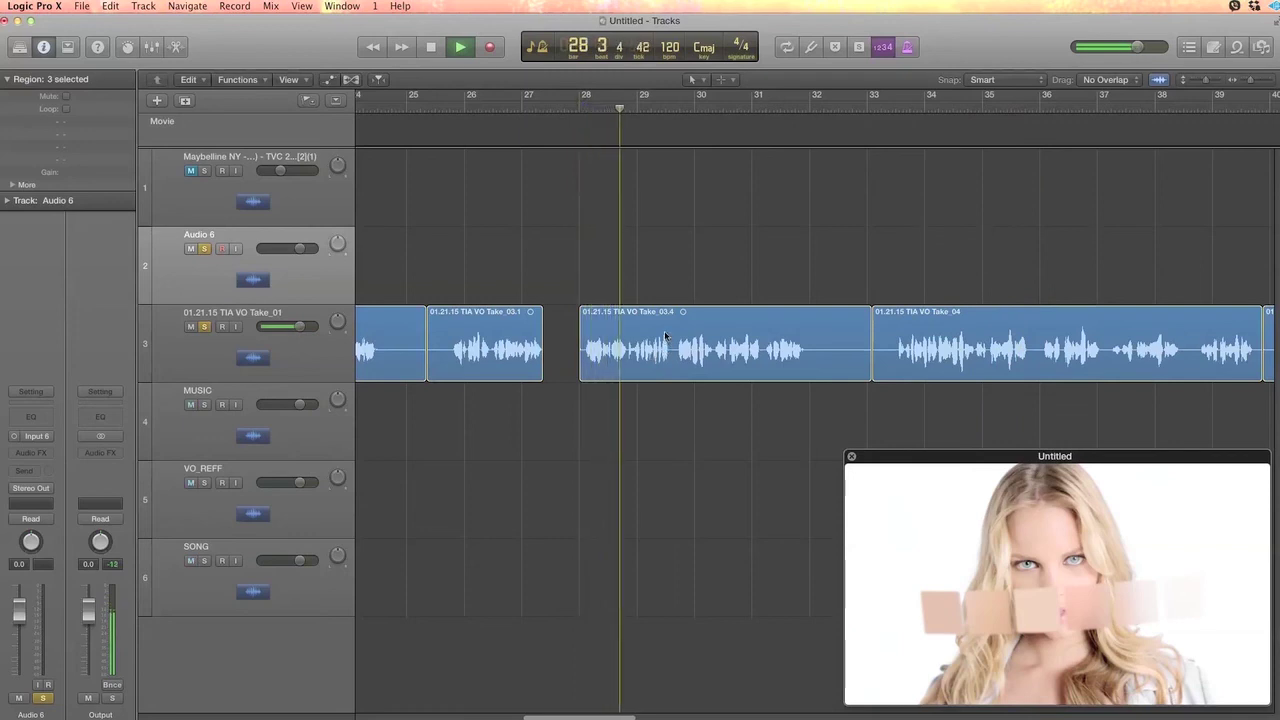
click(894, 124)
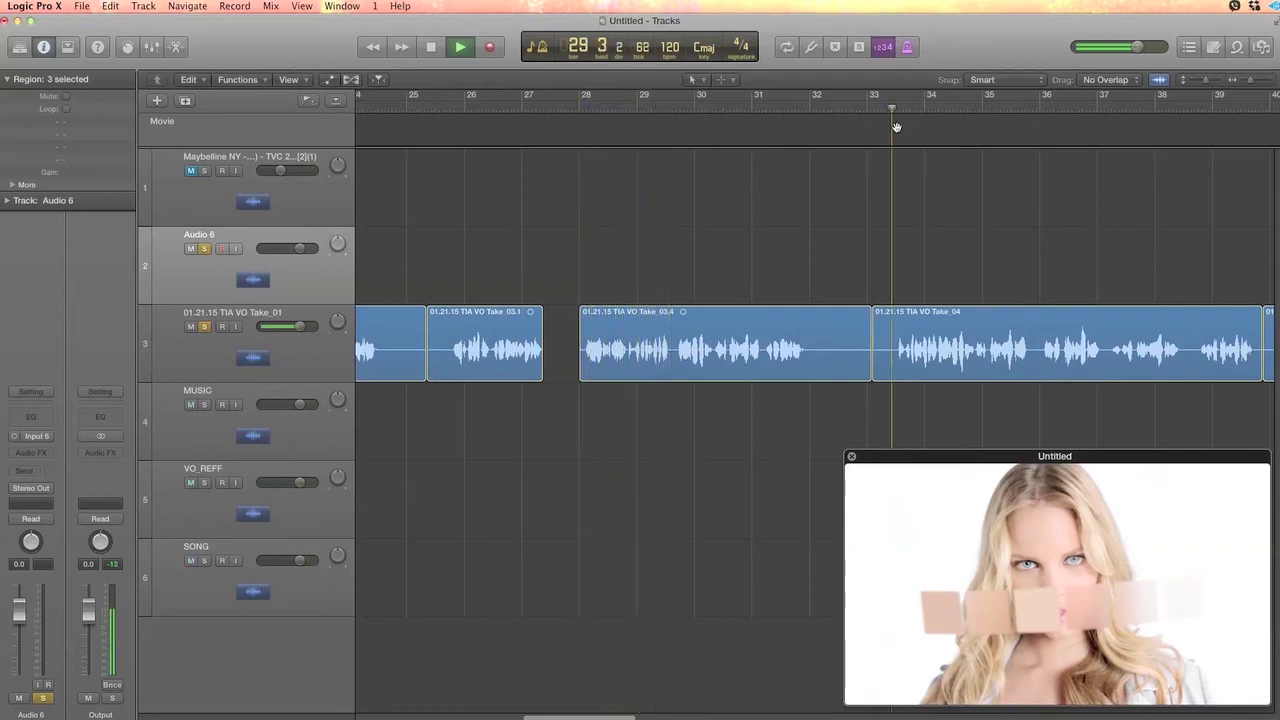
key(space)
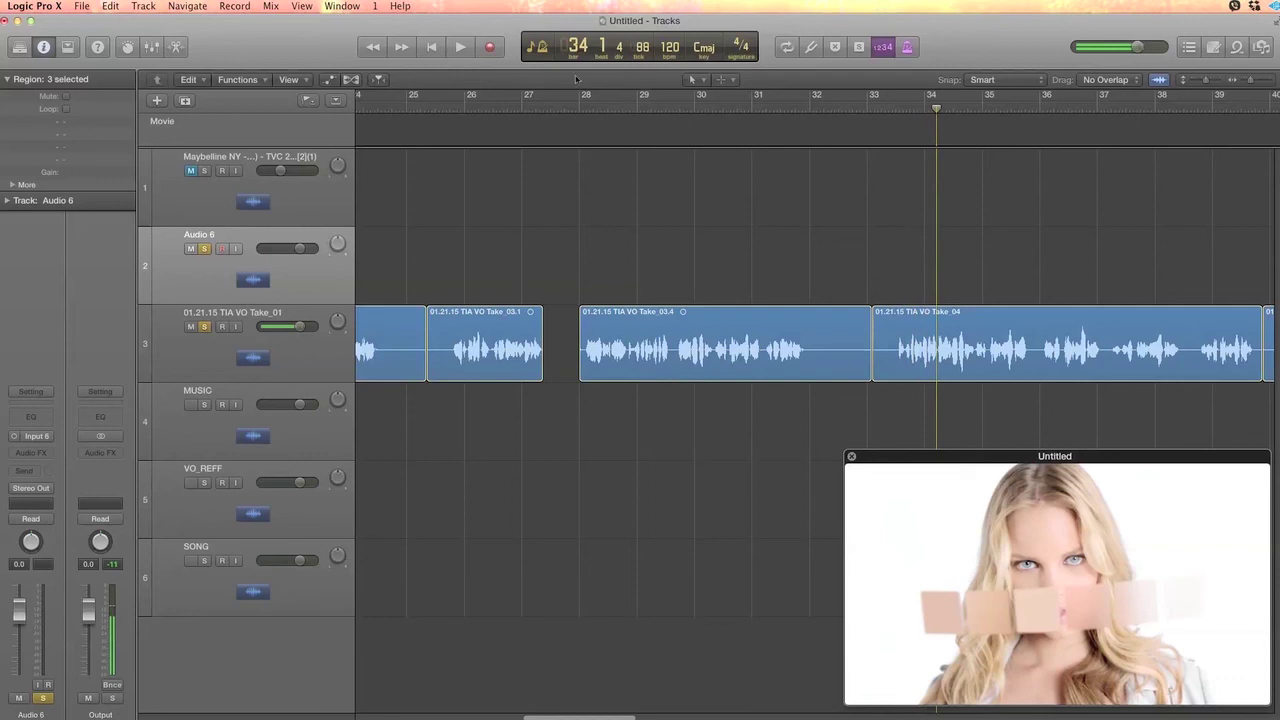
Split the Take_03.4 region after its first phrase, just before bar 29, with the Scissors tool.
click(709, 80)
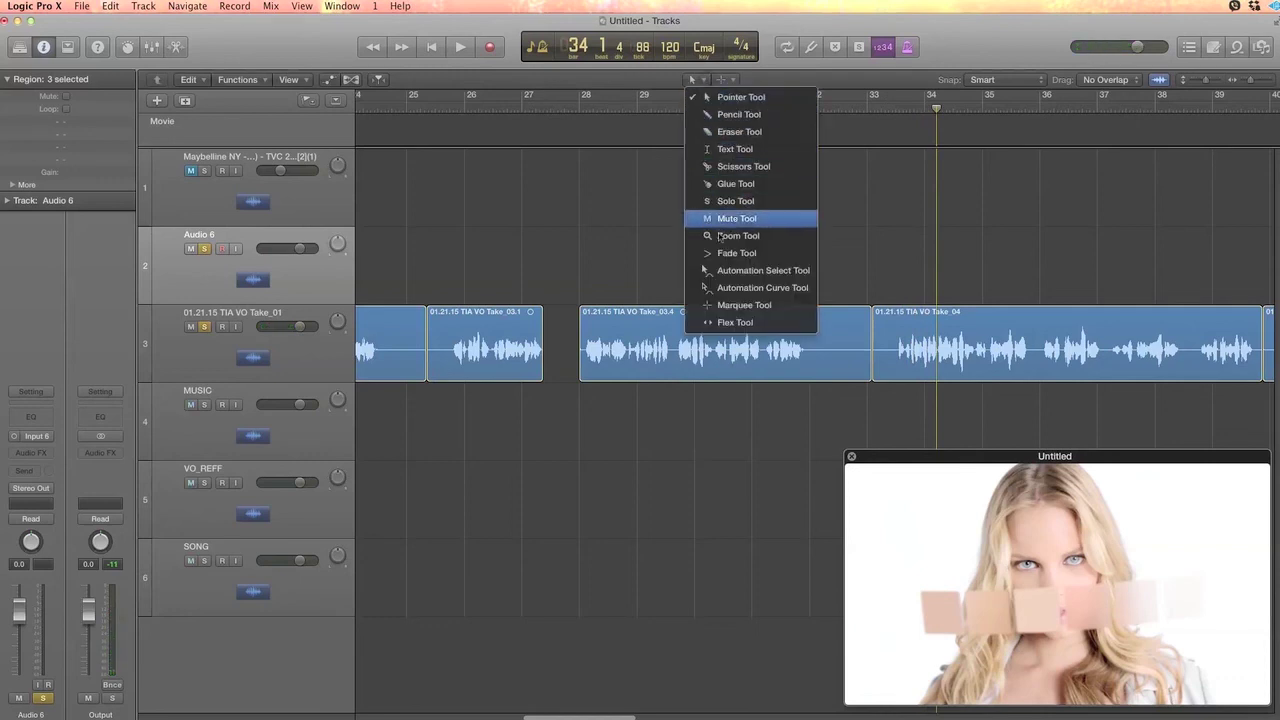
click(731, 167)
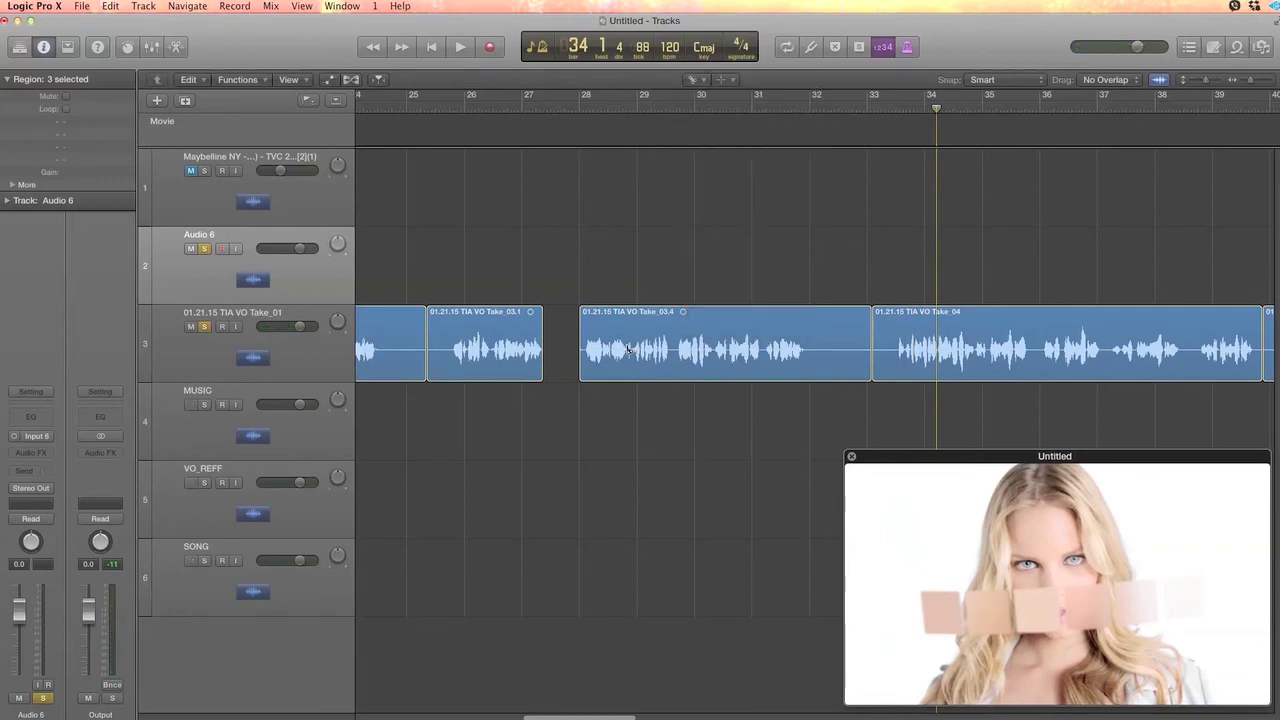
click(627, 348)
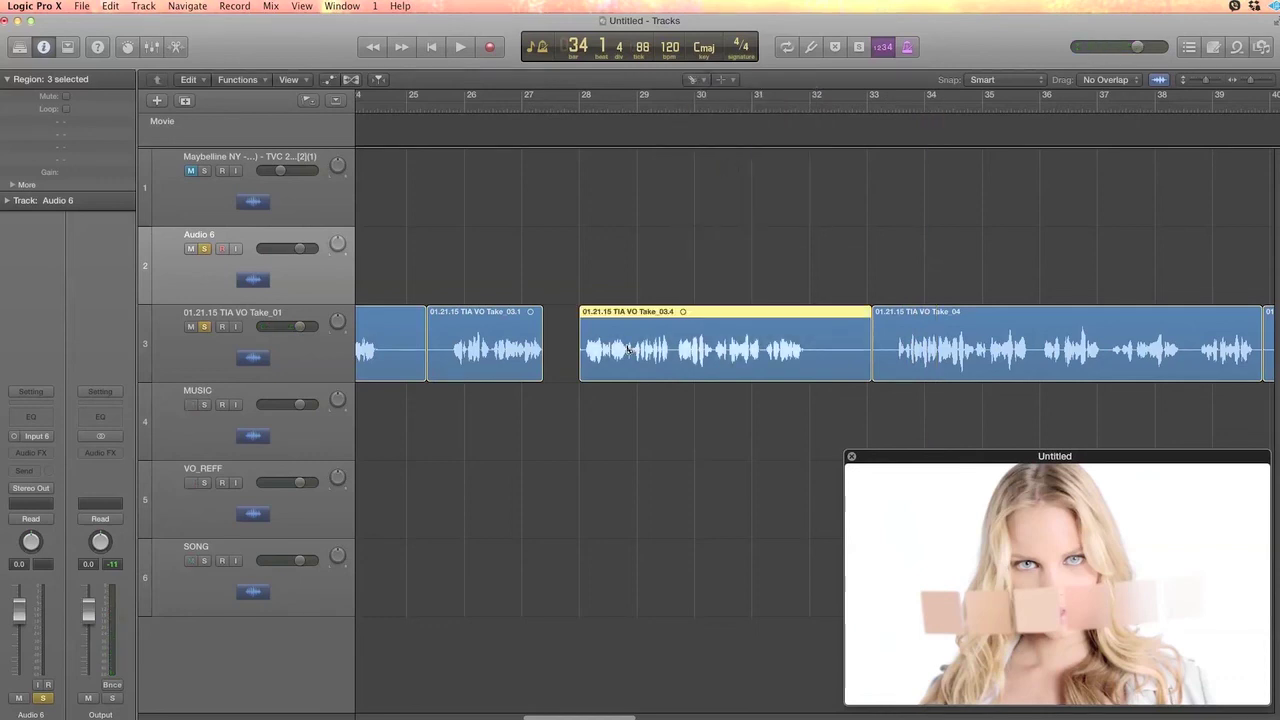
Split the Take_04 region before its first phrase and at two further phrase breaks before bar 35, checking the remainder by playback.
click(898, 348)
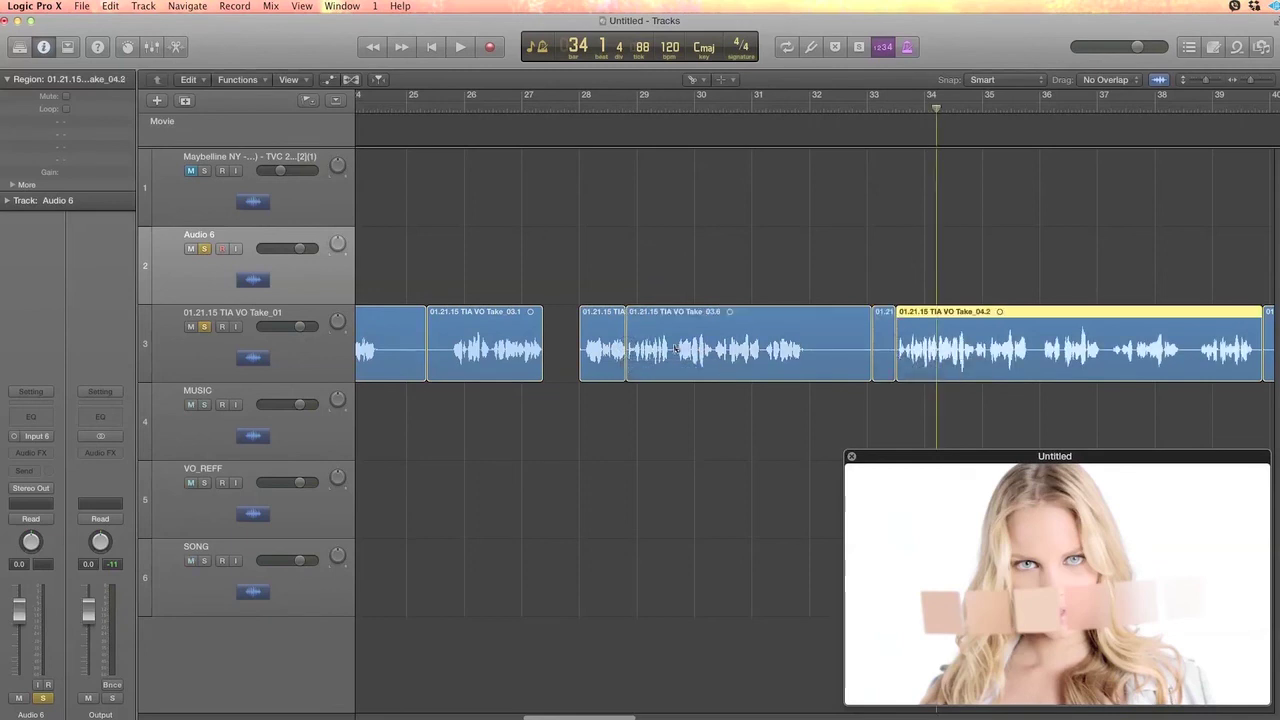
key(space)
click(940, 348)
click(976, 346)
key(space)
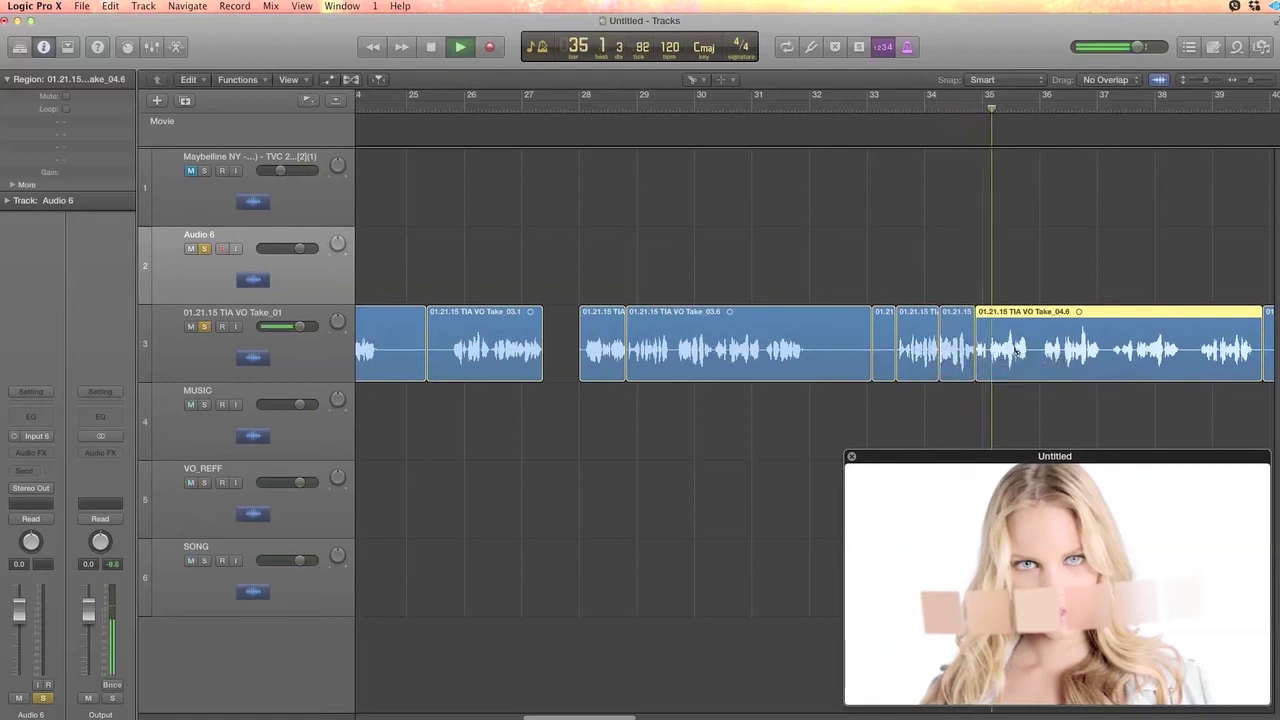
key(space)
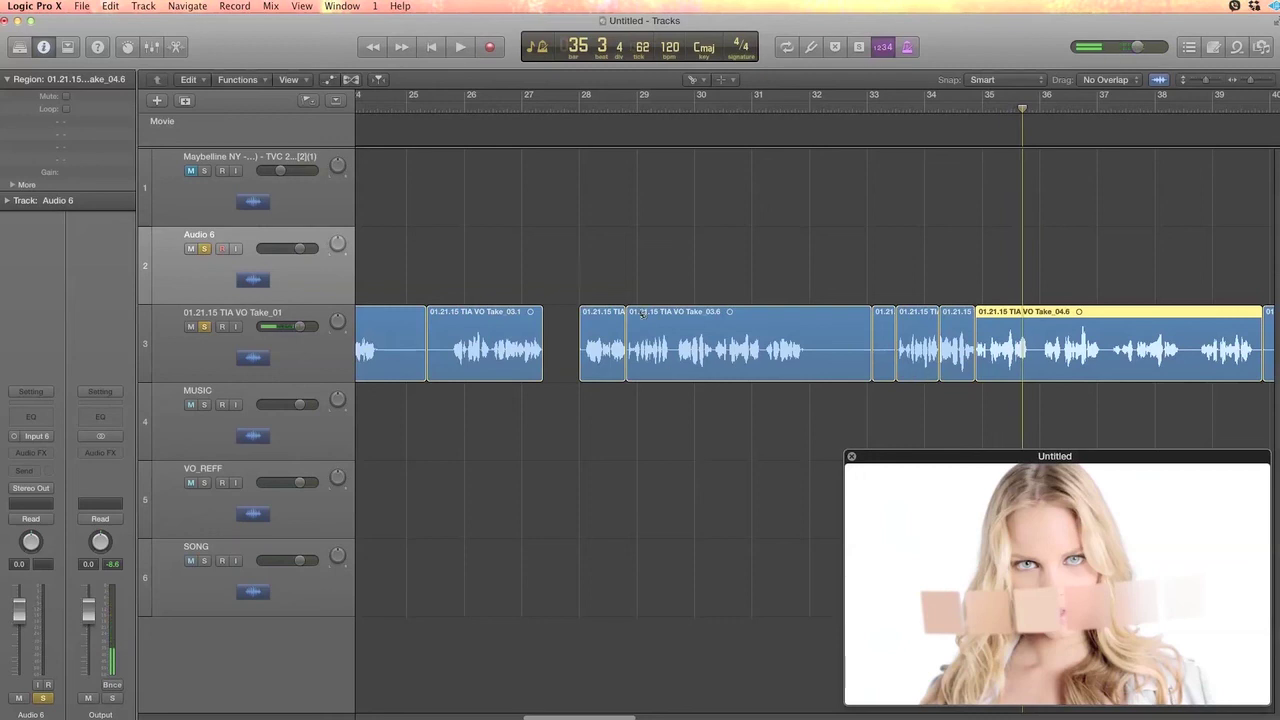
Move the first Take_03 phrase and the two short Take_04 phrases up to Audio 6, placed one directly behind the other.
click(704, 80)
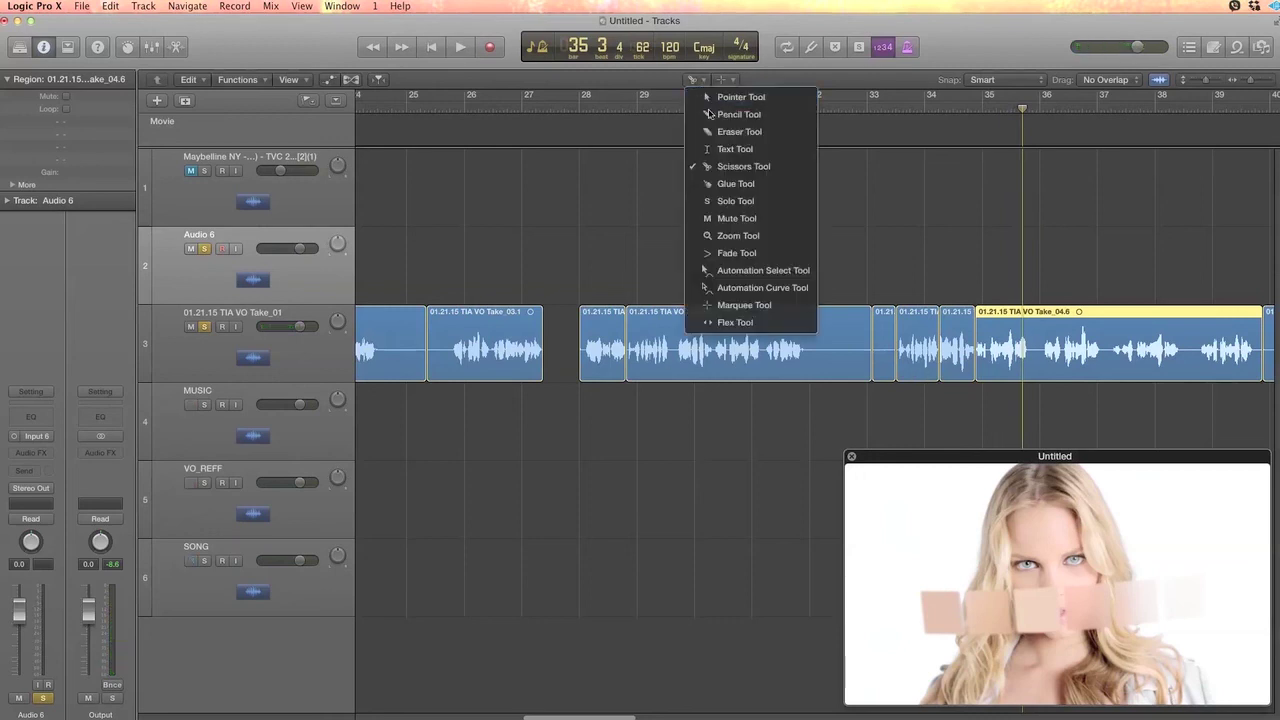
click(709, 97)
click(615, 333)
drag(615, 333, 662, 255)
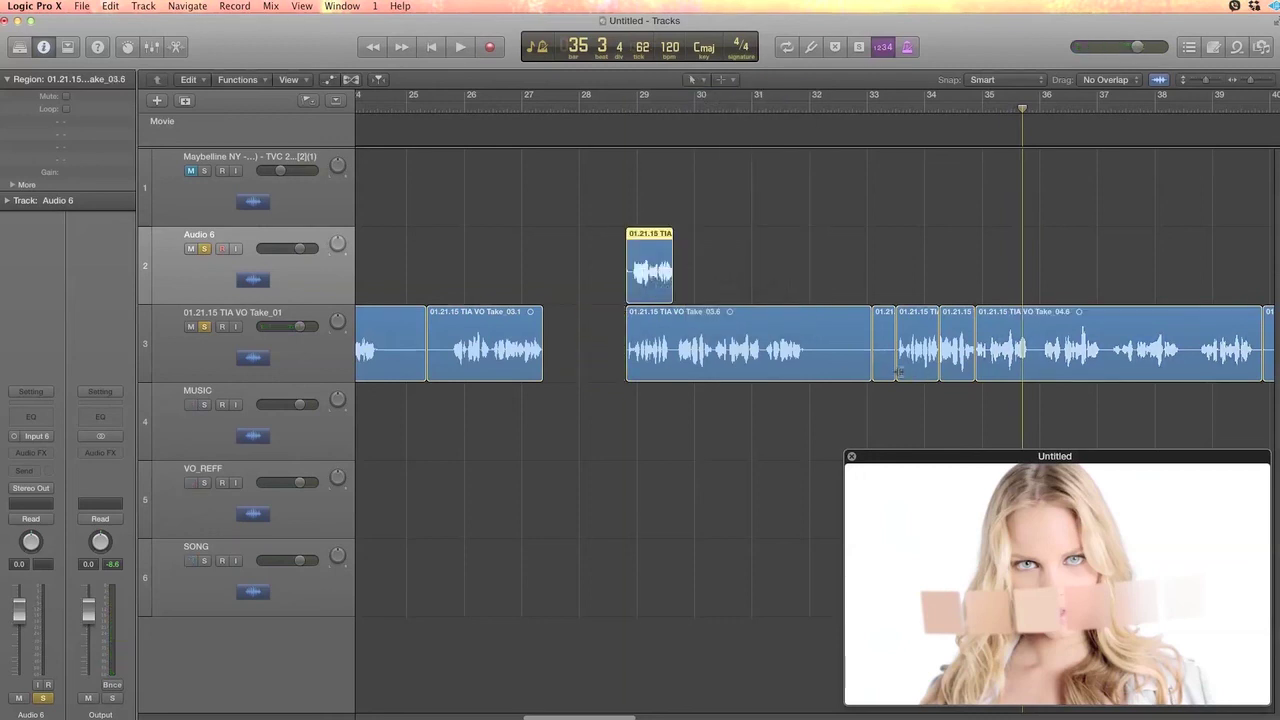
click(924, 373)
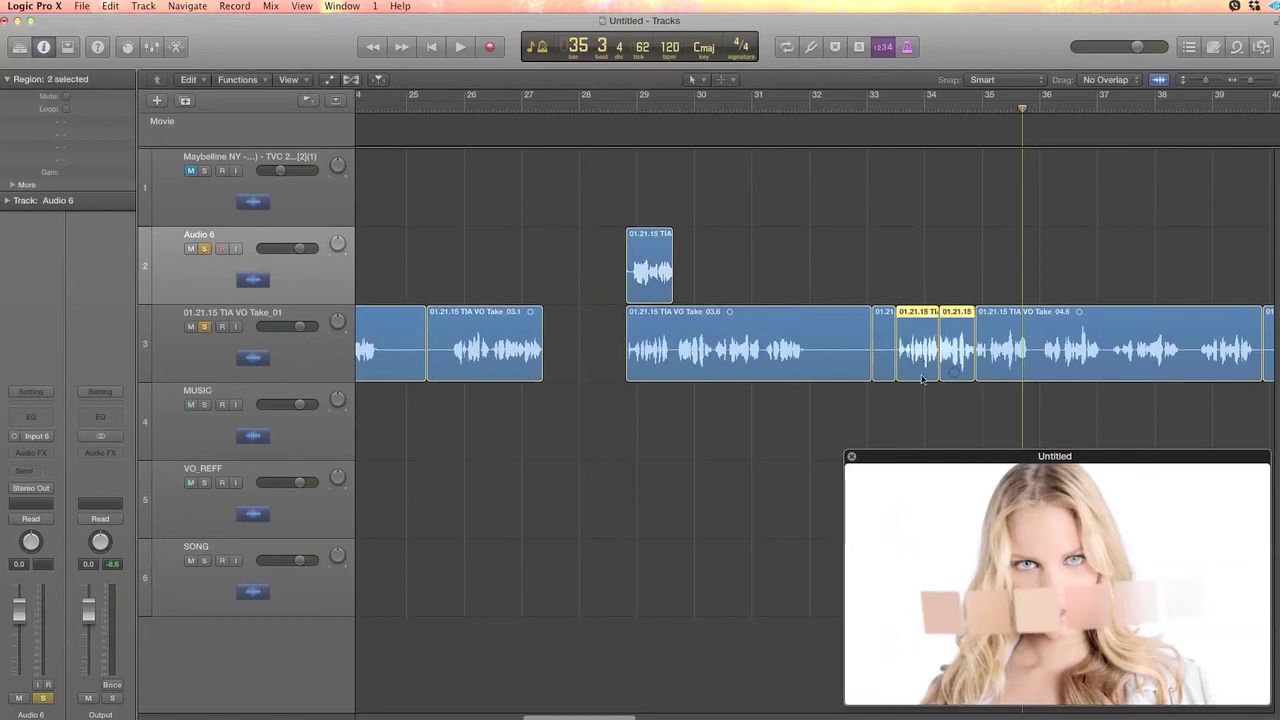
drag(916, 376, 694, 298)
Play the beginning of the remaining Take_04.6 region from bar 35.
scroll(976, 279, right, 2)
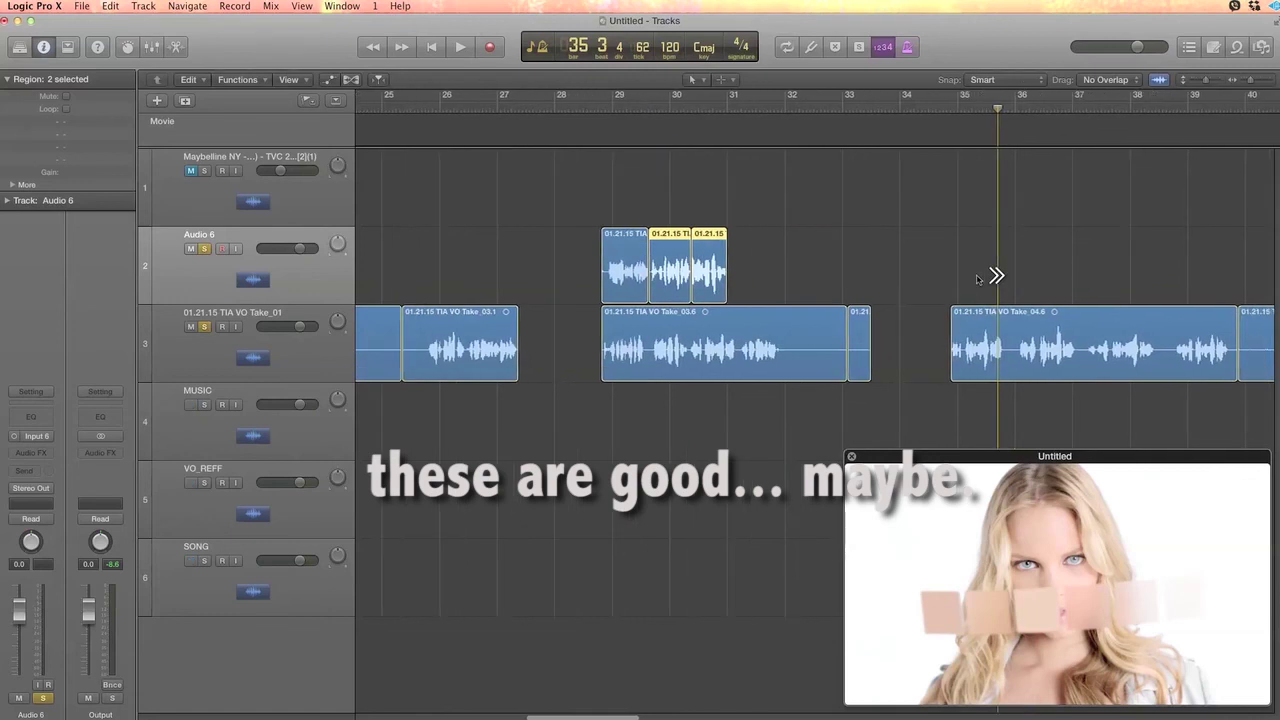
click(956, 107)
key(space)
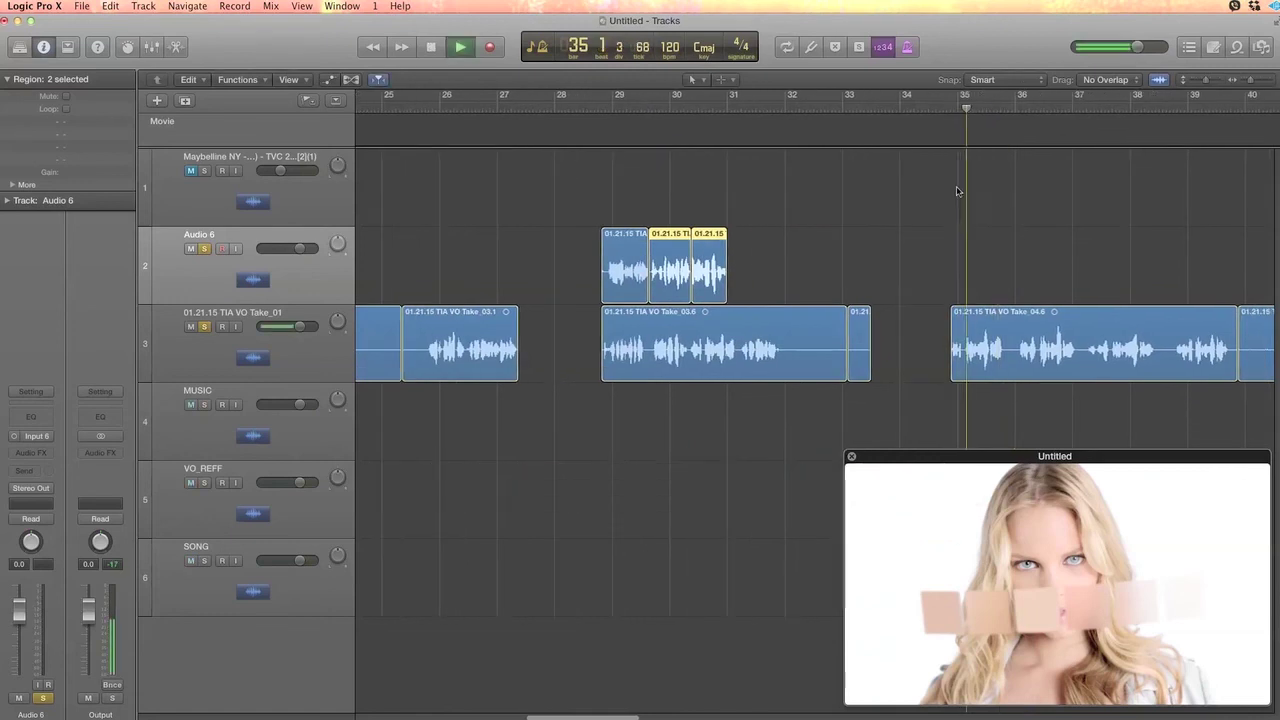
key(space)
Audition the Take_08 region from its start near bar 60 to locate the phrase around bar 65.
scroll(1034, 222, right, 15)
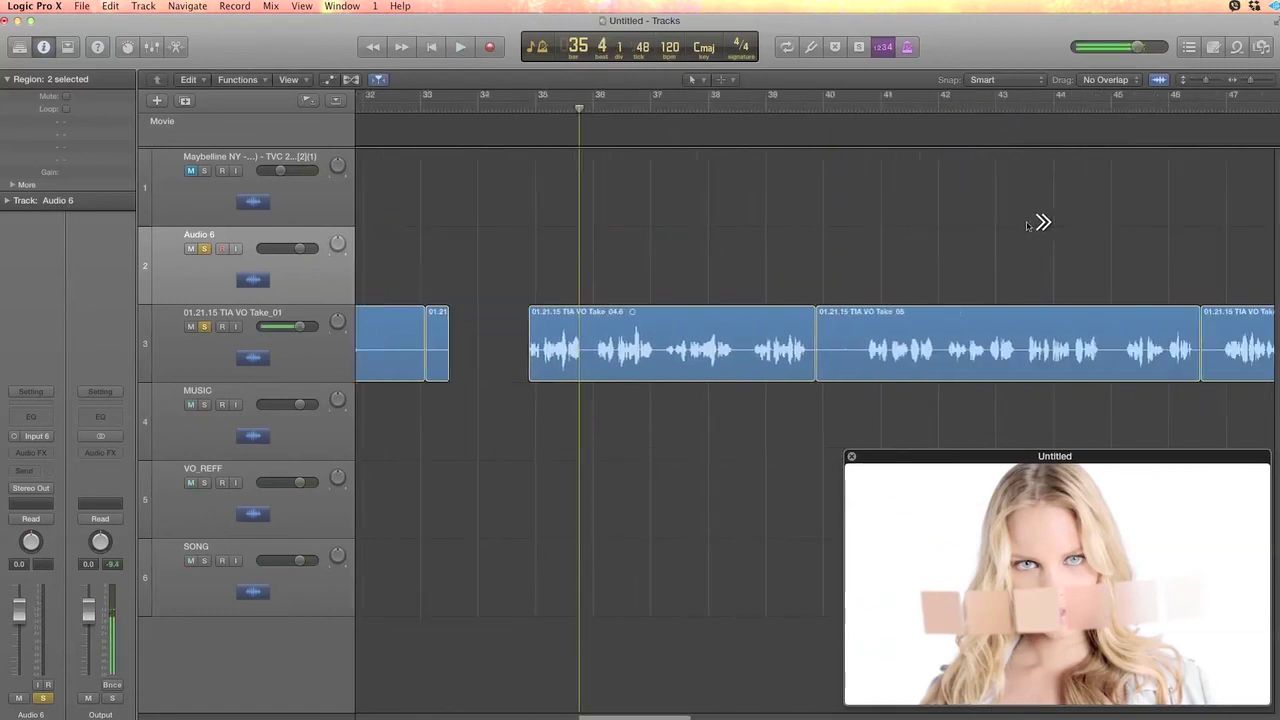
scroll(1040, 224, right, 13)
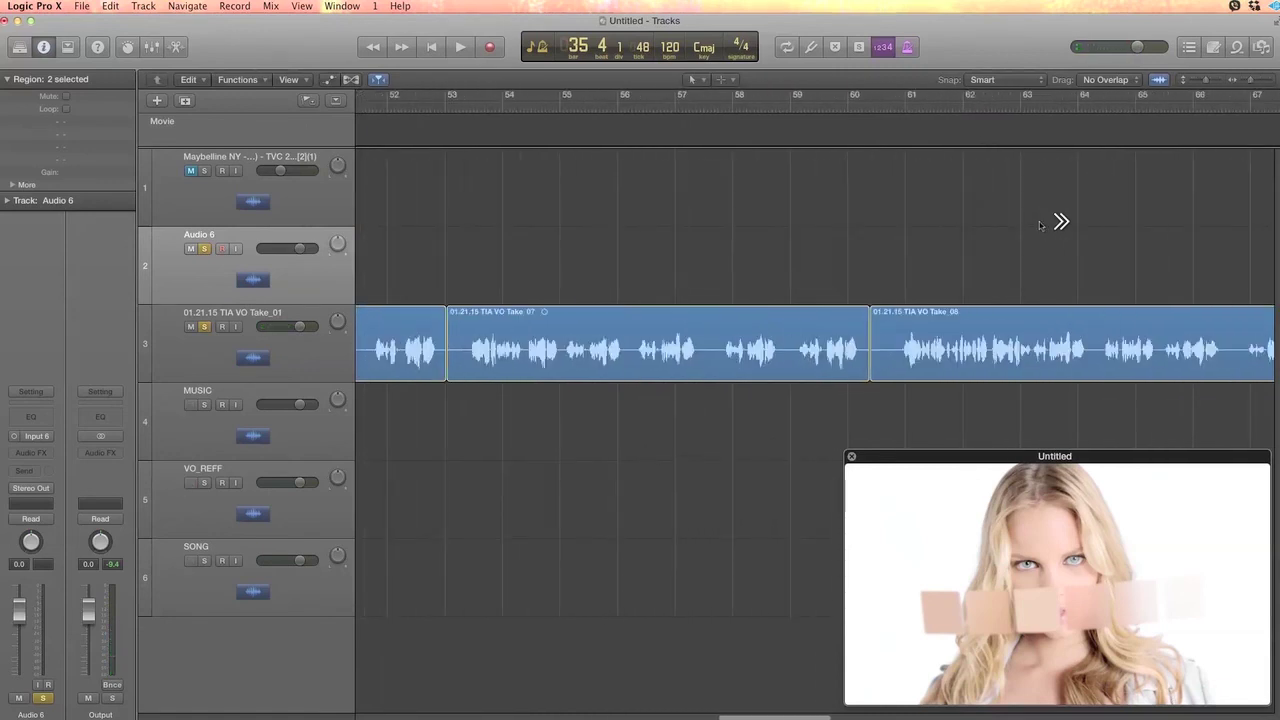
scroll(1038, 224, left, 3)
click(817, 104)
key(space)
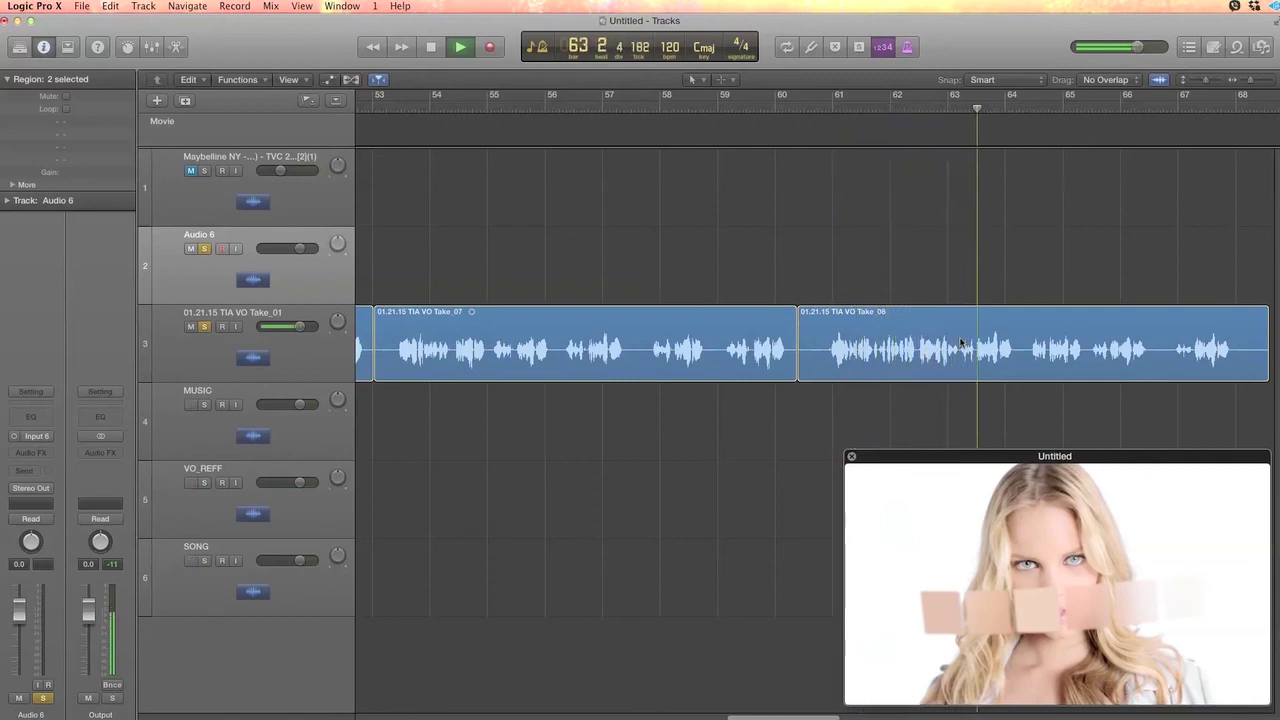
key(space)
click(1034, 340)
key(space)
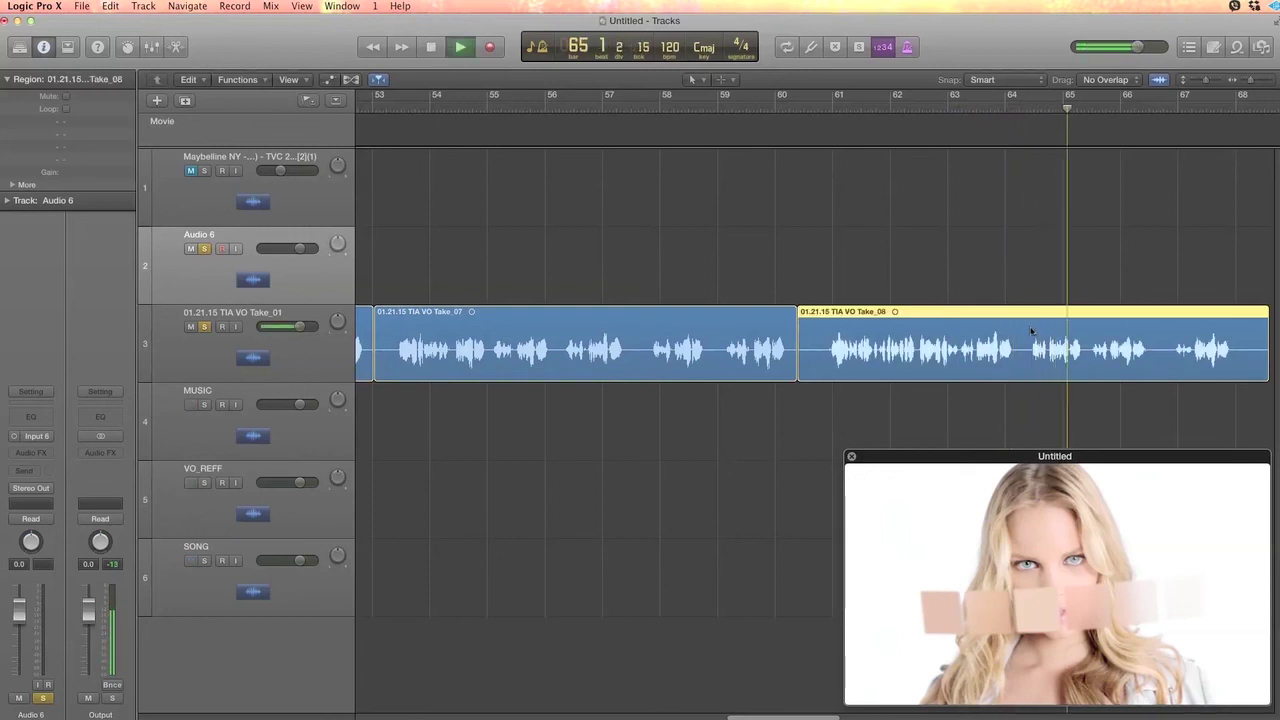
key(space)
Split the Take_08 region before and after the phrase around bar 65 with the Scissors tool.
click(1020, 108)
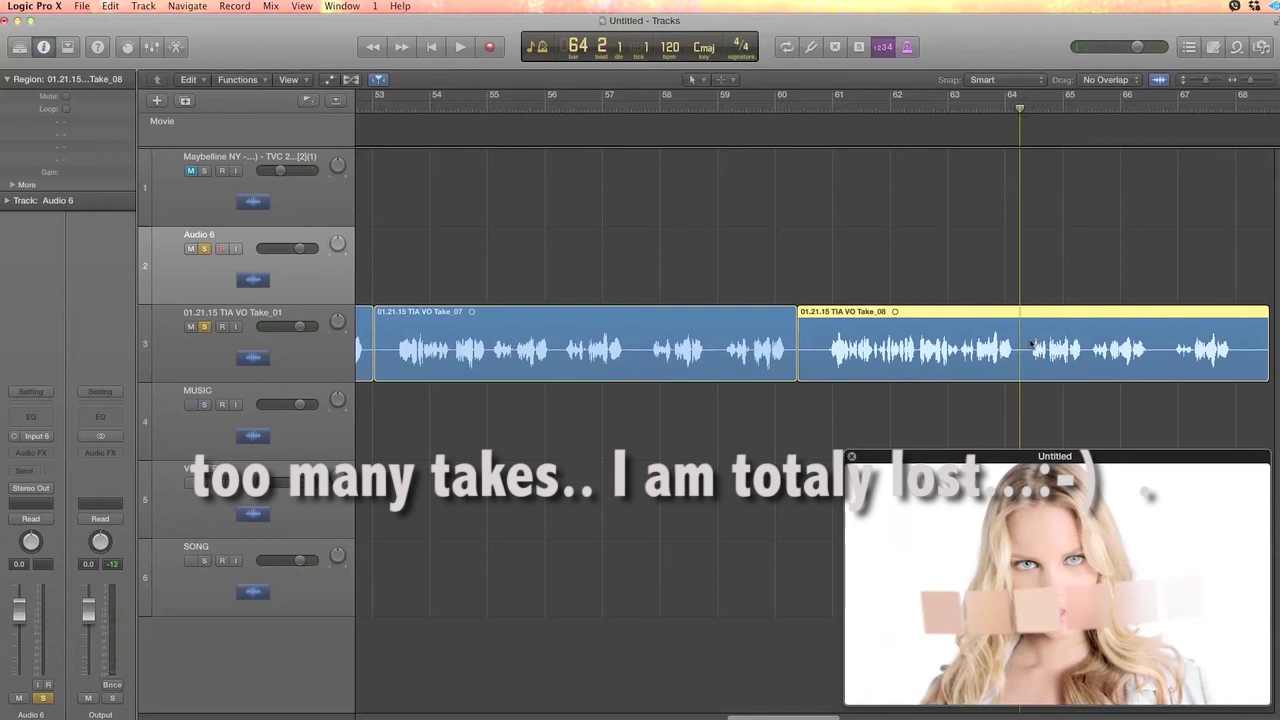
key(t)
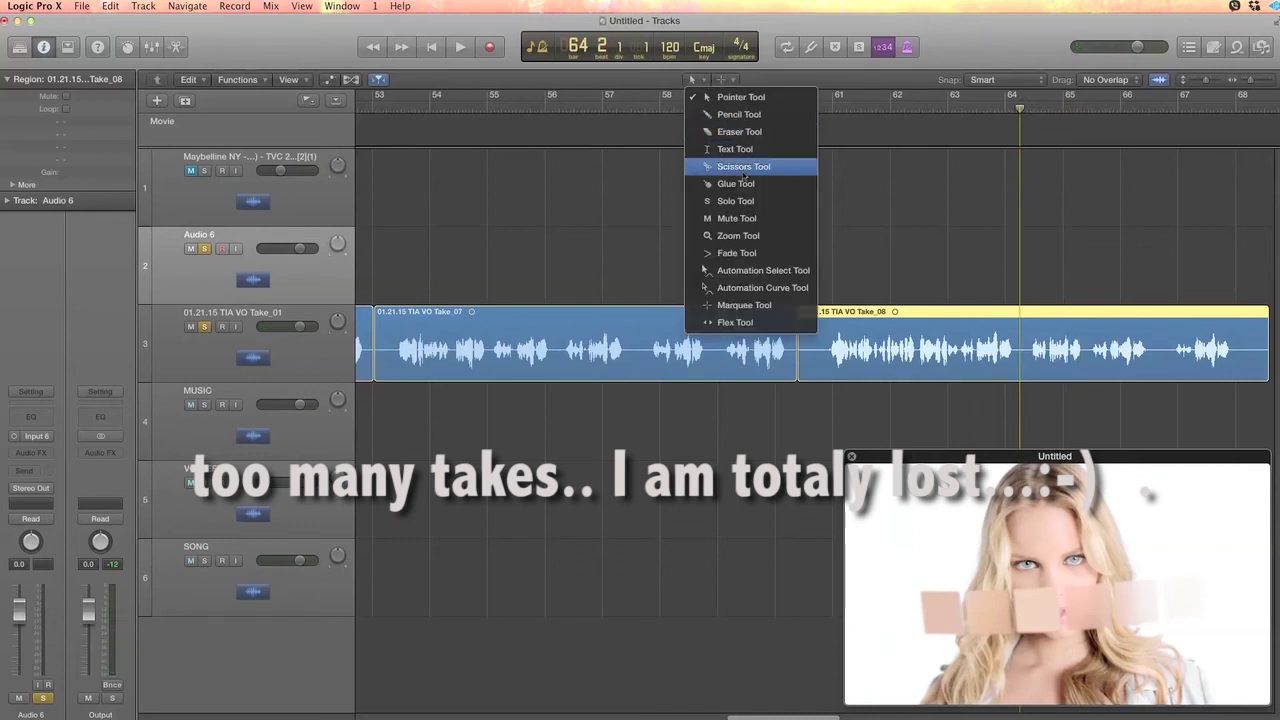
click(743, 167)
click(1035, 334)
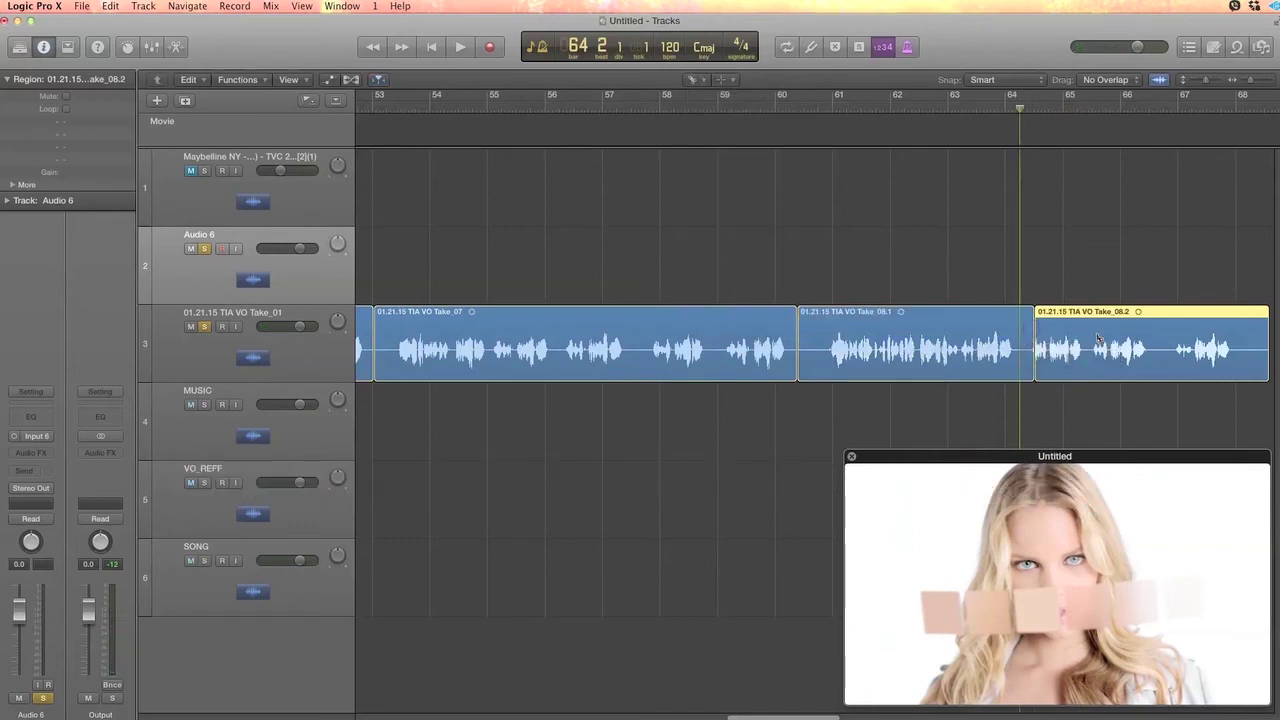
click(1085, 337)
Move the isolated Take_08 phrase with the Pointer tool straight up to Audio 6.
click(700, 81)
click(705, 95)
drag(1066, 352, 1066, 272)
Play the remaining phrases of the Take_08.4 region.
click(1093, 107)
key(space)
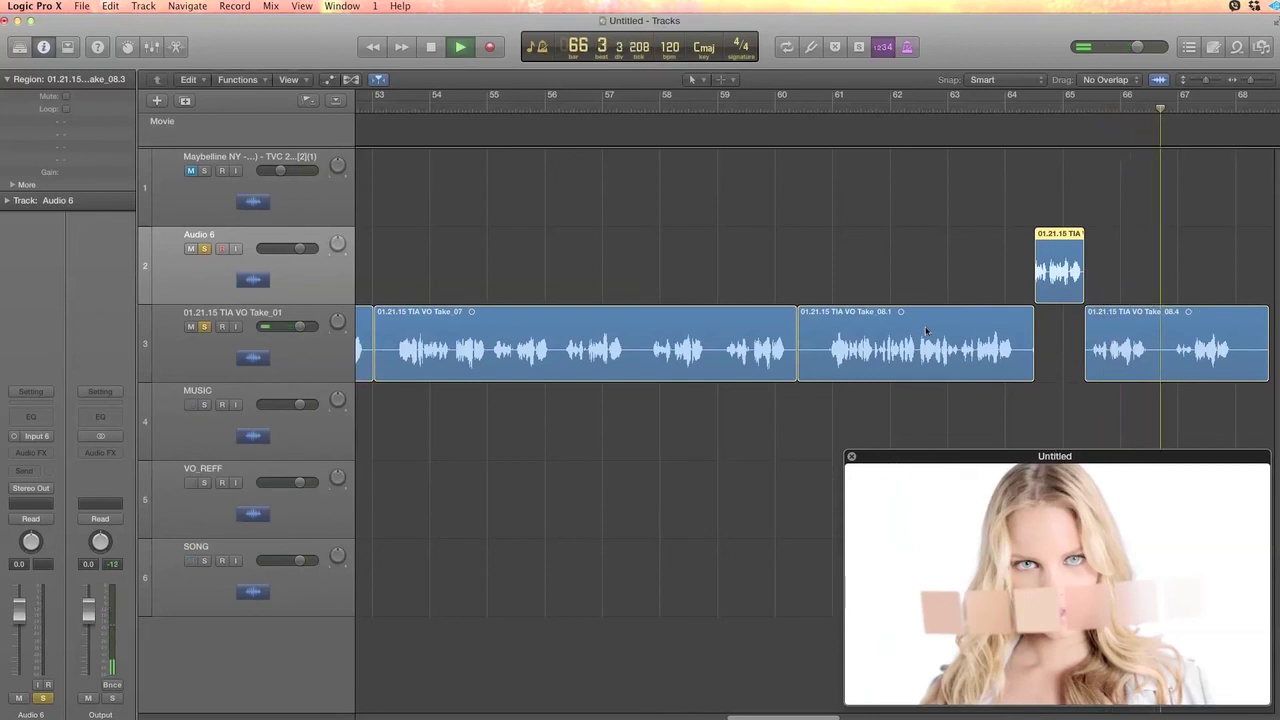
key(space)
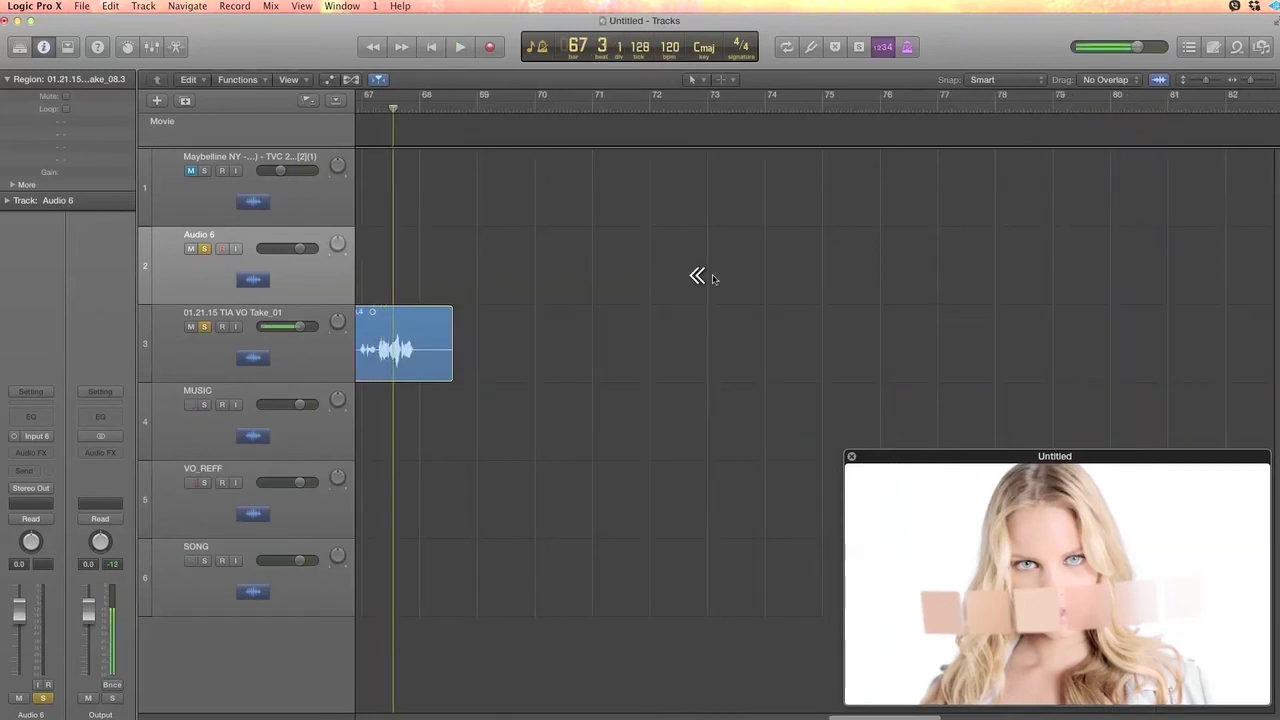
Compare the last phrase of Take_07 from bar 59 with the Take_08 phrase on Audio 6 by playing both.
scroll(700, 276, left, 10)
scroll(703, 278, left, 2)
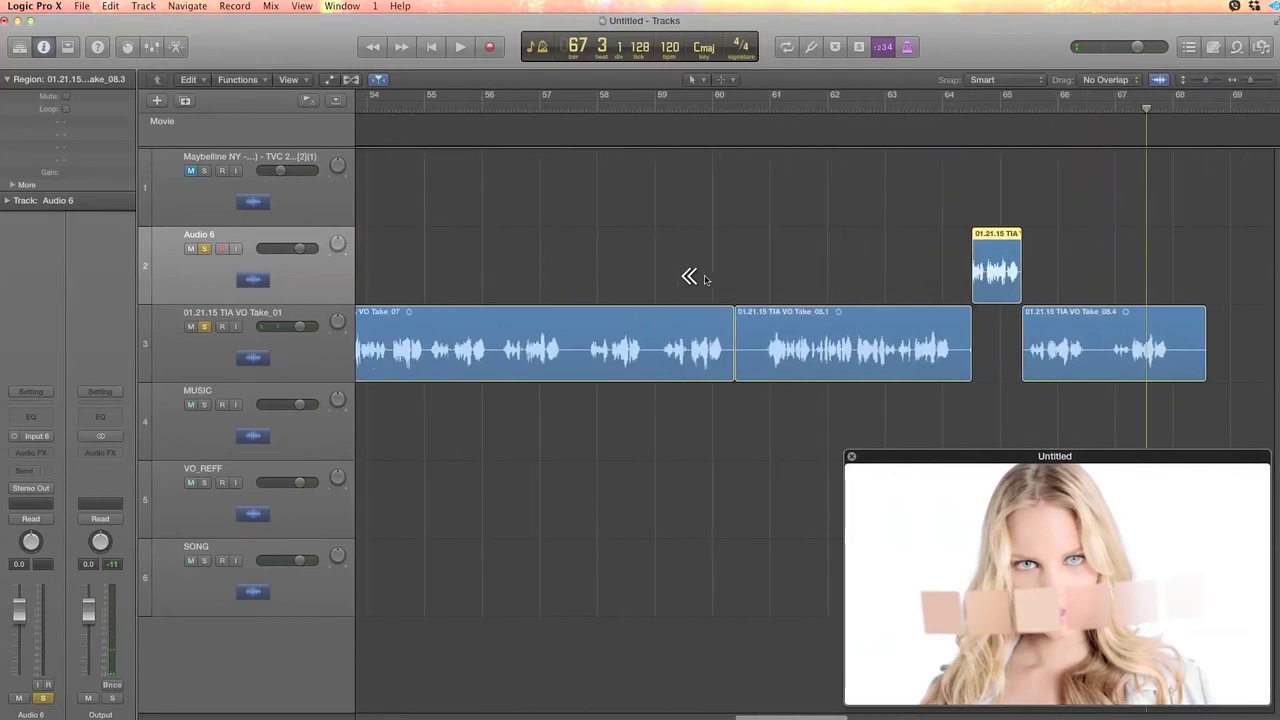
click(658, 107)
key(space)
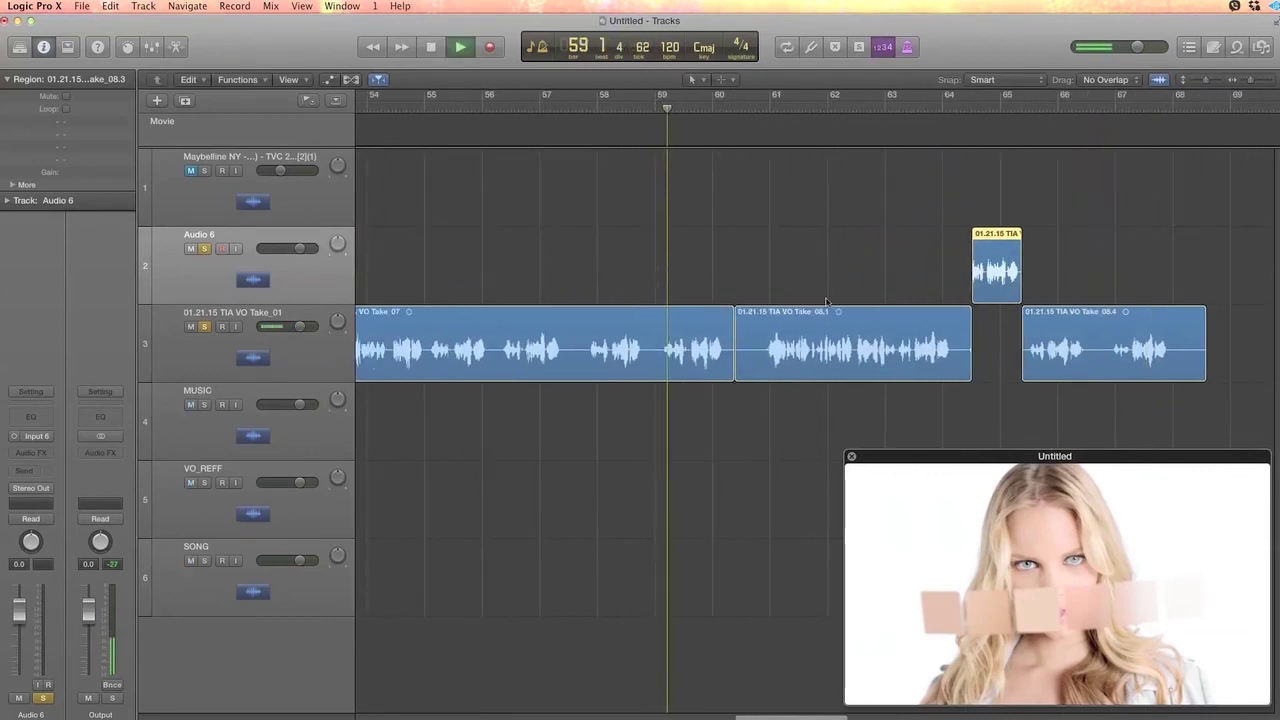
key(space)
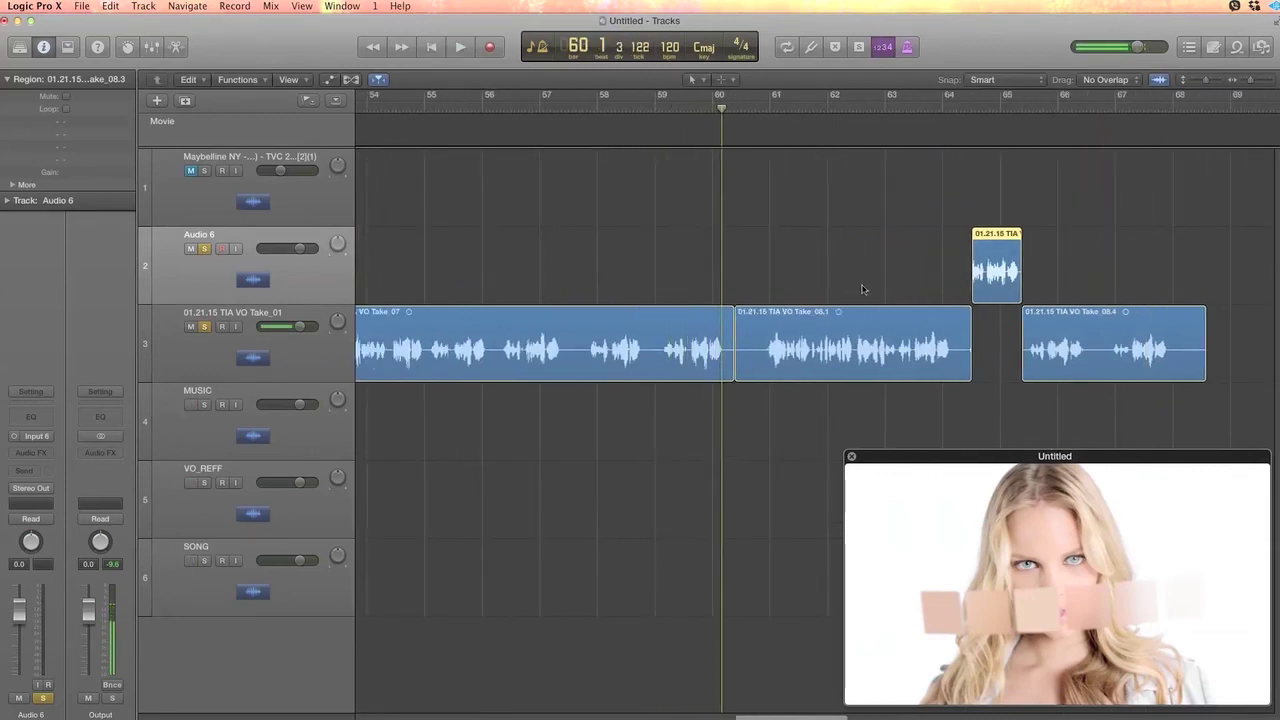
click(981, 107)
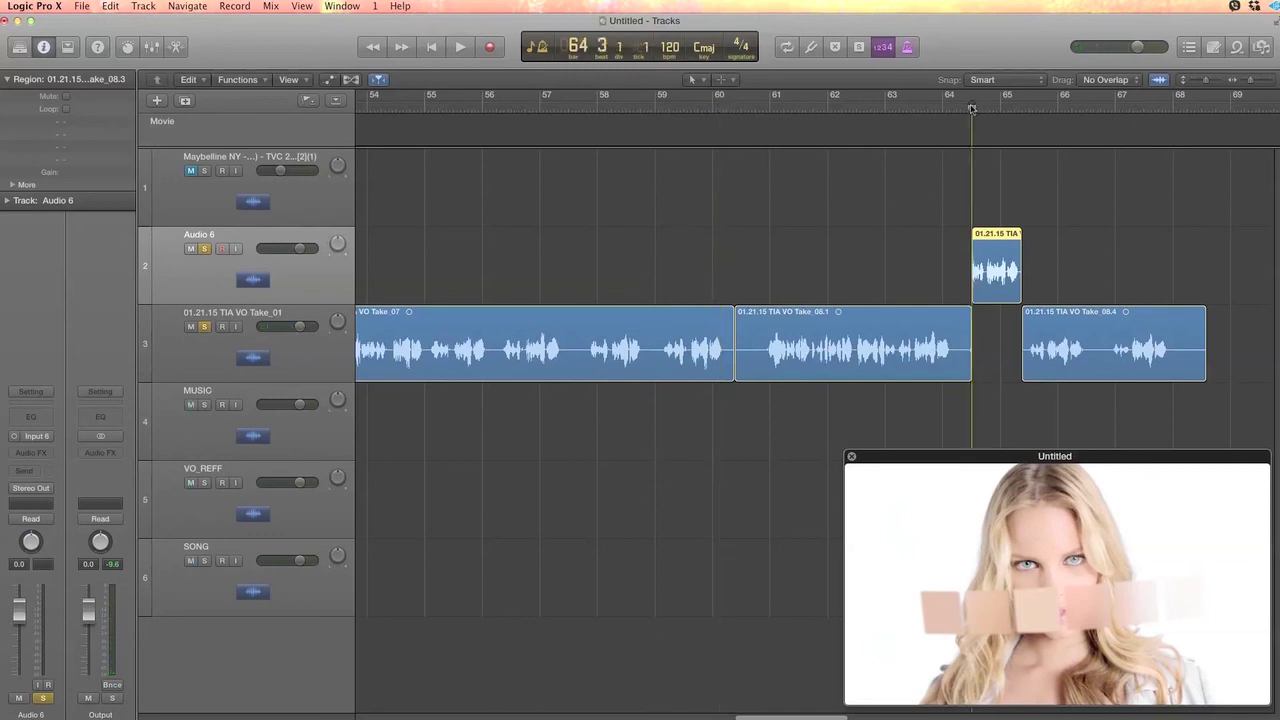
key(space)
key(space)
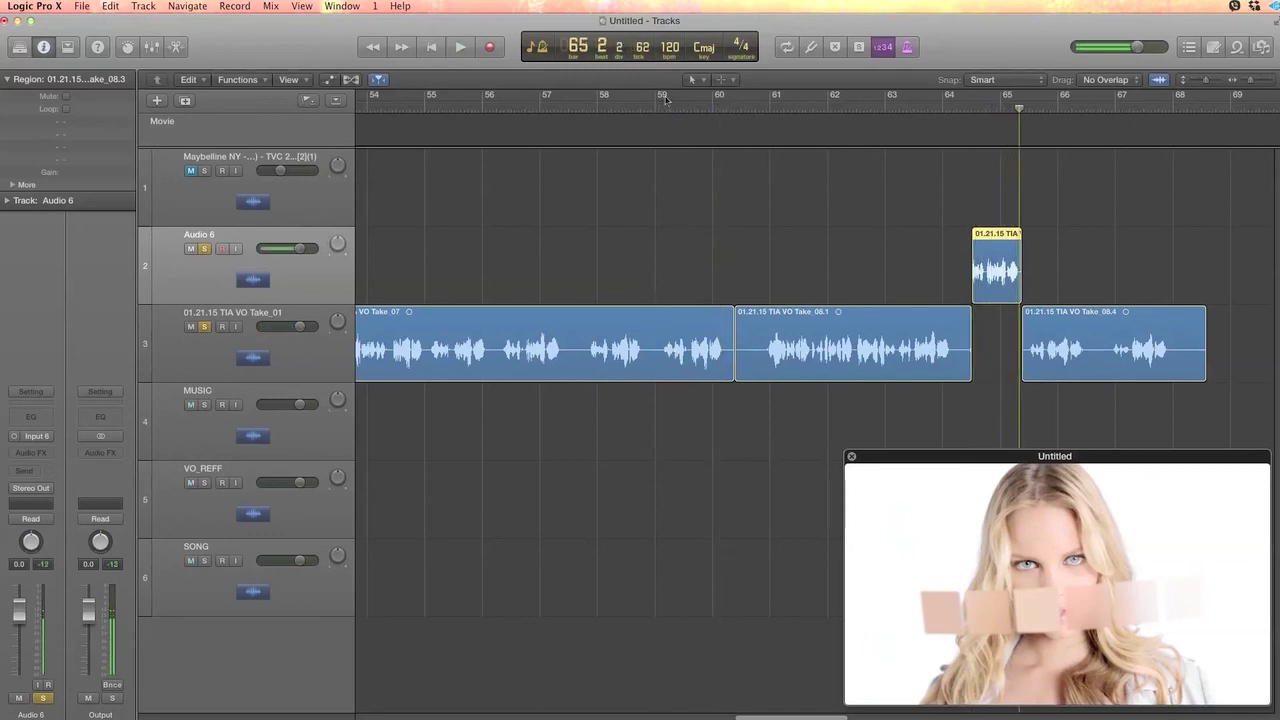
Bring the Take_08.3 phrase beside the other chosen takes on Audio 6 and move the five takes directly after the first three near bar 3.
drag(998, 290, 523, 282)
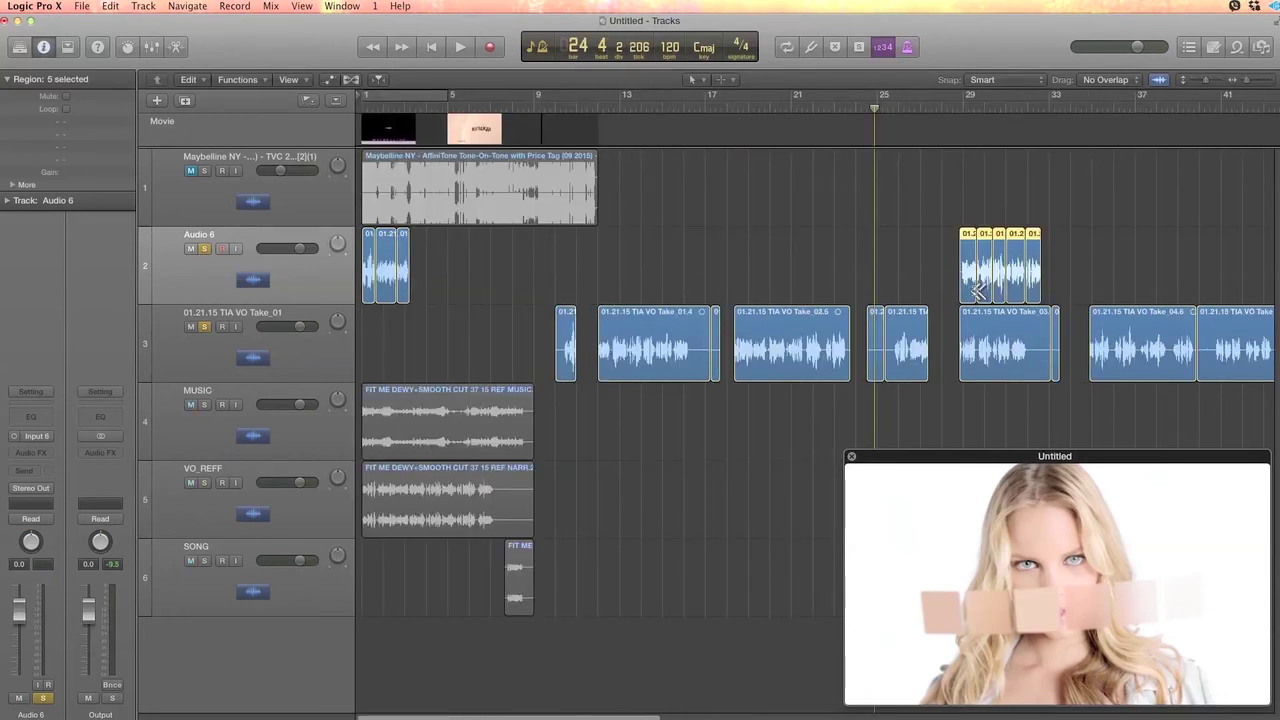
drag(968, 296, 422, 296)
Play the assembled Audio 6 takes from bar 3 to just past bar 7 against the video.
click(404, 110)
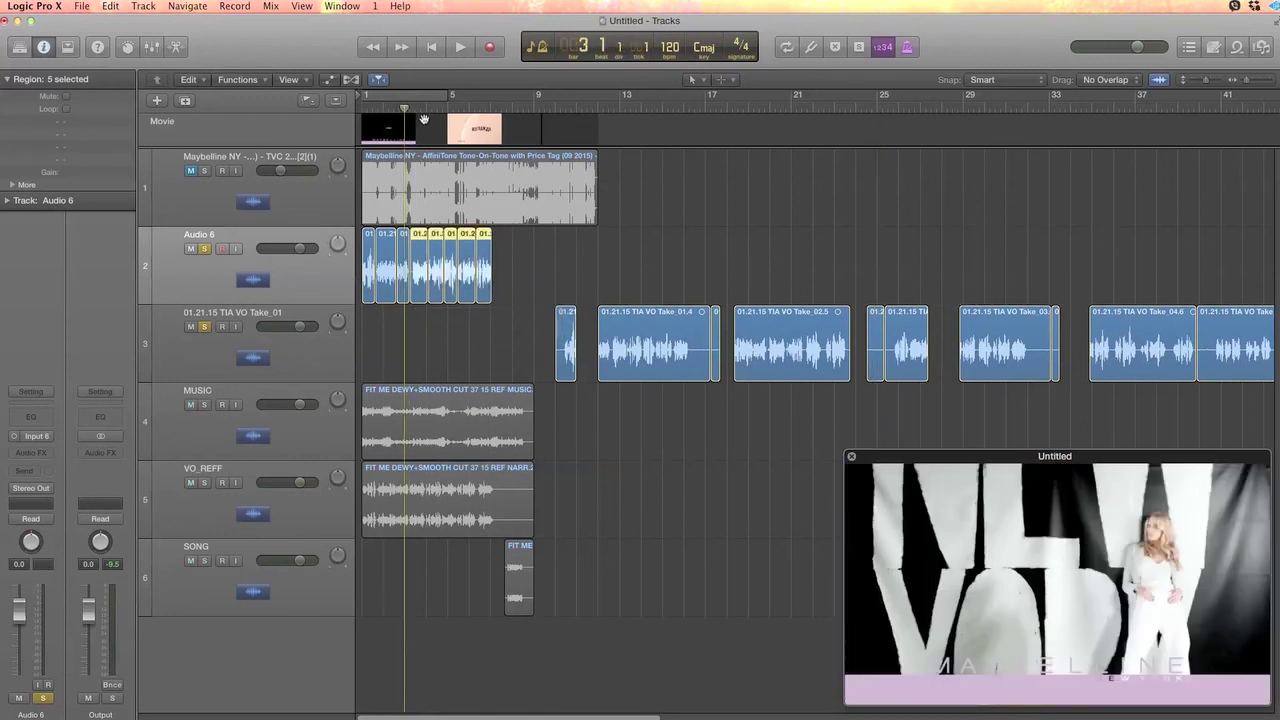
key(space)
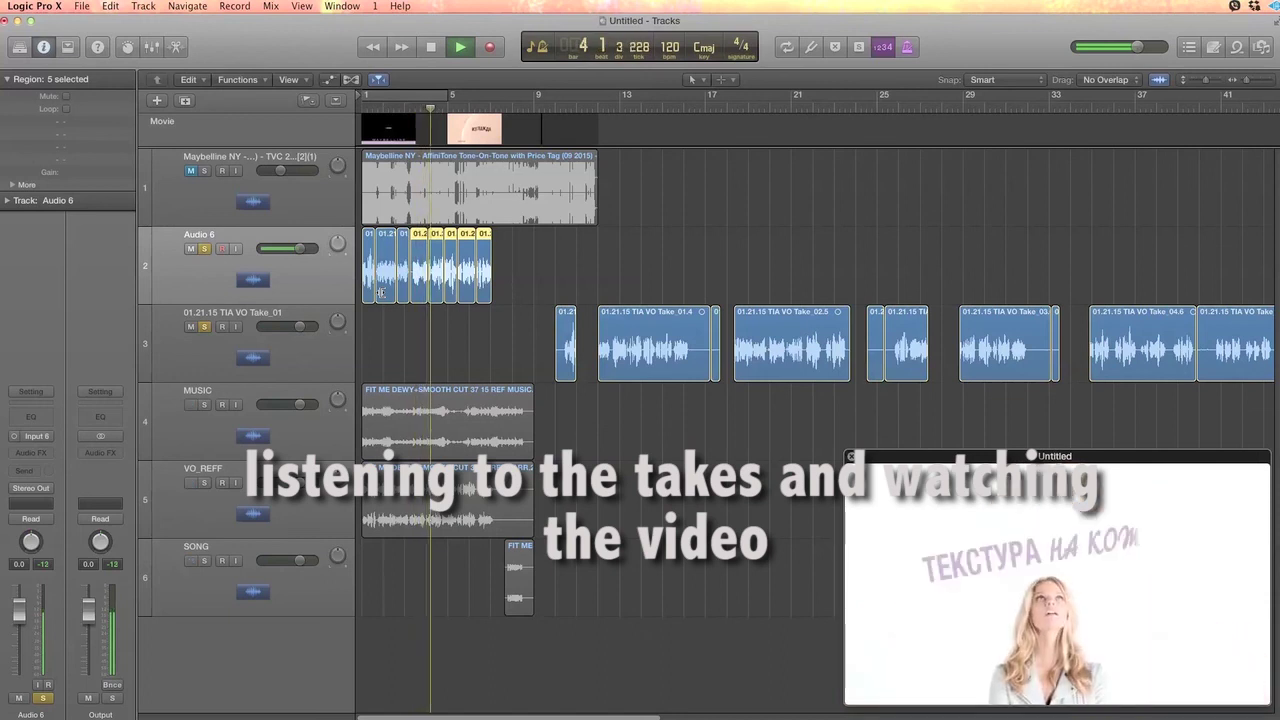
key(super+Right)
key(super+Right)
key(super+Right)
key(super+Right)
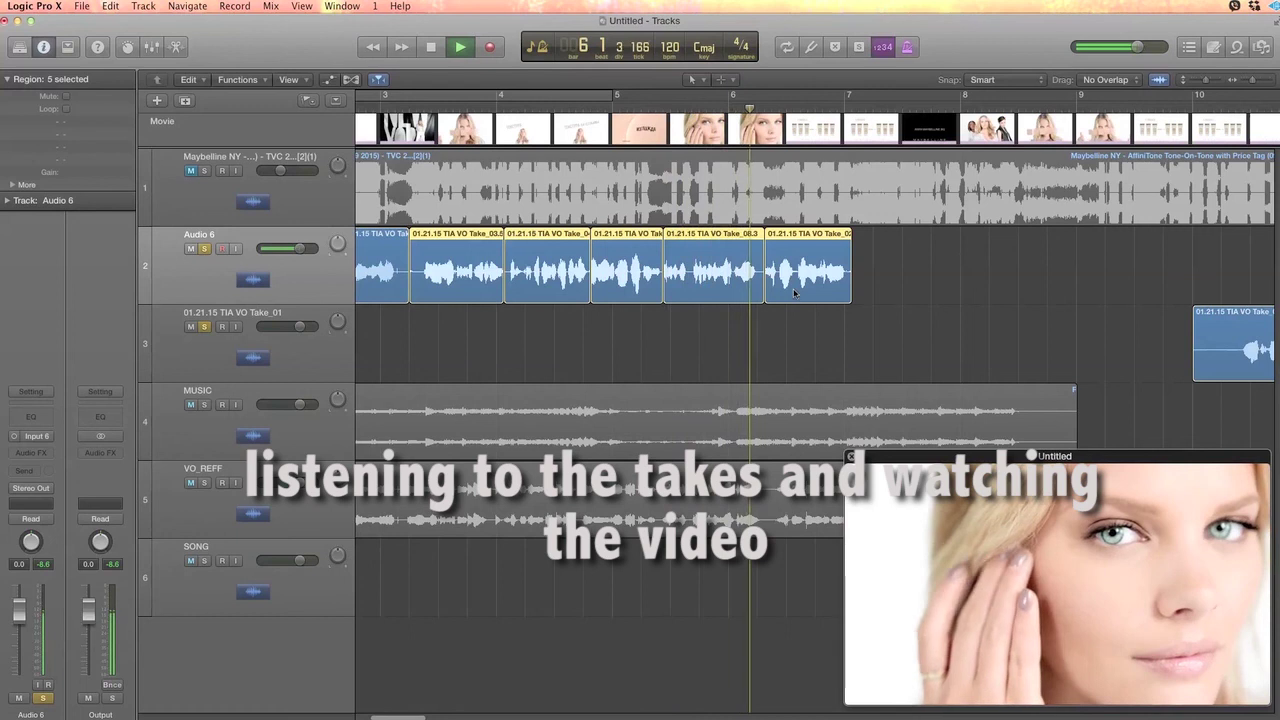
key(space)
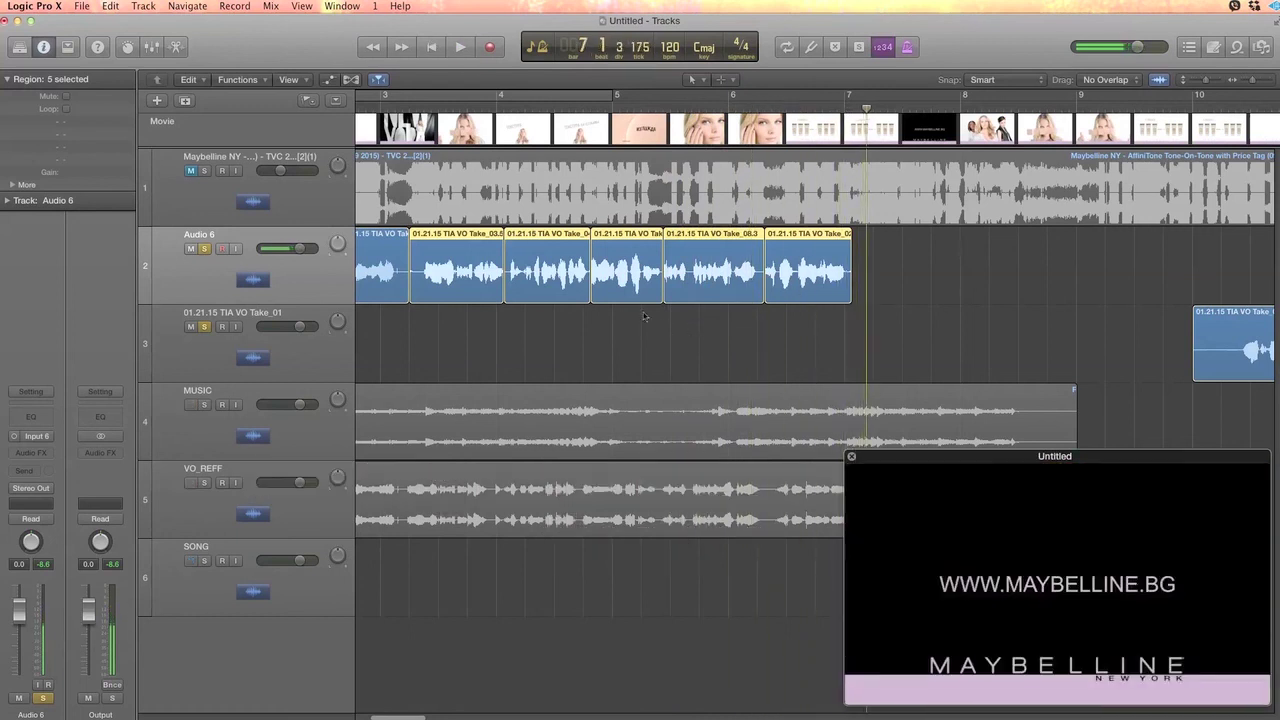
Play the Maybelline TVC reference track from bar 1 on its own, with the voice-over tracks taken off solo.
scroll(320, 201, left, 5)
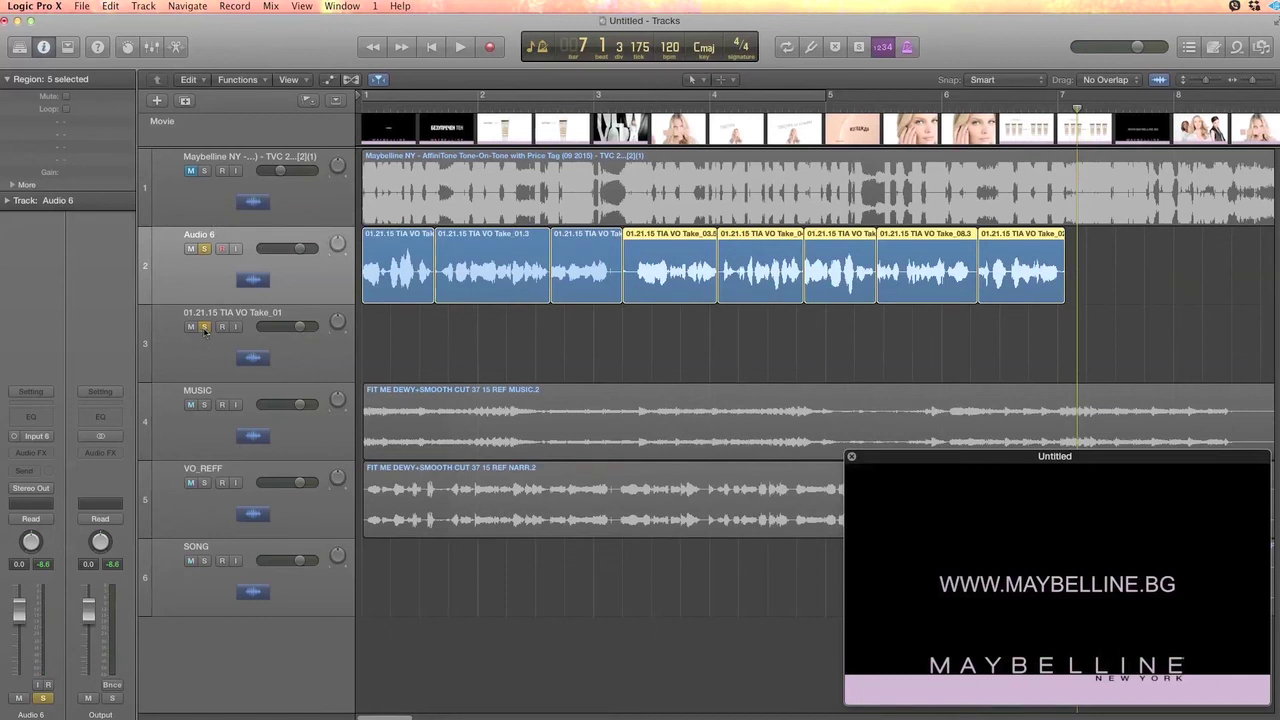
click(204, 171)
click(376, 108)
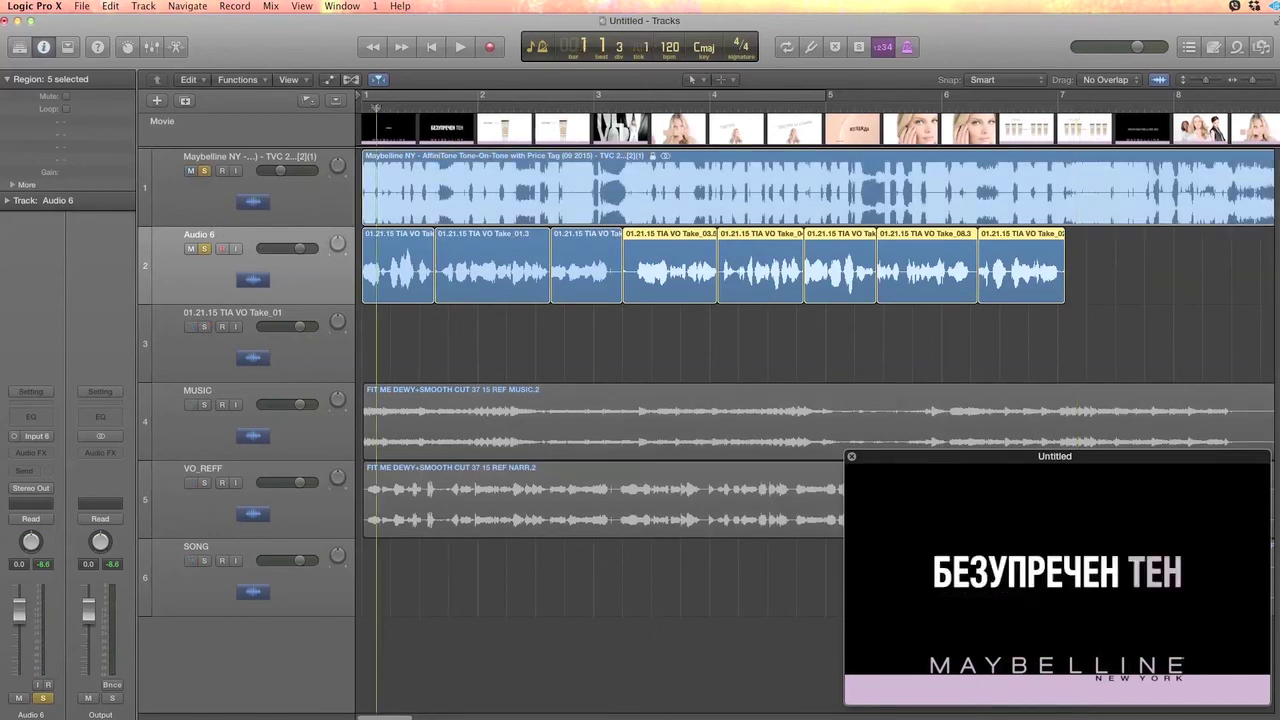
click(204, 249)
key(space)
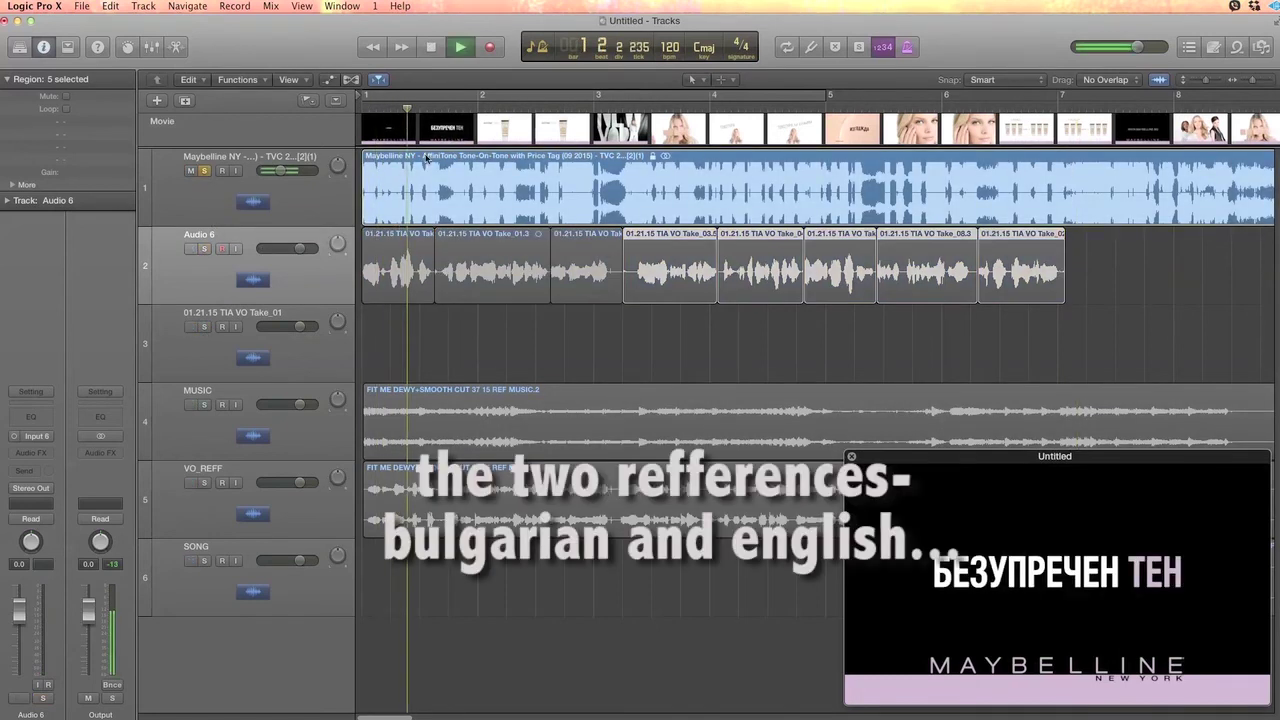
click(204, 171)
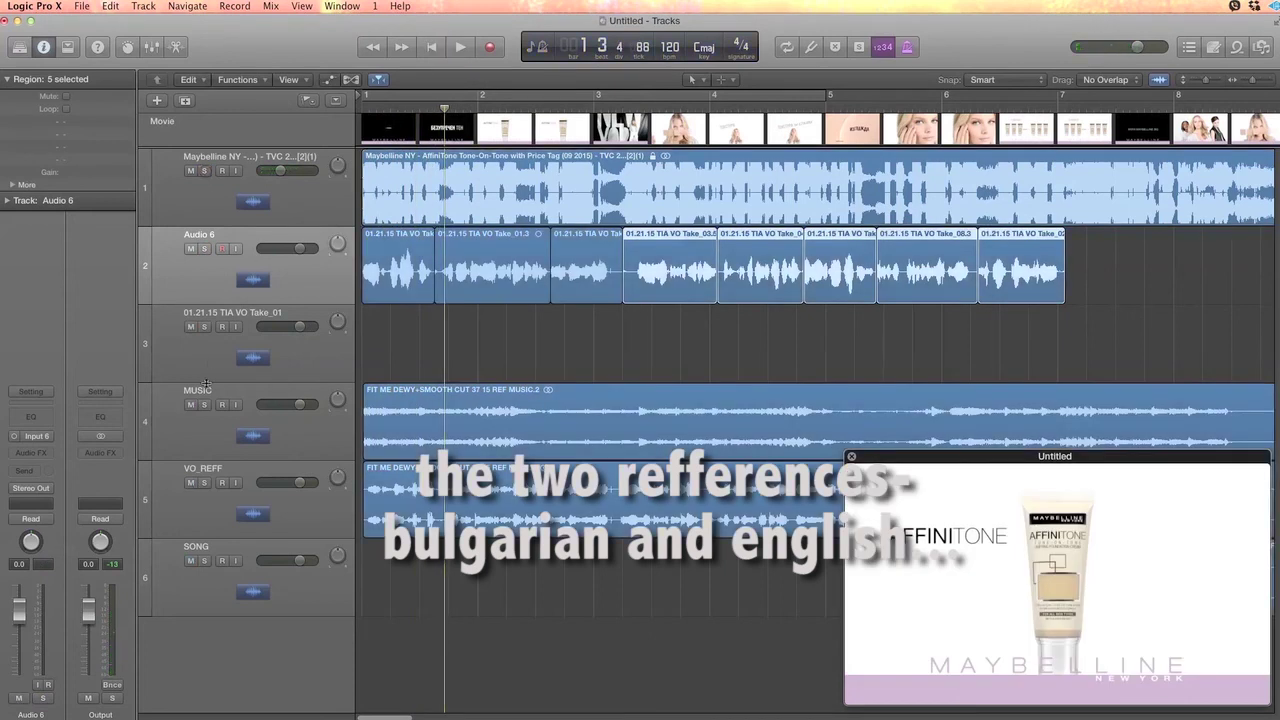
Solo the VO_REFF track and play its narration on to about bar 3.3.
click(204, 483)
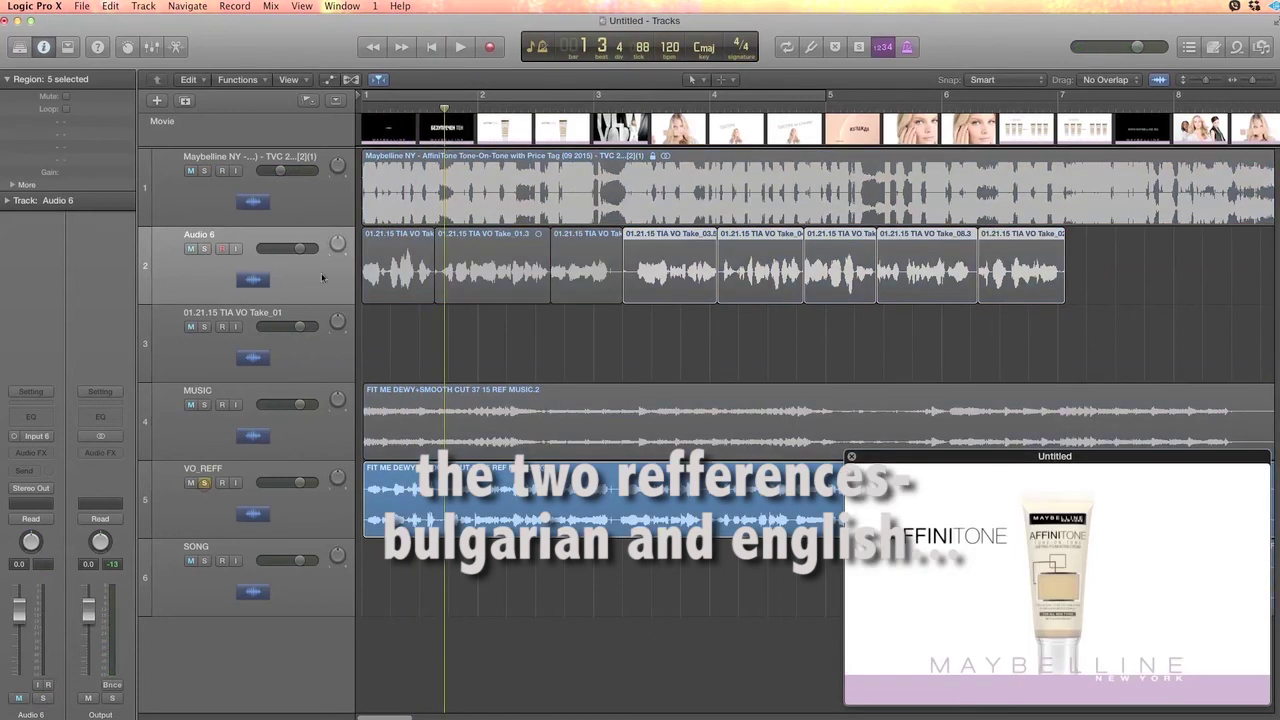
key(space)
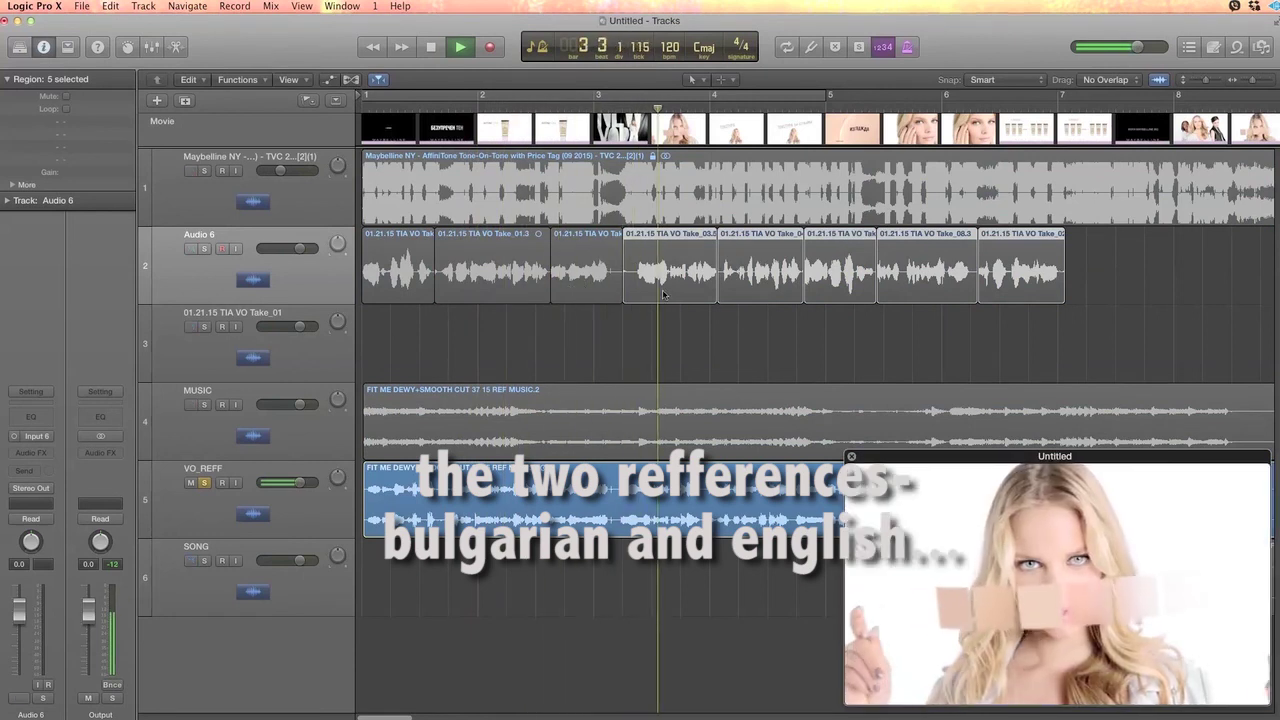
key(space)
Move the Take_03.5 region slightly earlier on Audio 6 and shift its border with the preceding Take_03.3 region slightly later.
drag(627, 268, 638, 307)
key(super+z)
click(641, 320)
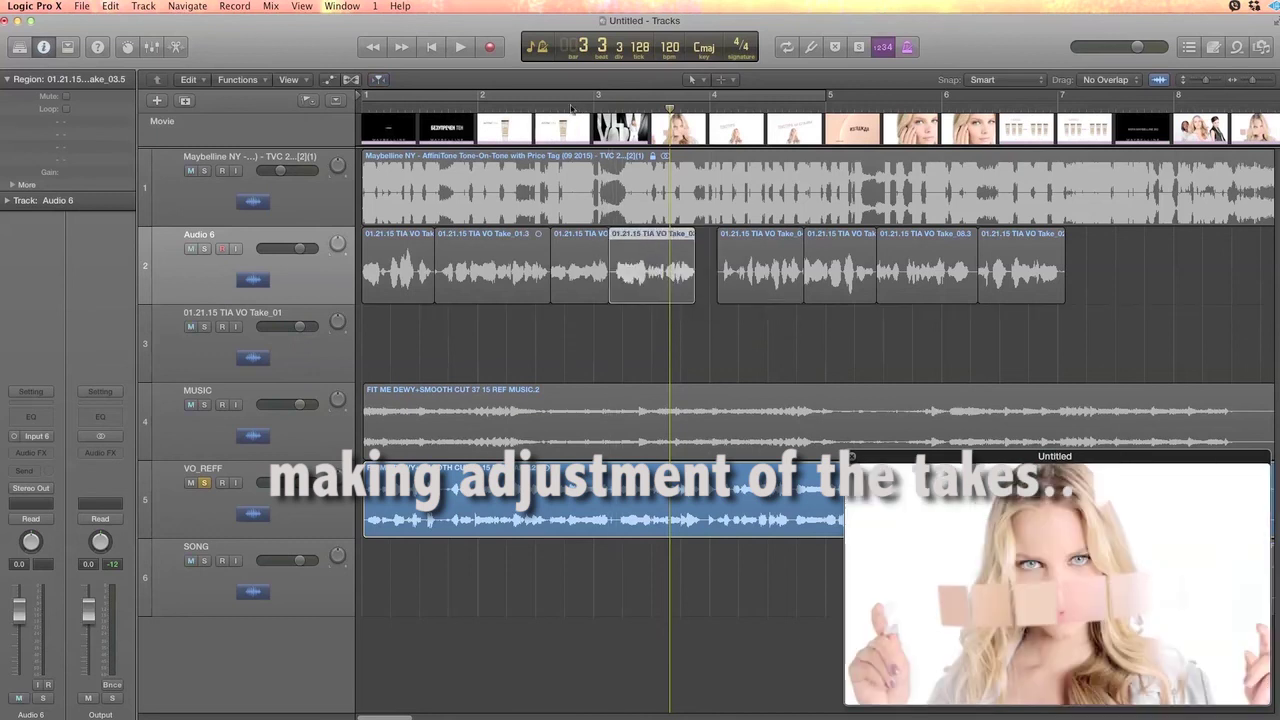
click(568, 108)
drag(606, 258, 615, 260)
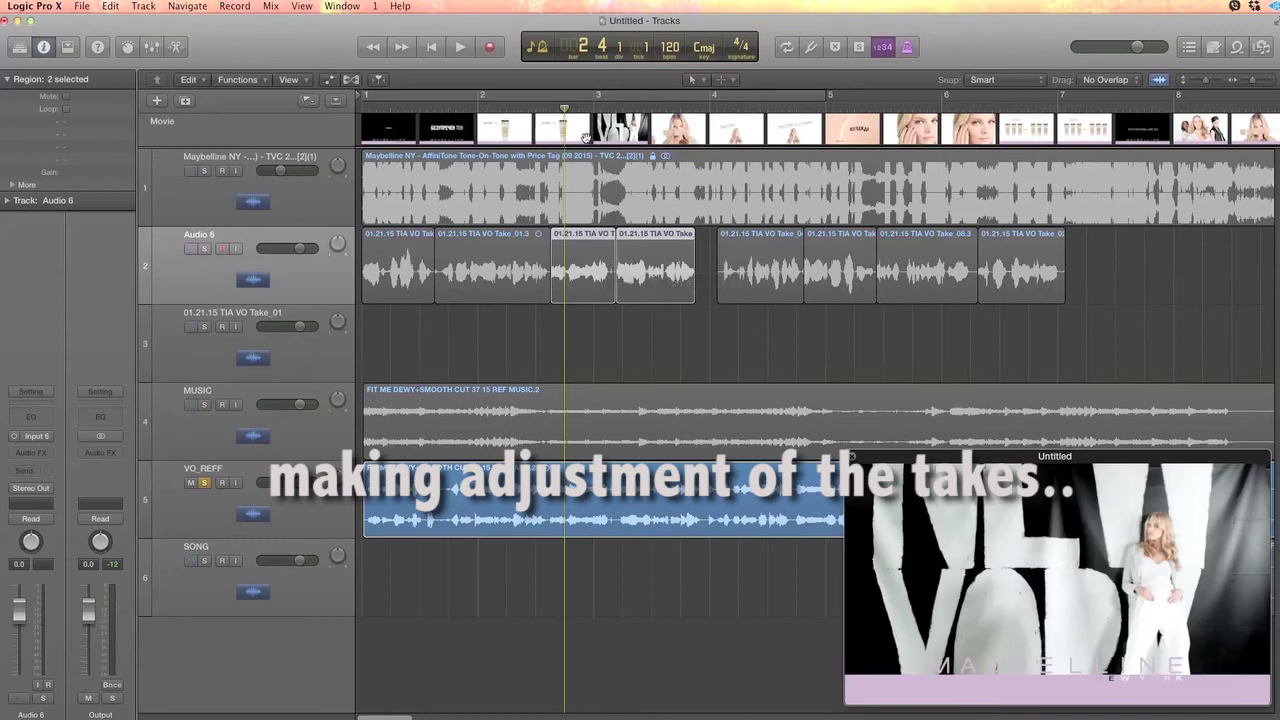
Play the reference from about bar 2.4 and extend the end of the Take_03.5 region slightly.
key(space)
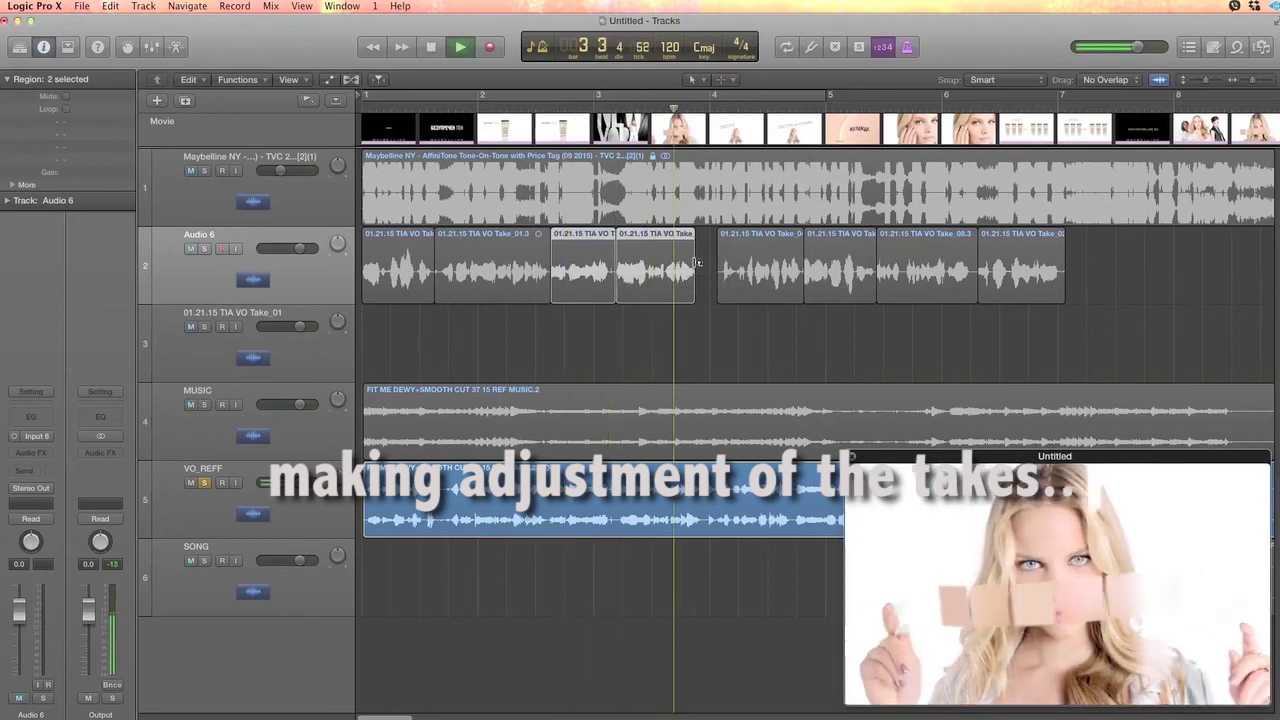
key(space)
drag(697, 263, 701, 267)
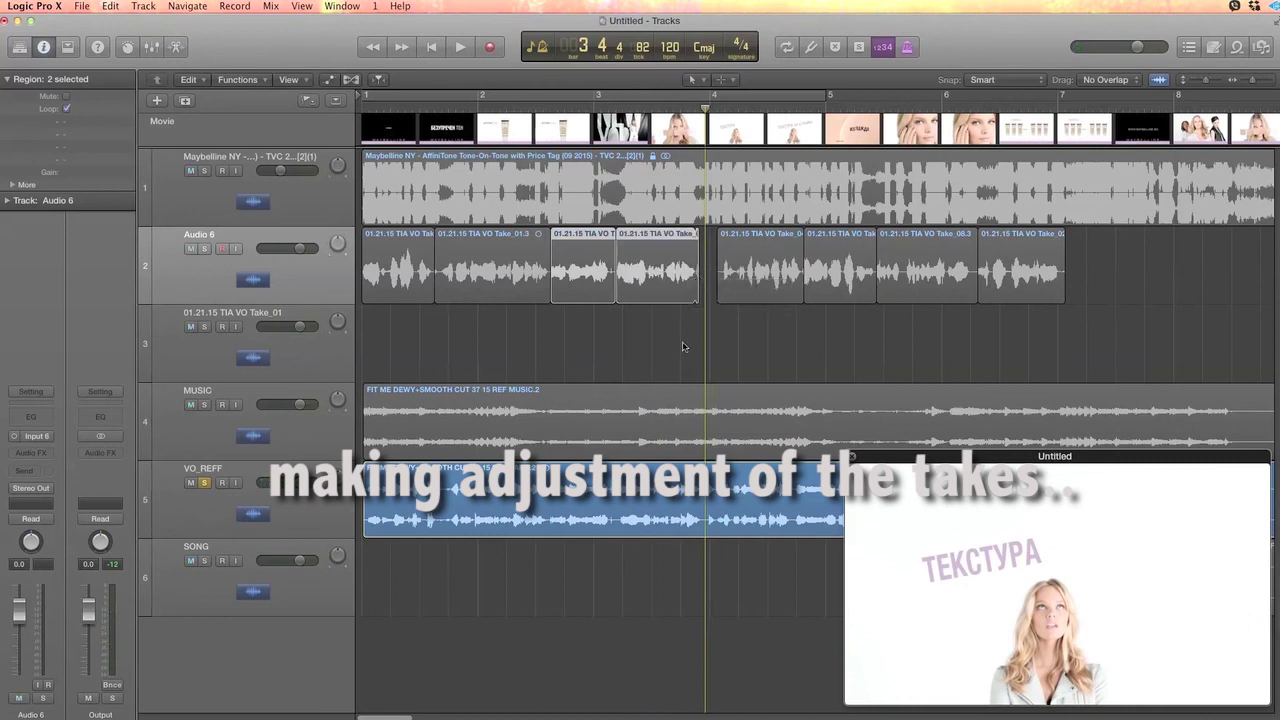
Play the reference from about bar 3.3 and move the Take_04.3 region earlier, almost up to the end of Take_03.5.
click(656, 104)
key(space)
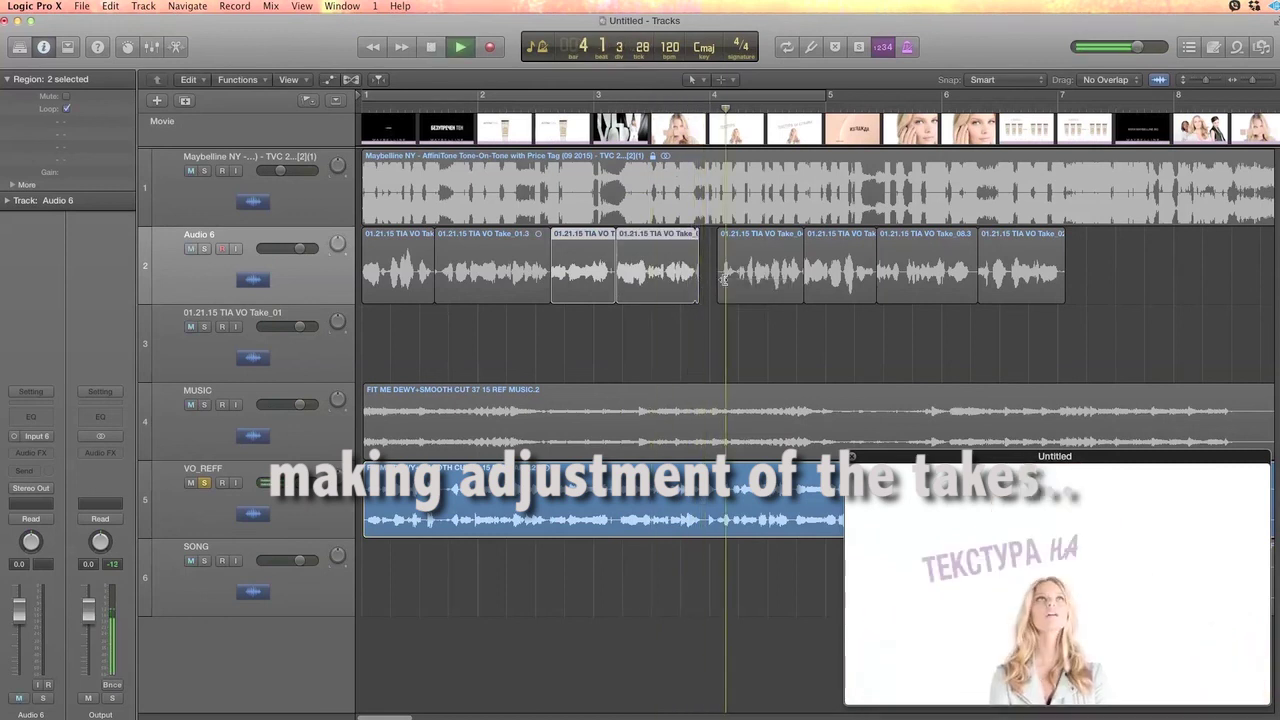
key(space)
drag(756, 289, 744, 293)
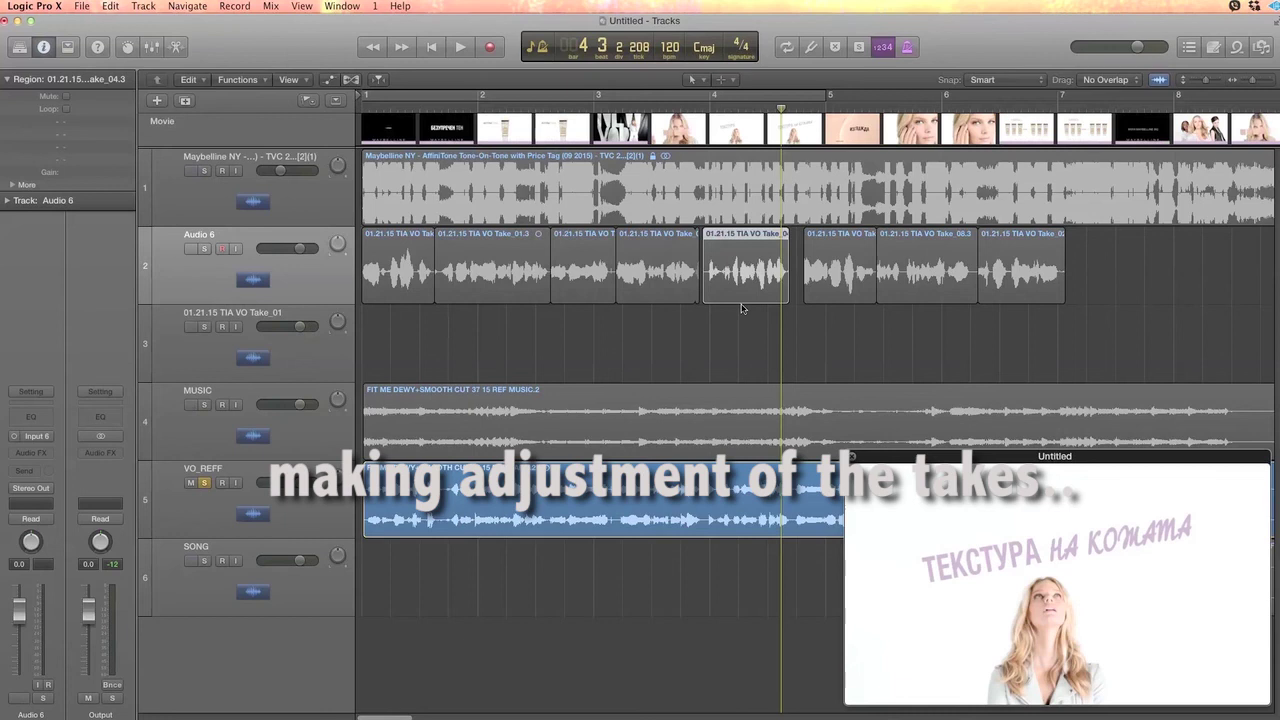
Extend the start of the Take_04.5 region slightly earlier on Audio 6 and play the reference on from about bar 4.3.
key(super+Right)
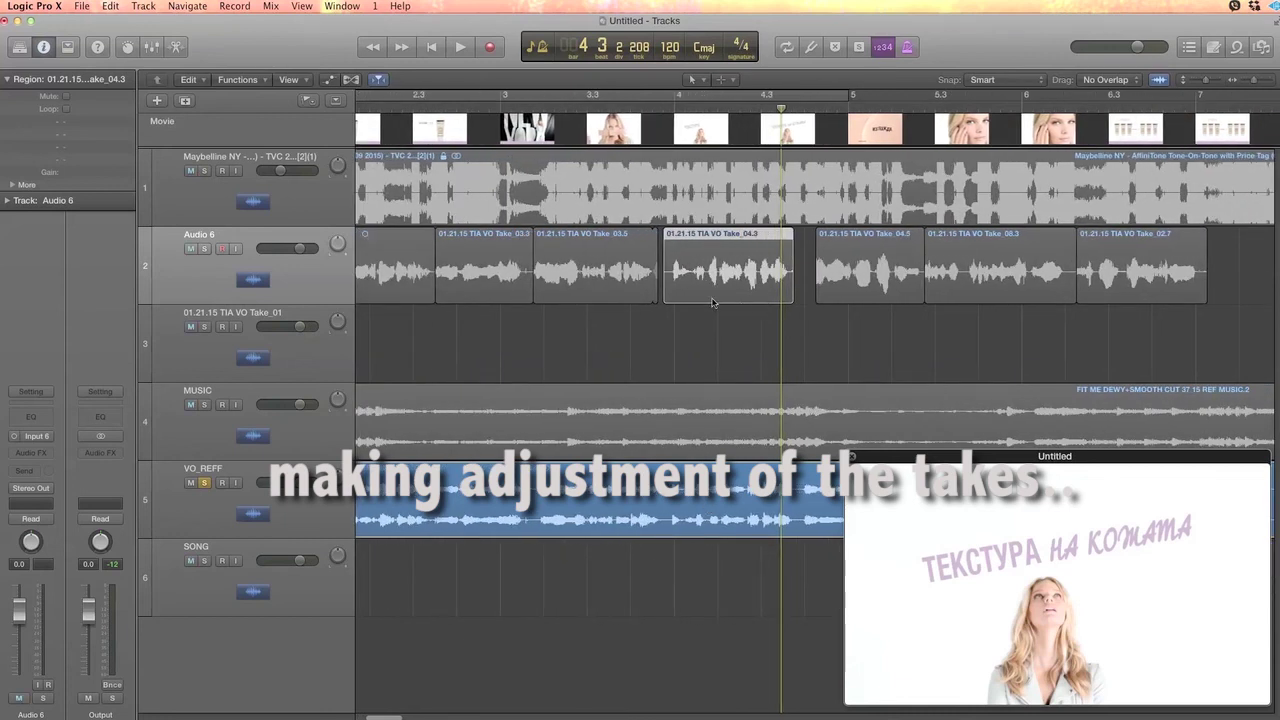
scroll(722, 295, right, 5)
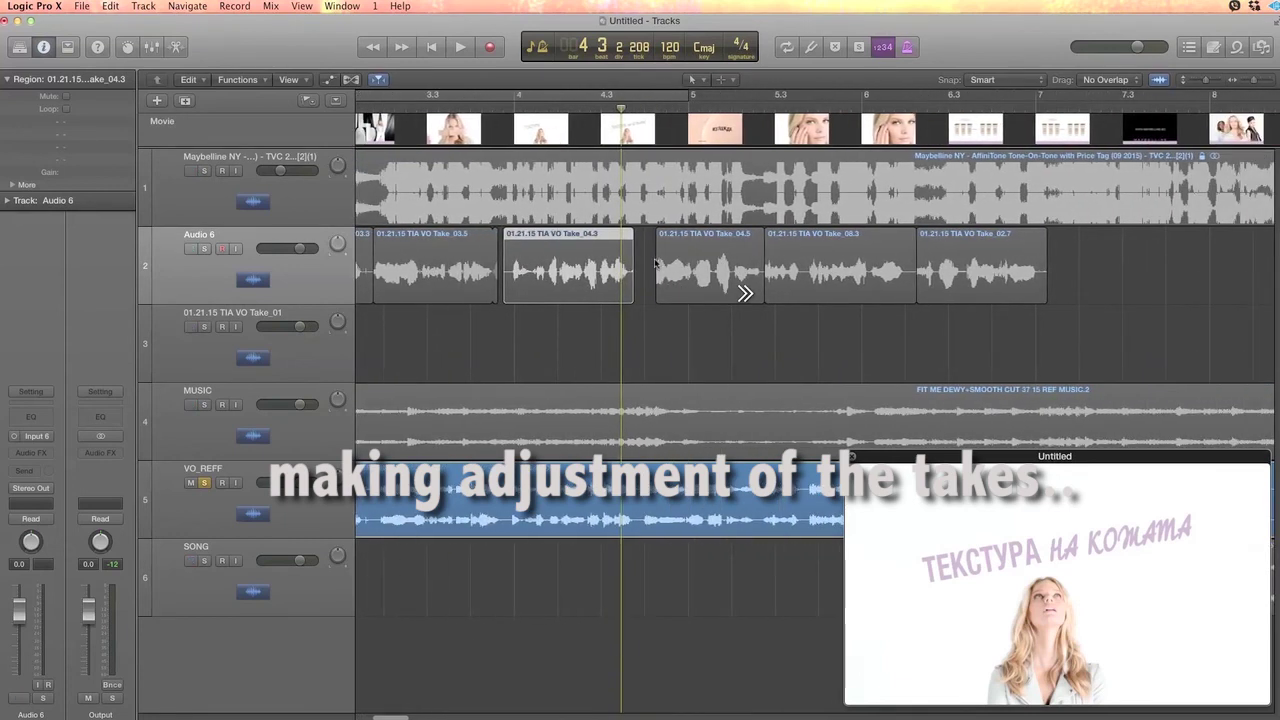
mouse_move(659, 265)
mouse_down()
mouse_move(648, 280)
mouse_move(653, 266)
mouse_up()
click(633, 110)
key(space)
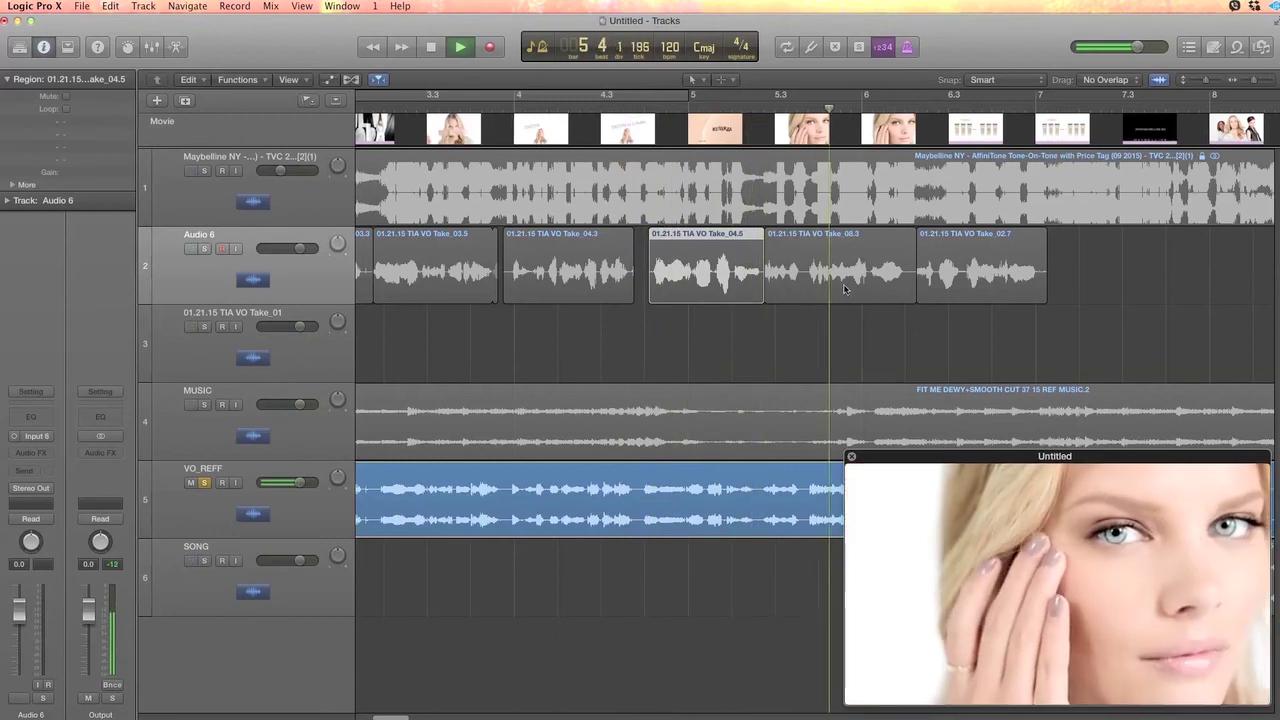
key(space)
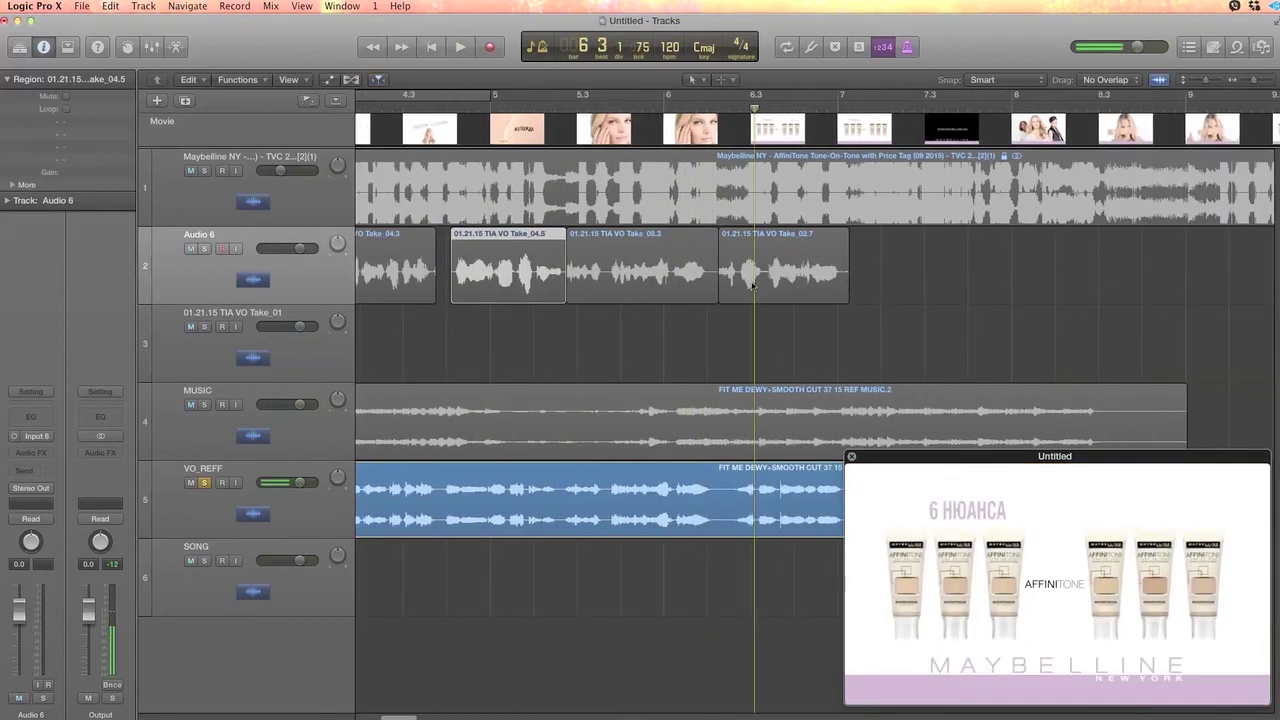
Move the Take_02.7 region slightly later on Audio 6, to position 6 2 3 1, and play the passage around it.
scroll(771, 283, right, 3)
drag(652, 283, 613, 270)
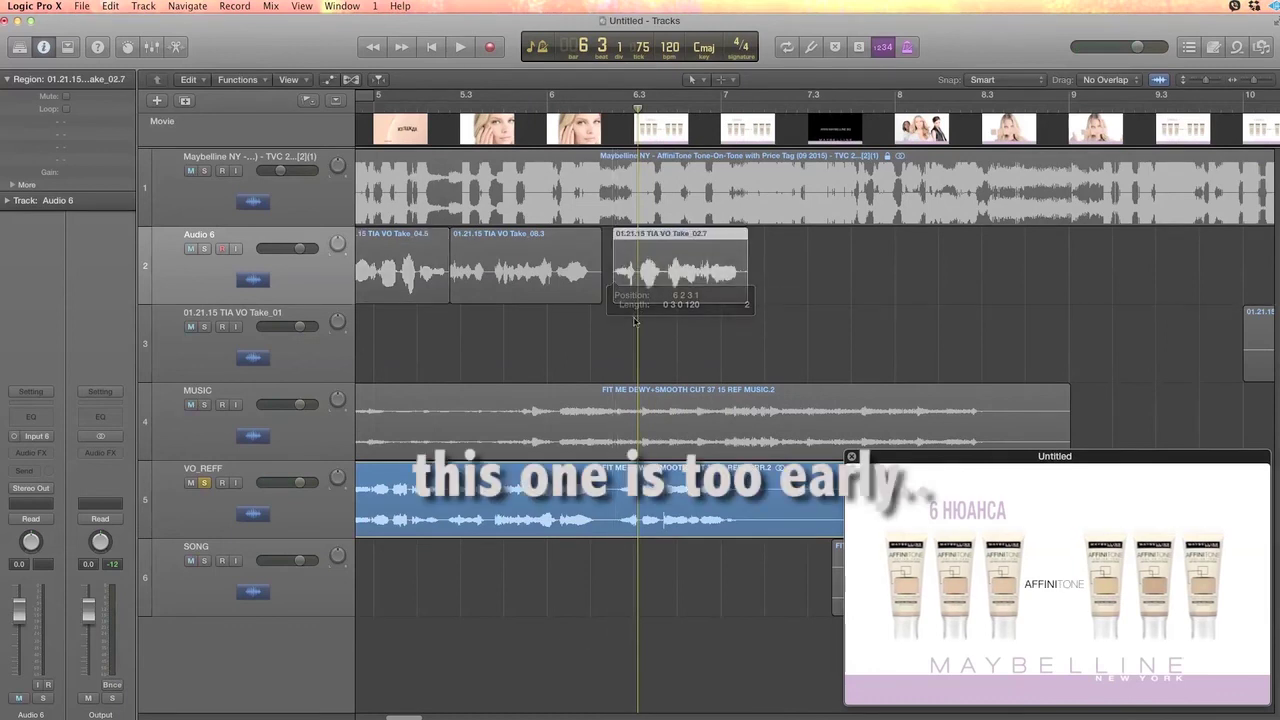
click(594, 106)
key(space)
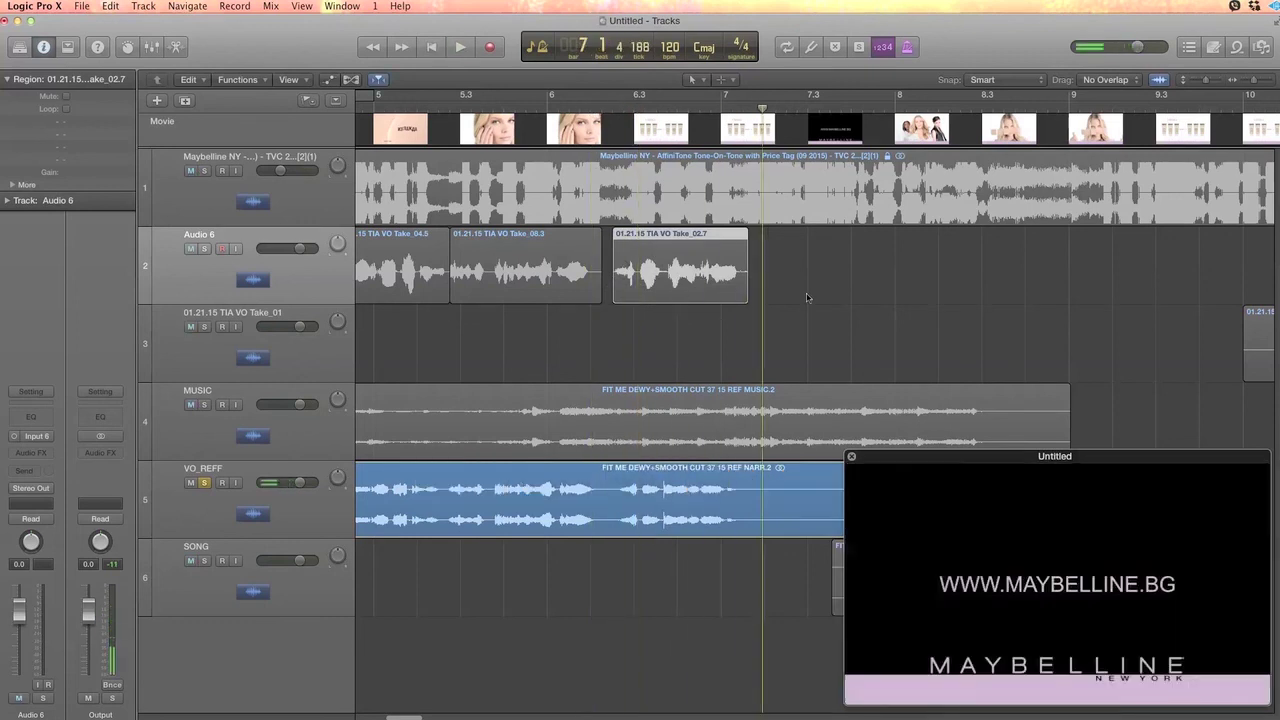
Add short fades to both ends of the Take_02.7 region with the Fade tool and play the passage, returning to the Pointer tool.
scroll(809, 297, right, 5)
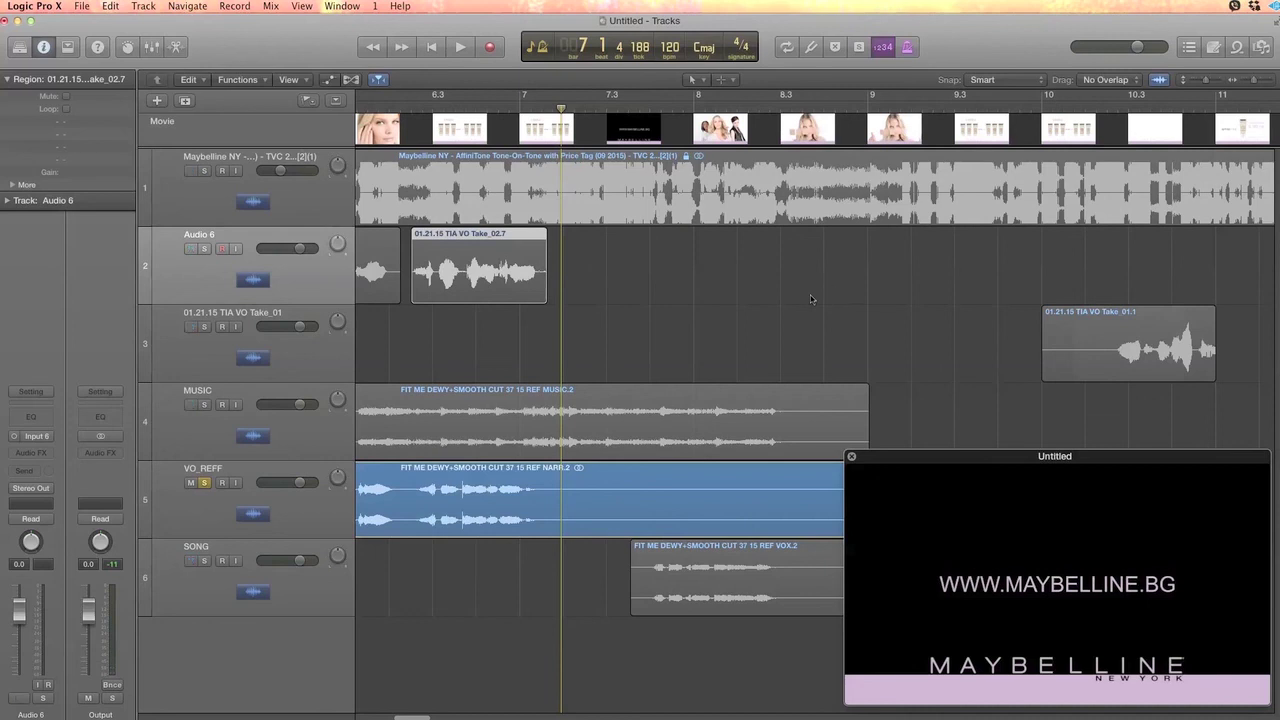
click(705, 83)
click(741, 251)
click(401, 104)
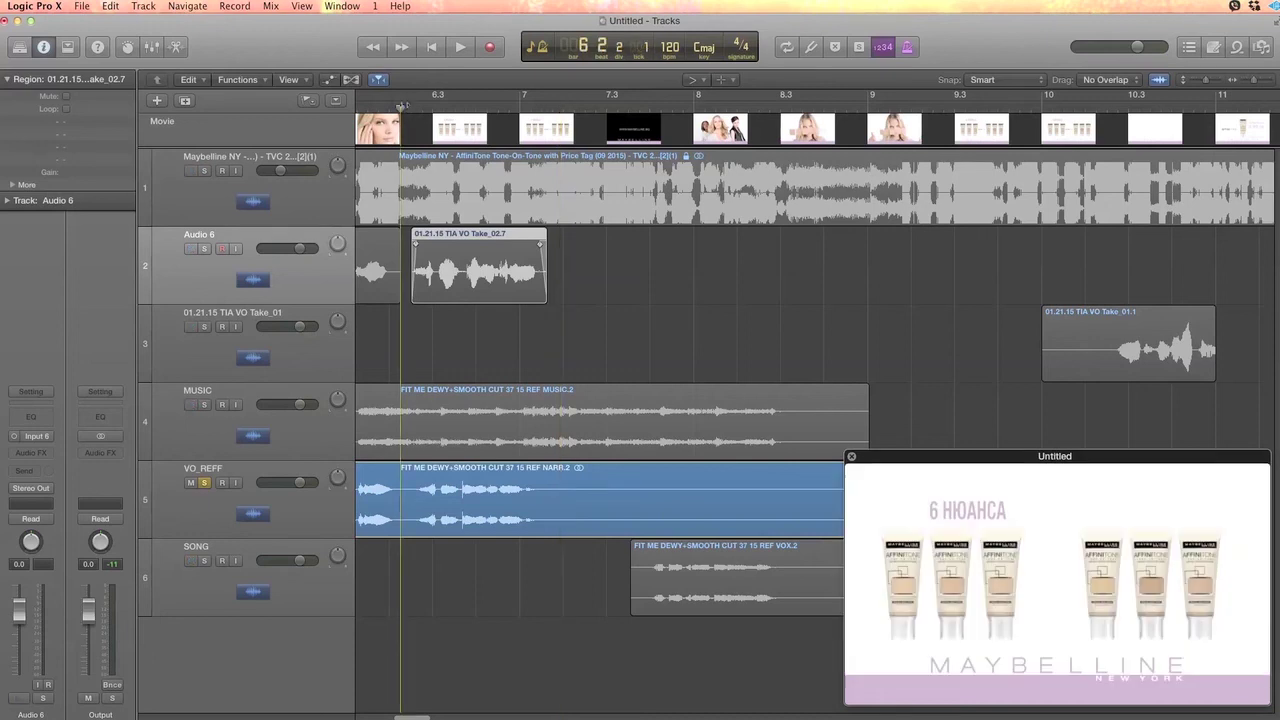
key(space)
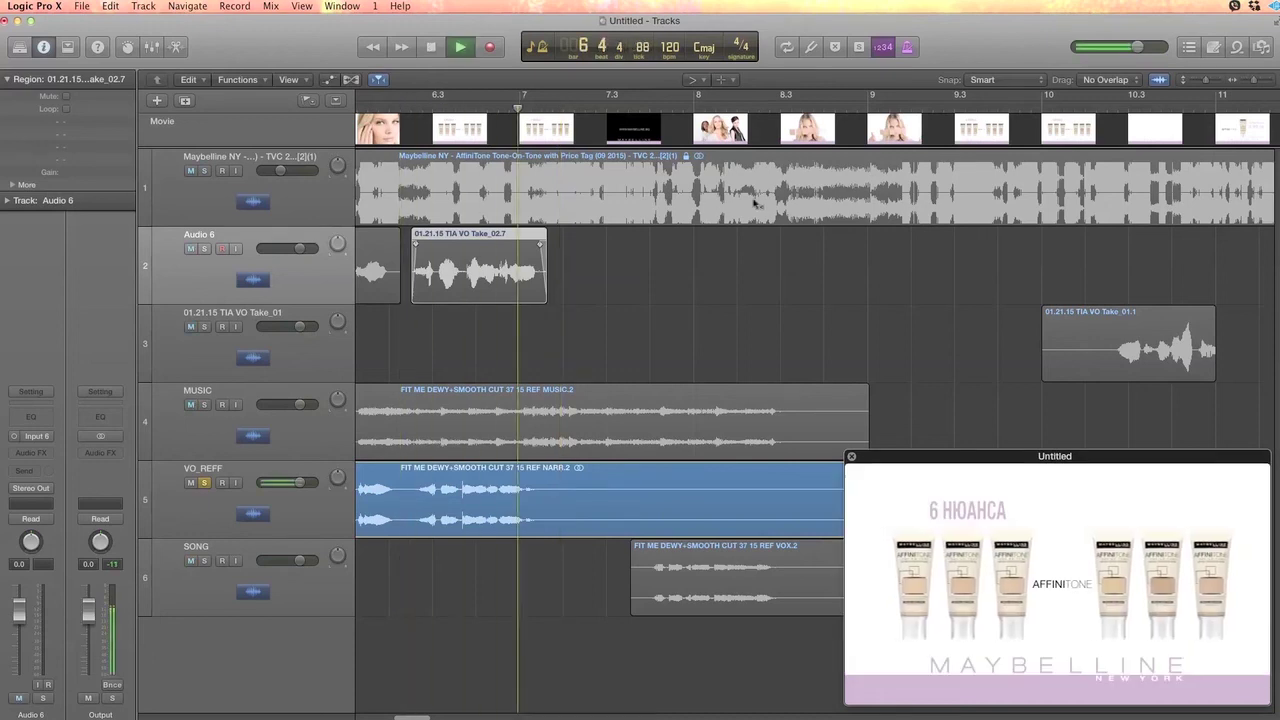
key(space)
click(692, 79)
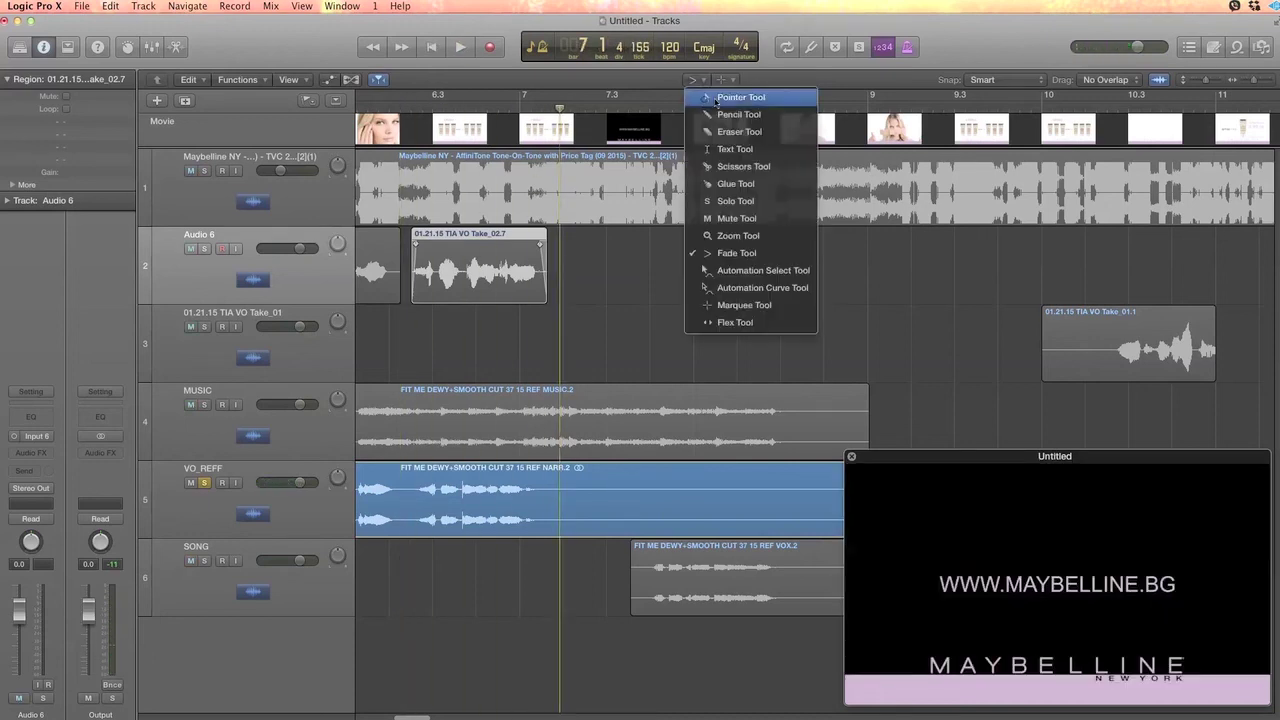
click(720, 100)
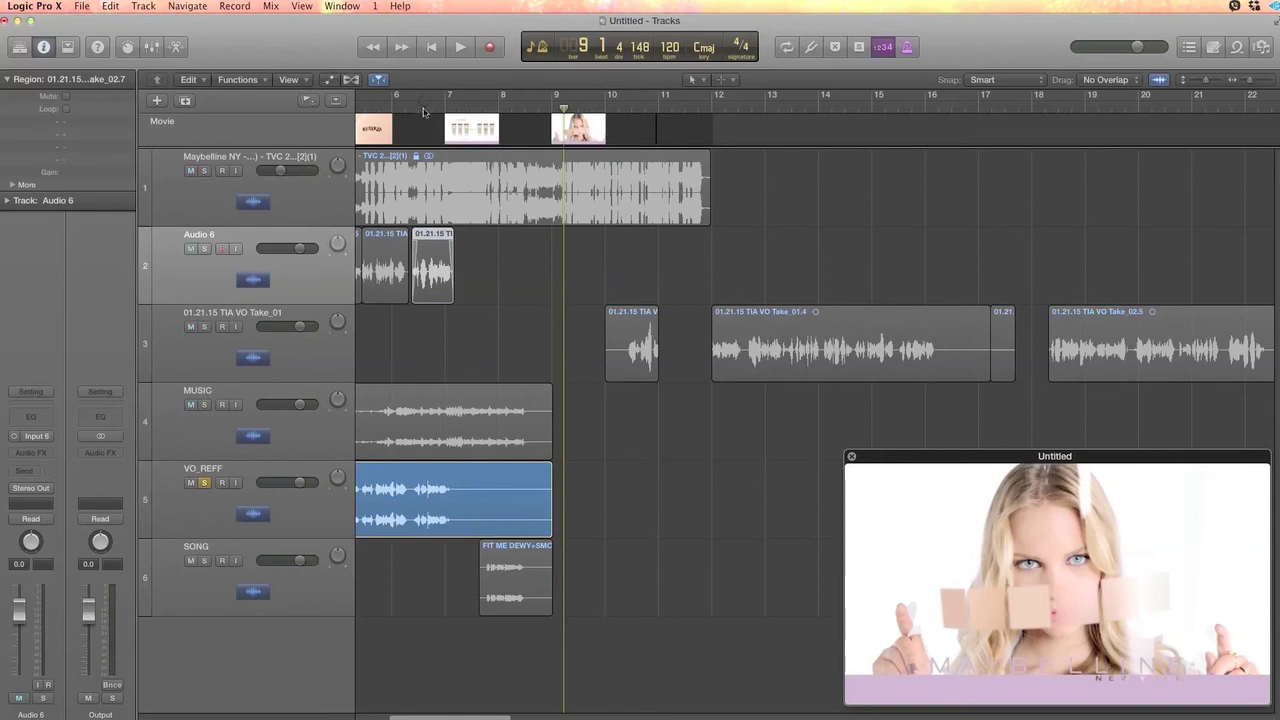
Play the commercial's ending from bar 6.4 on, temporarily soloing the Maybelline TVC track as well.
click(423, 112)
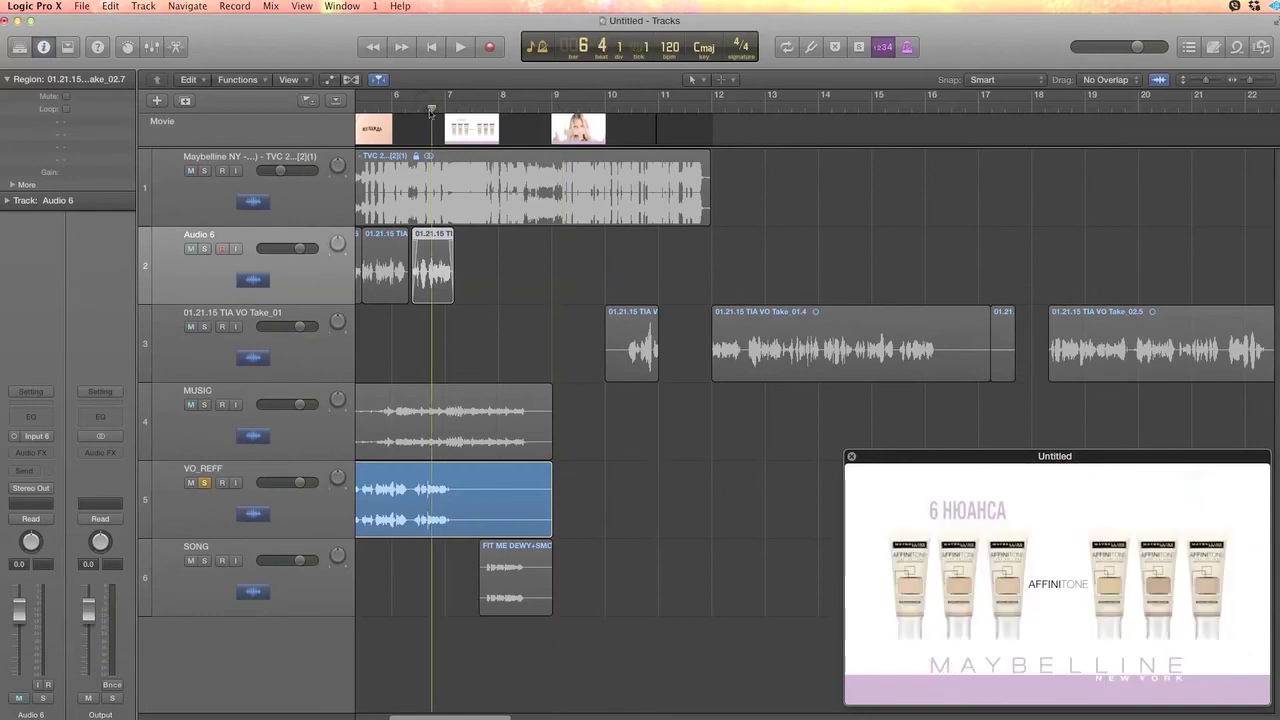
key(space)
click(205, 171)
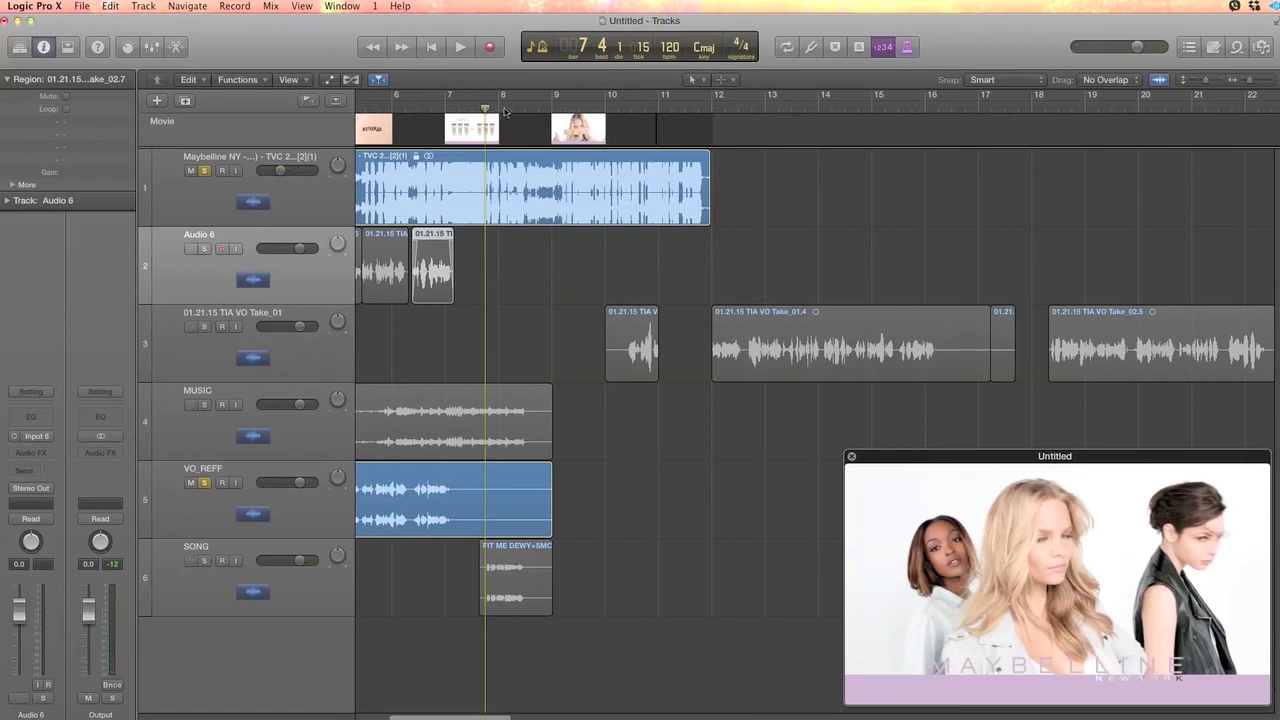
click(205, 172)
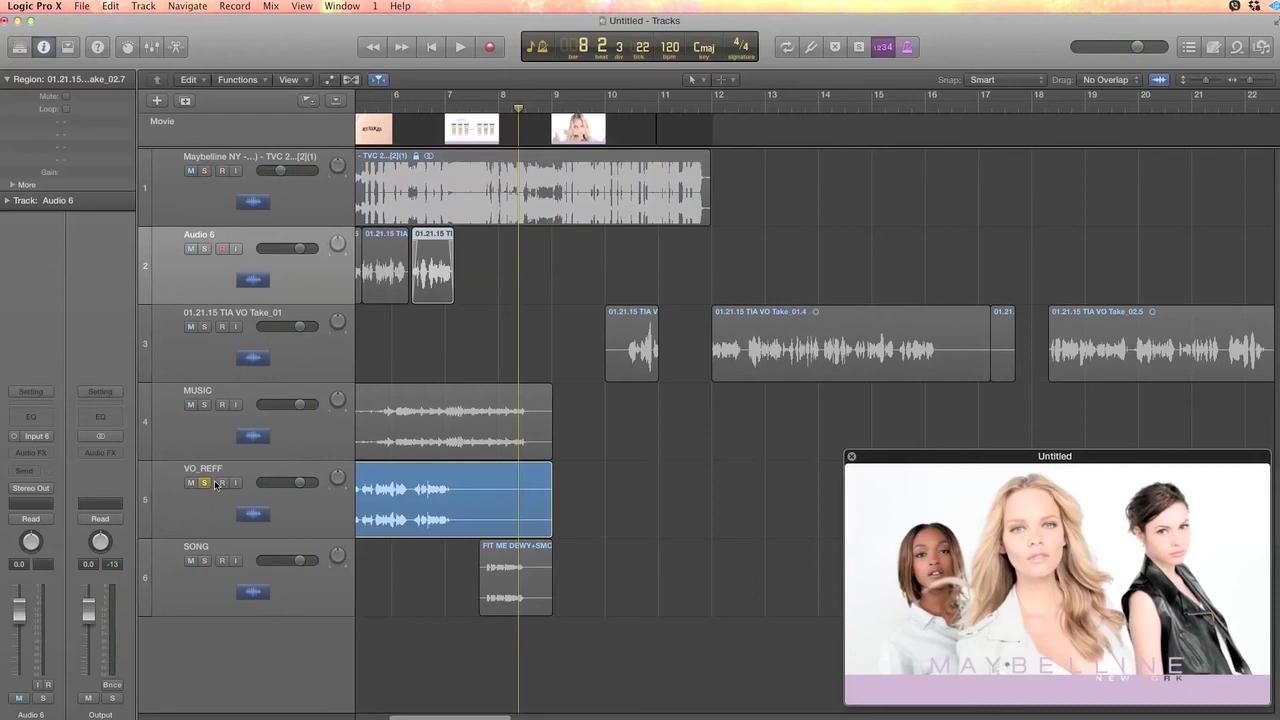
Solo the SONG track alongside VO_REFF and play the English voices around bar 8.
click(205, 561)
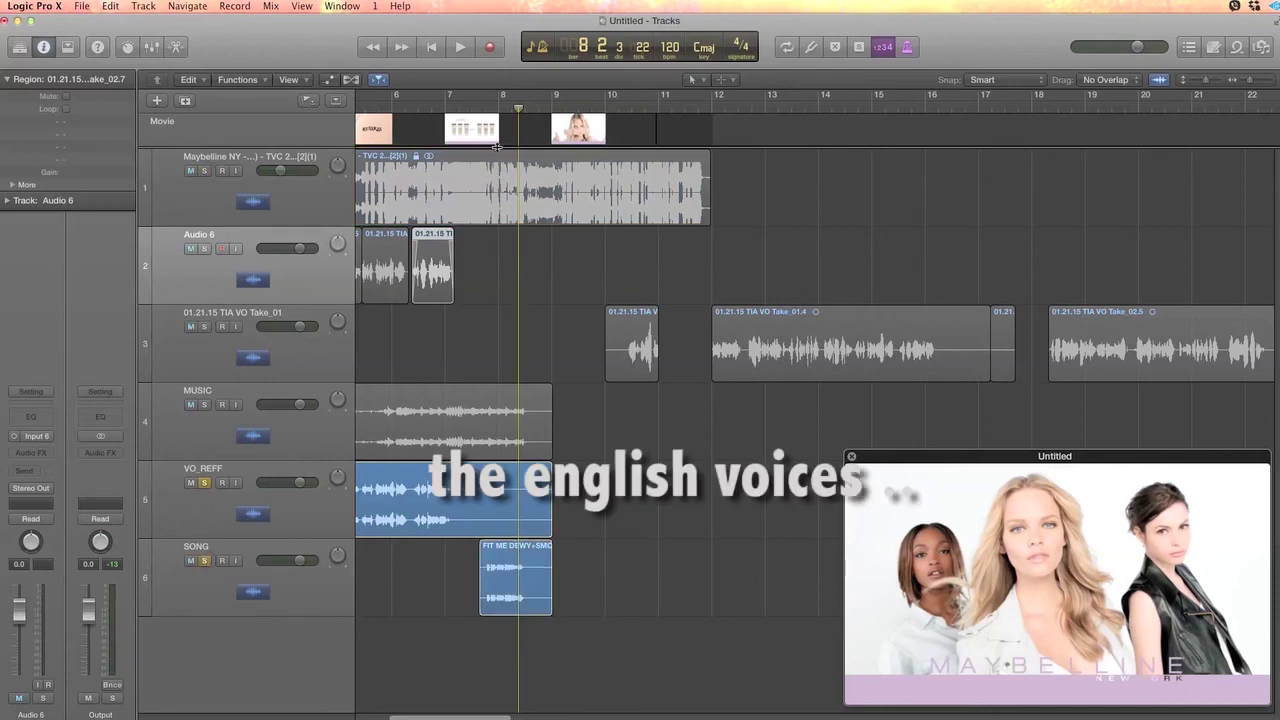
click(497, 108)
key(space)
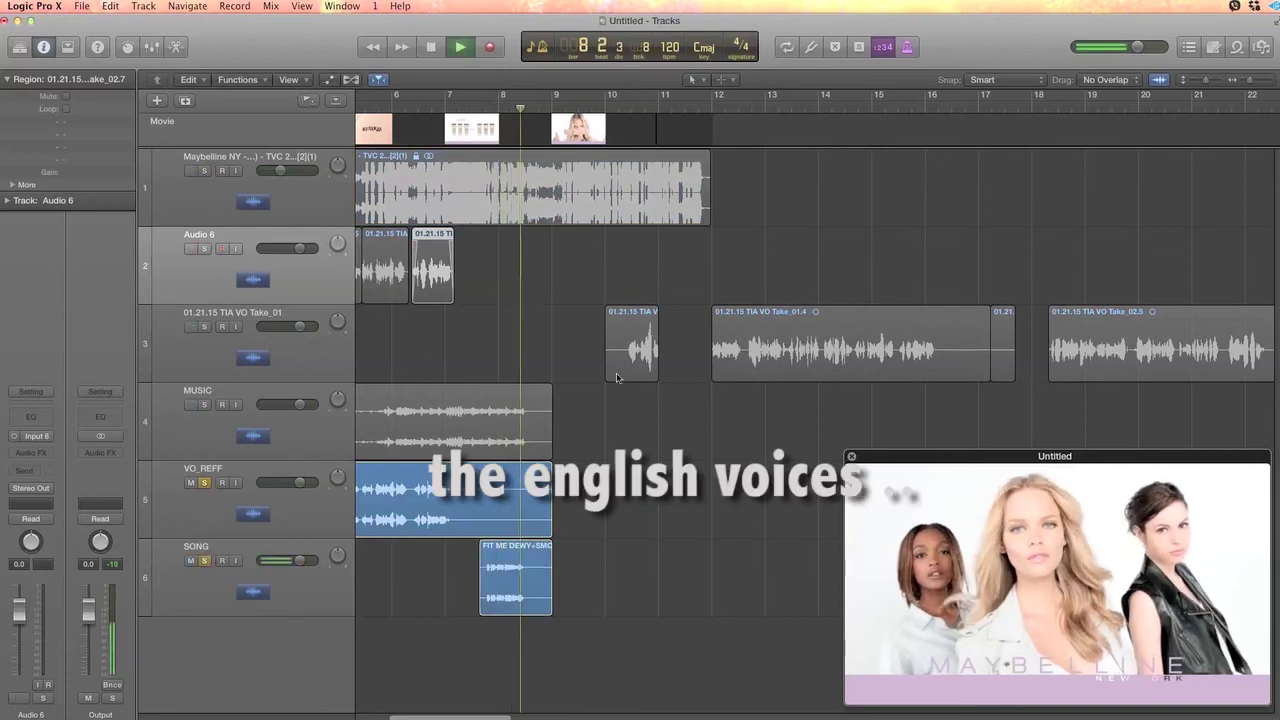
key(space)
Solo the Audio 6 track along with VO_REFF and SONG and play the commercial from bar 1.
scroll(577, 314, right, 3)
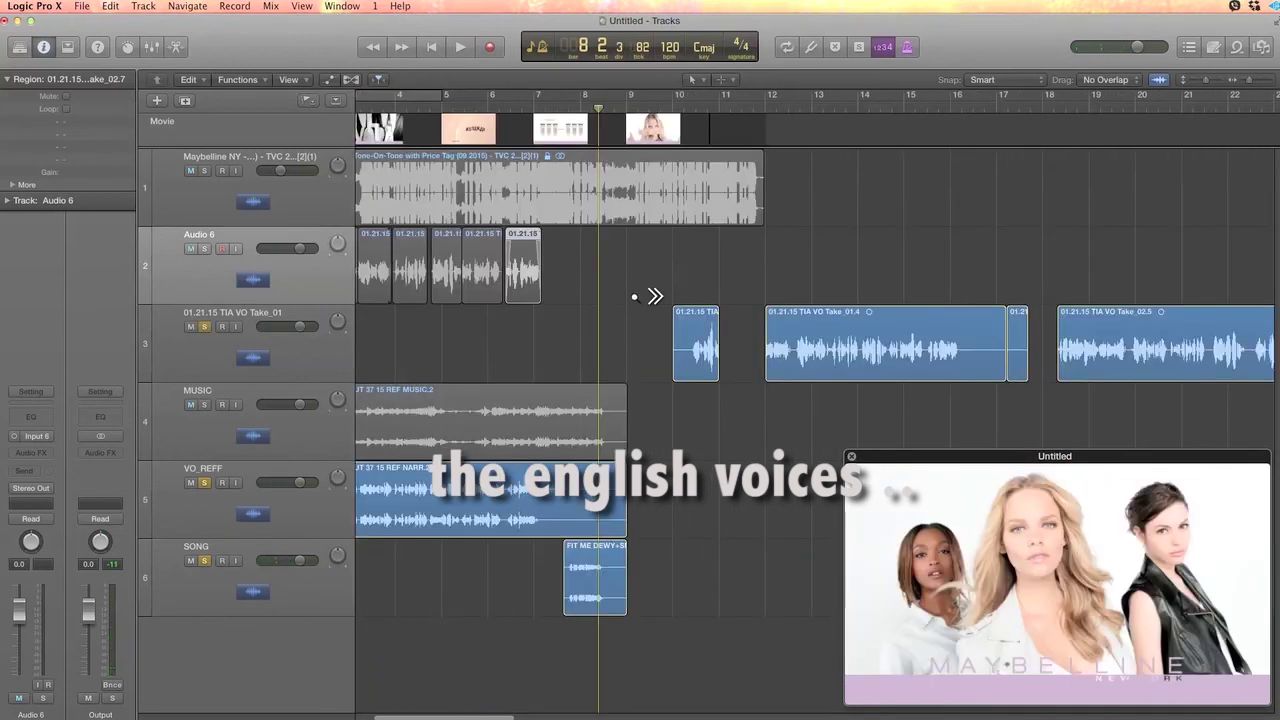
scroll(637, 297, left, 3)
scroll(610, 302, down, 5)
scroll(607, 305, down, 3)
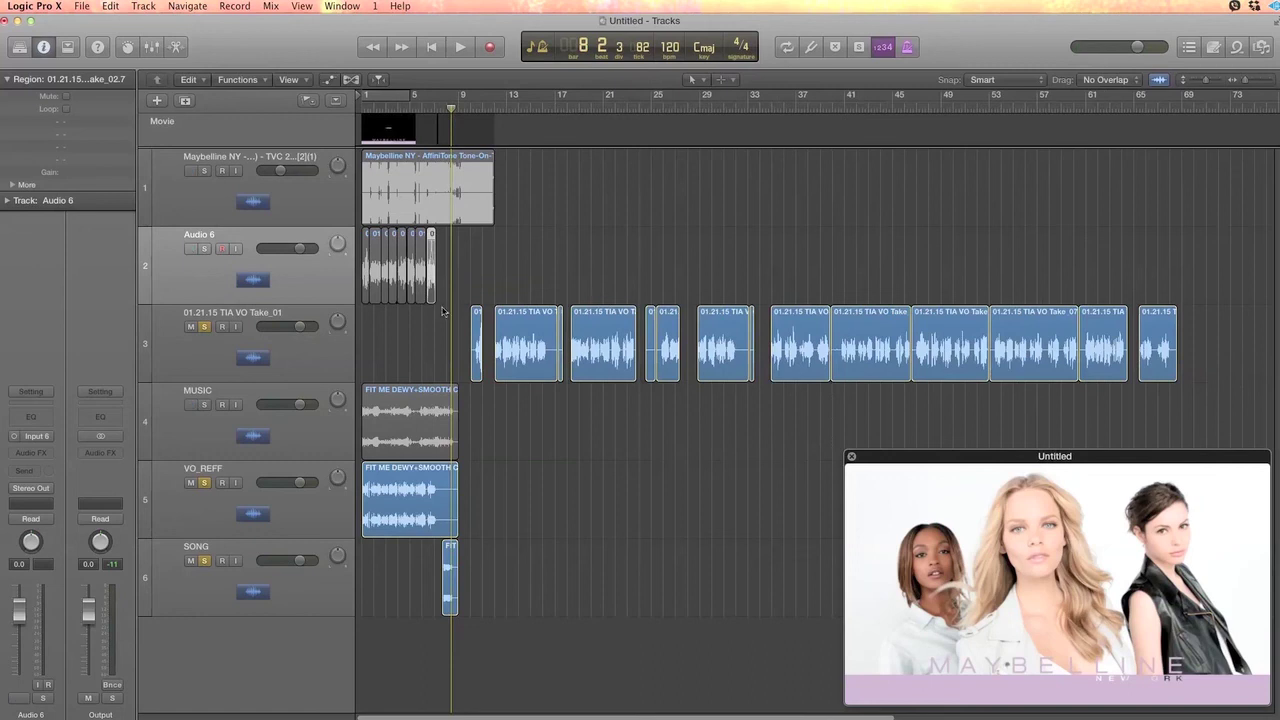
click(205, 249)
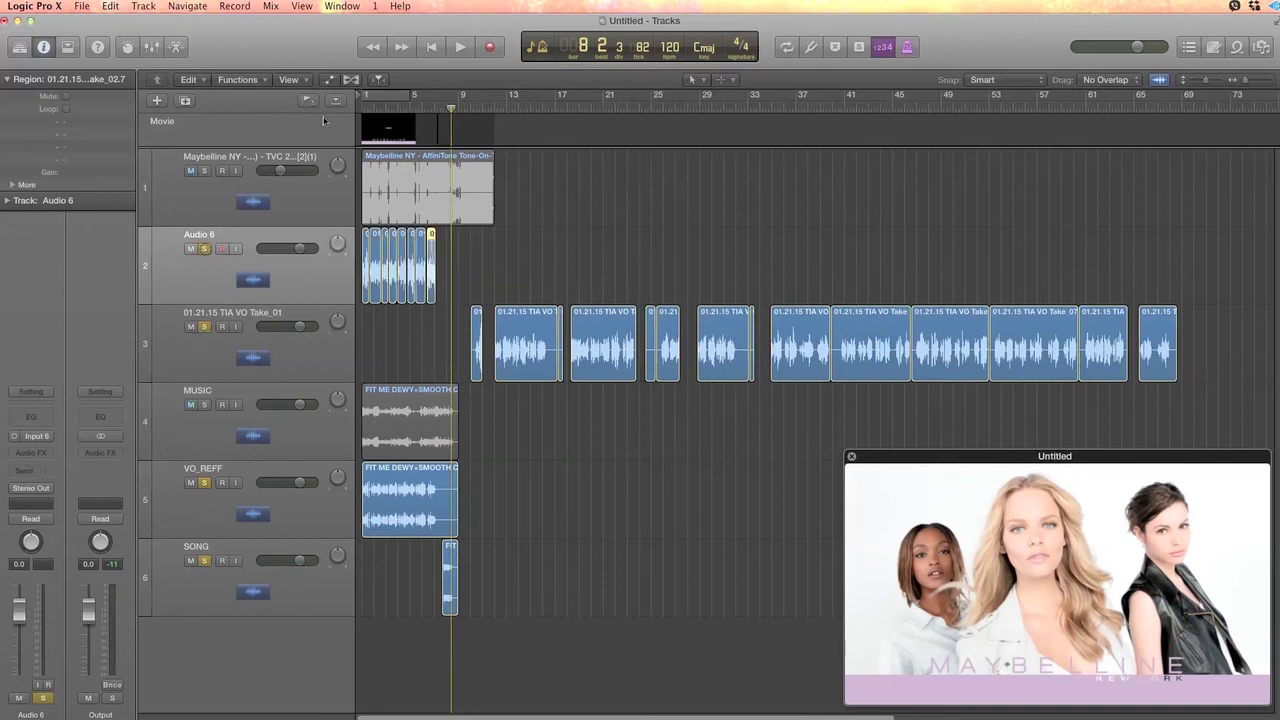
click(367, 108)
key(space)
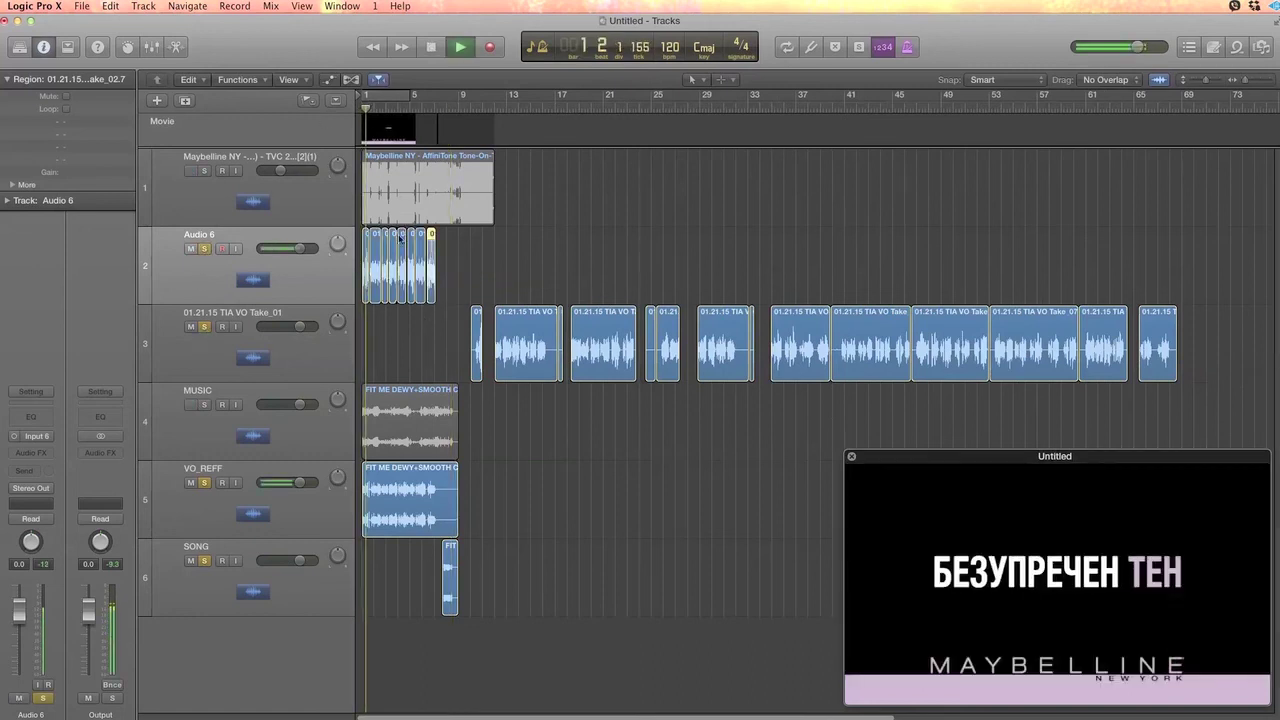
Swap the solo from VO_REFF to MUSIC during playback and replay the voice-over edit from around bar 3.
click(204, 483)
click(205, 405)
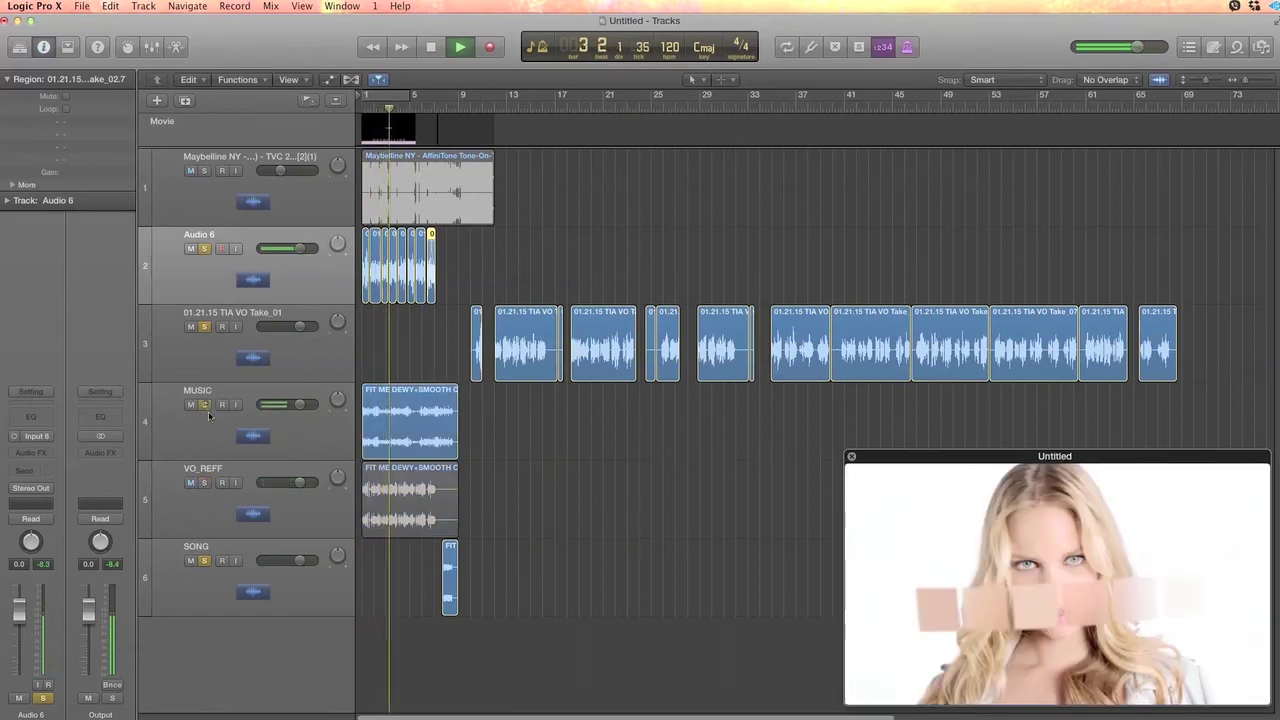
scroll(425, 312, right, 5)
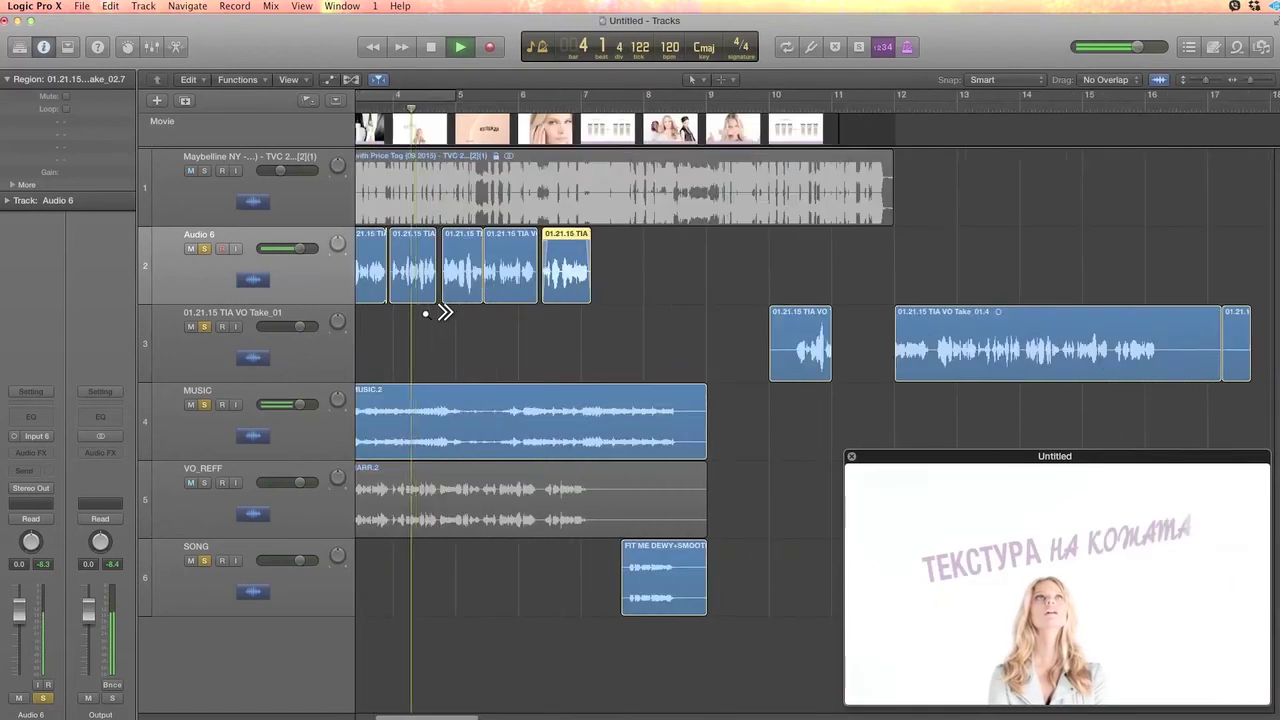
scroll(426, 318, left, 2)
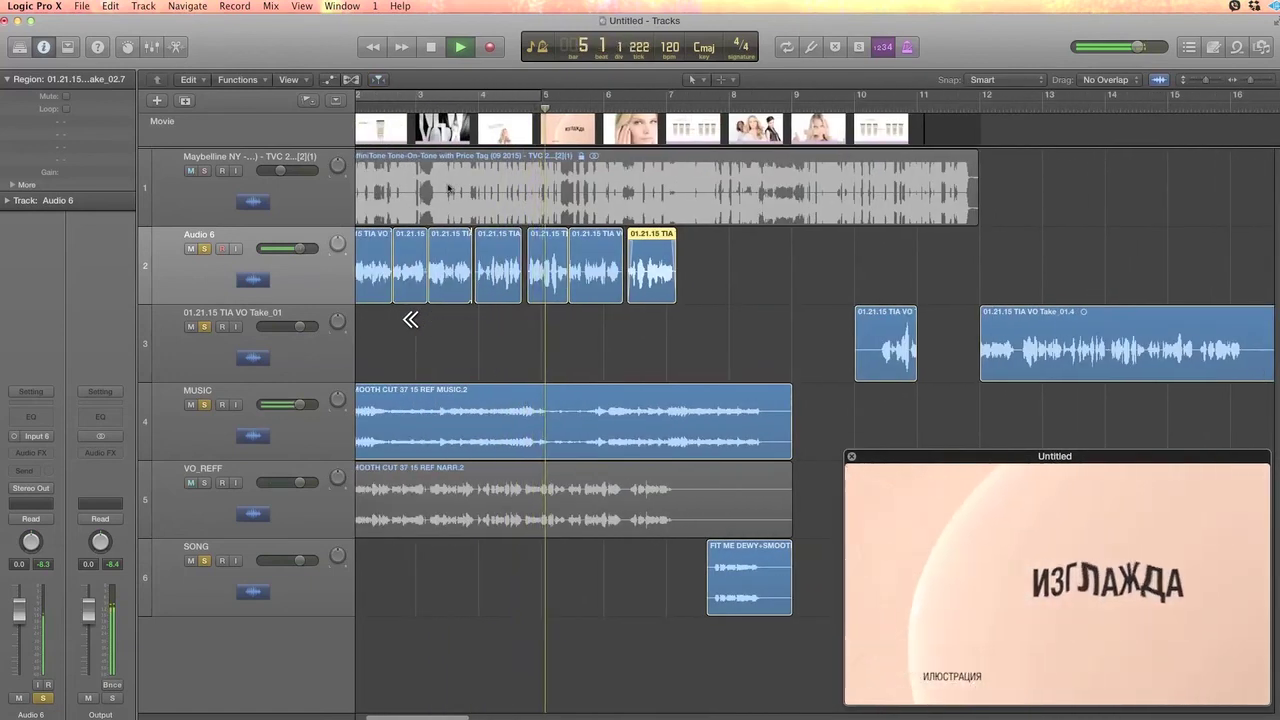
click(440, 106)
key(space)
click(462, 108)
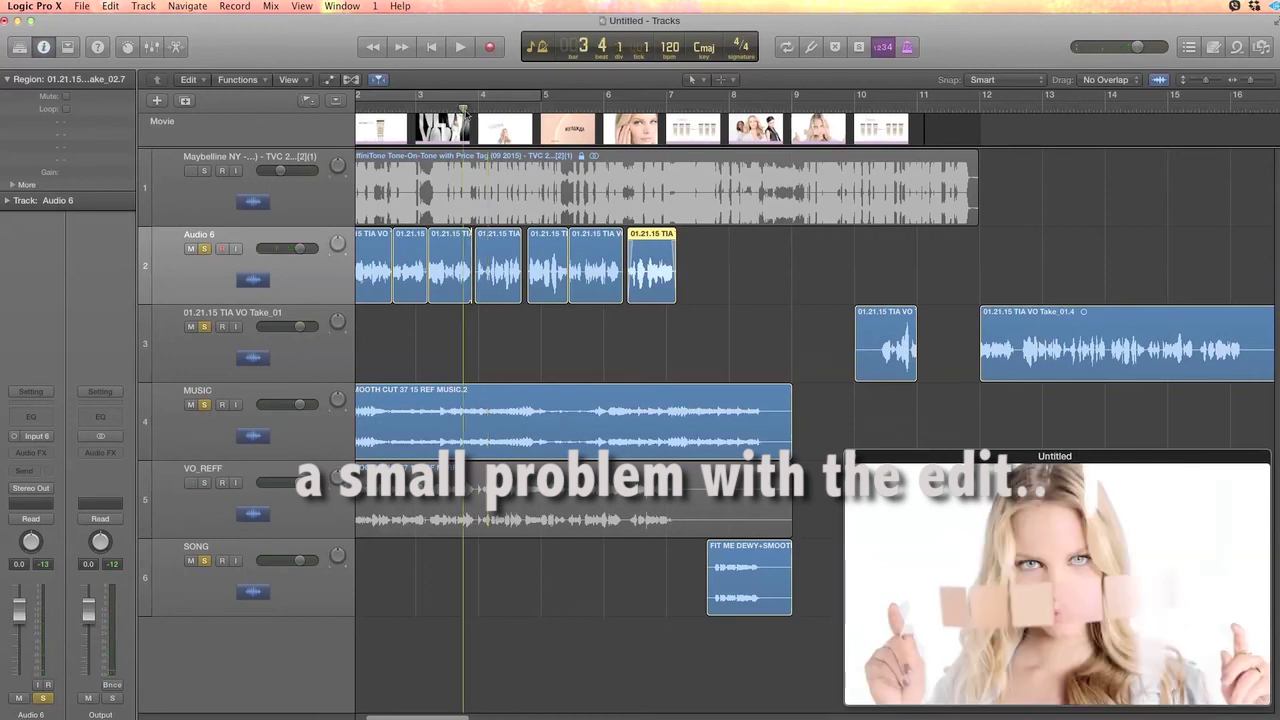
Trim a little off the end of the Take_03.5 region on Audio 6 and play through into bar 4.
scroll(464, 114, up, 4)
scroll(464, 114, left, 4)
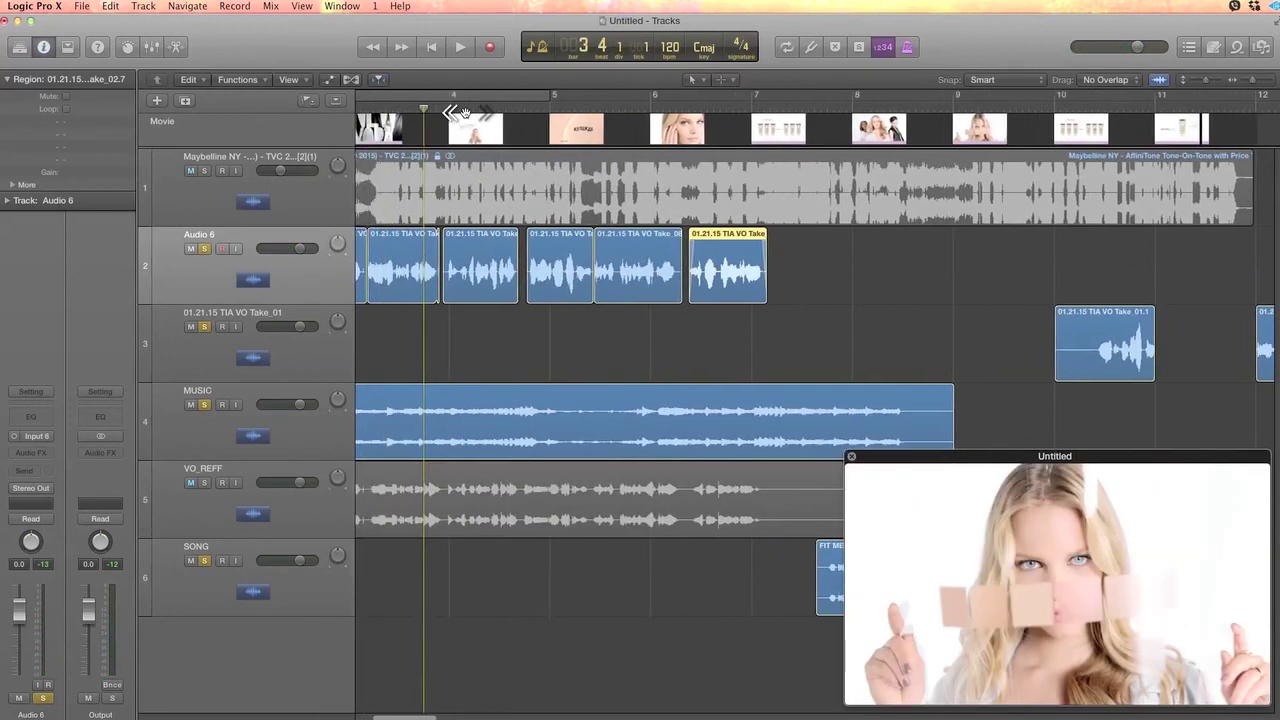
key(super+Right)
key(super+Right)
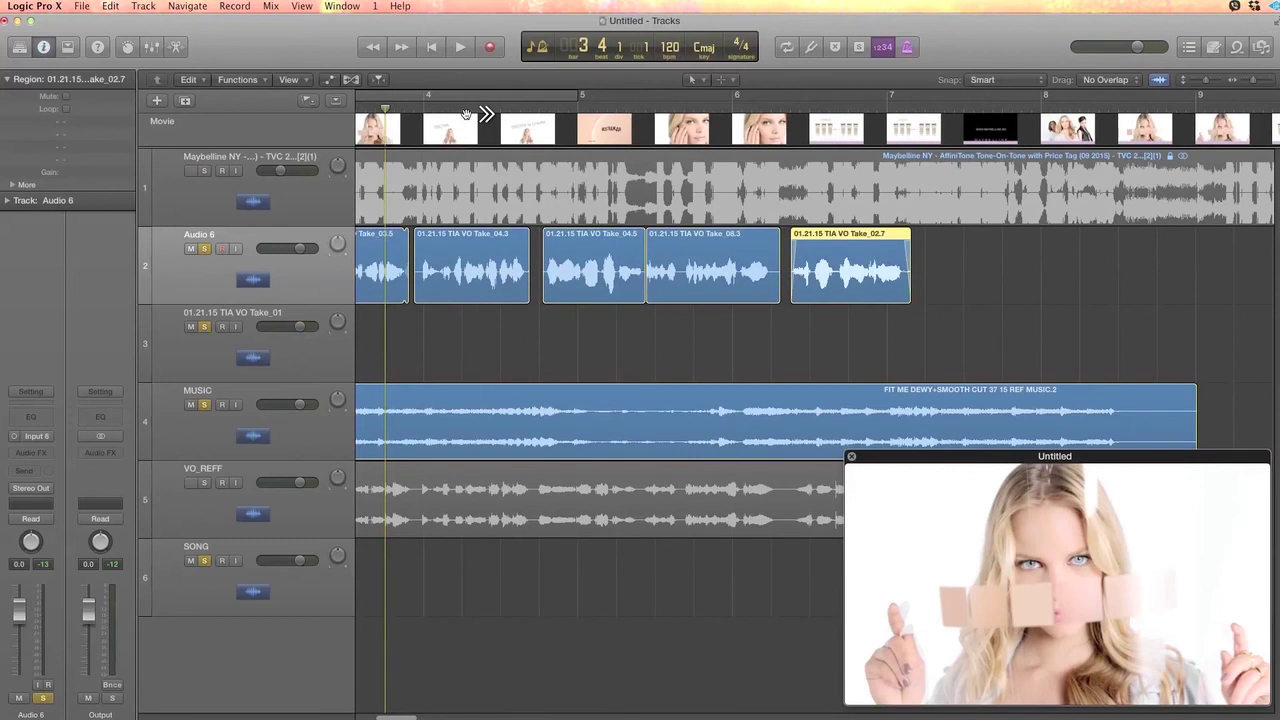
key(super+Right)
key(super+Right)
key(super+Right)
key(super+Right)
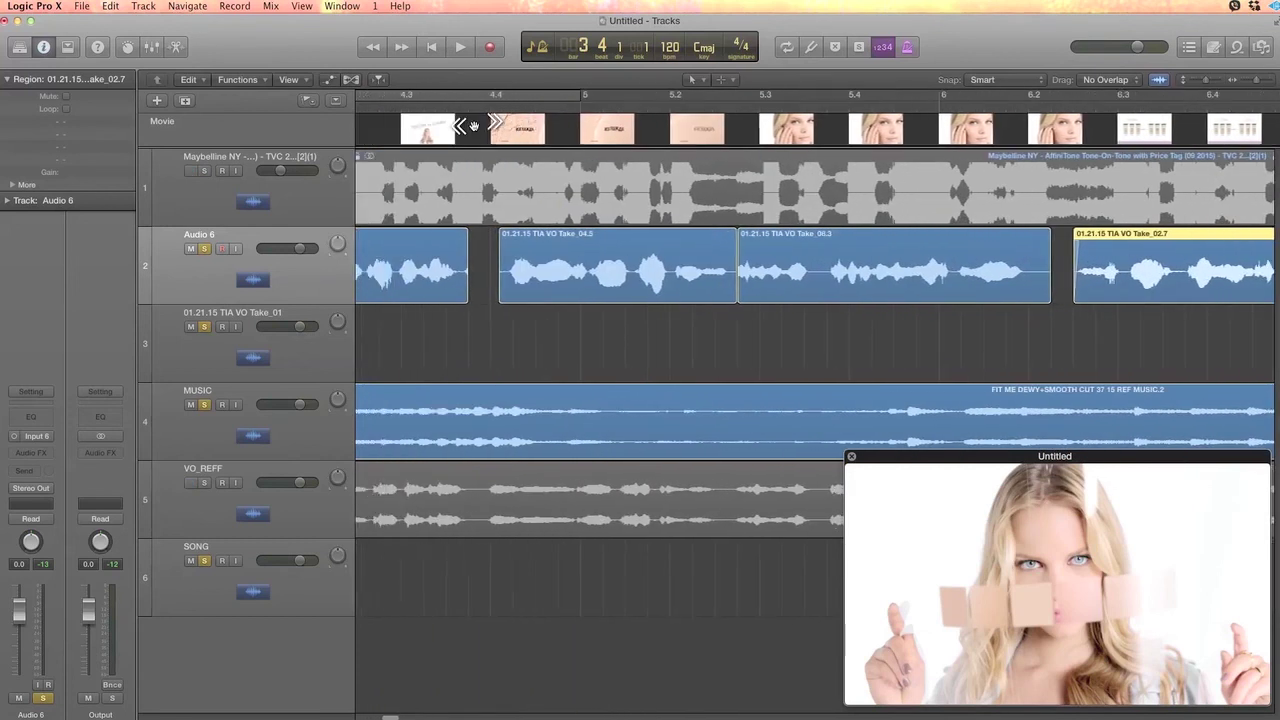
scroll(432, 252, left, 2)
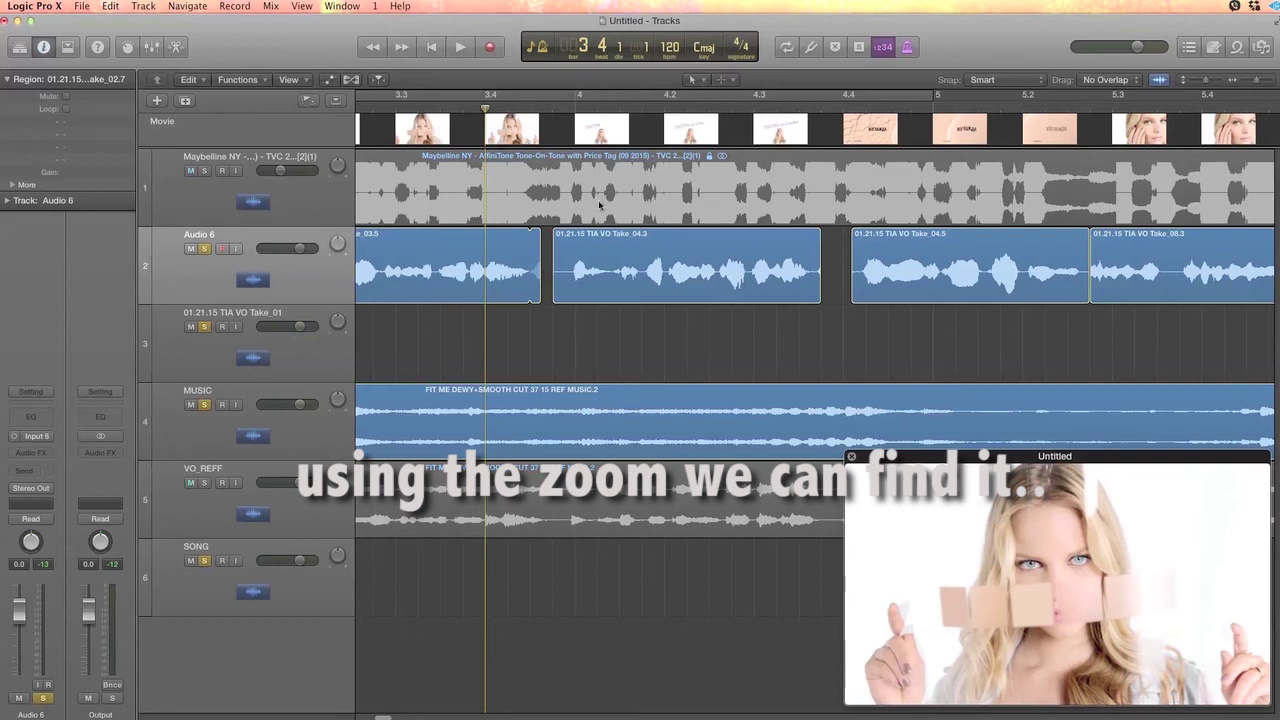
drag(541, 284, 529, 290)
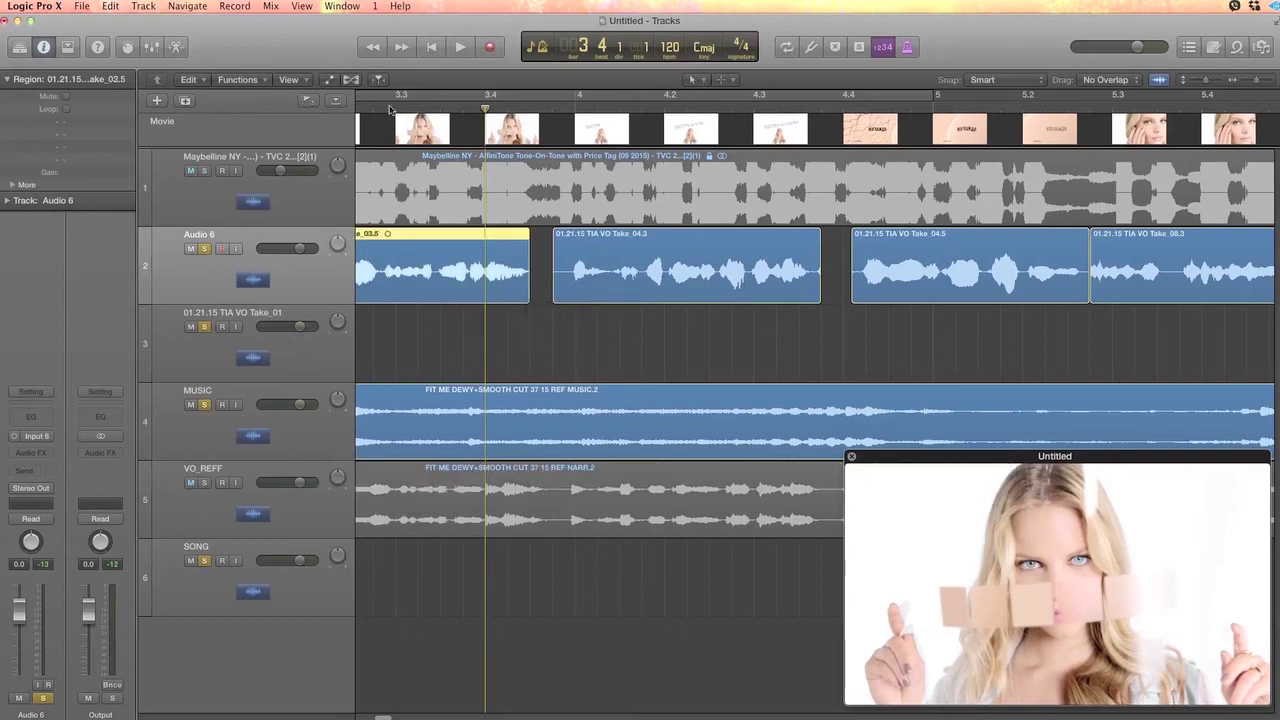
key(space)
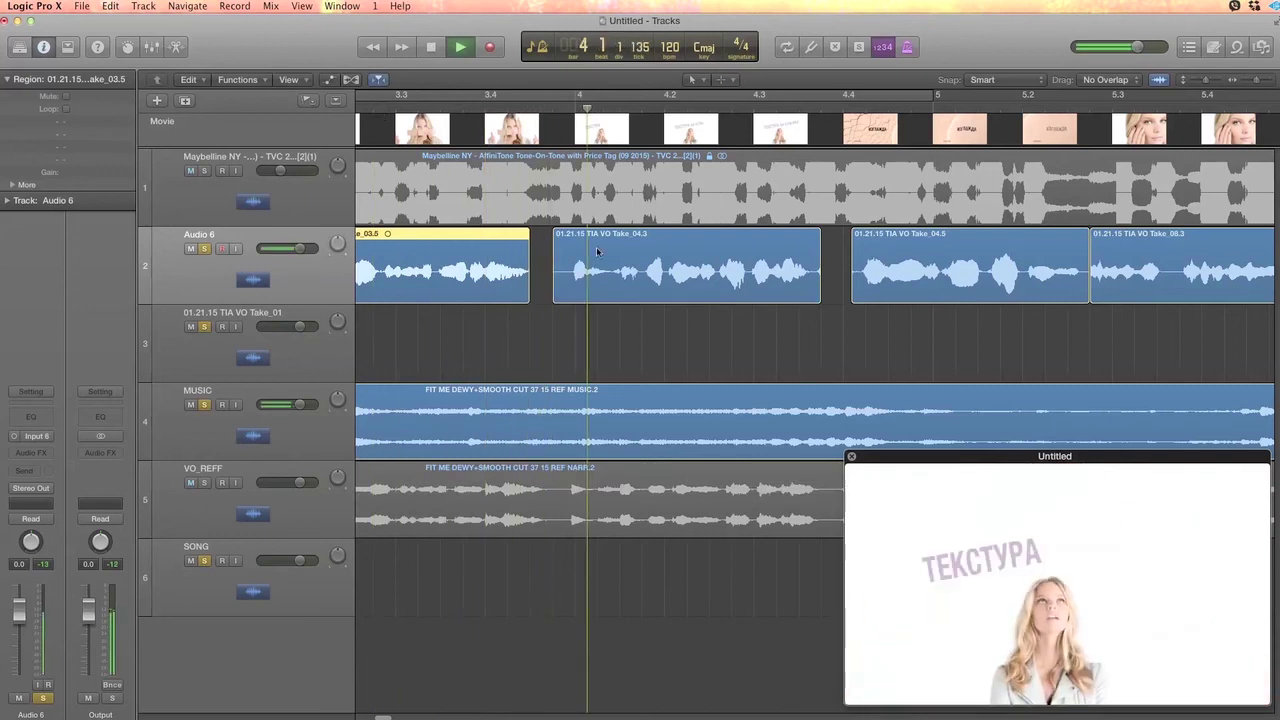
key(space)
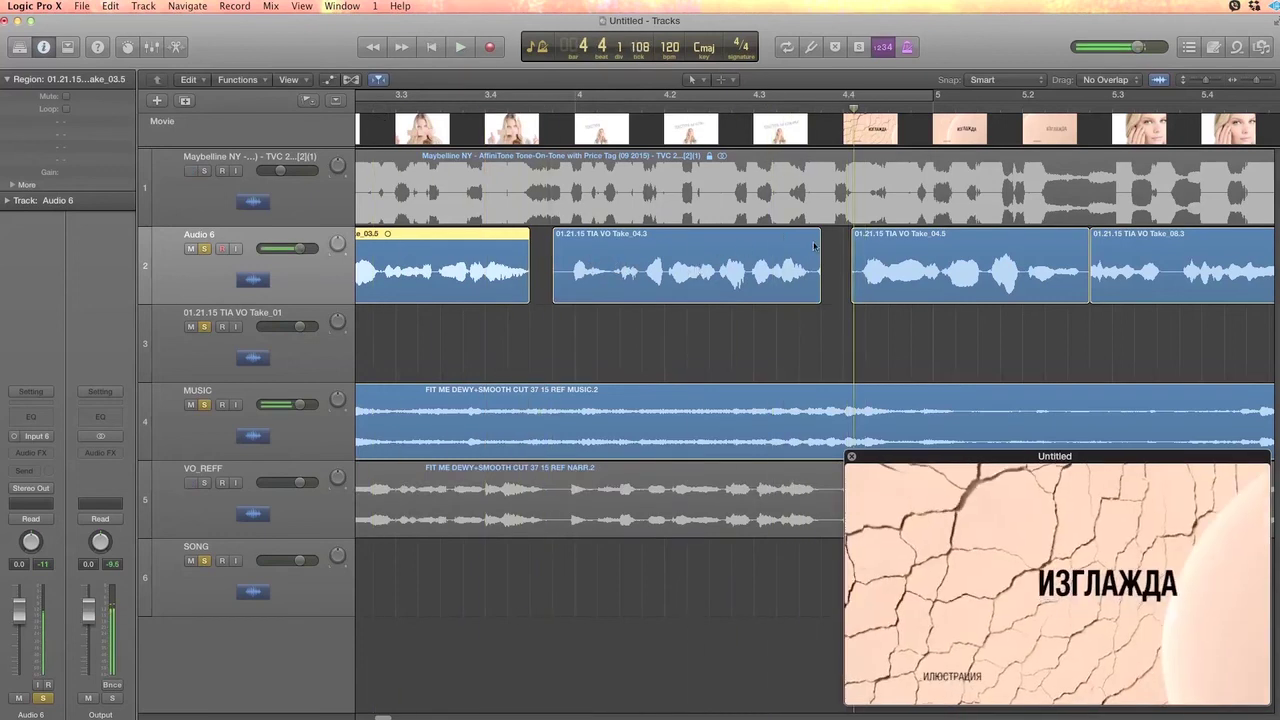
Trim the end of the Take_04.3 region slightly on Audio 6 and play from just before its start.
click(814, 264)
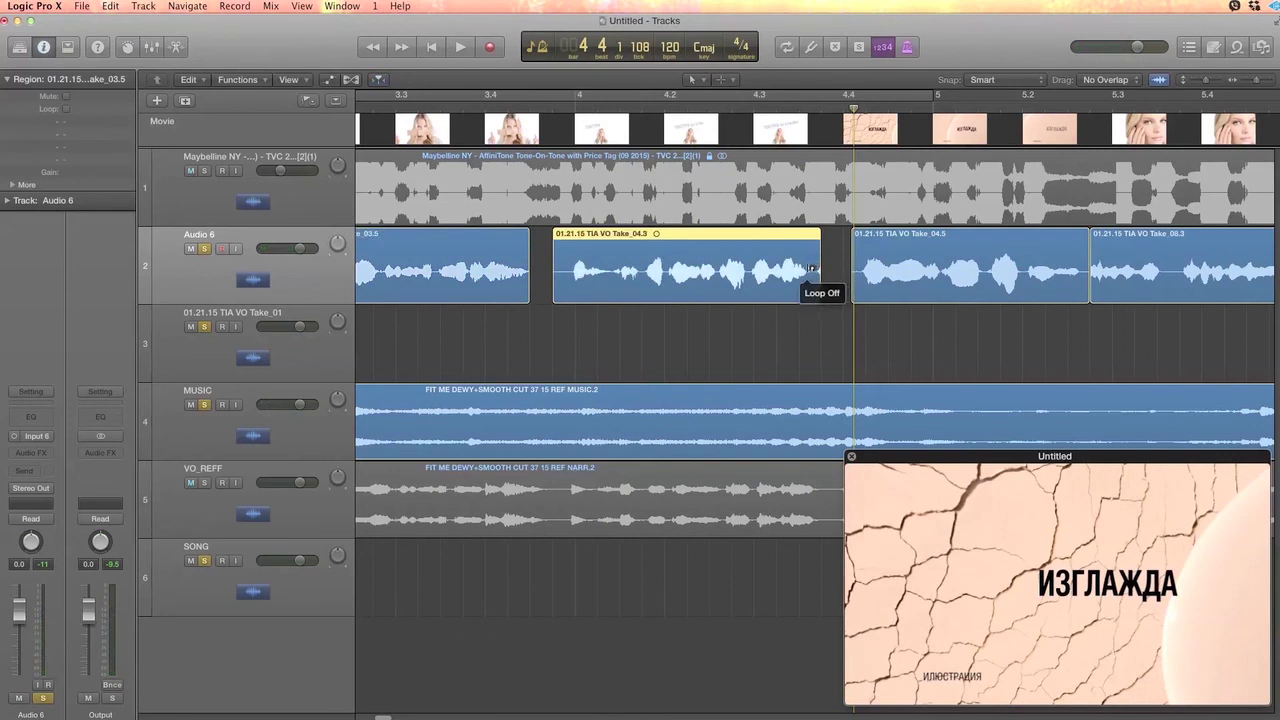
click(814, 279)
drag(814, 279, 809, 279)
click(541, 108)
key(space)
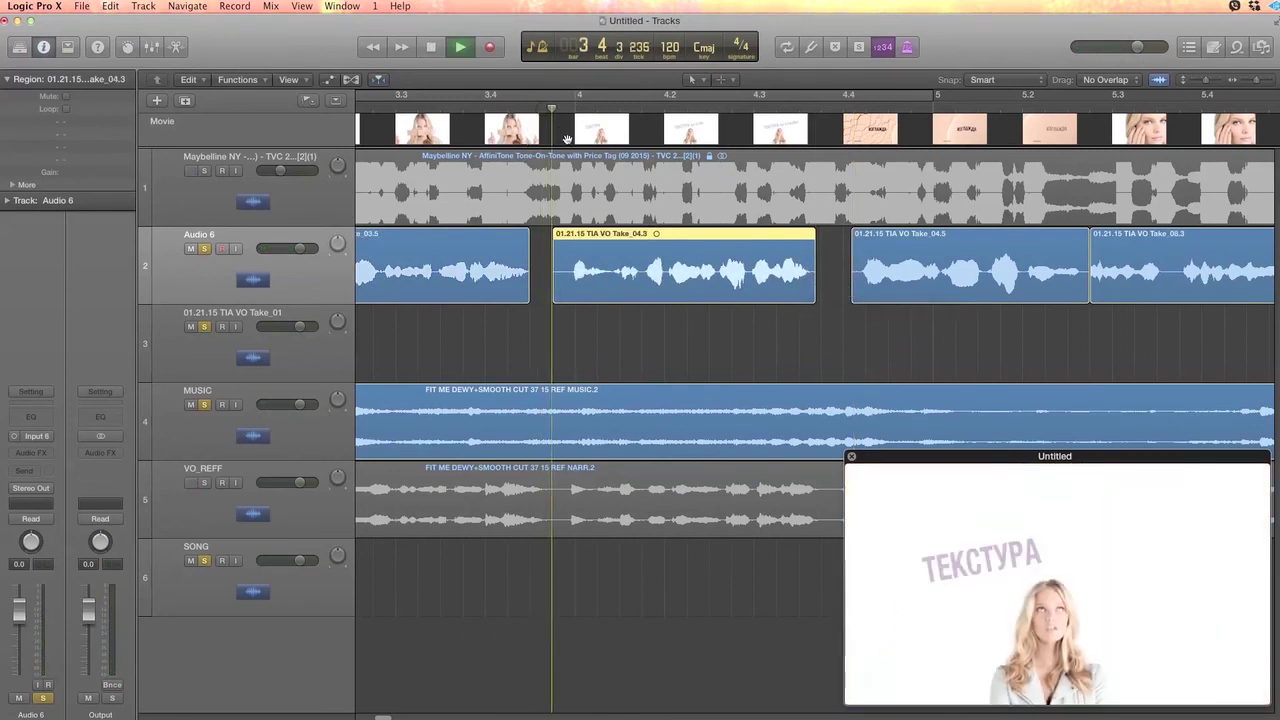
Extend the end of the Take_03.5 region almost to Take_04.3 and play across the edit from bar 3.3.
drag(525, 285, 545, 290)
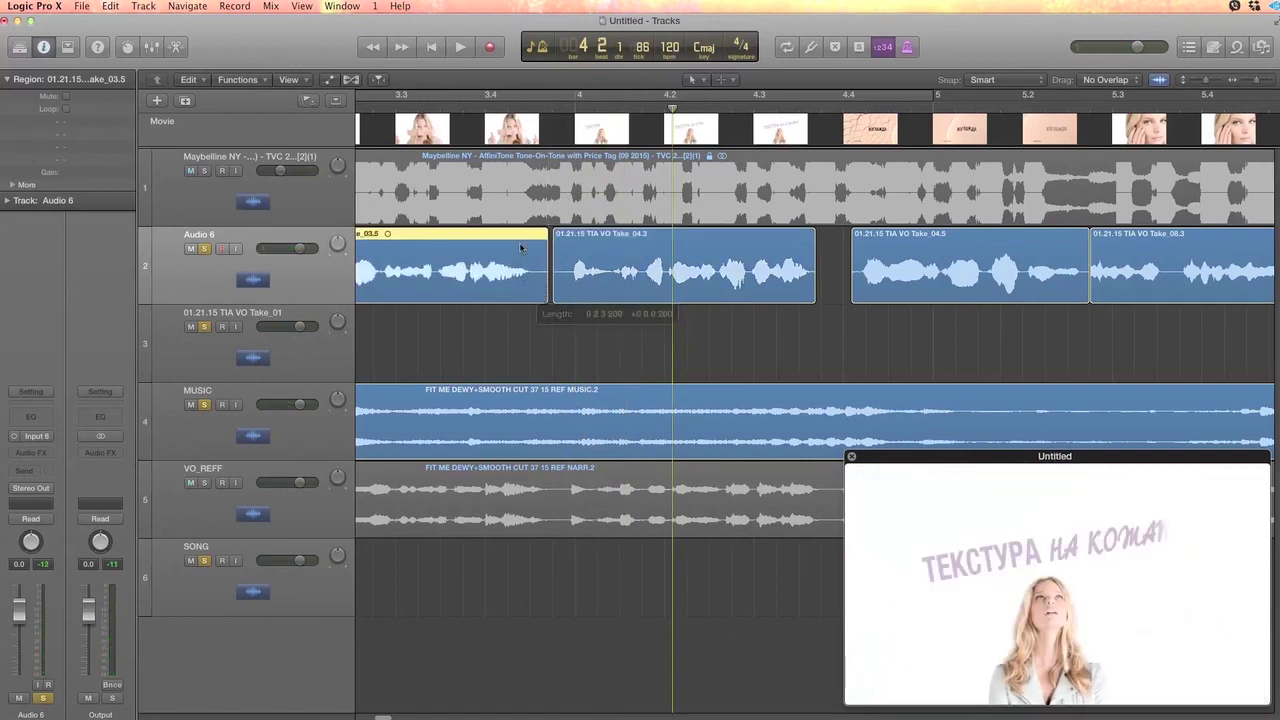
click(393, 107)
key(space)
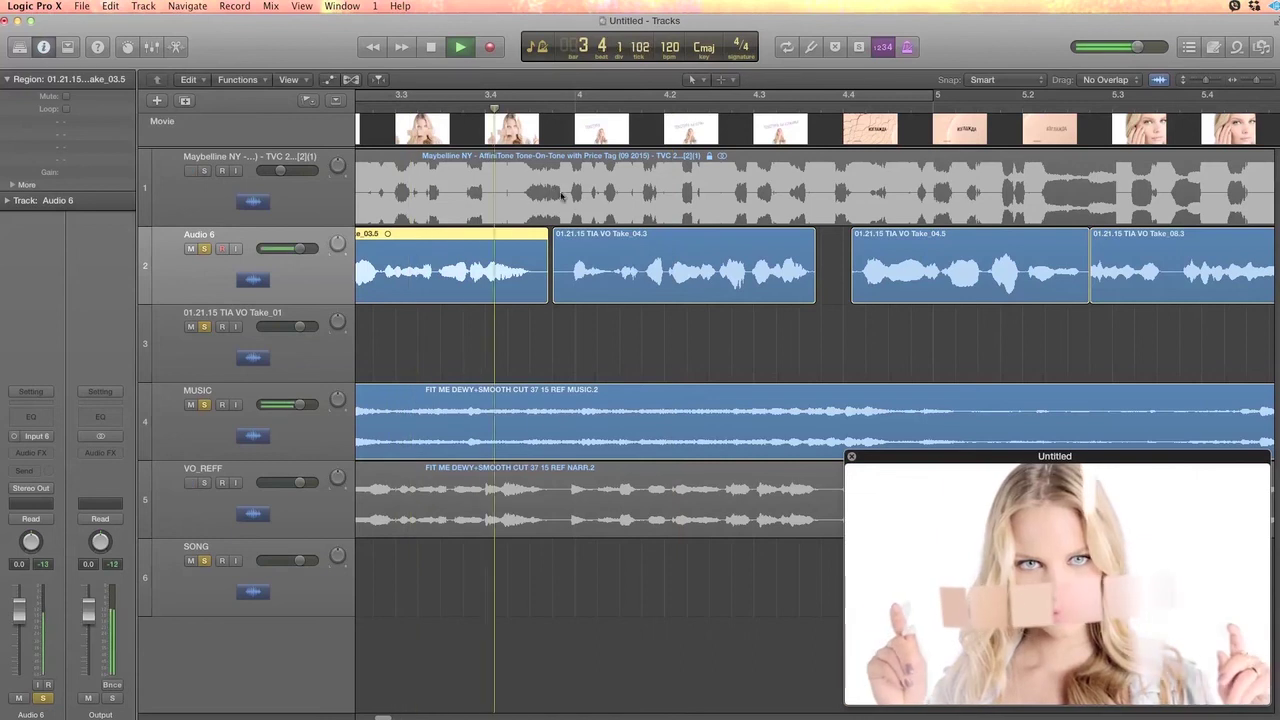
key(space)
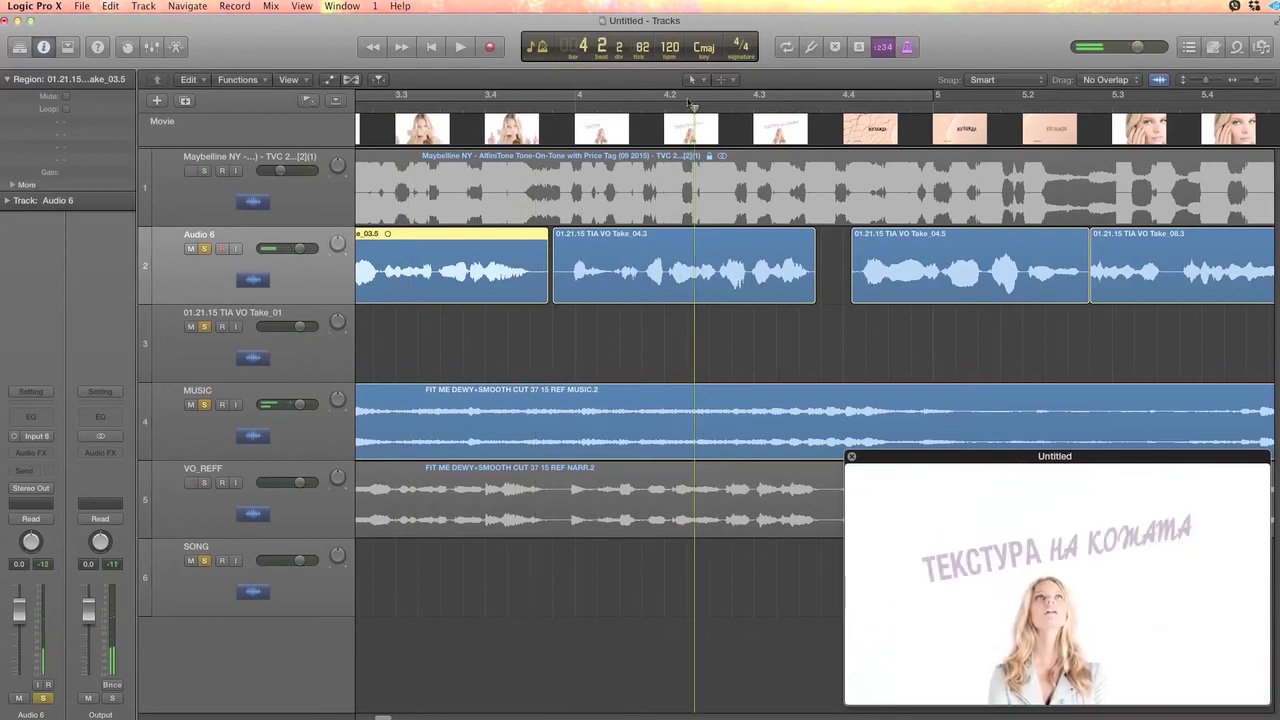
Unsolo MUSIC and use the Fade tool to fade out the end of Take_03.5 and fade in the start of Take_04.3.
click(702, 81)
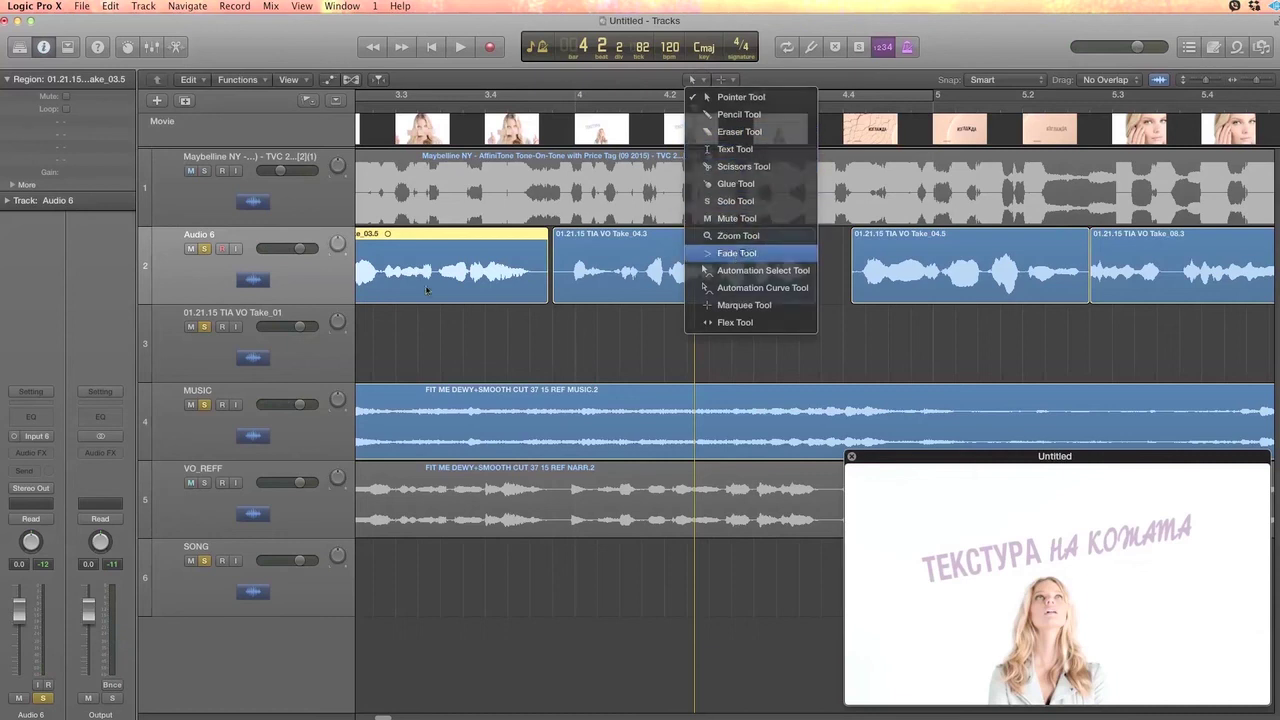
click(737, 253)
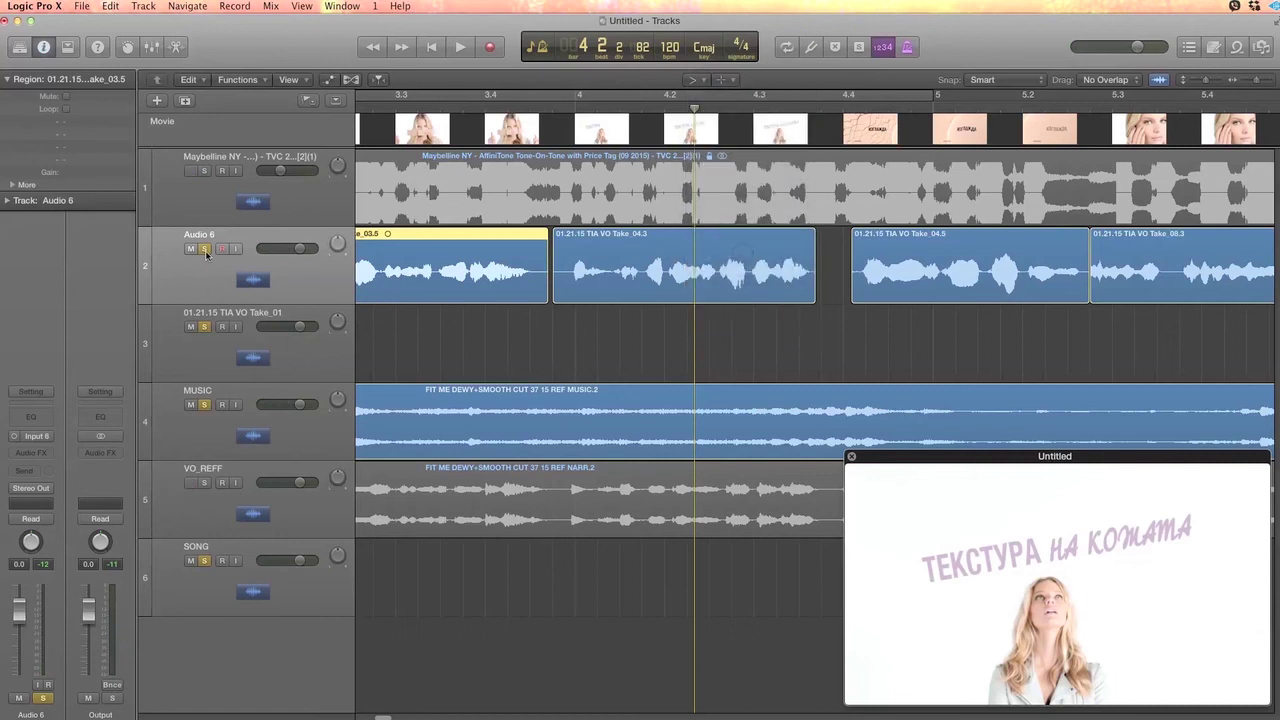
click(205, 405)
click(402, 110)
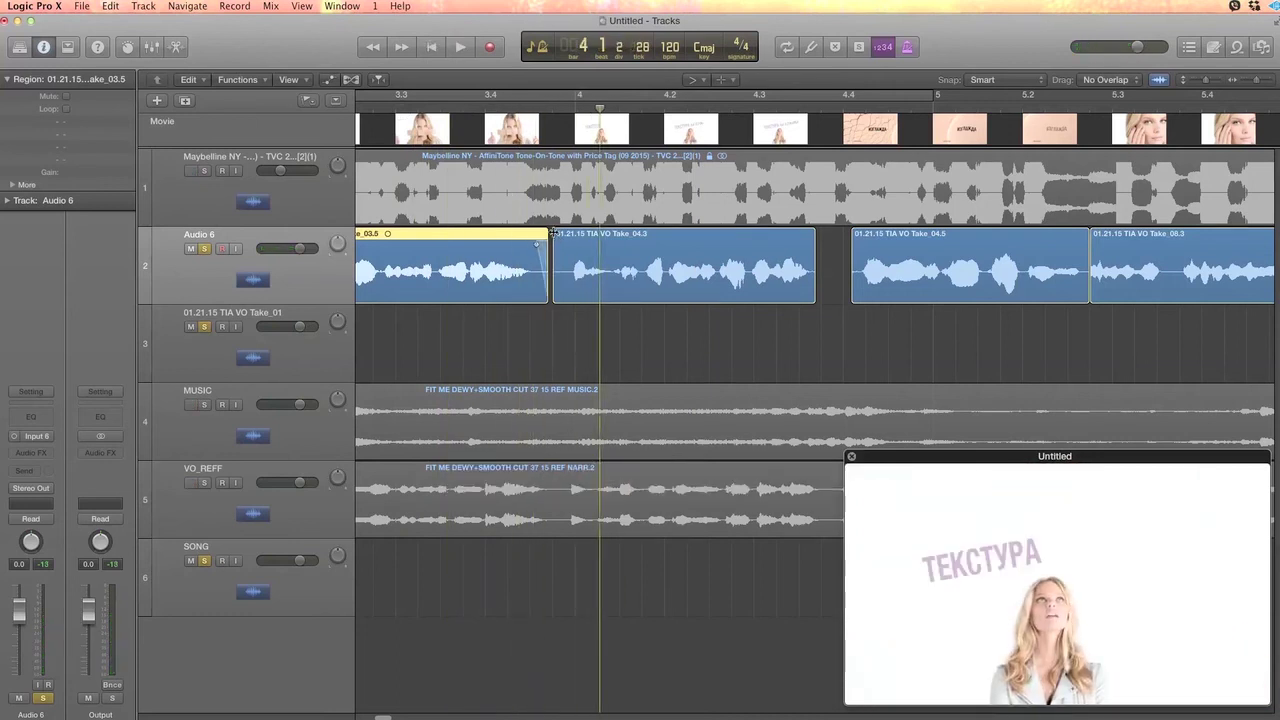
click(556, 234)
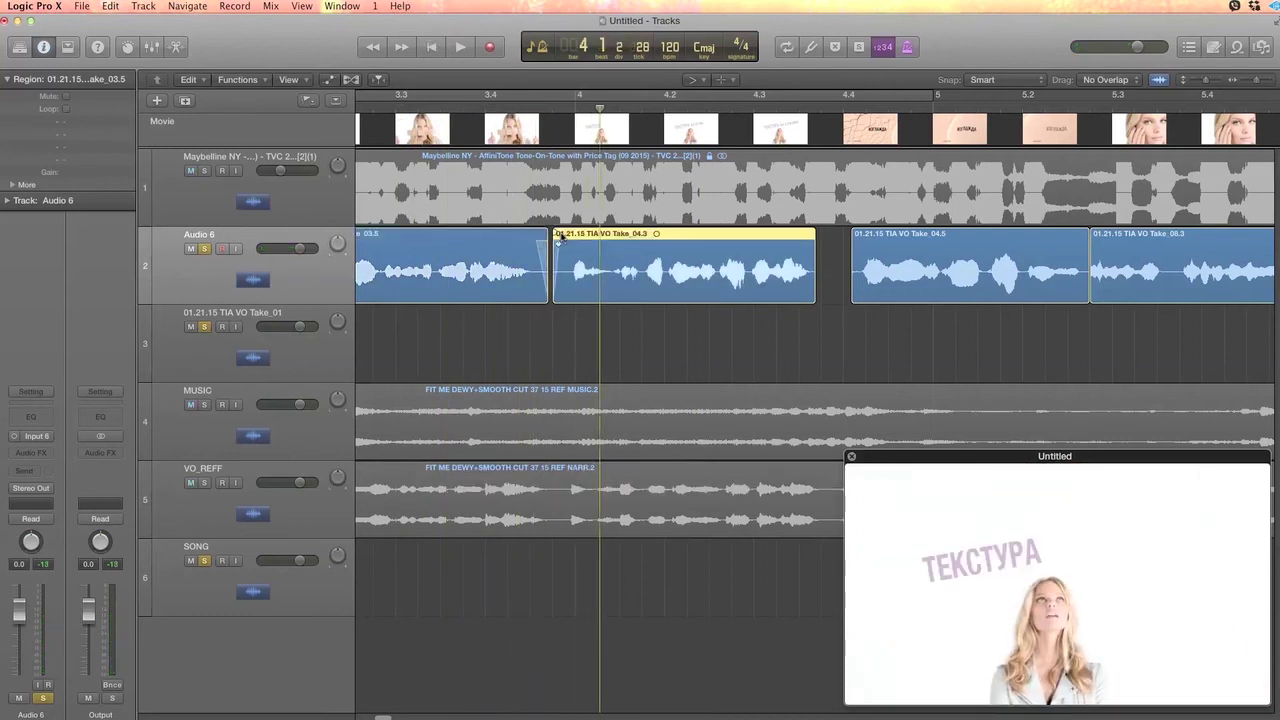
Add short fades to the end of Take_04.3 and the start of Take_04.5, playing the edit through to bar 7.
double_click(444, 107)
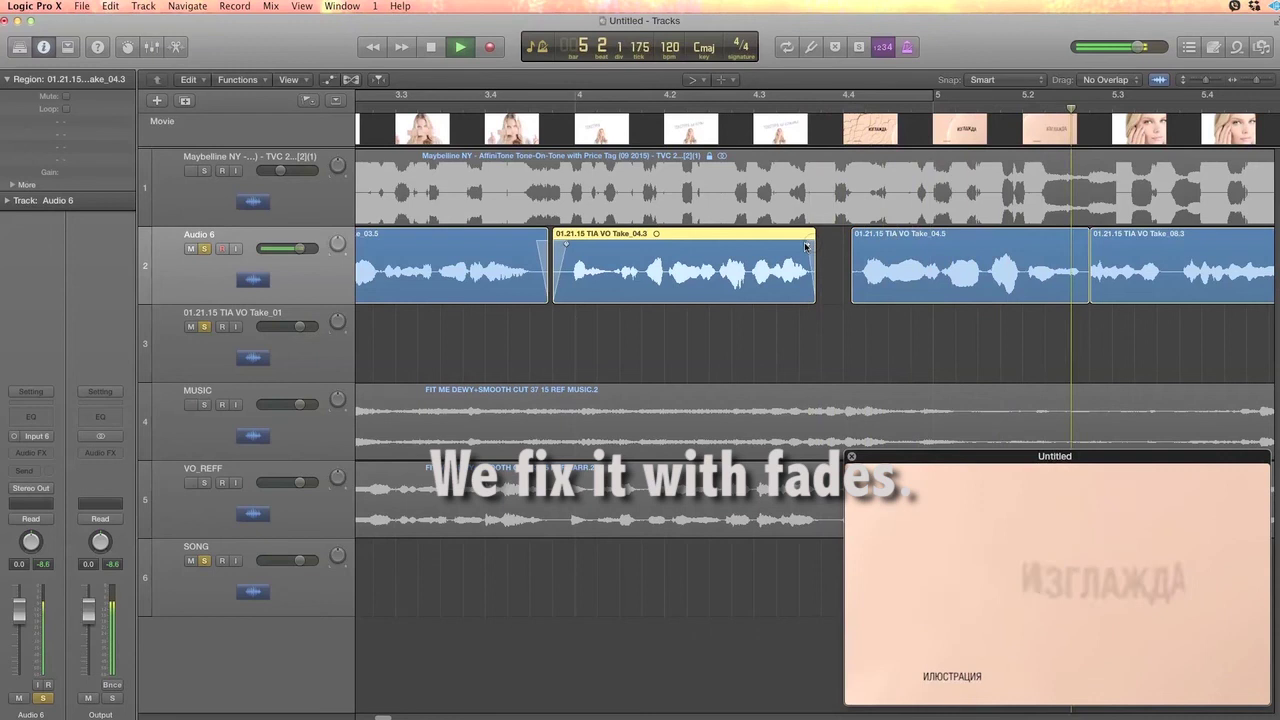
key(space)
click(857, 242)
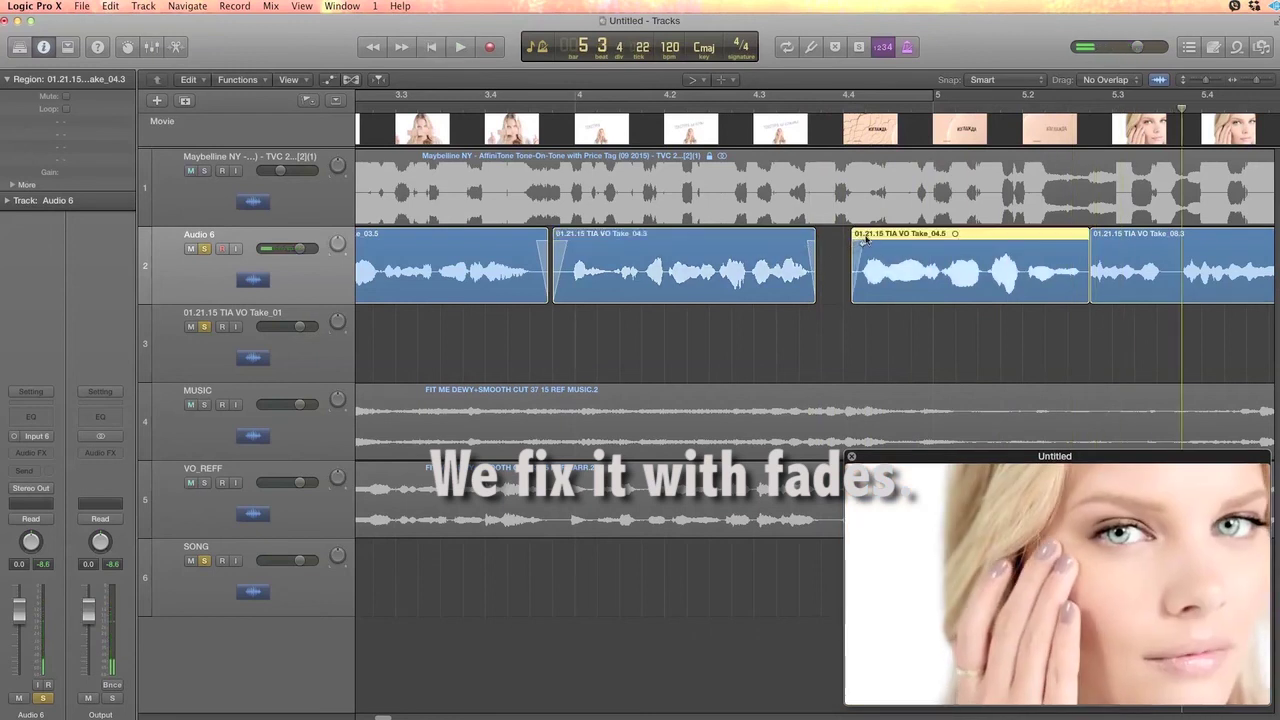
key(space)
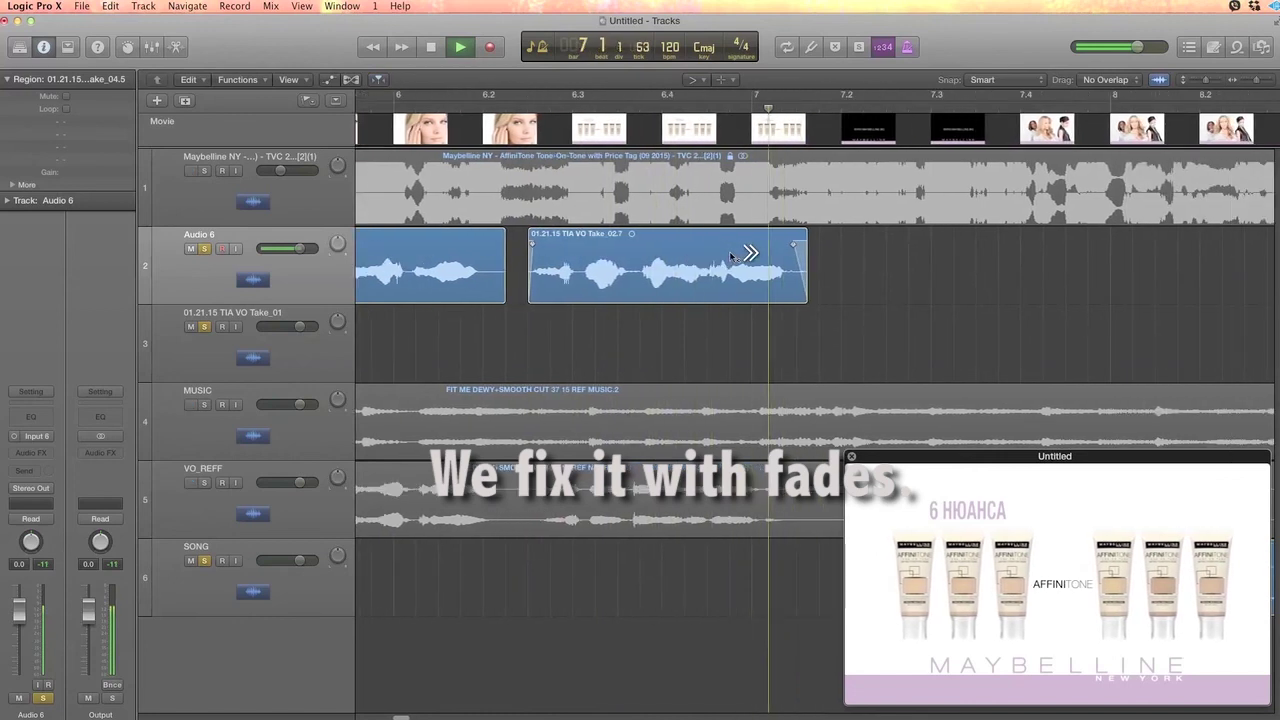
key(space)
Play the commercial's ending from bar 8 and solo the VO_REFF track alongside SONG.
scroll(741, 262, left, 5)
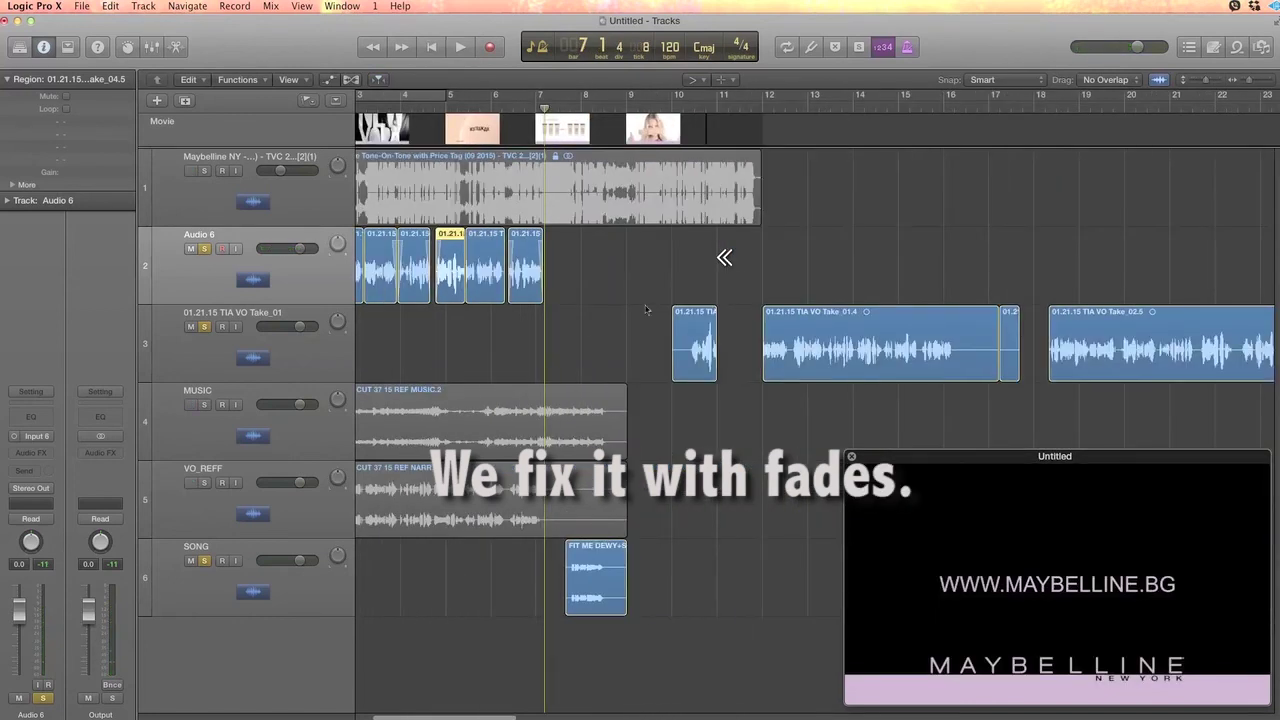
click(573, 107)
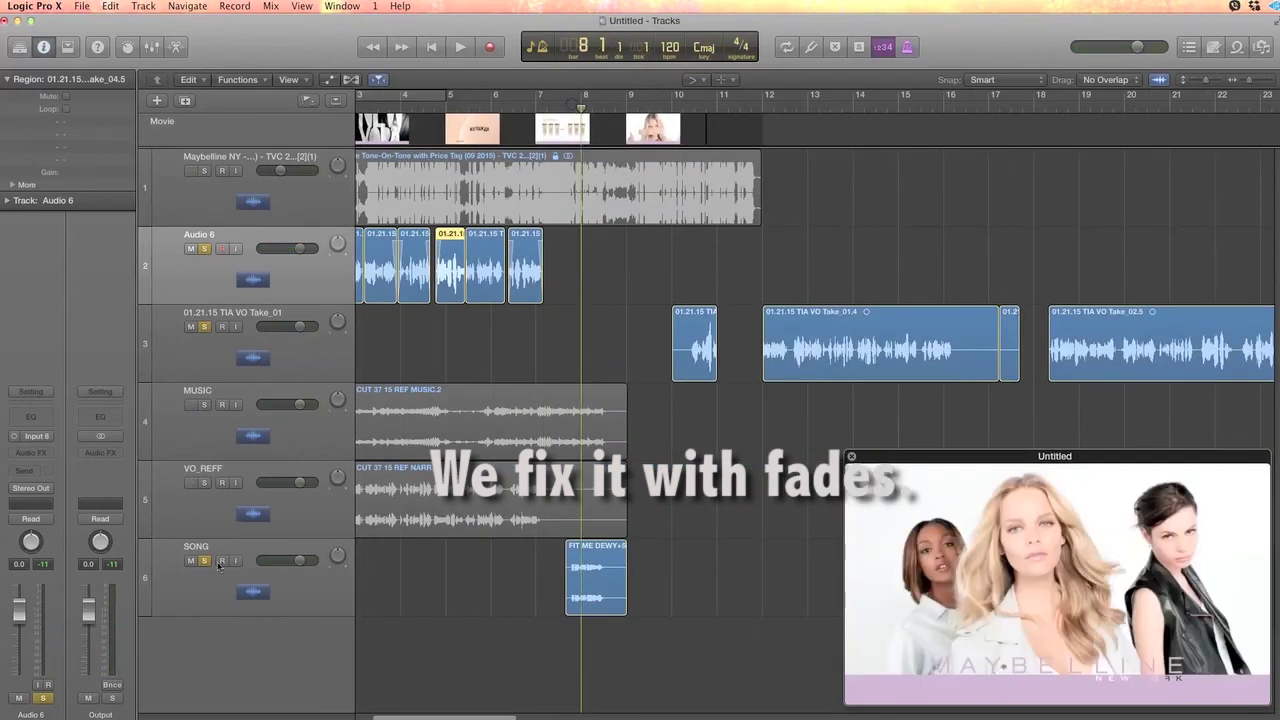
key(space)
click(204, 482)
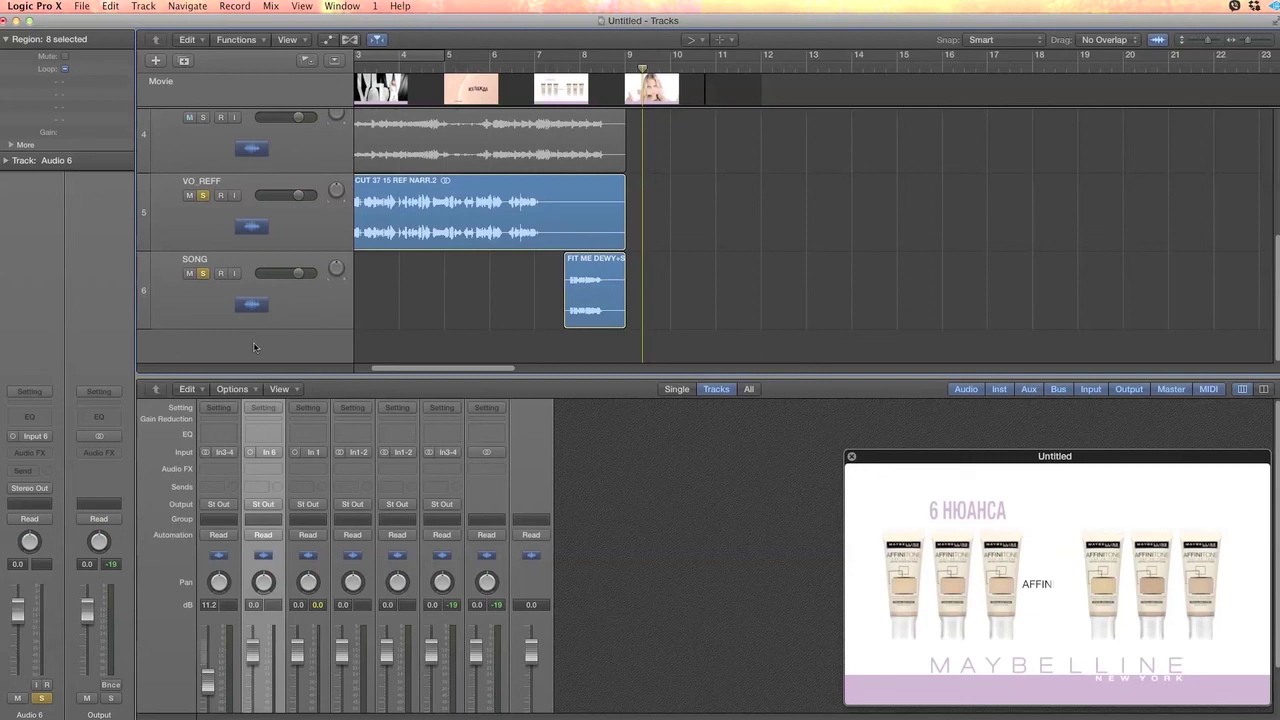
Create a new audio track below SONG for the tag recording, solo it and hide the mixer.
double_click(254, 347)
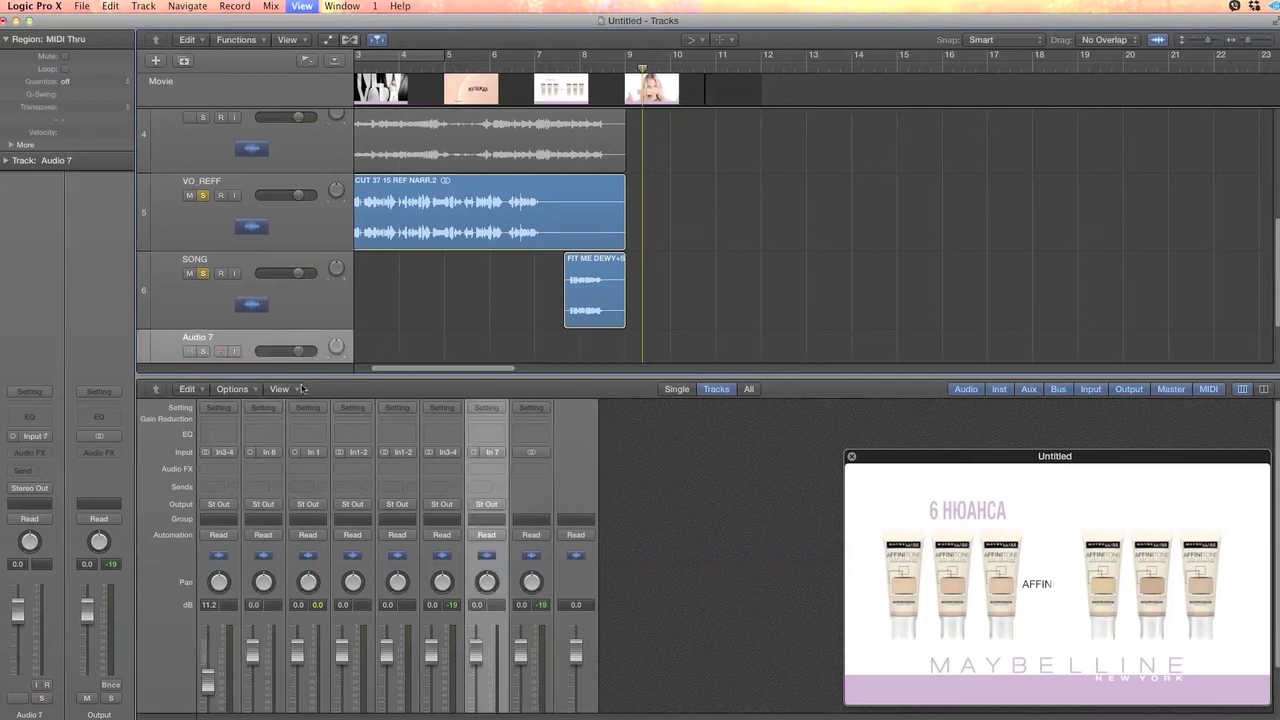
key(x)
click(264, 652)
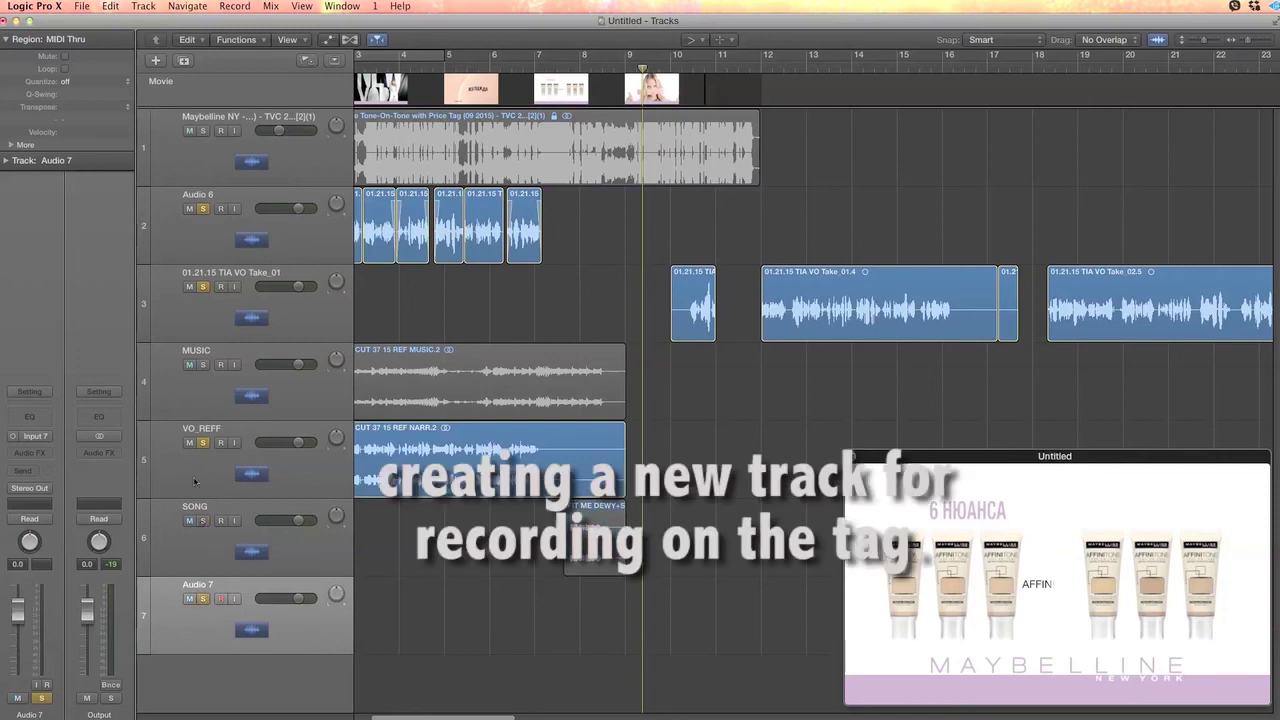
Turn off solo on the VO_REFF, VO Take_01 and Audio 6 tracks.
click(203, 444)
click(203, 287)
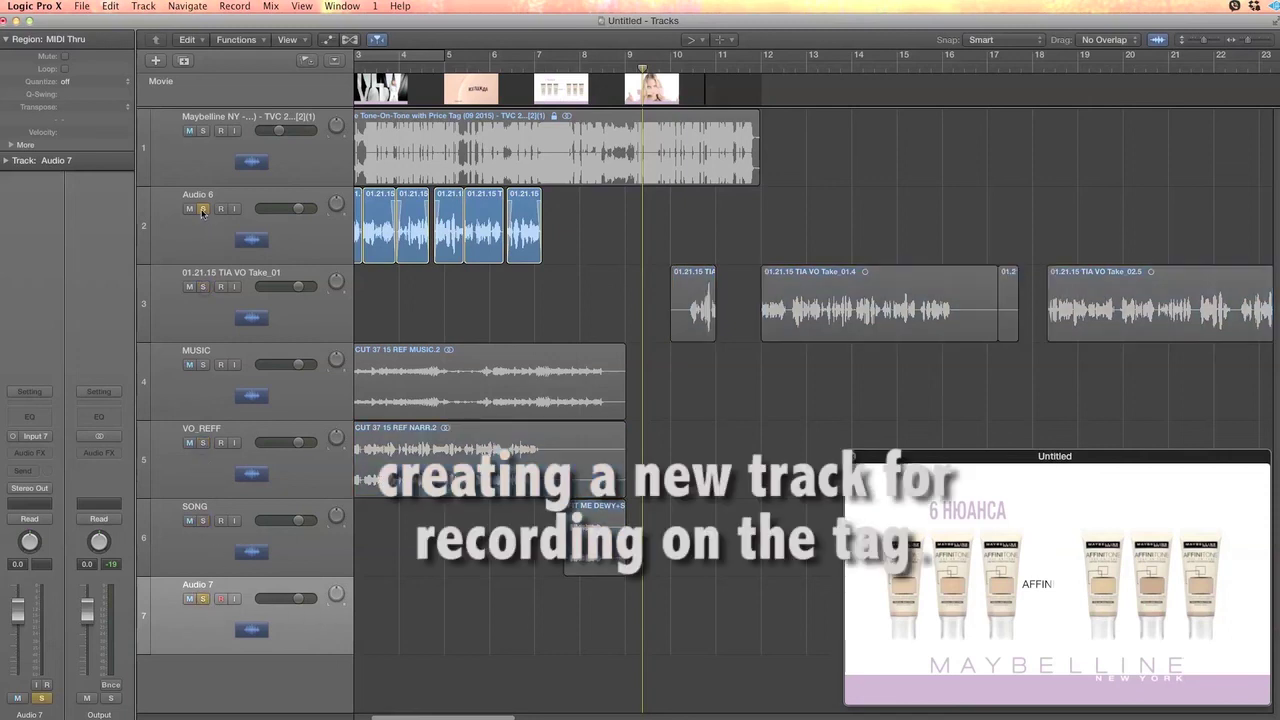
click(203, 209)
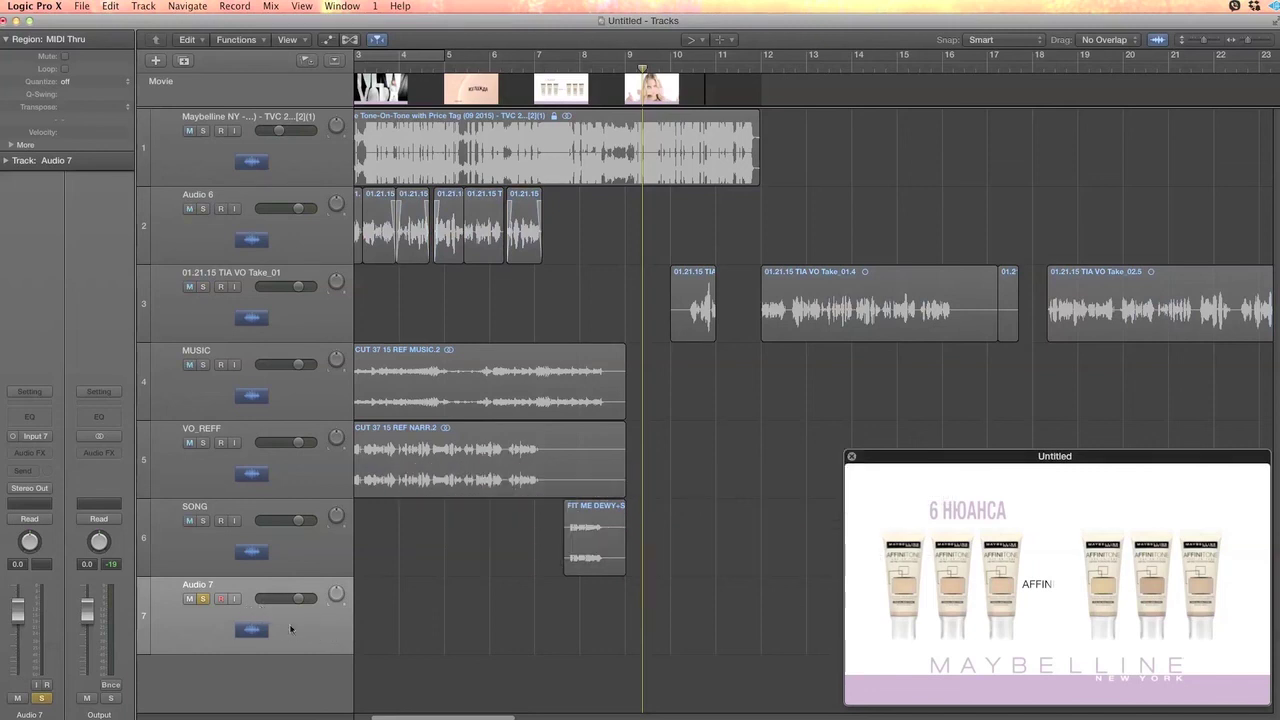
Show the mixer and rename the Audio 7 channel to "recording".
key(x)
scroll(508, 645, down, 3)
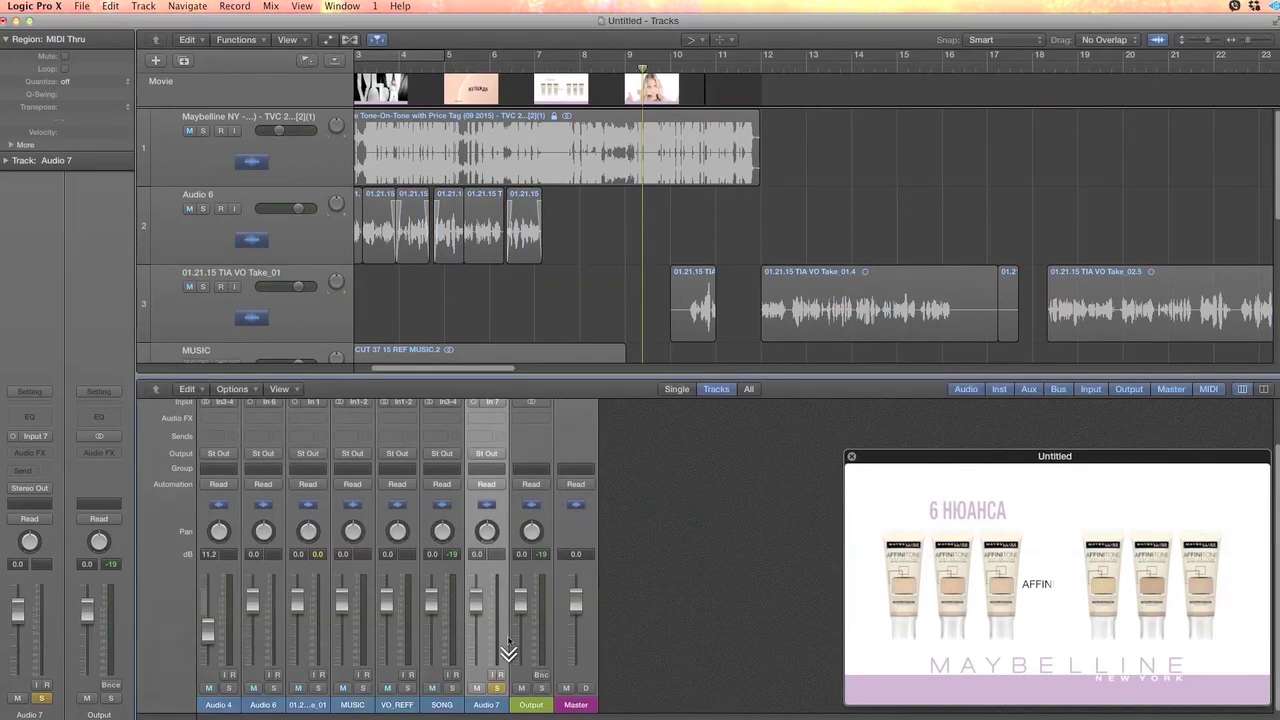
double_click(485, 710)
text(recording)
key(Return)
Set the input of the recording channel strip to Input 1.
scroll(540, 560, up, 2)
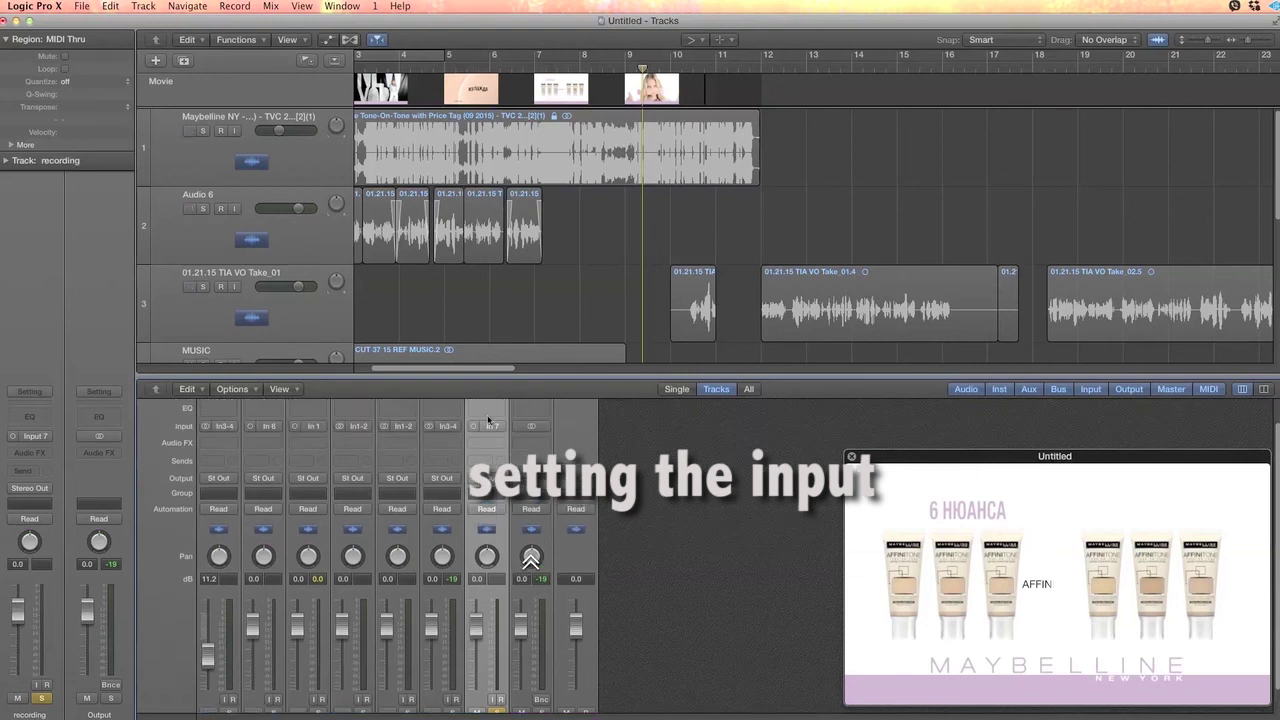
click(491, 427)
mouse_move(530, 462)
click(576, 469)
scroll(560, 585, down, 2)
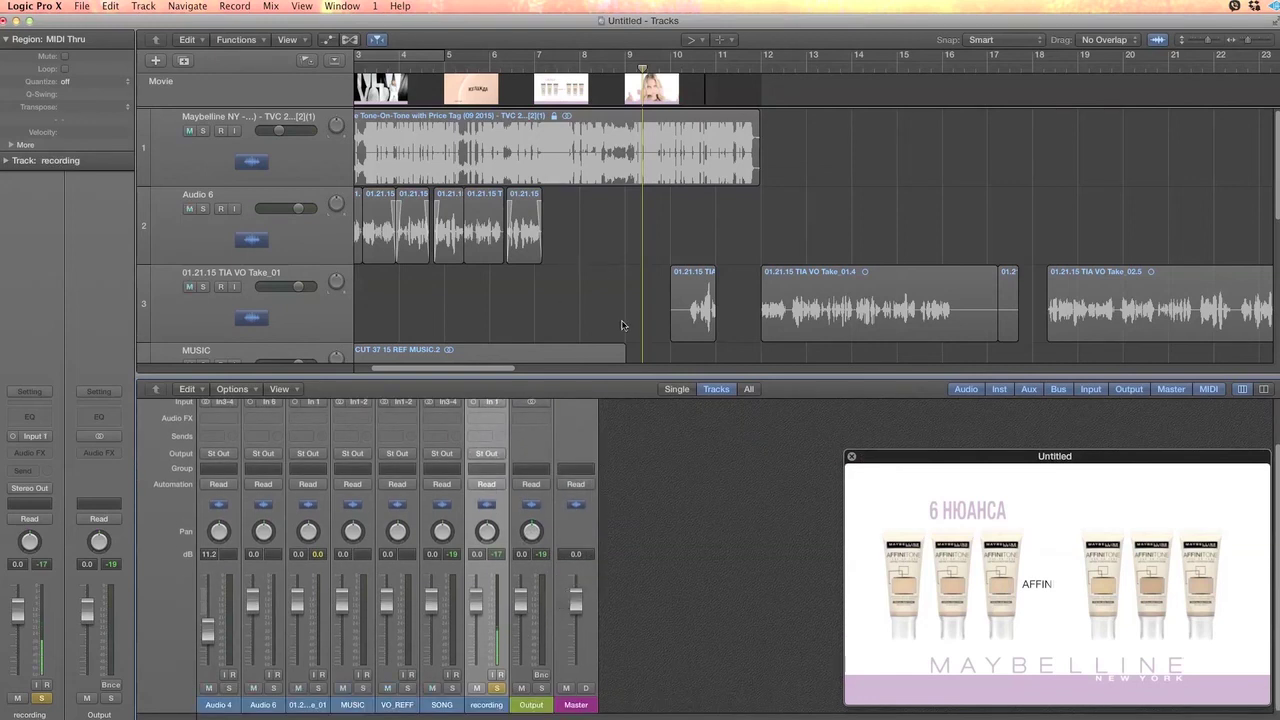
Bring the recording track into view and move the Affiniton script window in Word clear of the track headers and mixer.
scroll(640, 335, down, 5)
scroll(450, 280, down, 1)
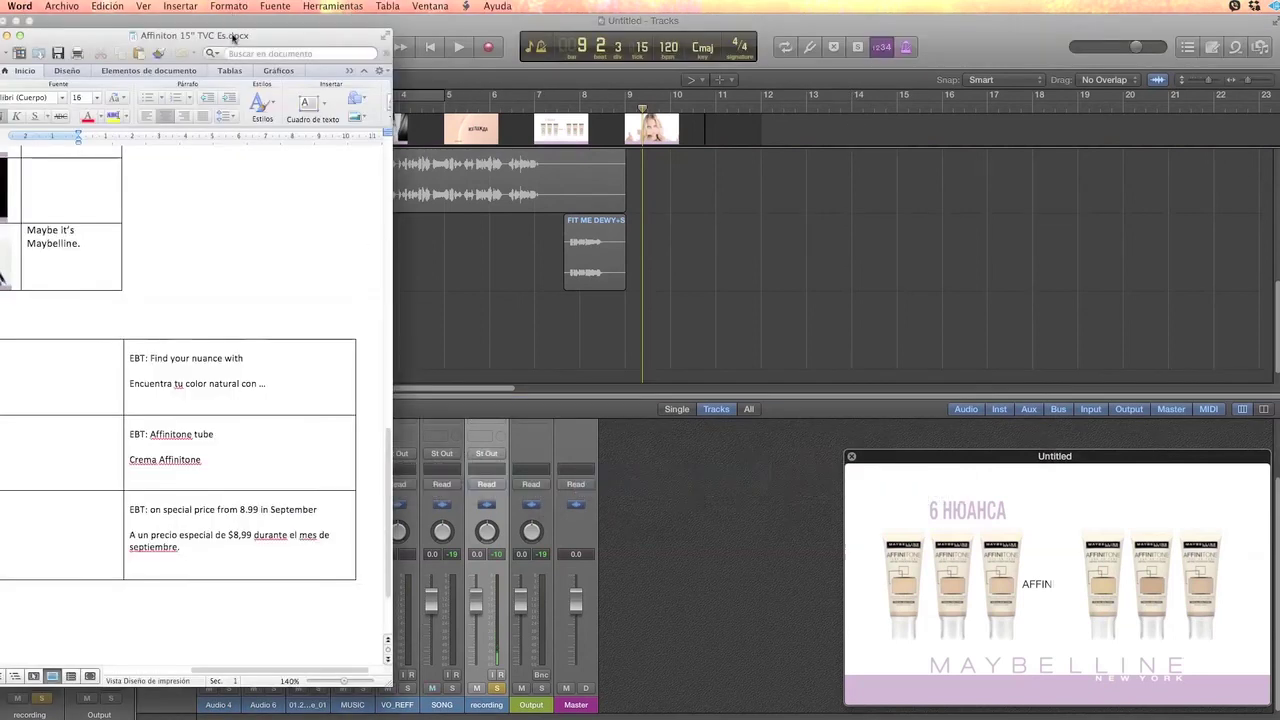
drag(233, 37, 1081, 46)
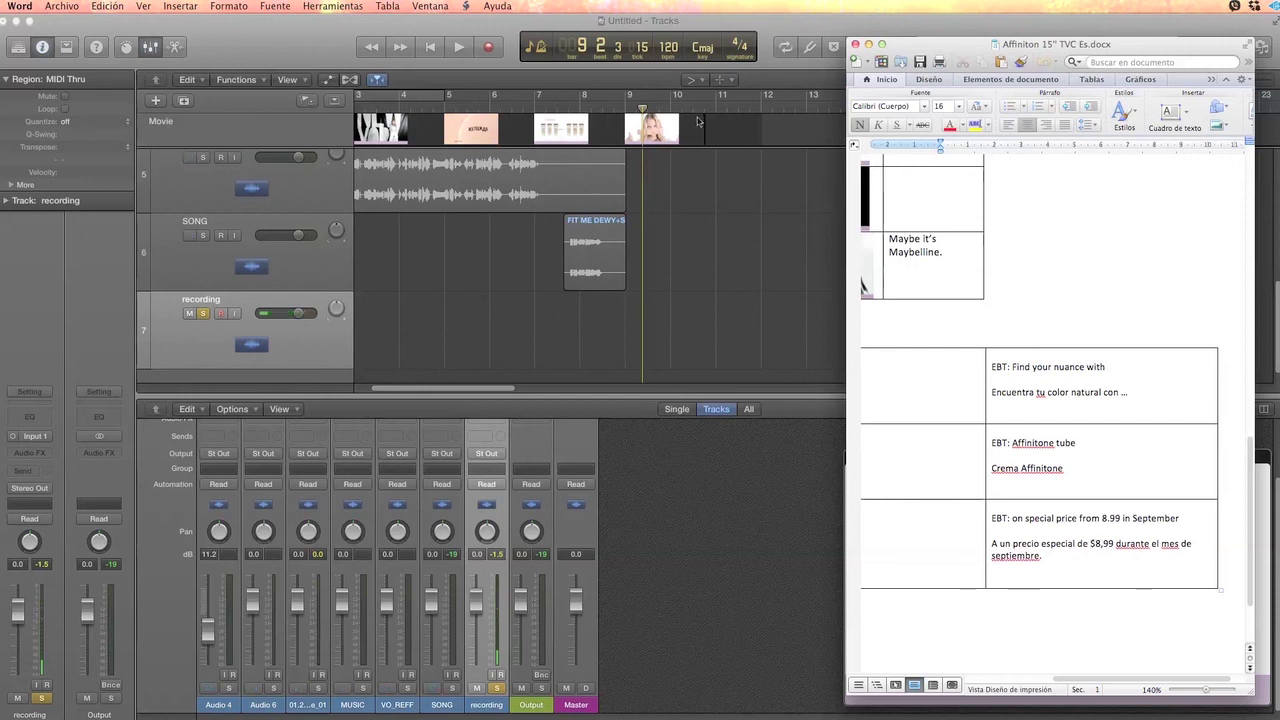
Try to record the tag on the recording track with the Word script in view, and stop the transport.
click(484, 49)
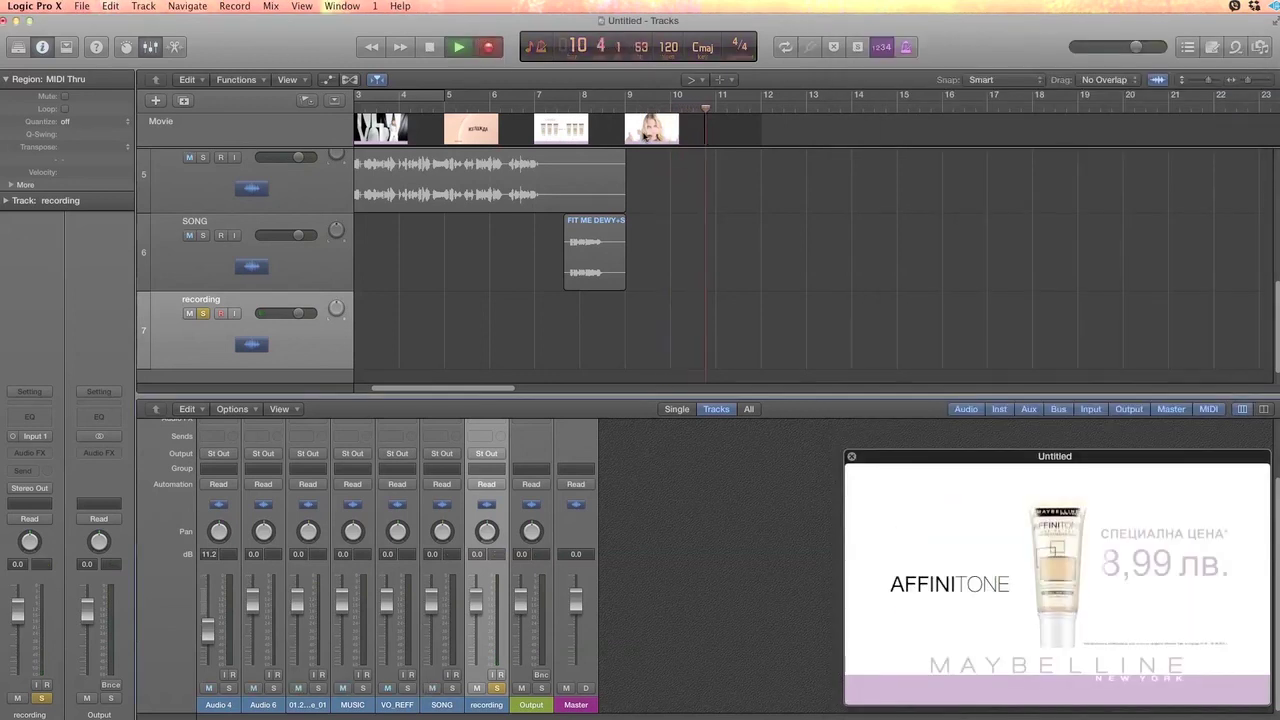
key(super+Tab)
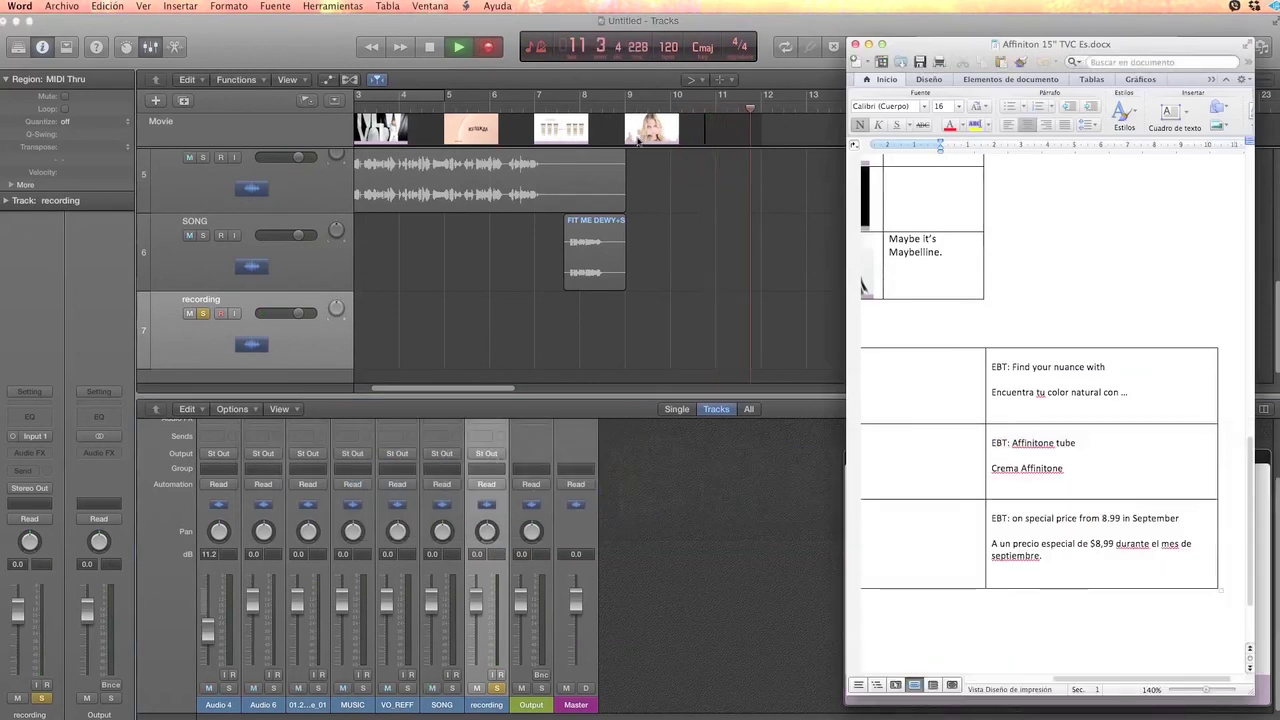
scroll(674, 288, down, 1)
scroll(674, 288, up, 2)
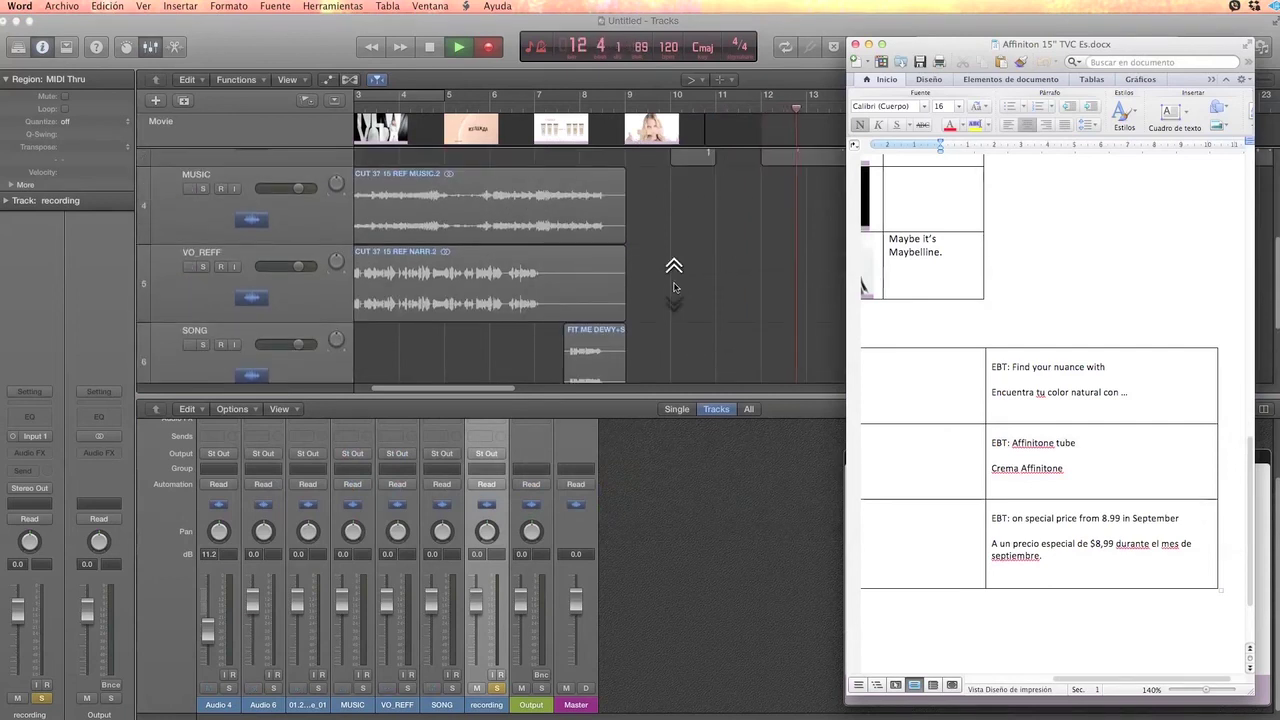
scroll(674, 287, up, 5)
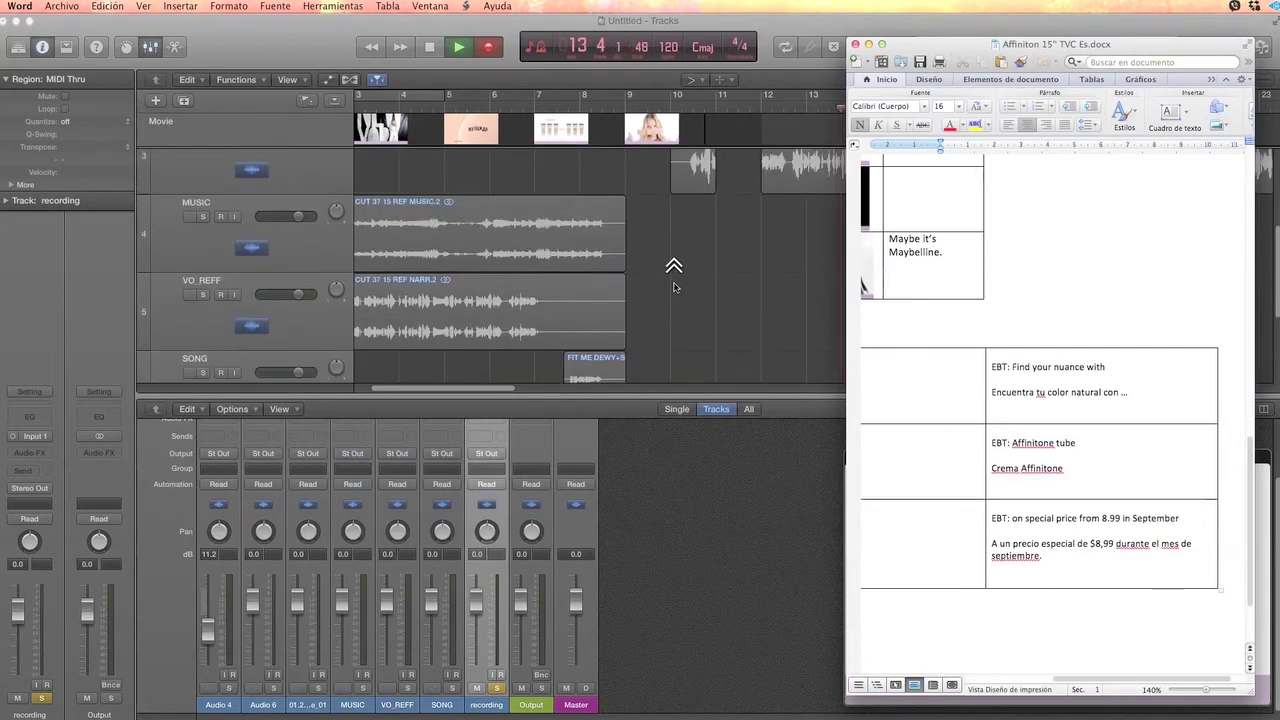
scroll(674, 287, down, 6)
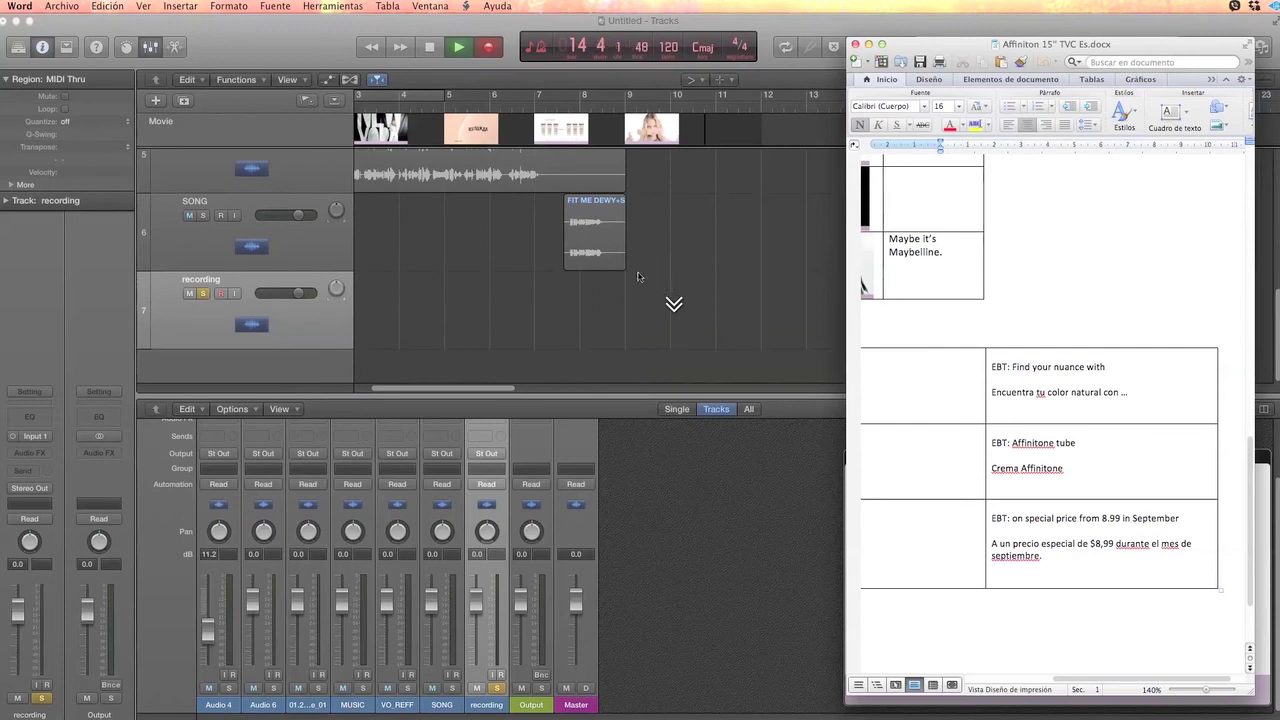
click(436, 50)
click(433, 48)
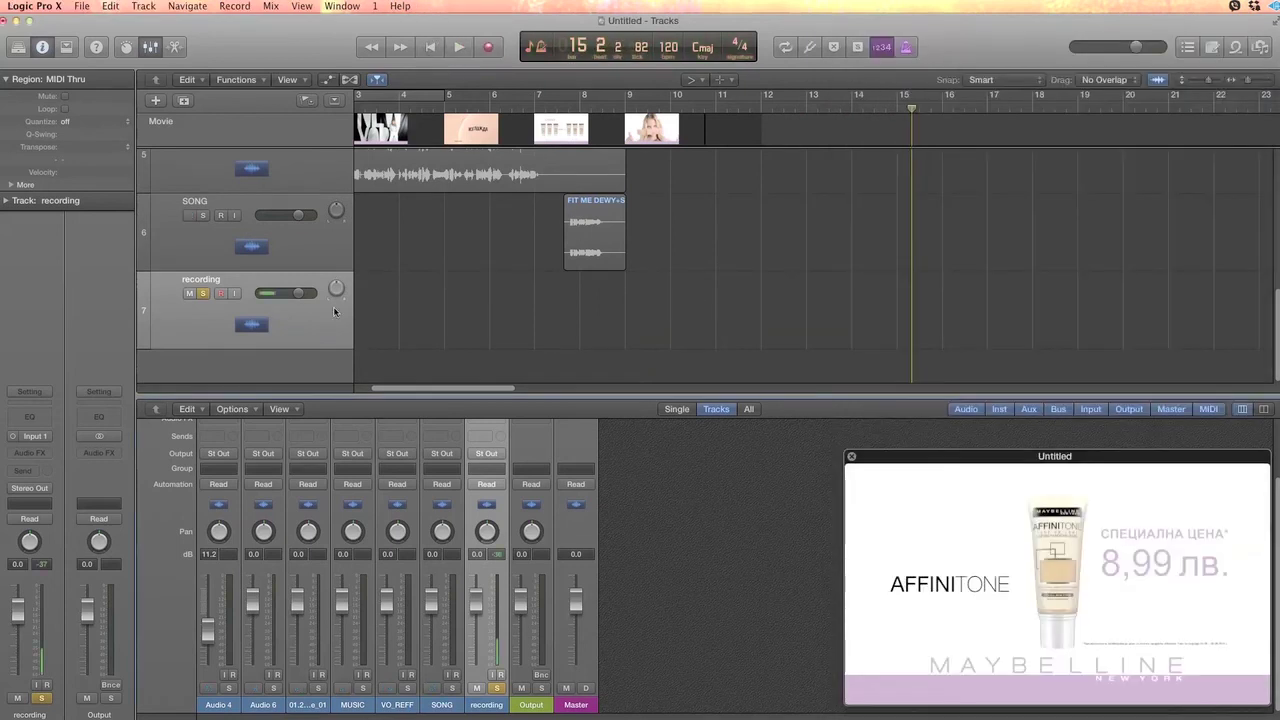
Record tag takes on the recording track from about bar 12 to bar 36, with the Word script in view.
click(736, 108)
click(486, 47)
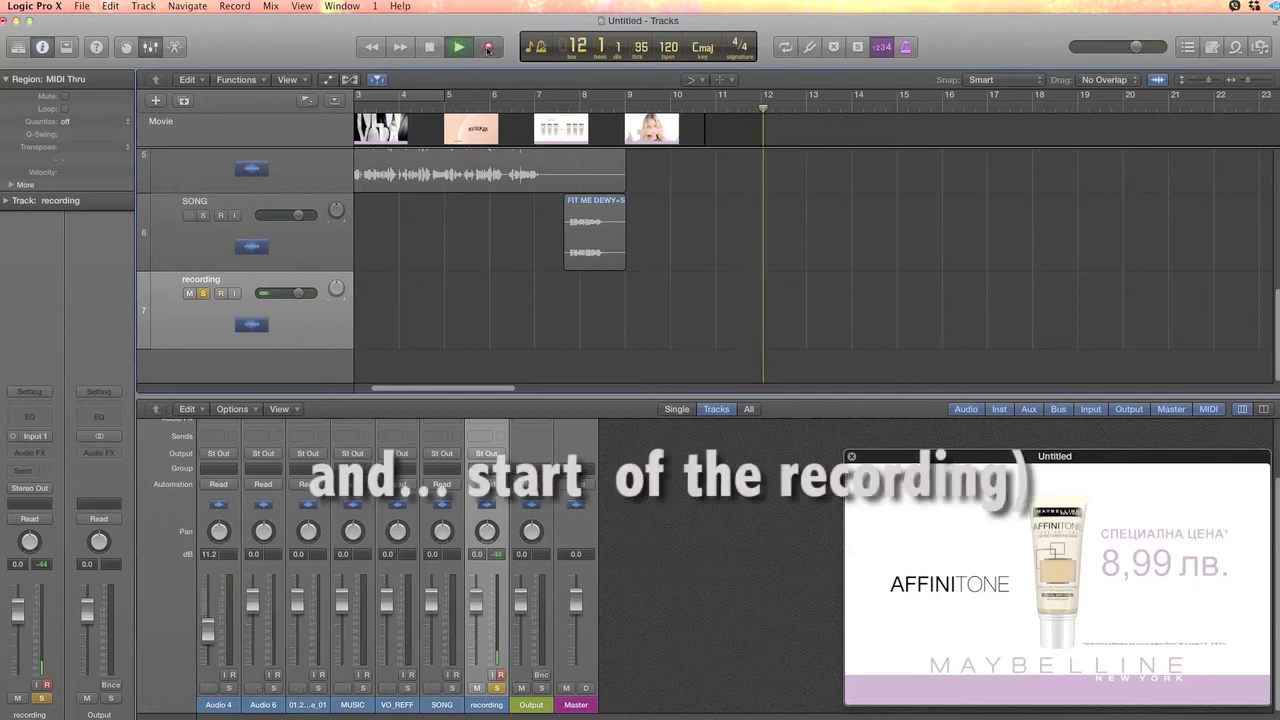
key(super+Tab)
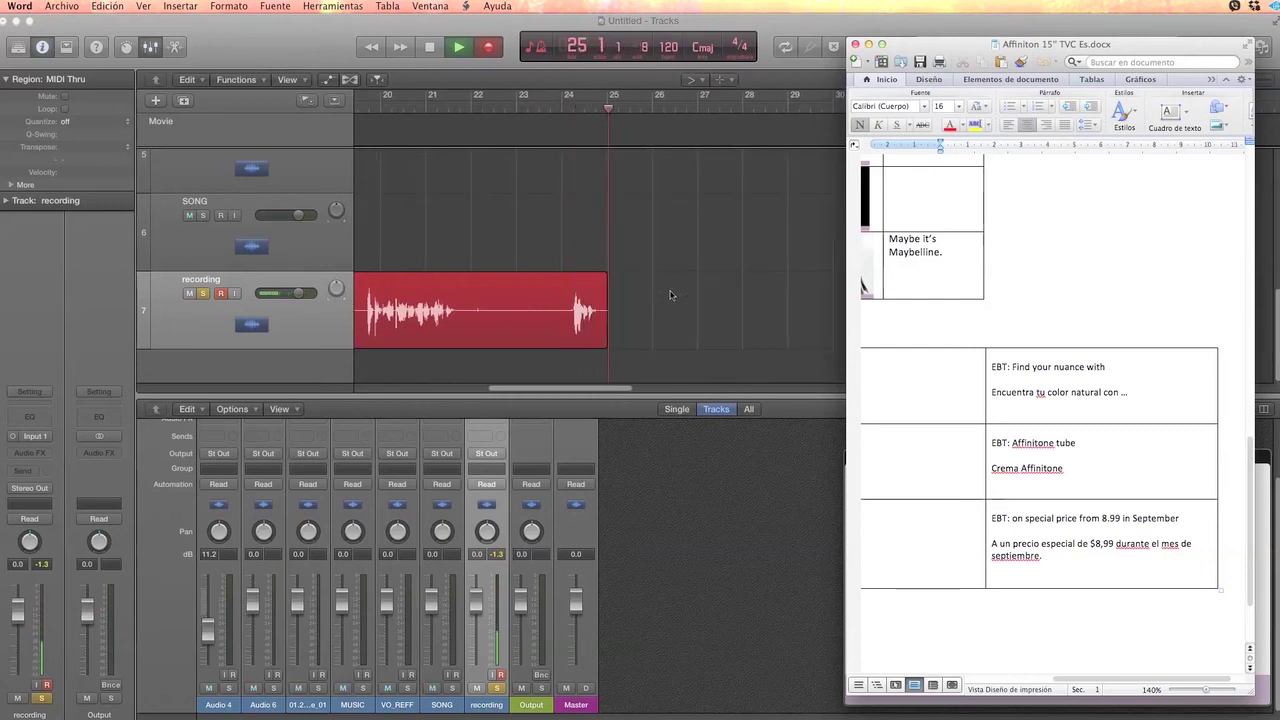
scroll(670, 295, right, 5)
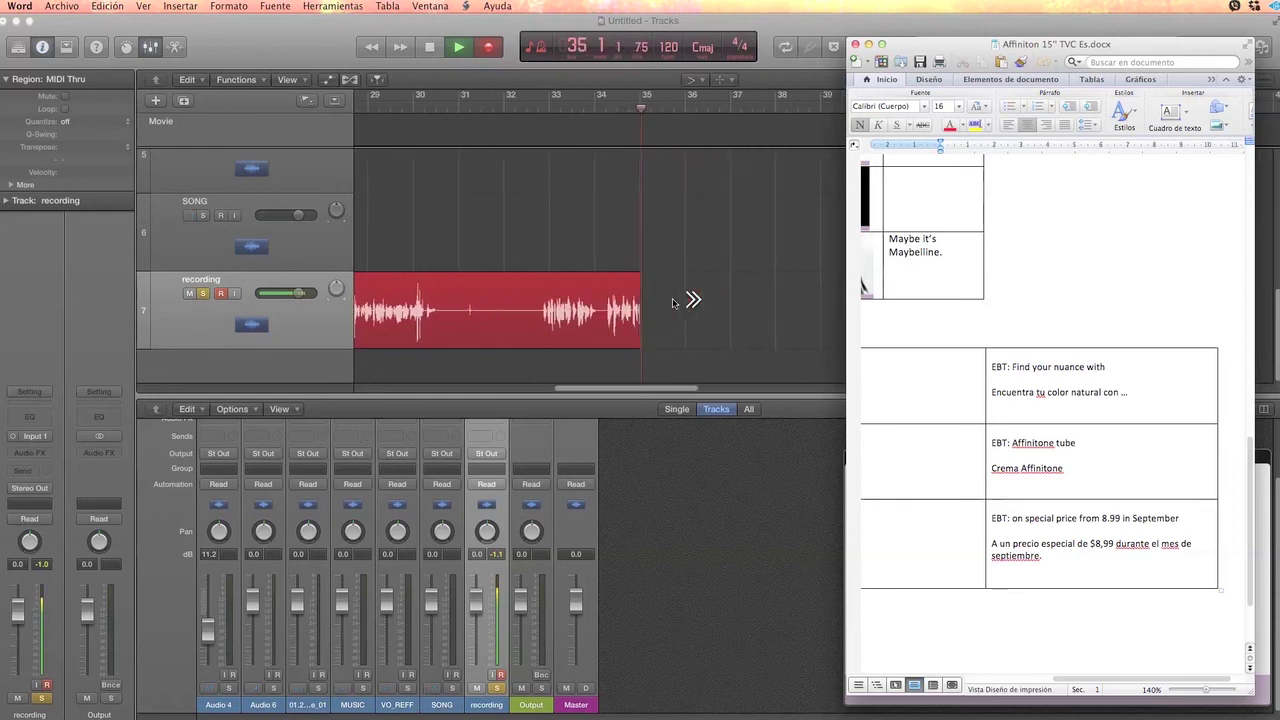
click(428, 47)
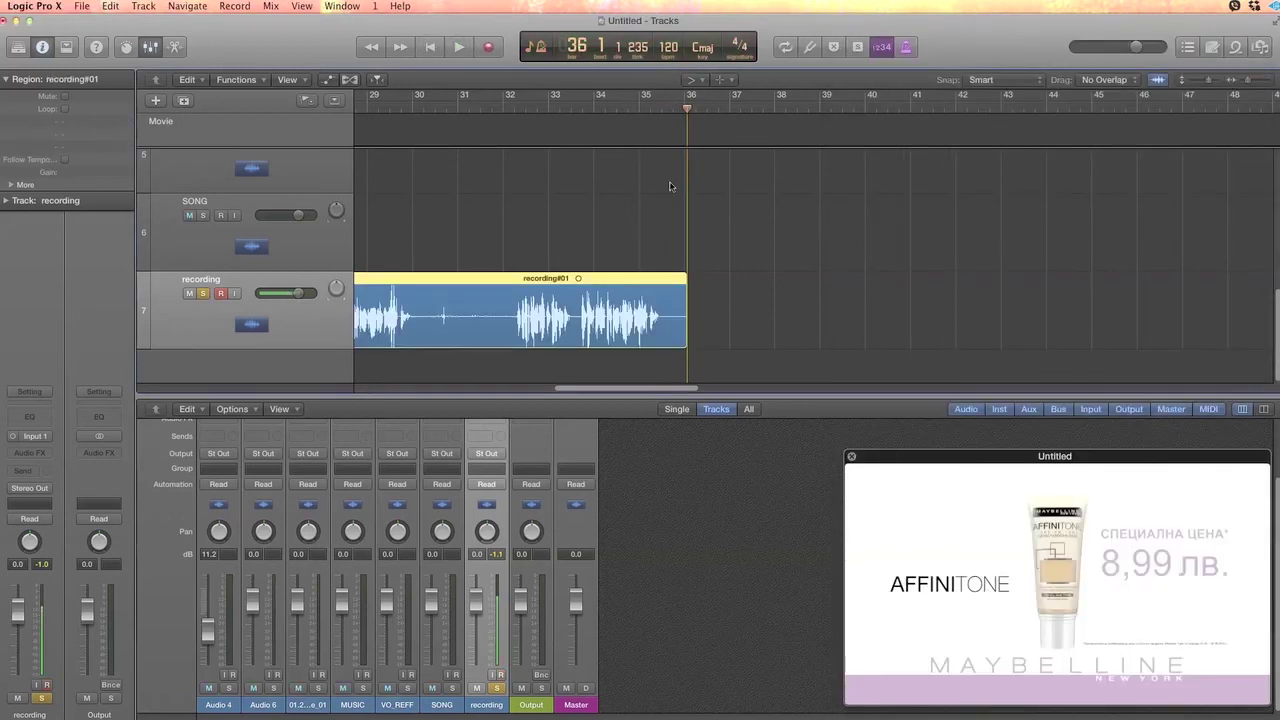
Record another tag take on the recording track just after bar 36, stopping around bar 42.
click(457, 47)
click(488, 47)
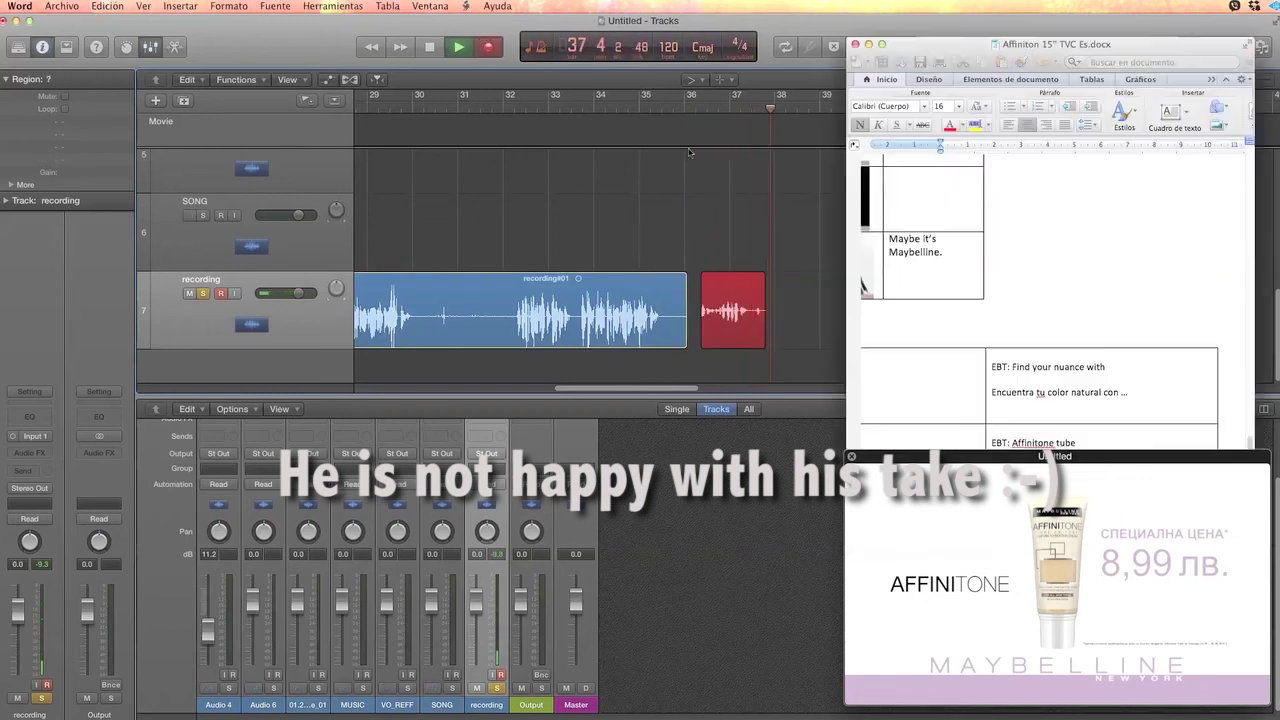
key(super+Tab)
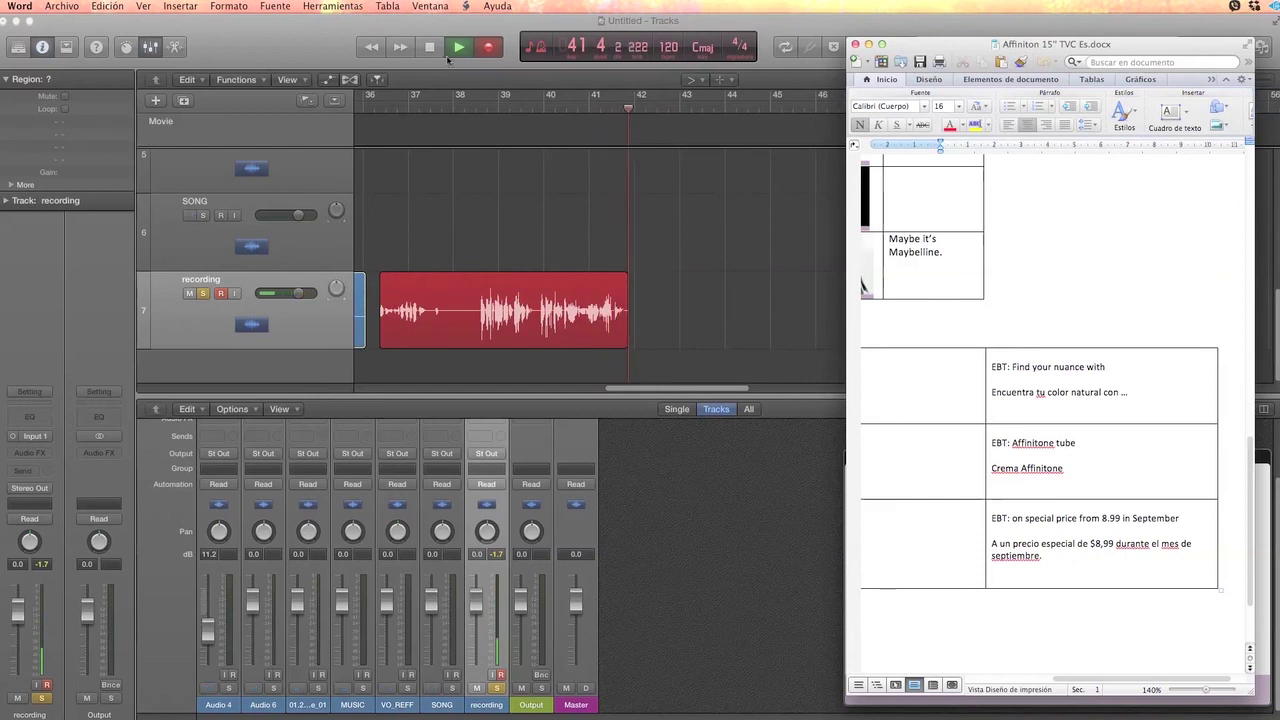
click(801, 269)
key(space)
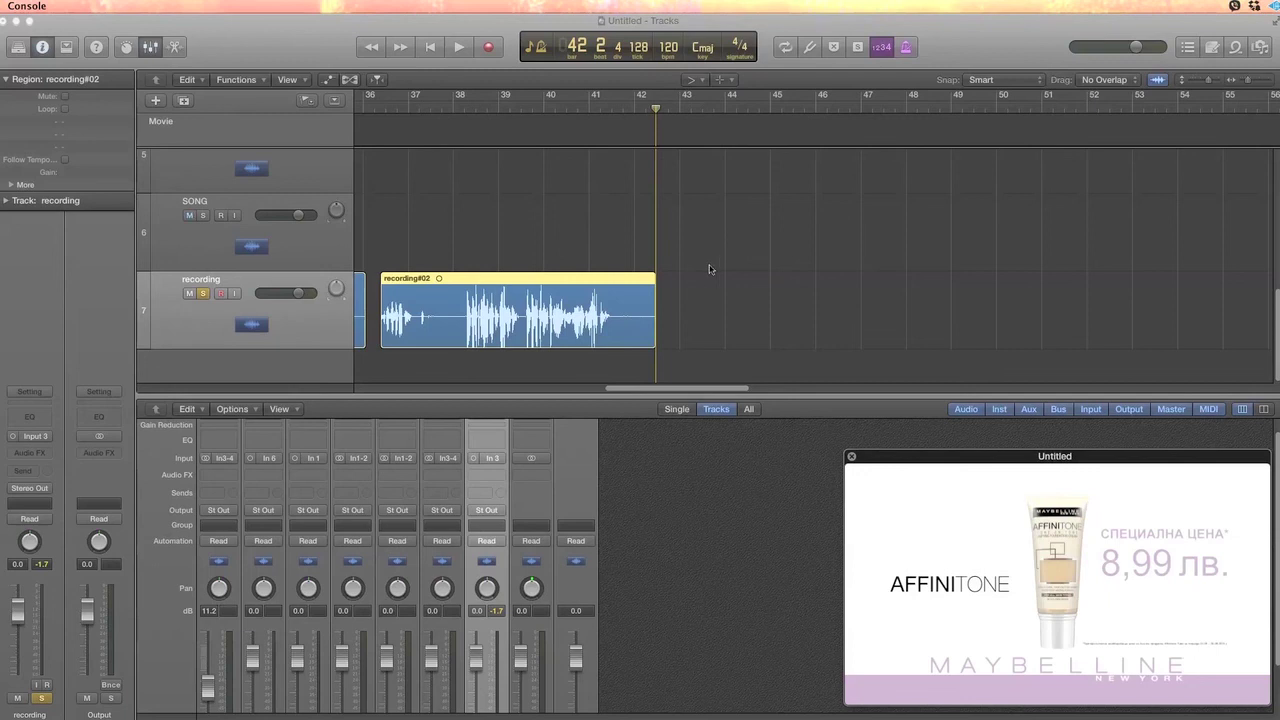
Play the tag takes in recording#01 from around bar 27 and around bar 34 to compare their delivery.
scroll(709, 269, left, 10)
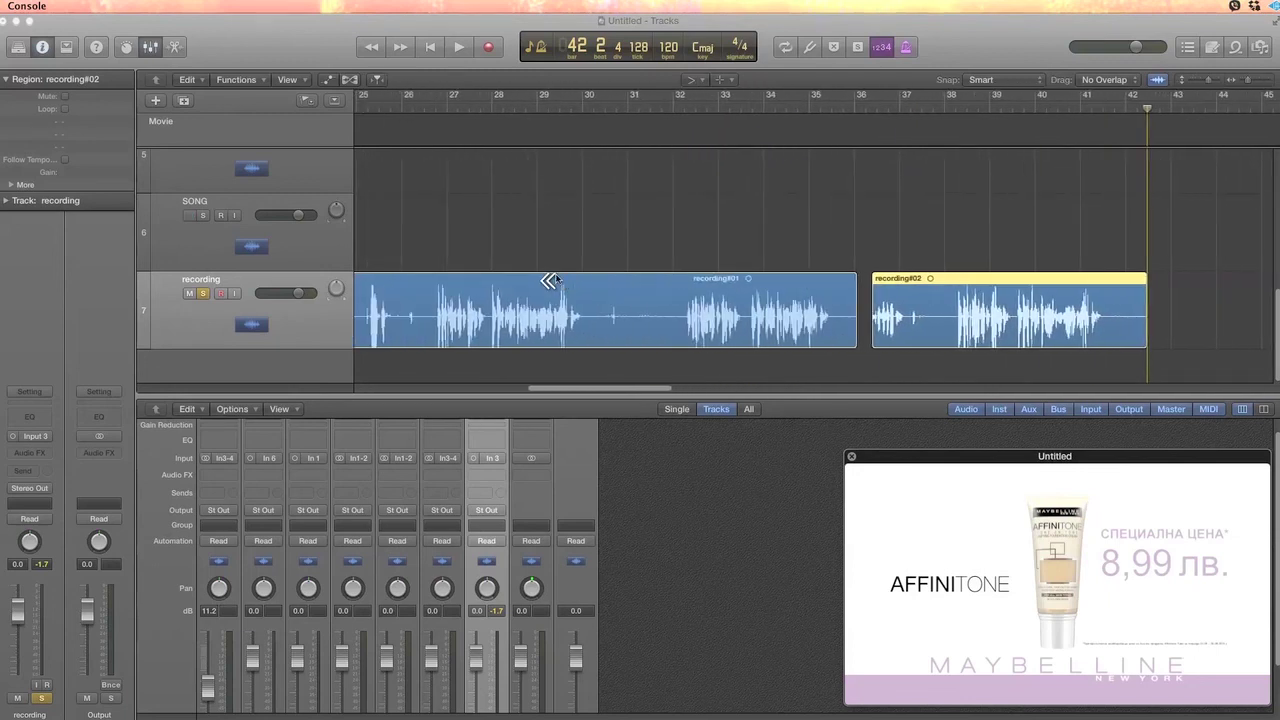
scroll(552, 281, left, 4)
click(641, 103)
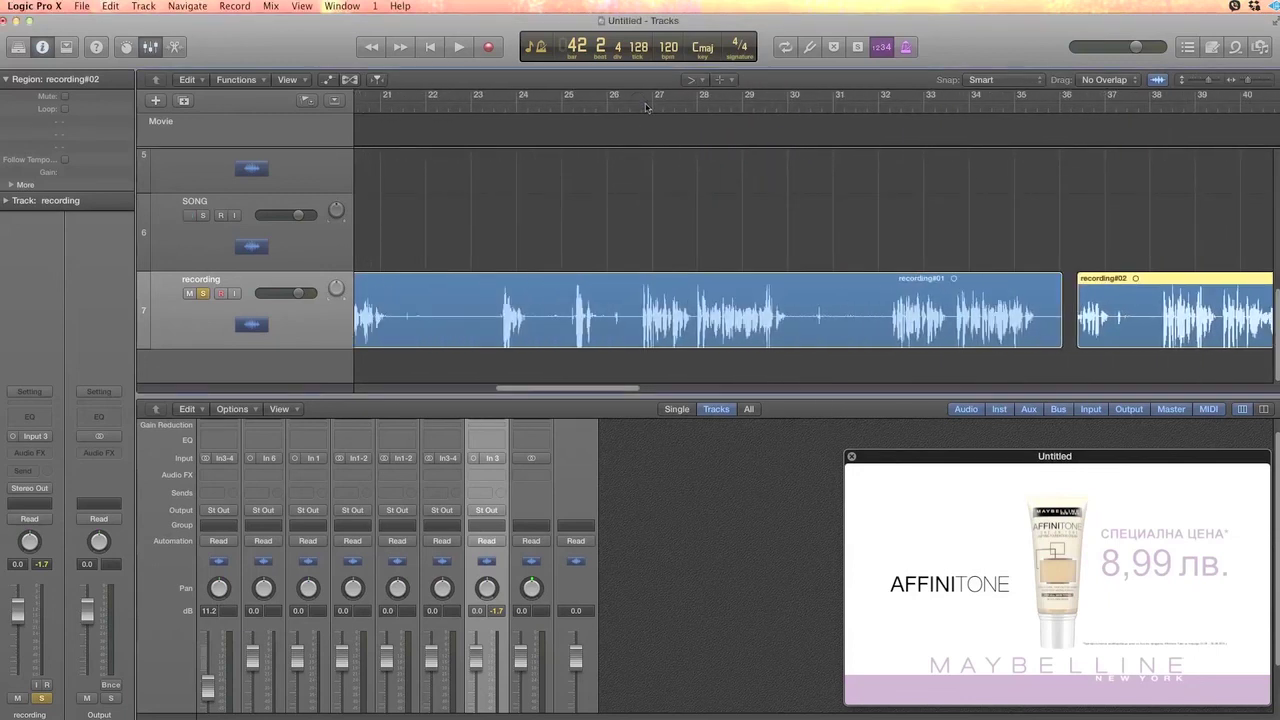
key(space)
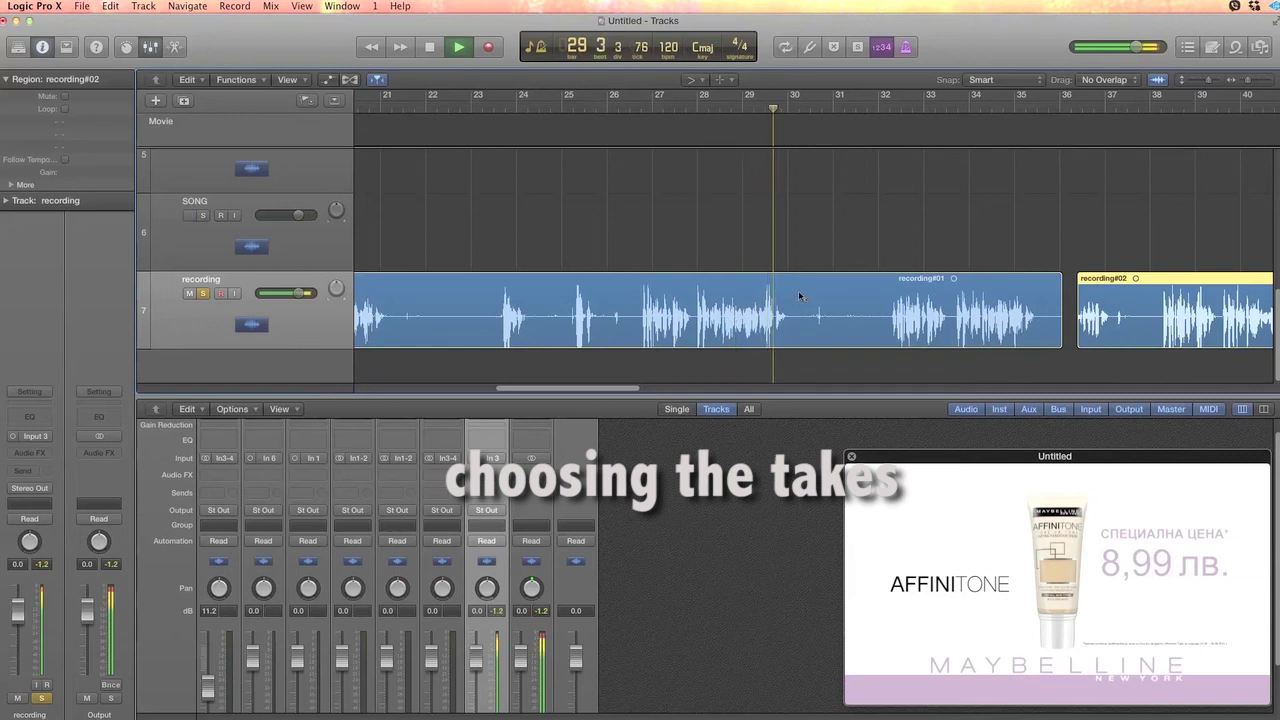
key(space)
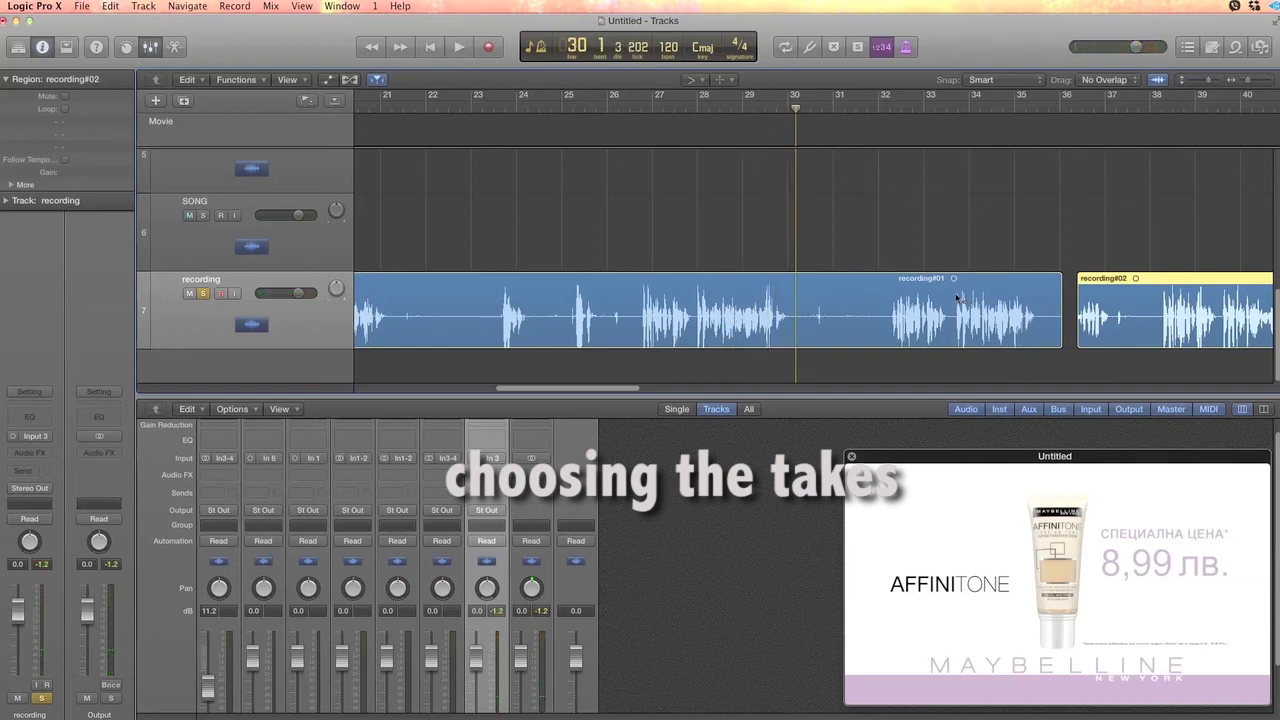
key(space)
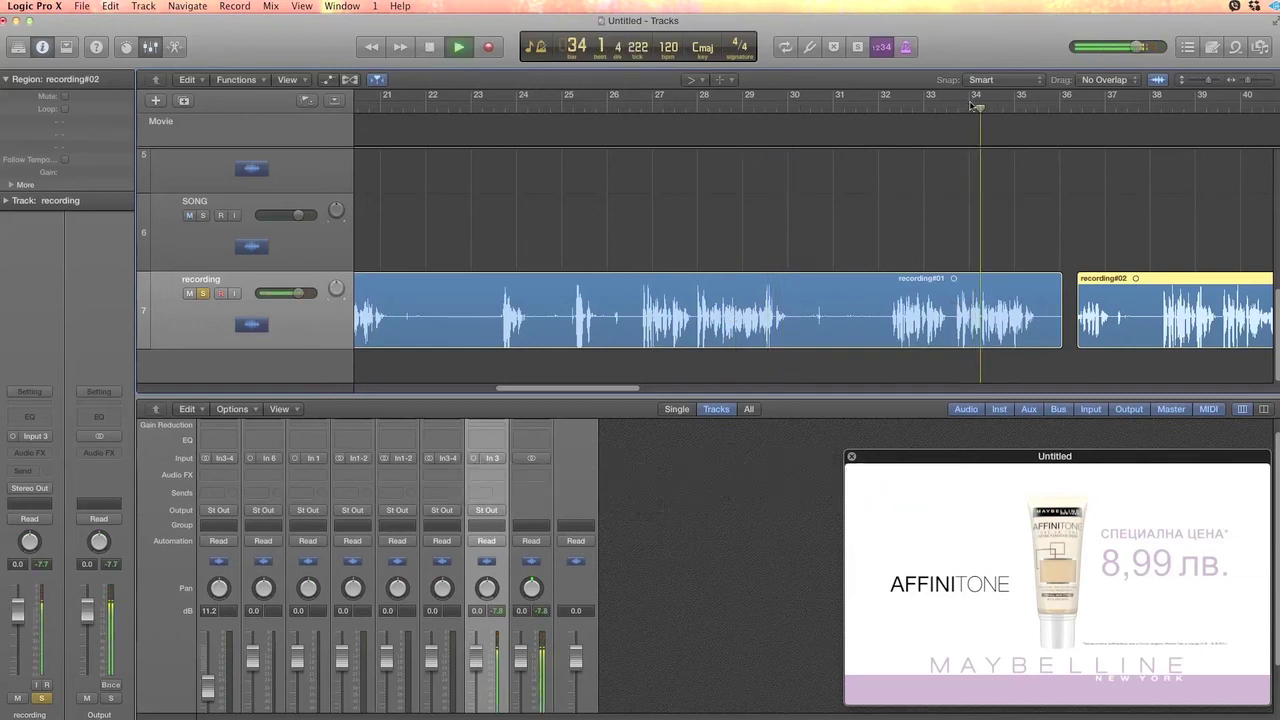
key(space)
click(649, 114)
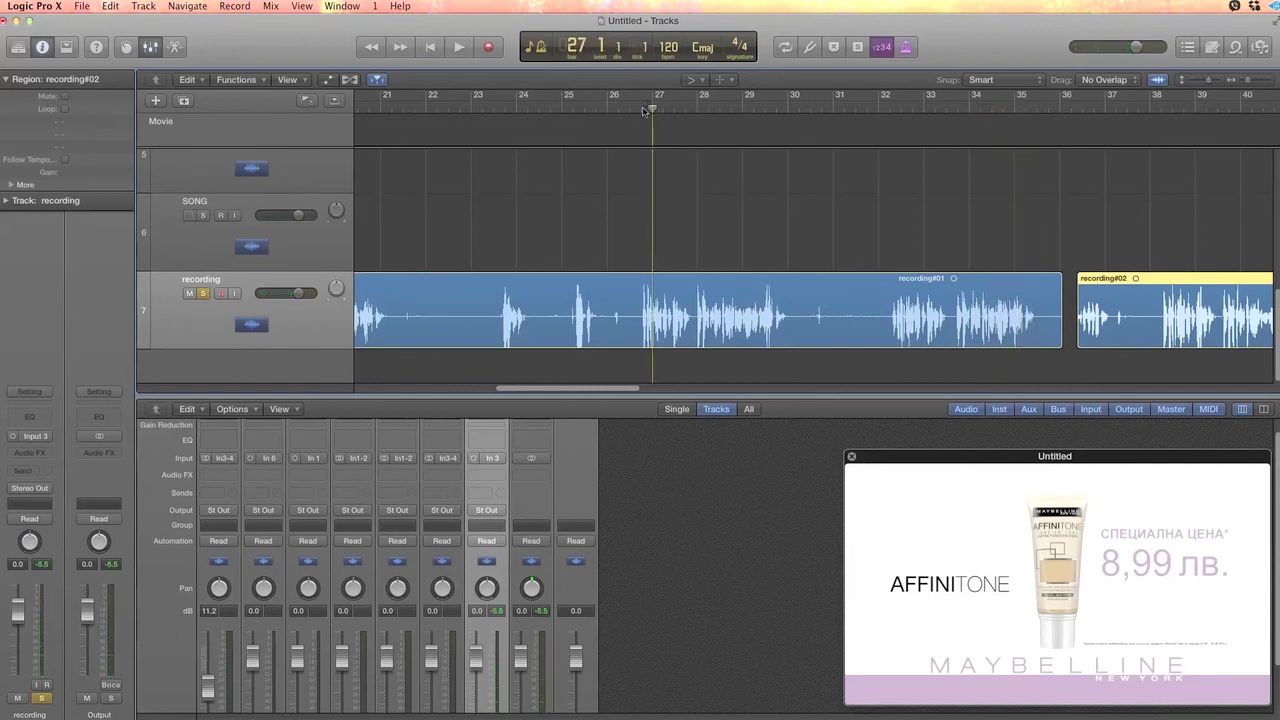
key(space)
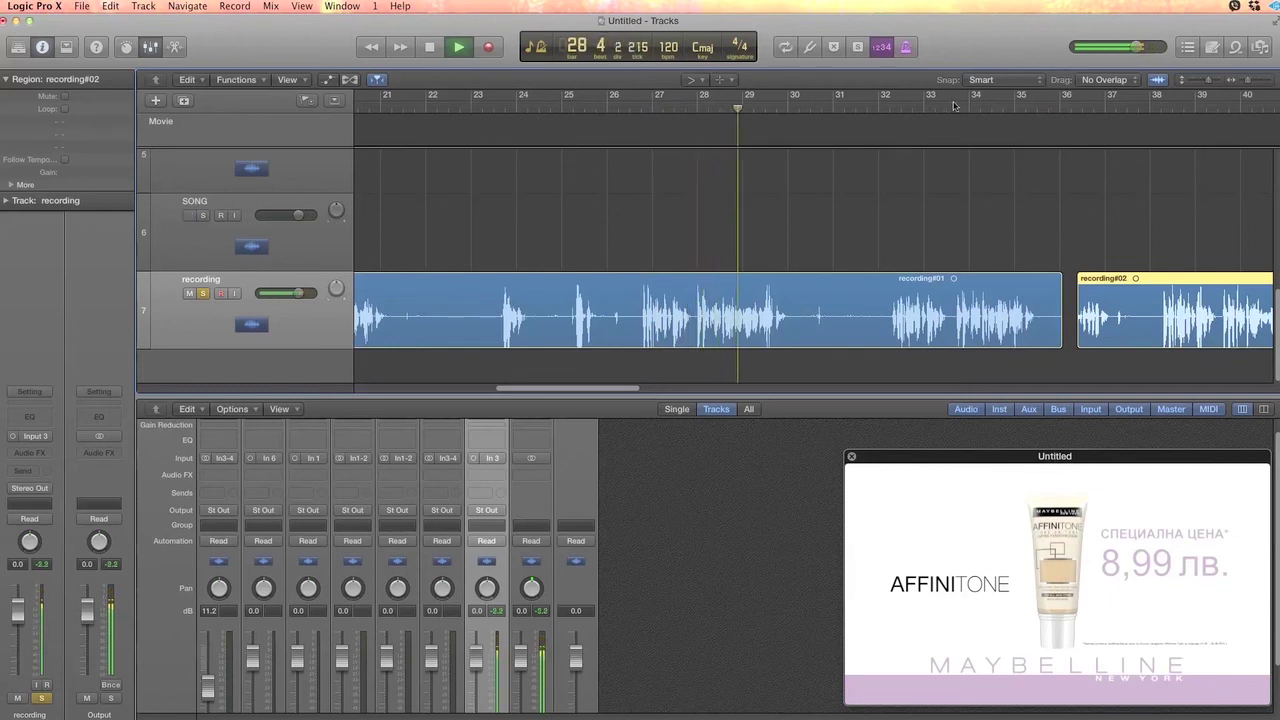
click(1000, 107)
key(space)
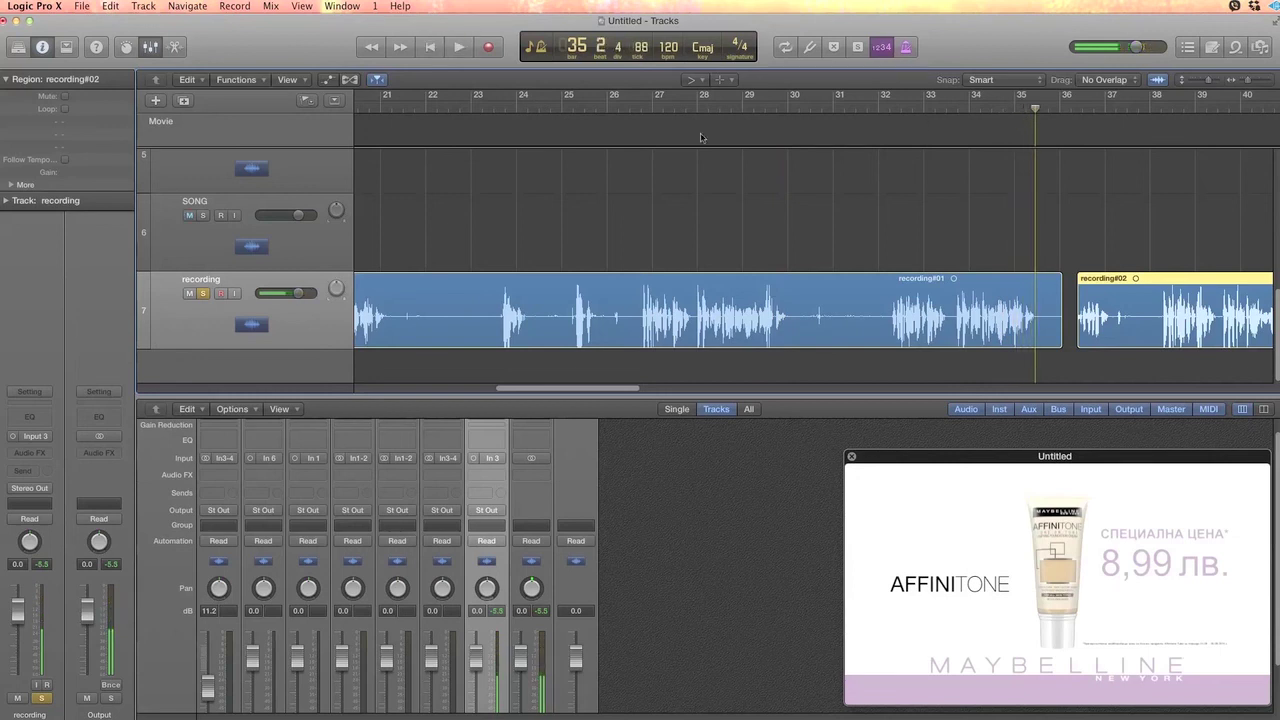
Split the recording#01 region with the Scissors tool just before bar 27, where the take begins.
click(703, 80)
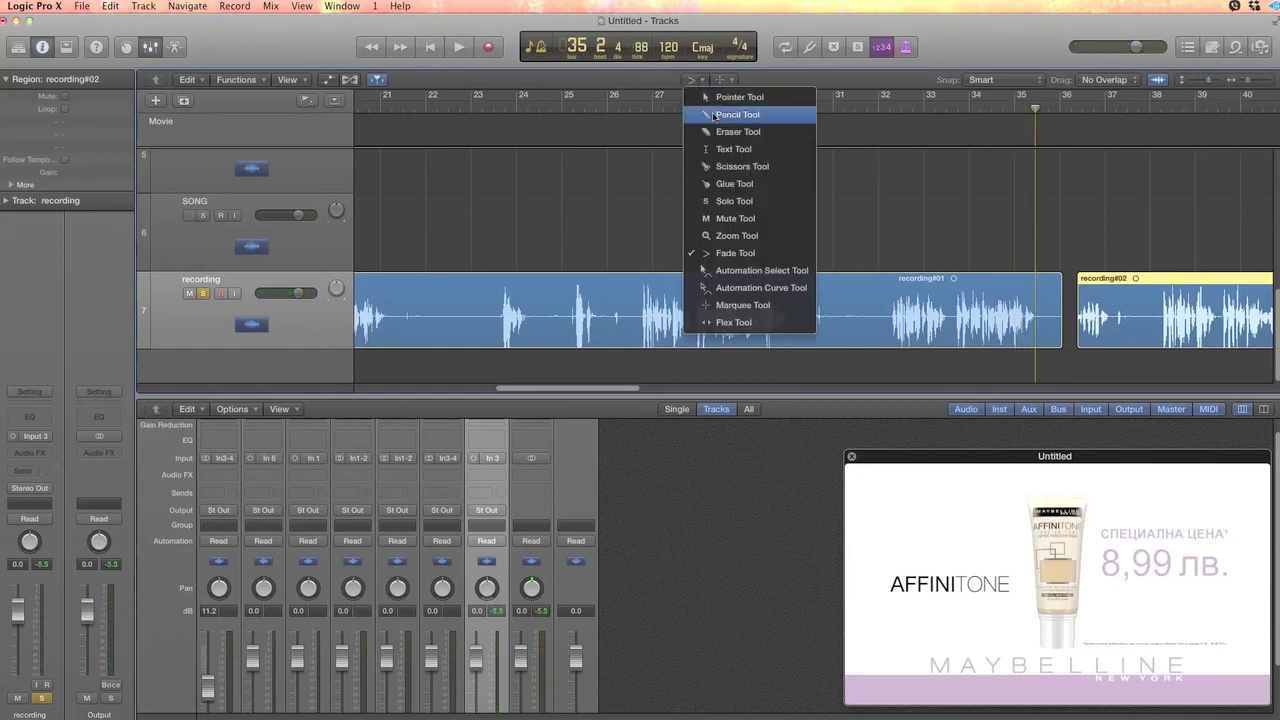
click(738, 166)
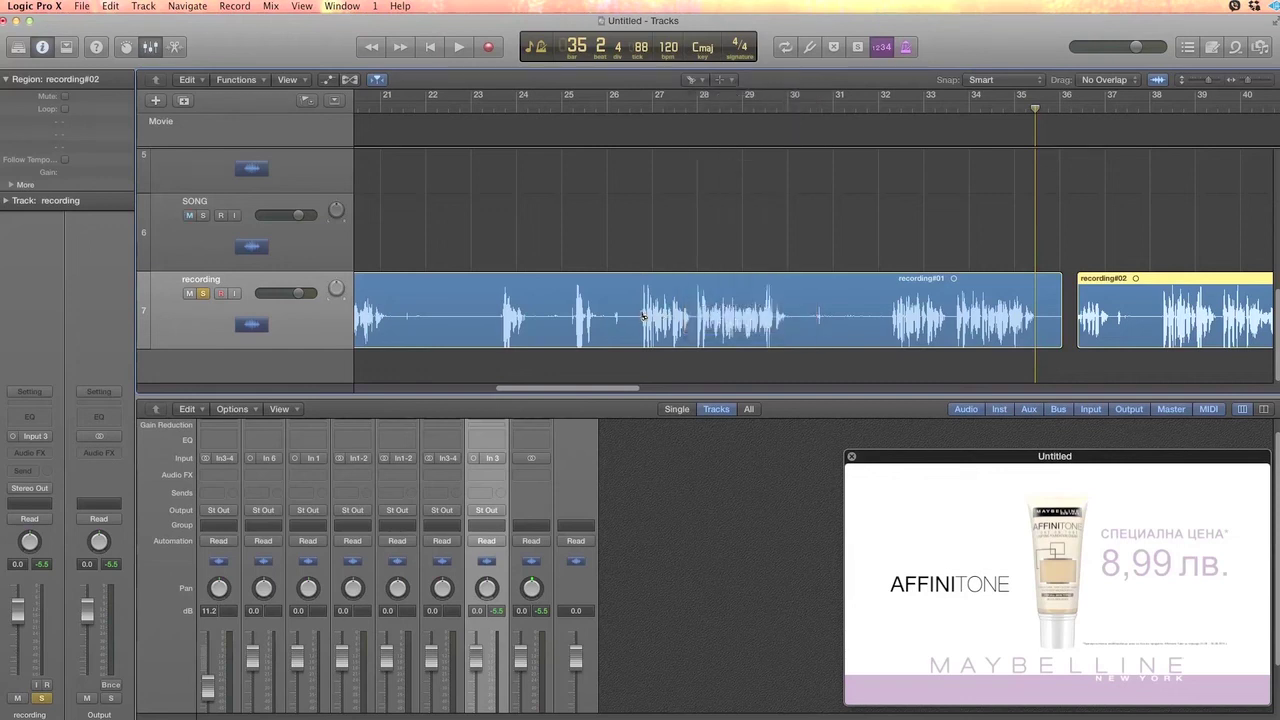
click(642, 316)
Play the take around bar 29 to find the cut point, and split it at position 29 1 4 1.
click(731, 107)
key(super+Right)
key(super+Right)
key(space)
key(space)
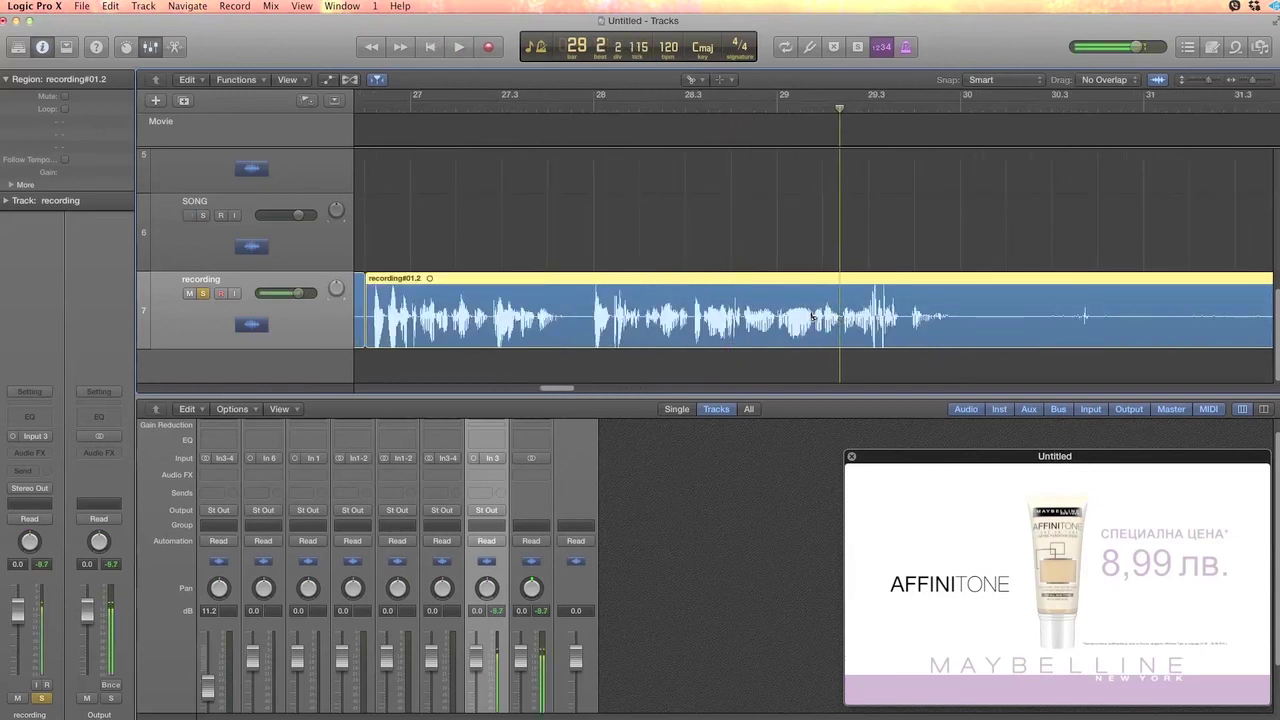
mouse_move(795, 125)
mouse_down()
mouse_move(780, 125)
mouse_move(812, 133)
mouse_up()
click(812, 308)
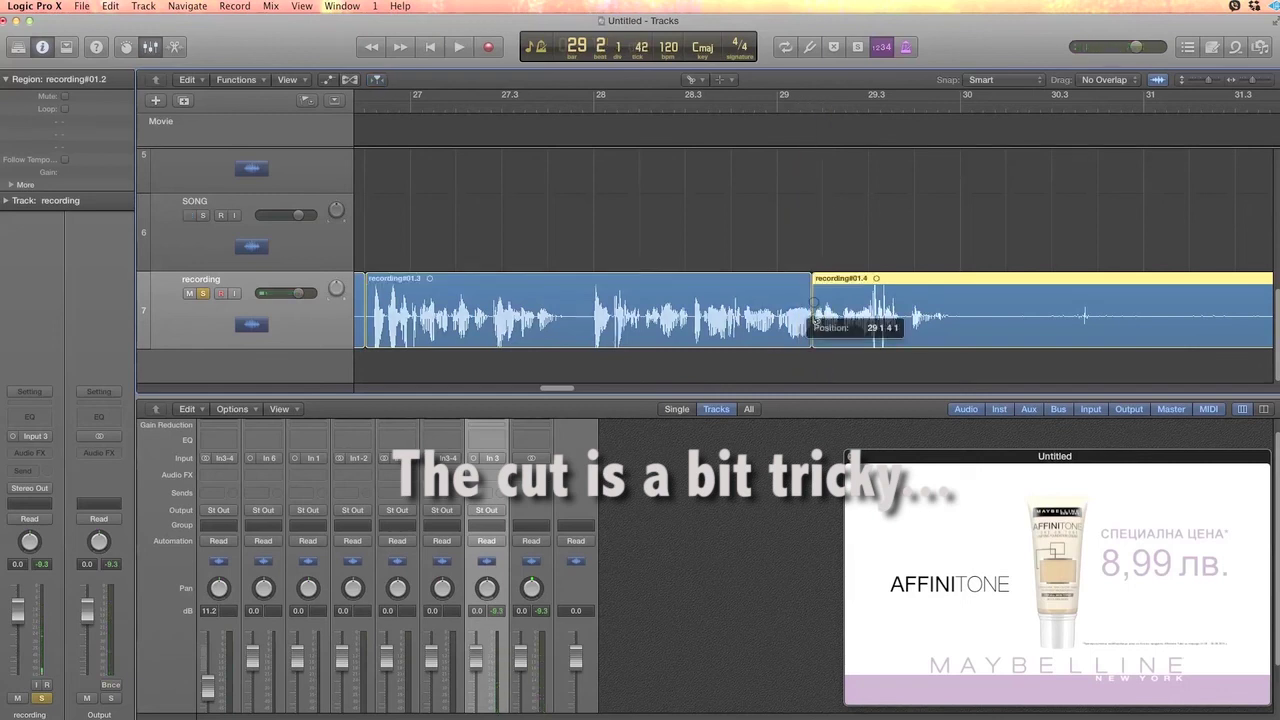
Play the other take in recording#01.4 around bar 34 to locate the matching cut point.
scroll(858, 316, right, 2)
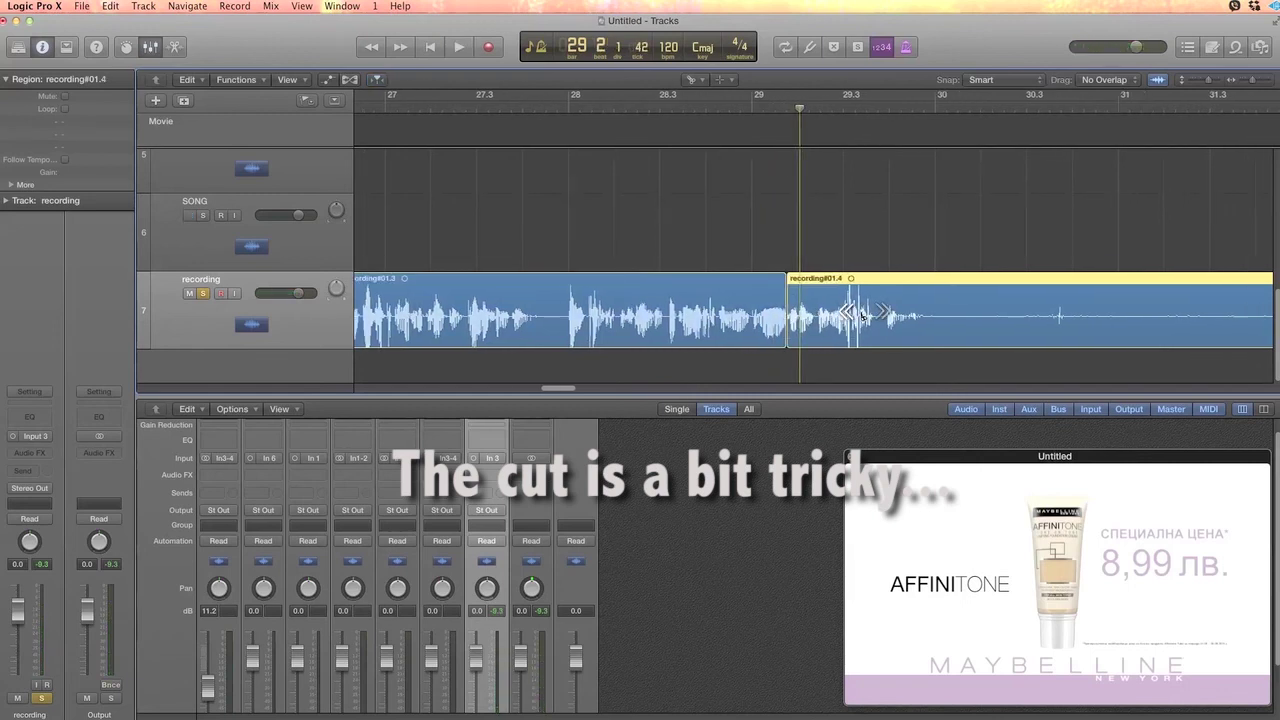
scroll(862, 317, left, 3)
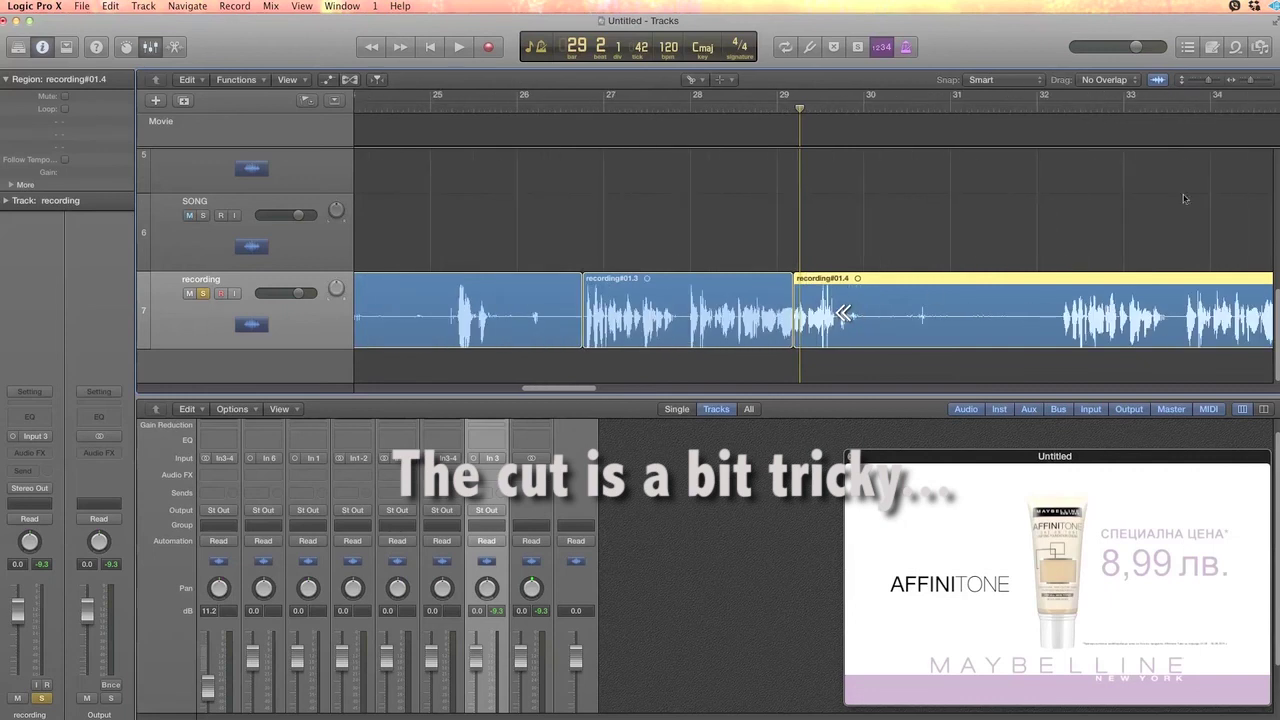
scroll(1162, 160, right, 5)
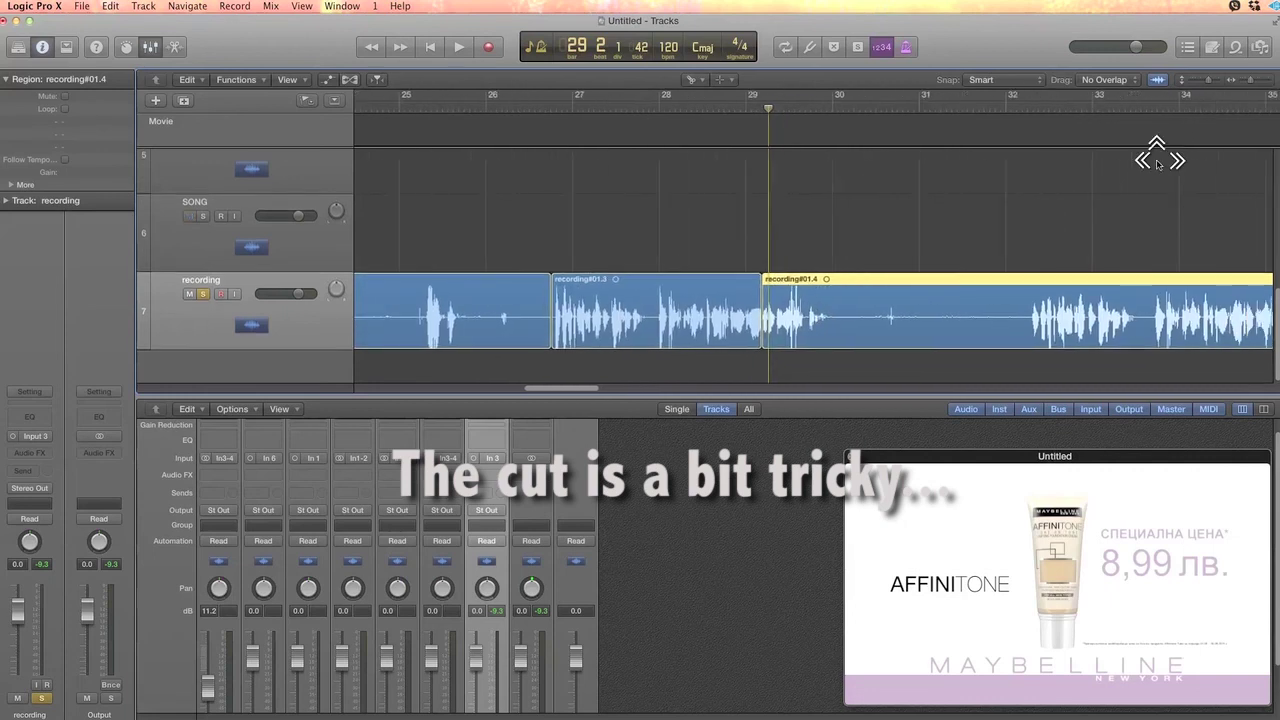
click(1147, 107)
key(space)
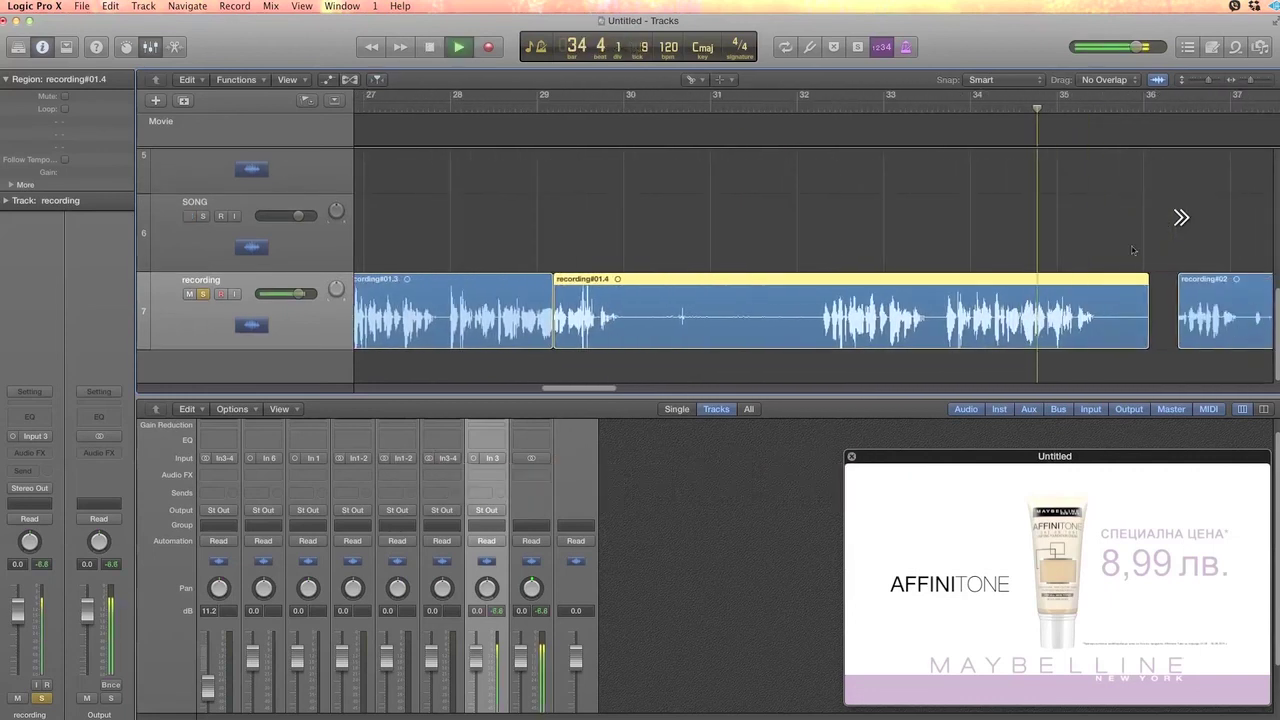
key(space)
drag(1018, 100, 1032, 100)
click(1036, 108)
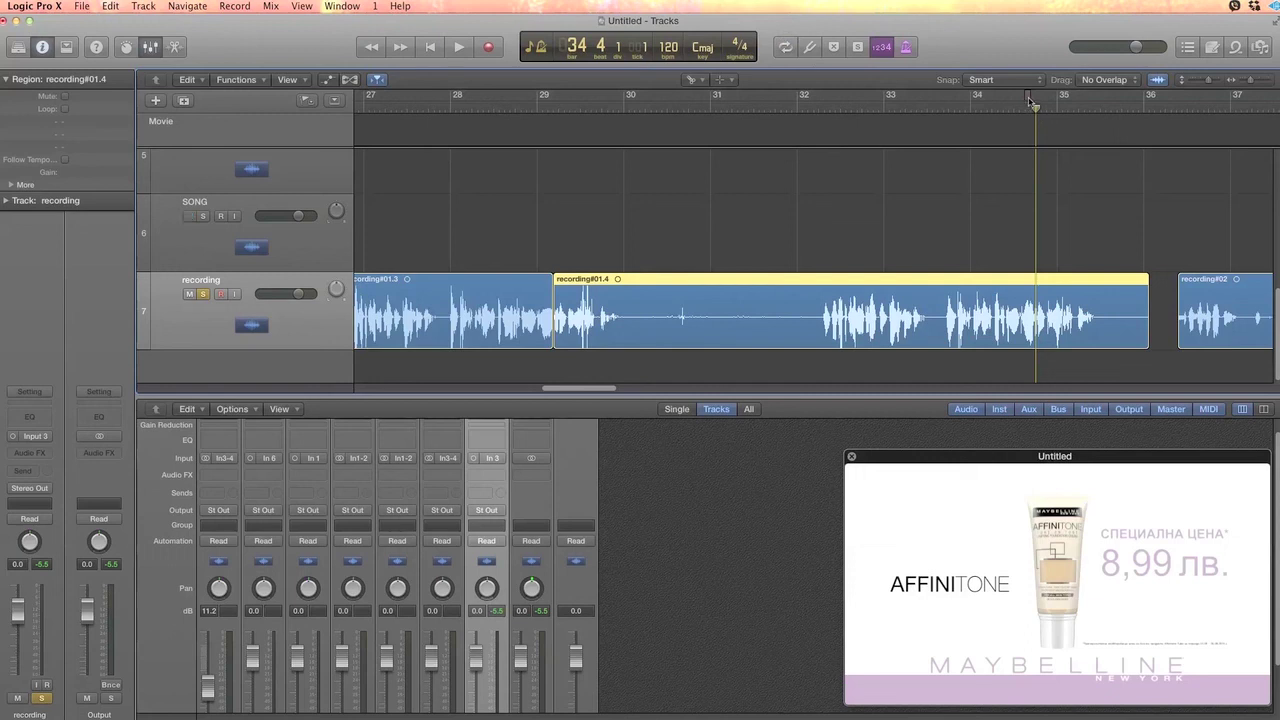
Pinpoint the cut between words by ear and split recording#01.4 just before position 34.4.
scroll(1030, 262, right, 6)
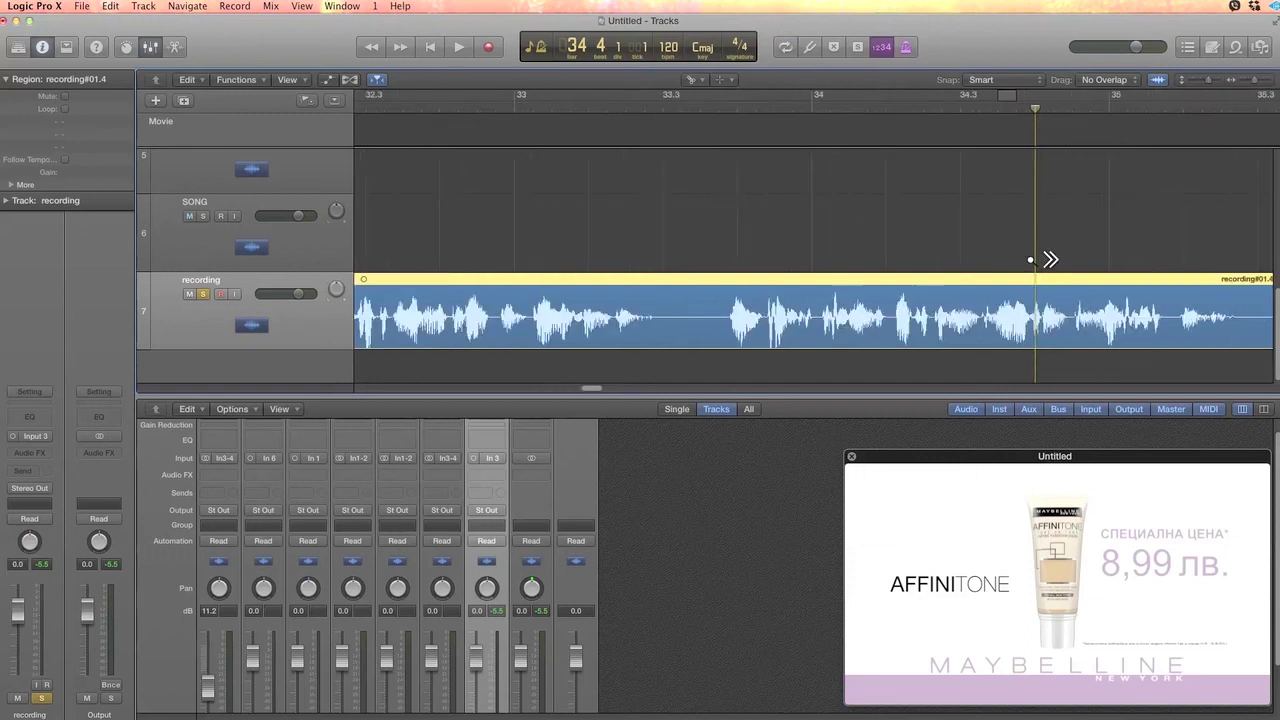
key(space)
key(space)
scroll(845, 178, left, 5)
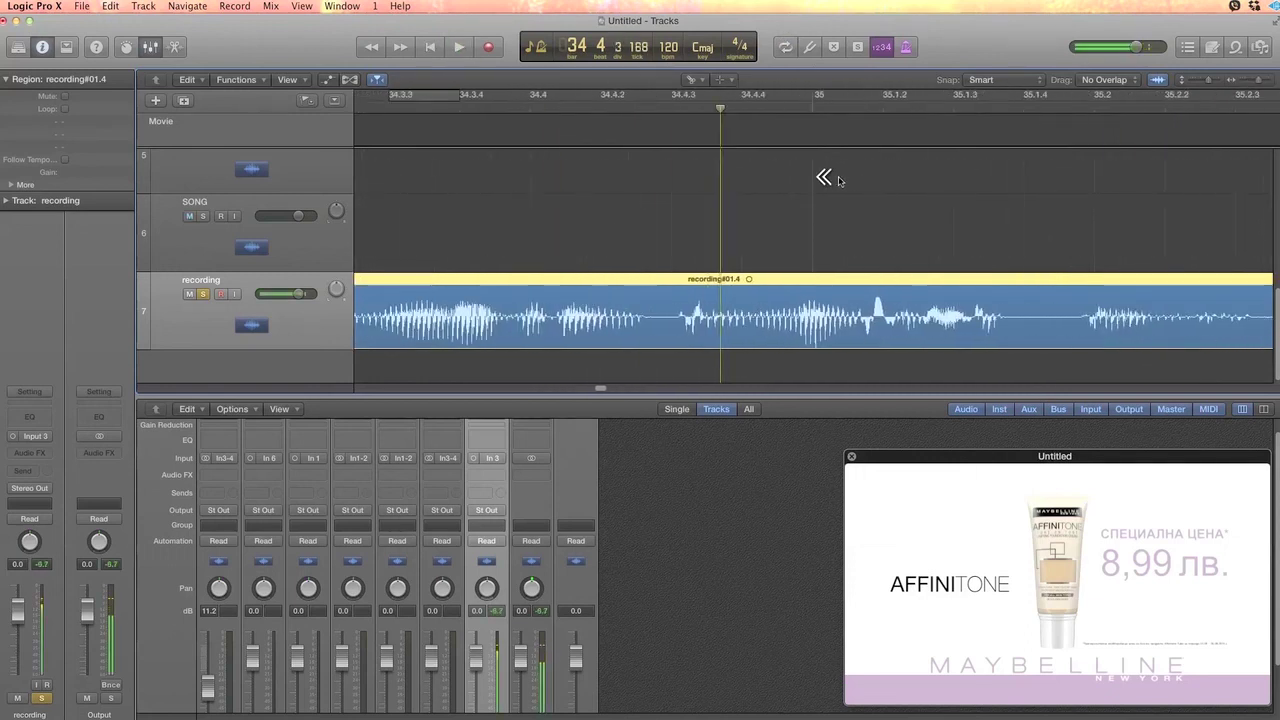
click(441, 106)
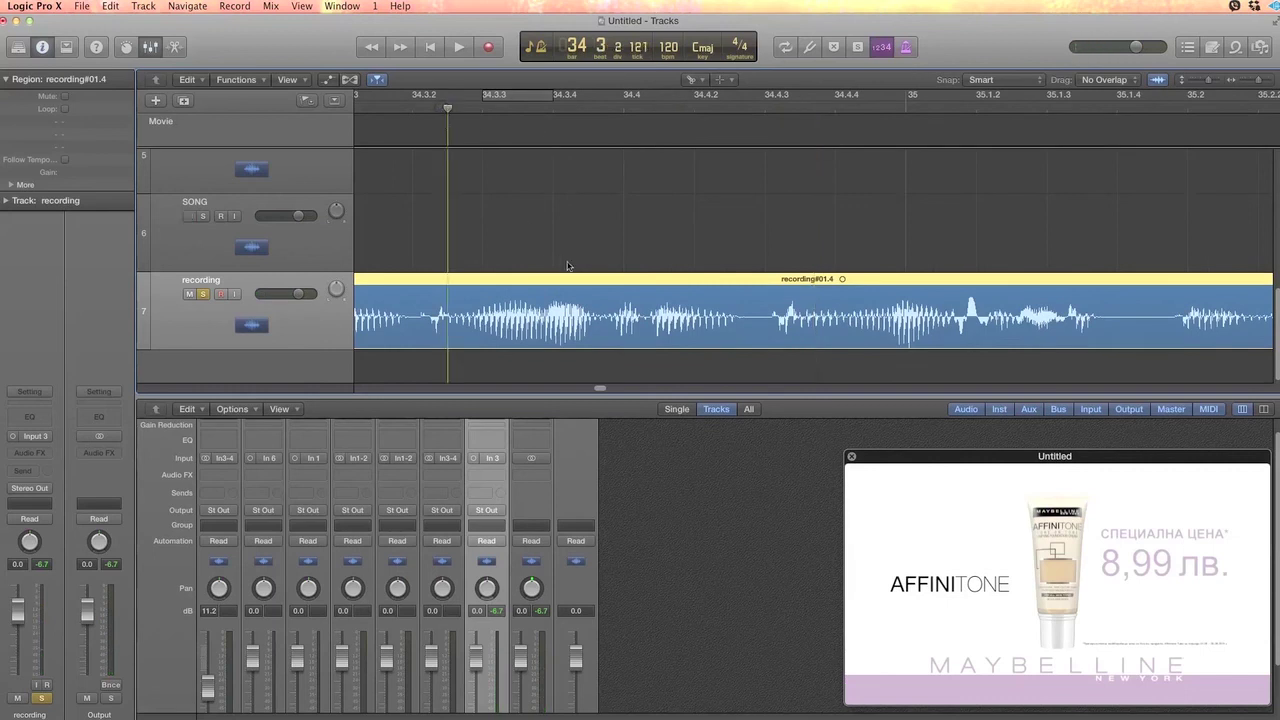
key(space)
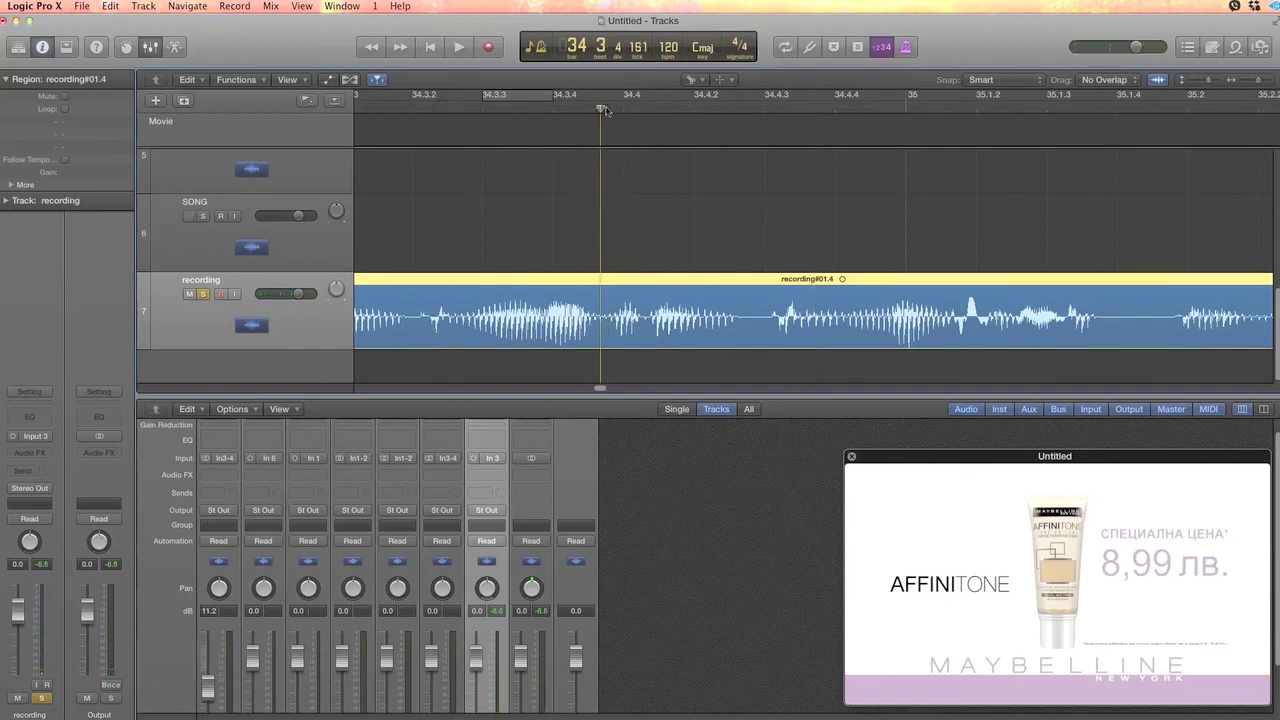
click(603, 325)
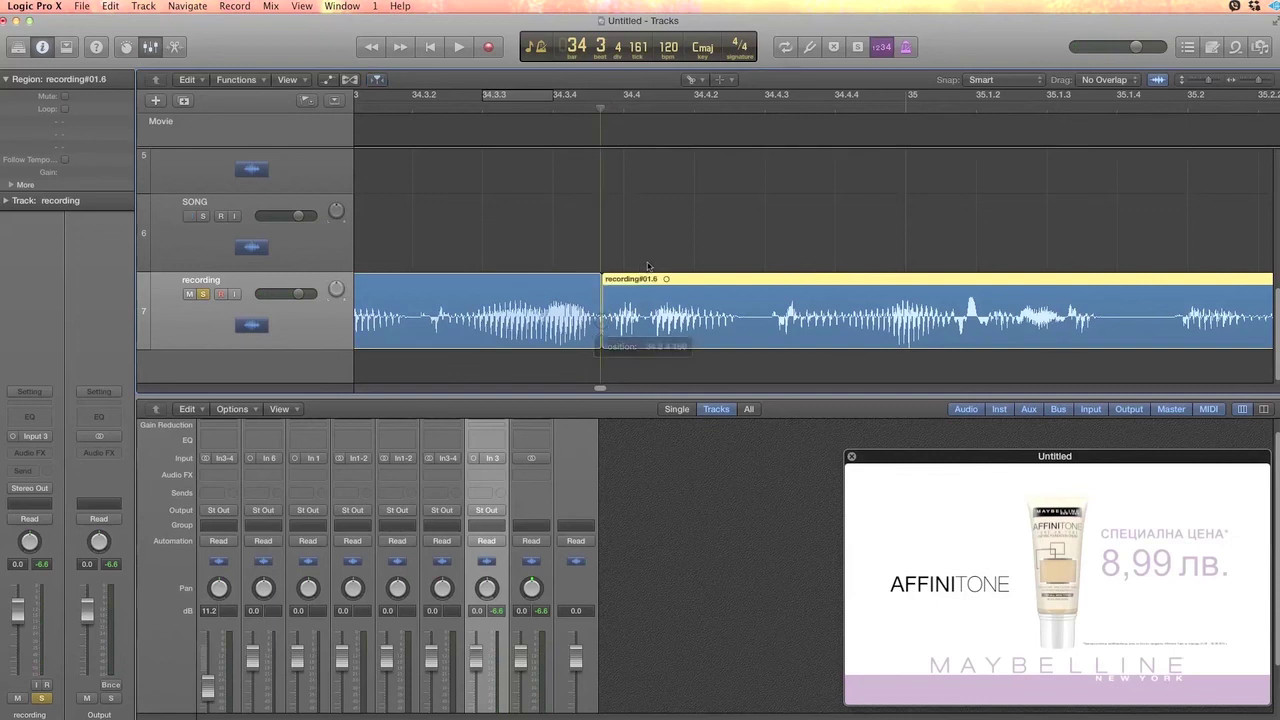
With the Pointer tool, move recording#01.5 to about bar 45 and place recording#01.6 directly after recording#01.3.
click(699, 84)
click(703, 99)
scroll(577, 188, left, 8)
scroll(572, 187, down, 5)
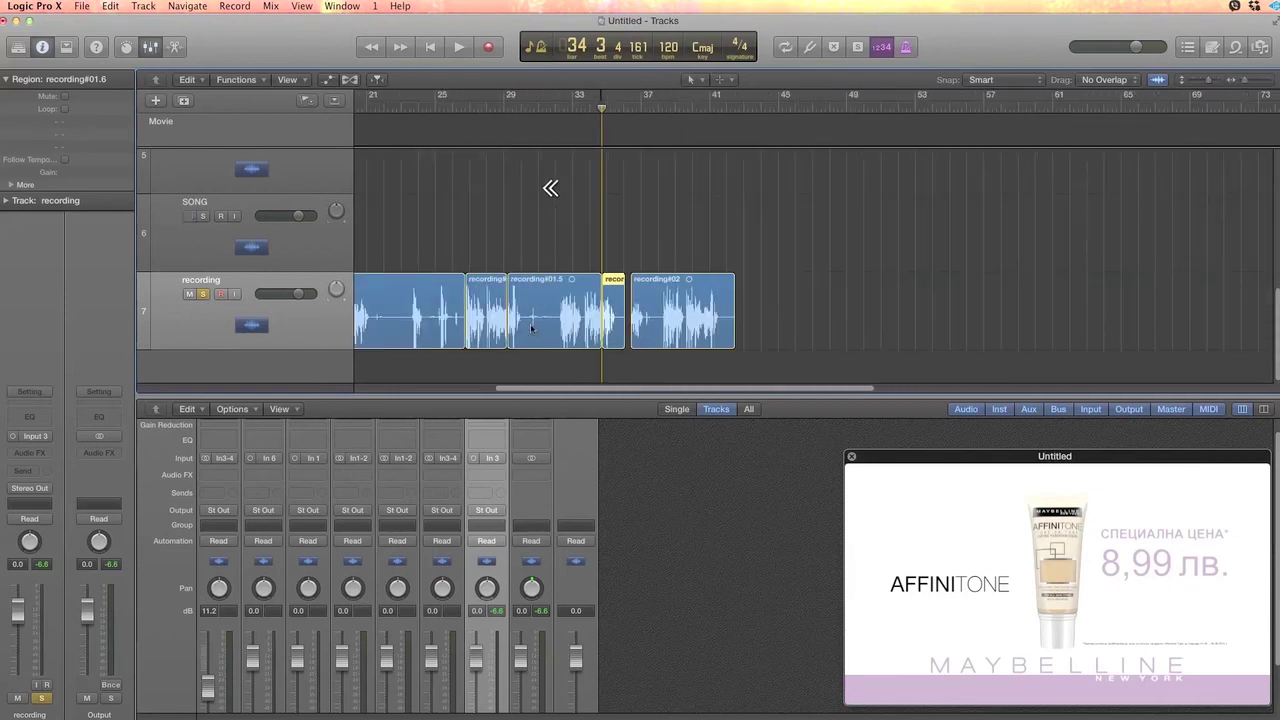
drag(548, 336, 818, 336)
drag(612, 338, 497, 327)
Move the two chosen take regions together to just after bar 9, and shift recording#01.1 to about bar 20.
shift+click(492, 345)
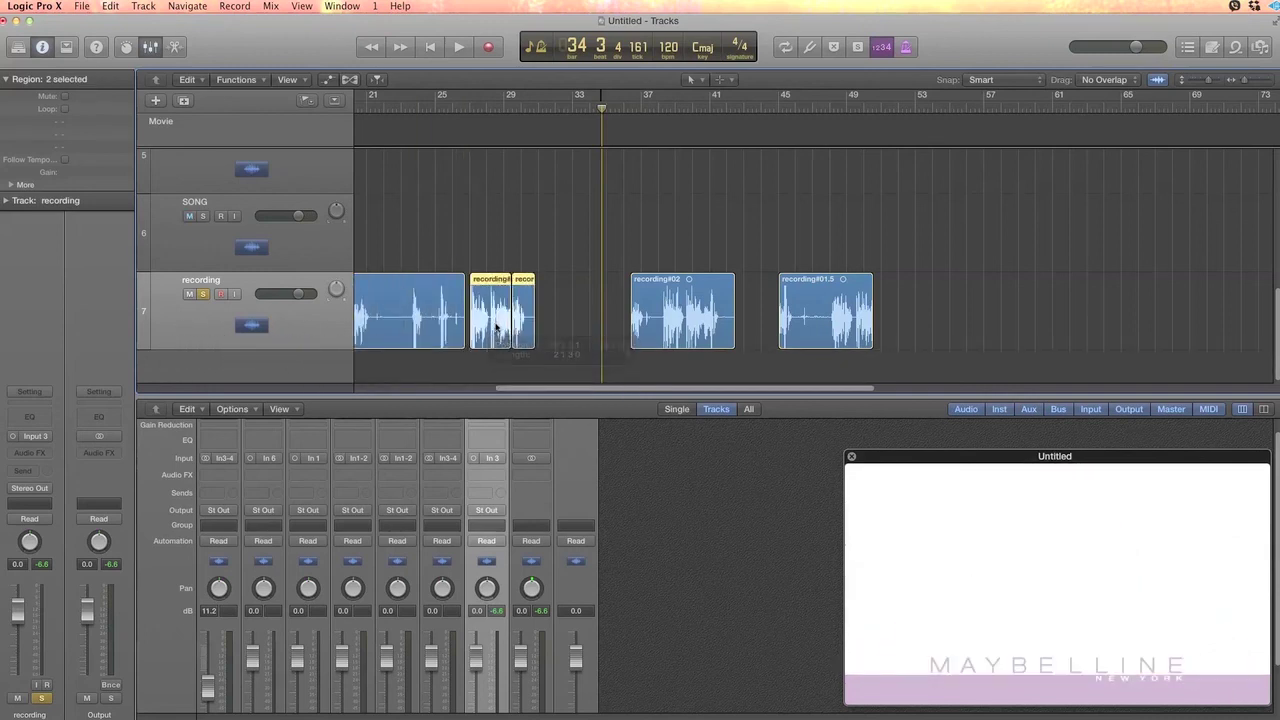
scroll(497, 325, left, 10)
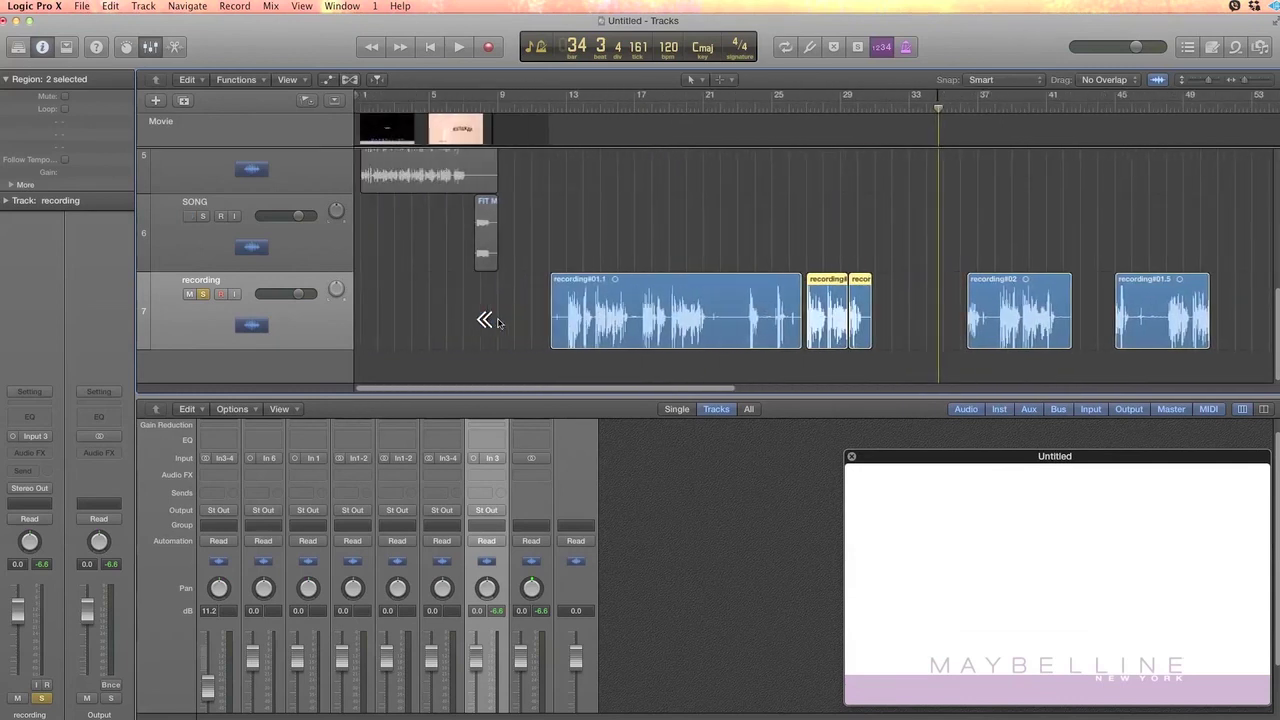
drag(829, 338, 505, 320)
drag(612, 326, 746, 326)
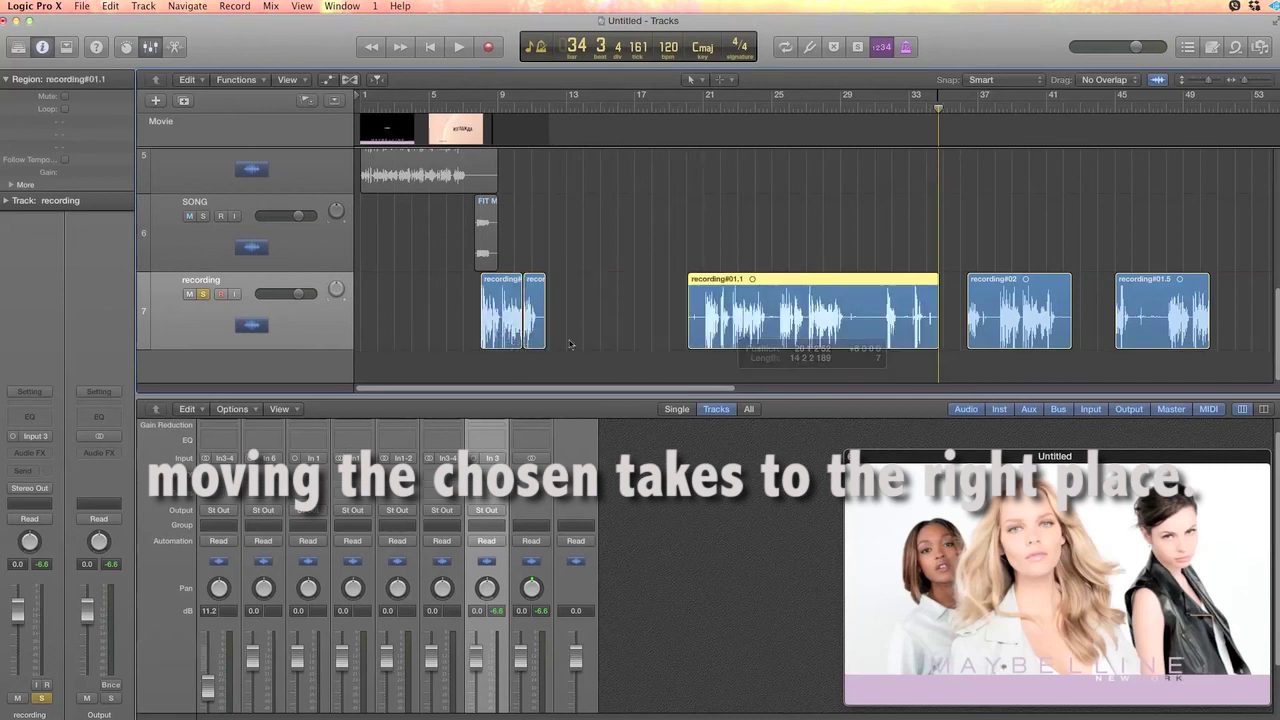
click(509, 331)
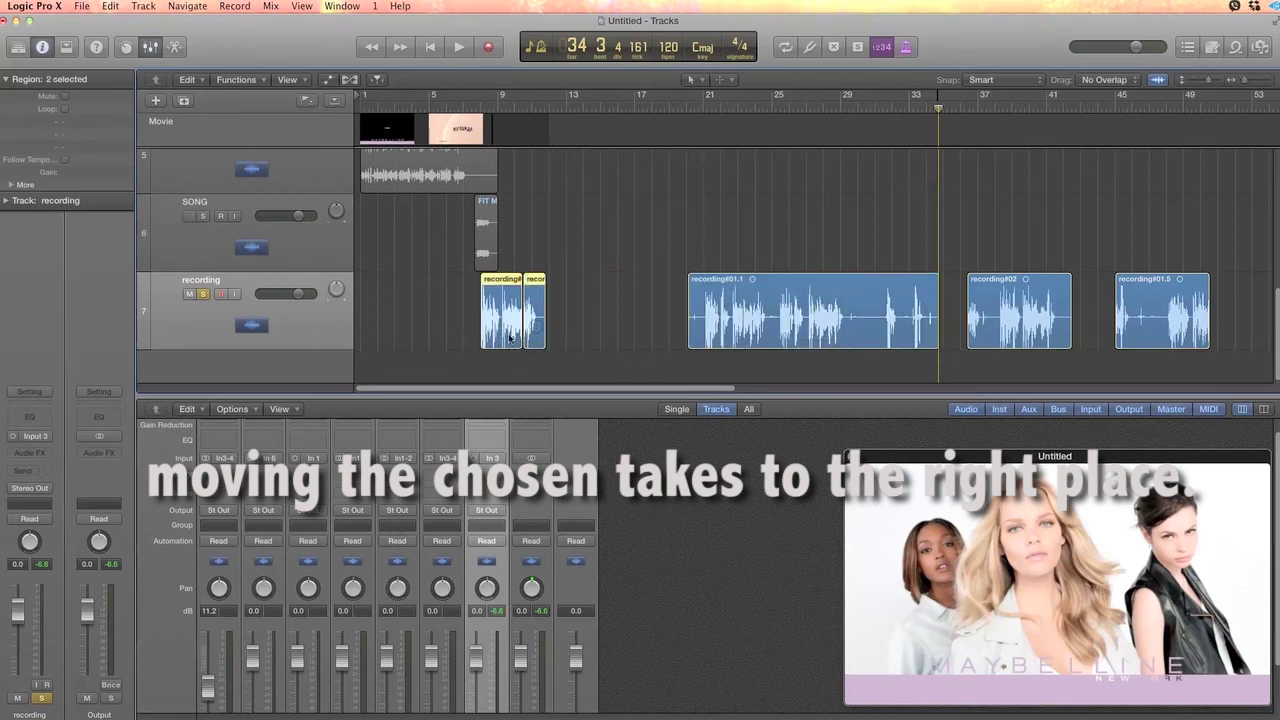
mouse_move(499, 340)
mouse_down()
mouse_move(530, 337)
mouse_move(517, 347)
mouse_up()
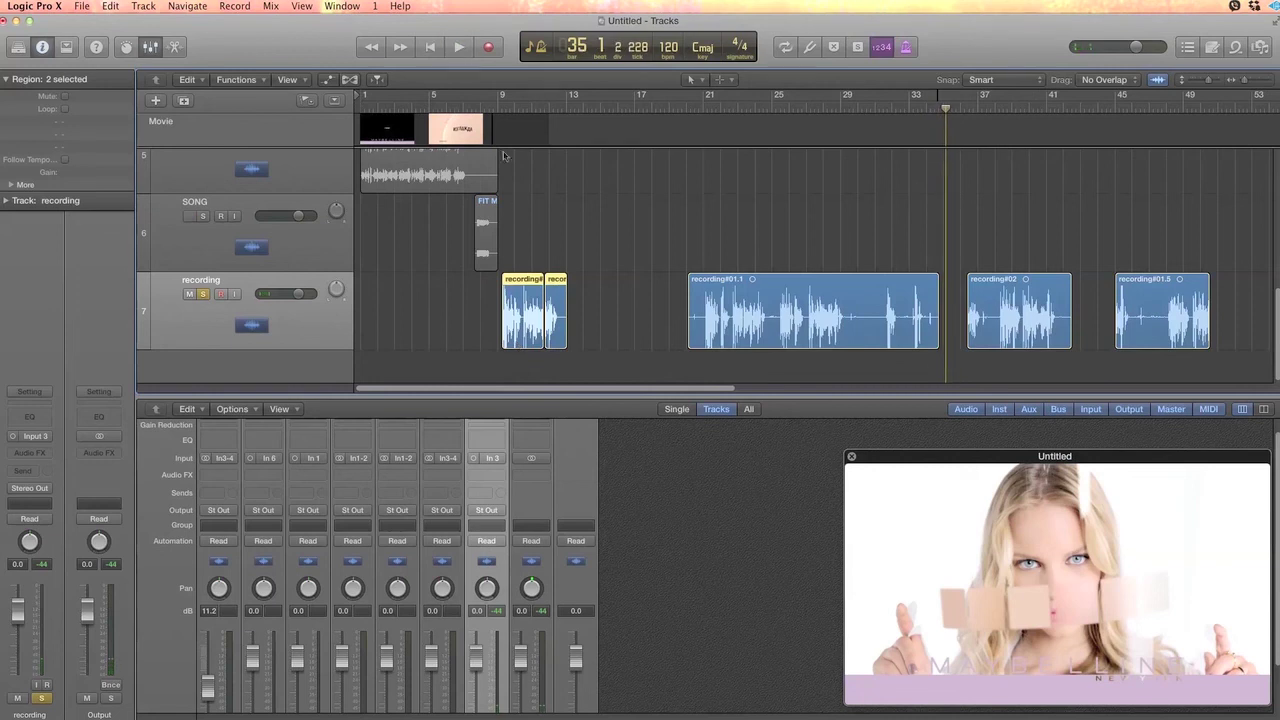
Play the placed takes from about bar 8 to past bar 12 to check their timing against the movie.
click(476, 107)
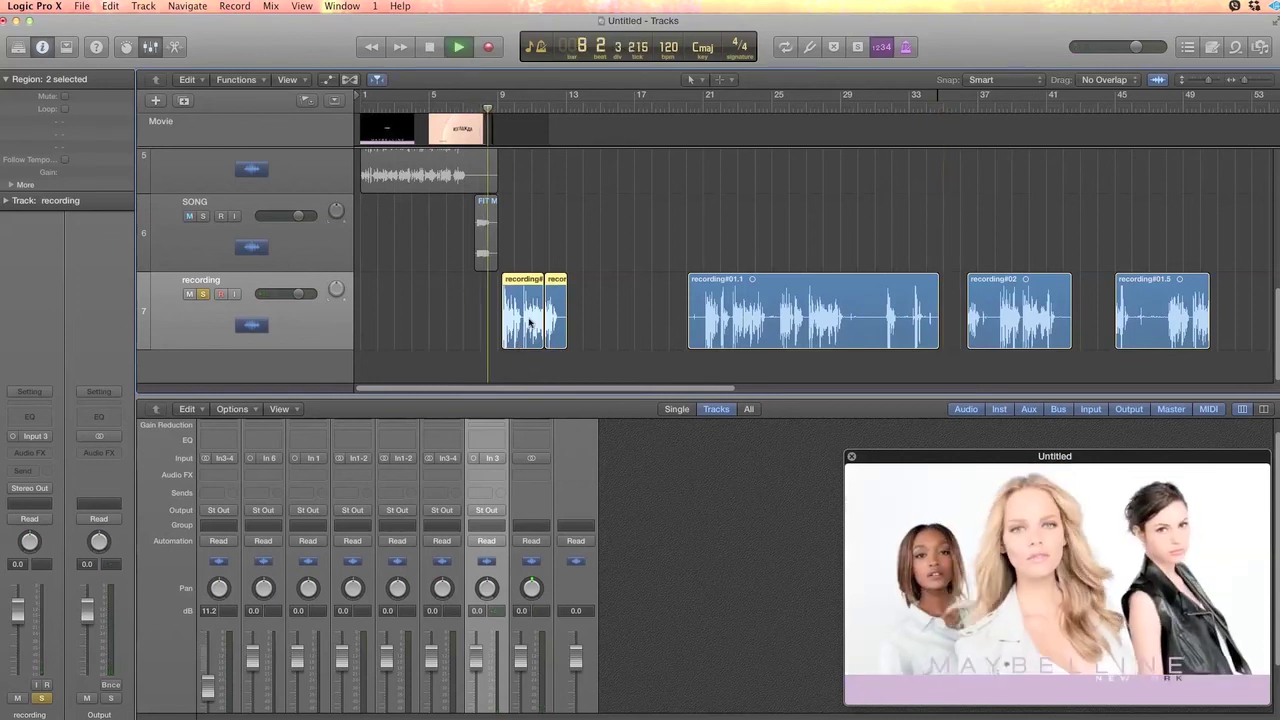
key(super+Right)
key(super+Right)
key(super+Right)
key(super+Right)
key(super+Right)
key(super+Right)
key(super+Right)
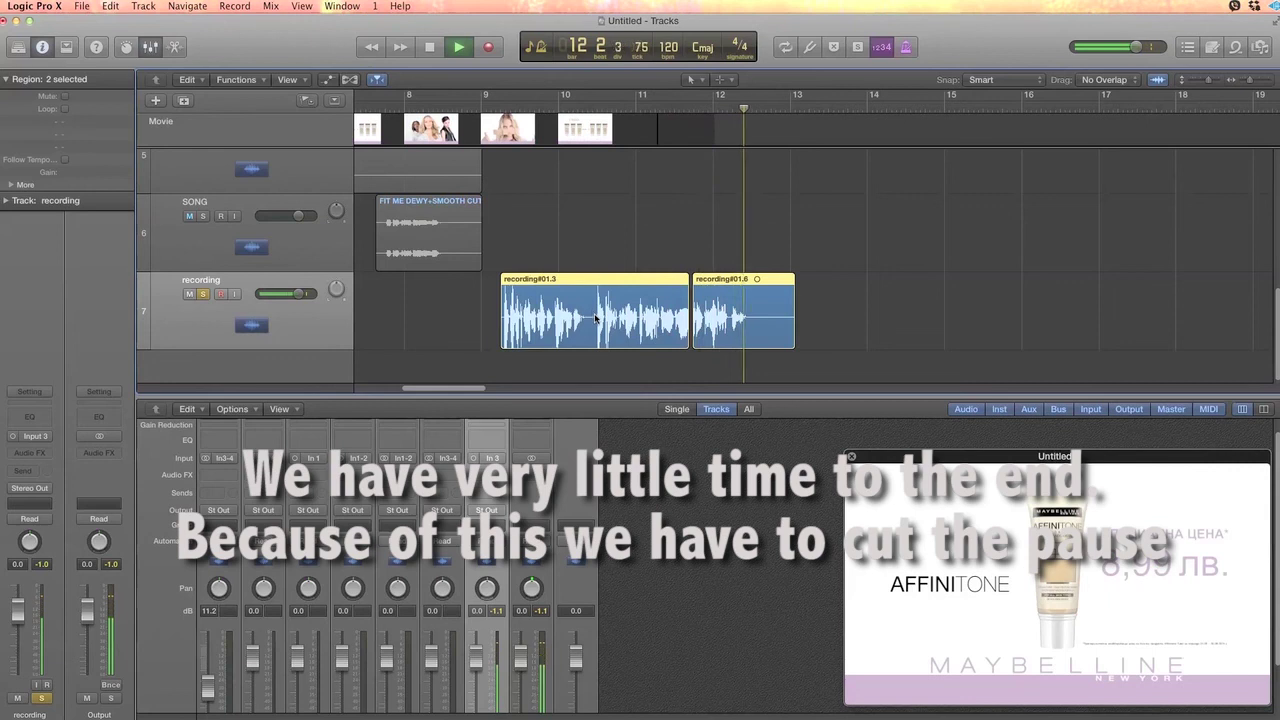
key(space)
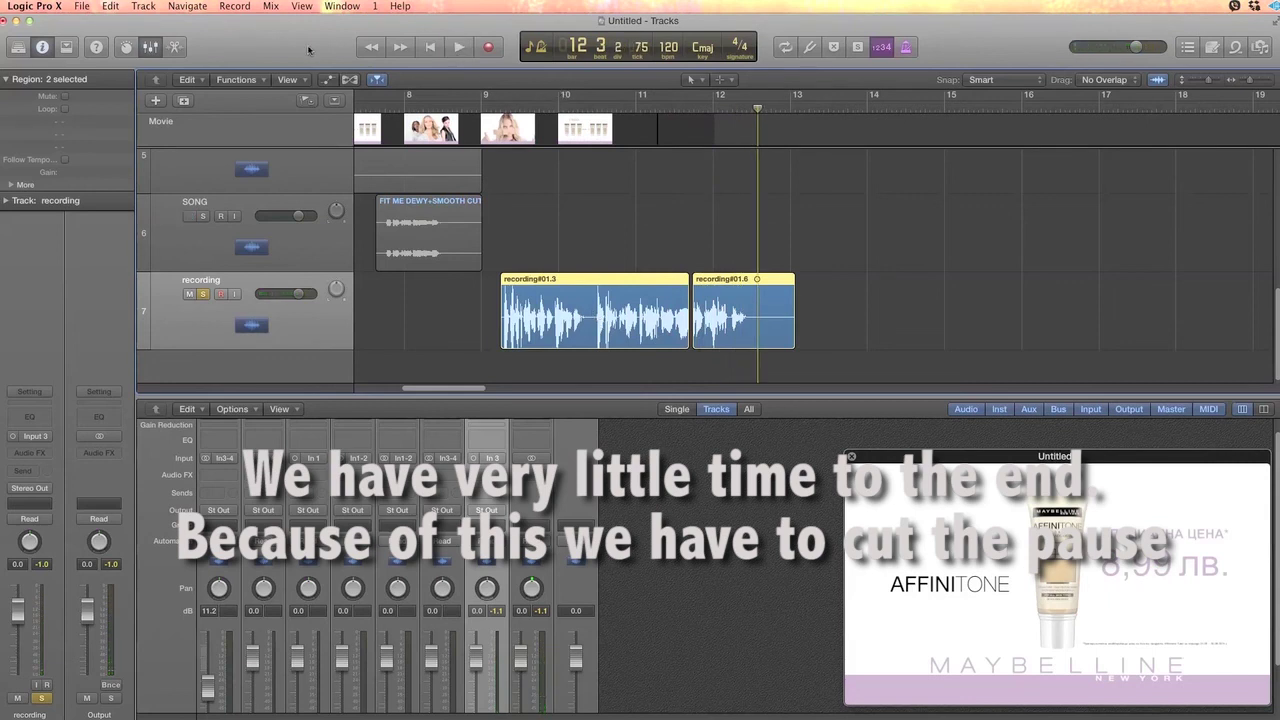
Split recording#01.3 at the pause after bar 10 with the Scissors tool and close up the pause between the parts.
click(704, 81)
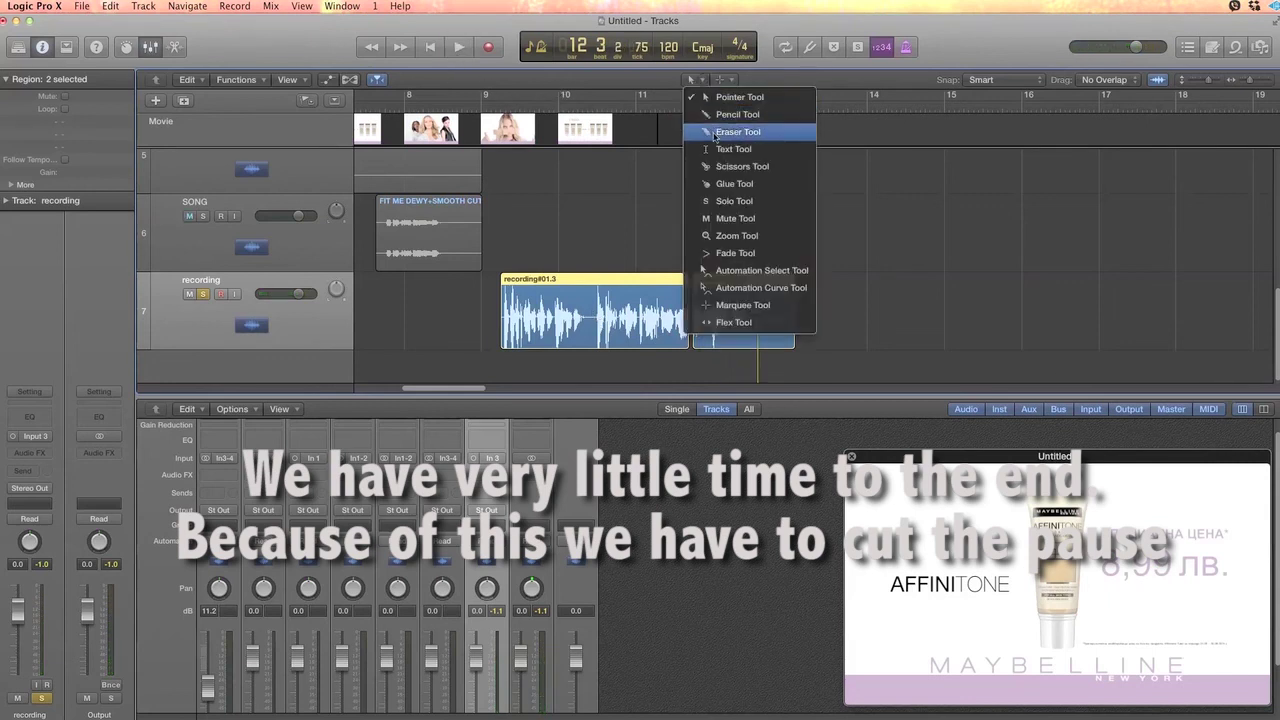
click(740, 167)
click(588, 322)
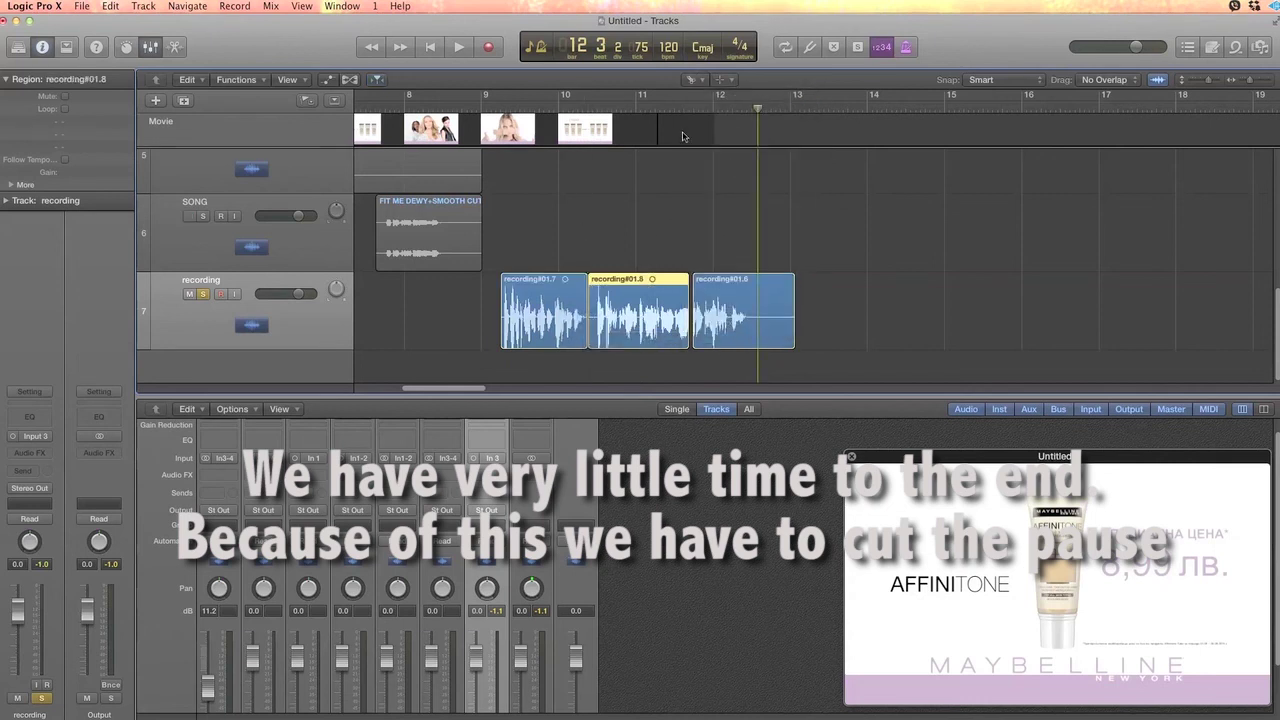
click(704, 81)
click(740, 94)
drag(591, 313, 620, 335)
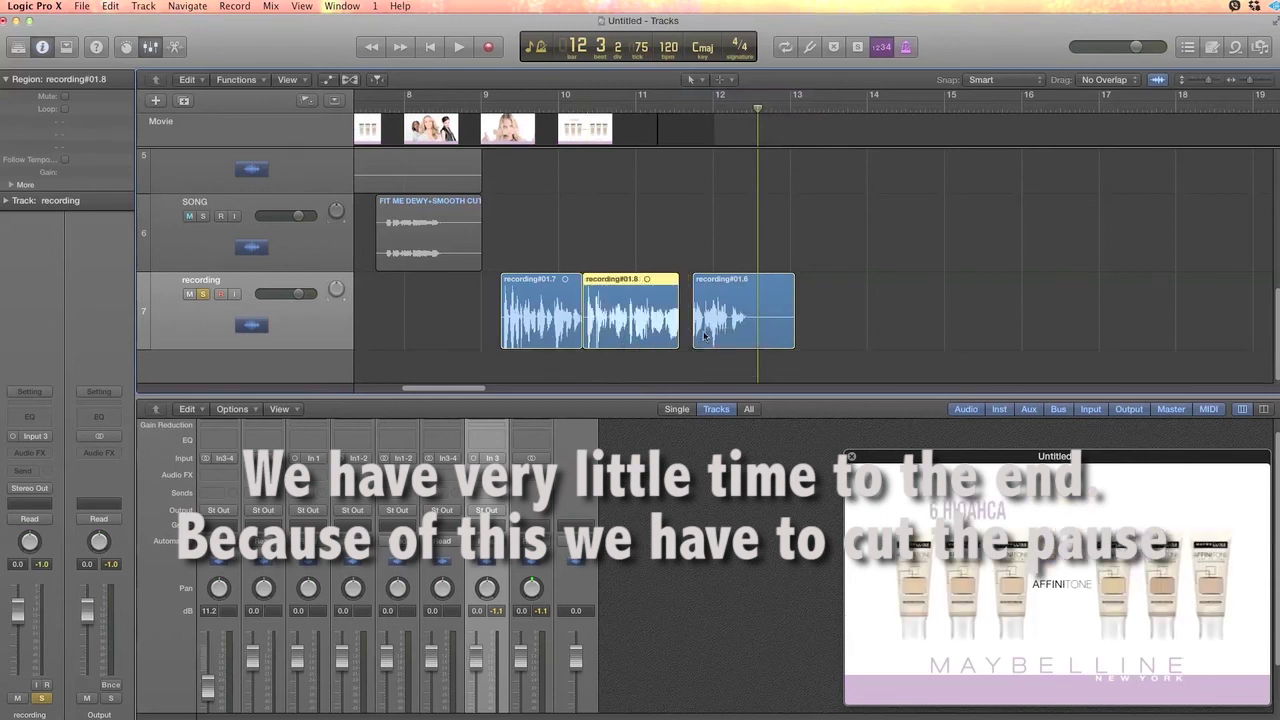
Move recording#01.6 earlier until it meets the end of recording#01.8, checking the joint in playback from bar 9.
click(724, 340)
drag(724, 340, 714, 344)
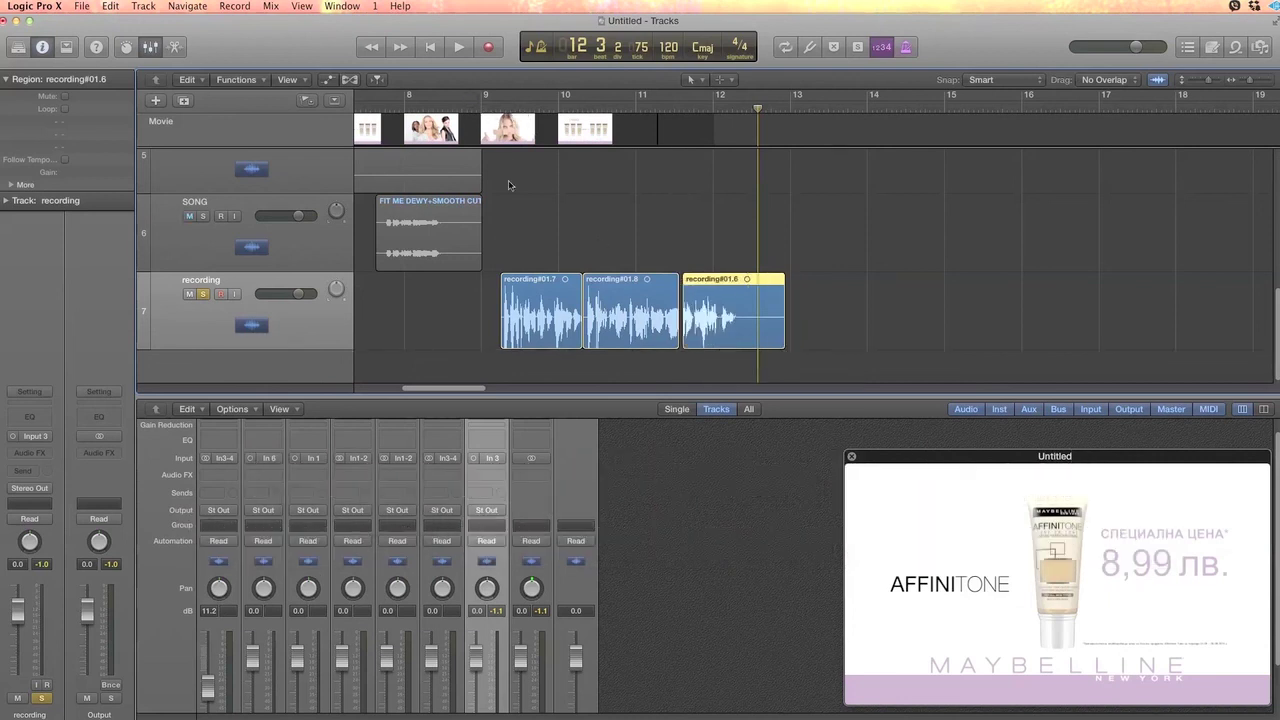
click(484, 117)
key(space)
drag(716, 348, 712, 349)
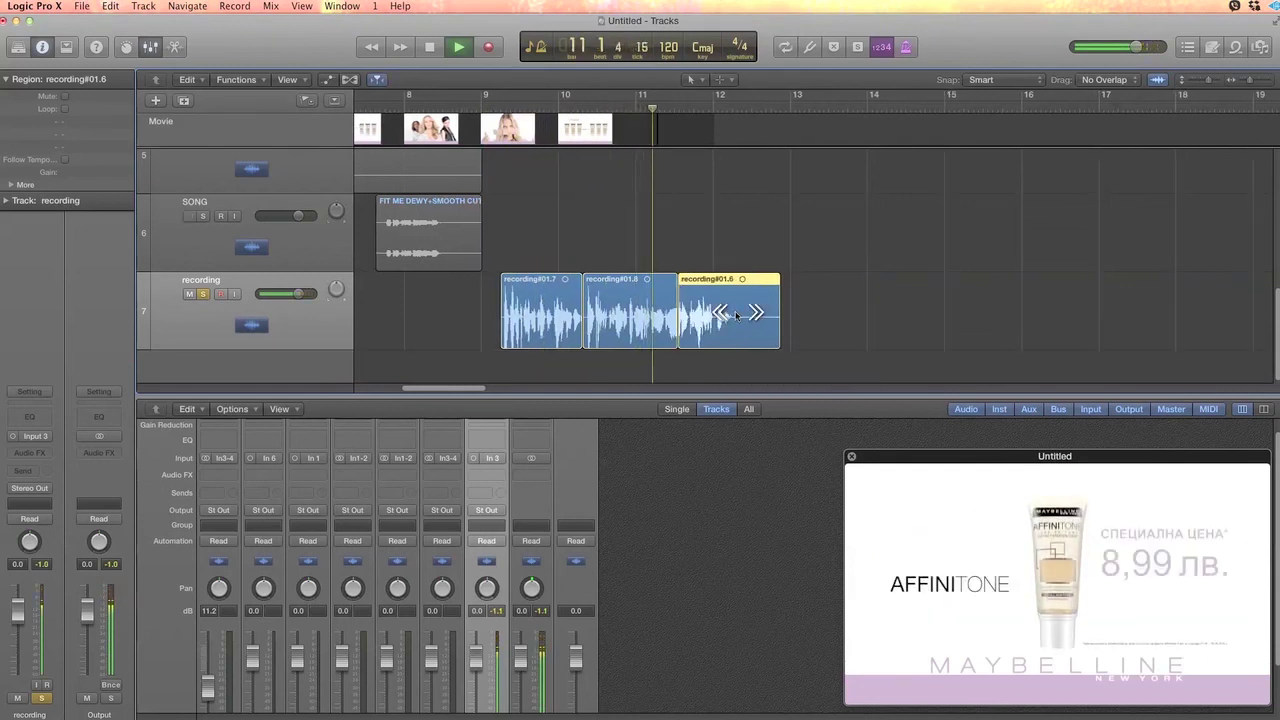
key(super+Right)
key(super+Right)
key(super+Right)
key(space)
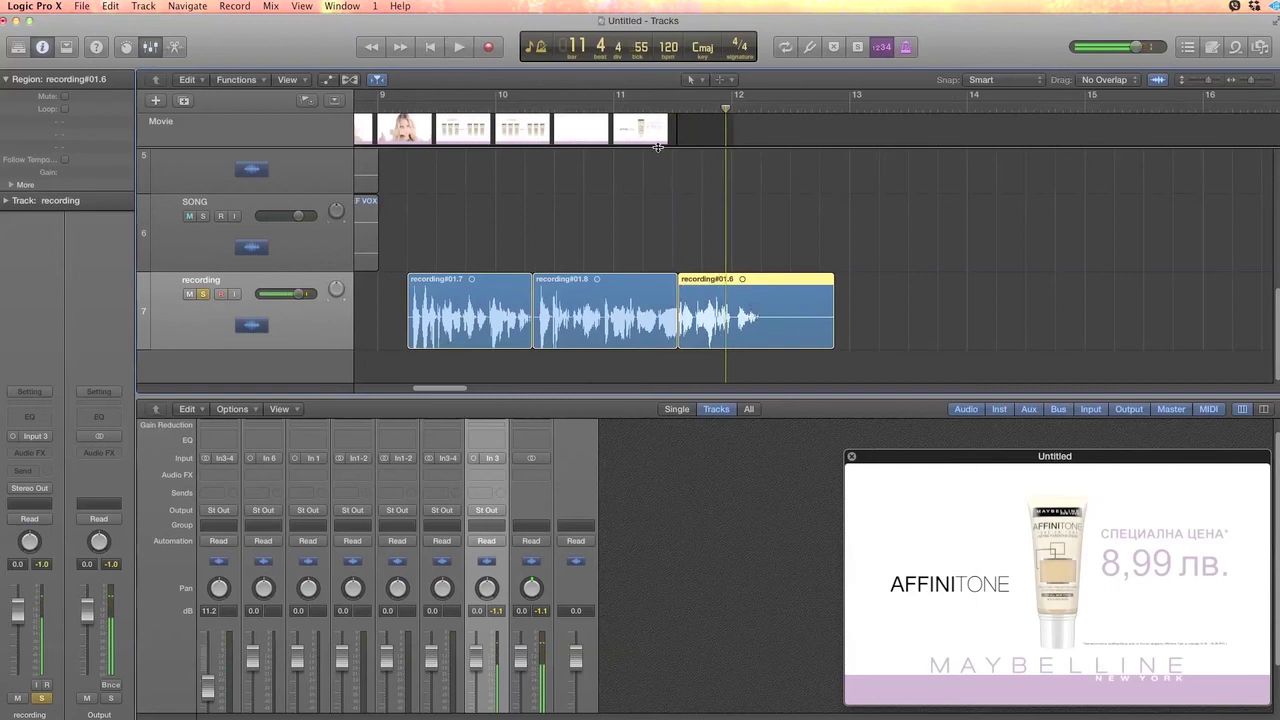
Fine-tune the start and placement of recording#01.6 against the end of recording#01.8, just after 11.3.
click(672, 107)
key(super+Right)
key(super+Right)
key(super+Right)
key(super+Right)
key(super+Right)
key(super+Right)
key(super+Right)
key(super+Right)
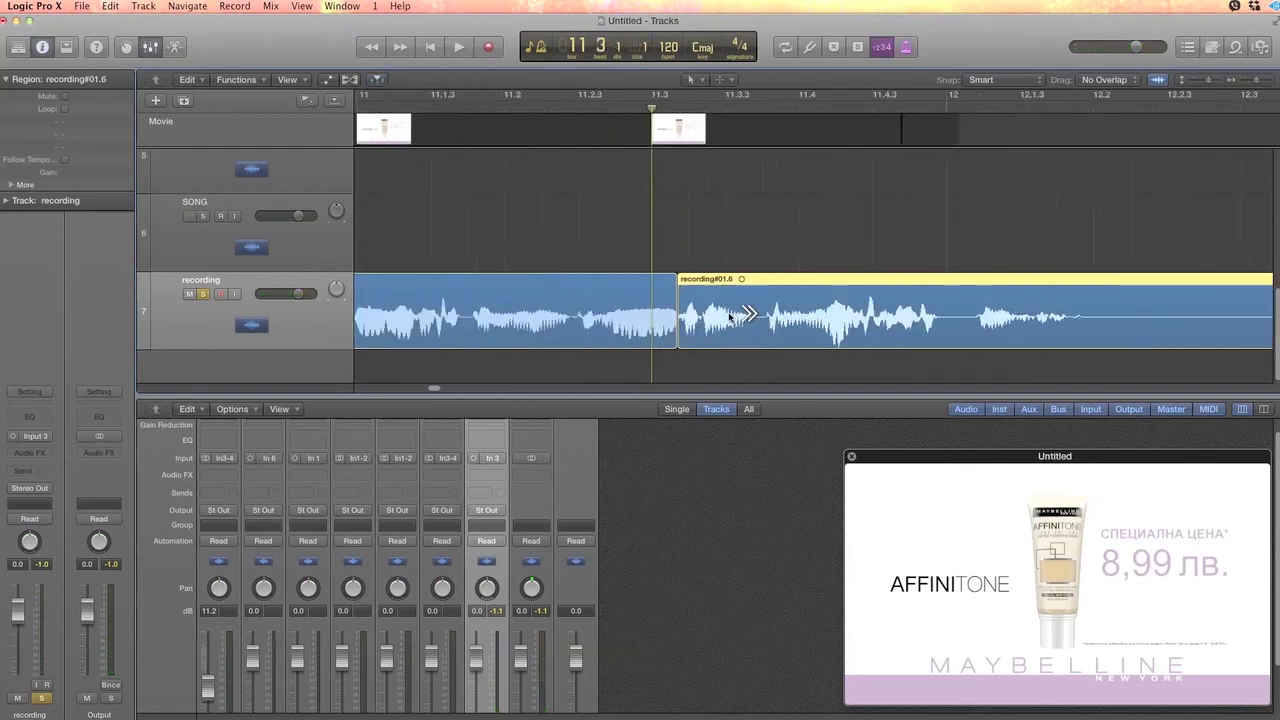
drag(726, 328, 851, 337)
drag(743, 318, 779, 325)
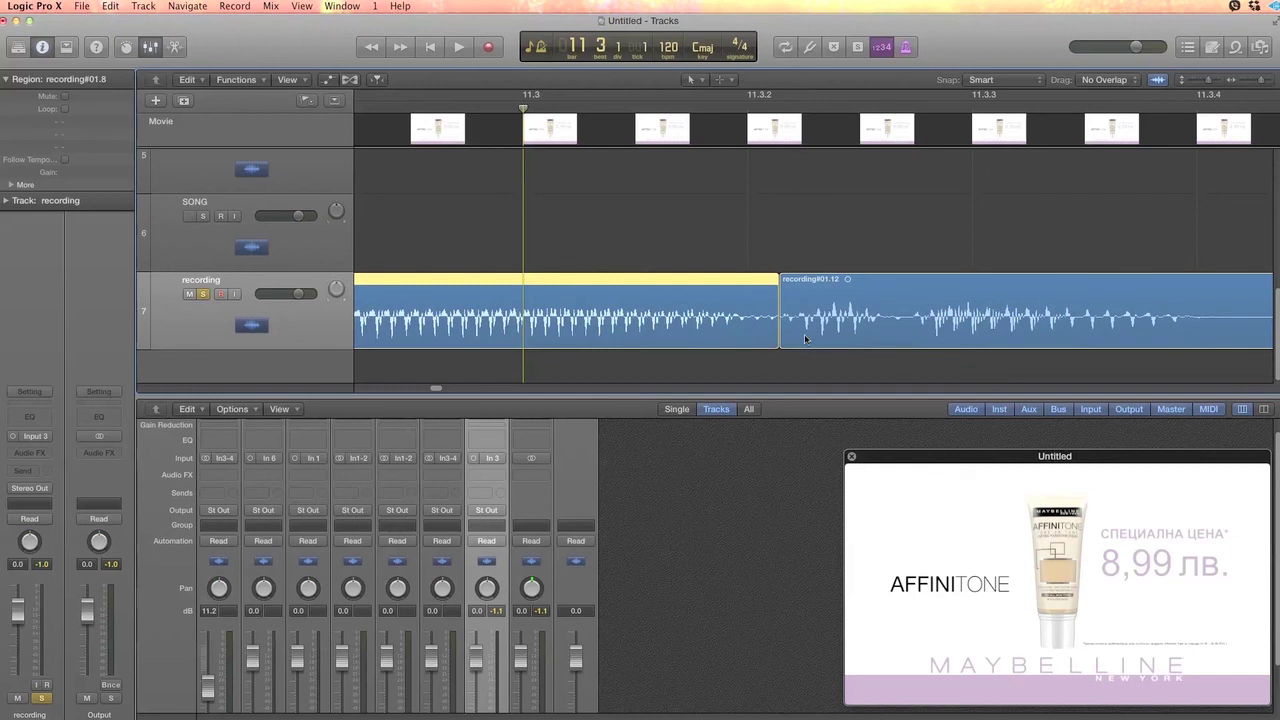
Play across the joint after 11.3 and refine the edge and position of the last take region there.
scroll(783, 333, left, 5)
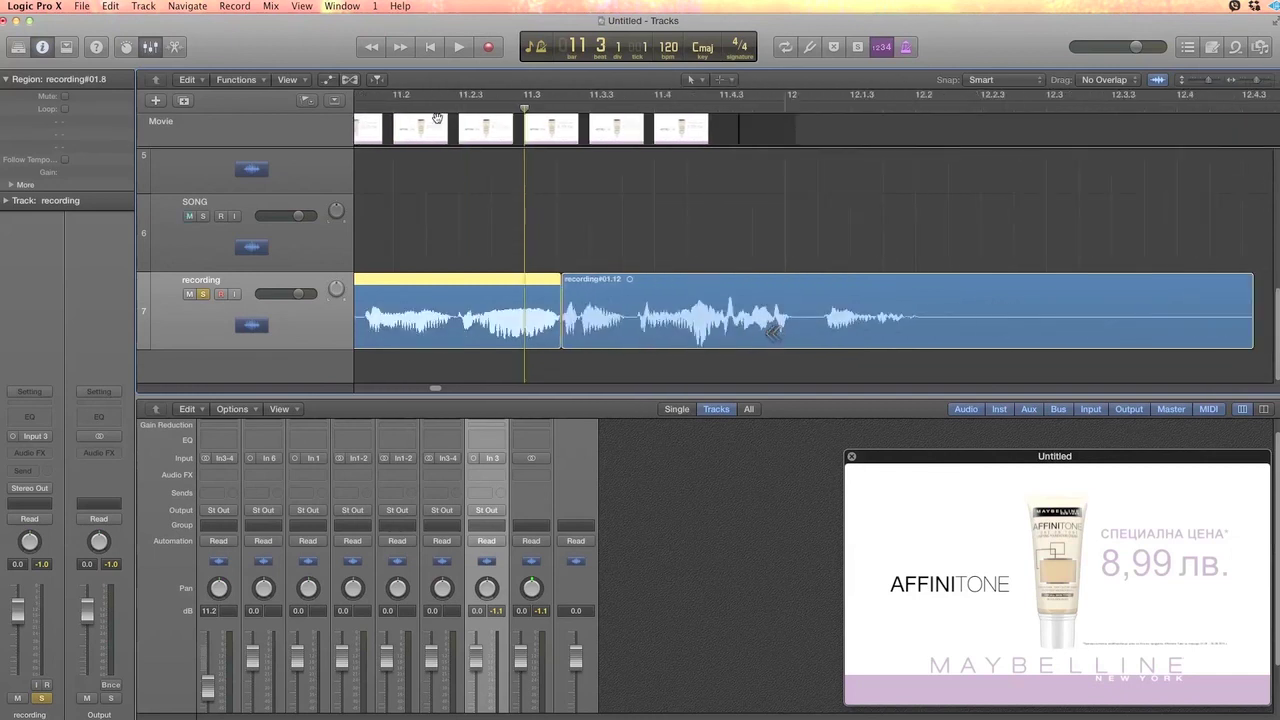
key(space)
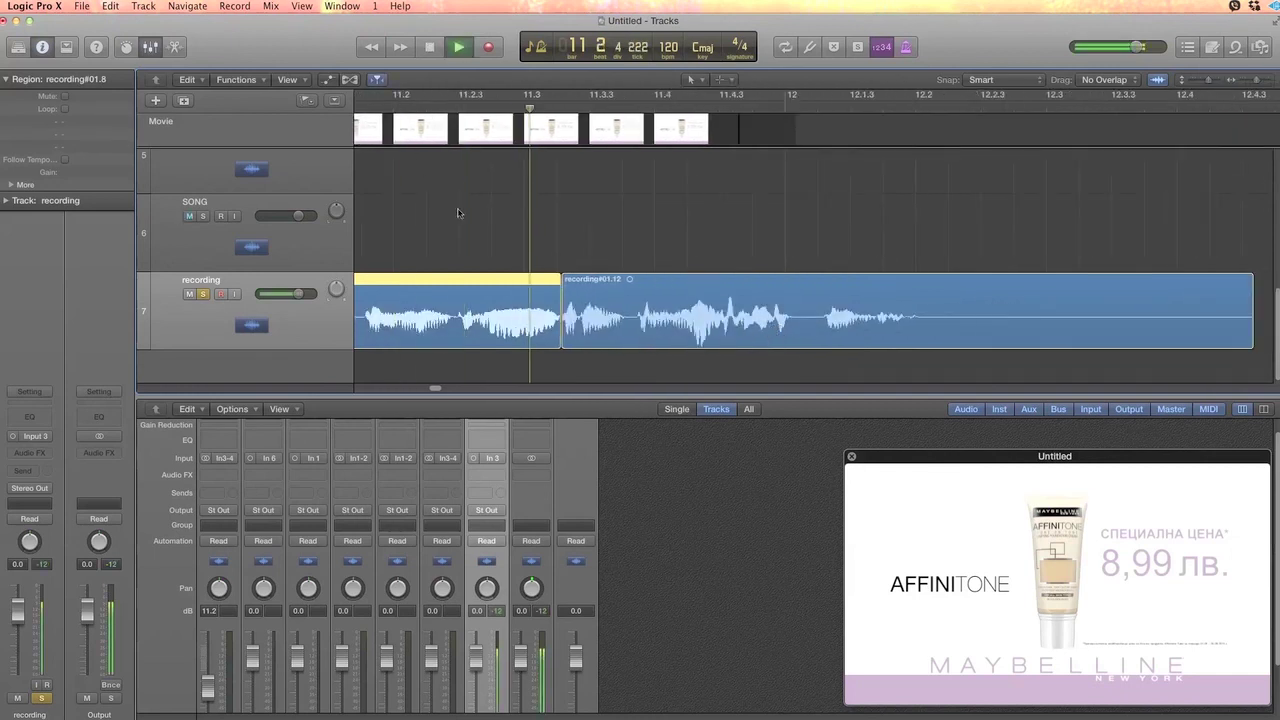
scroll(514, 246, left, 1)
key(space)
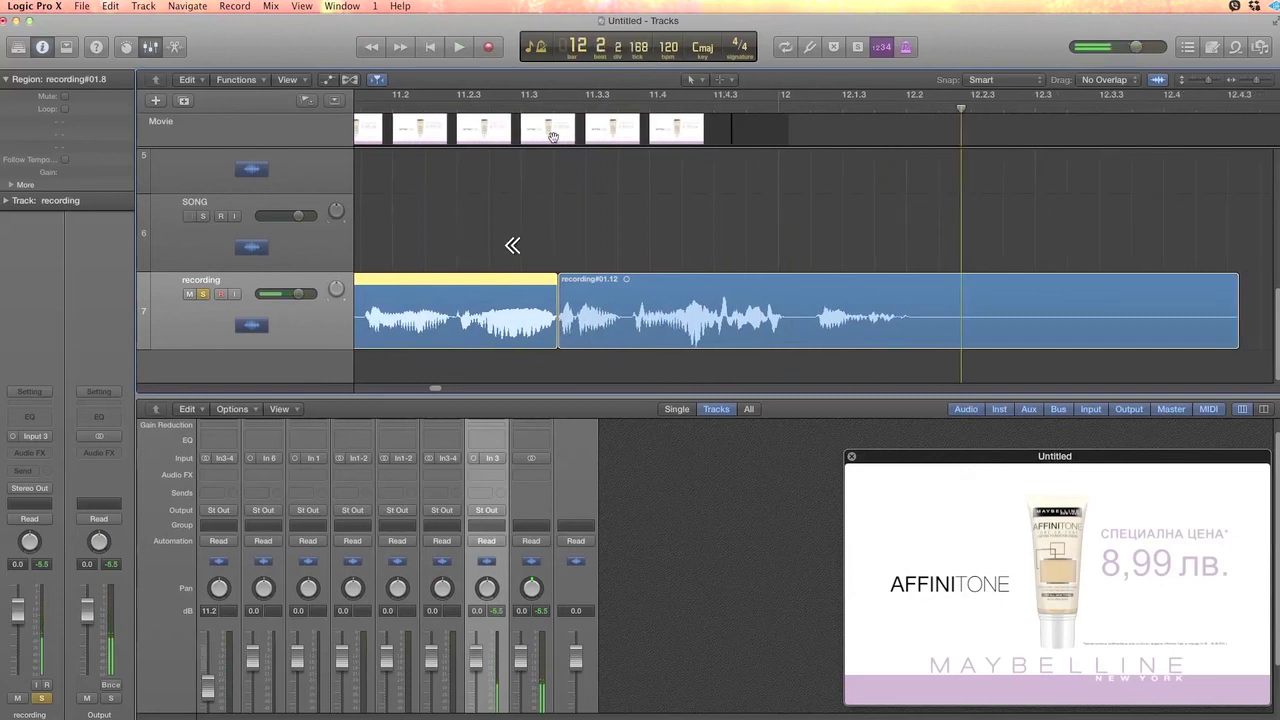
click(552, 110)
scroll(576, 239, right, 5)
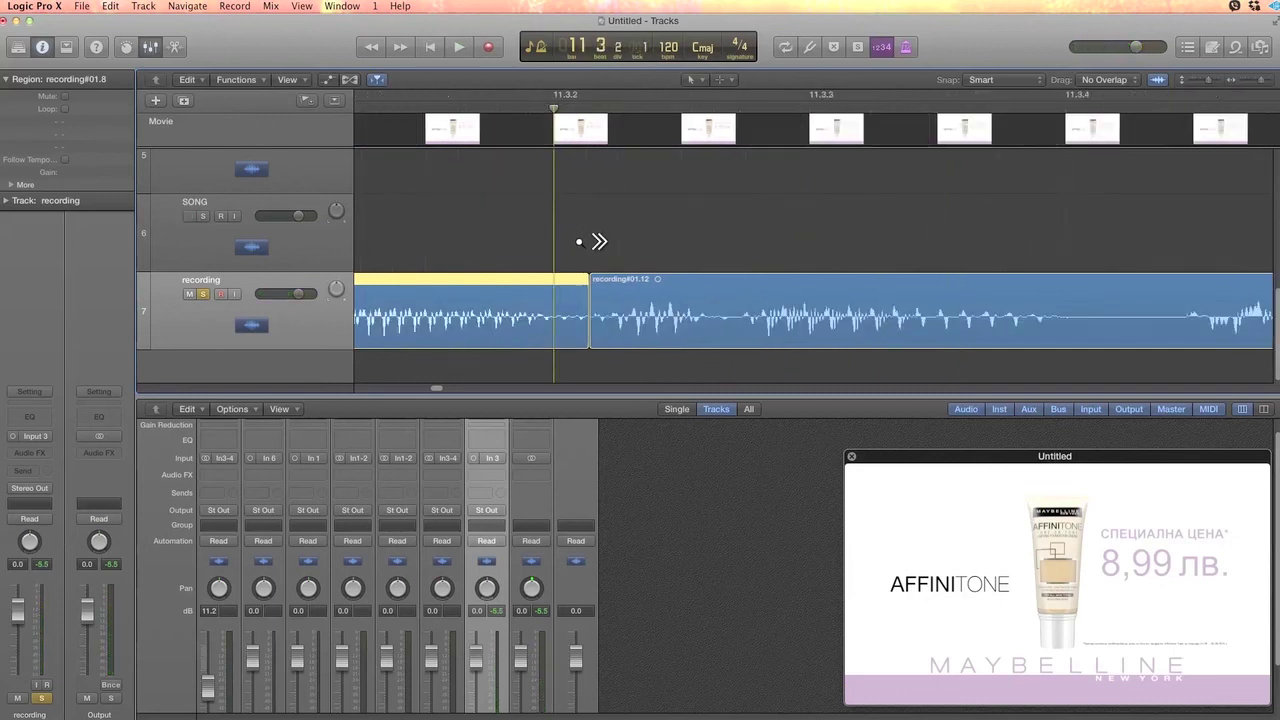
drag(716, 322, 681, 322)
drag(677, 333, 681, 333)
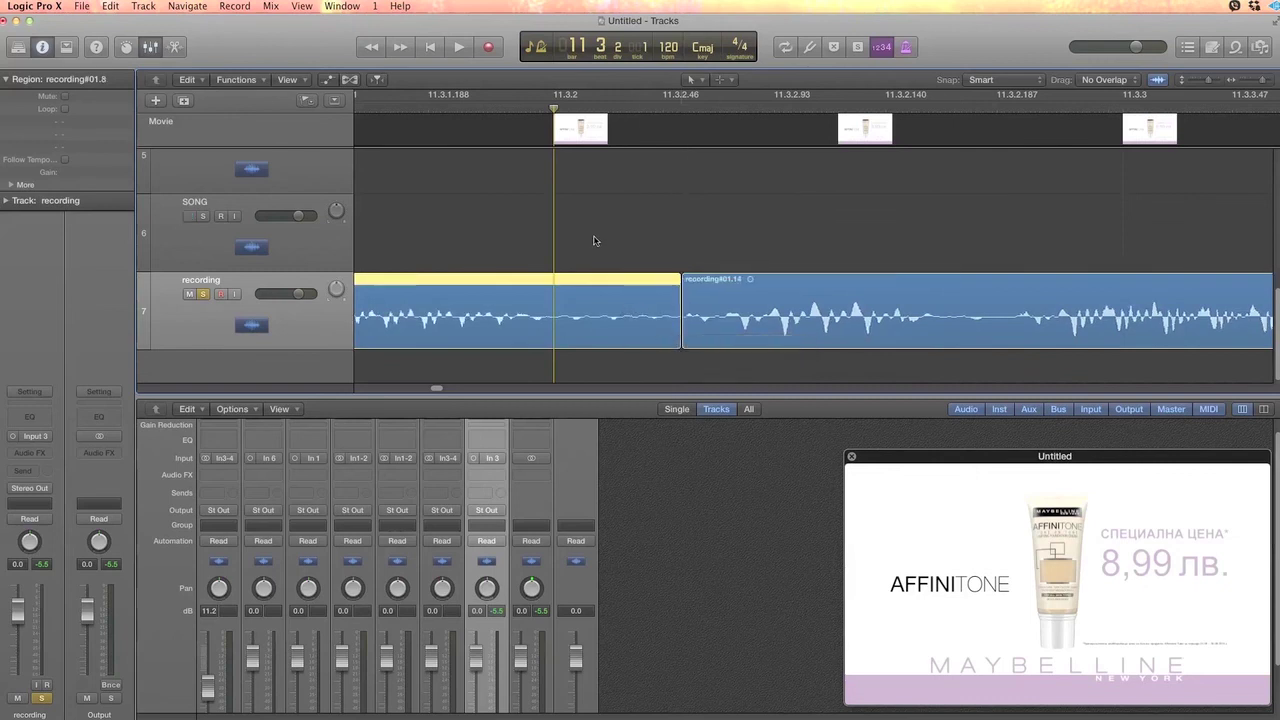
Play the assembled tag from about bar 9 to past bar 12 to check the finished edit.
scroll(596, 240, left, 10)
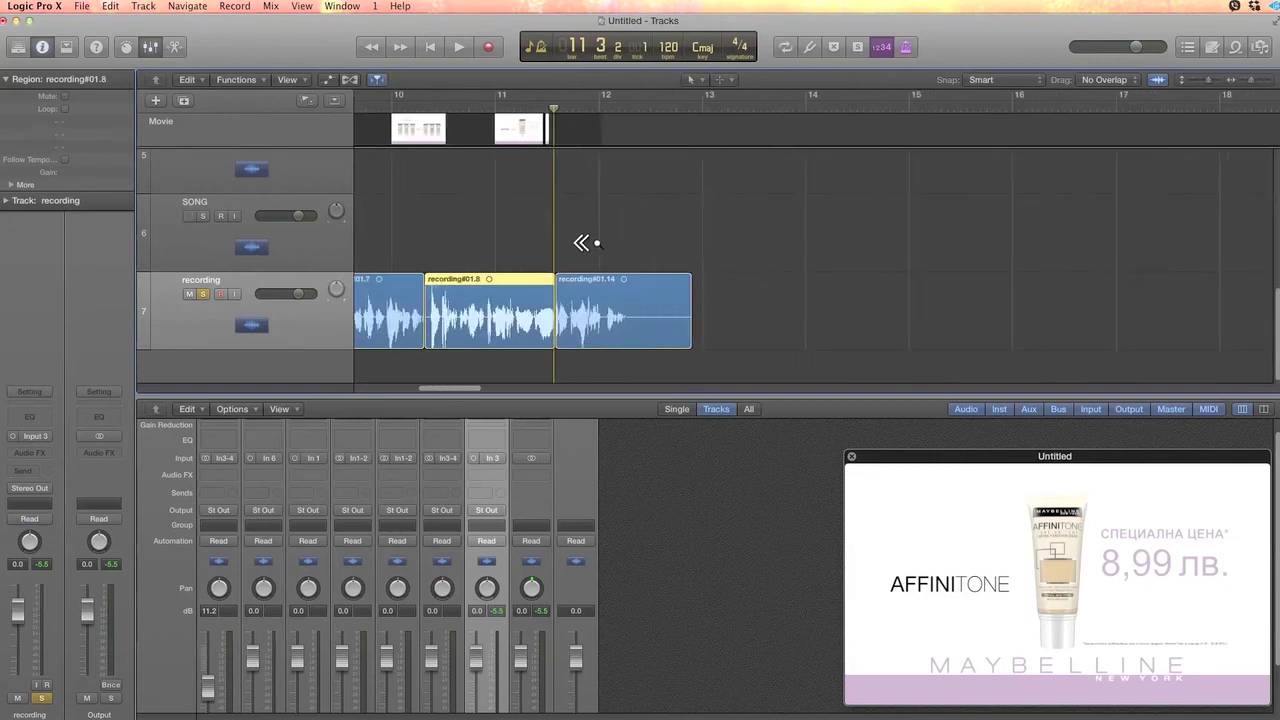
click(368, 103)
key(space)
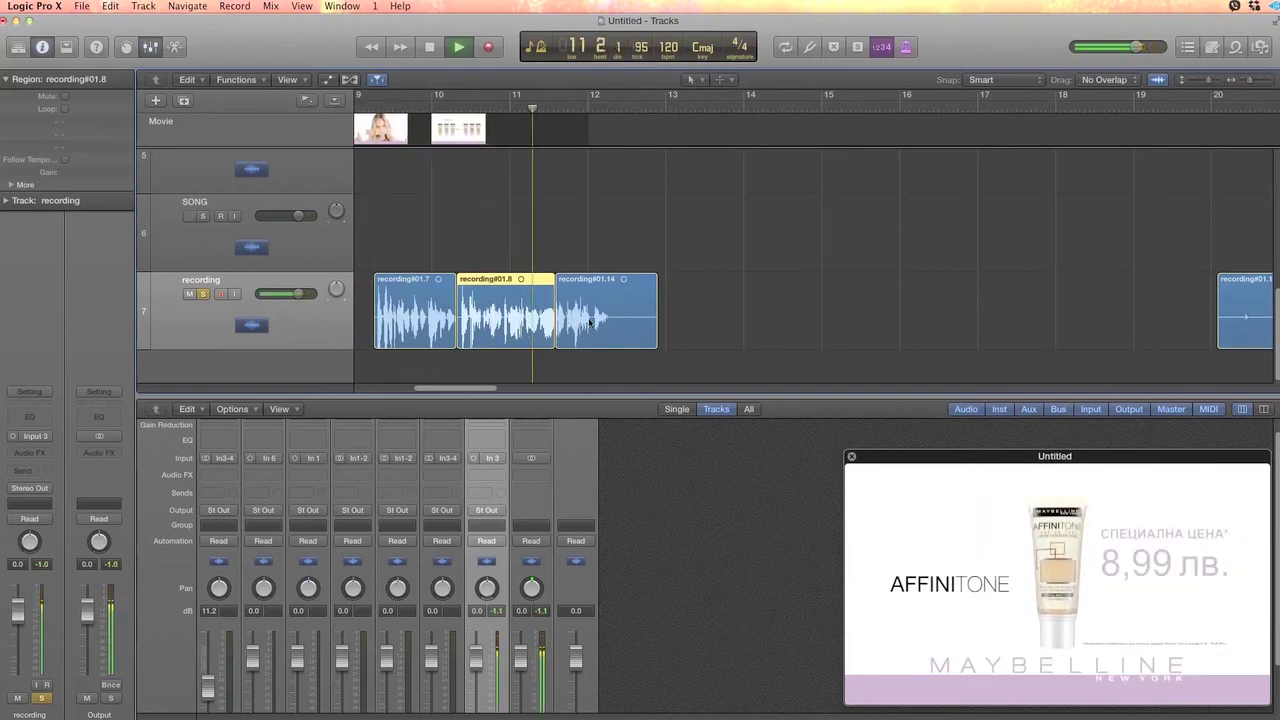
key(space)
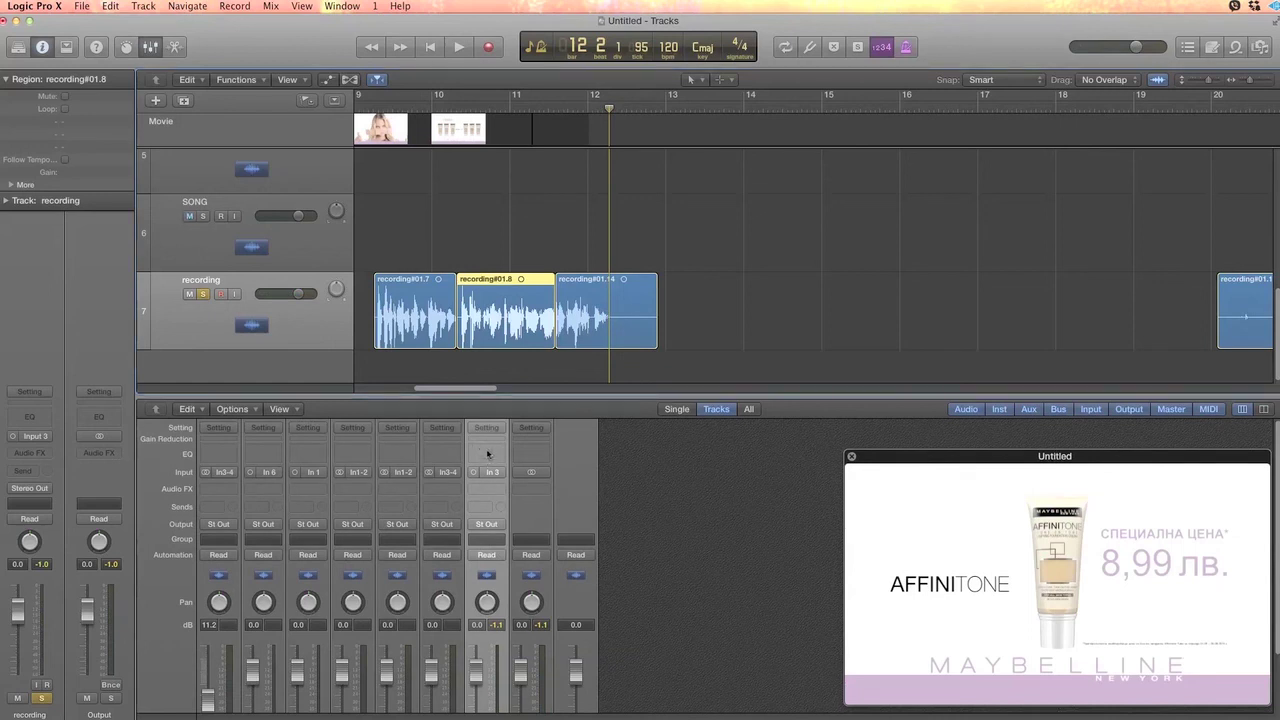
Add a Channel EQ to the recording track with a high-pass filter at 90 Hz, 48 dB/Oct and Q 0.64.
click(486, 451)
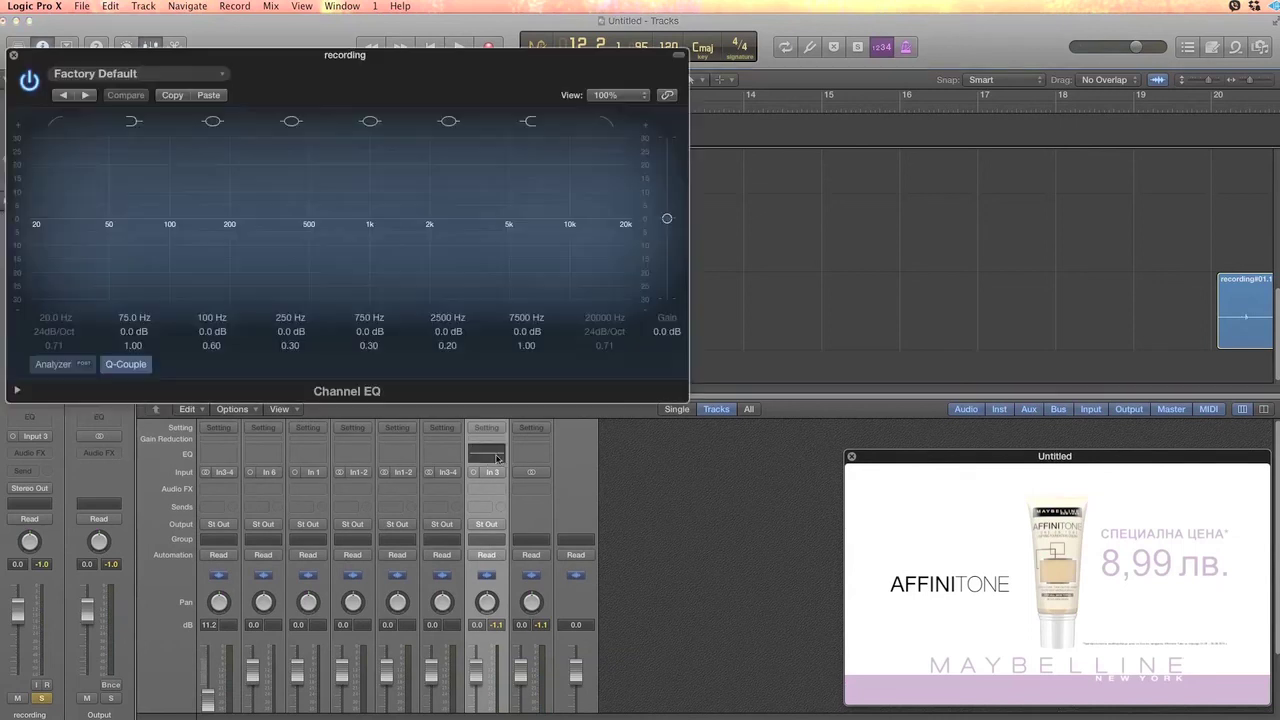
click(57, 124)
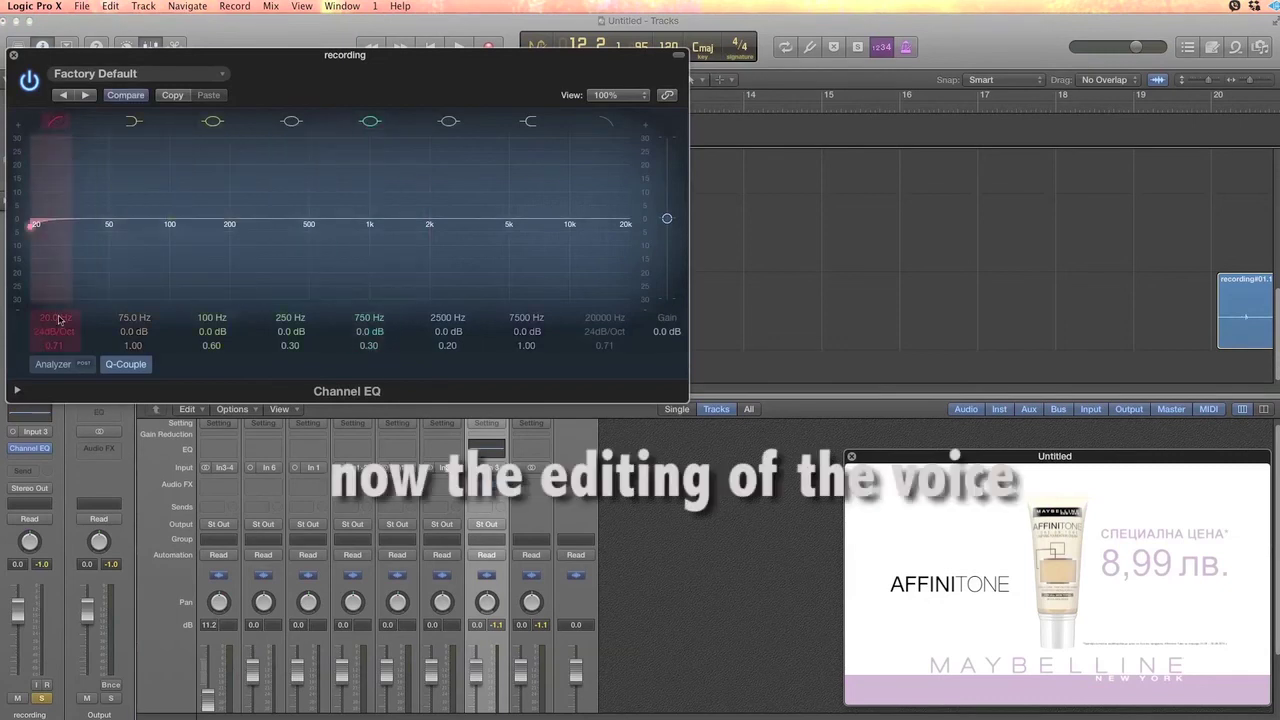
drag(62, 227, 109, 221)
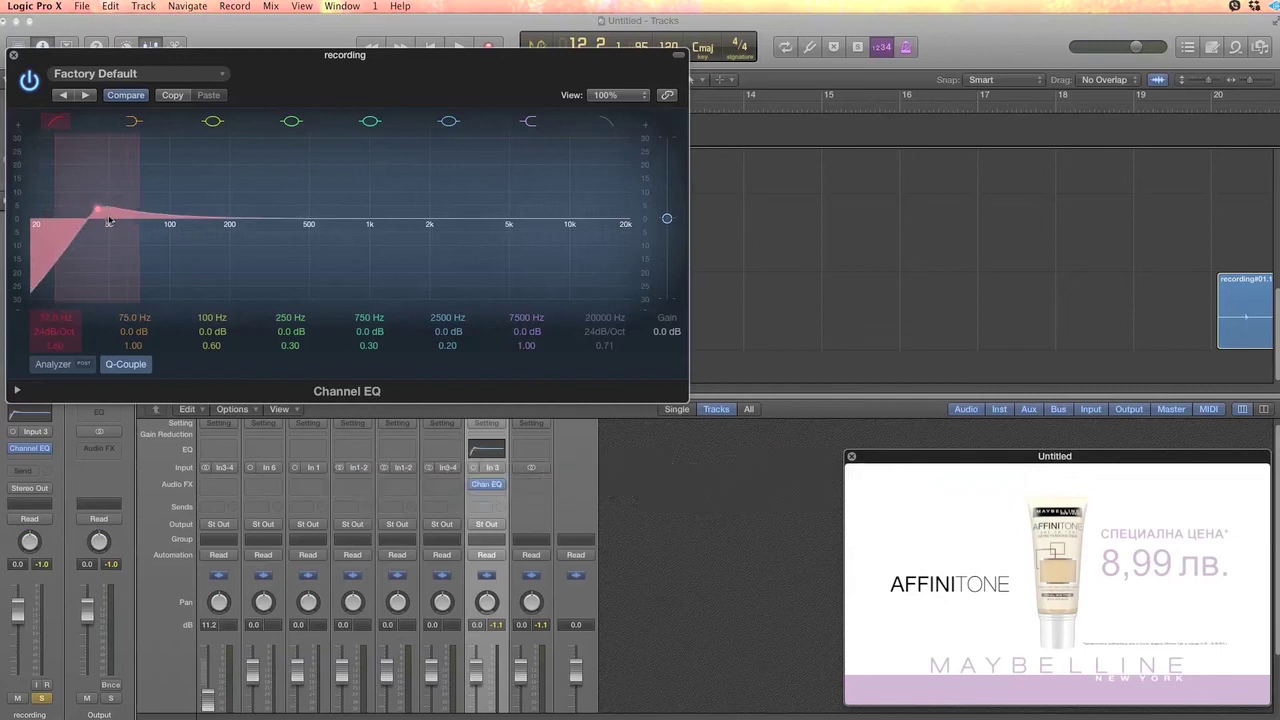
drag(53, 335, 51, 335)
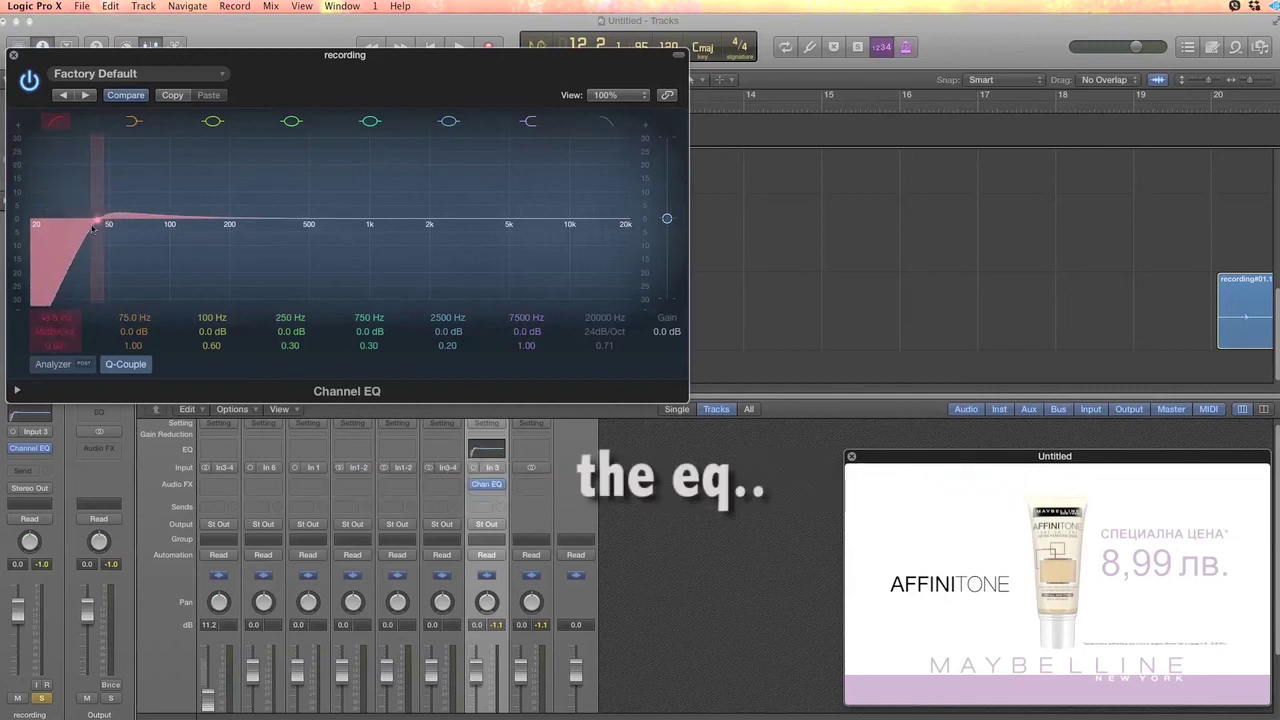
drag(101, 225, 188, 243)
click(742, 262)
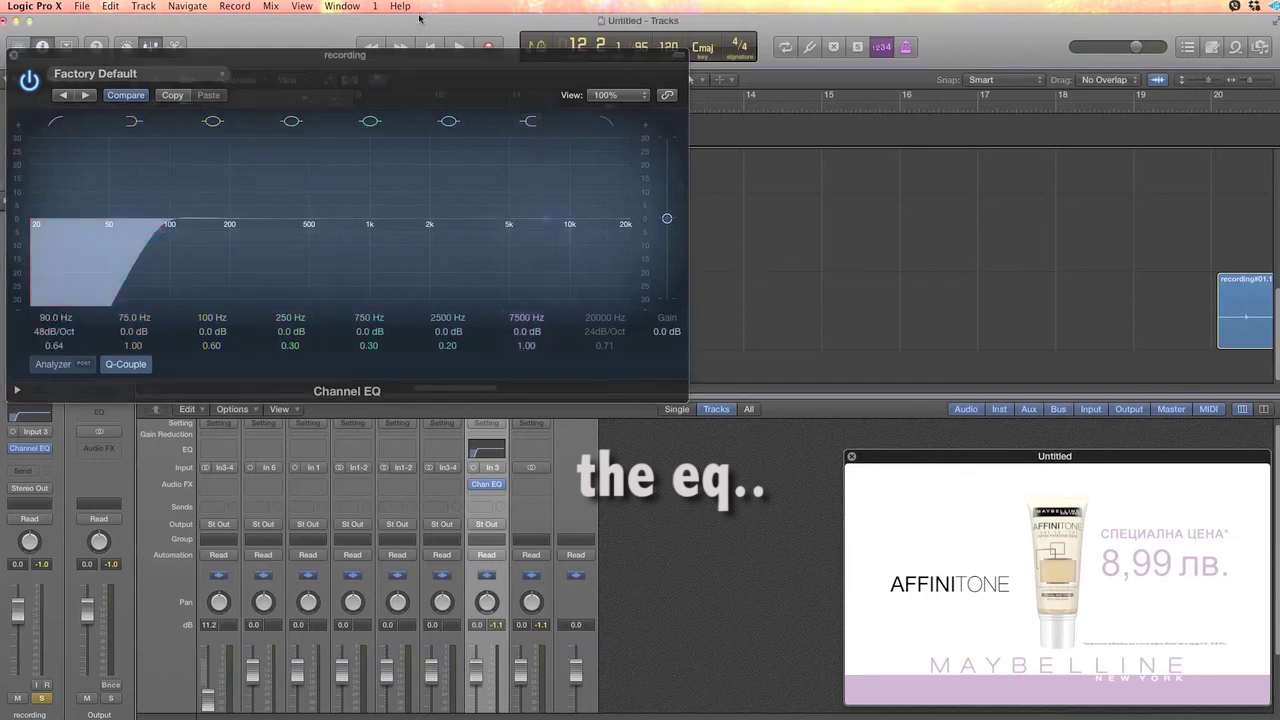
Move the EQ window clear of the regions and play the assembled tag to hear the high-pass filter.
drag(407, 66, 839, 427)
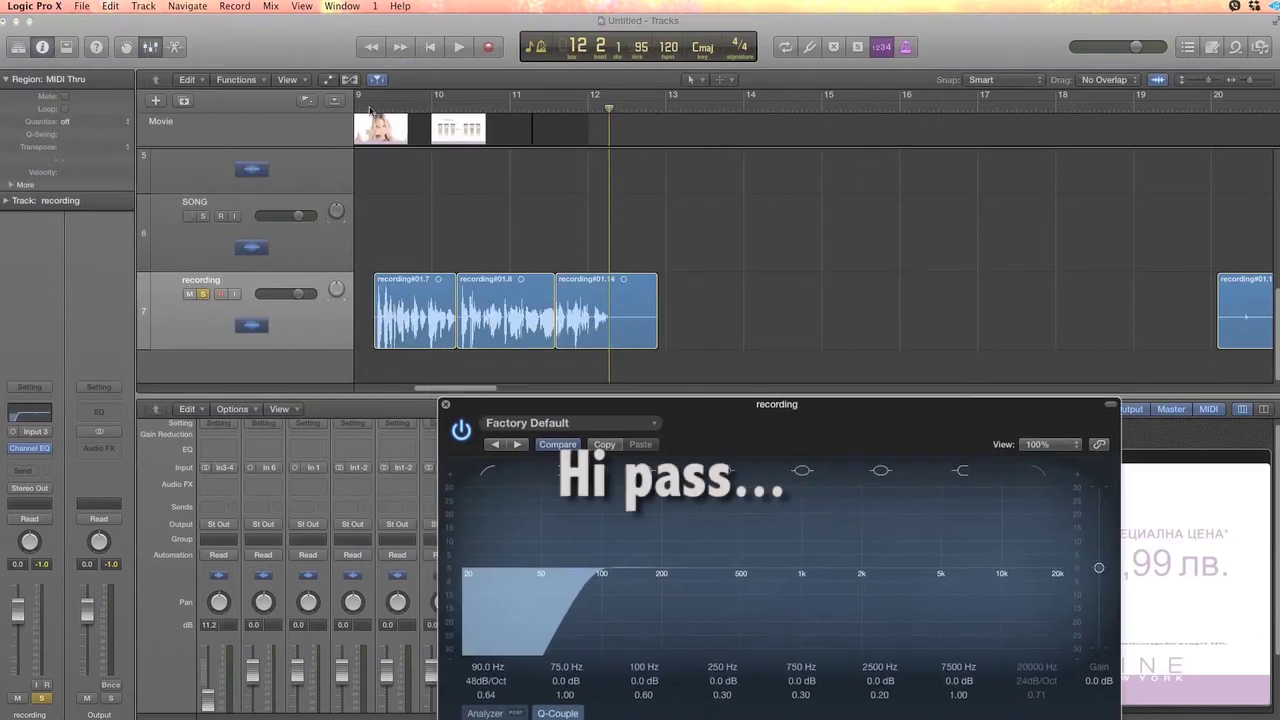
key(space)
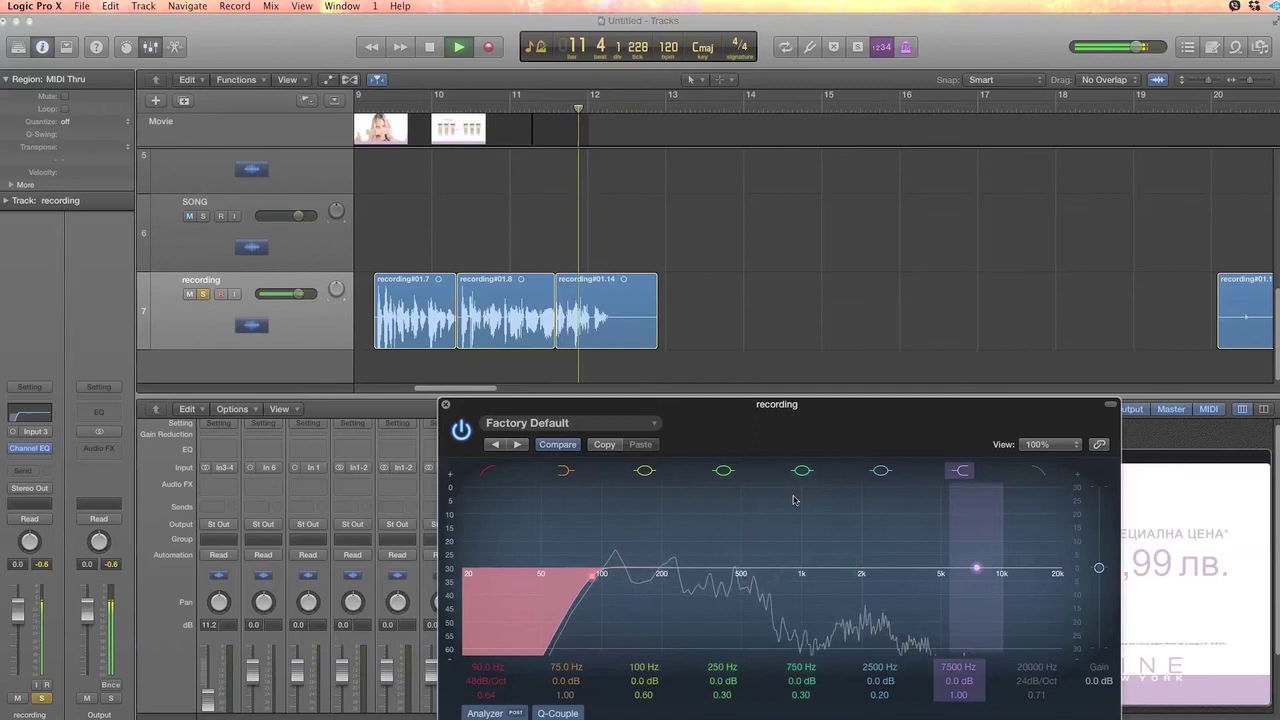
key(space)
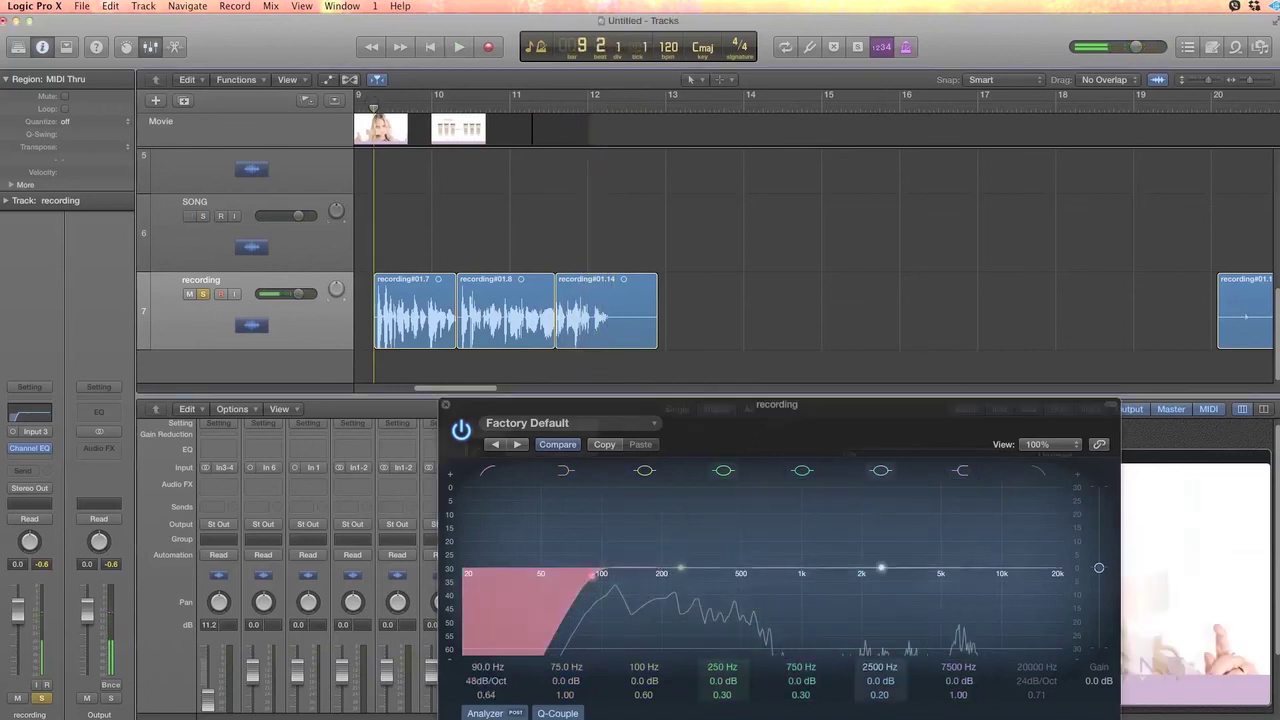
Boost the EQ's upper-mid band by 4.5 dB at 1020 Hz, add a 24 dB/Oct low-pass at 12400 Hz, and start playback.
drag(871, 567, 794, 553)
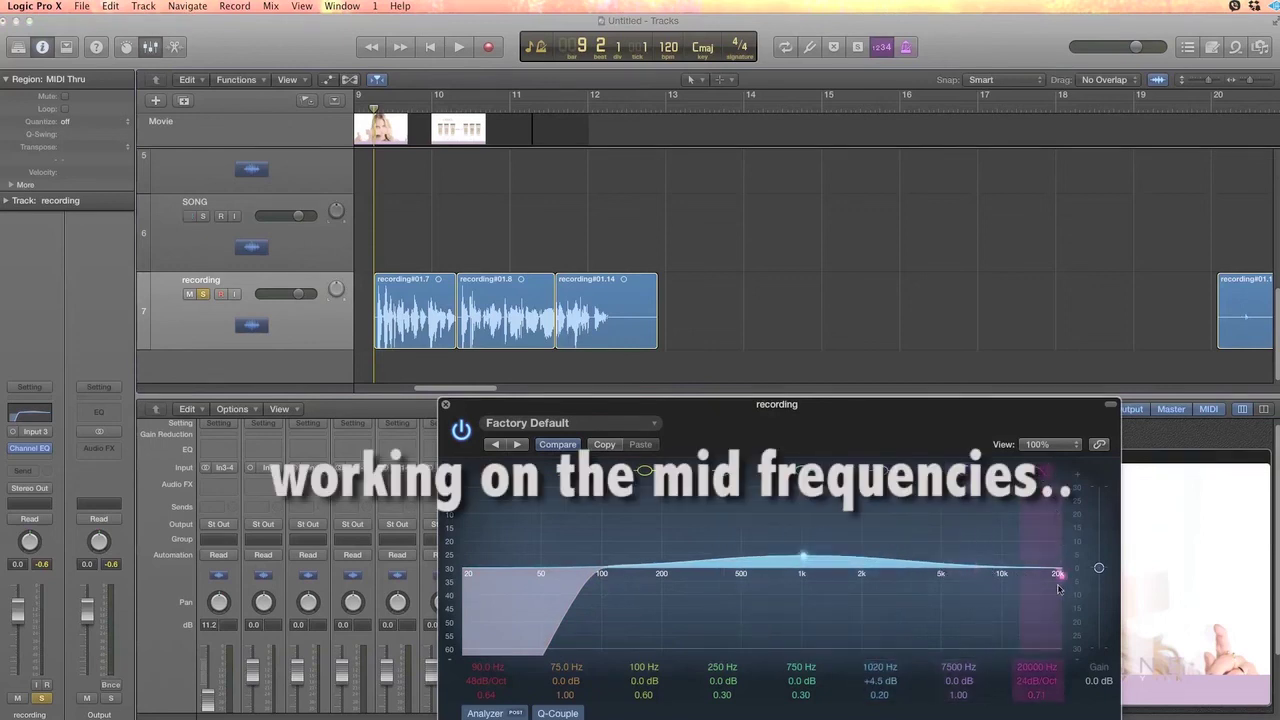
drag(1029, 585, 1017, 578)
key(space)
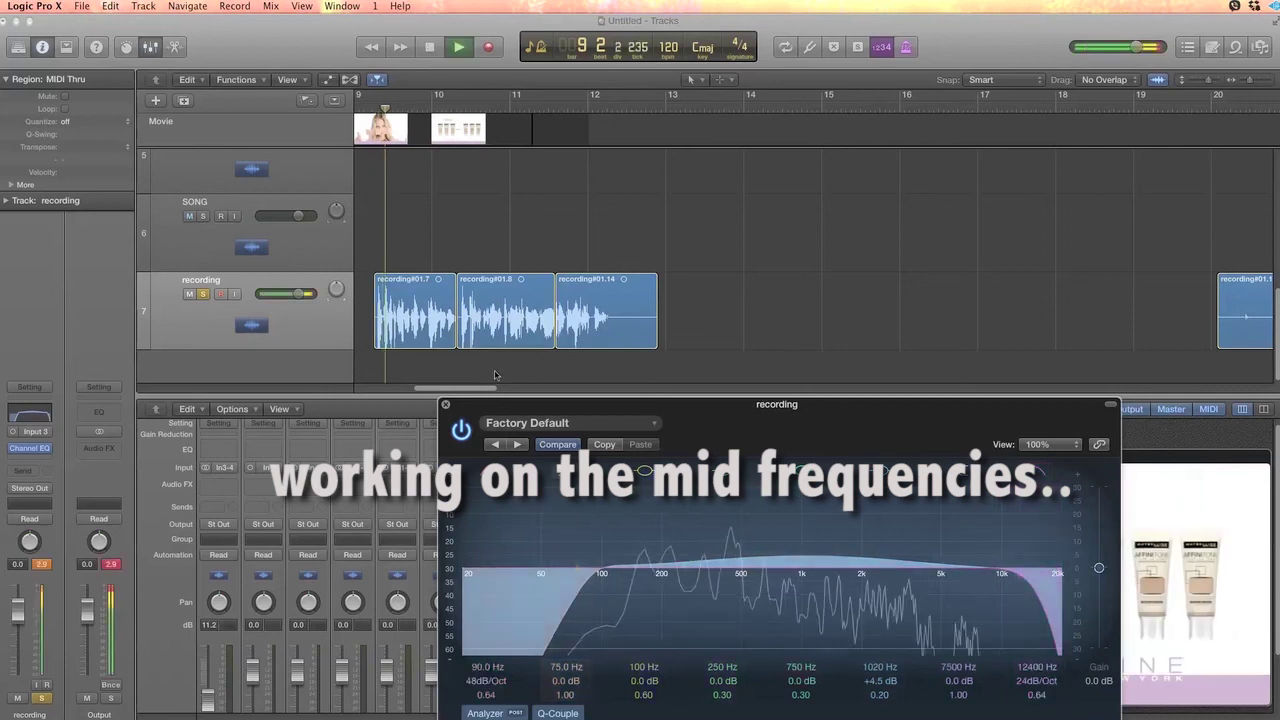
Retune the boosted mid band to 1960 Hz at +3.5 dB during playback, then stop and close the EQ.
drag(800, 557, 860, 557)
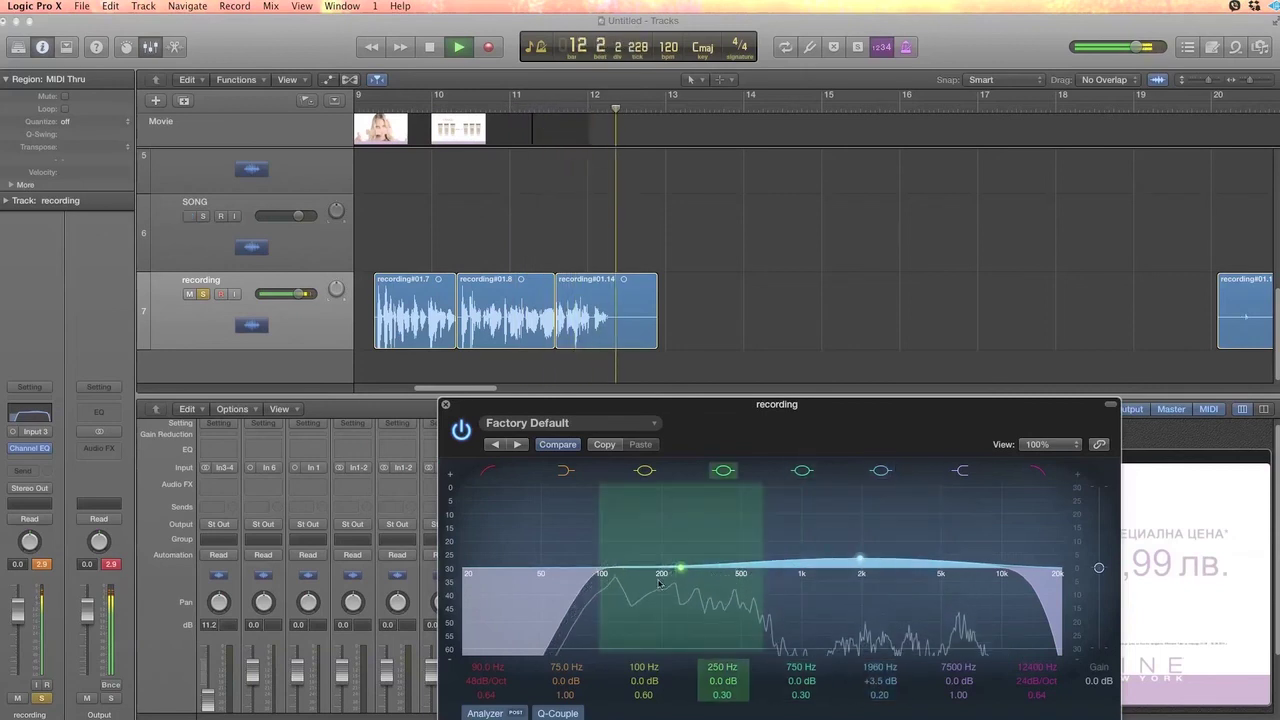
key(space)
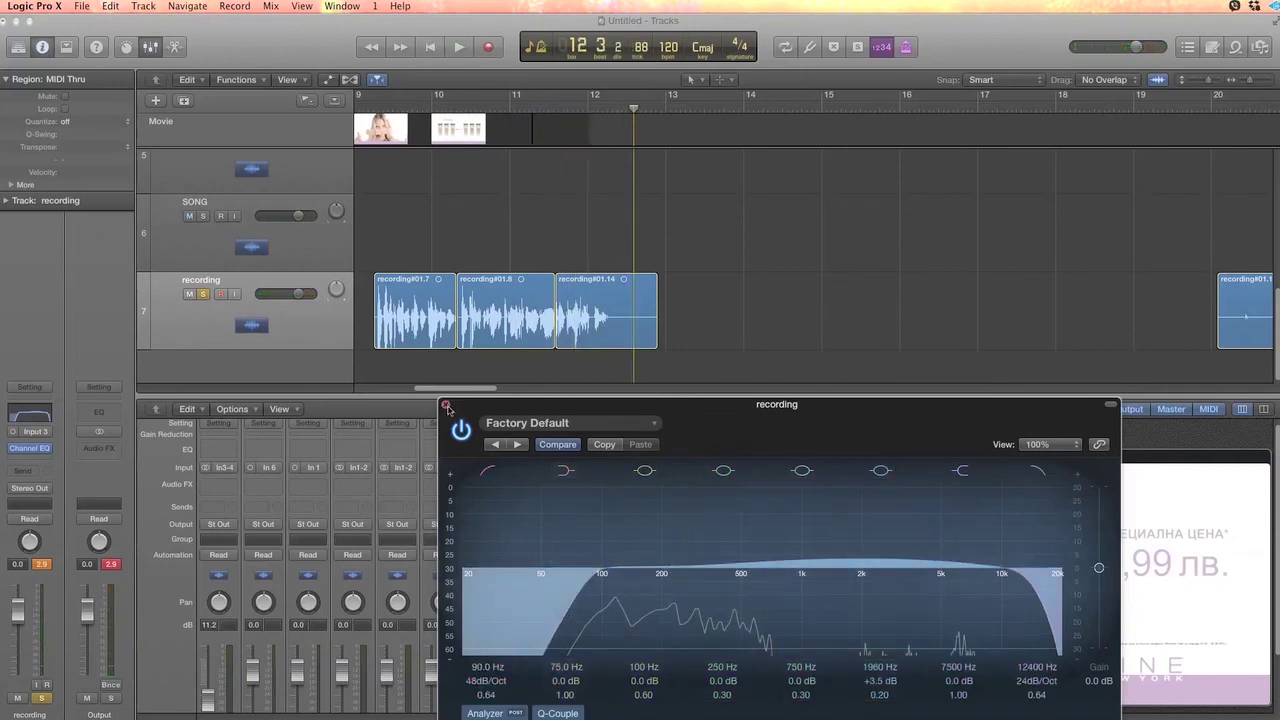
click(446, 407)
Reset the output's peak-level readout and lower the recording track's volume to -3.1 dB.
scroll(658, 308, left, 10)
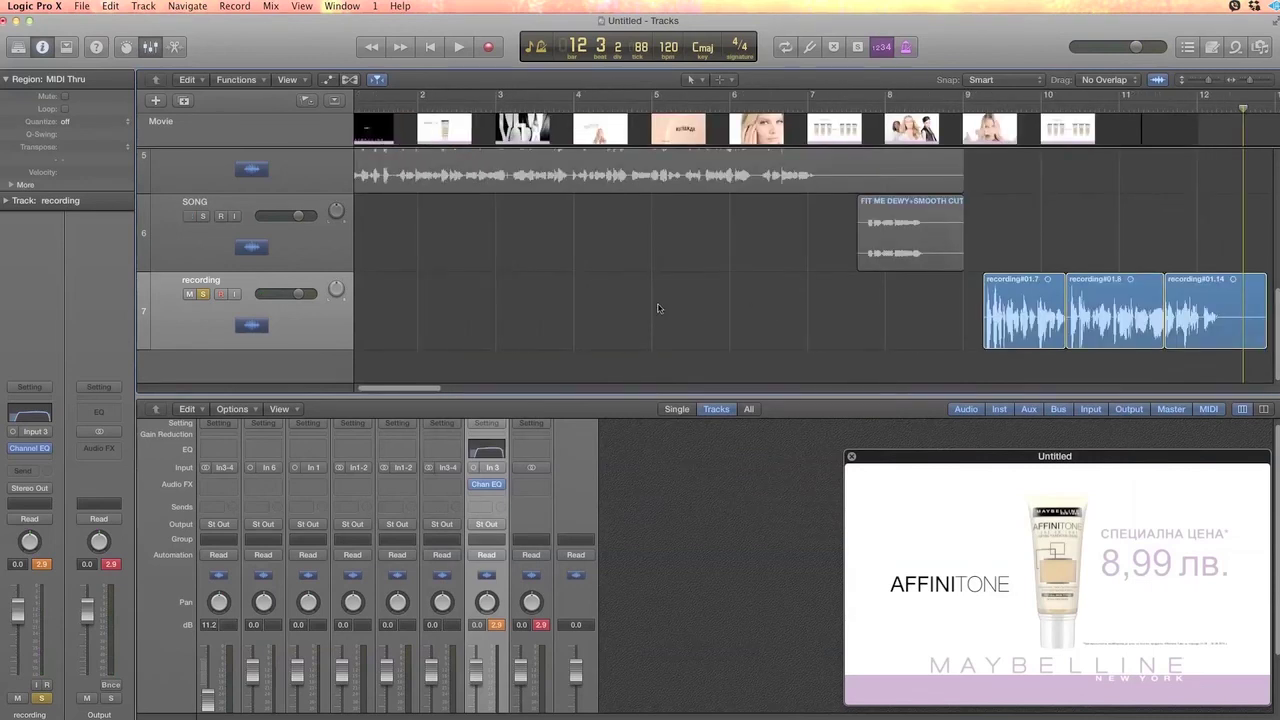
scroll(658, 308, left, 5)
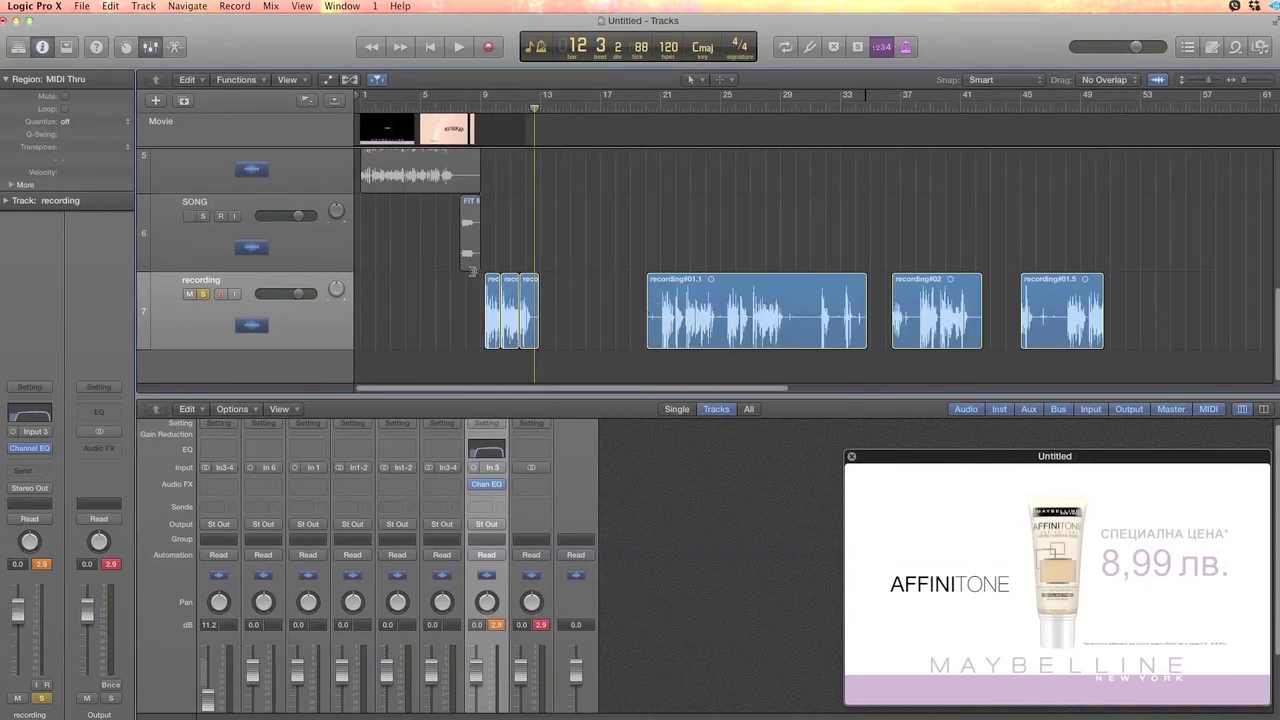
click(541, 625)
scroll(543, 628, down, 3)
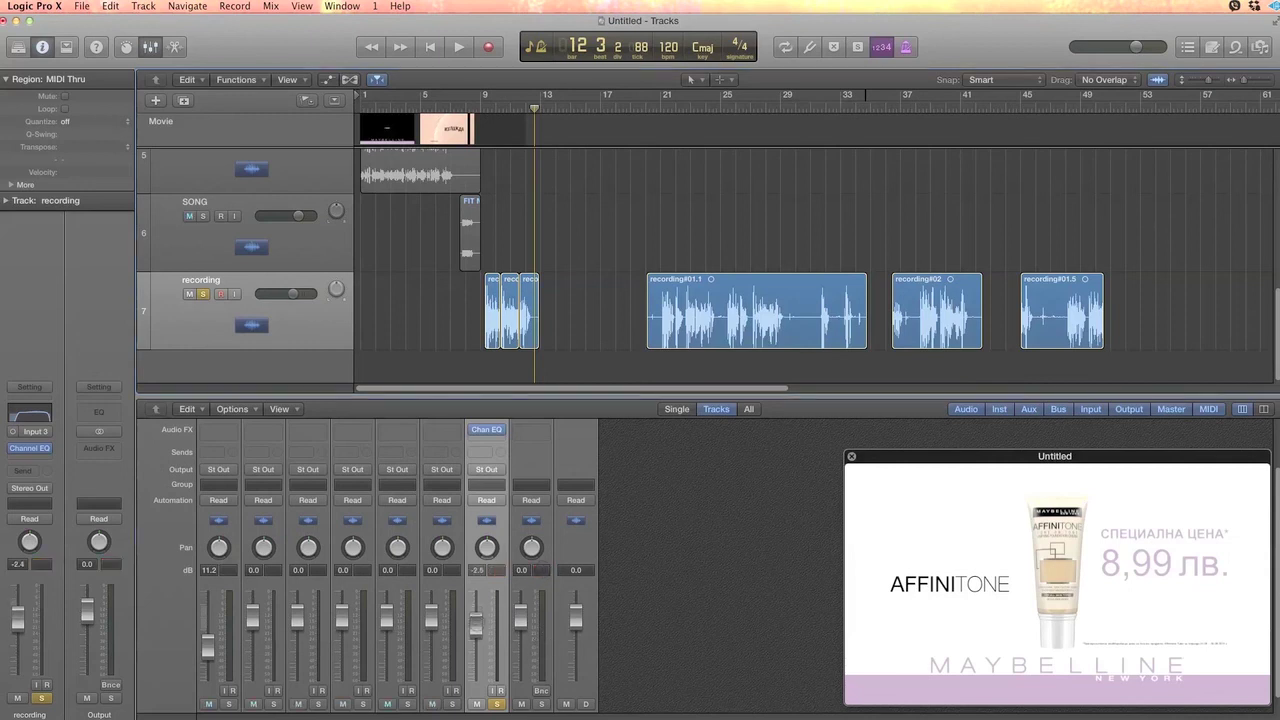
Play the project from bar 1, enlarging the timeline horizontally, and solo the Audio 6 track.
scroll(403, 247, up, 5)
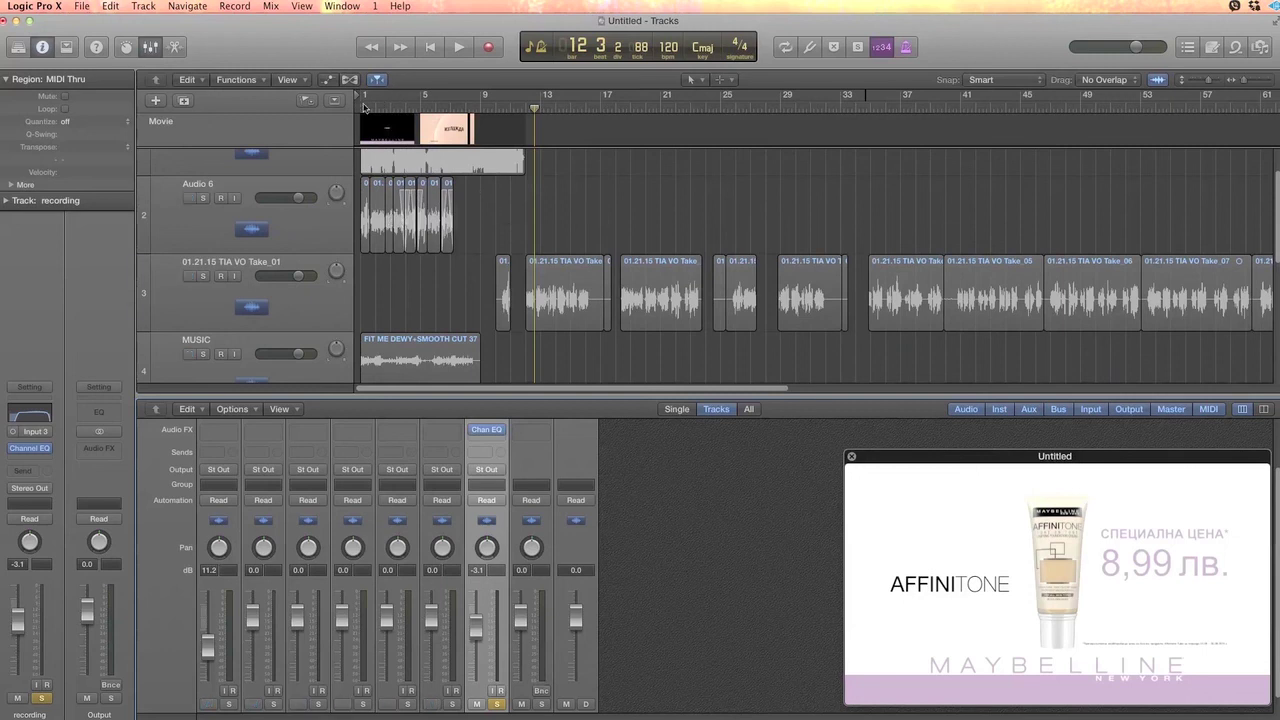
click(364, 107)
key(space)
key(super+Right)
key(super+Right)
key(super+Right)
key(super+Right)
key(super+Right)
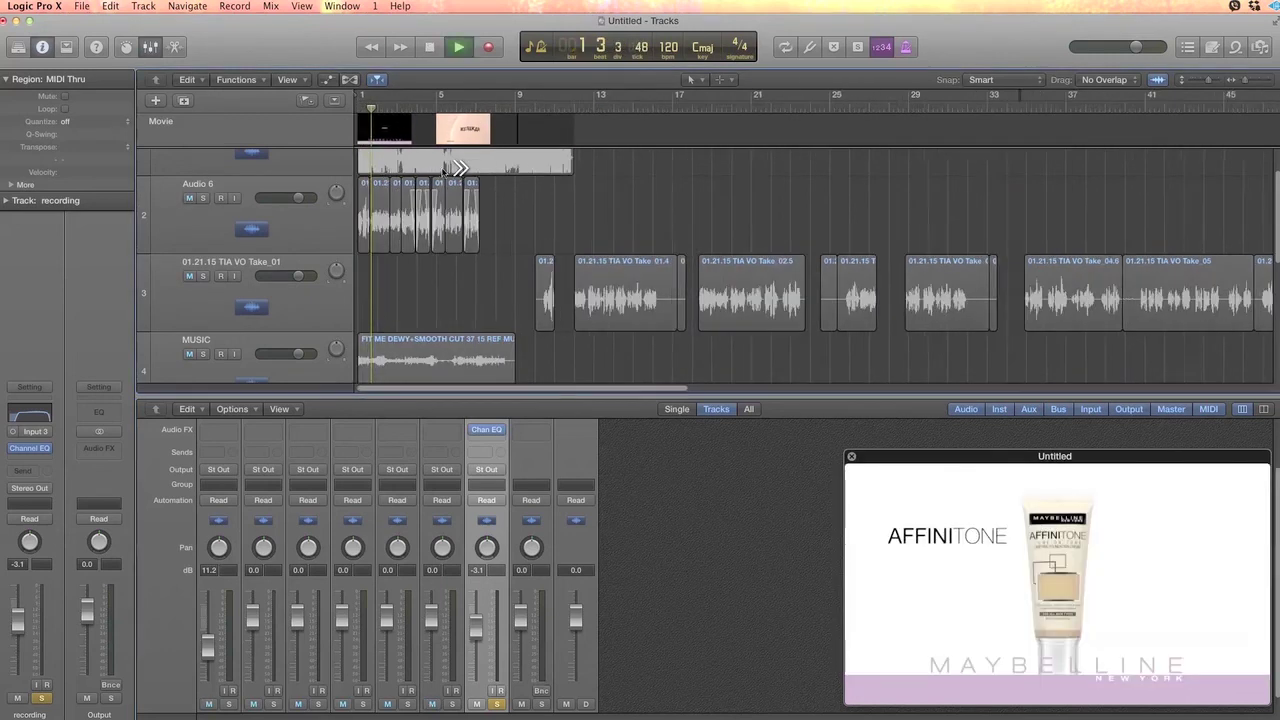
click(203, 198)
Solo the MUSIC and SONG tracks as well while the commercial keeps playing.
scroll(497, 273, down, 3)
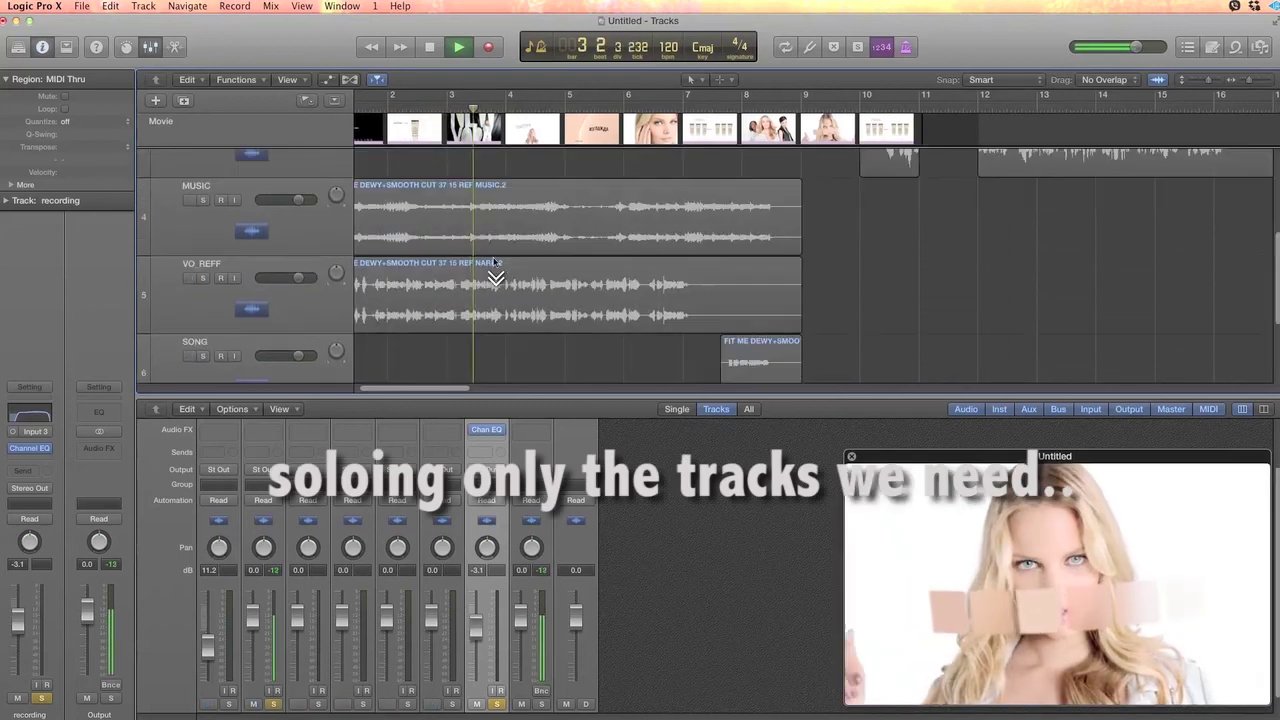
click(203, 200)
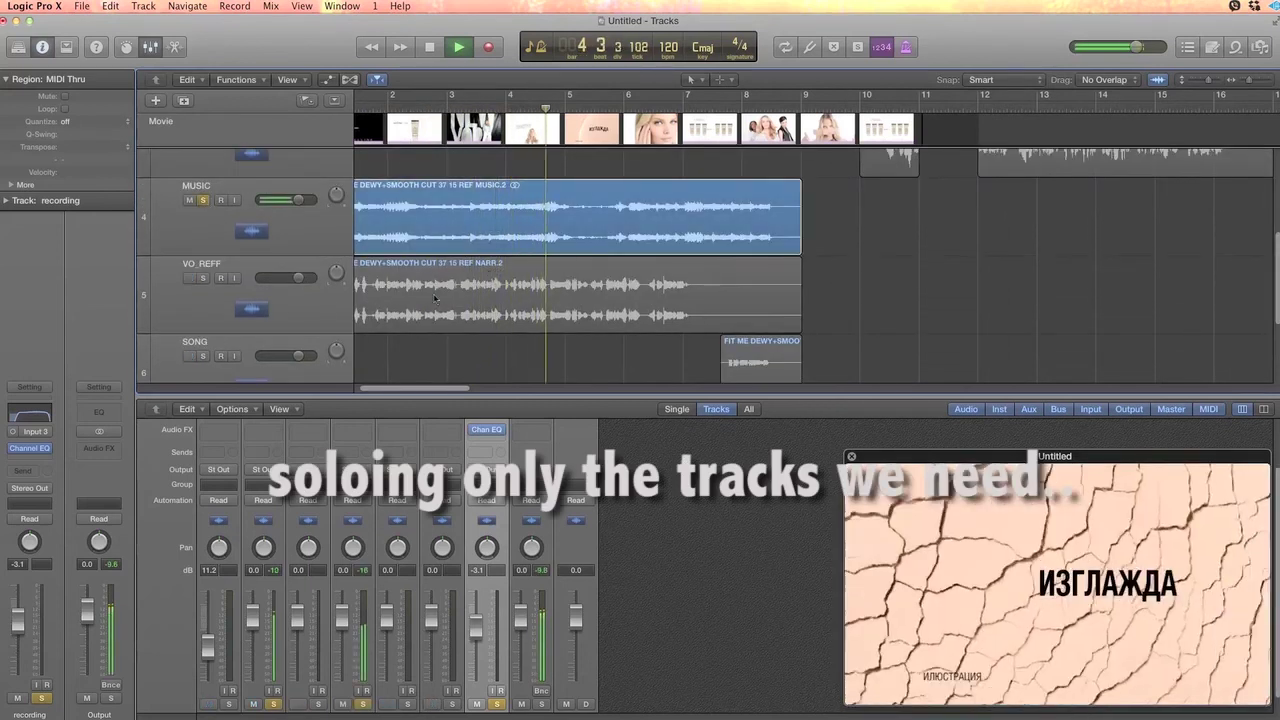
scroll(443, 314, down, 2)
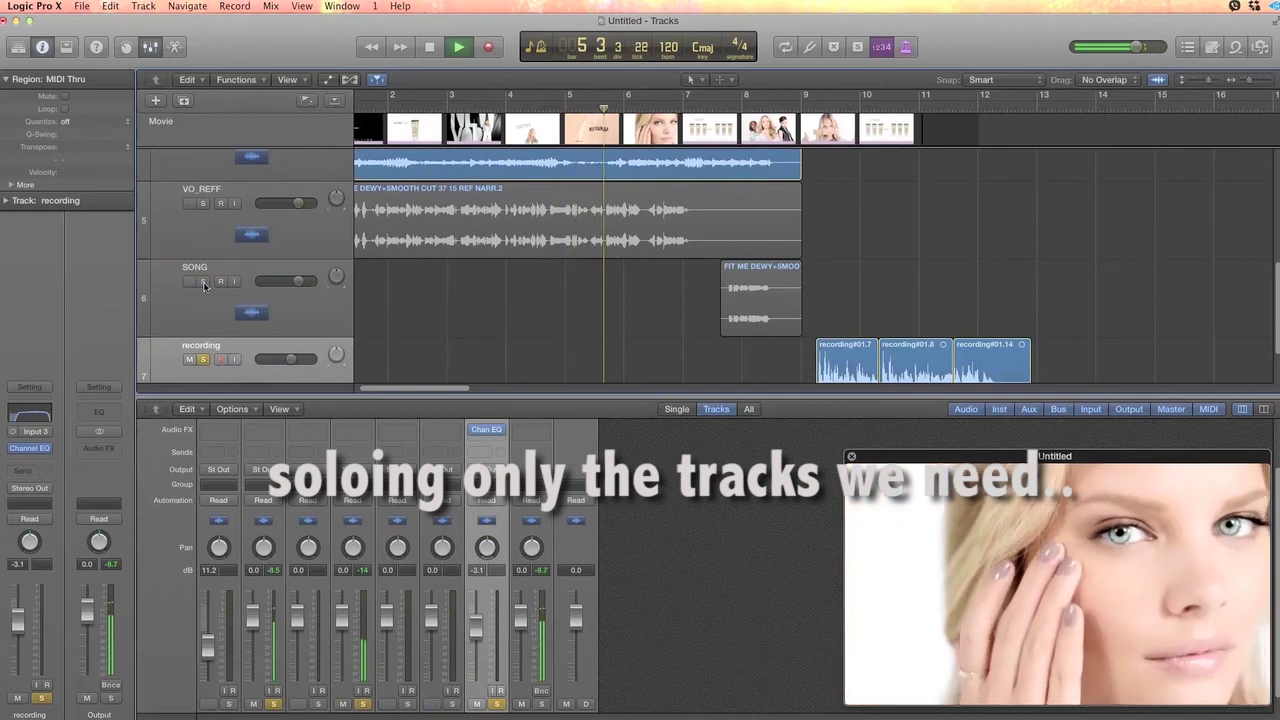
click(203, 281)
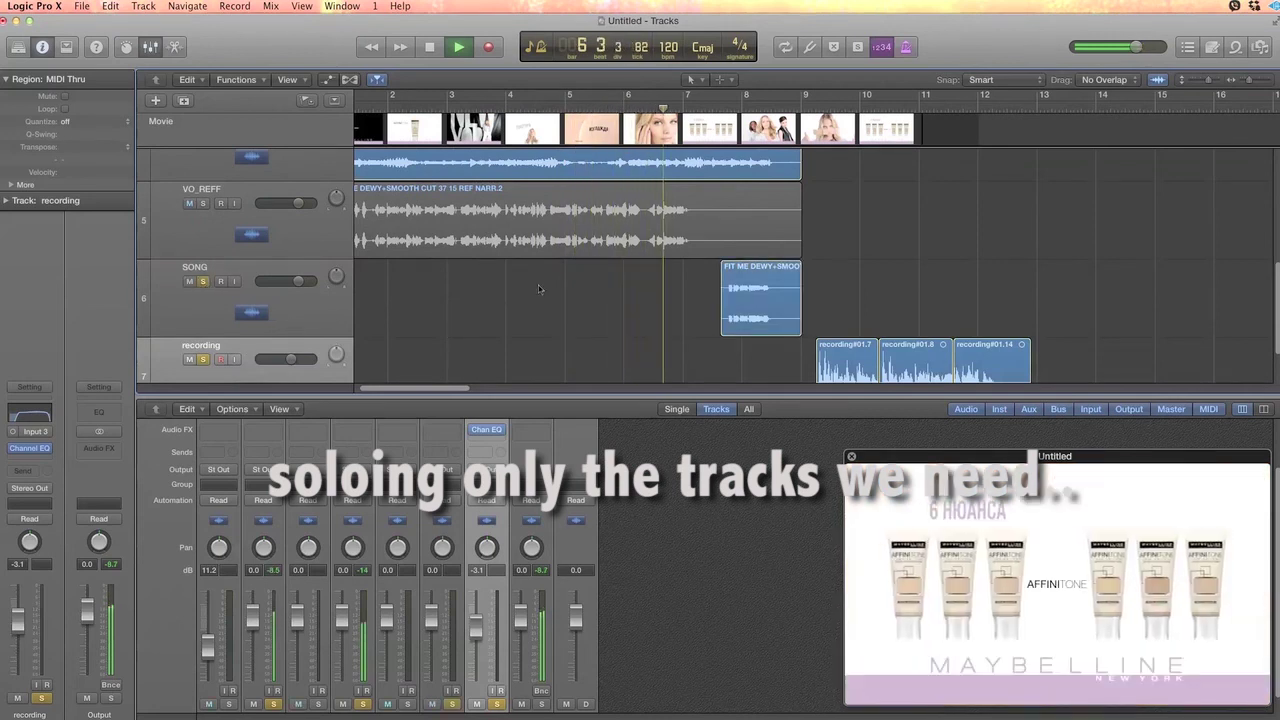
Trim the silent tail off the last recording region and shift all three adjoining recording regions earlier, to just after bar 9.
scroll(596, 321, down, 2)
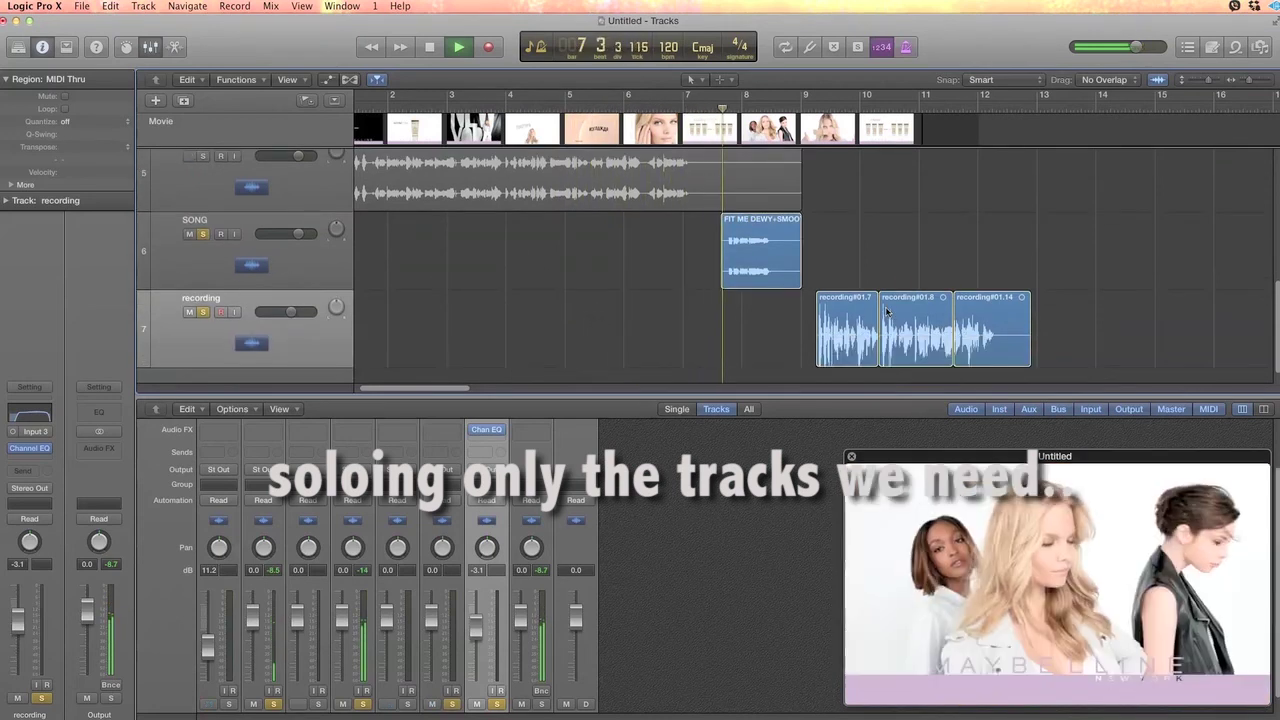
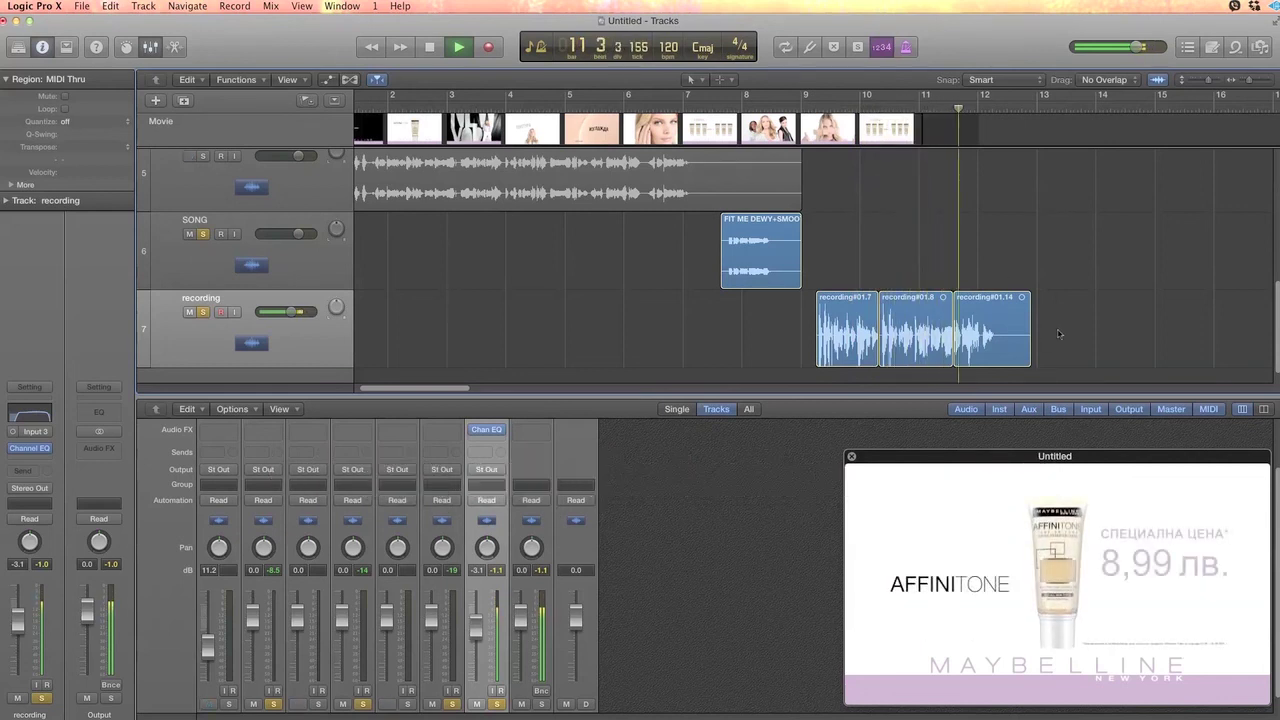
drag(1029, 340, 1000, 340)
key(space)
shift+click(846, 356)
shift+click(910, 356)
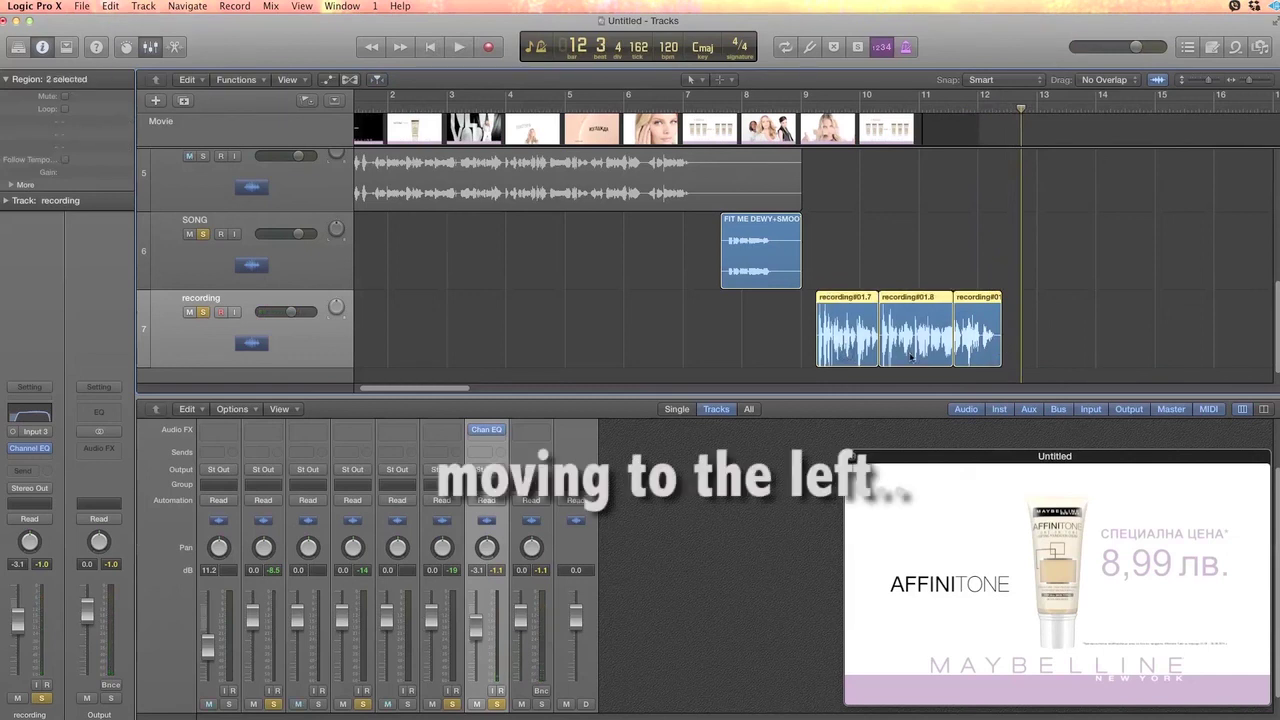
drag(838, 356, 827, 356)
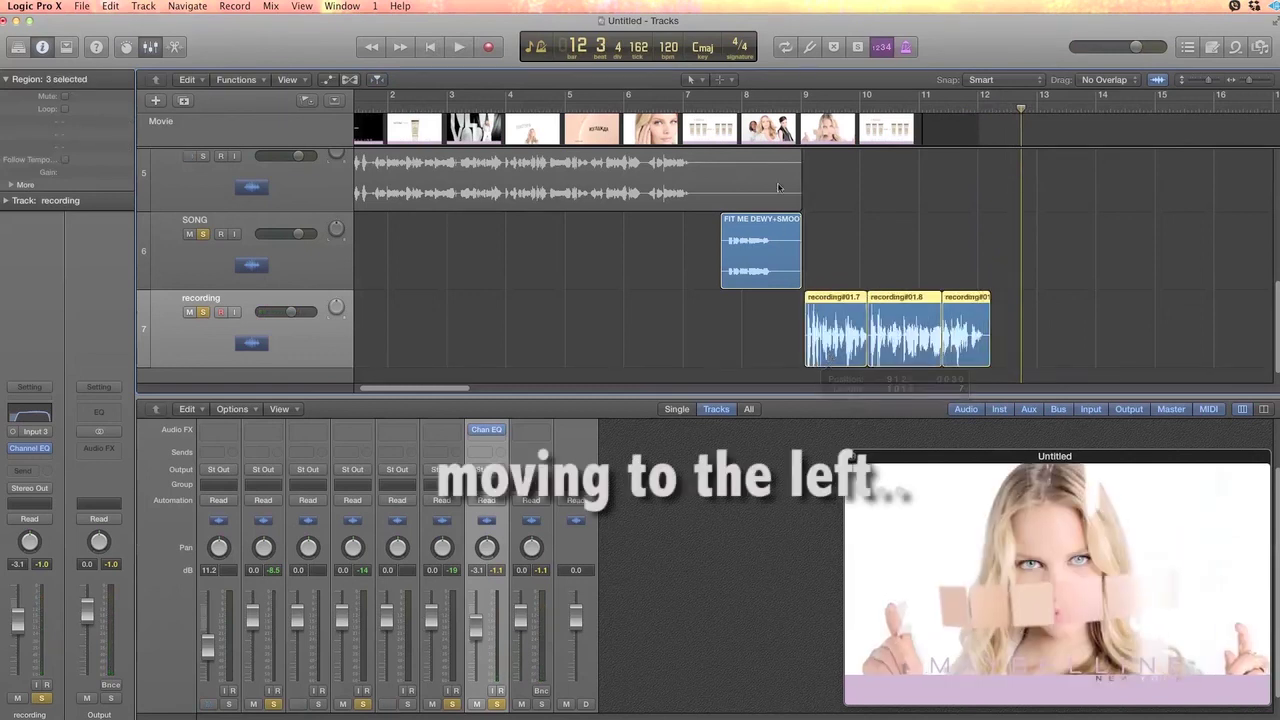
Play back the three repositioned recording regions from about bar 8.5 to check their timing against the video.
click(771, 108)
key(space)
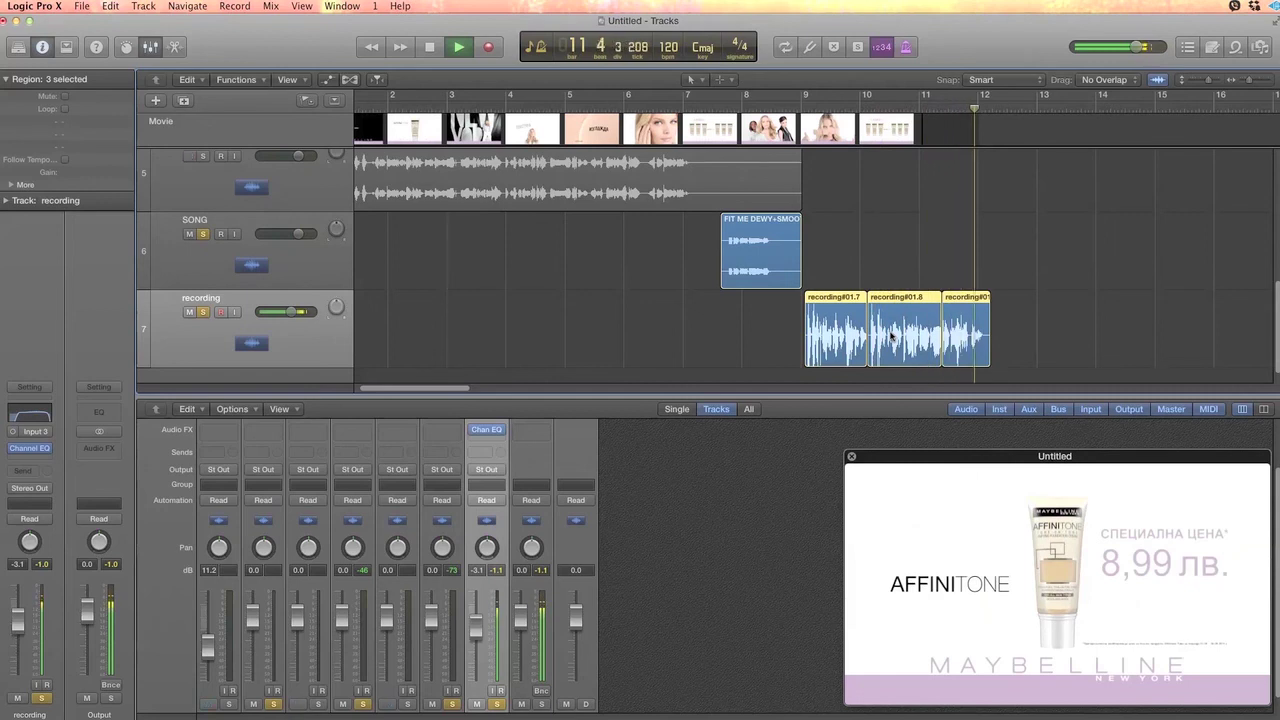
key(space)
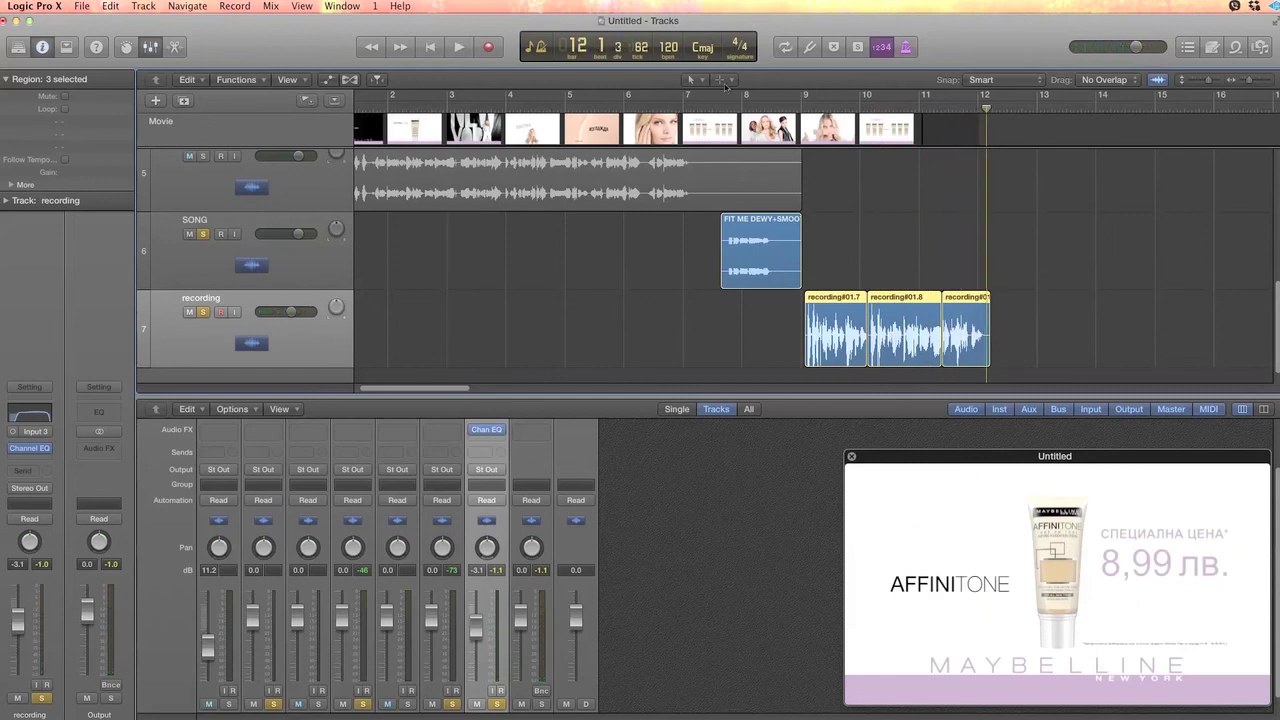
Add a short fade-out at the end of region recording#01.14 with the Fade tool.
click(701, 81)
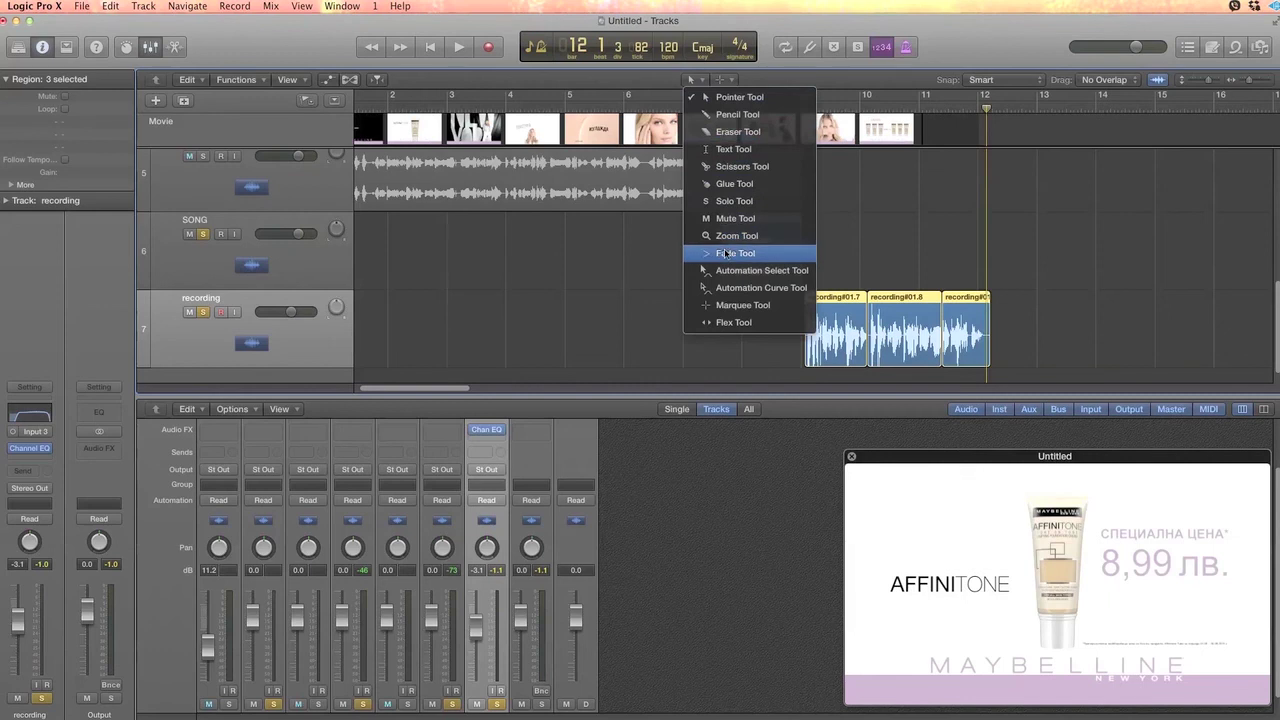
click(728, 254)
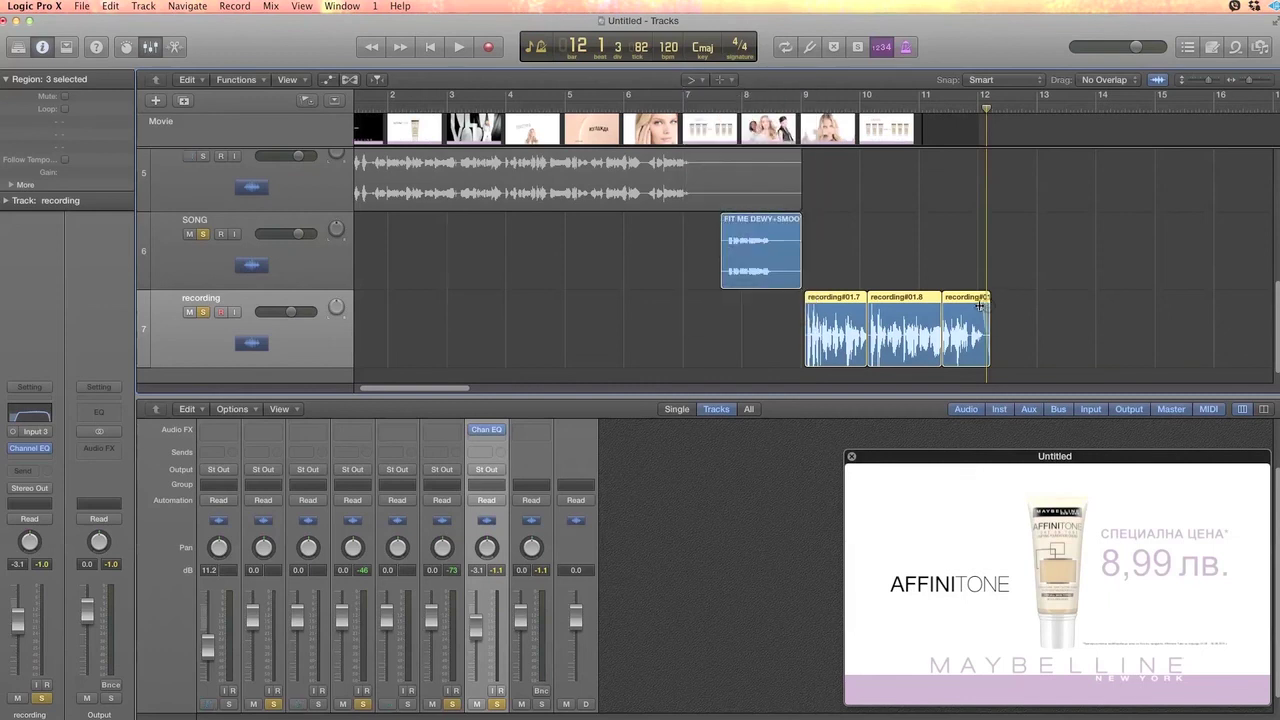
click(703, 81)
click(728, 96)
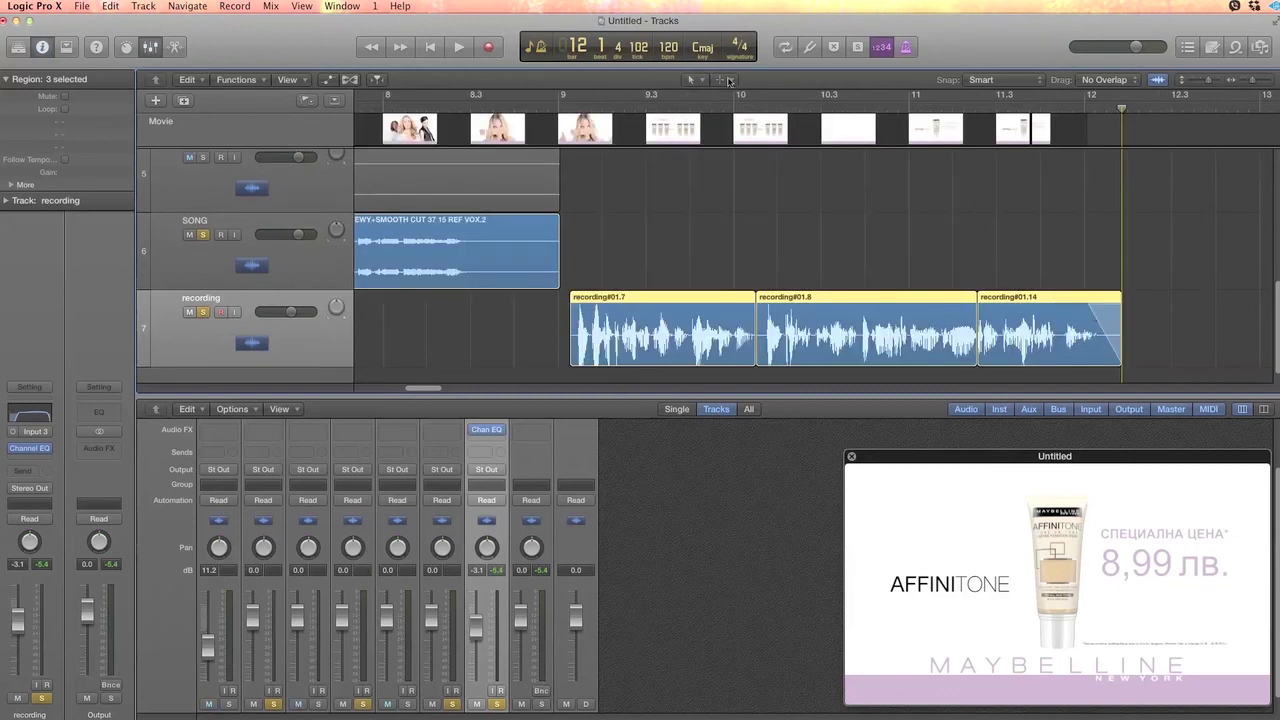
click(703, 81)
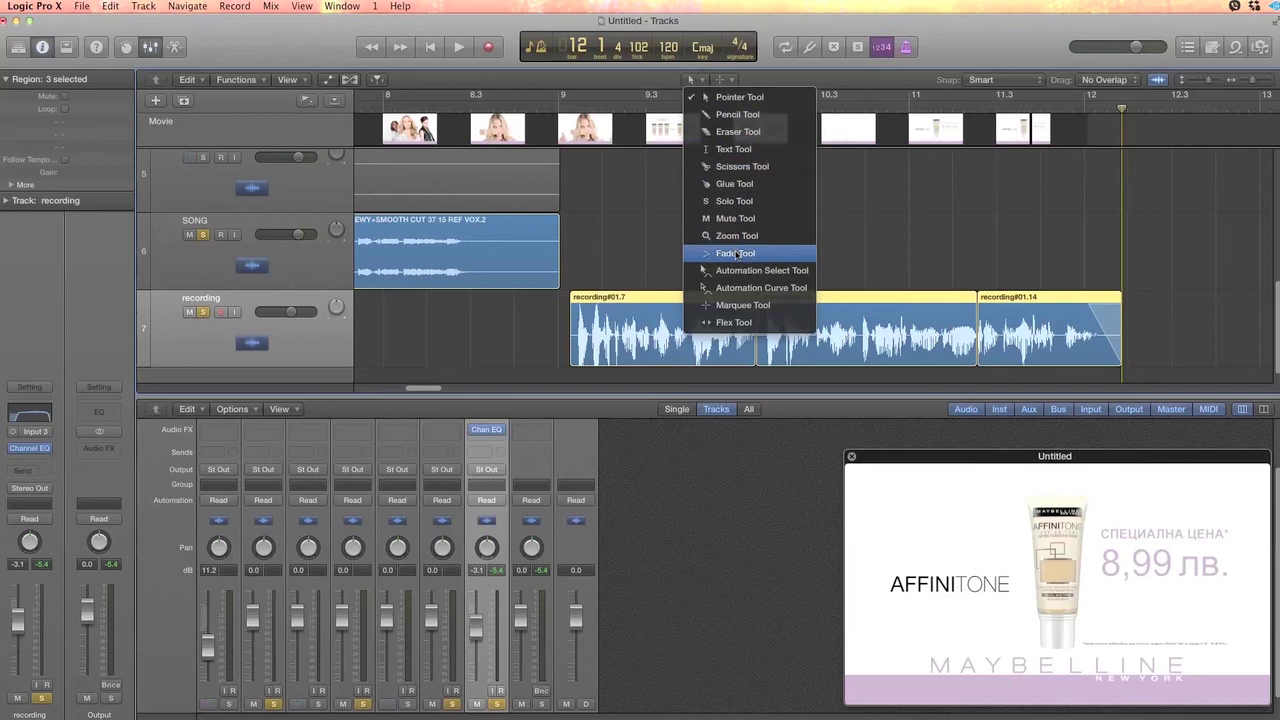
click(737, 254)
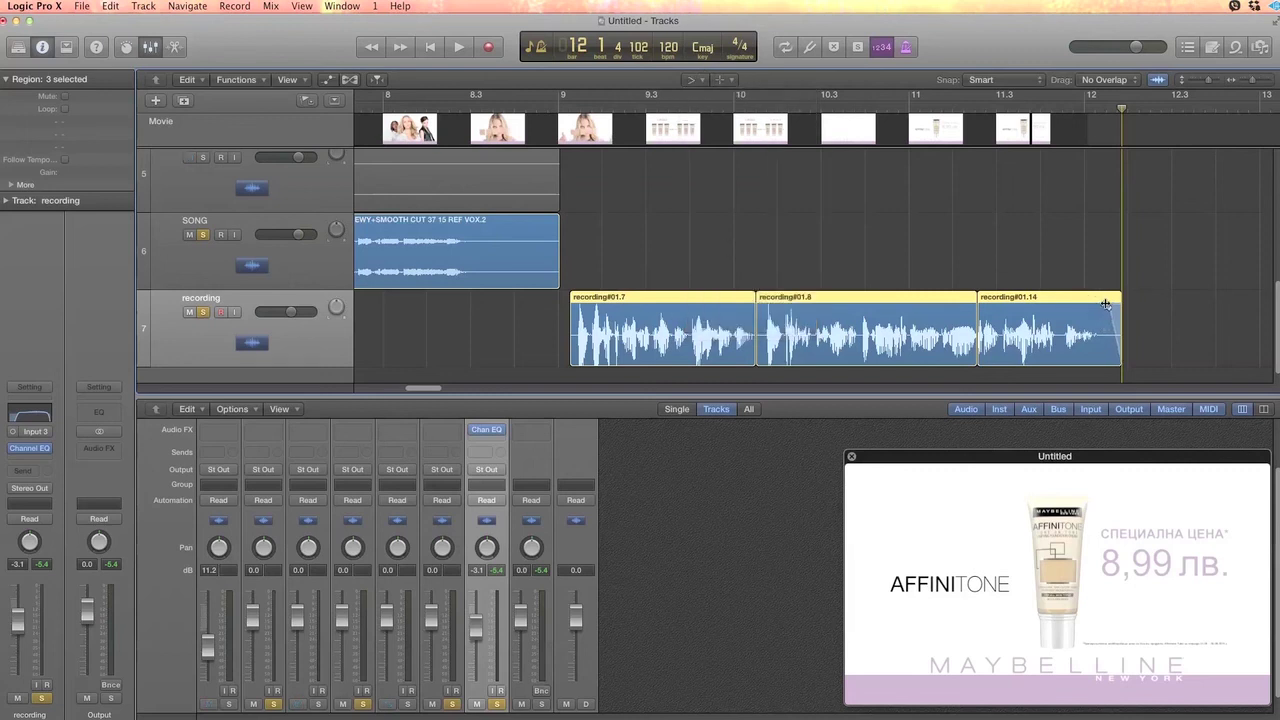
click(1035, 345)
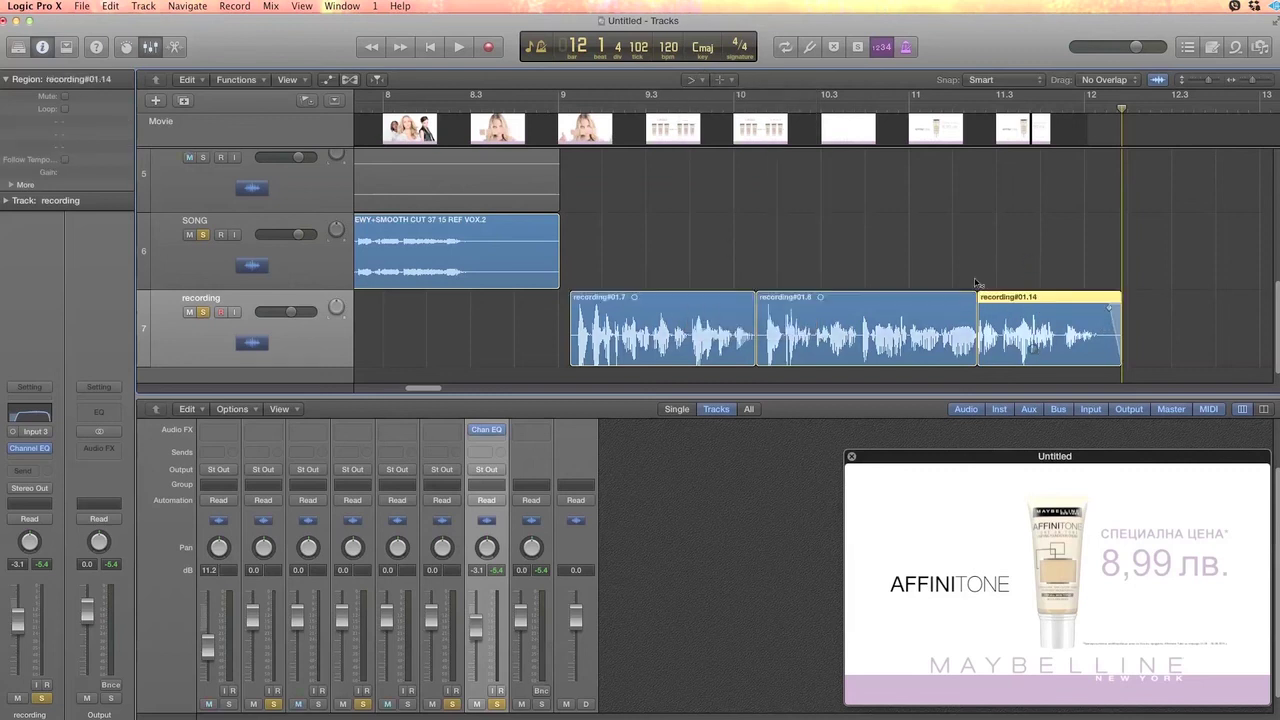
Trim the end of recording#01.14 with the Pointer tool to just after bar 12 and play it back from bar 11.
click(703, 82)
click(705, 97)
drag(1122, 345, 1101, 346)
click(921, 112)
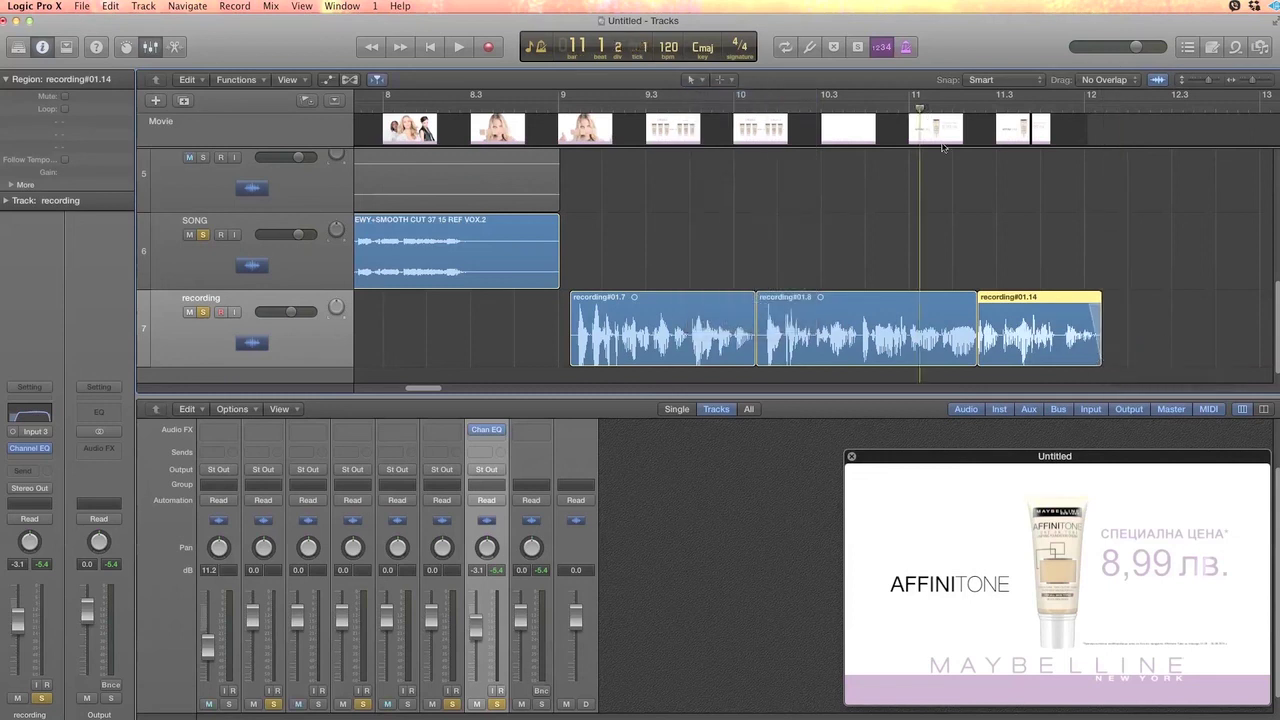
key(space)
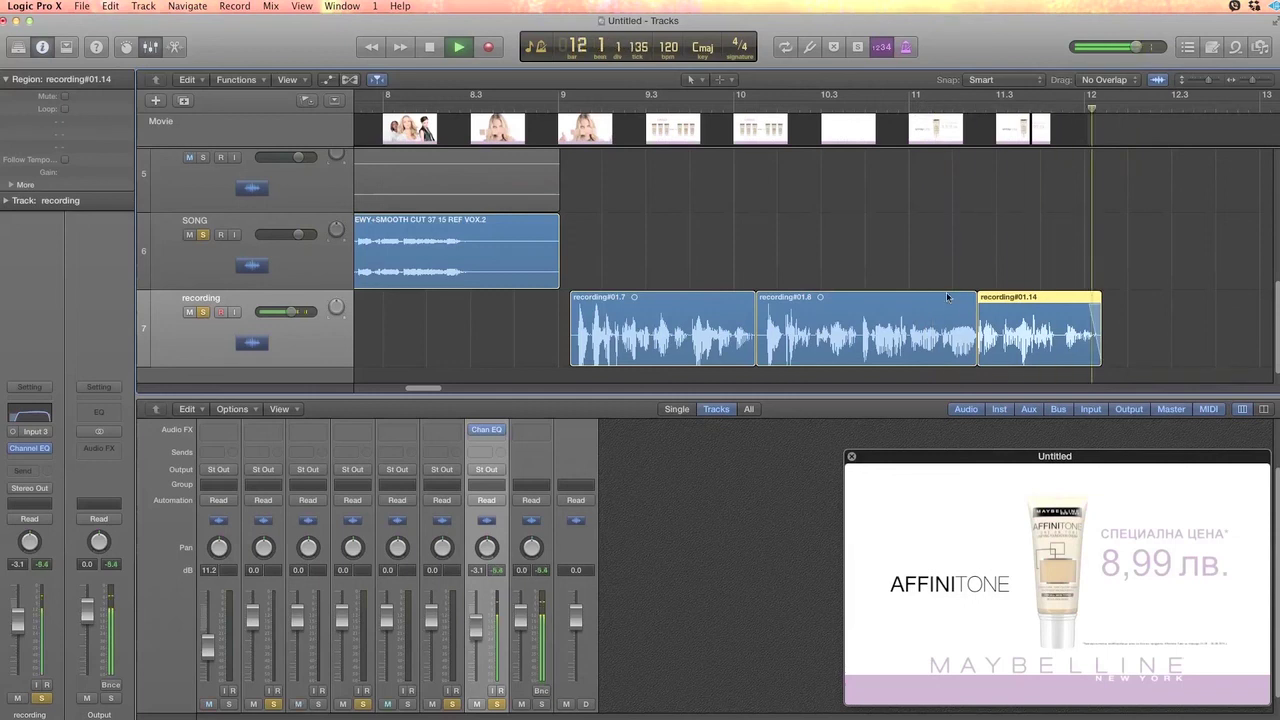
key(space)
Place the playhead at the start of bar 9 and reorder the tracks so SONG sits directly below MUSIC.
click(573, 107)
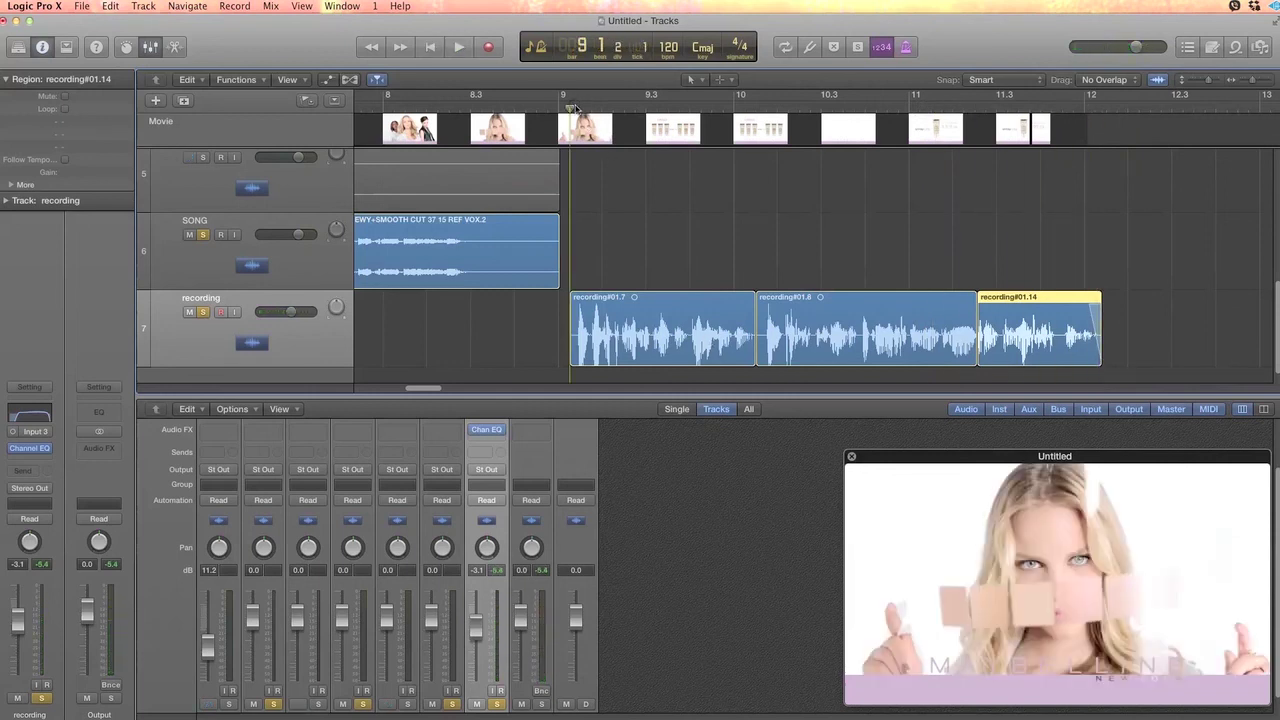
scroll(609, 176, down, 3)
scroll(606, 177, up, 4)
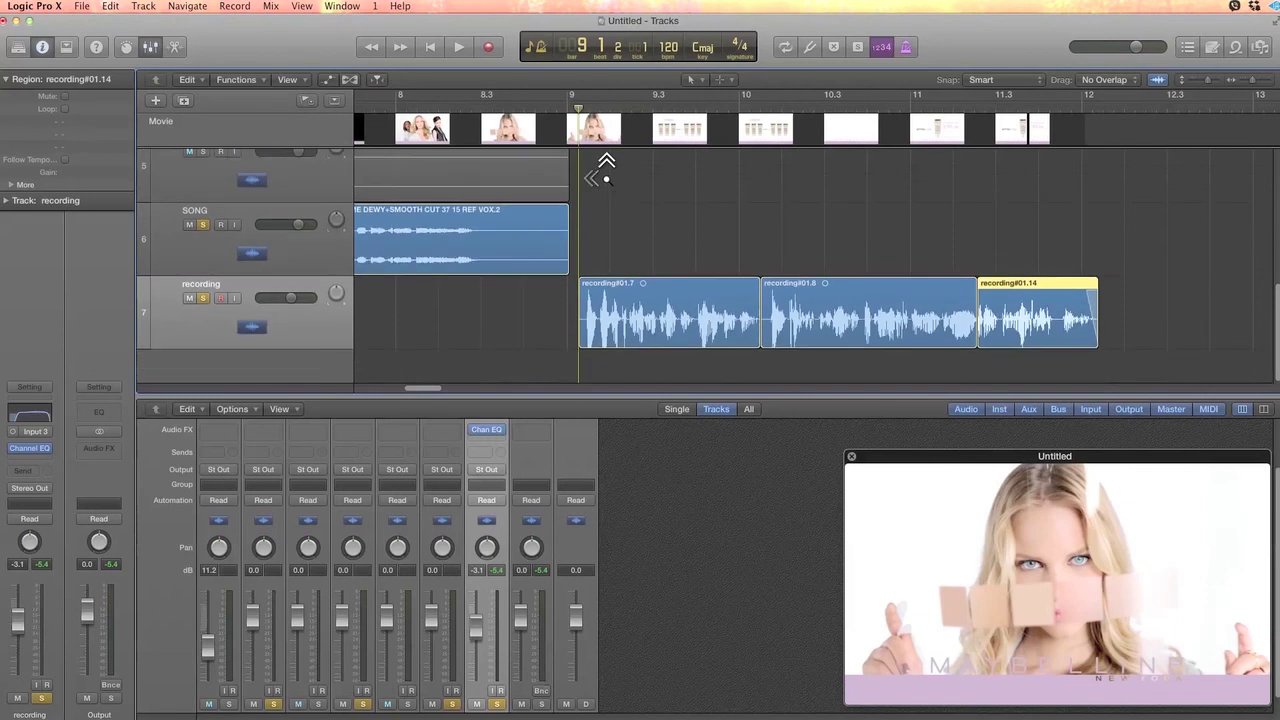
scroll(601, 192, left, 10)
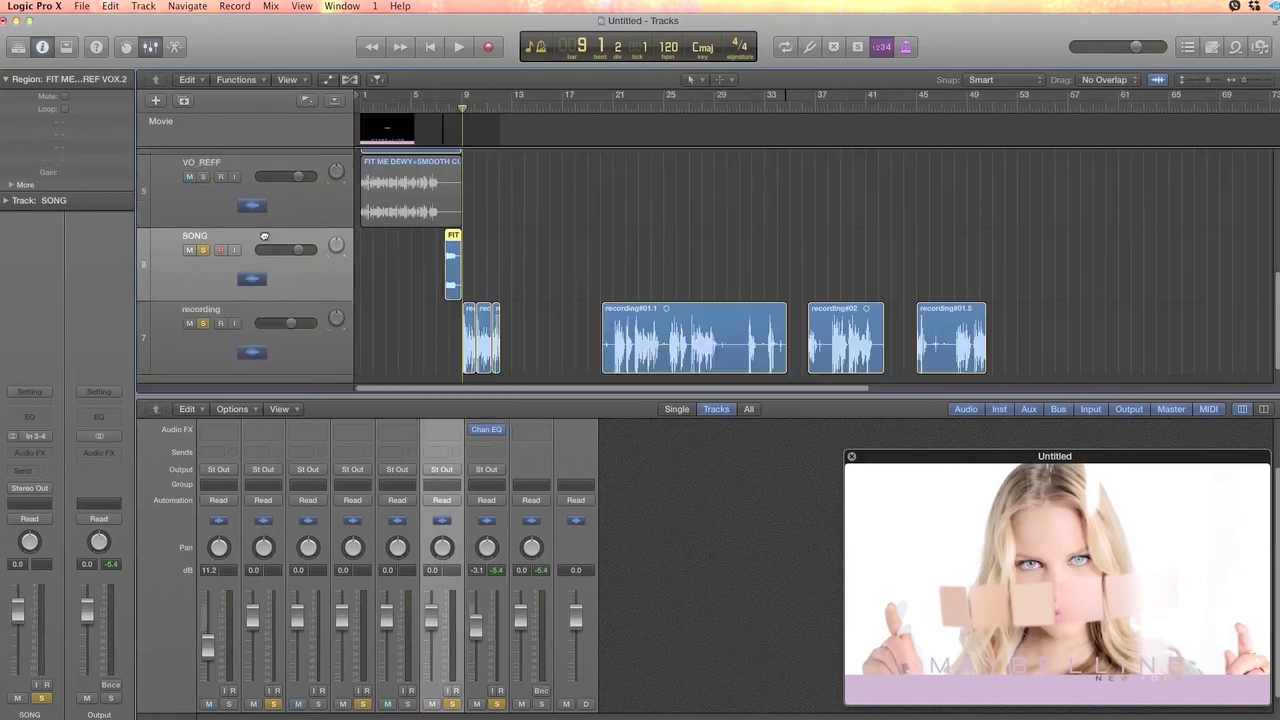
drag(263, 235, 258, 88)
scroll(270, 349, up, 5)
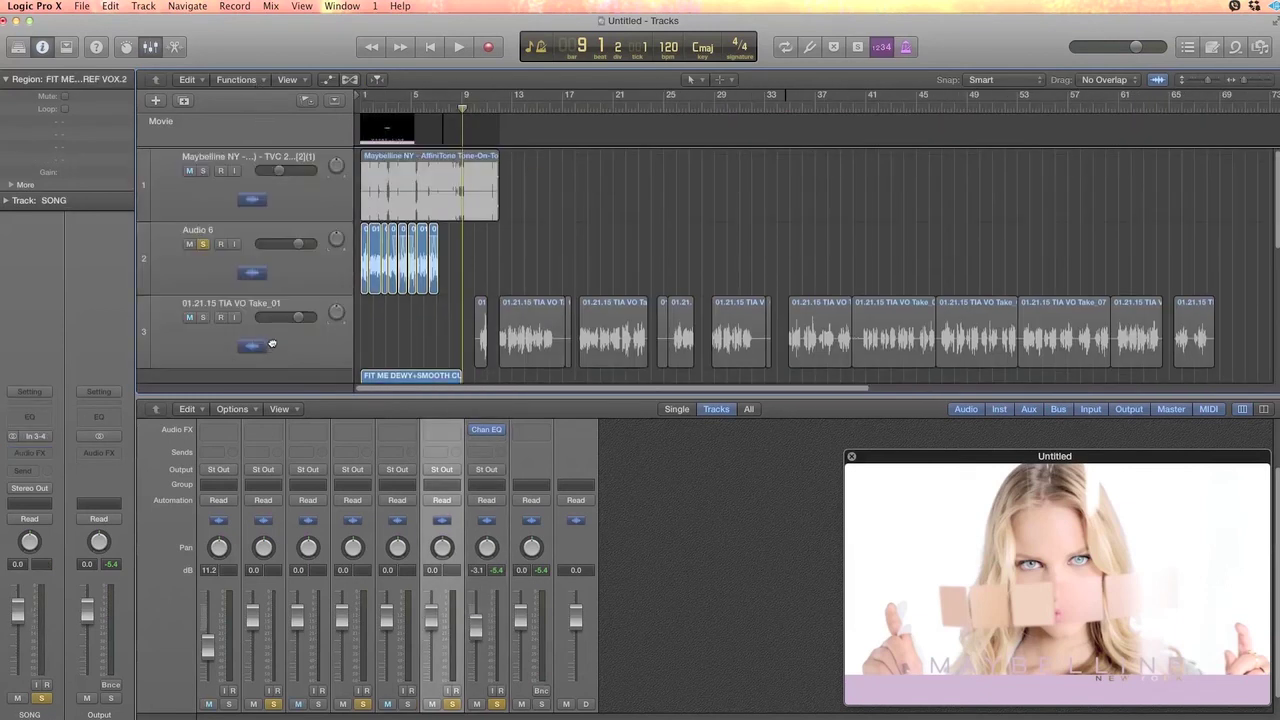
scroll(271, 344, down, 2)
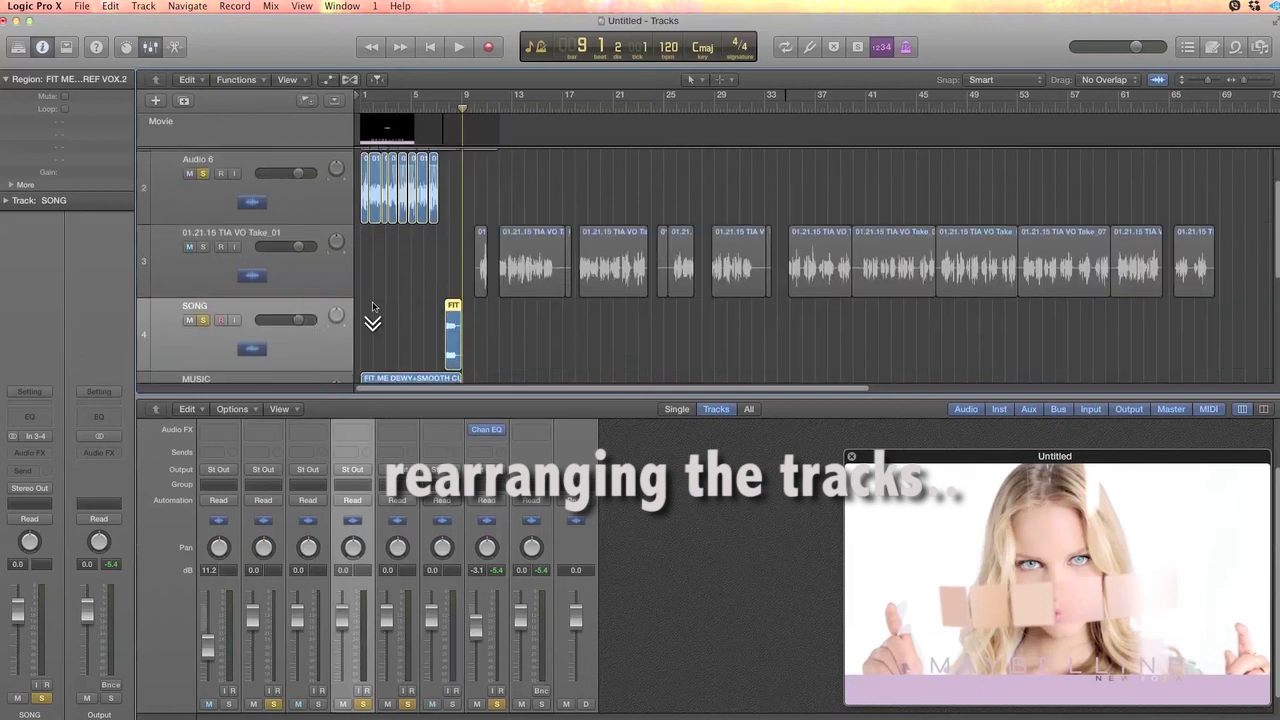
scroll(372, 310, down, 4)
drag(301, 294, 302, 169)
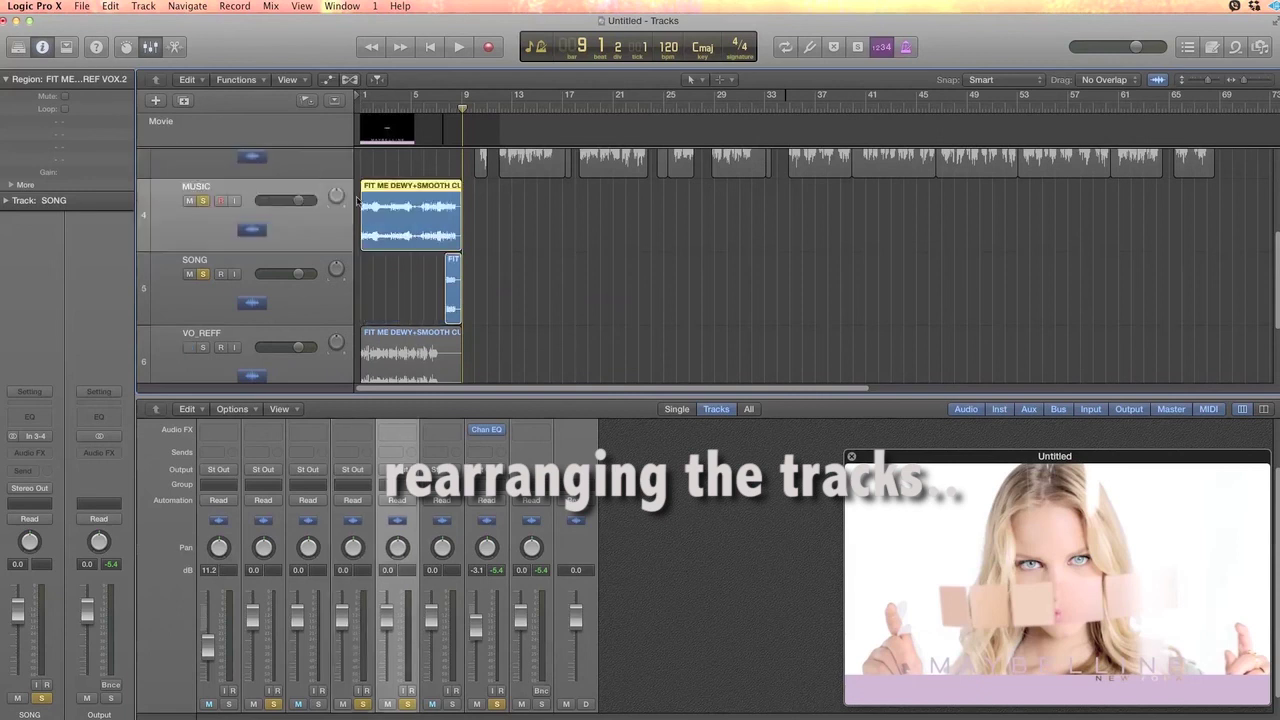
Move the 01.21.15 TIA VO Take_01 track down, directly below VO_REFF.
scroll(398, 236, up, 4)
drag(330, 312, 340, 524)
drag(343, 341, 352, 231)
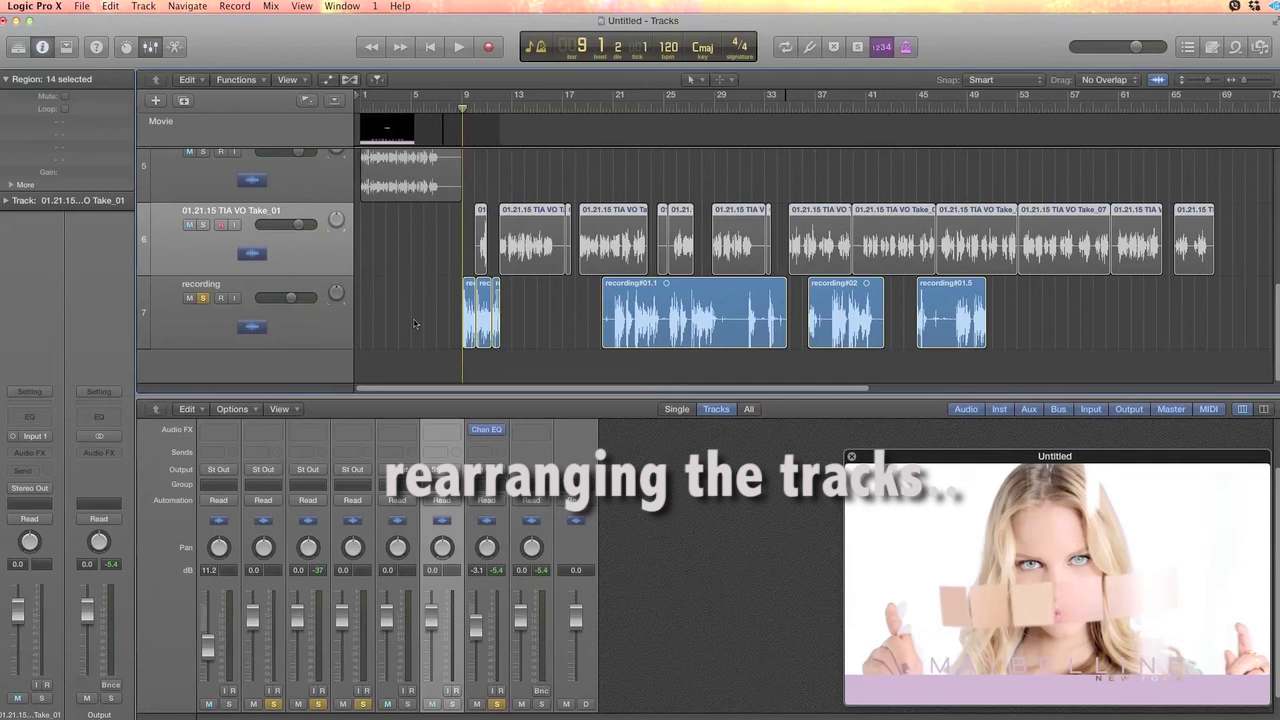
Move the recording track up, between the SONG and VO_REFF tracks.
scroll(414, 323, up, 5)
scroll(414, 322, down, 5)
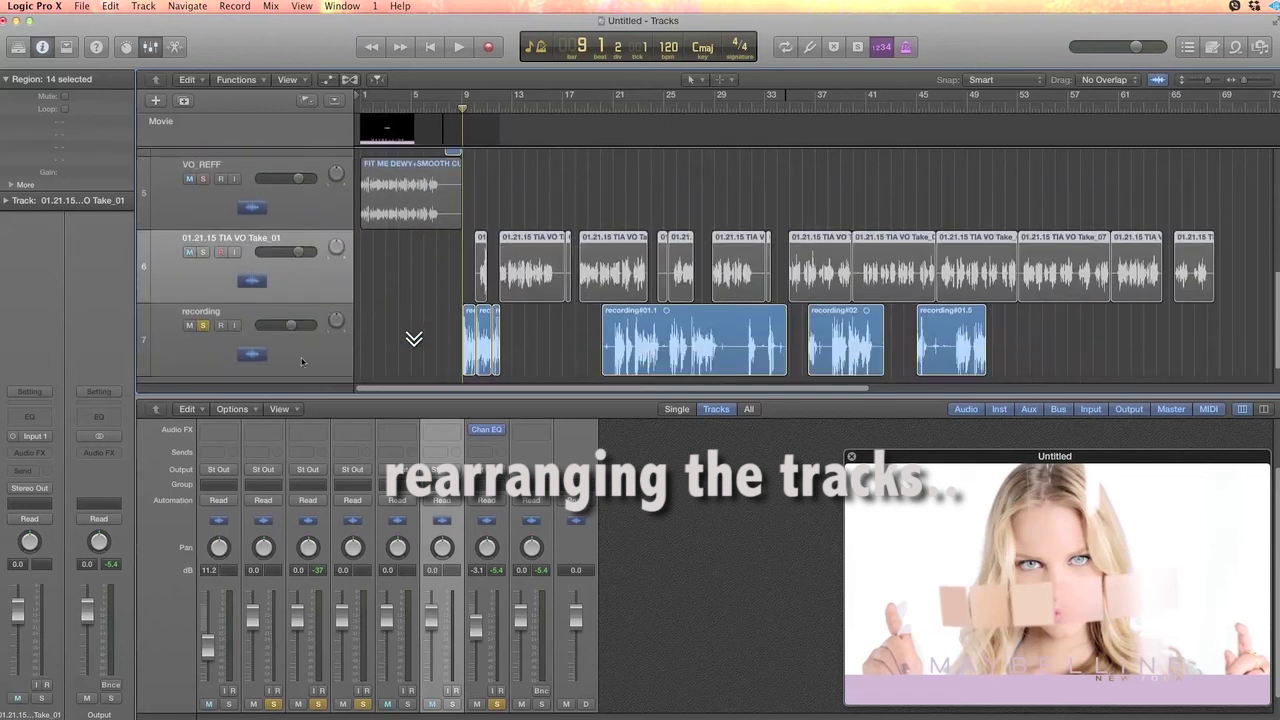
drag(310, 362, 321, 208)
scroll(482, 196, up, 3)
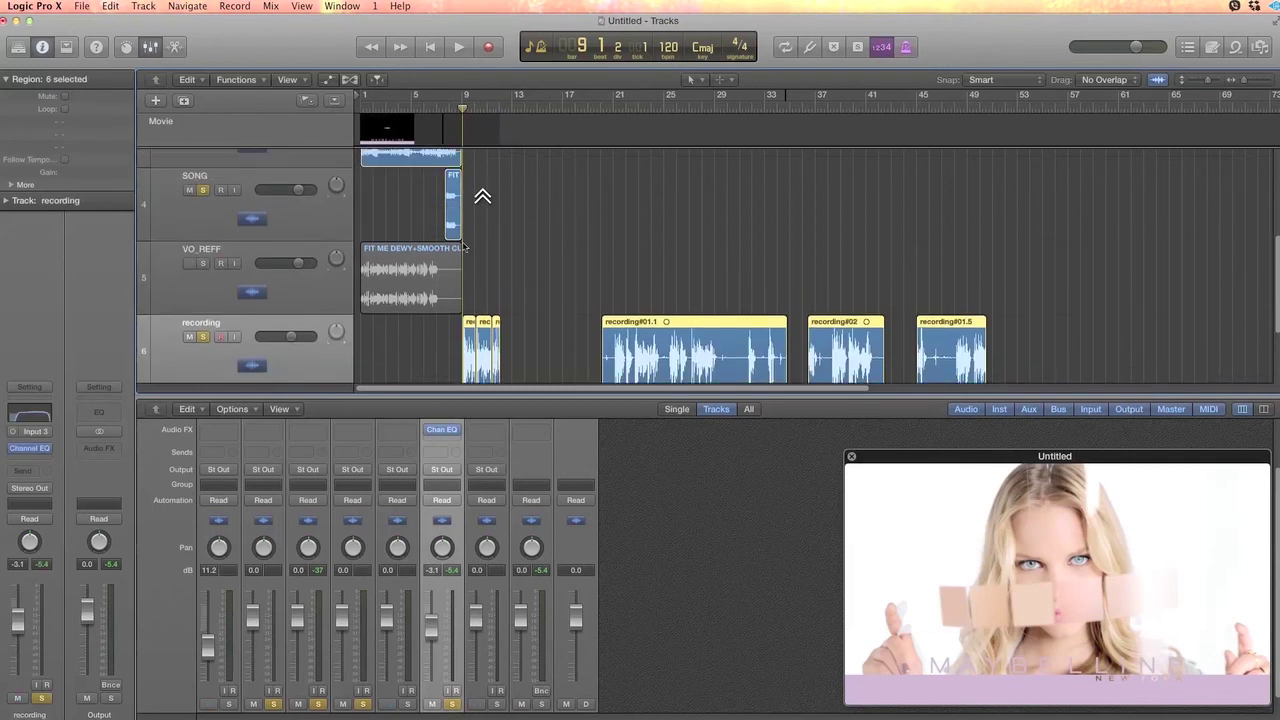
scroll(322, 354, down, 1)
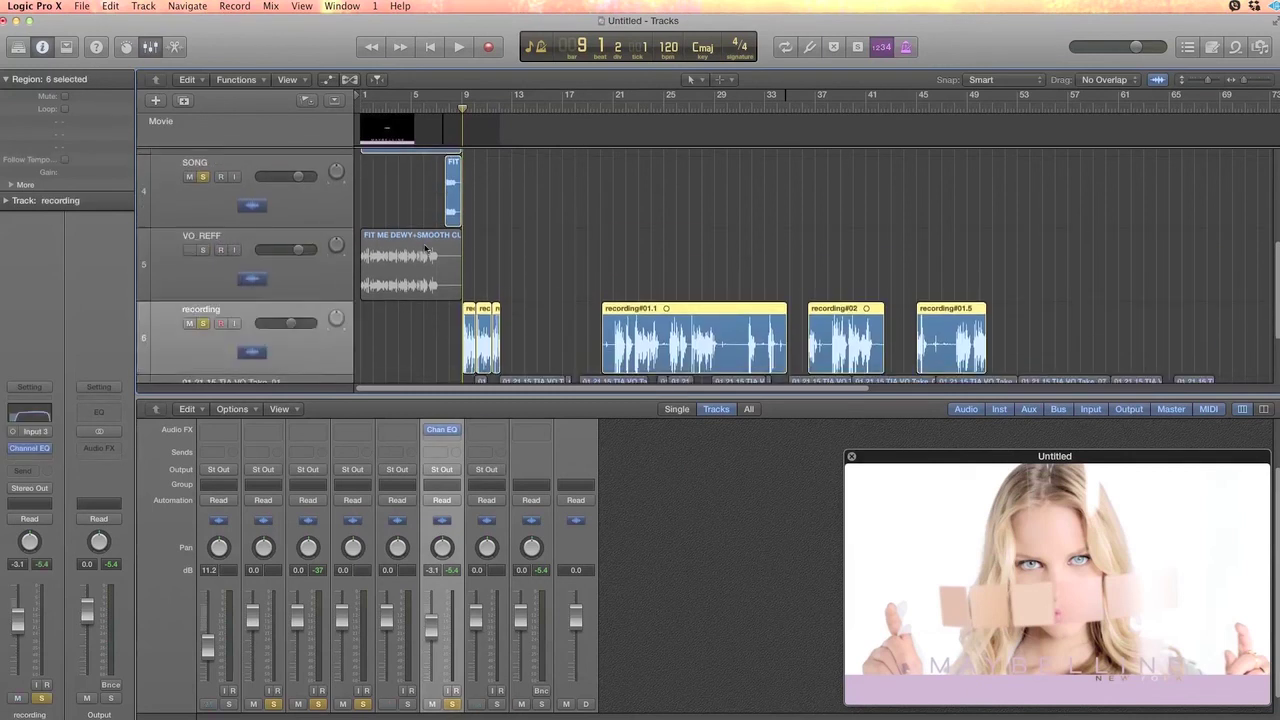
drag(308, 352, 318, 251)
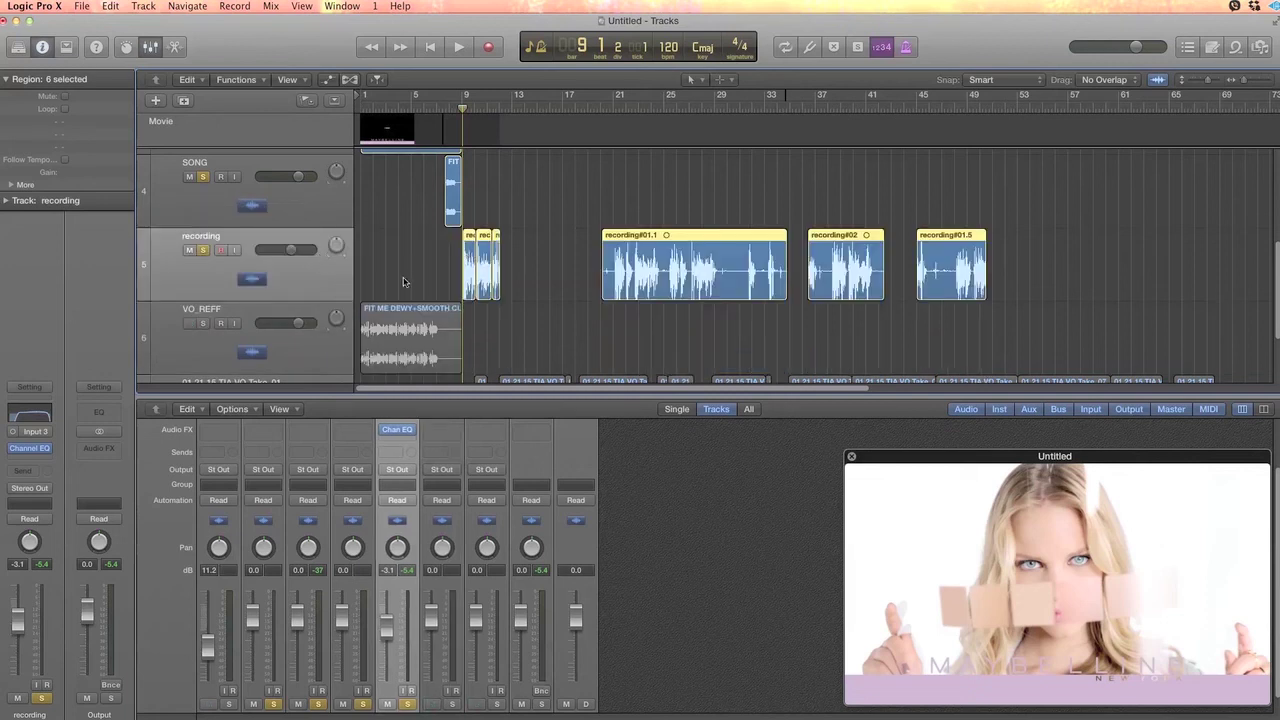
Reduce the track row heights and turn off solo on the Audio 6, MUSIC, SONG and recording tracks.
scroll(404, 281, right, 3)
scroll(400, 280, up, 3)
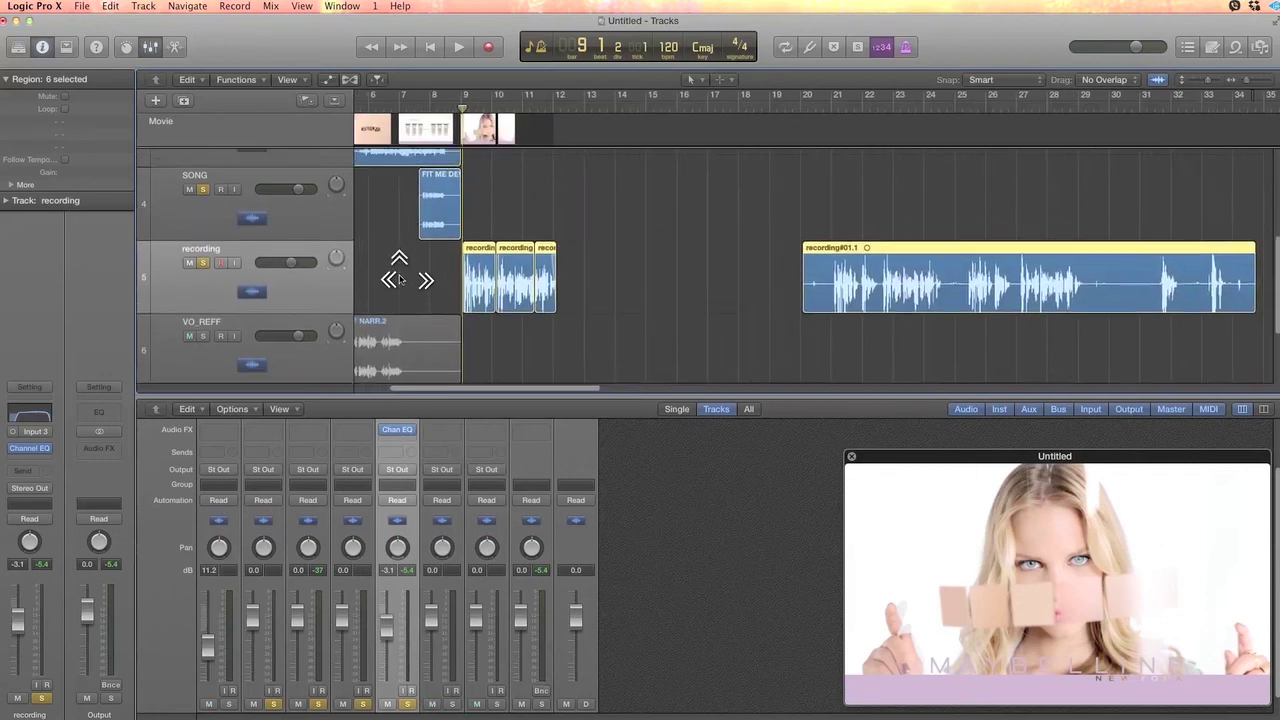
scroll(400, 280, left, 5)
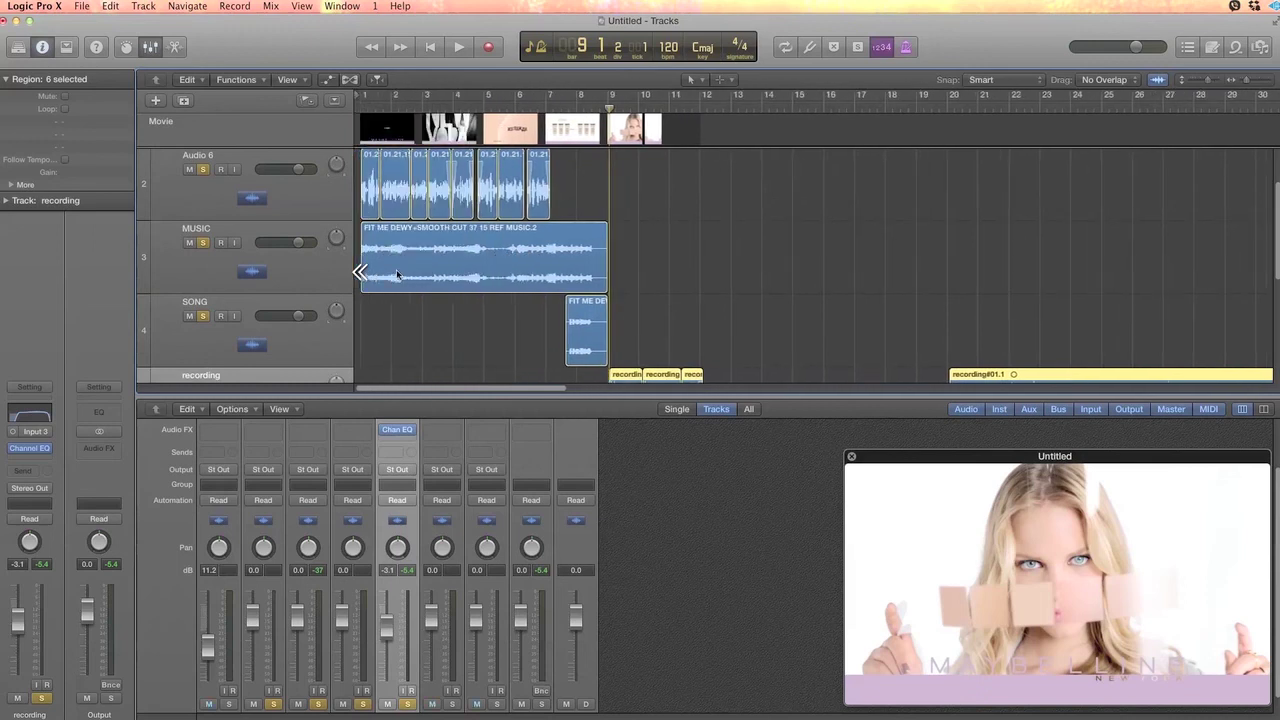
scroll(299, 219, down, 3)
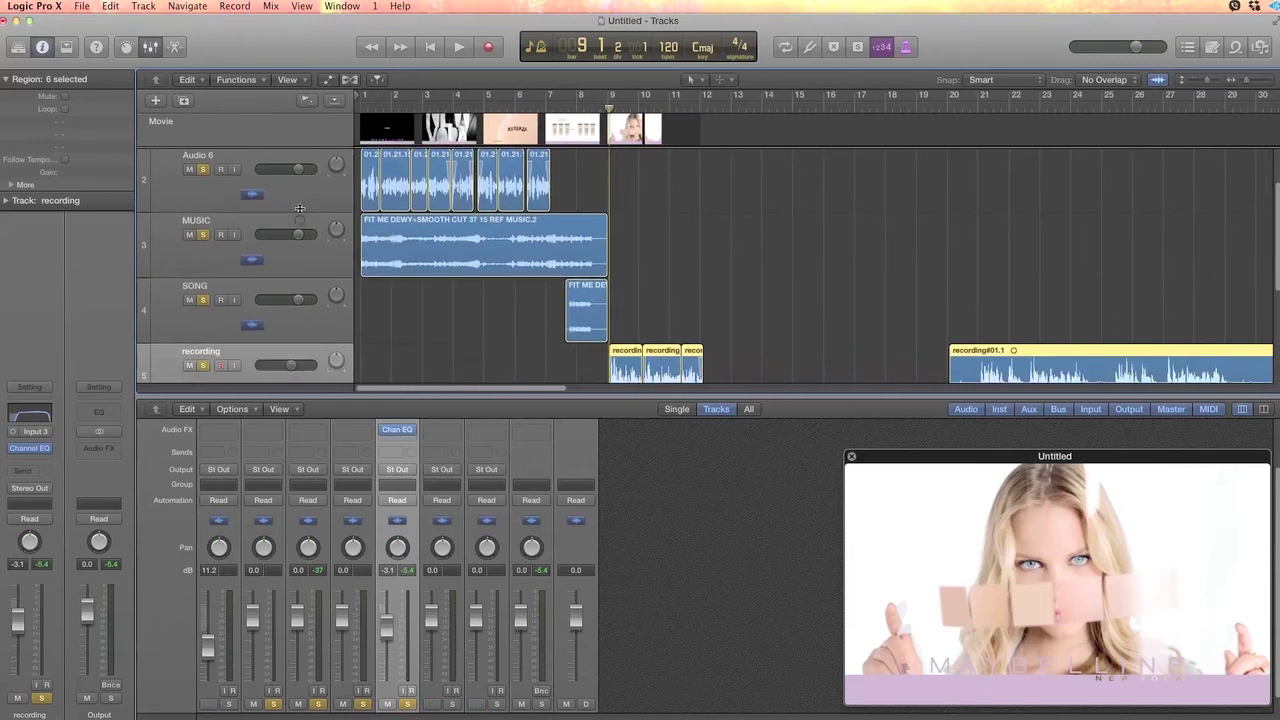
scroll(303, 201, up, 1)
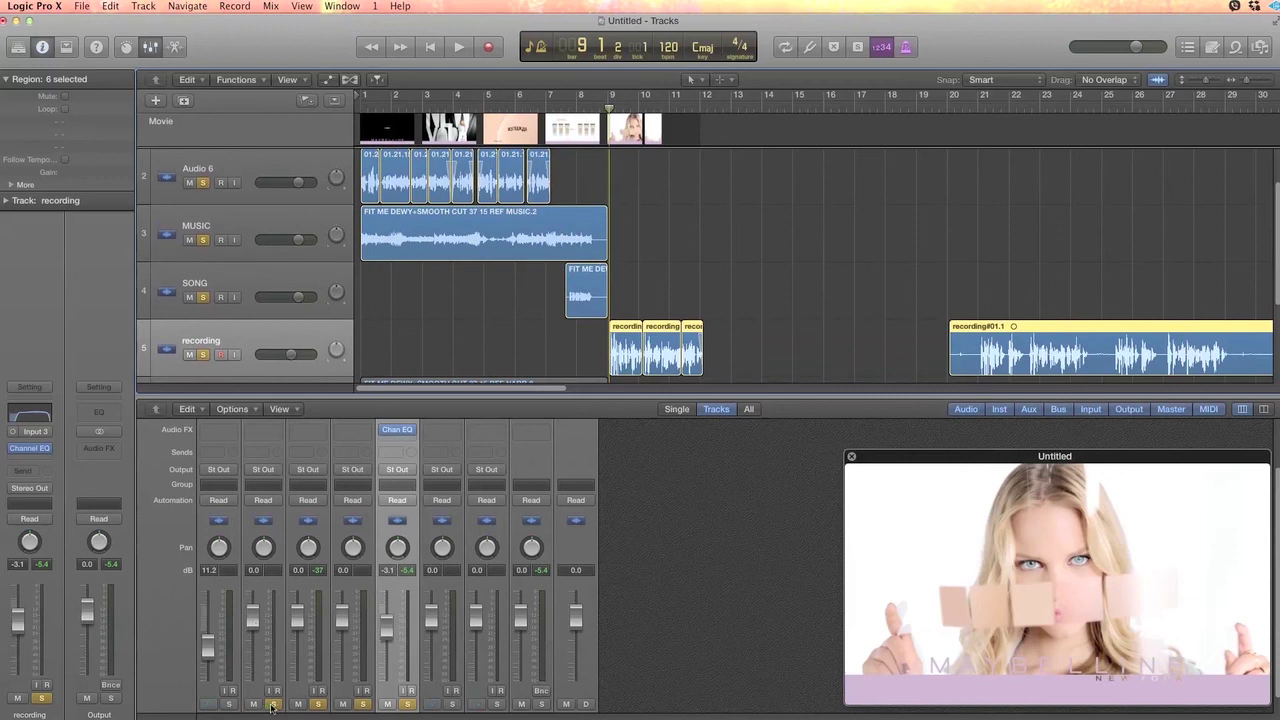
click(272, 704)
click(318, 704)
click(363, 704)
click(407, 704)
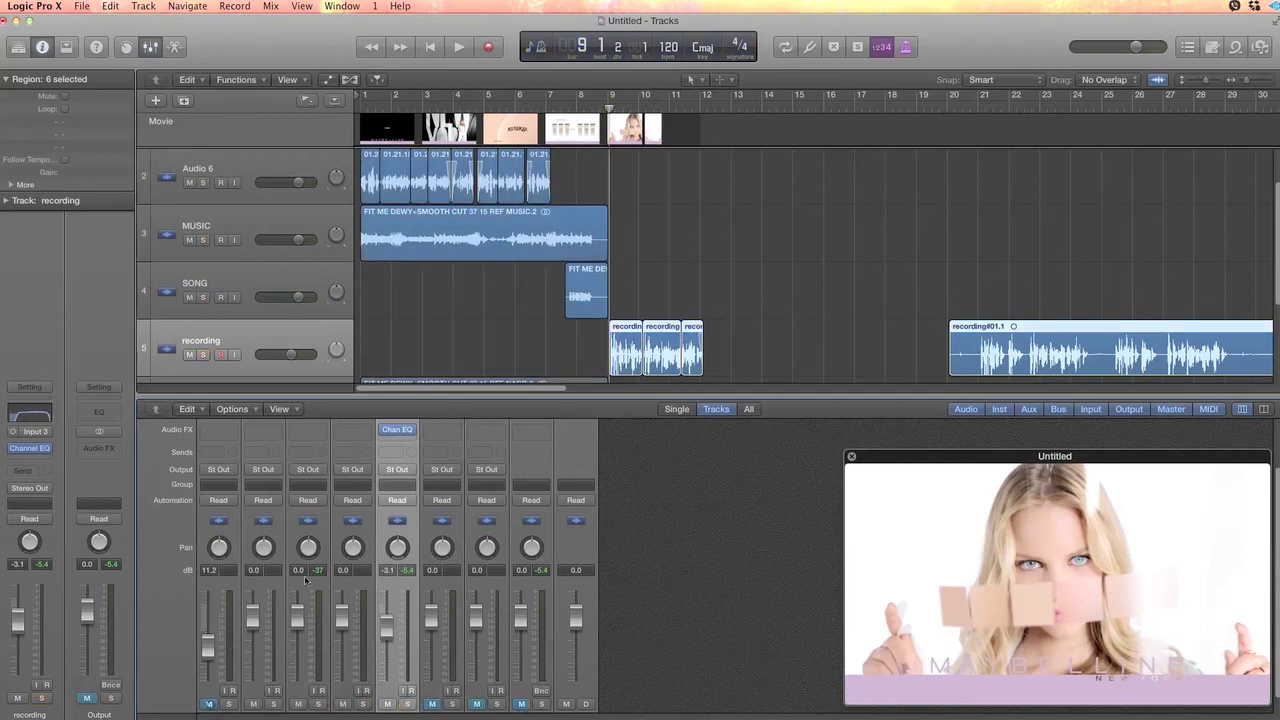
Move the Maybelline NY TVC track to the last place in the track list, below 01.21.15 TIA VO Take_01.
scroll(460, 287, up, 2)
drag(254, 168, 272, 465)
drag(276, 360, 389, 310)
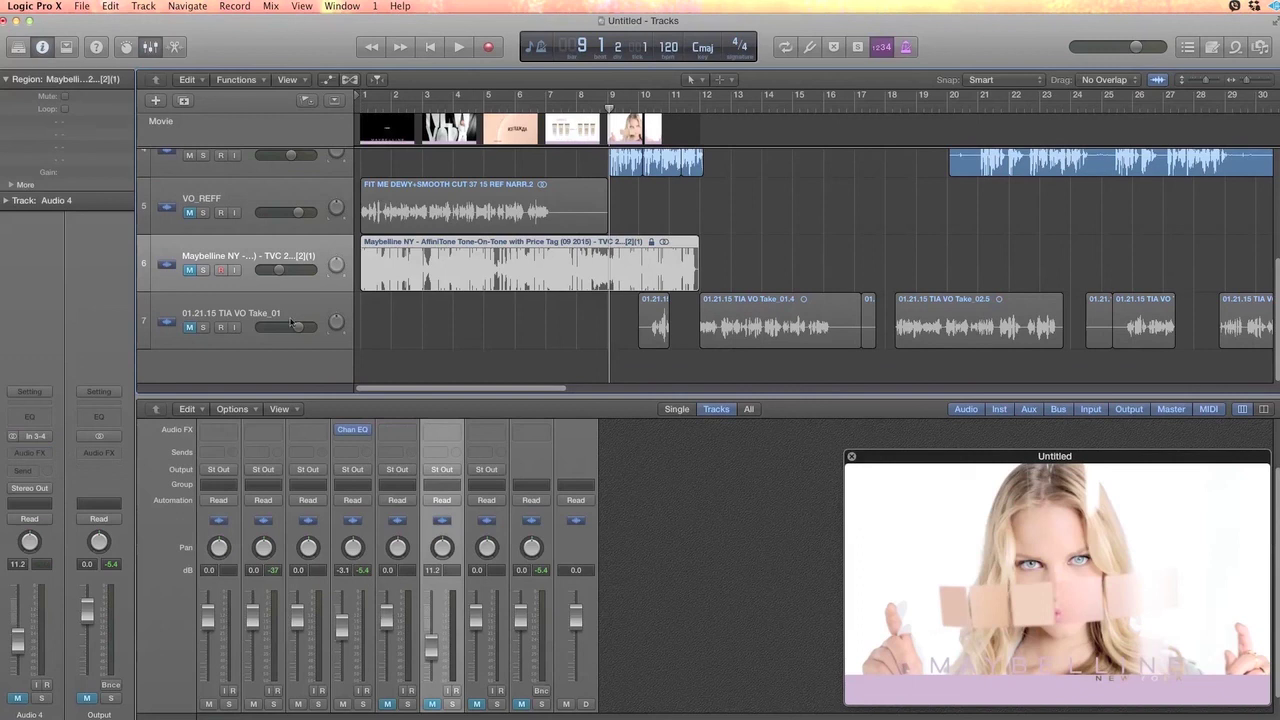
drag(258, 252, 276, 343)
Play the session, mute the Maybelline NY TVC track and unmute the Output channel.
scroll(411, 250, up, 3)
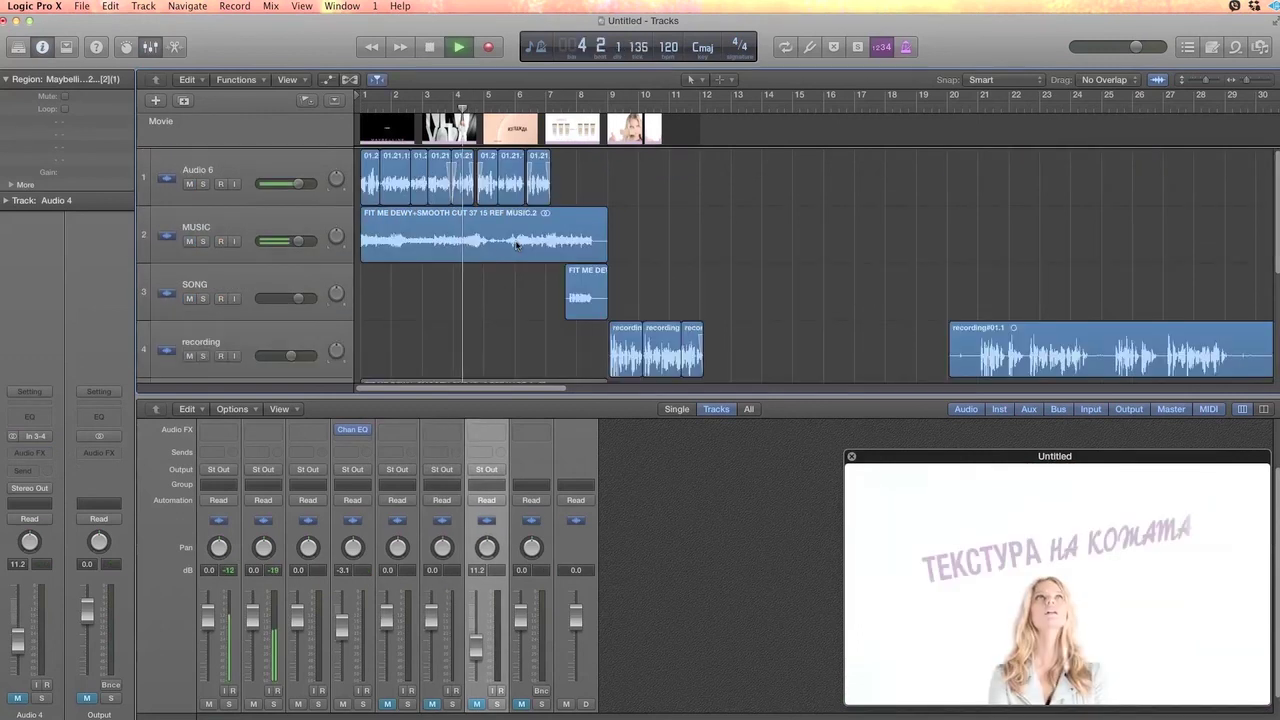
scroll(490, 266, down, 3)
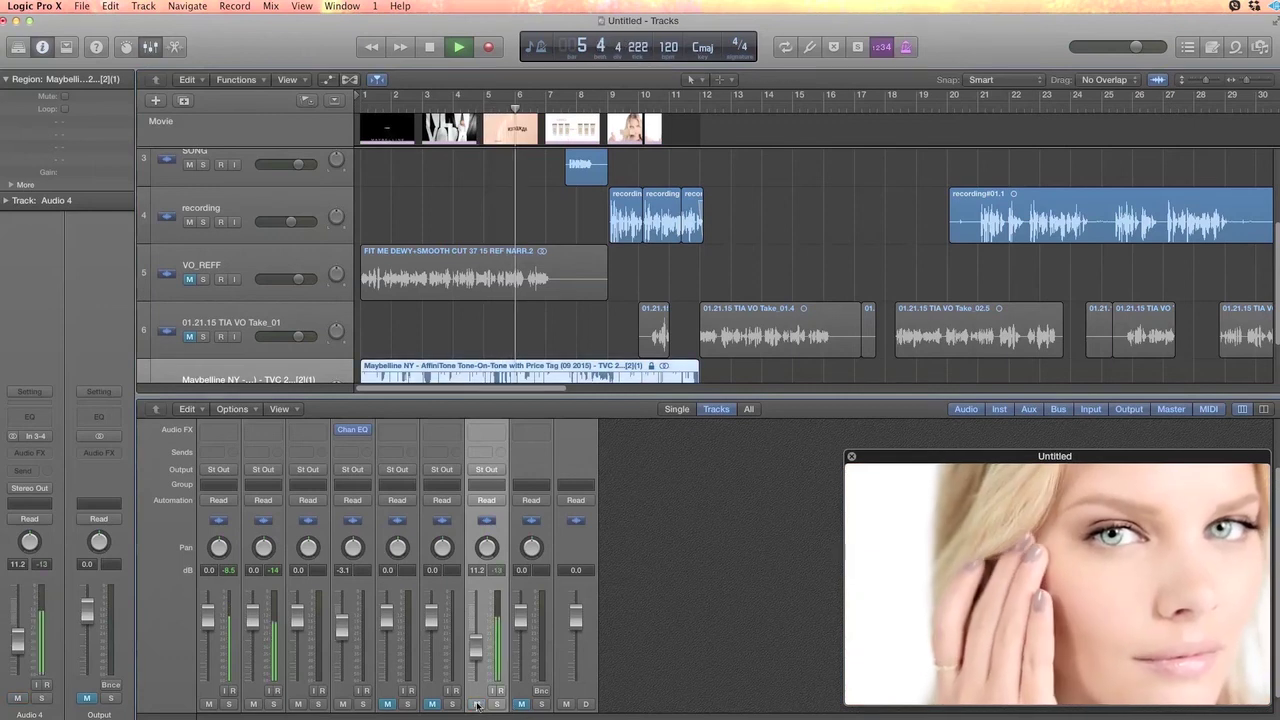
click(476, 704)
click(521, 704)
scroll(443, 222, up, 3)
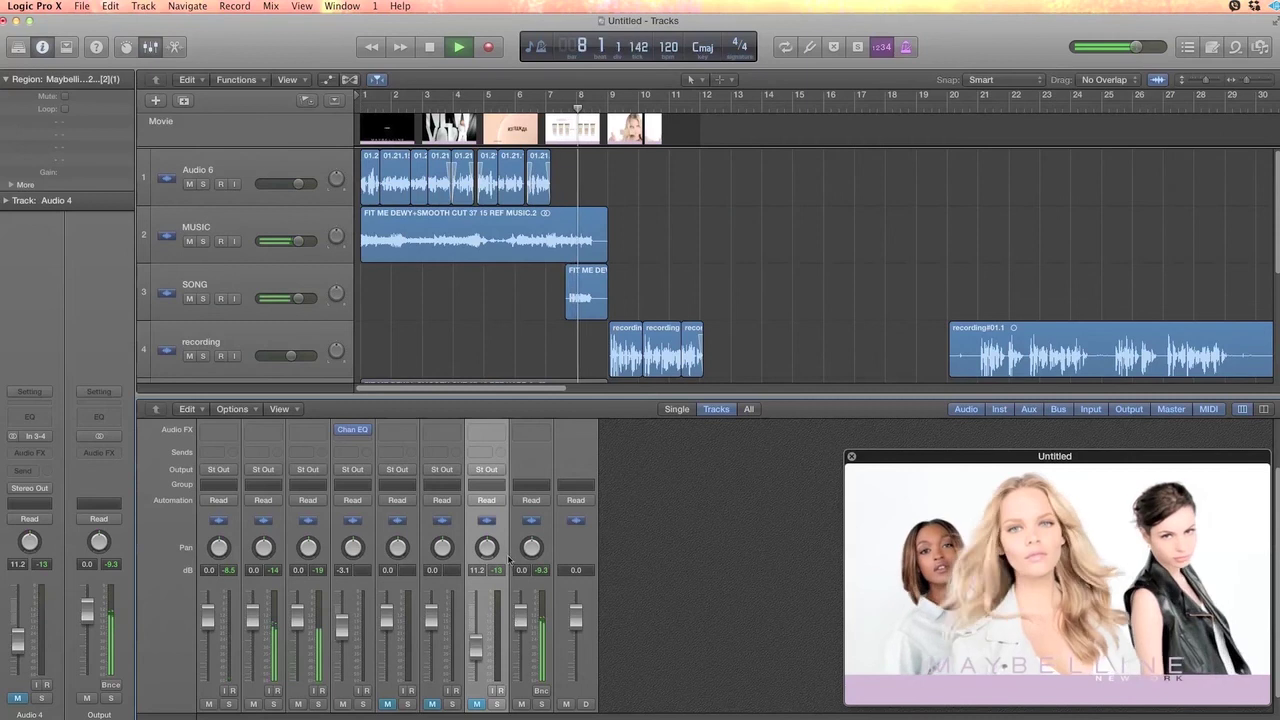
scroll(550, 576, down, 1)
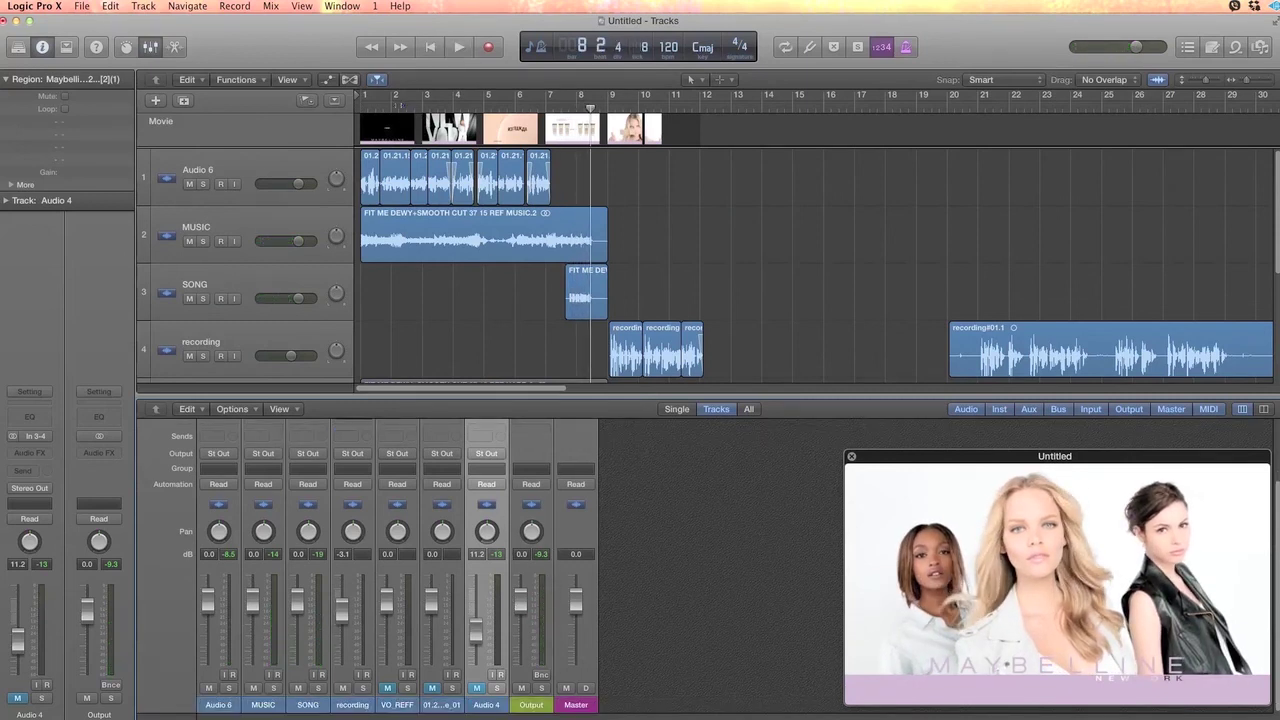
Solo the Audio 6 track, play it from the start and enlarge its track row and the timeline zoom.
key(Return)
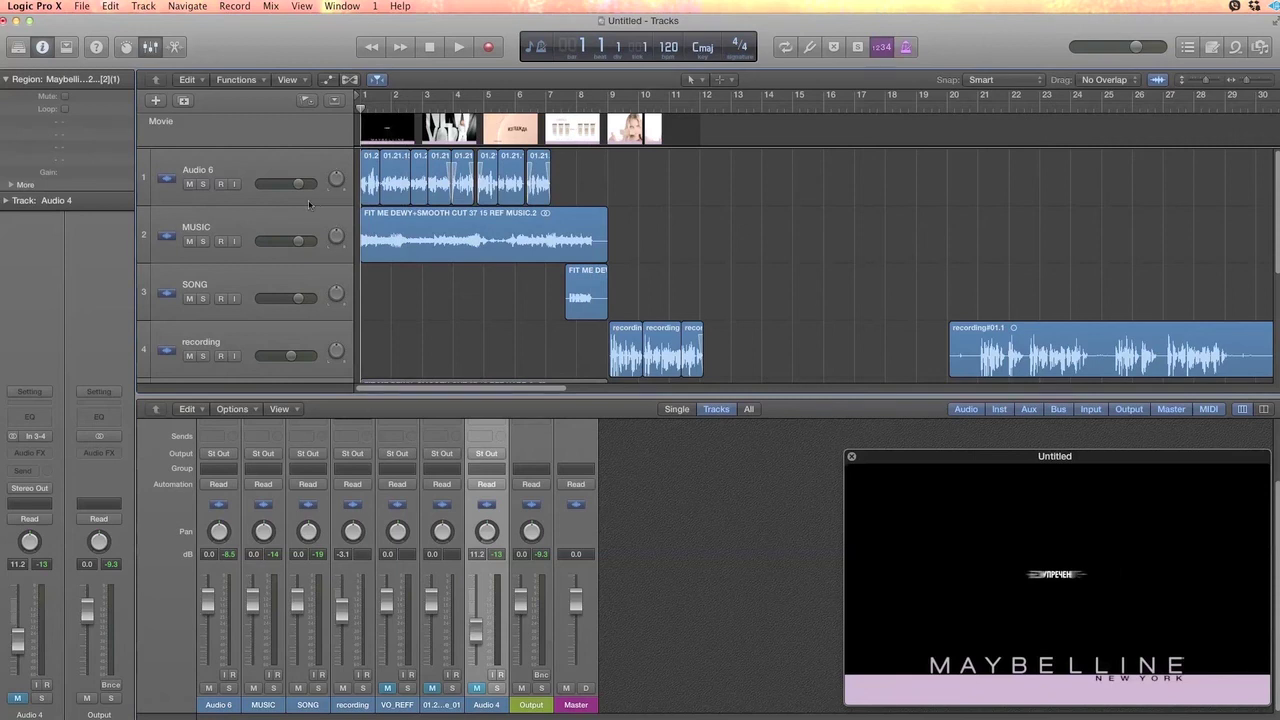
scroll(256, 540, up, 5)
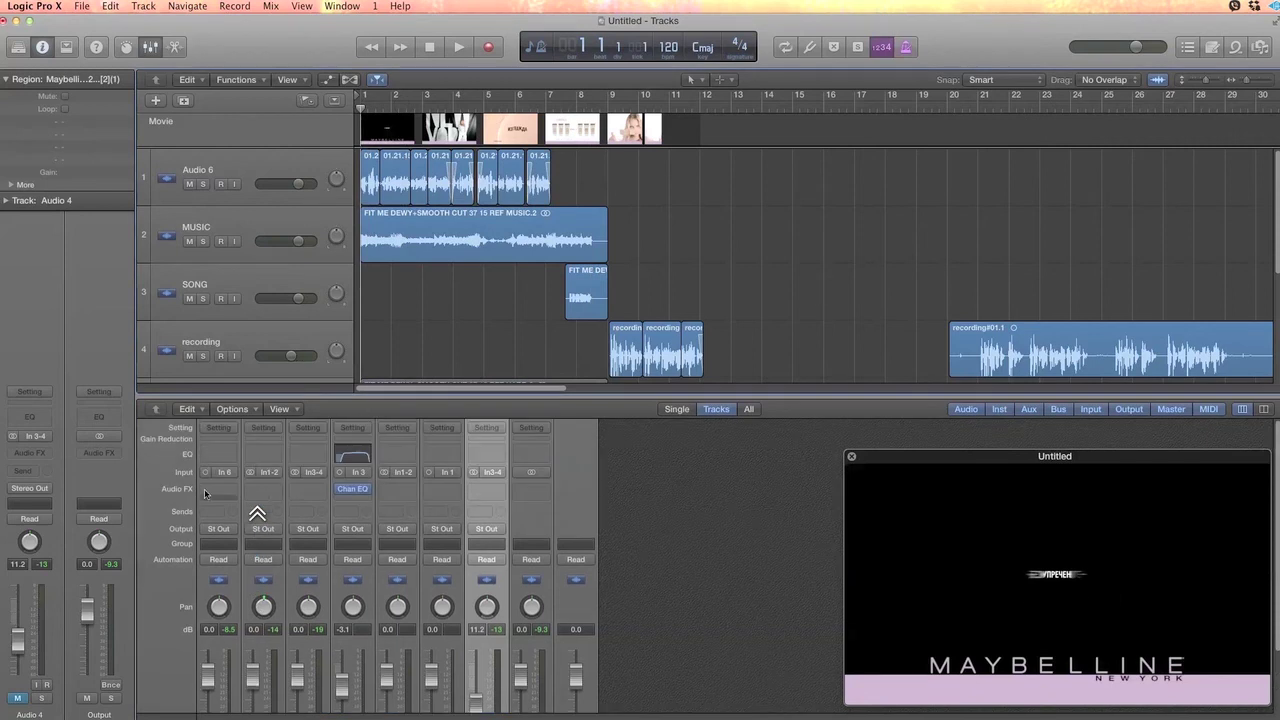
click(202, 184)
key(space)
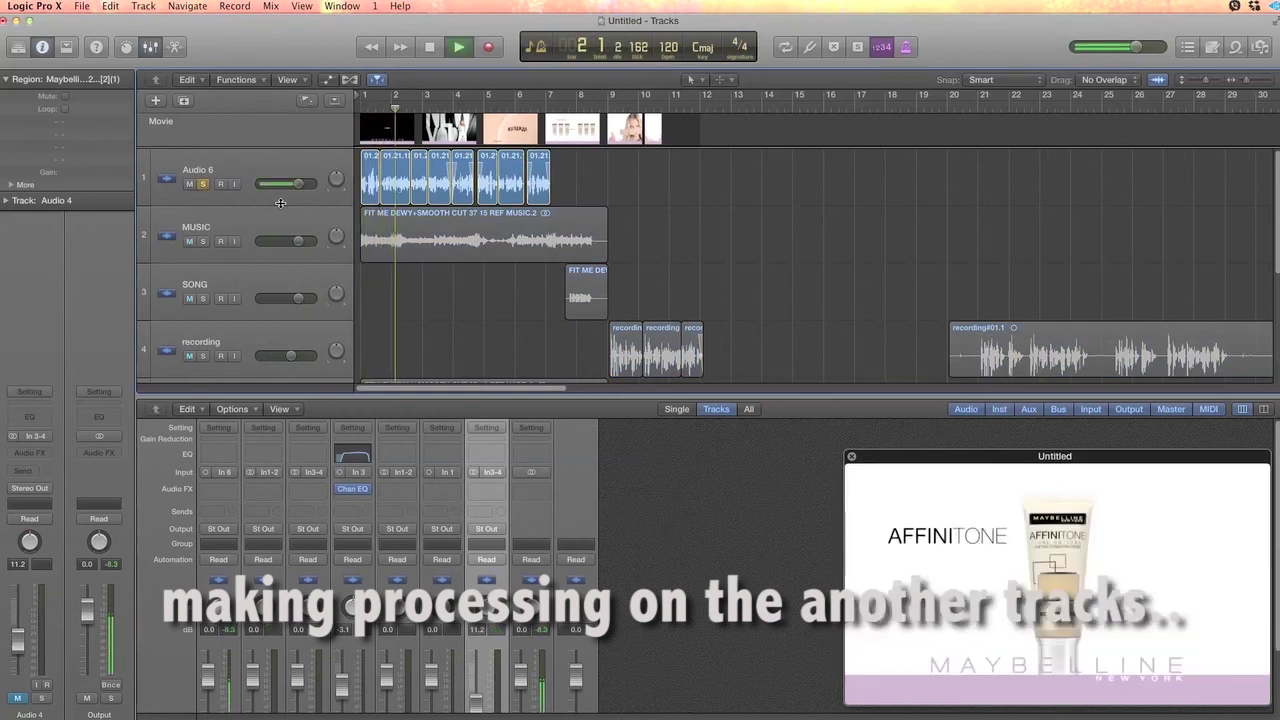
drag(280, 204, 280, 247)
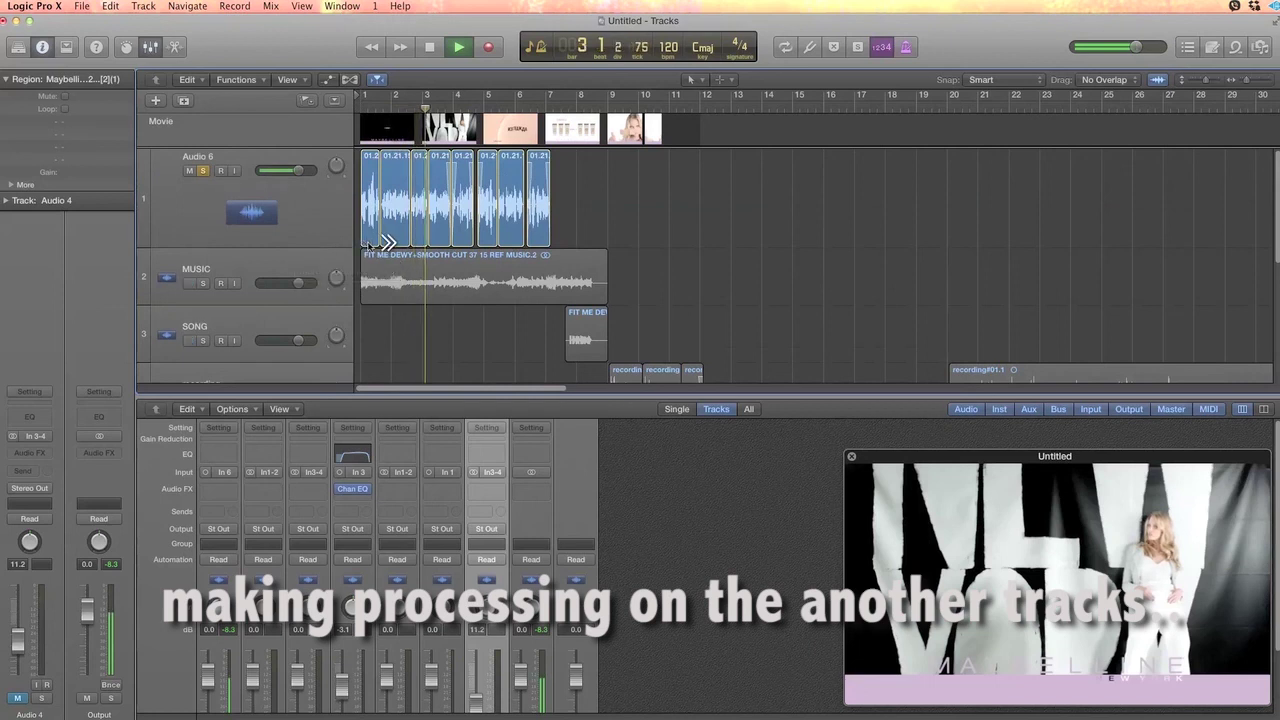
scroll(368, 245, right, 8)
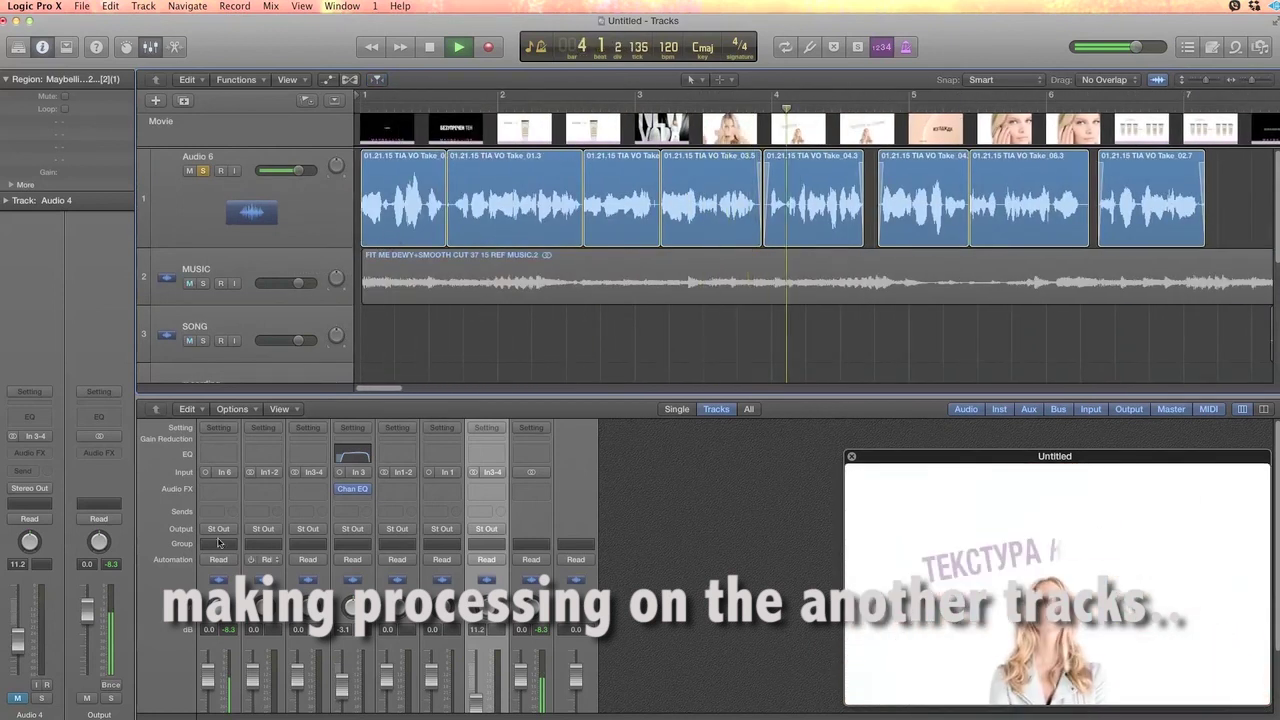
Add a Channel EQ with the analyzer on to Audio 6, with a 52 Hz low cut and a +7.5 dB boost at 290 Hz.
click(216, 455)
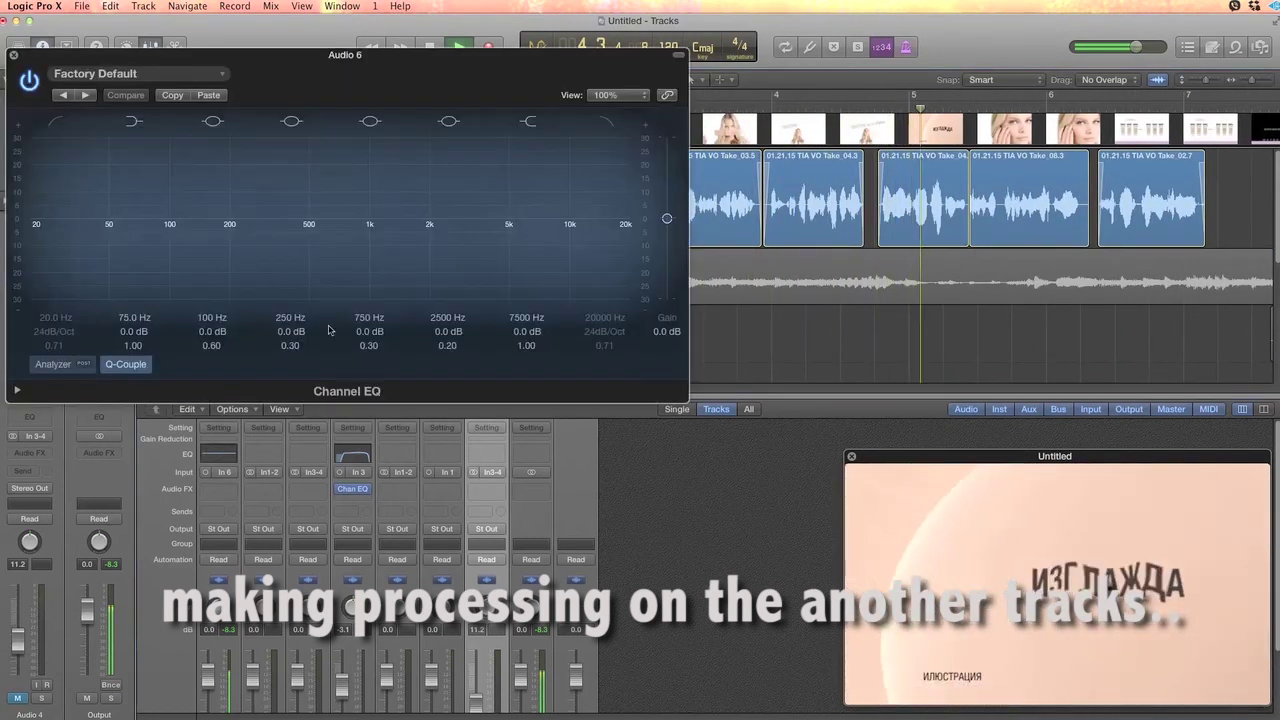
click(54, 364)
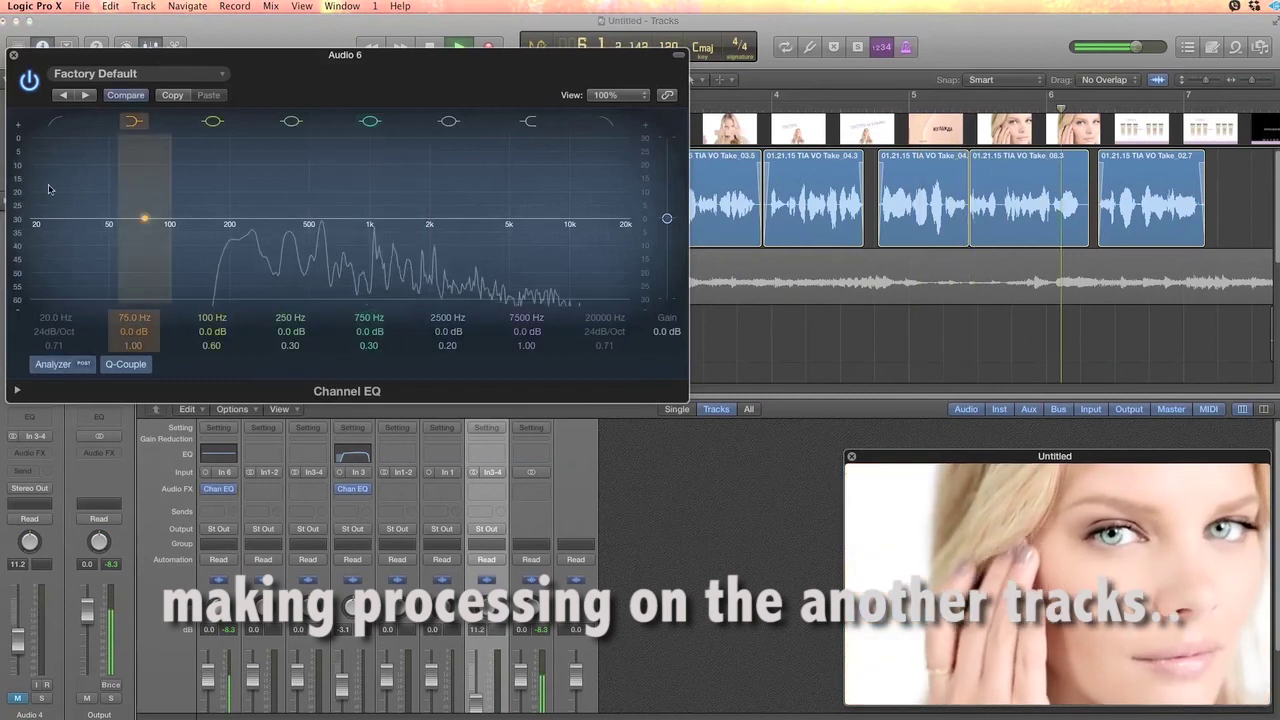
drag(44, 222, 126, 220)
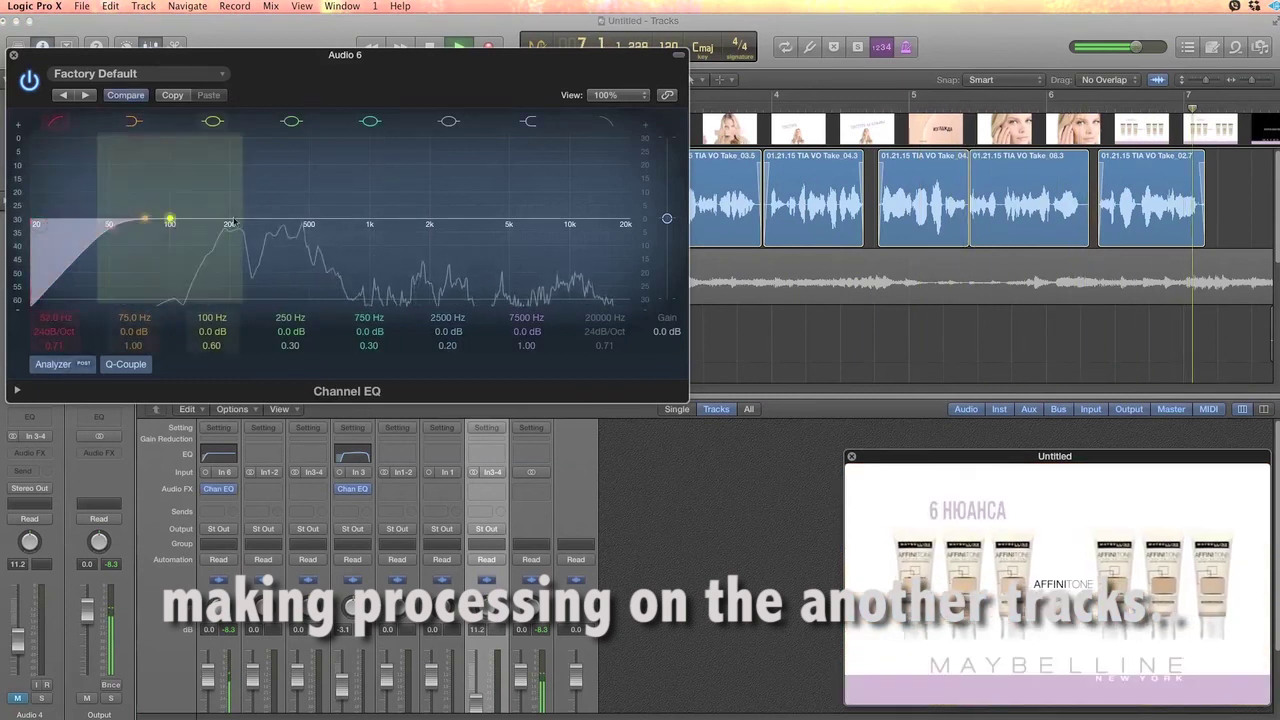
drag(293, 218, 261, 188)
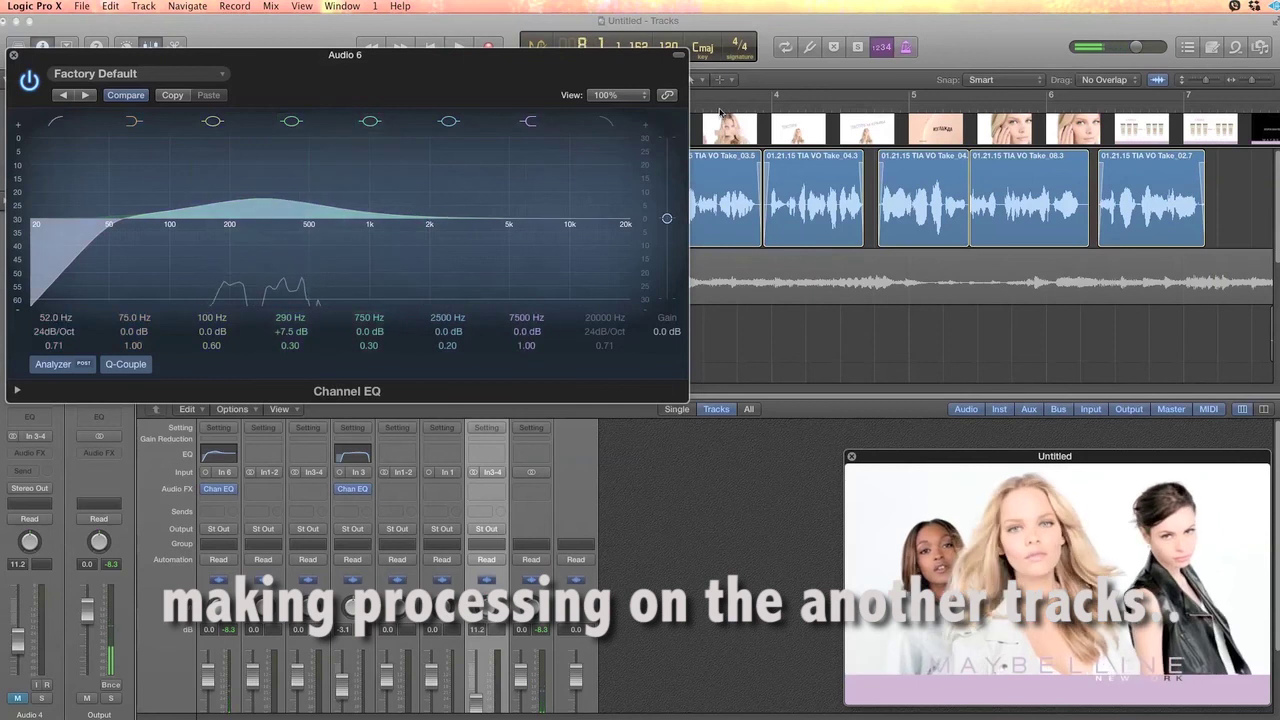
Shape the Audio 6 EQ with -3.5 dB at 670 Hz, +8.0 dB at 290 Hz with Q 0.51, and a -5.0 dB low shelf at 98 Hz.
drag(388, 87, 932, 367)
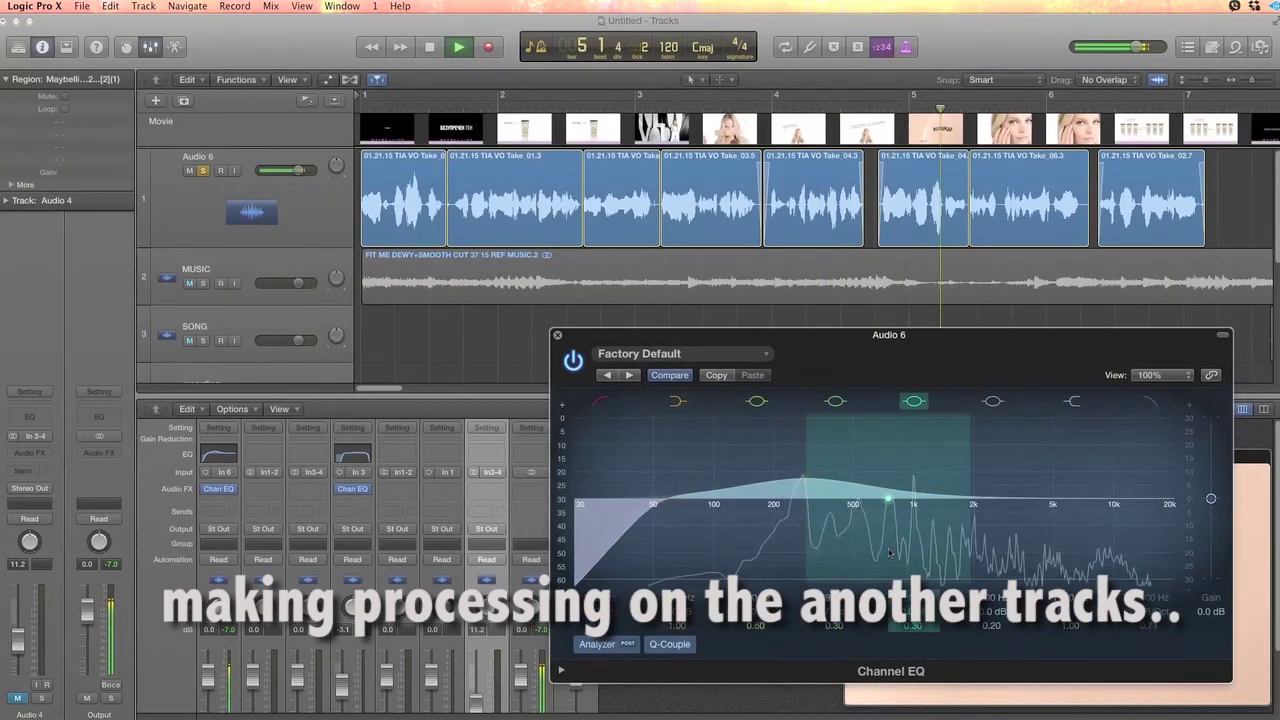
drag(876, 514, 868, 525)
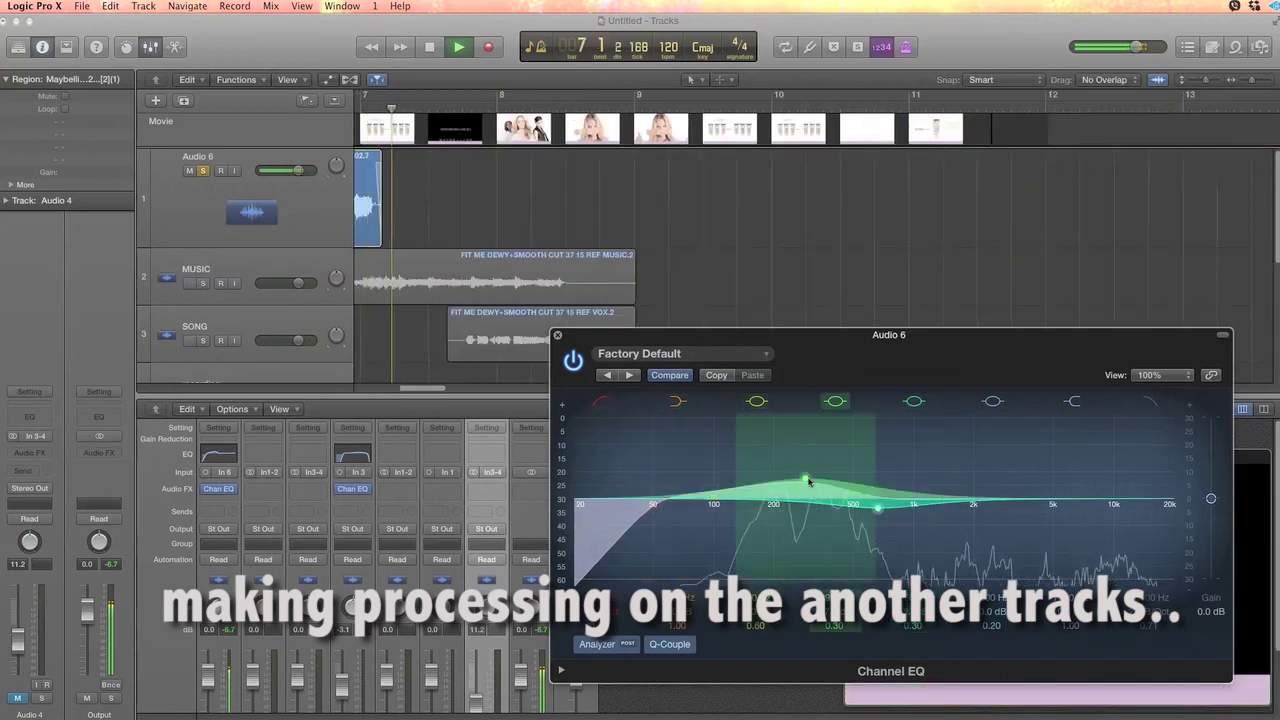
key(space)
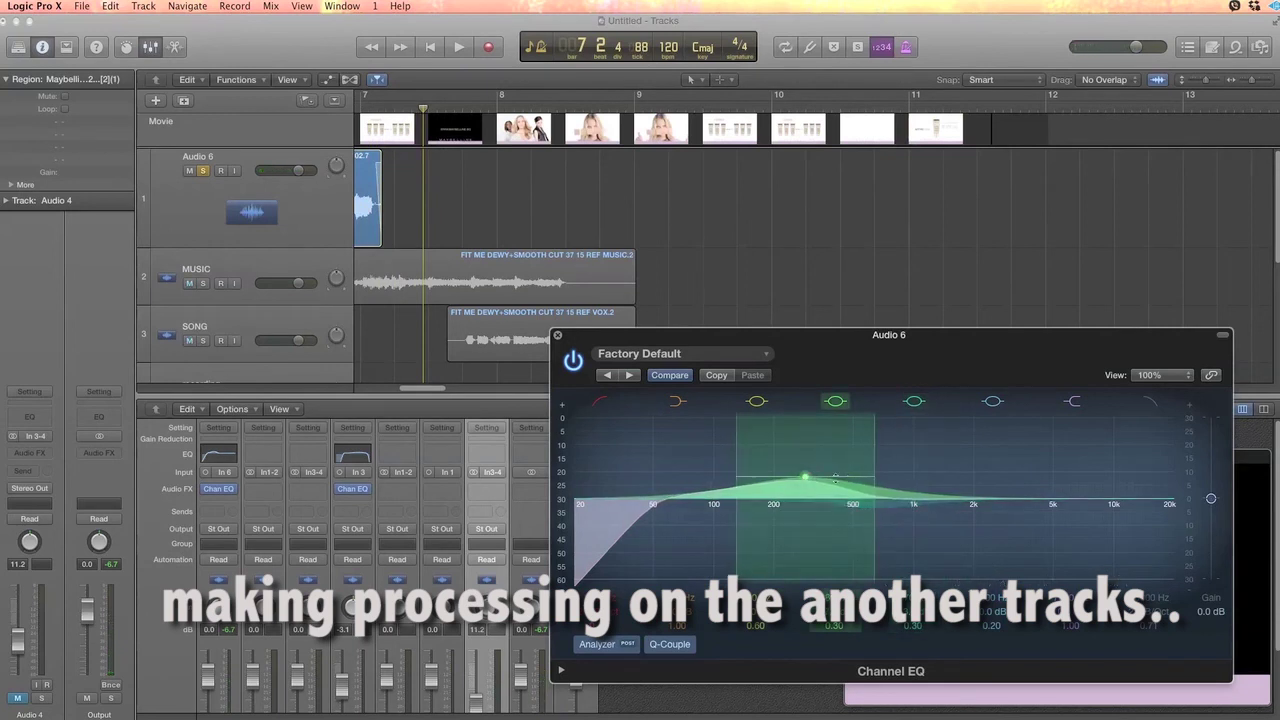
drag(870, 481, 864, 480)
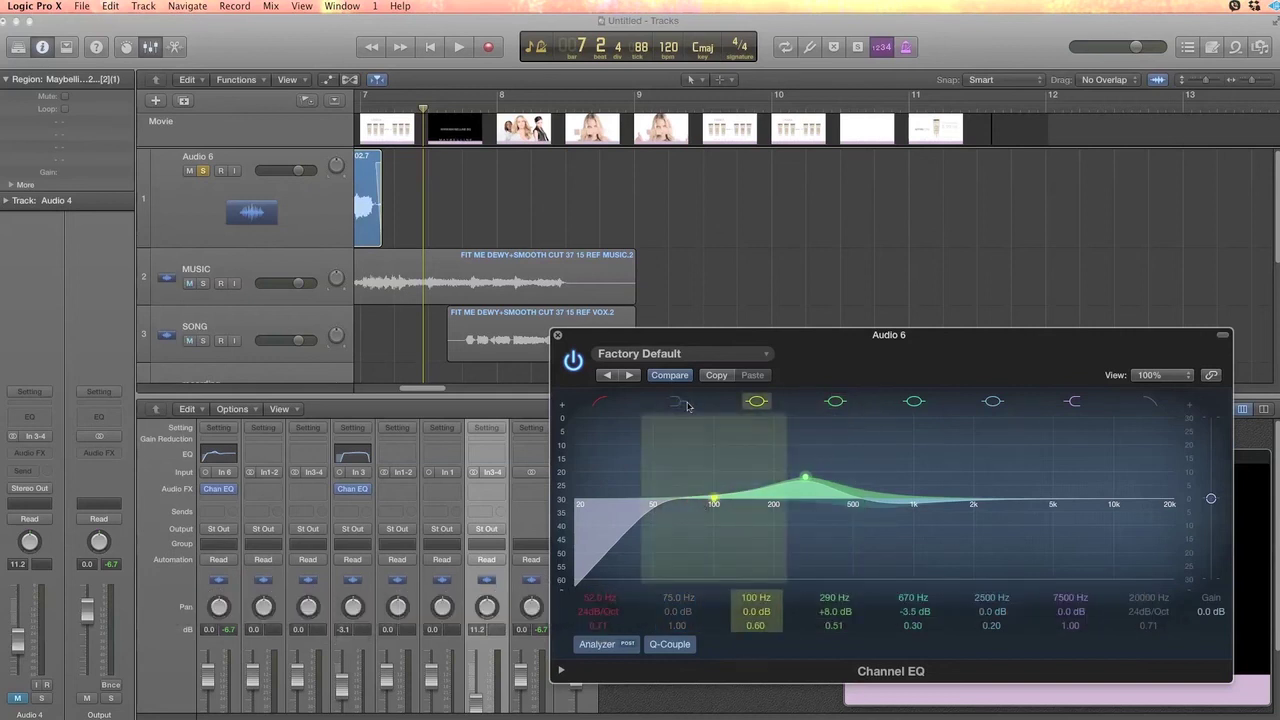
drag(688, 502, 700, 509)
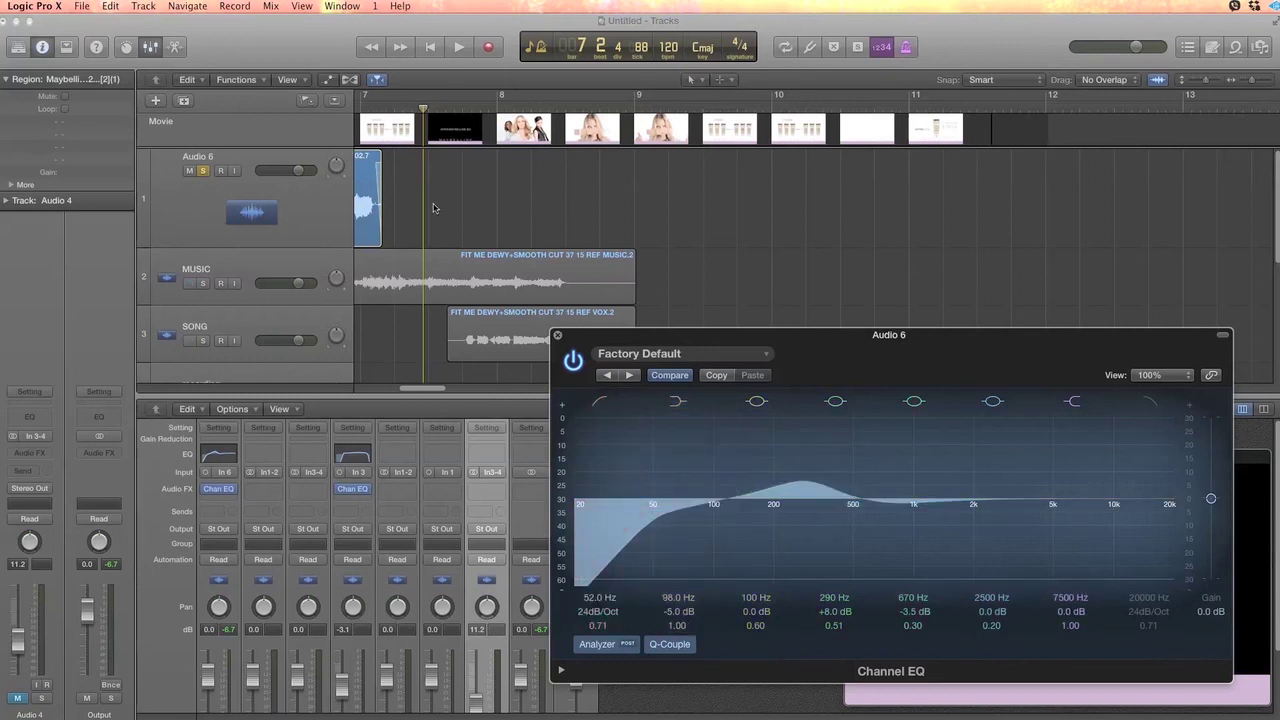
Play the soloed Audio 6 voice-over from its beginning to listen to the EQ settings.
click(433, 207)
key(space)
scroll(433, 207, left, 5)
key(space)
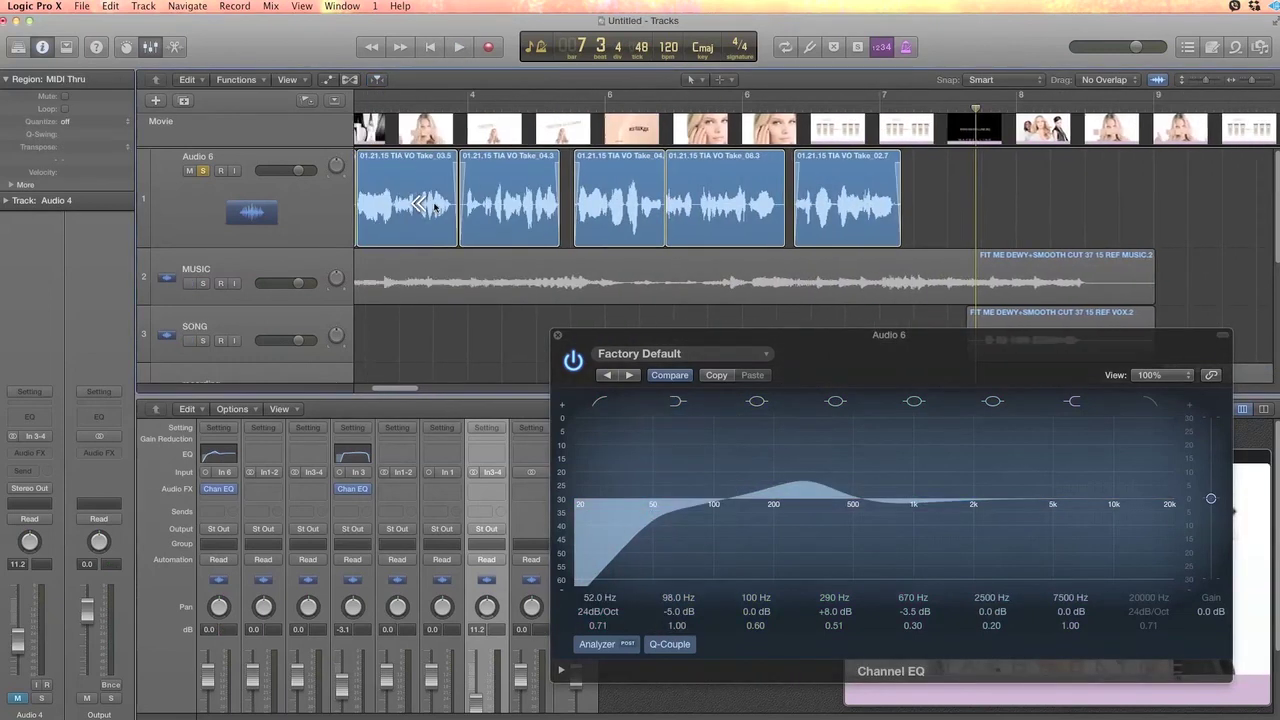
scroll(433, 207, left, 6)
click(383, 108)
key(space)
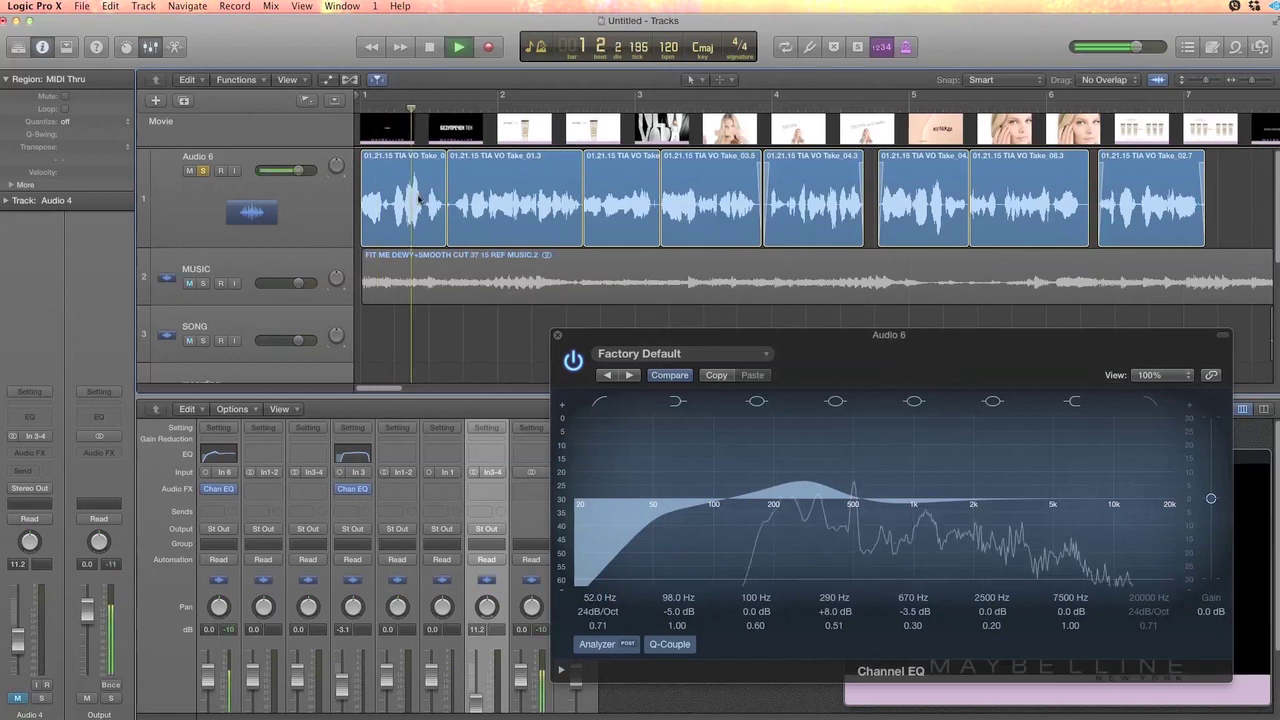
scroll(429, 203, down, 5)
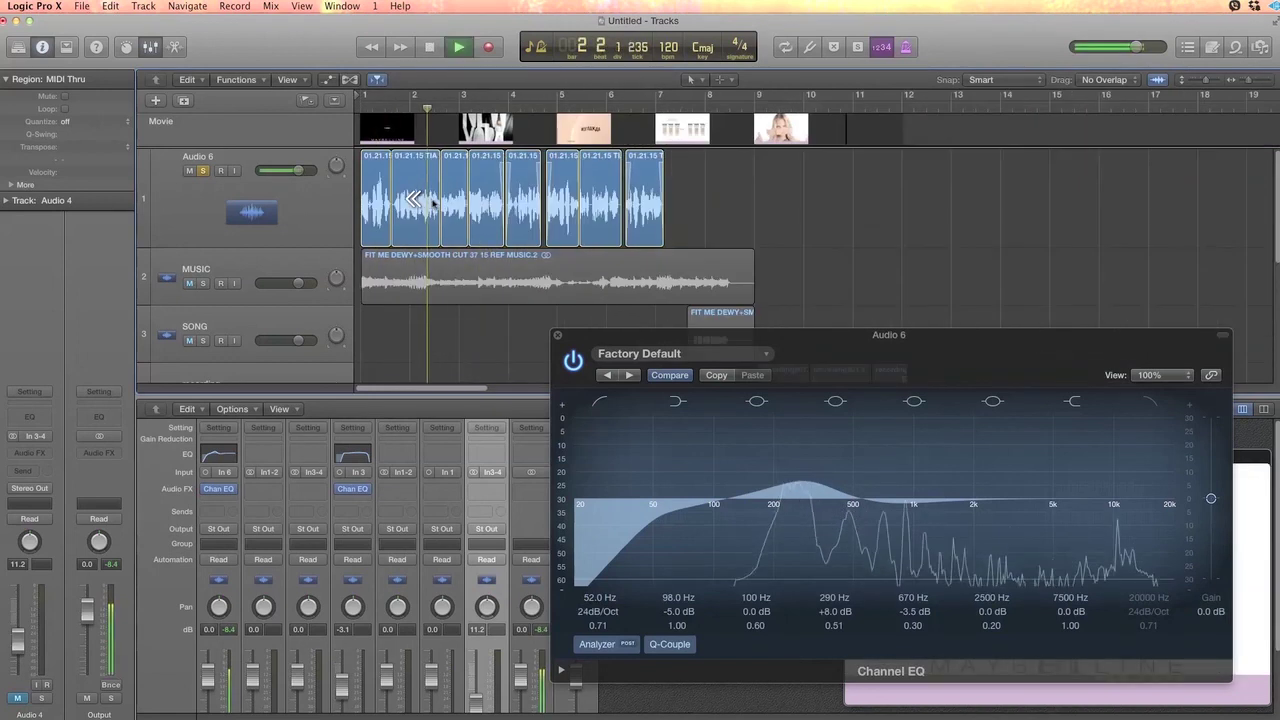
Turn on cycle playback and set the cycle range over the Audio 6 regions, from bar 1 to just past bar 7.
key(c)
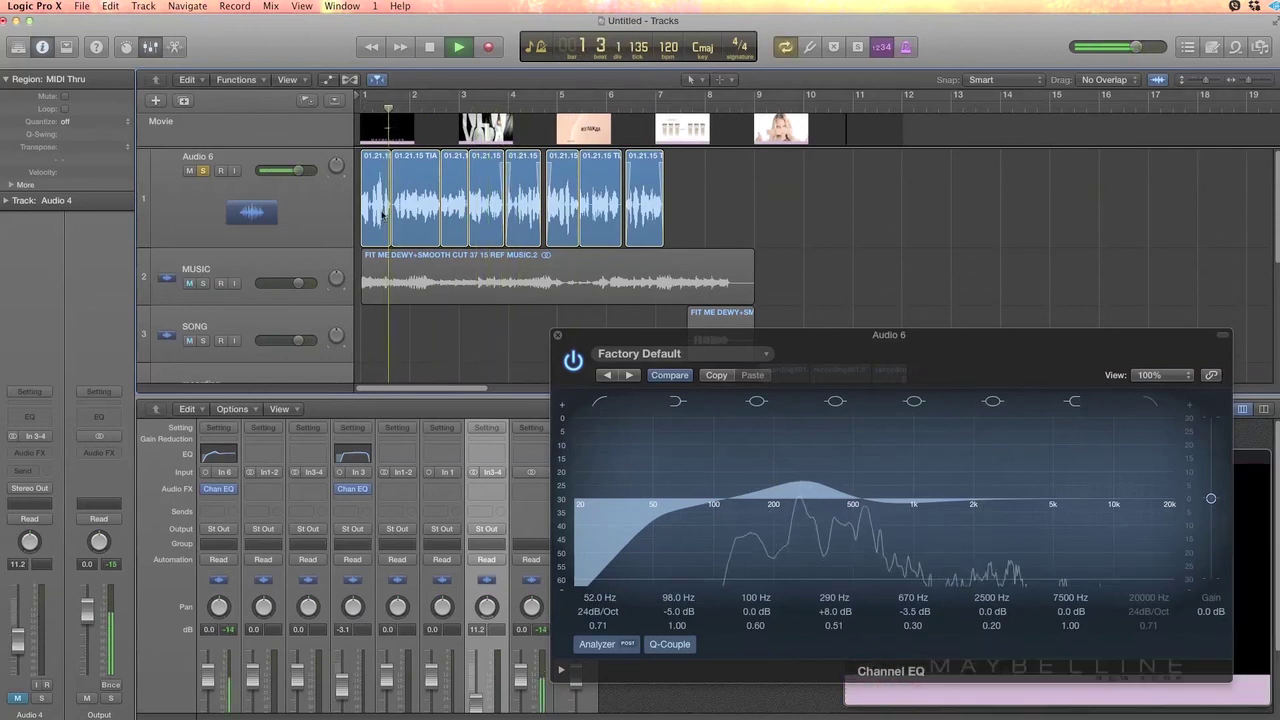
shift+click(642, 236)
shift+click(618, 236)
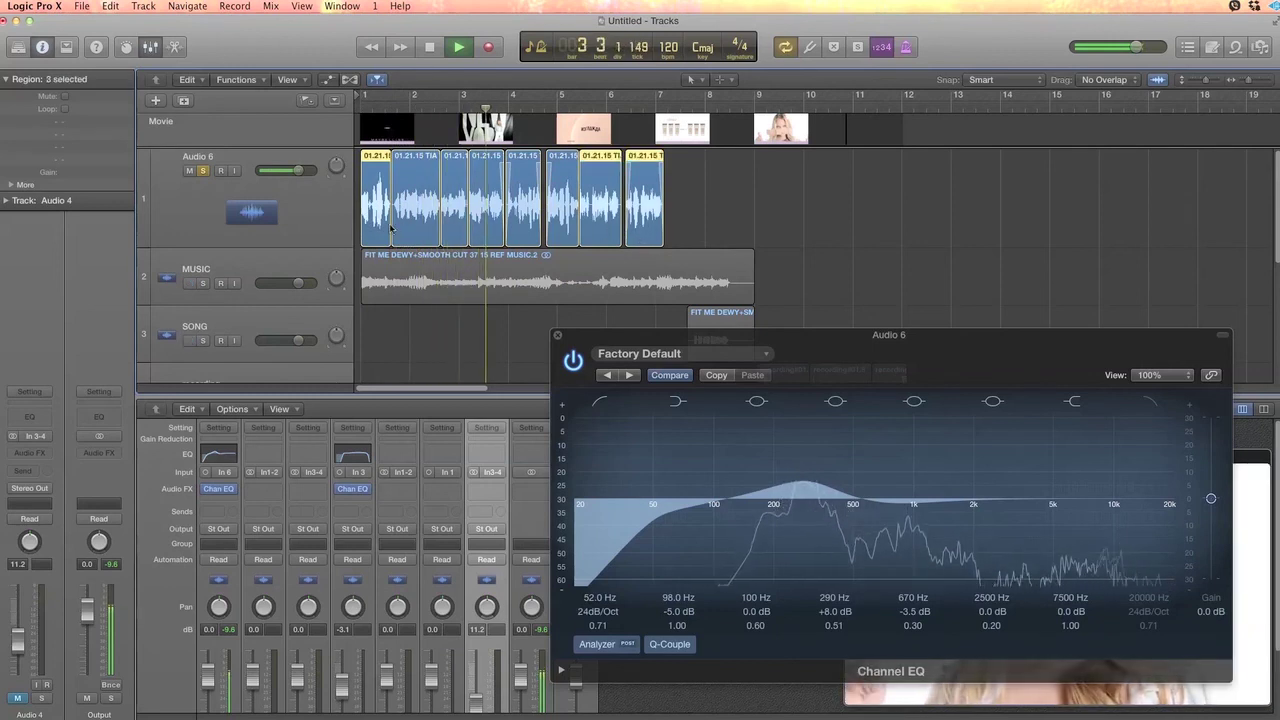
key(e)
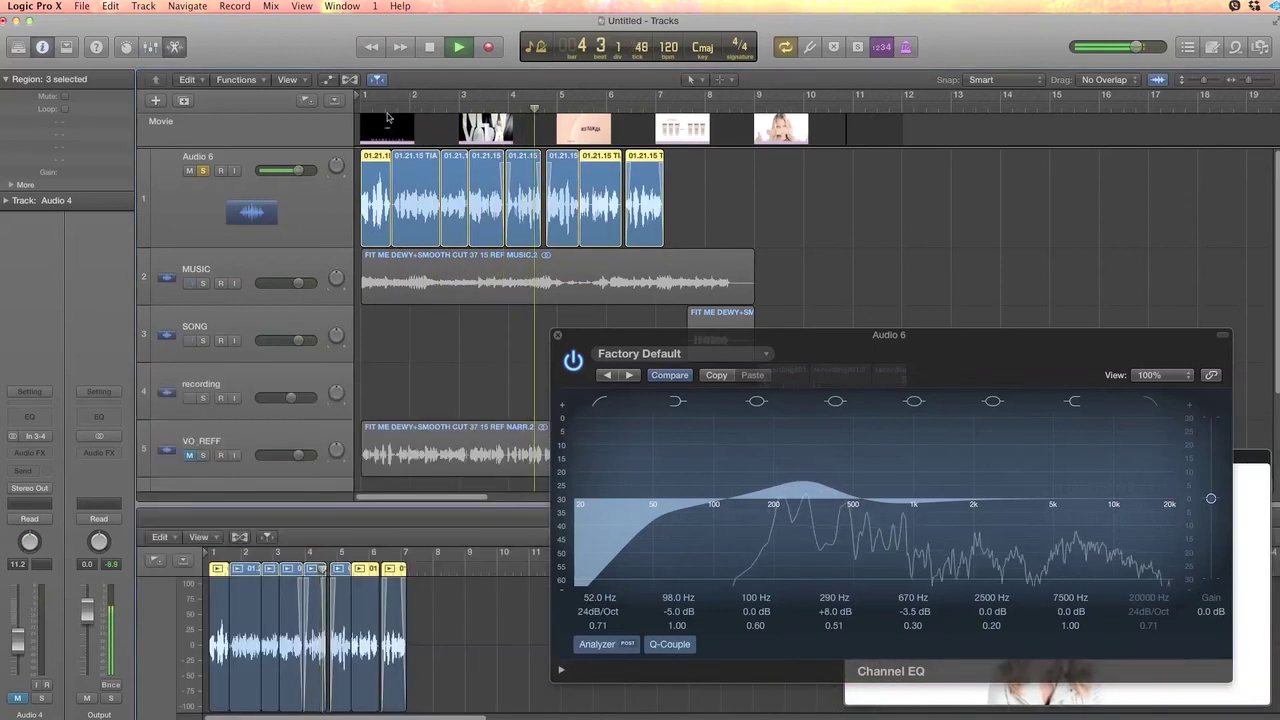
drag(365, 95, 673, 97)
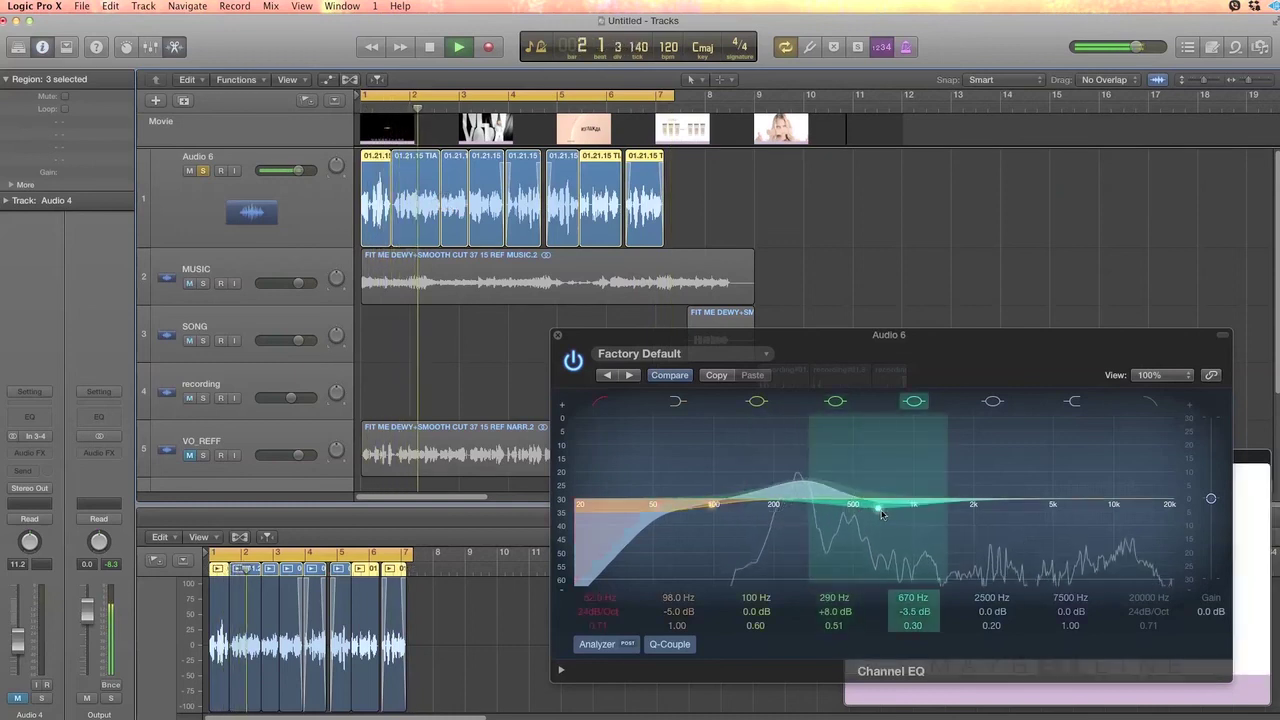
Set the Audio 6 EQ to -7.0 dB at 730 Hz, +2.5 dB at 1680 Hz with Q 1.10, and a high cut at 8300 Hz with Q 0.41.
drag(884, 520, 886, 525)
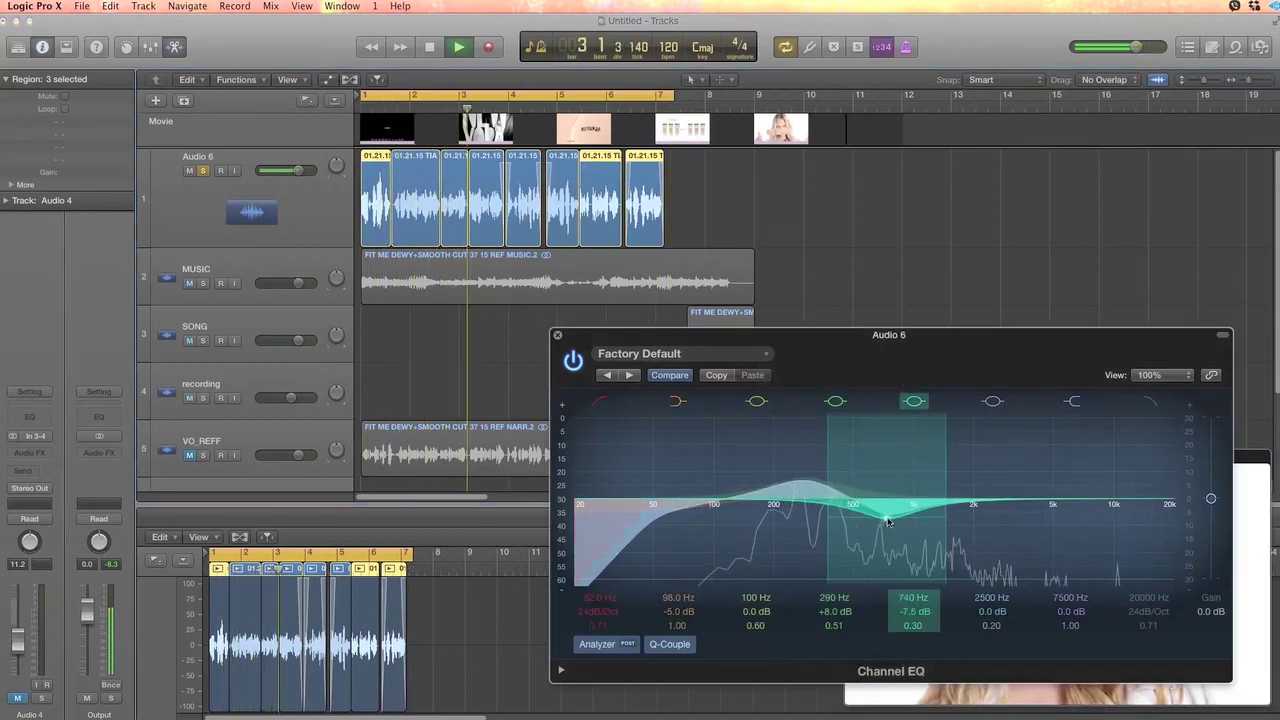
drag(993, 500, 957, 491)
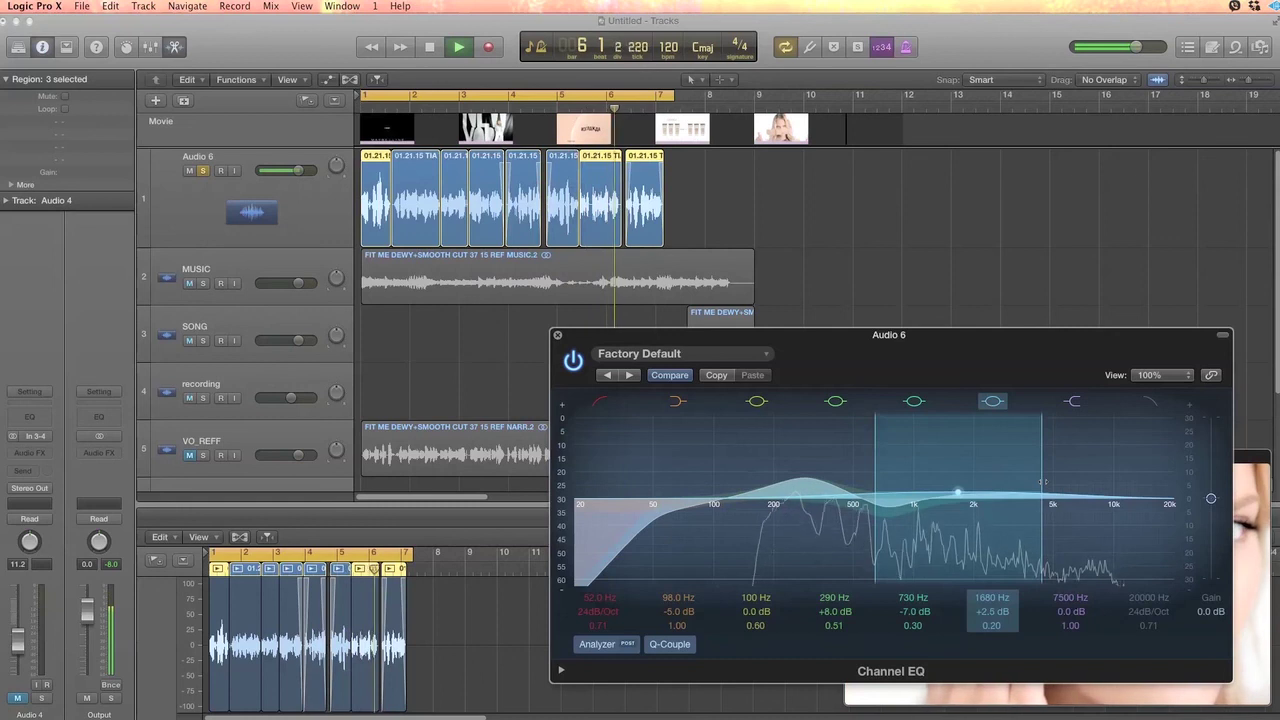
drag(1042, 484, 1018, 485)
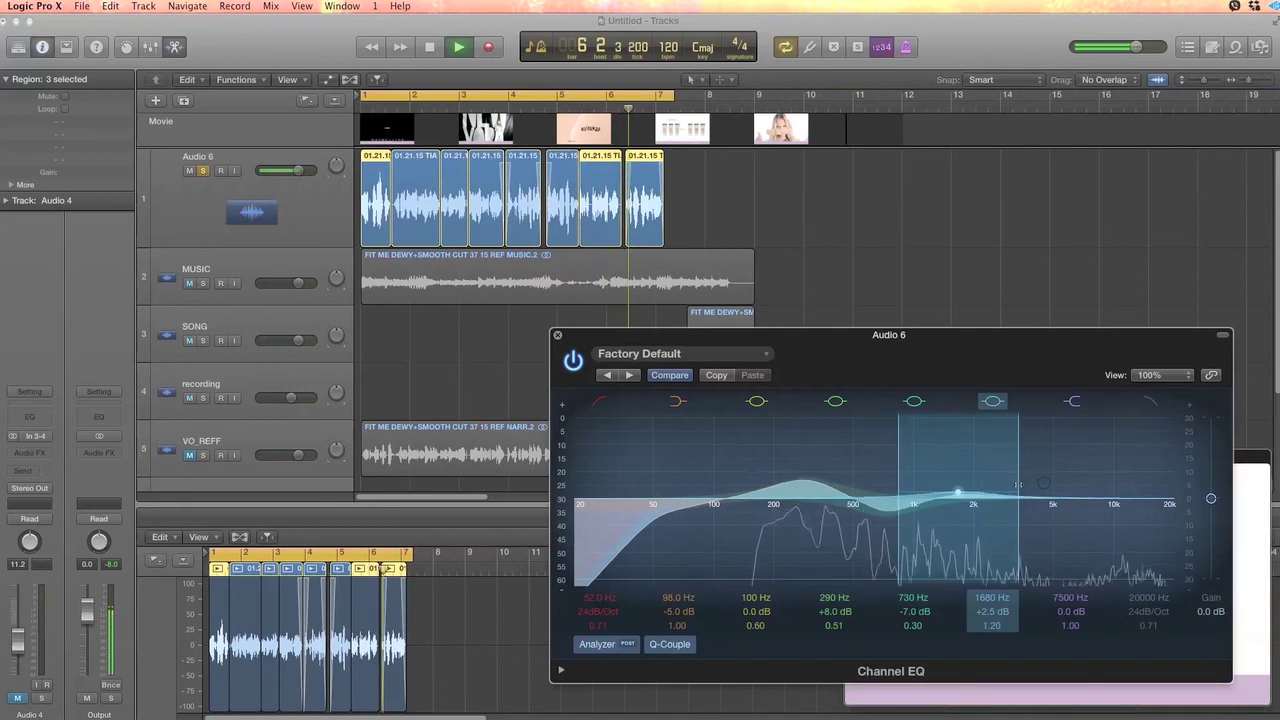
click(1157, 406)
drag(1170, 505, 1110, 513)
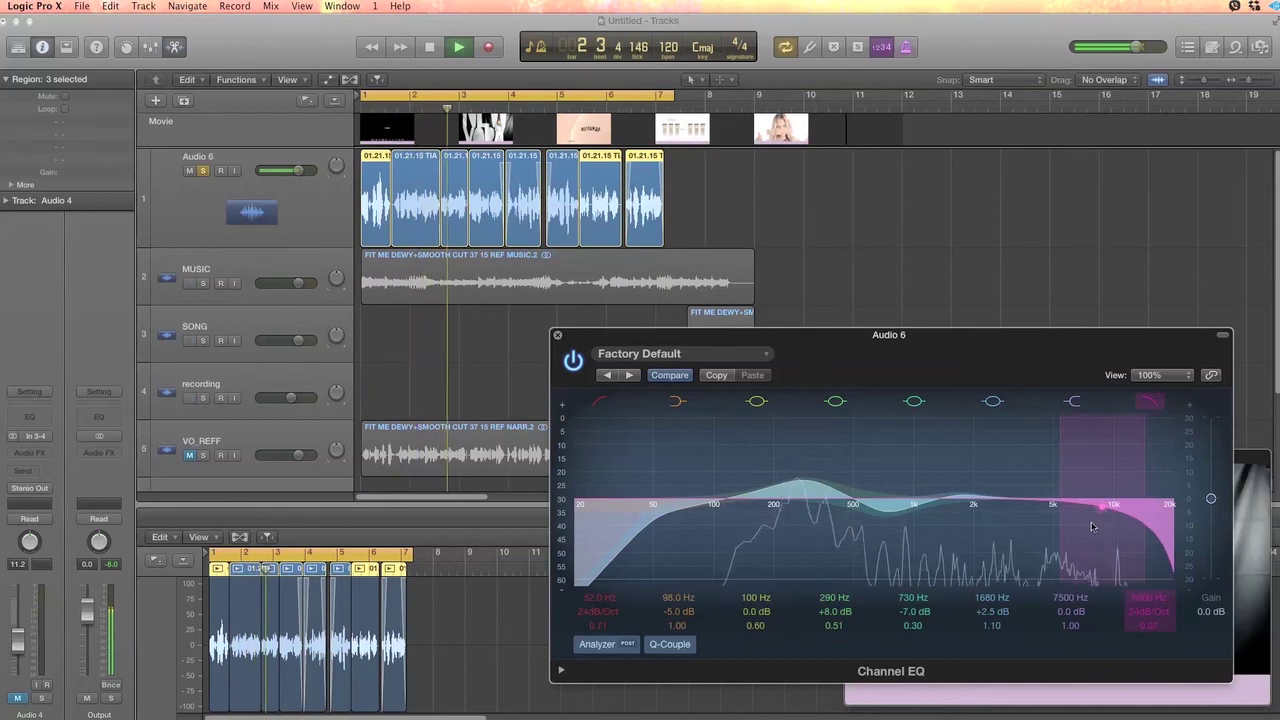
Compare the Audio 6 voice-over with the Channel EQ bypassed and active, and close the EQ.
click(573, 361)
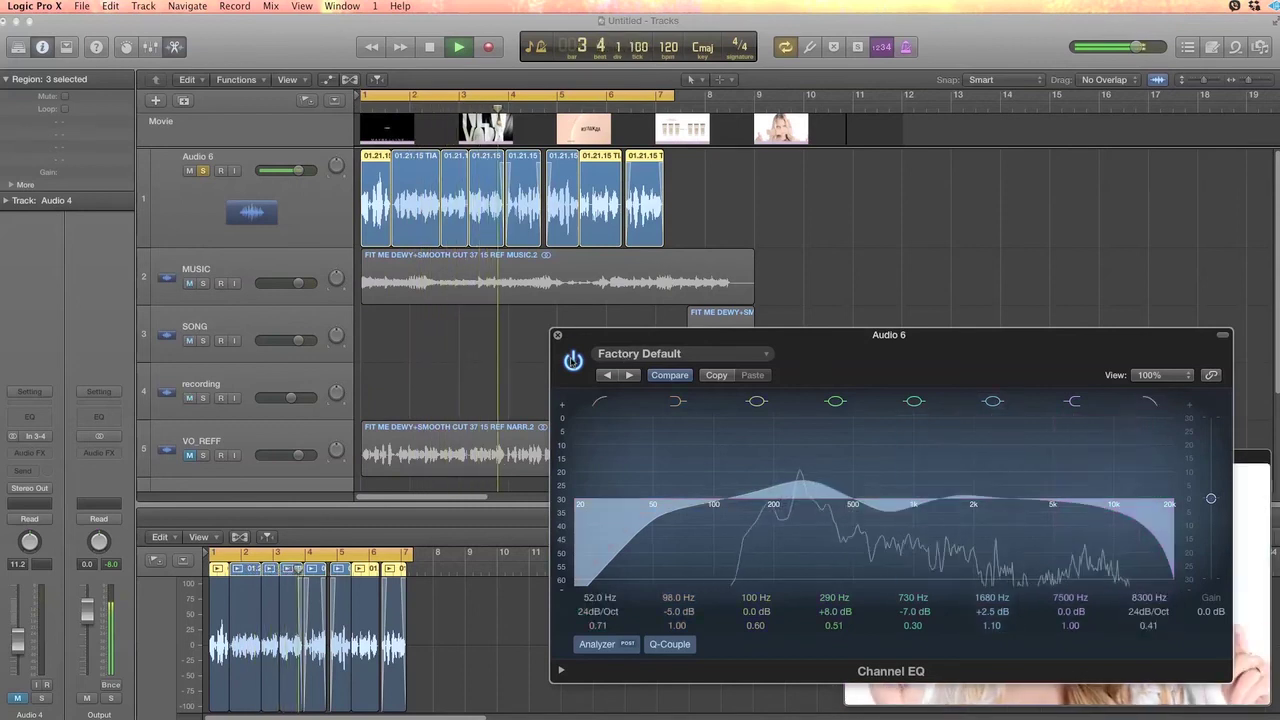
click(573, 361)
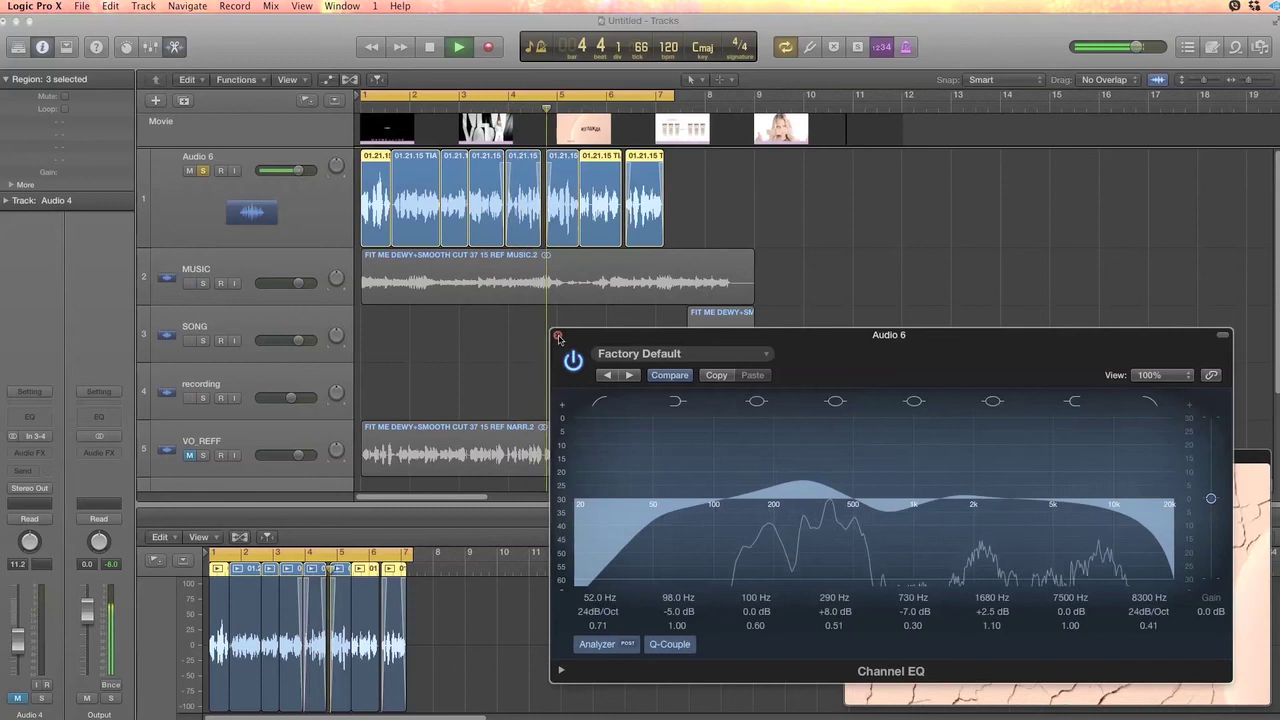
click(557, 335)
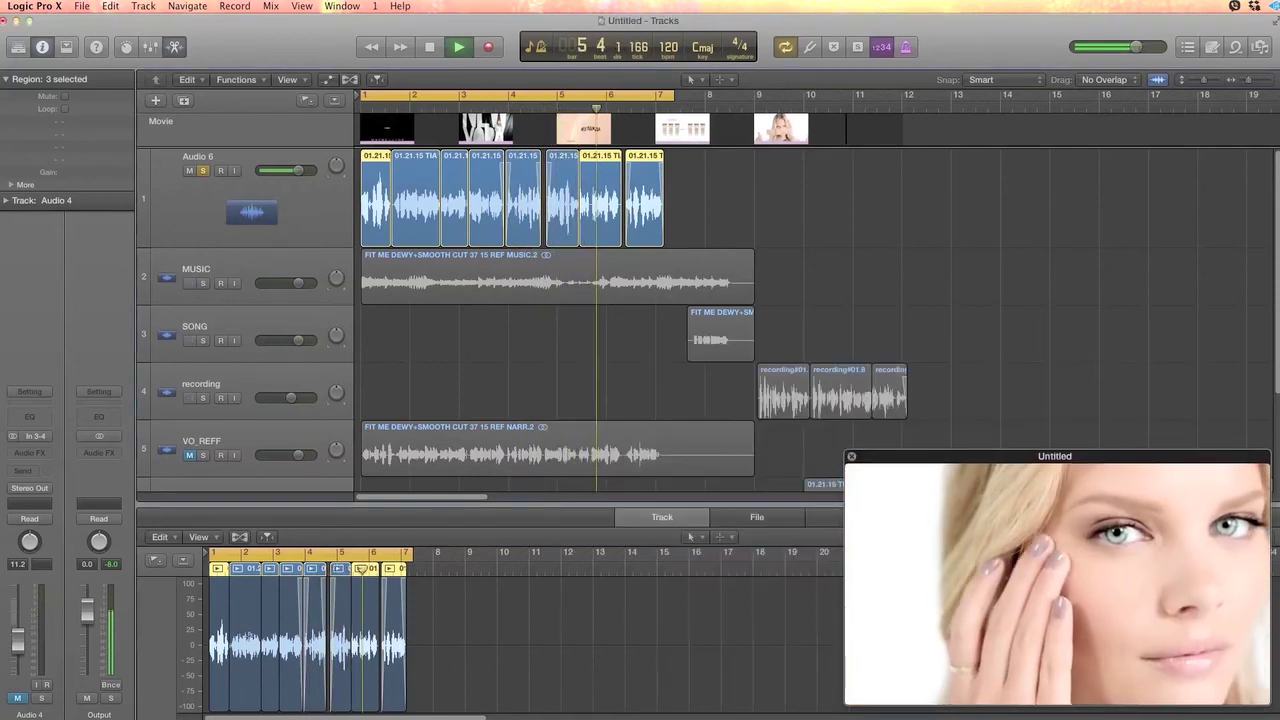
Show the mixer and add a Platinum Compressor to Audio 6 with a 2.6:1 ratio and a knee of 0.2.
key(x)
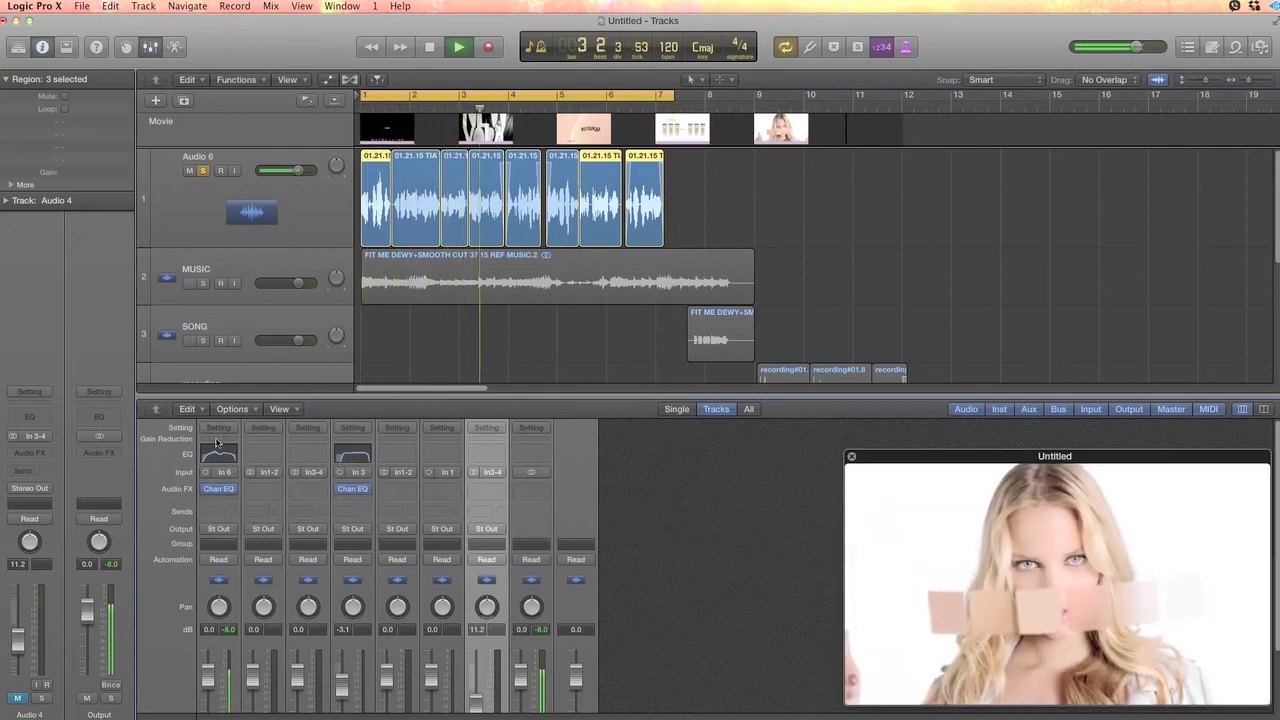
click(230, 440)
drag(145, 62, 957, 161)
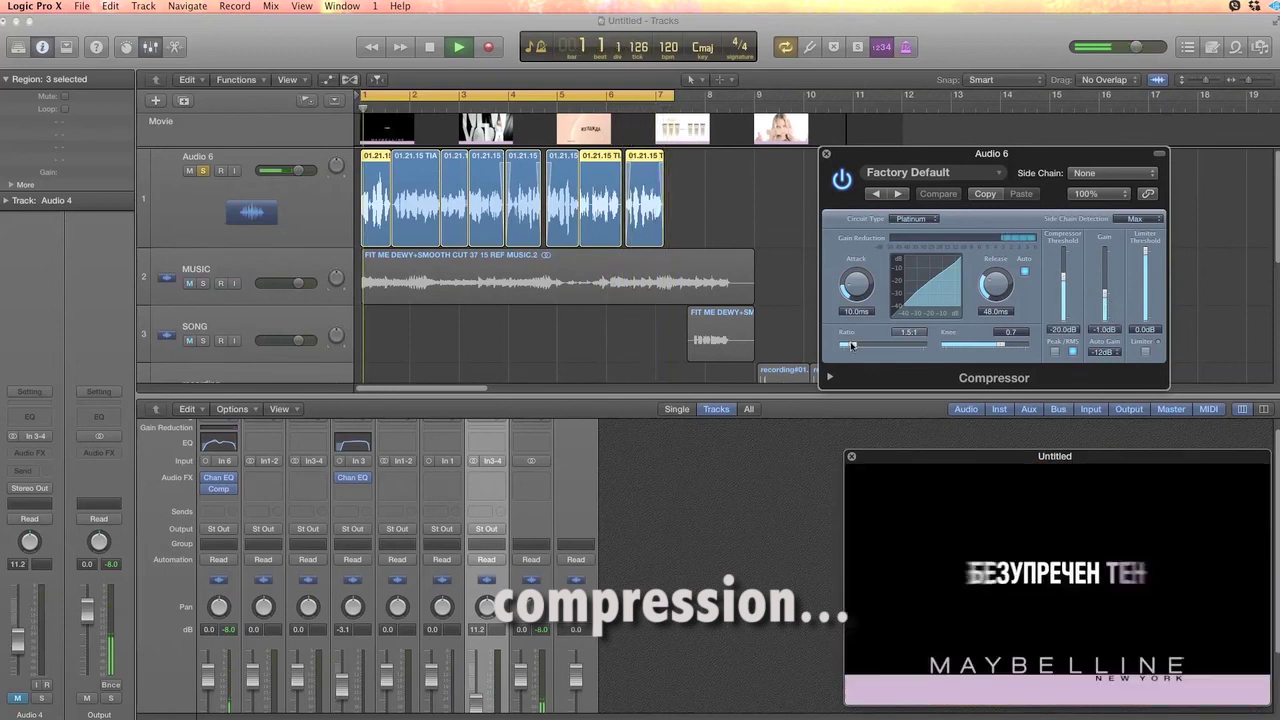
drag(870, 346, 869, 346)
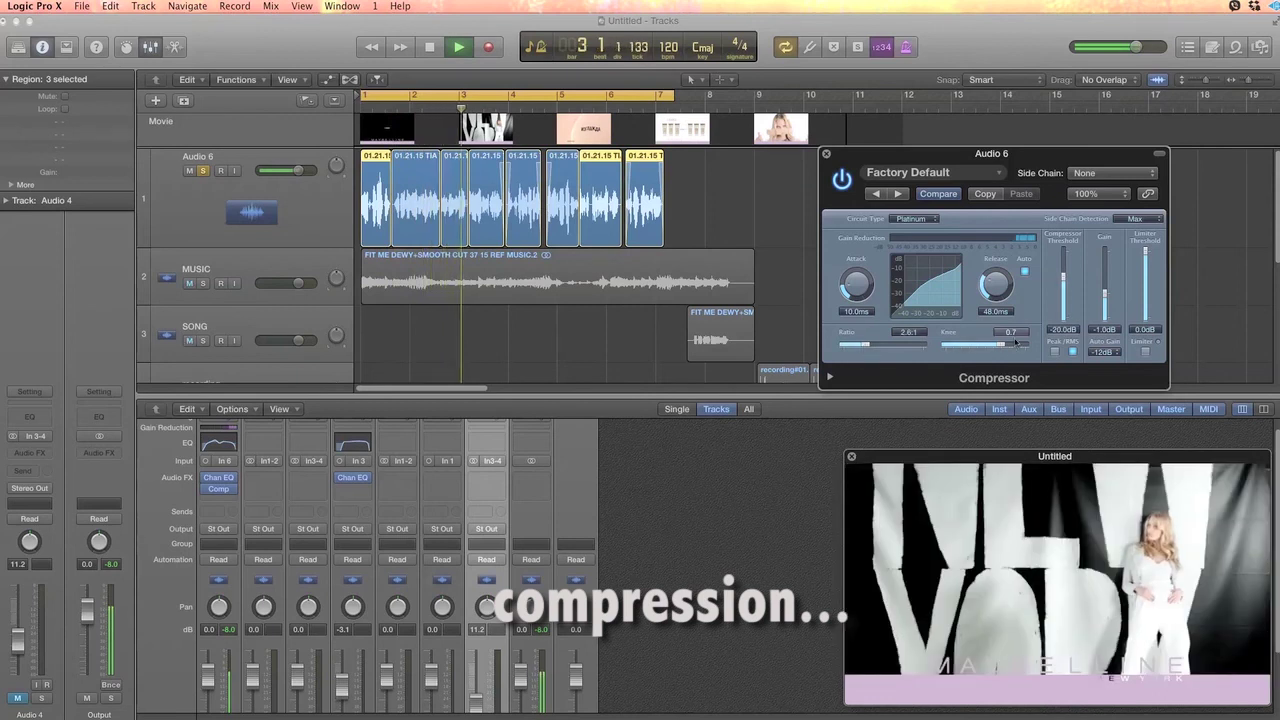
drag(1016, 342, 975, 345)
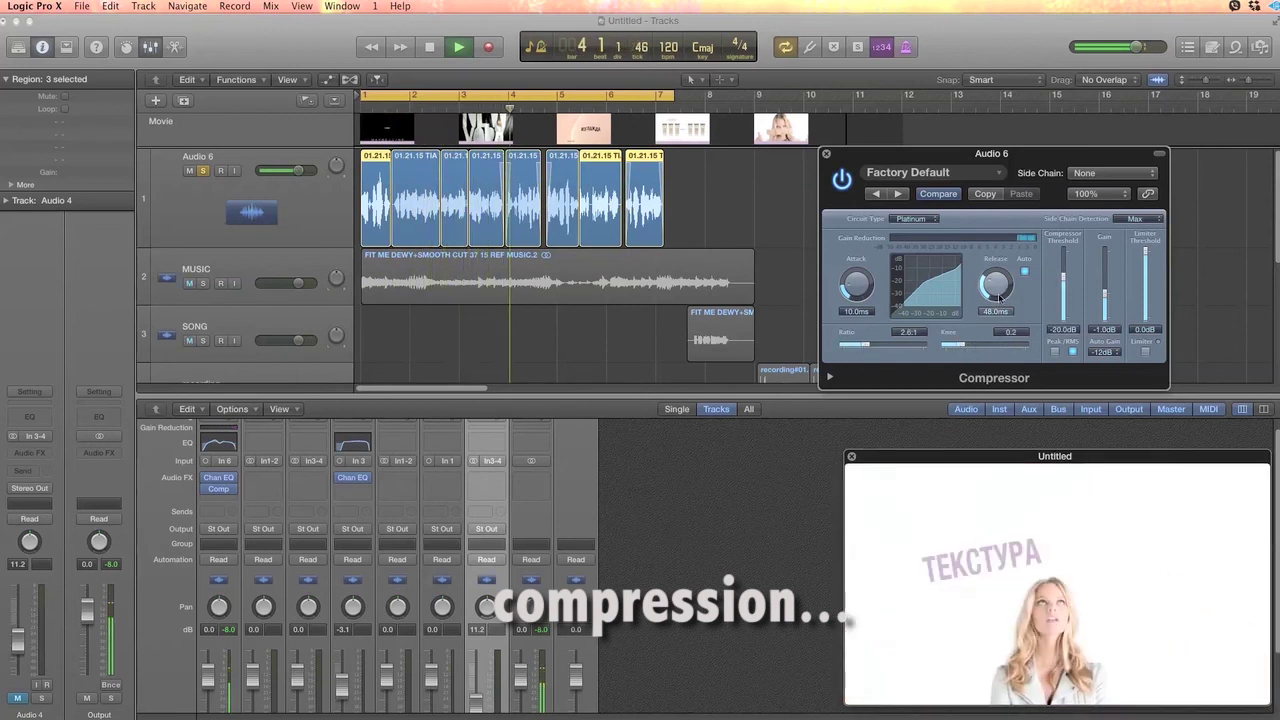
Set the compressor's limiter threshold to -1.5 dB, enable the limiter and close the Compressor.
drag(1148, 252, 1148, 263)
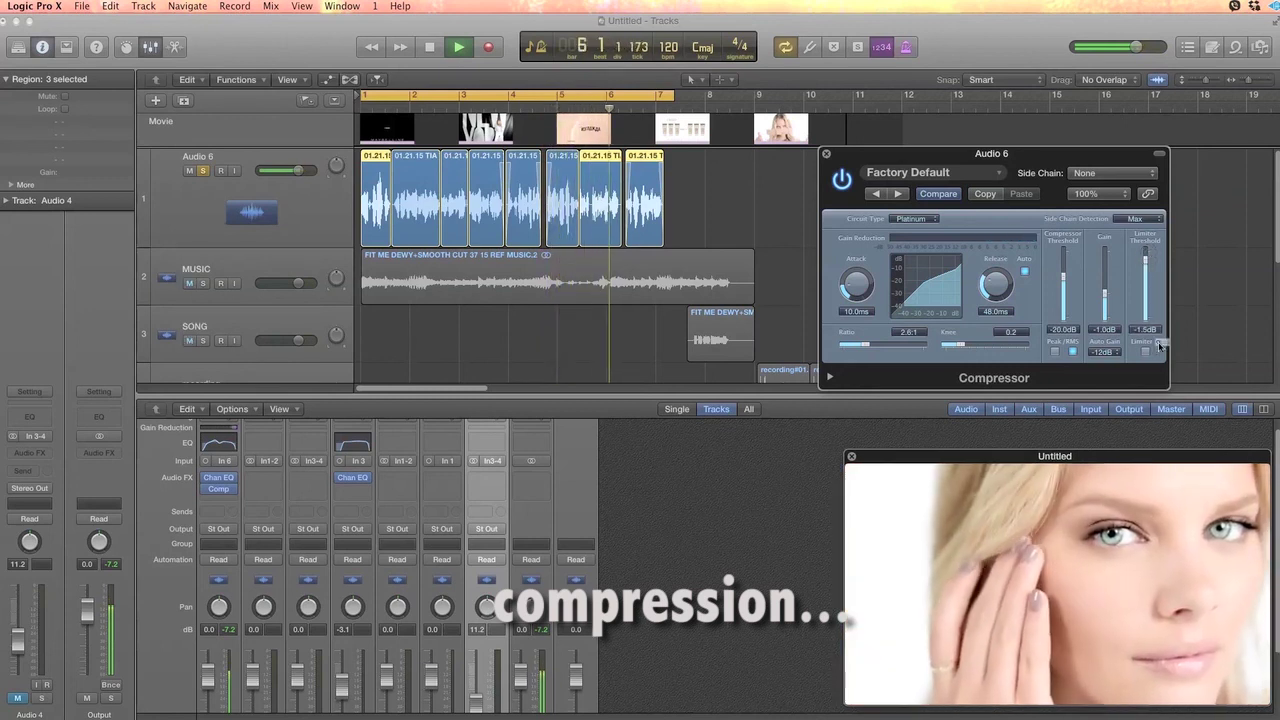
click(1146, 352)
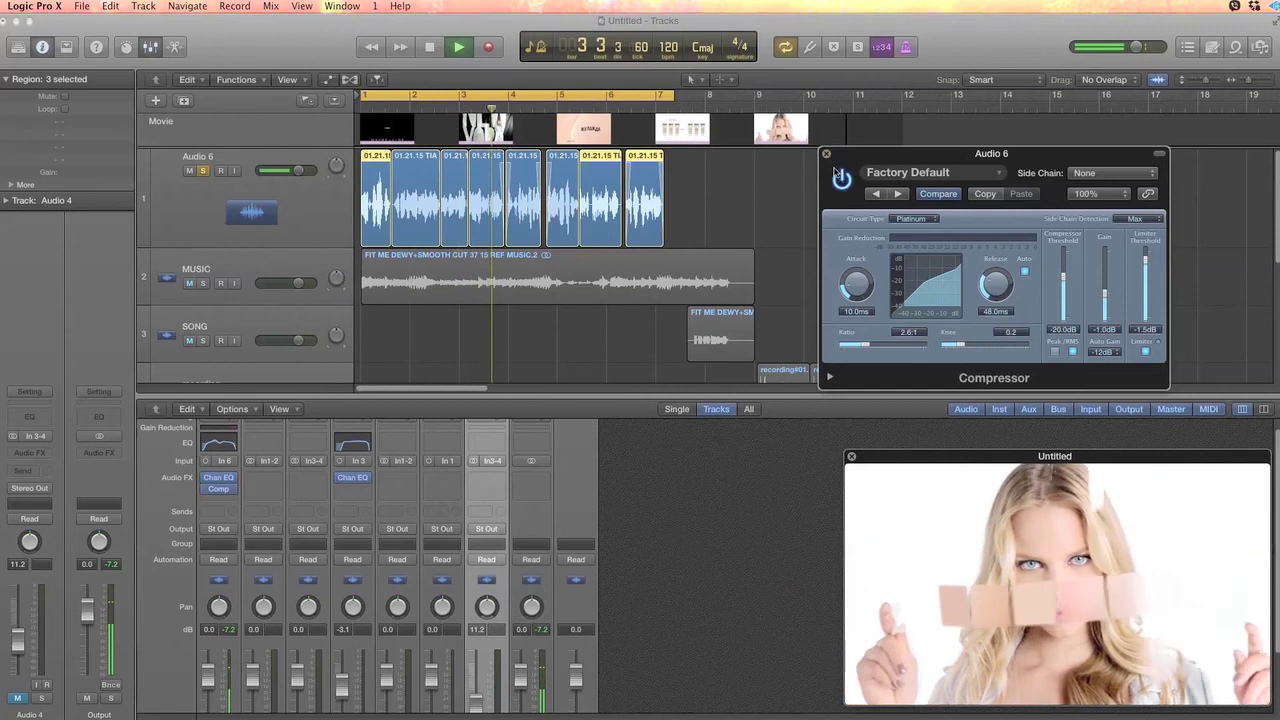
click(826, 155)
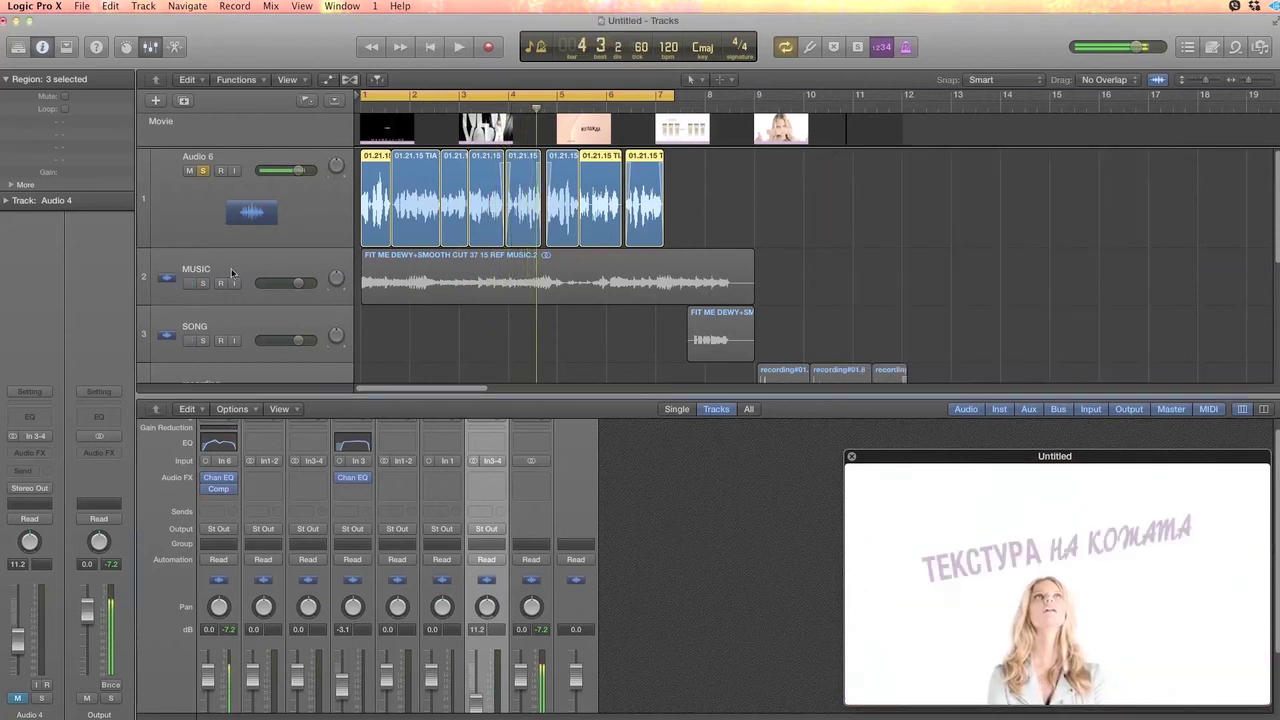
Add a mono DeEsser to Audio 6 and play the voice-over through it.
click(220, 502)
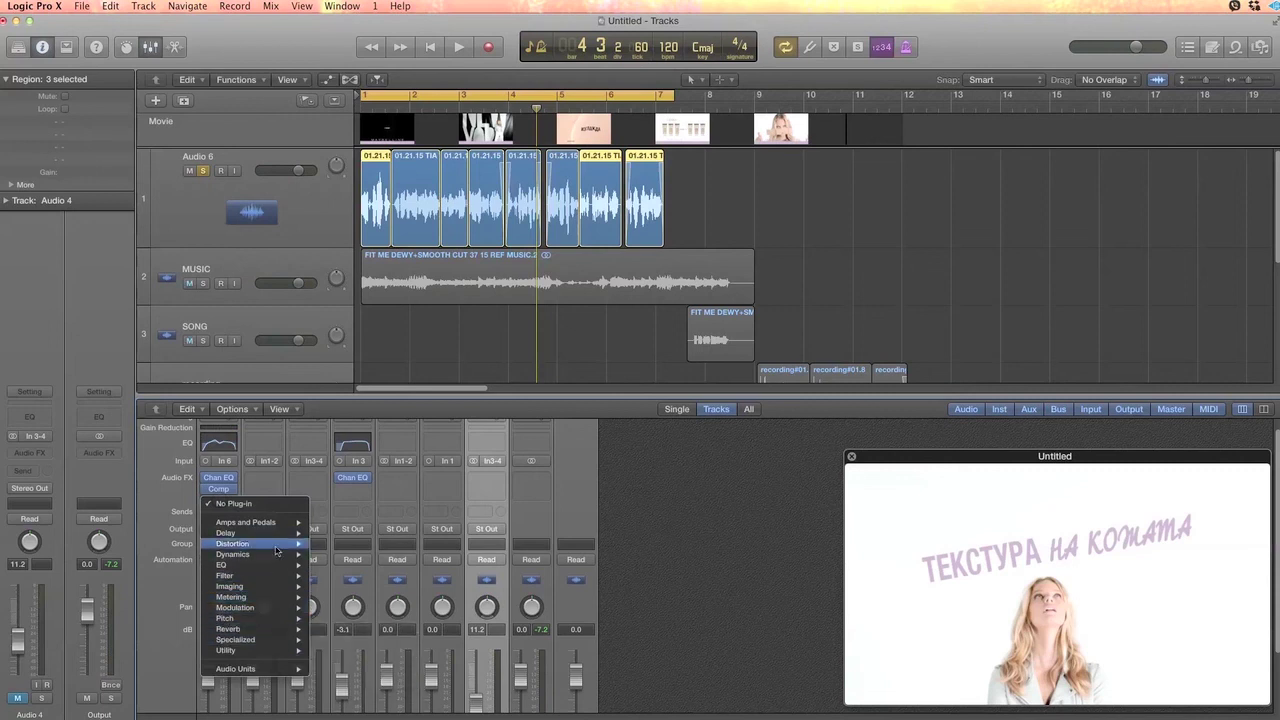
mouse_move(277, 557)
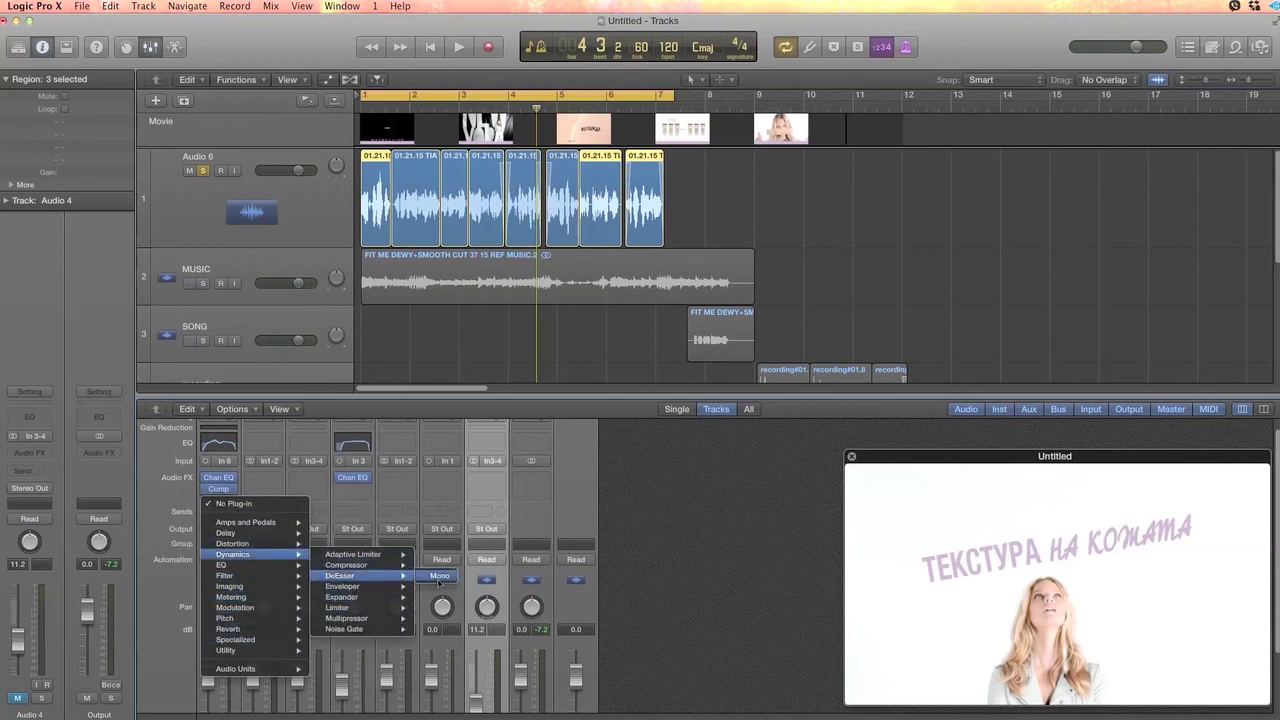
click(439, 577)
drag(136, 58, 1018, 114)
key(space)
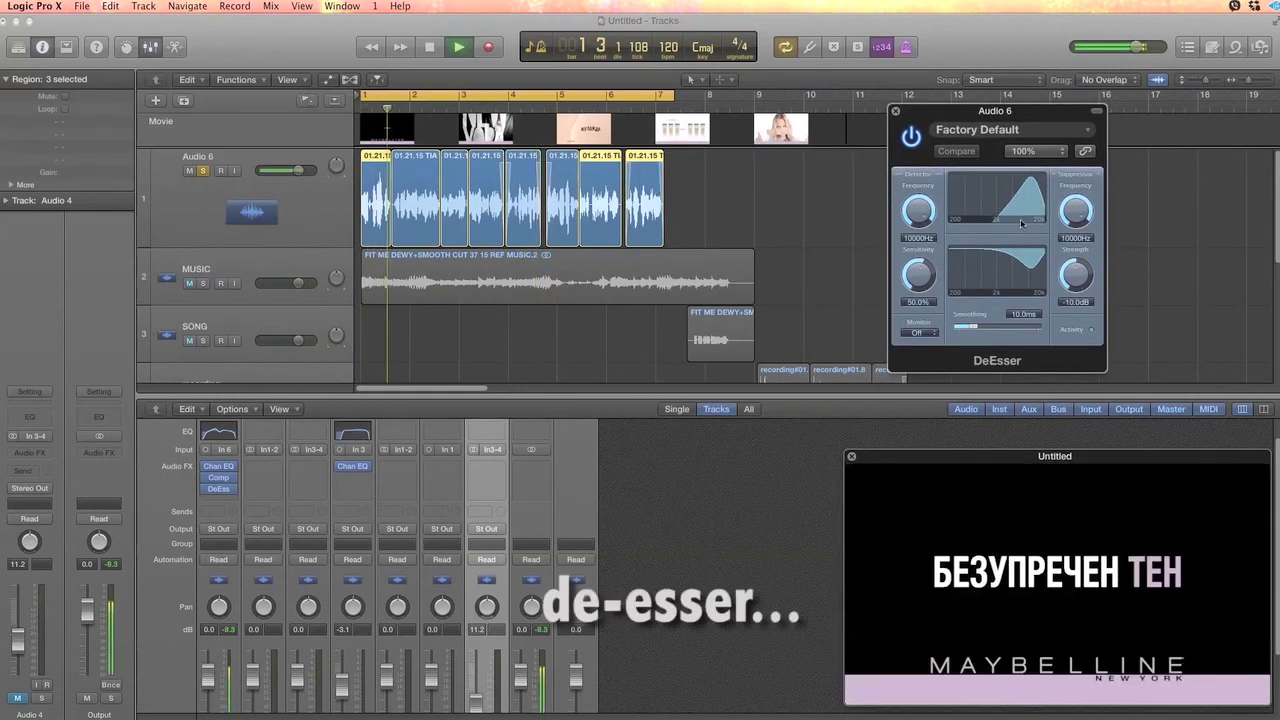
Trim the start of the second voice-over region, 01.21.15 TIA VO Take_01.3, leaving a short gap after the first region.
click(390, 113)
scroll(392, 113, down, 3)
key(super+Down)
key(super+Right)
key(super+Right)
key(super+Right)
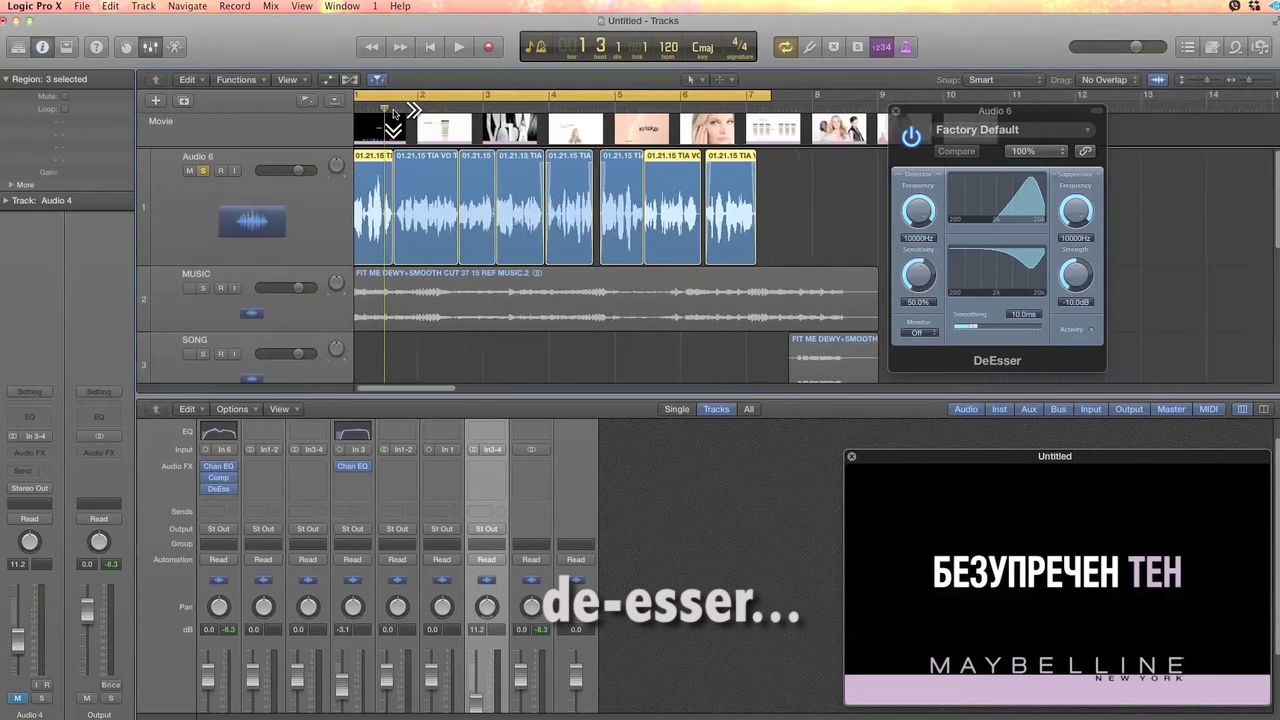
key(super+Left)
key(super+Left)
key(super+Left)
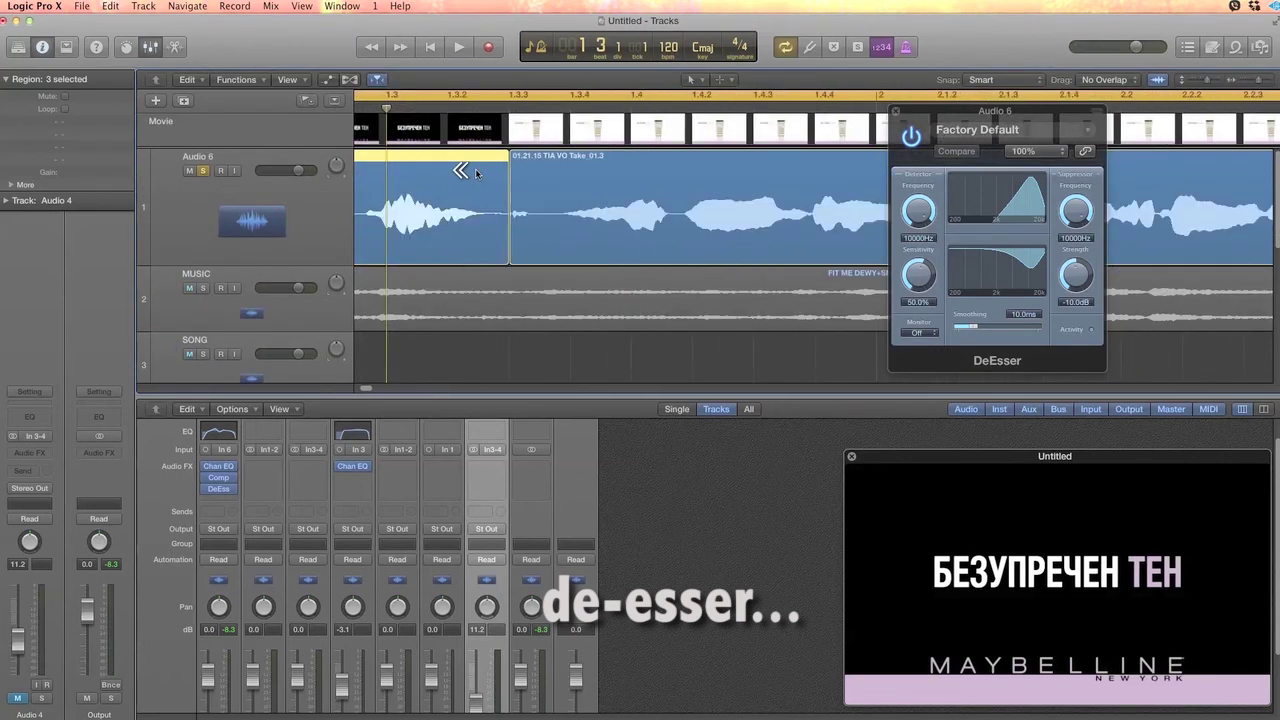
drag(516, 214, 541, 214)
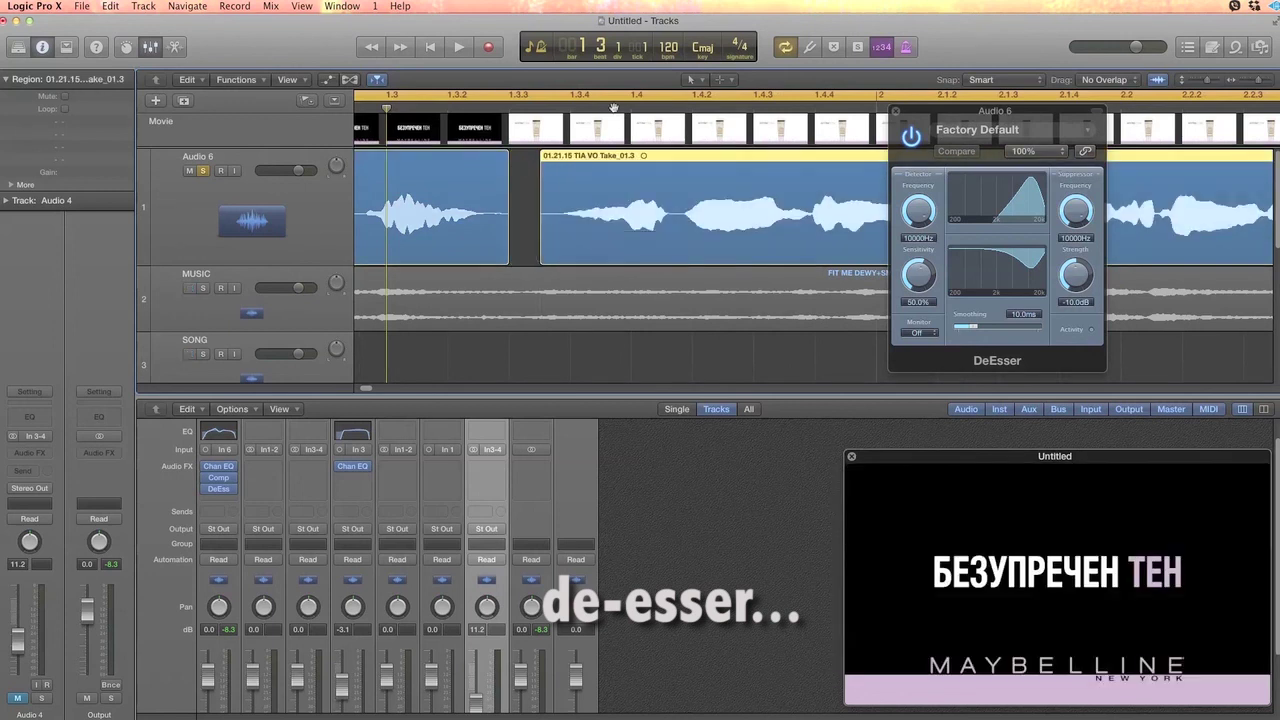
Add a short fade-in to voice-over region Take_01.3 and a short fade-out to the region before it using the Fade Tool.
click(693, 80)
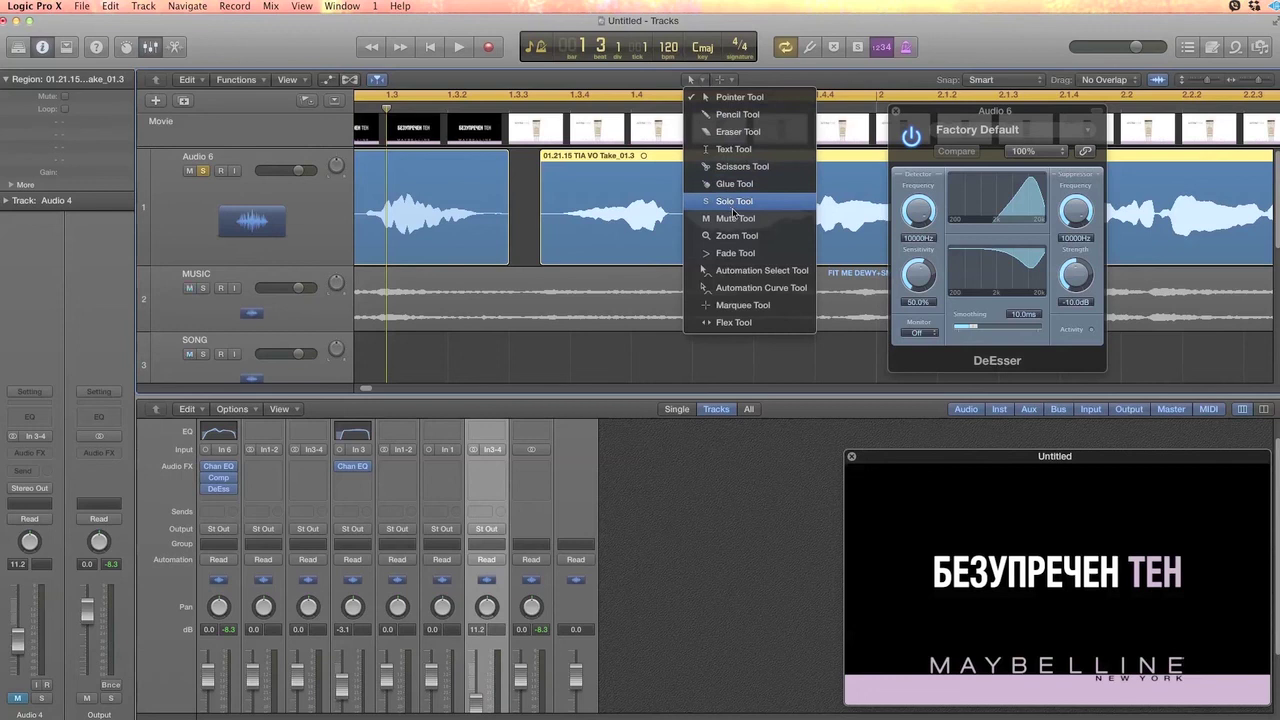
click(740, 253)
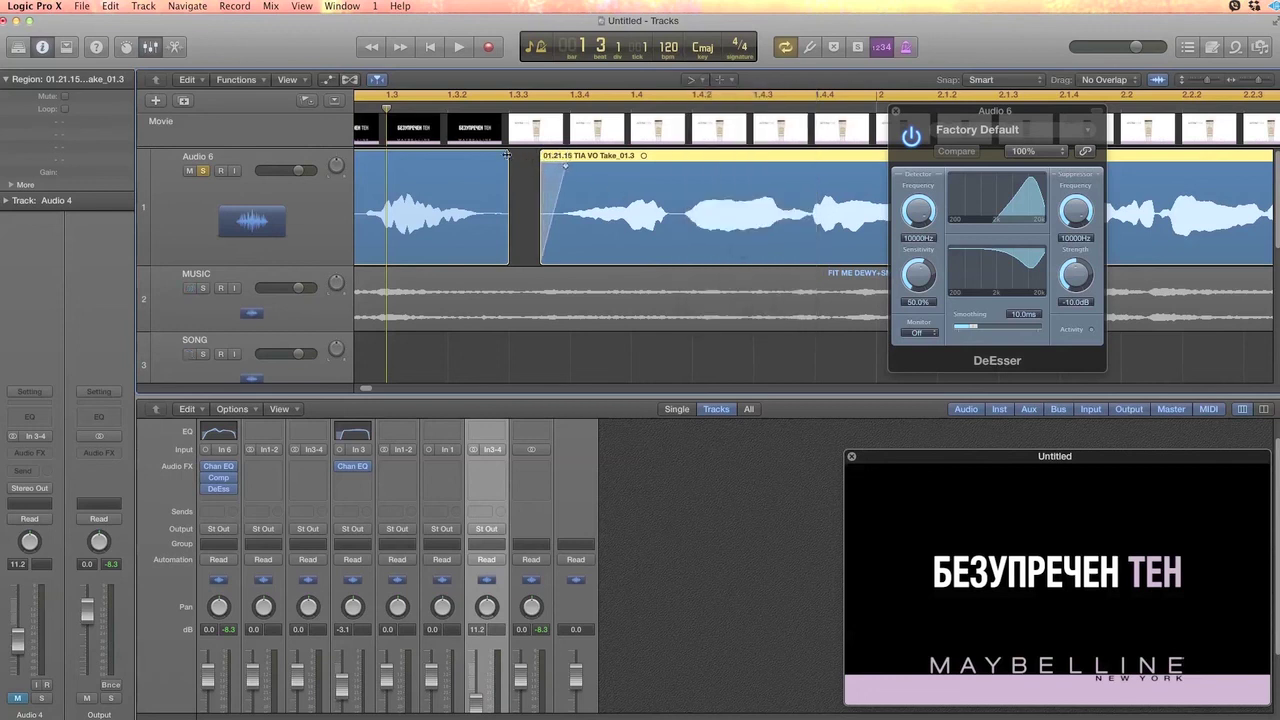
drag(507, 154, 481, 155)
scroll(486, 164, left, 3)
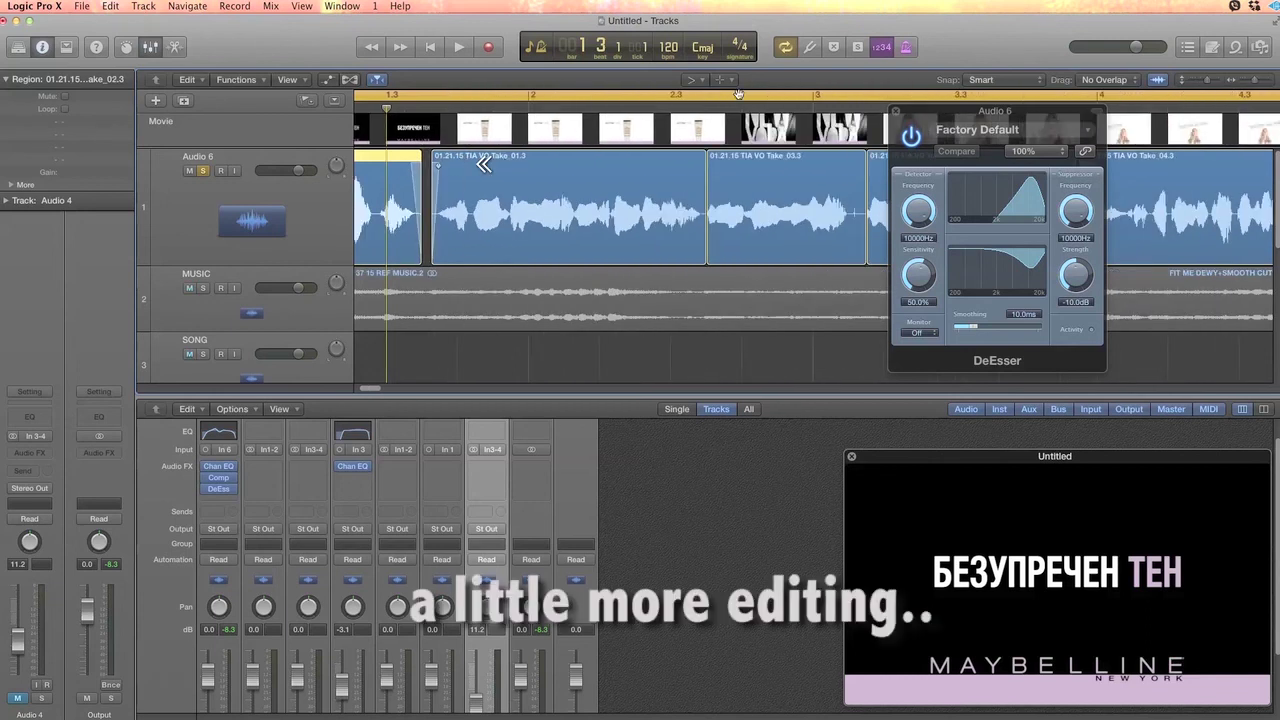
click(699, 83)
click(707, 97)
Loop the voice-over and set the DeEsser's detector frequency to 5200 Hz, suppressor frequency to 4300 Hz and strength to -7.0 dB.
key(z)
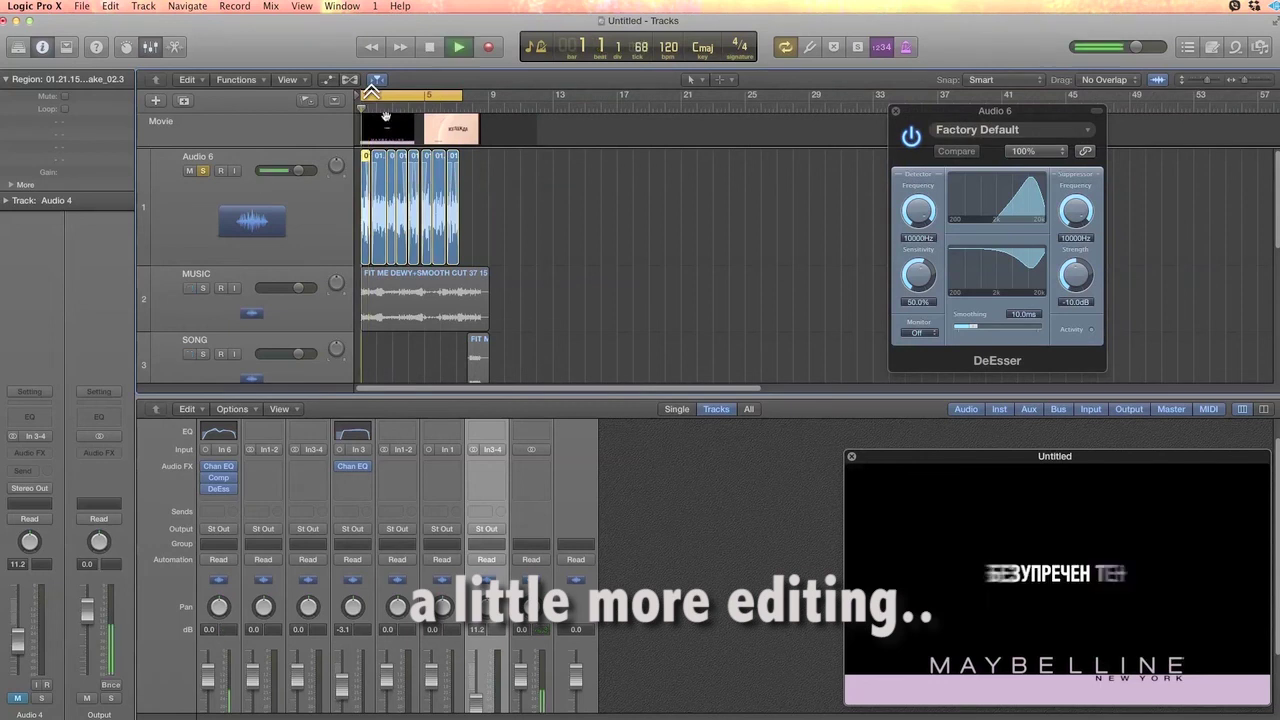
key(z)
key(space)
key(super+Right)
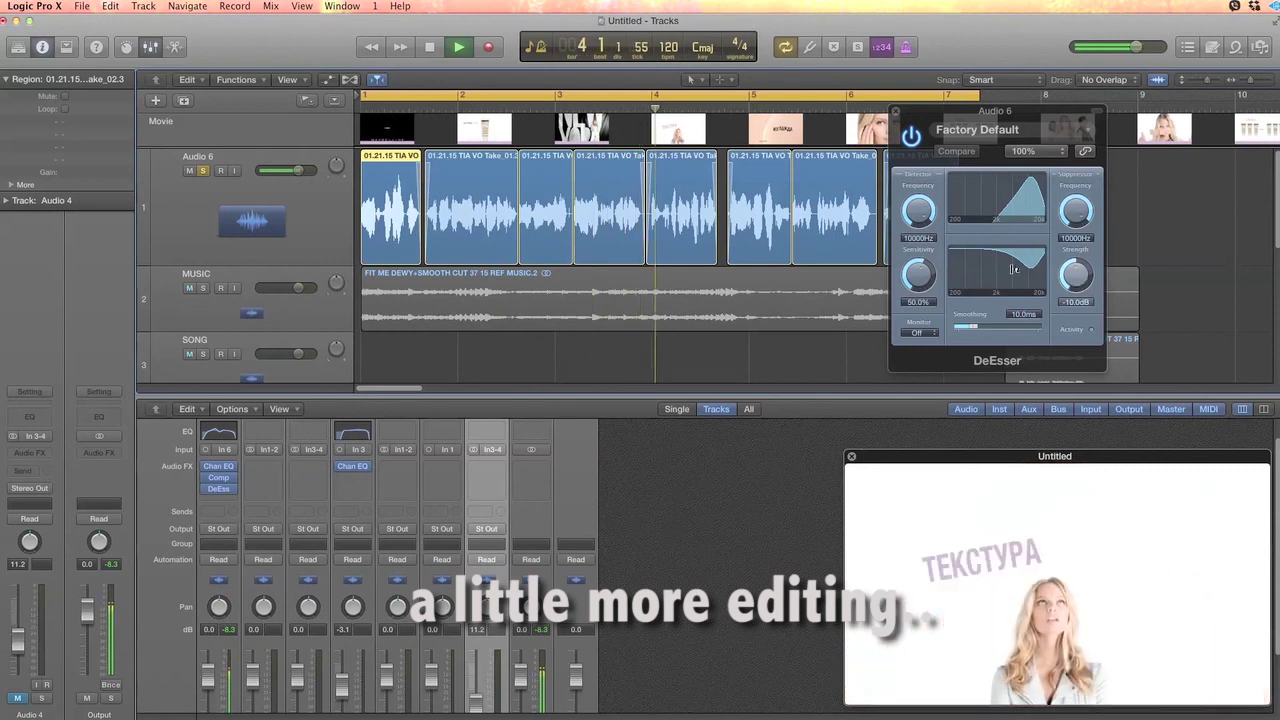
drag(919, 247, 925, 268)
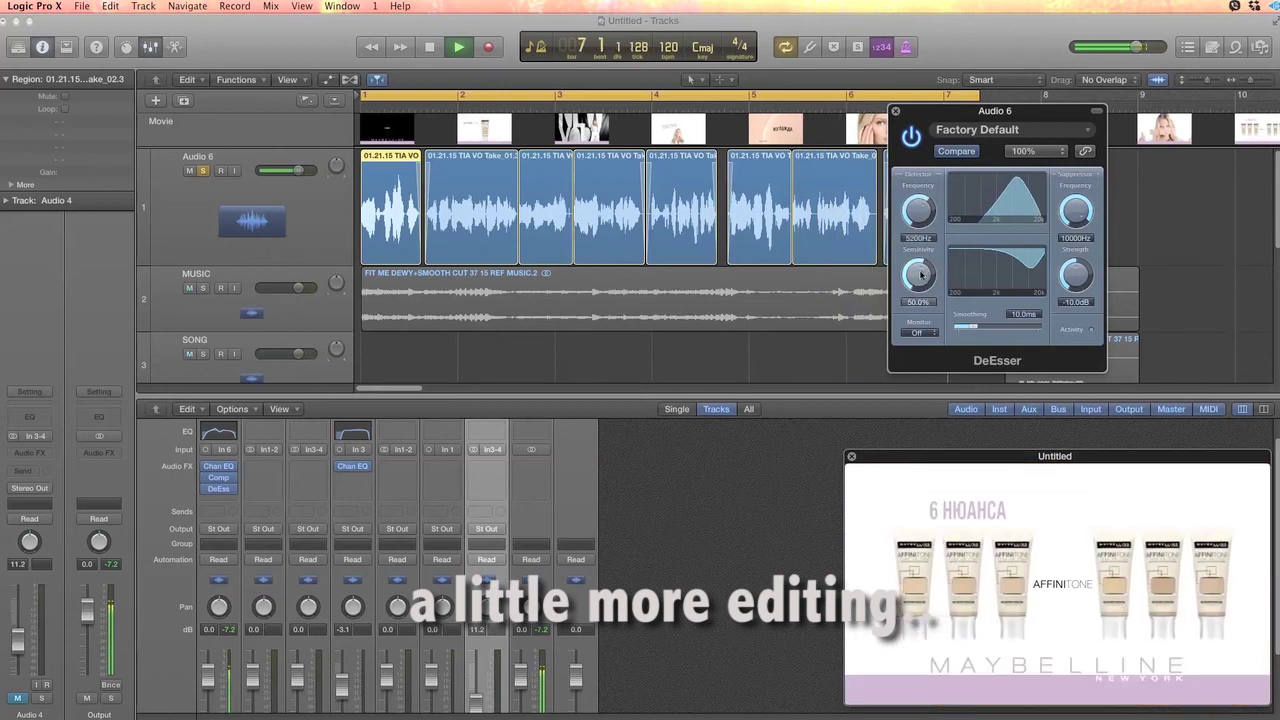
drag(1083, 205, 1080, 239)
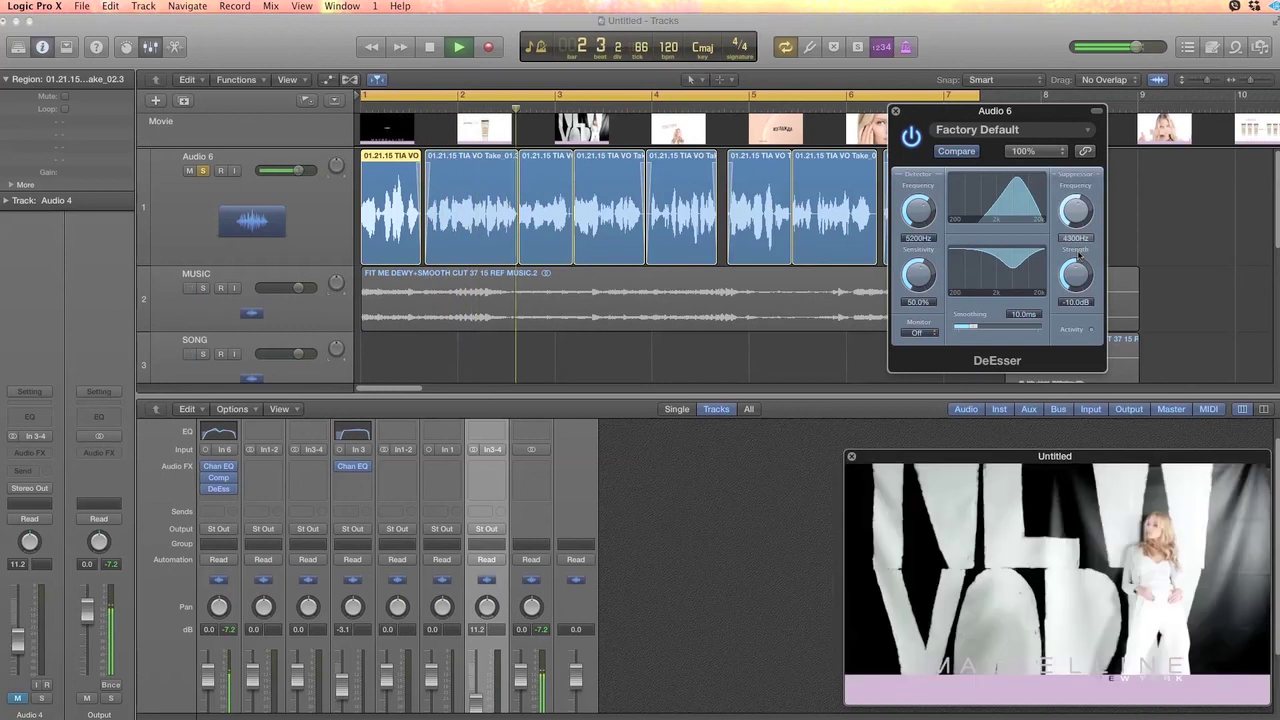
mouse_move(1076, 276)
mouse_down()
mouse_move(1077, 251)
mouse_move(1073, 293)
mouse_up()
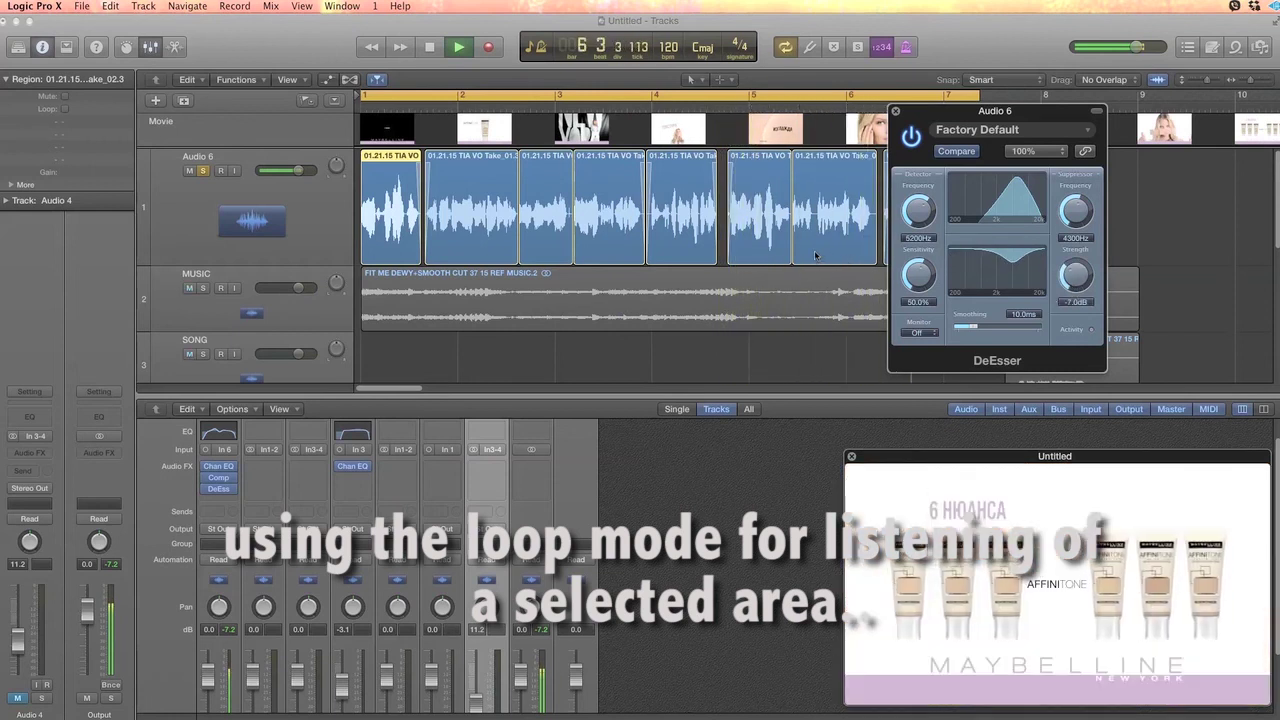
Audition the DeEsser's suppressor and detector monitor signals, return monitoring to Off and close the DeEsser.
click(932, 336)
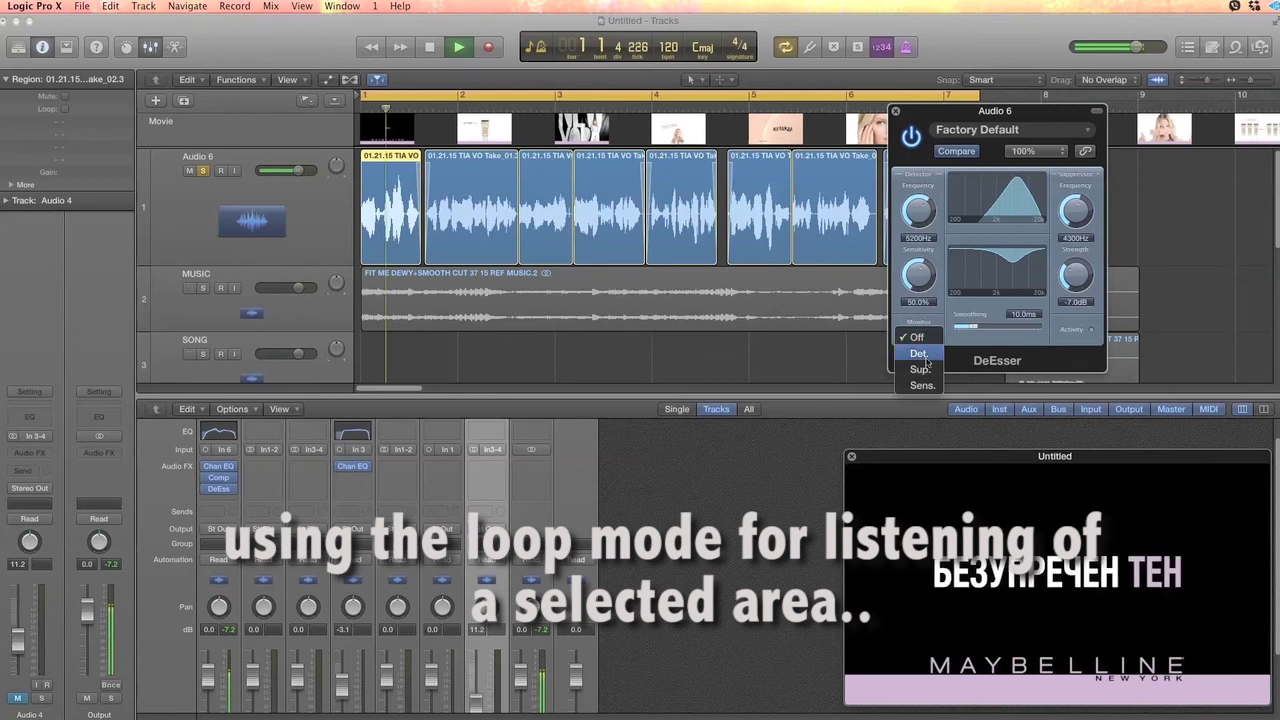
click(920, 369)
click(927, 336)
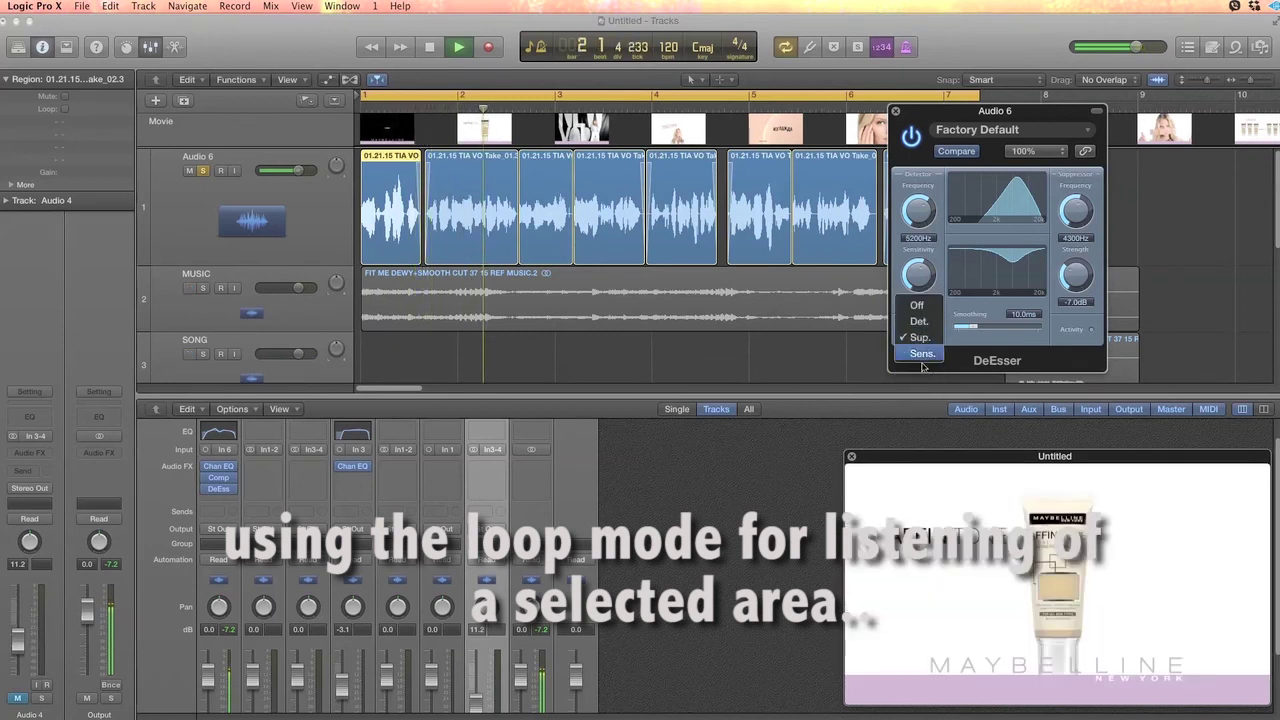
click(925, 322)
click(923, 336)
click(925, 306)
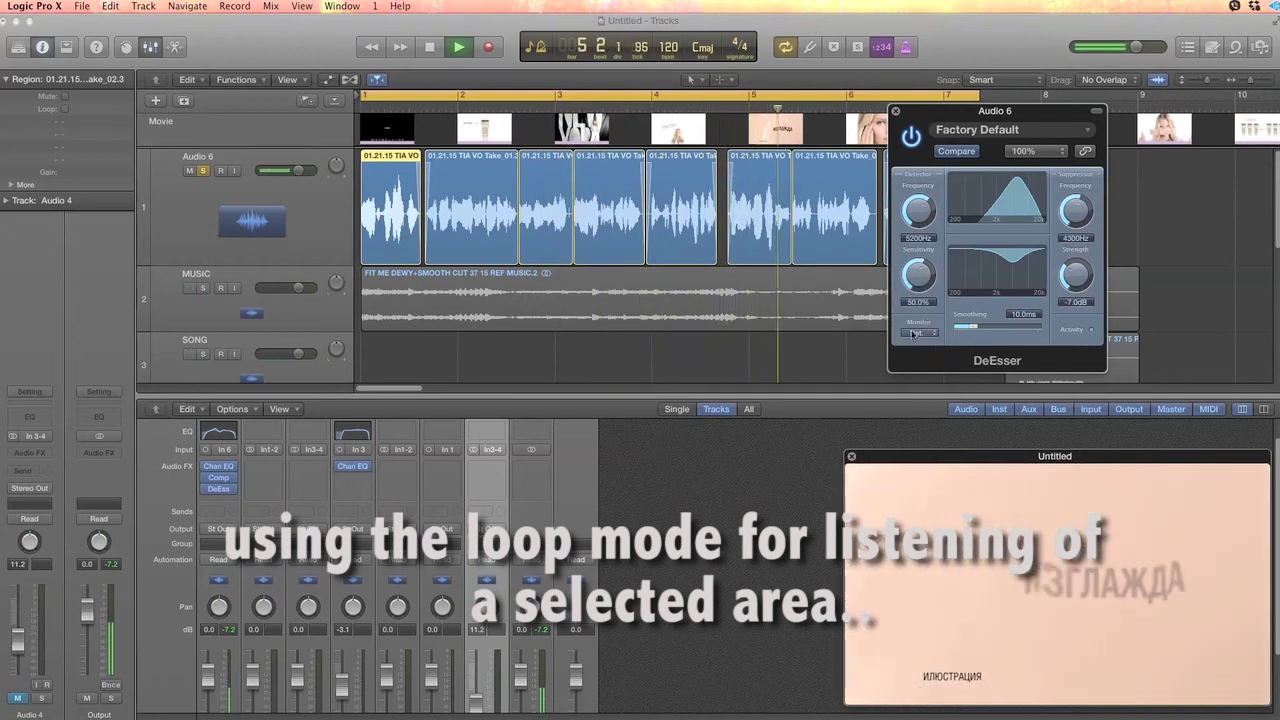
click(932, 330)
click(930, 322)
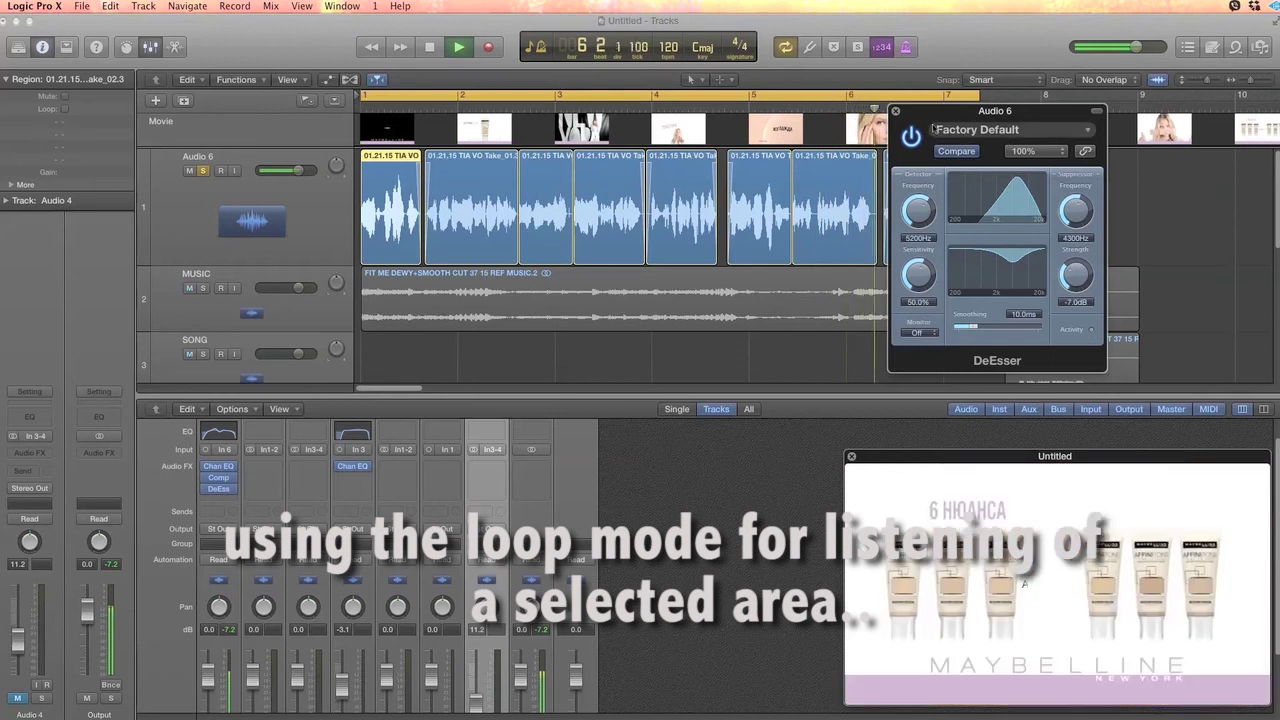
click(895, 112)
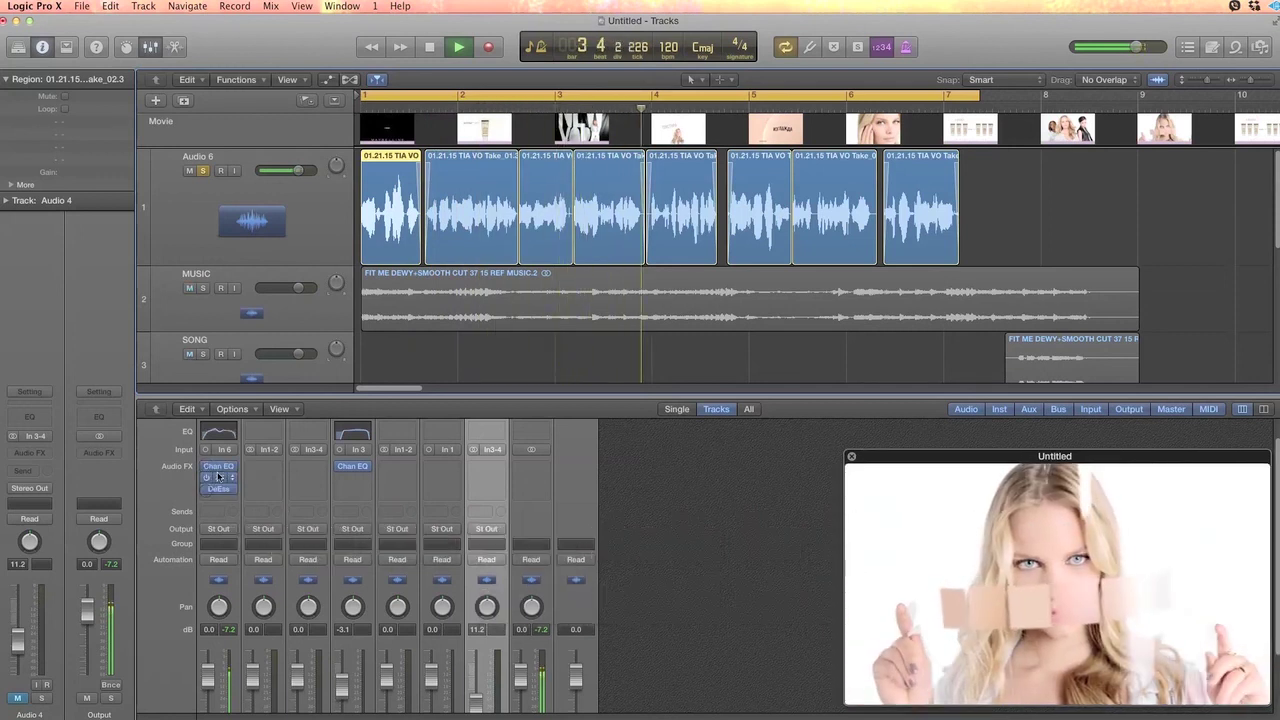
Change the low-mid boost in the Audio 6 Channel EQ to +4.5 dB at 240 Hz and close the EQ.
click(218, 466)
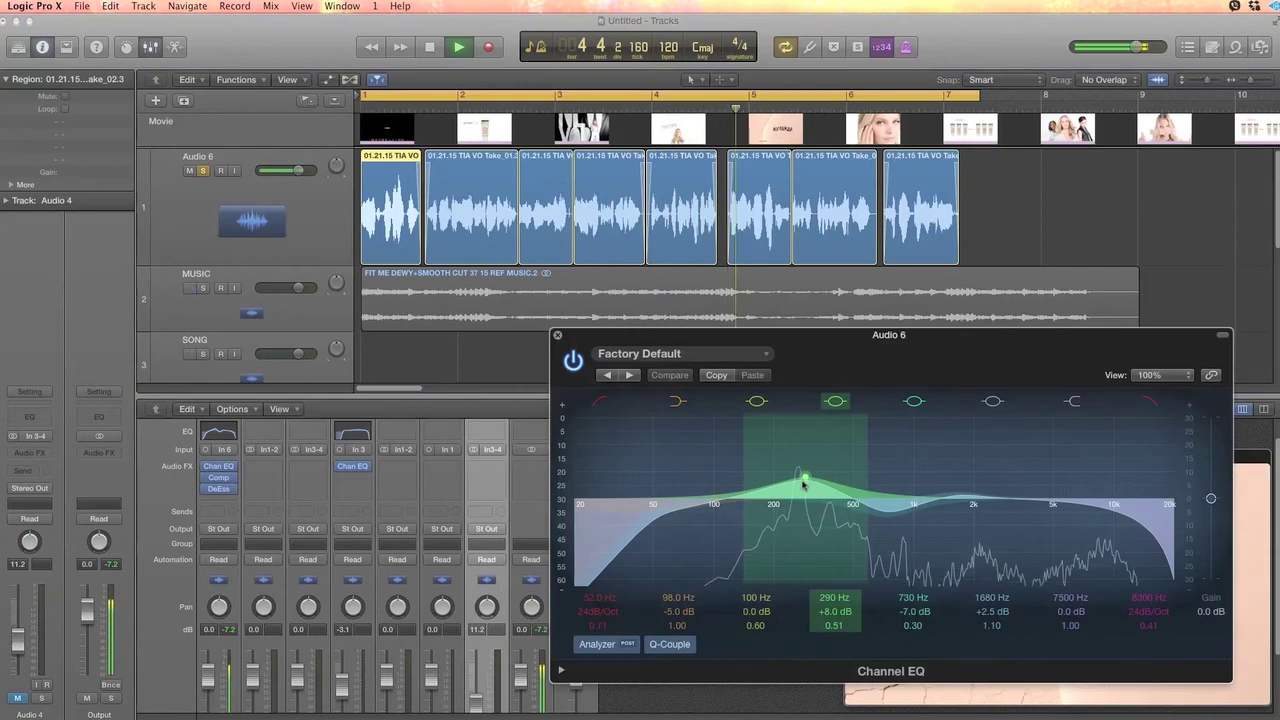
drag(804, 484, 790, 490)
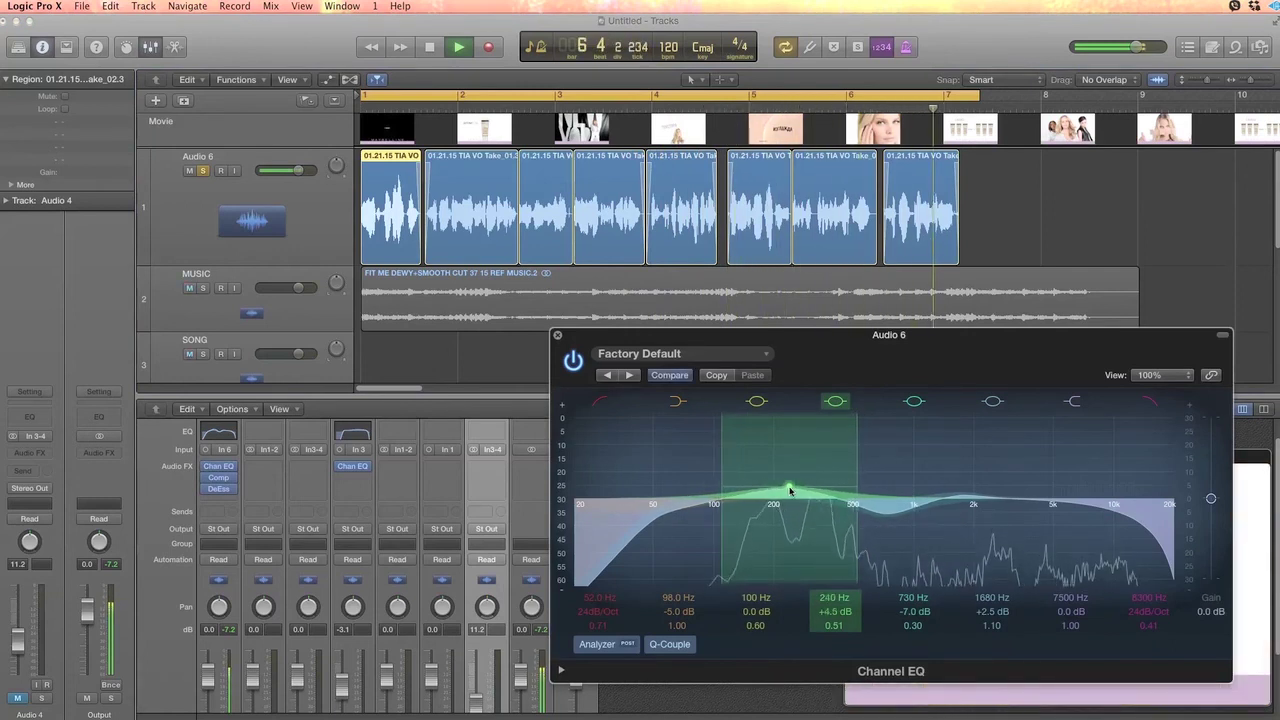
click(557, 336)
Solo the MUSIC track instead of Audio 6 and add a Channel EQ to it.
click(228, 288)
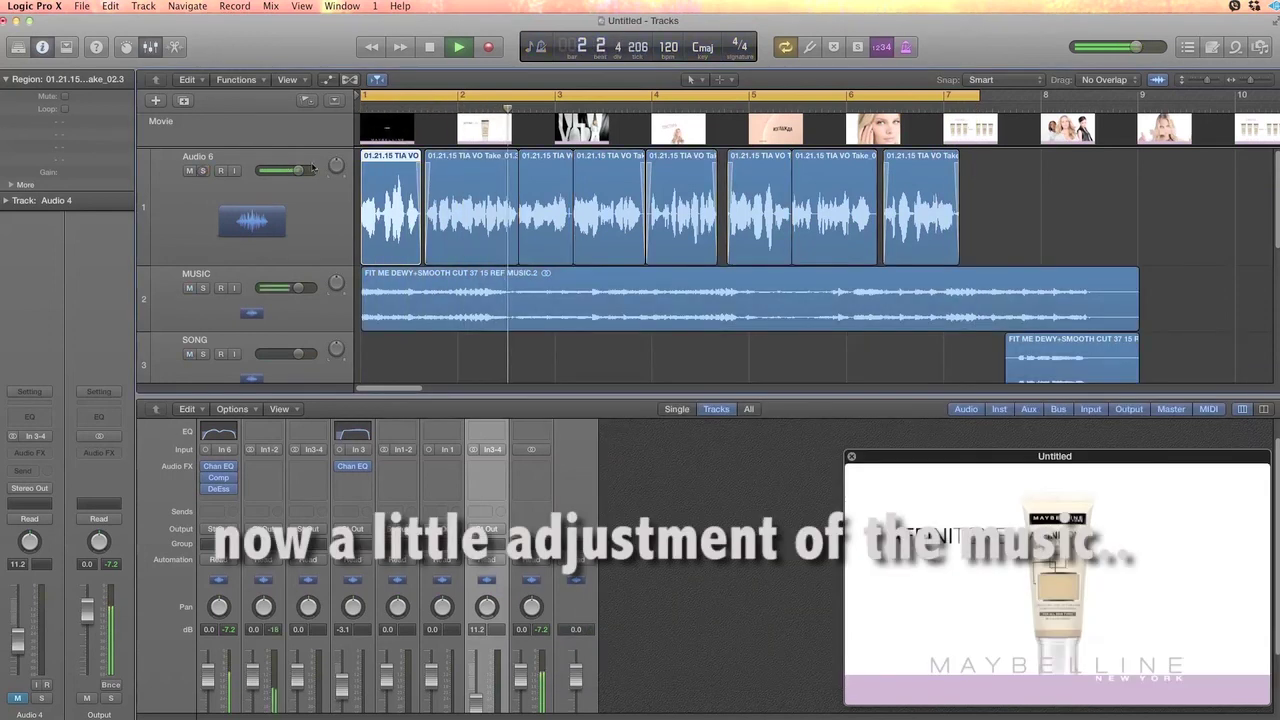
click(203, 288)
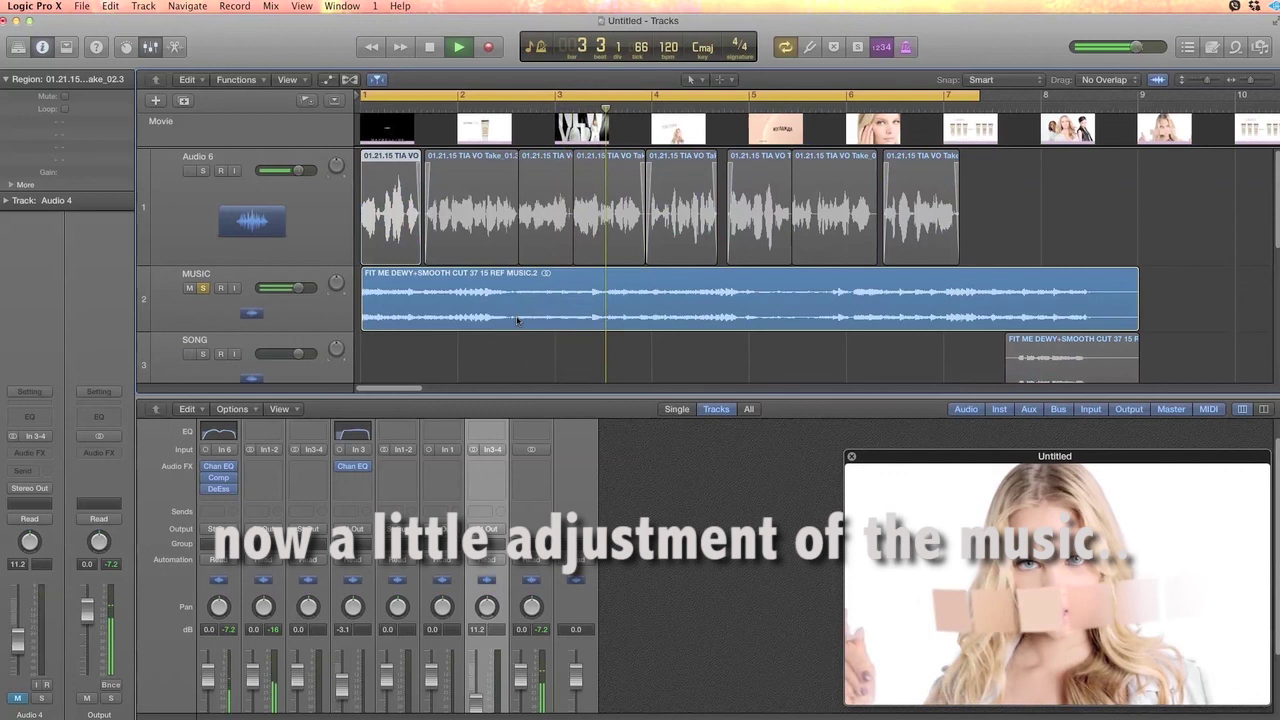
click(263, 470)
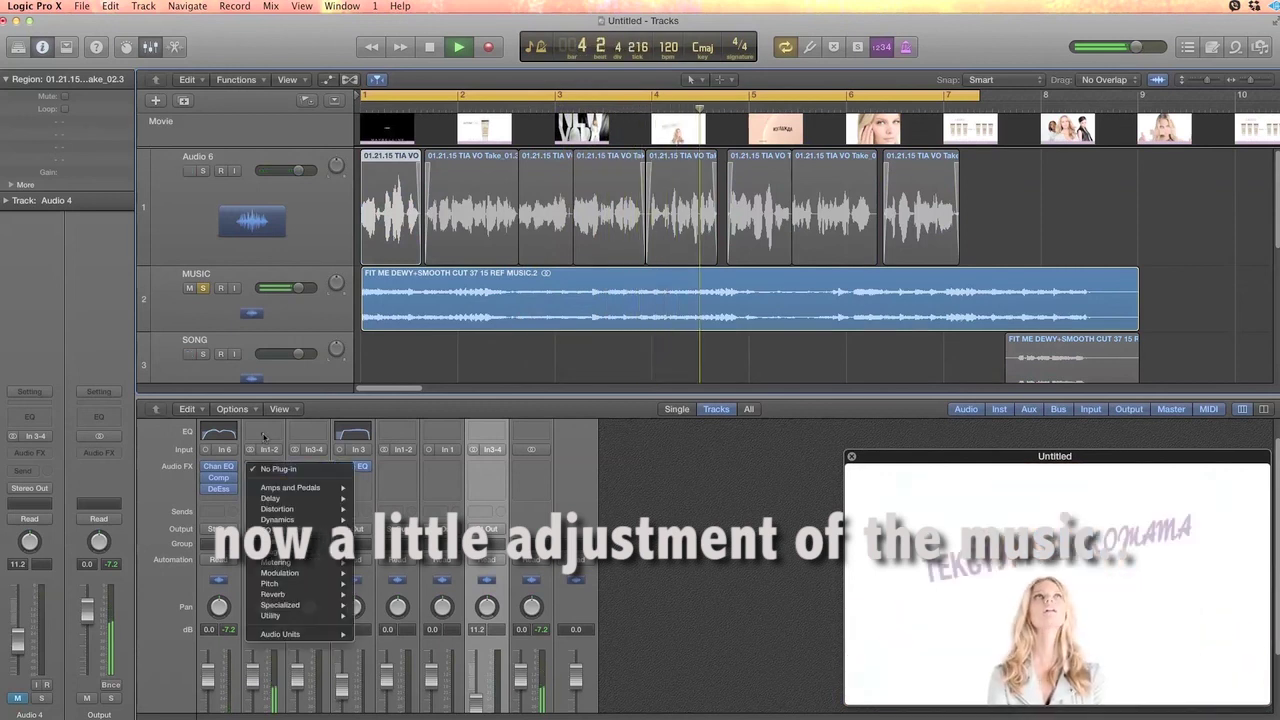
double_click(265, 432)
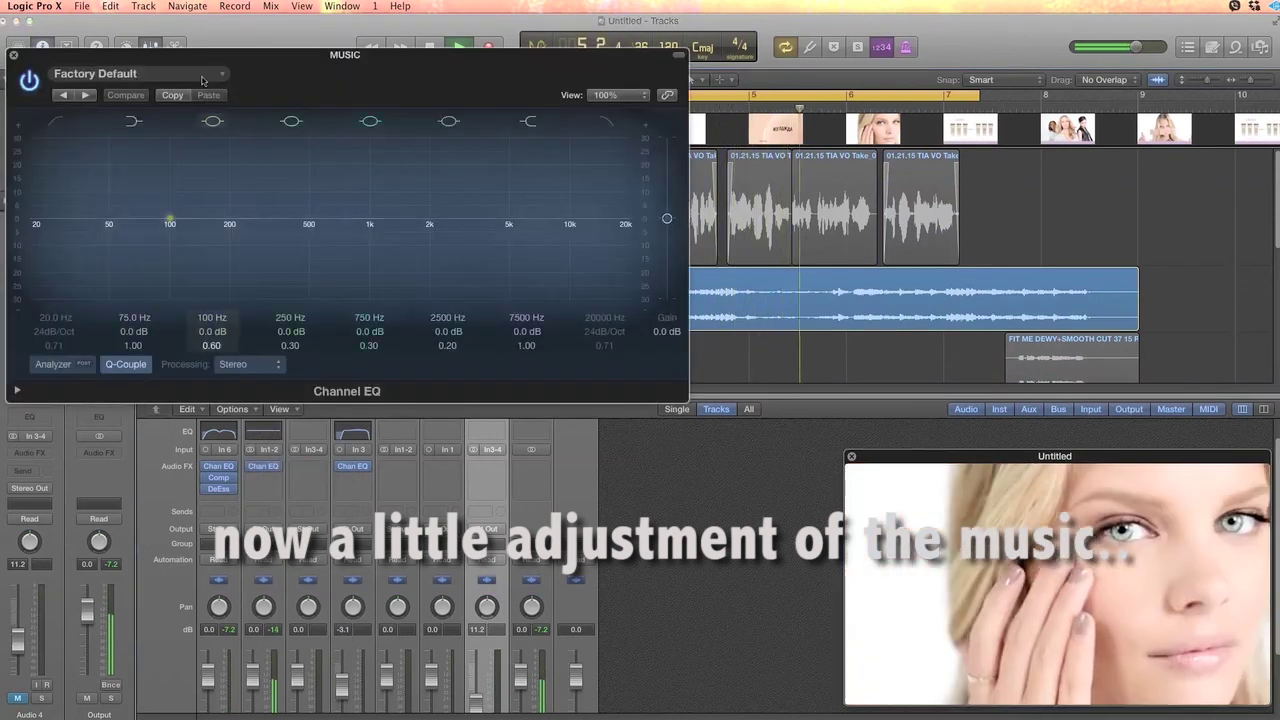
drag(229, 53, 808, 399)
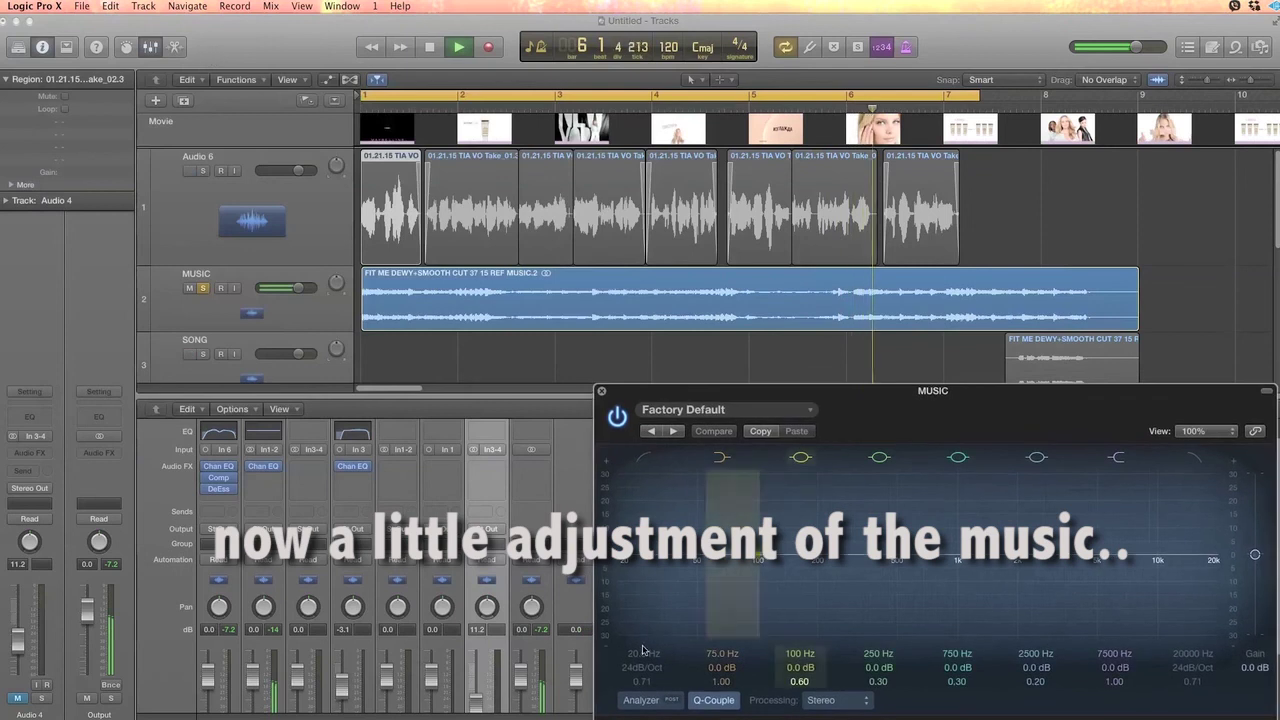
Enable the MUSIC EQ's analyzer and set a low cut at 52 Hz and a high cut at 14200 Hz.
click(641, 700)
click(643, 457)
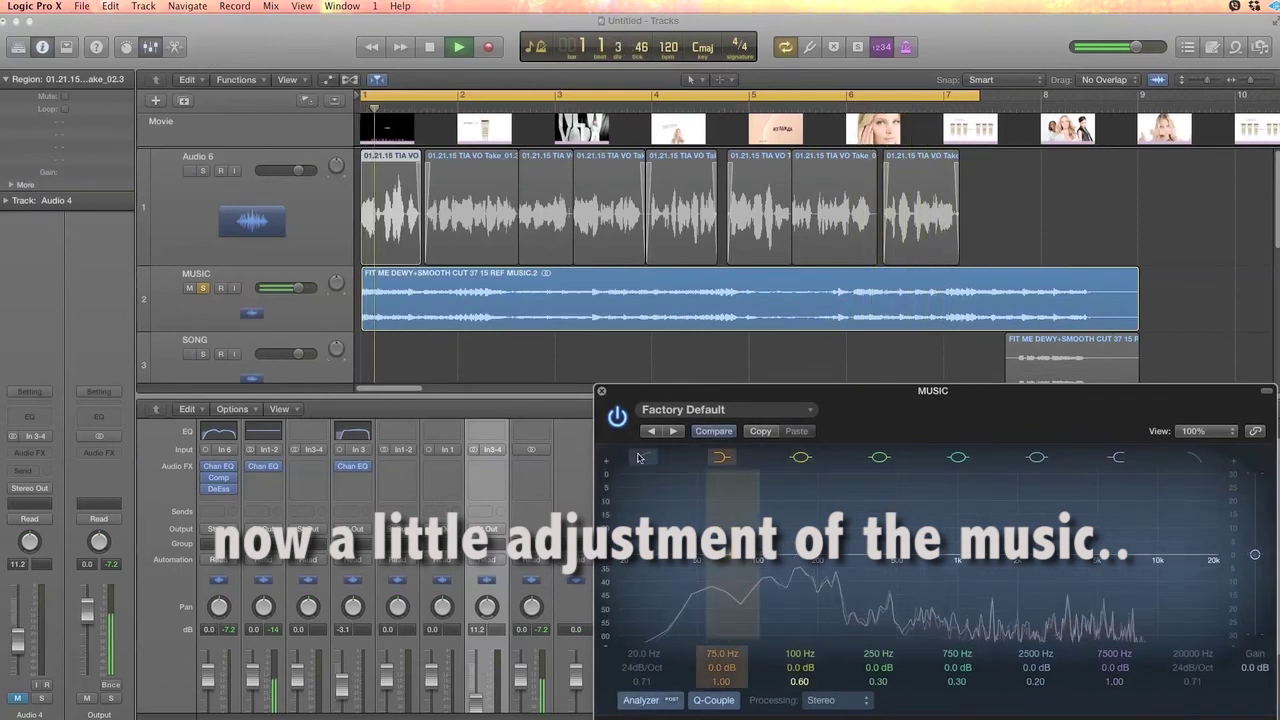
drag(619, 582, 713, 563)
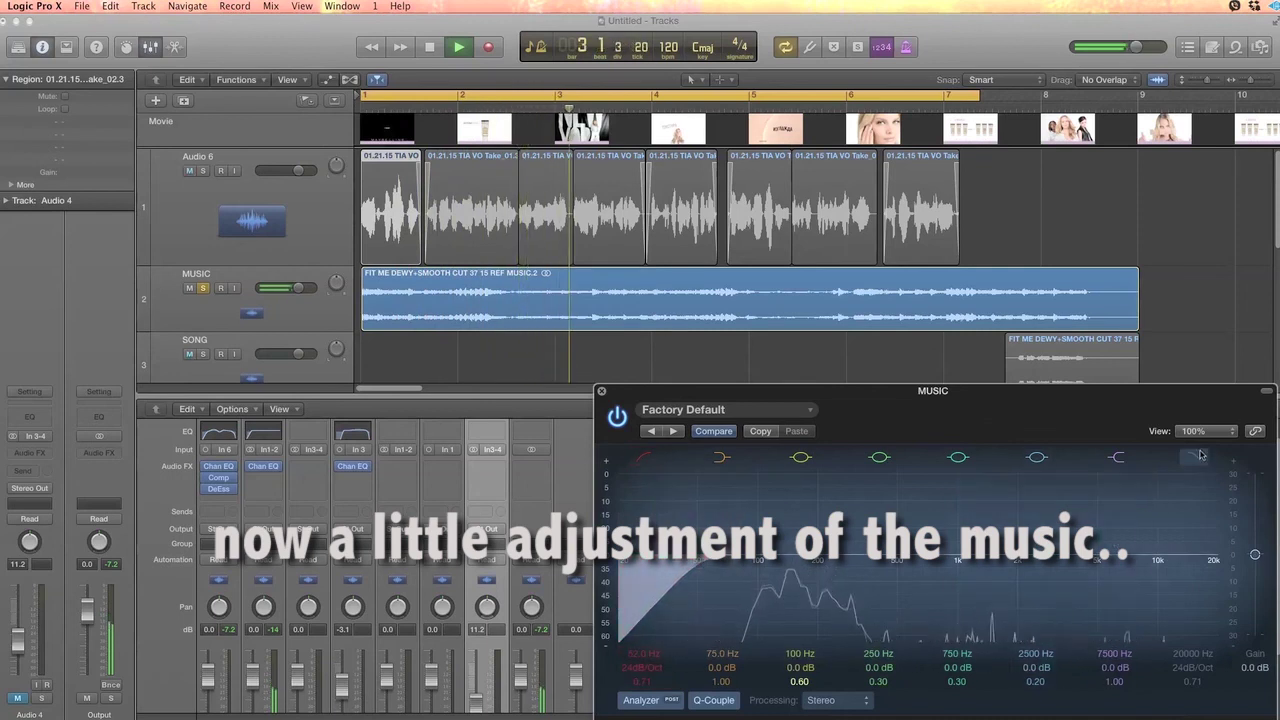
drag(1214, 563, 1187, 563)
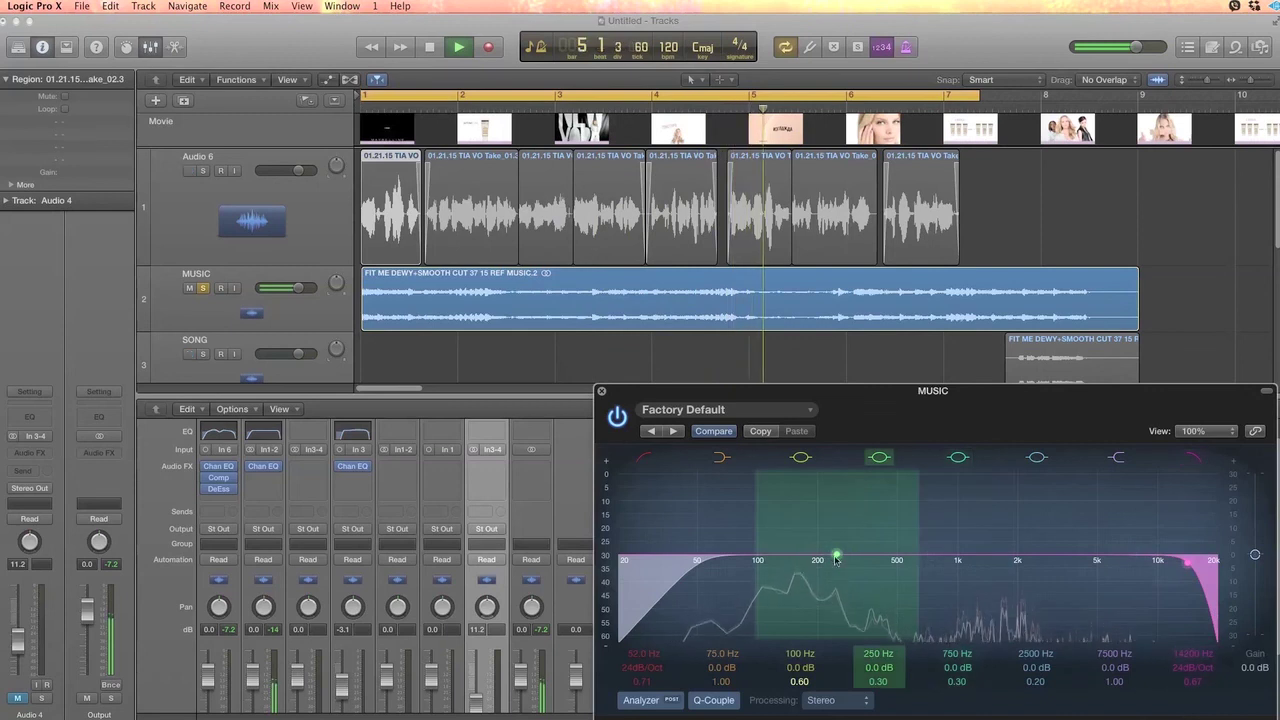
Set the MUSIC EQ to +2.0 dB at 510 Hz with Q 0.60 and the high shelf to -2.5 dB at 4800 Hz, and close it.
drag(927, 561, 891, 547)
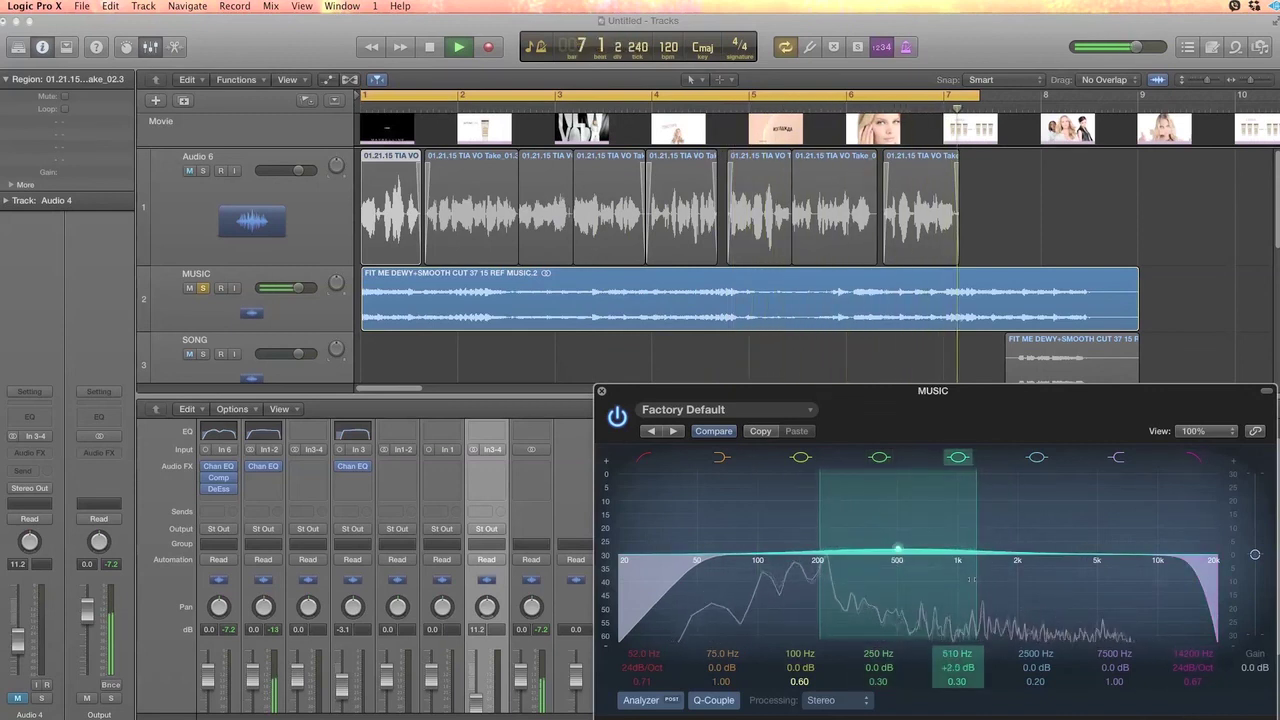
drag(978, 580, 965, 580)
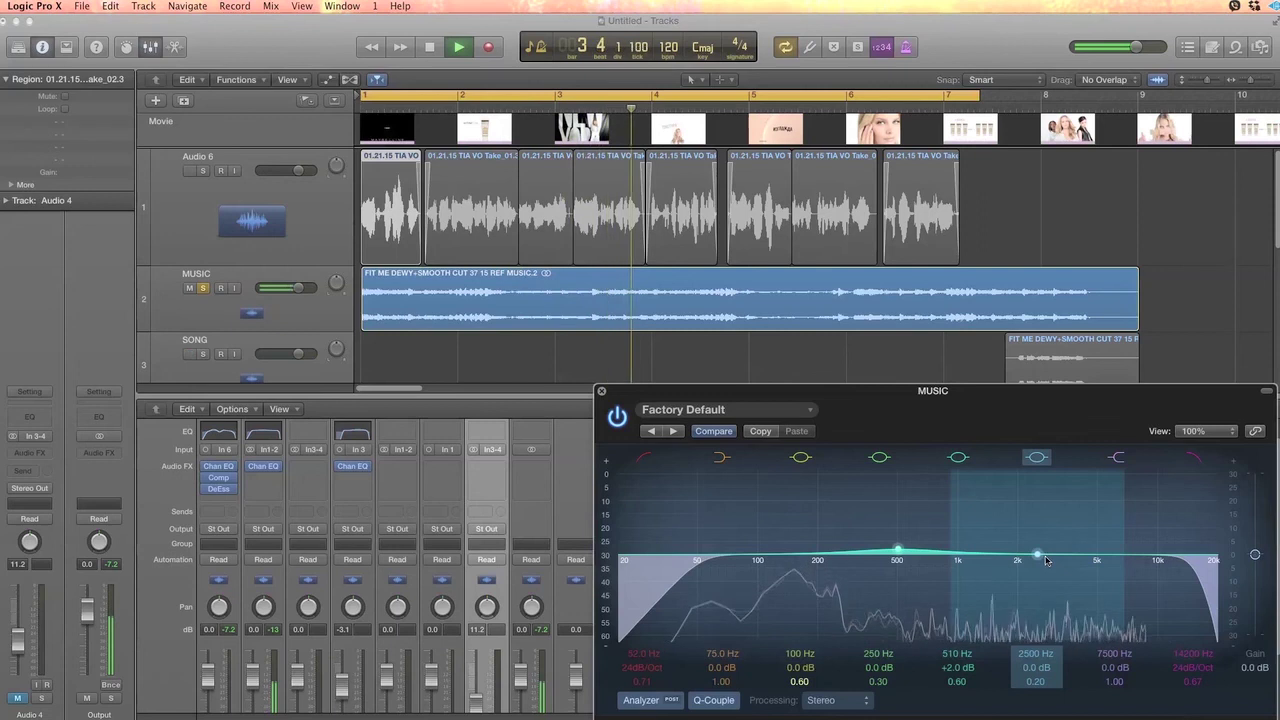
drag(1130, 557, 1084, 568)
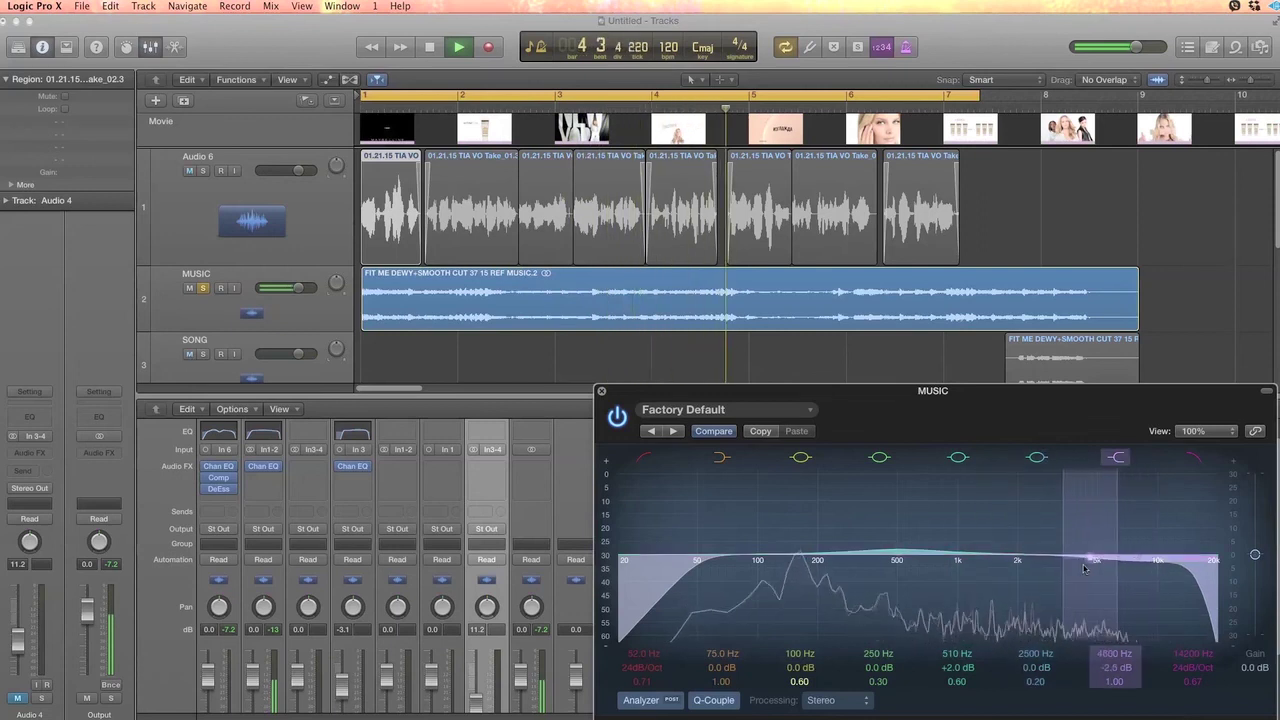
click(601, 392)
Solo the SONG track instead of MUSIC and add a Channel EQ to it.
scroll(400, 365, down, 1)
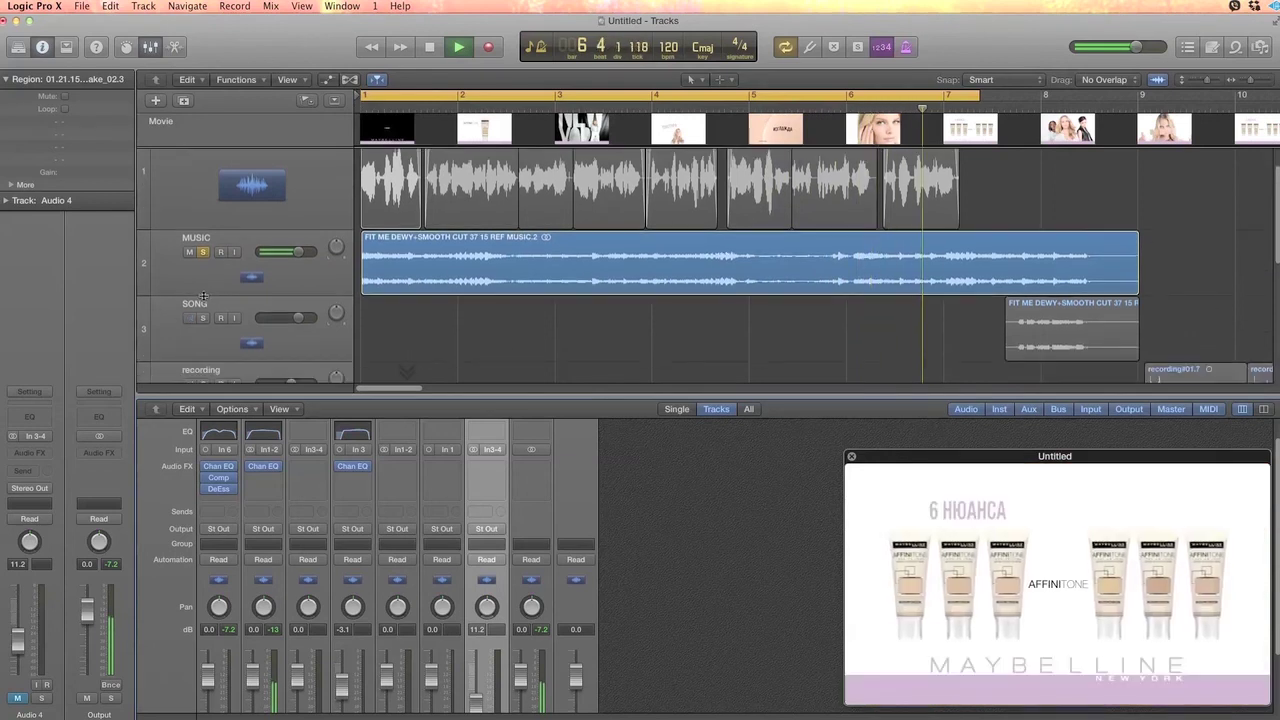
click(203, 318)
click(203, 252)
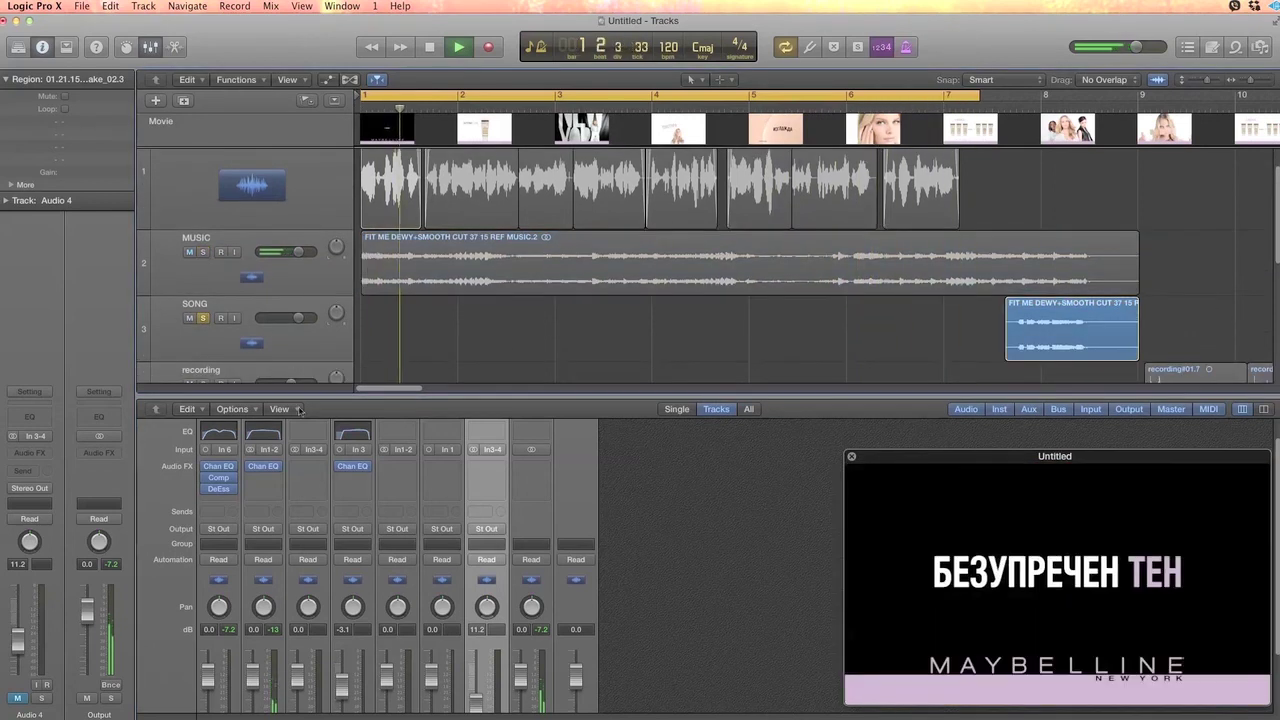
click(304, 436)
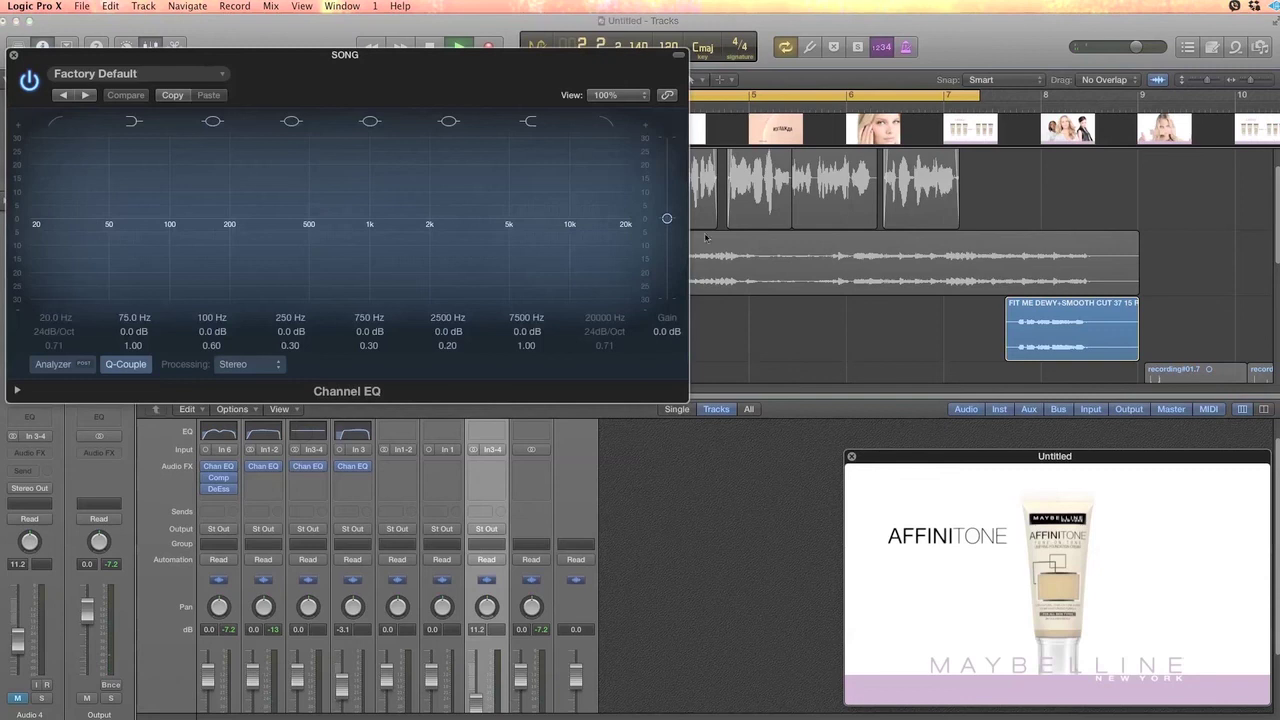
Move the SONG EQ window clear of the arrangement and loop playback over the song region, from about bar 7.5 to 9.
drag(958, 97, 1135, 102)
click(1040, 107)
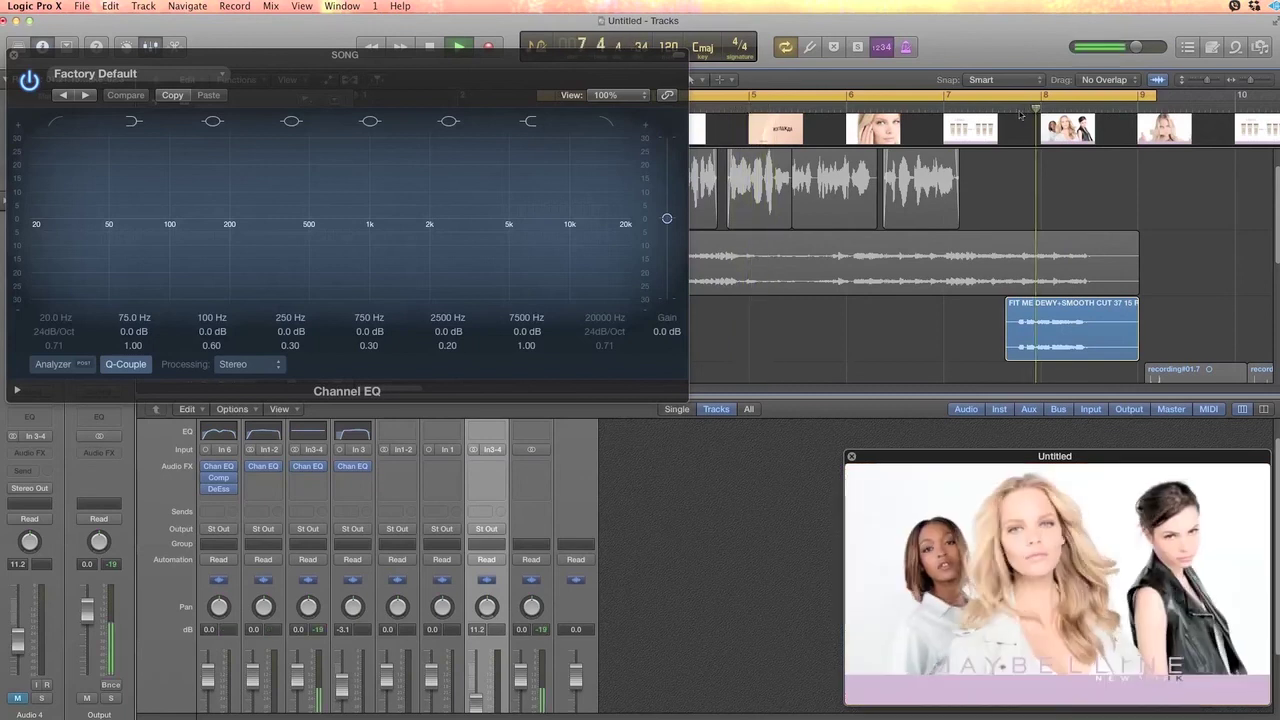
click(1018, 114)
drag(572, 62, 1109, 394)
scroll(626, 292, left, 3)
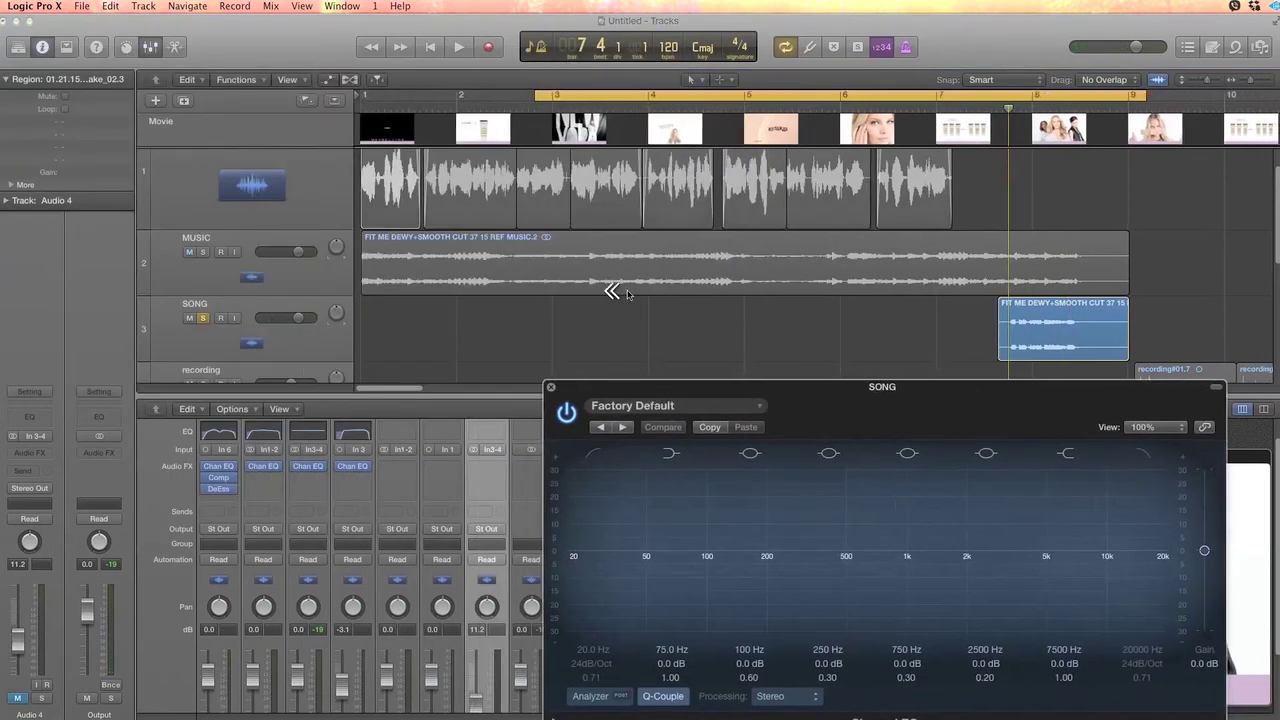
drag(494, 96, 835, 148)
key(space)
Enable the SONG EQ's analyzer, set cuts at 134 Hz and 7500 Hz, and boost 112 Hz by 7.0 dB.
click(592, 697)
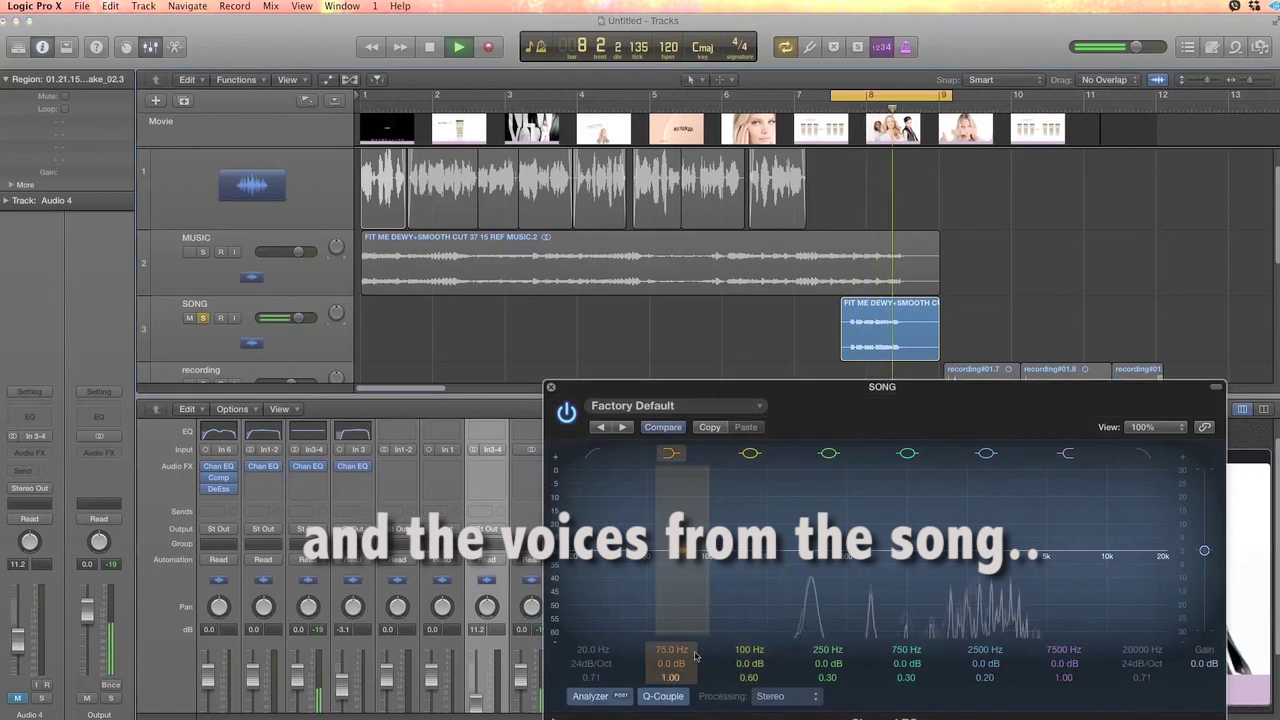
click(592, 455)
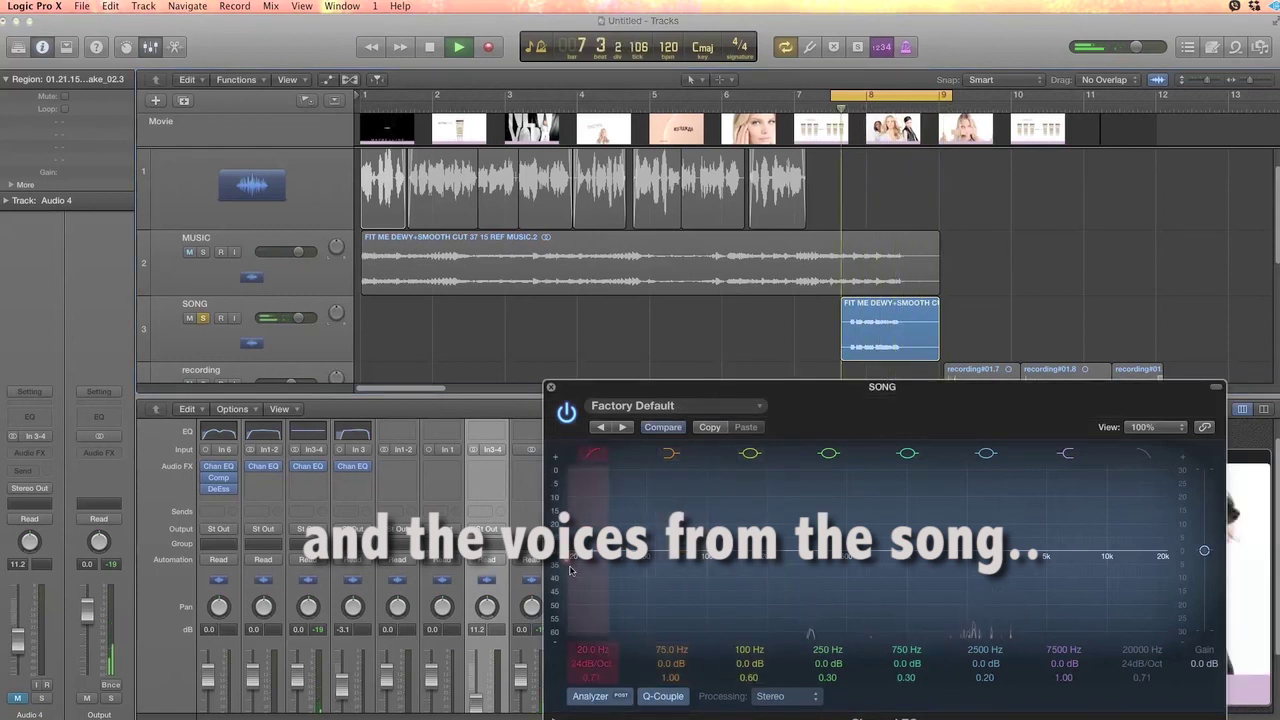
drag(585, 553, 716, 528)
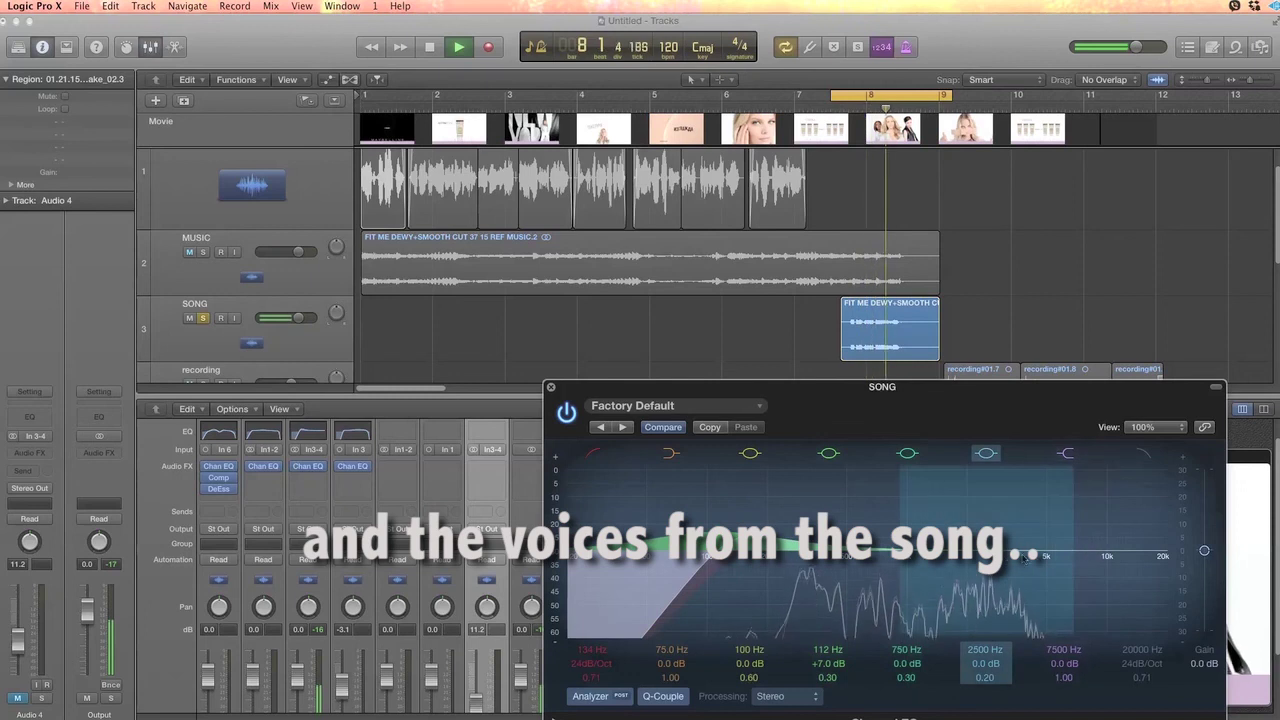
drag(1160, 552, 1078, 553)
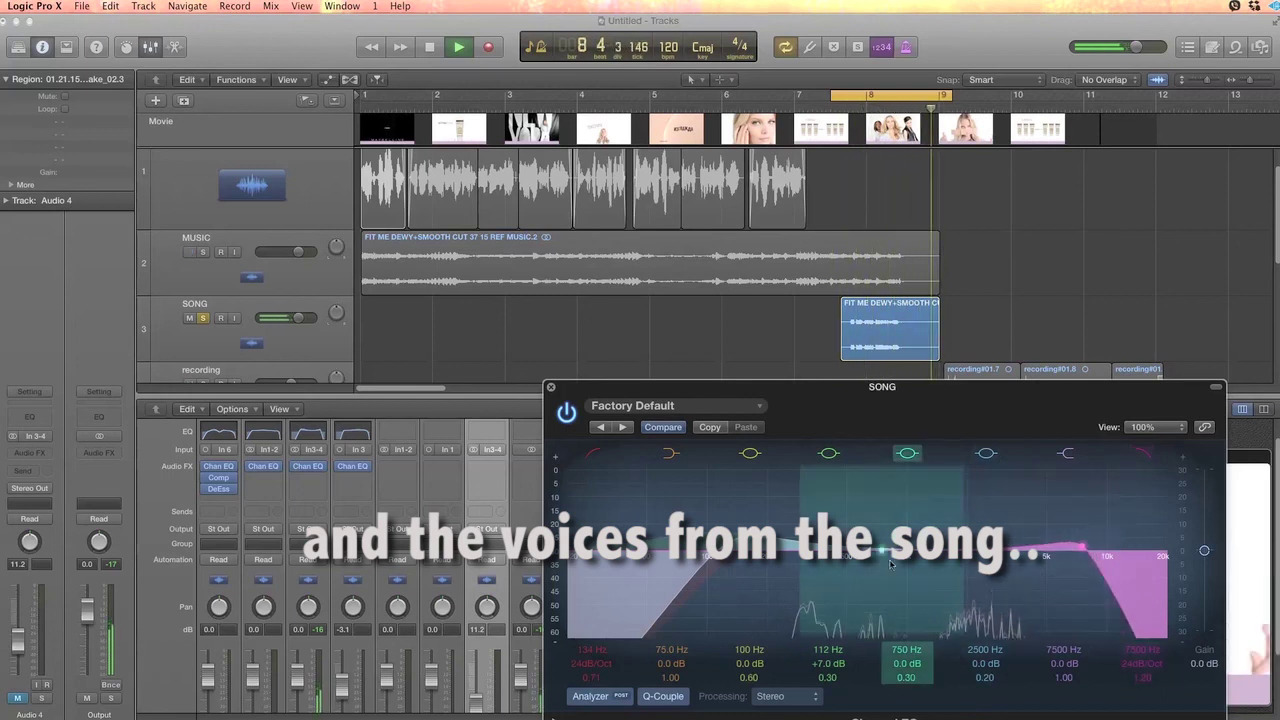
Set the SONG EQ to +3.5 dB at 940 Hz with Q 1.30 and -2.5 dB at 2550 Hz with Q 1.20.
drag(880, 550, 893, 539)
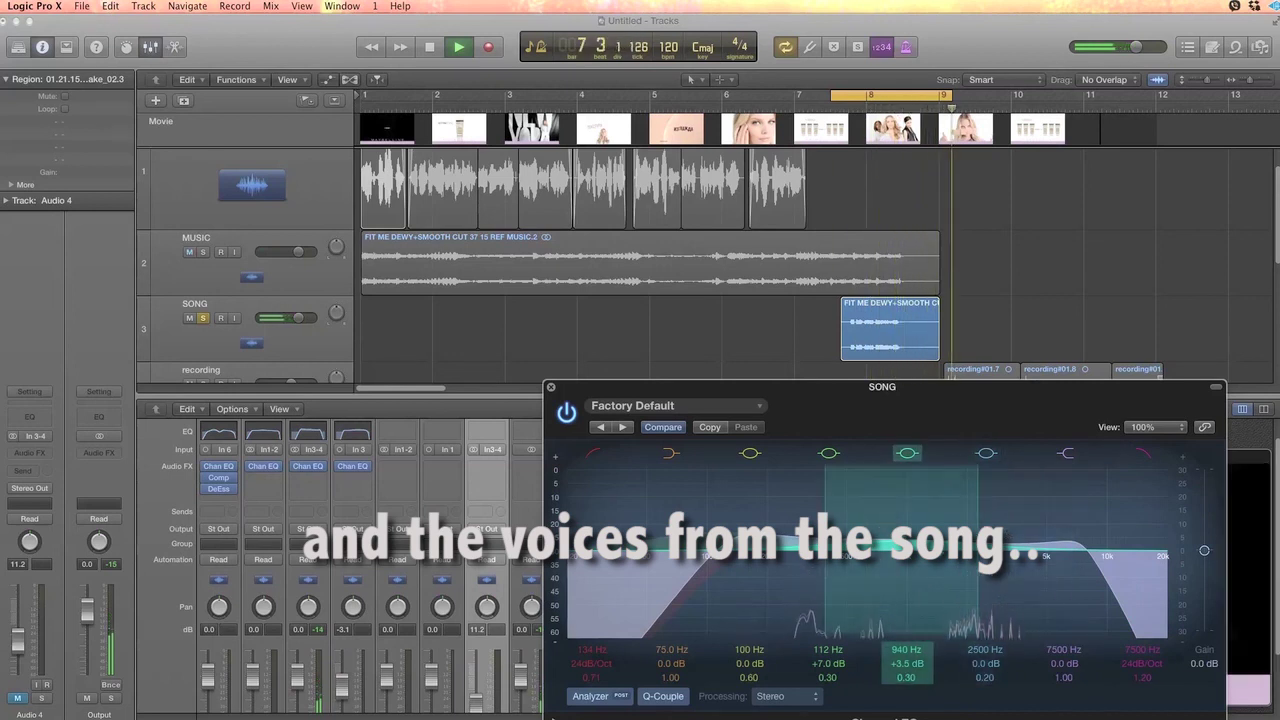
drag(973, 549, 956, 549)
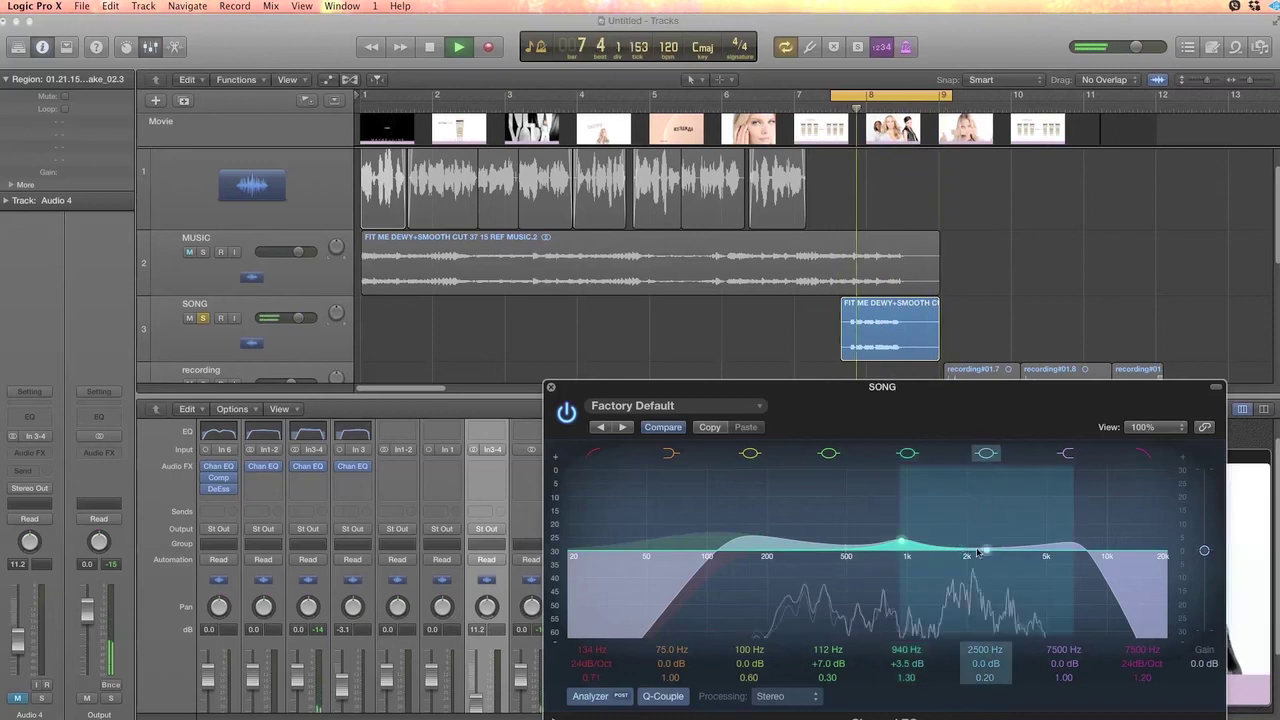
drag(986, 555, 985, 568)
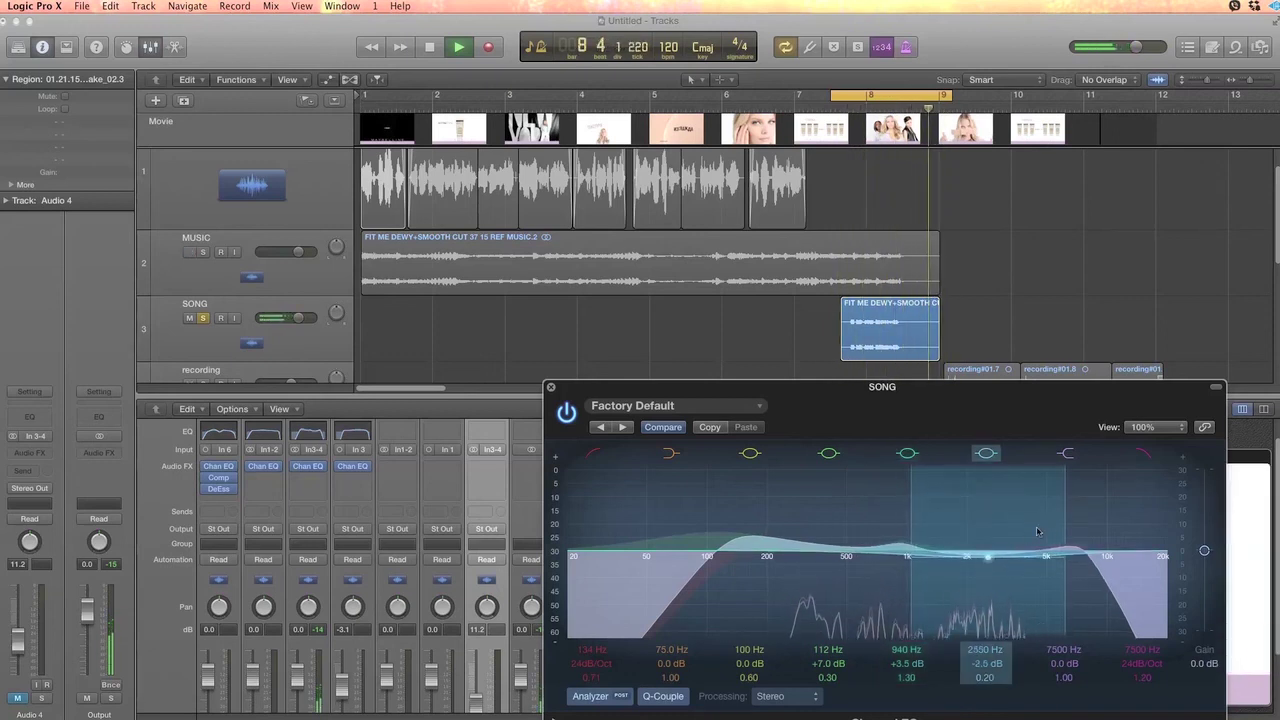
mouse_move(1064, 527)
mouse_down()
mouse_move(1024, 527)
mouse_move(1040, 526)
mouse_up()
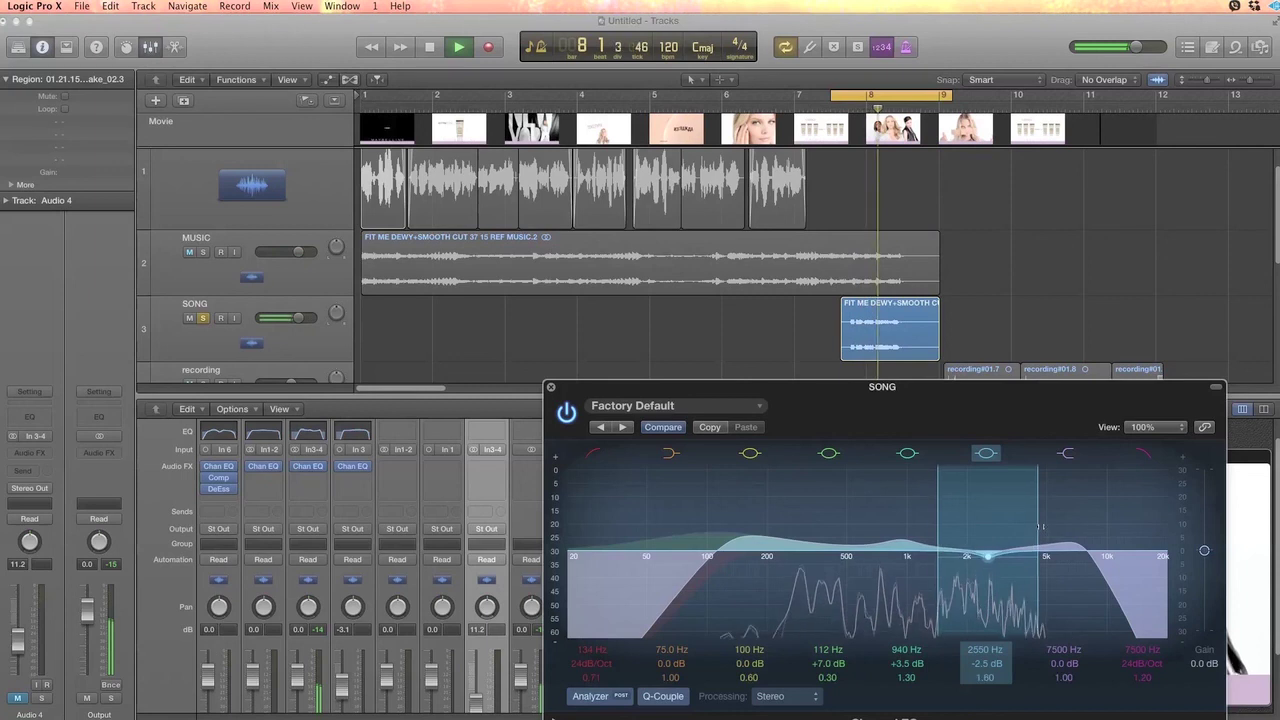
Bypass and re-enable the SONG EQ to compare the sound, and close its window.
click(567, 413)
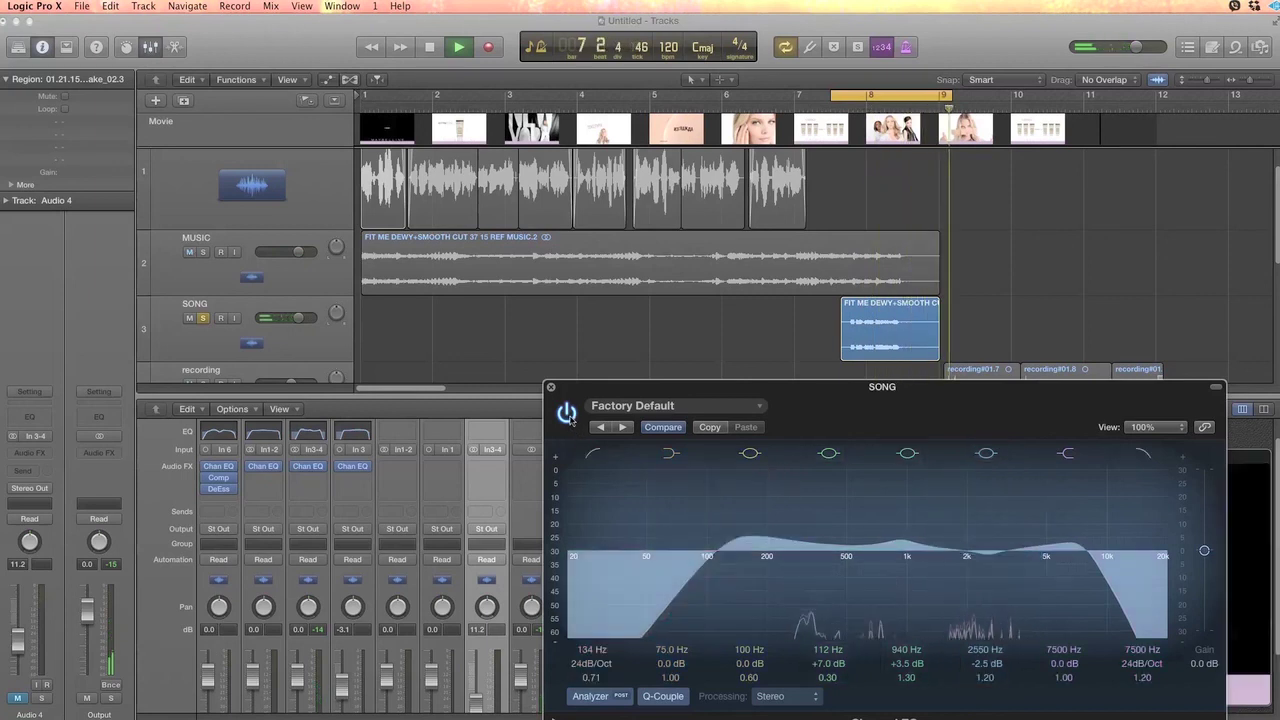
click(567, 415)
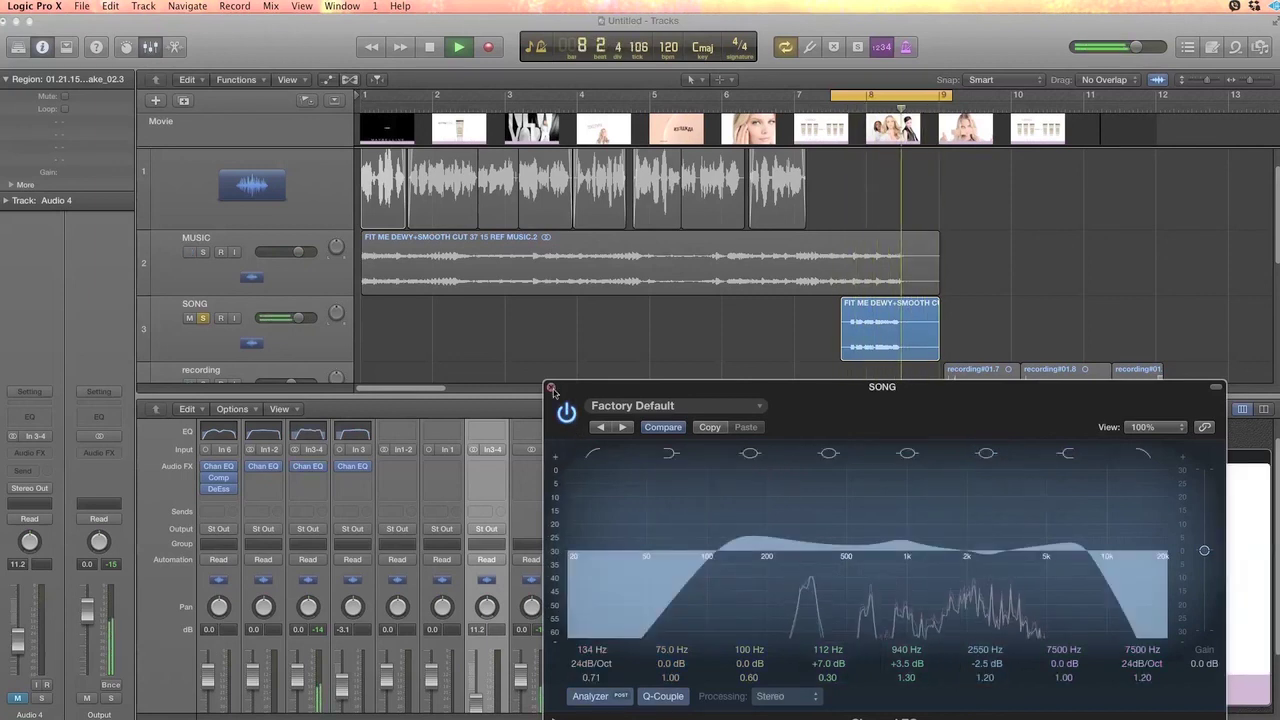
click(551, 388)
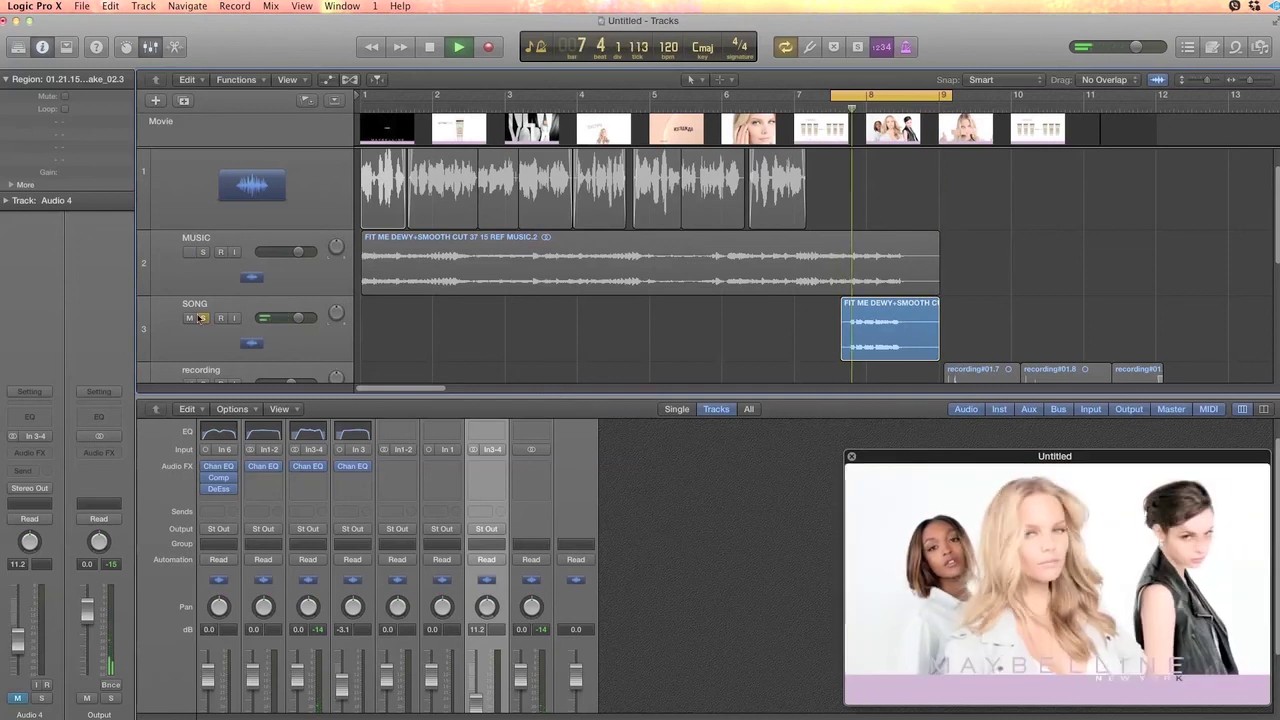
Unsolo the SONG track, select all regions and listen to the music and song playing together.
key(super+a)
key(space)
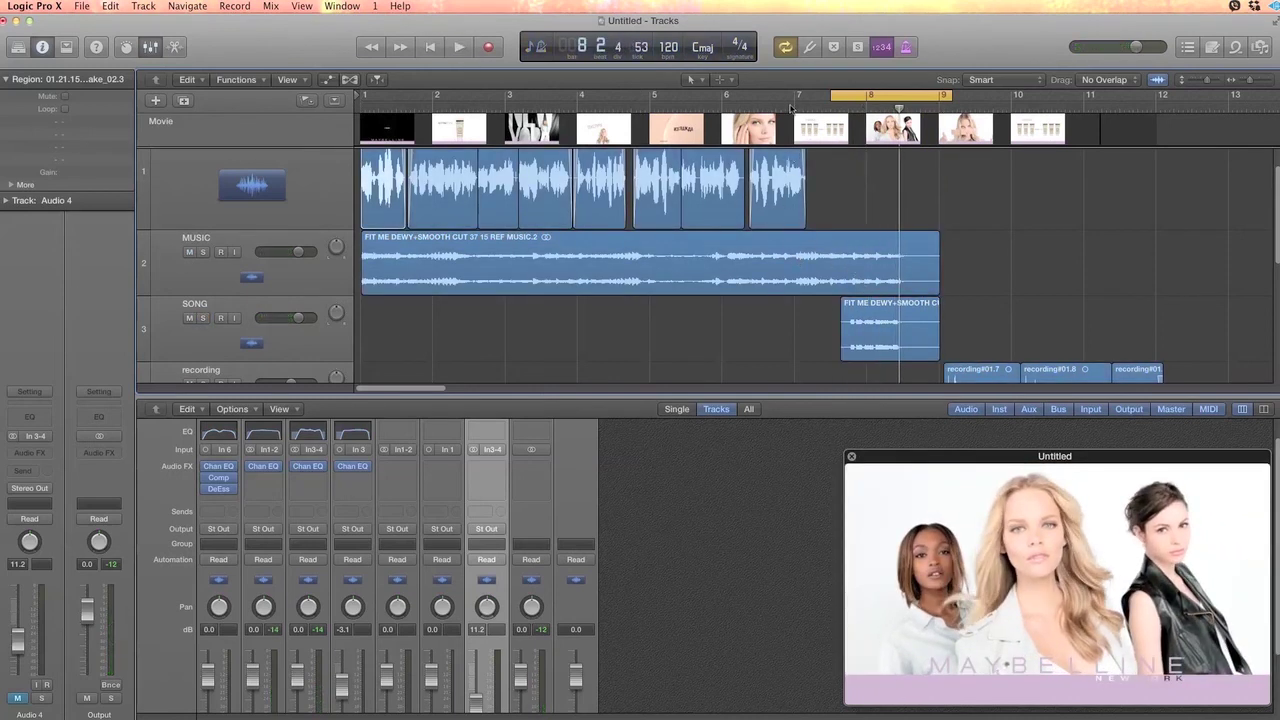
key(space)
key(space)
Shorten the MUSIC region so it ends at about bar 7.8, just after the song begins.
click(704, 80)
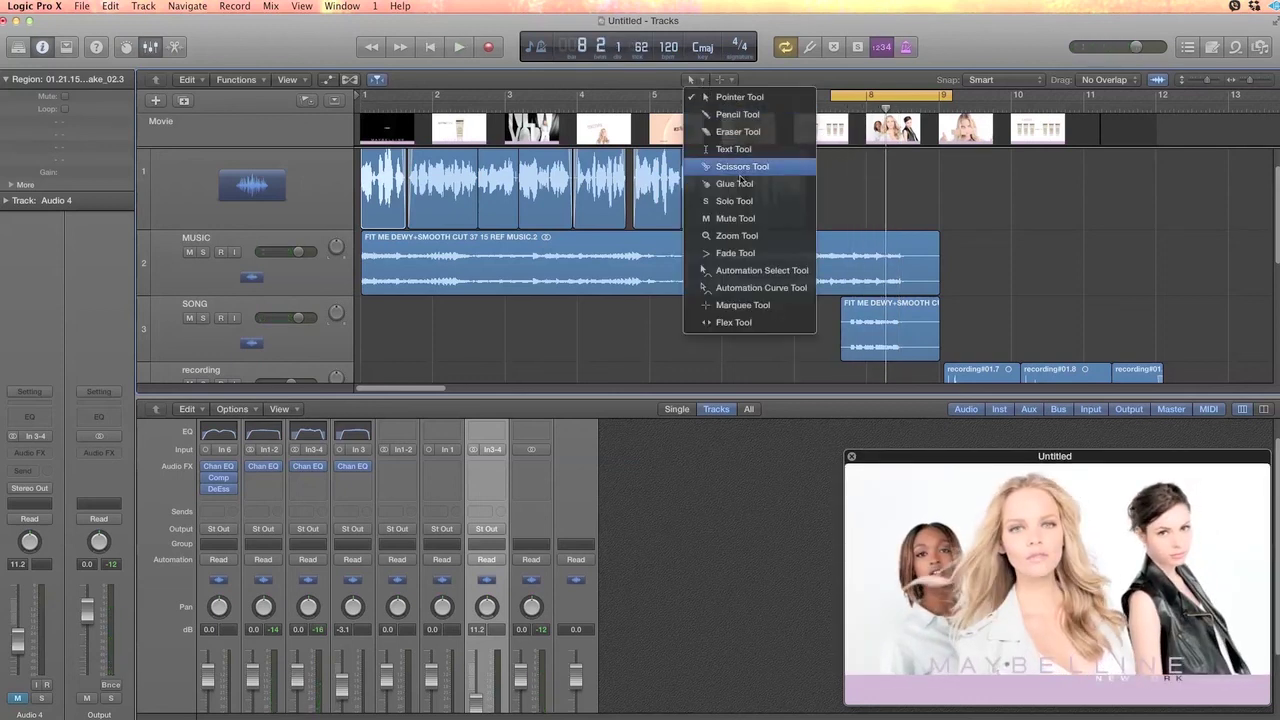
click(991, 219)
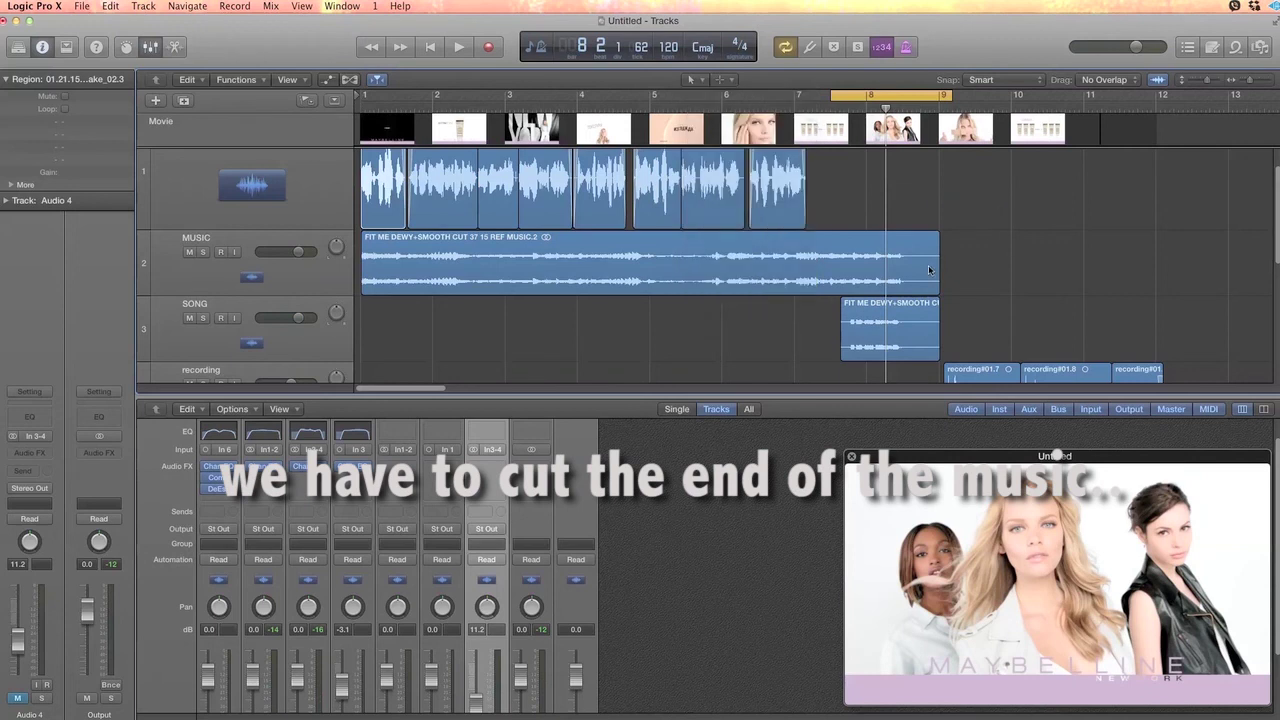
drag(938, 268, 857, 272)
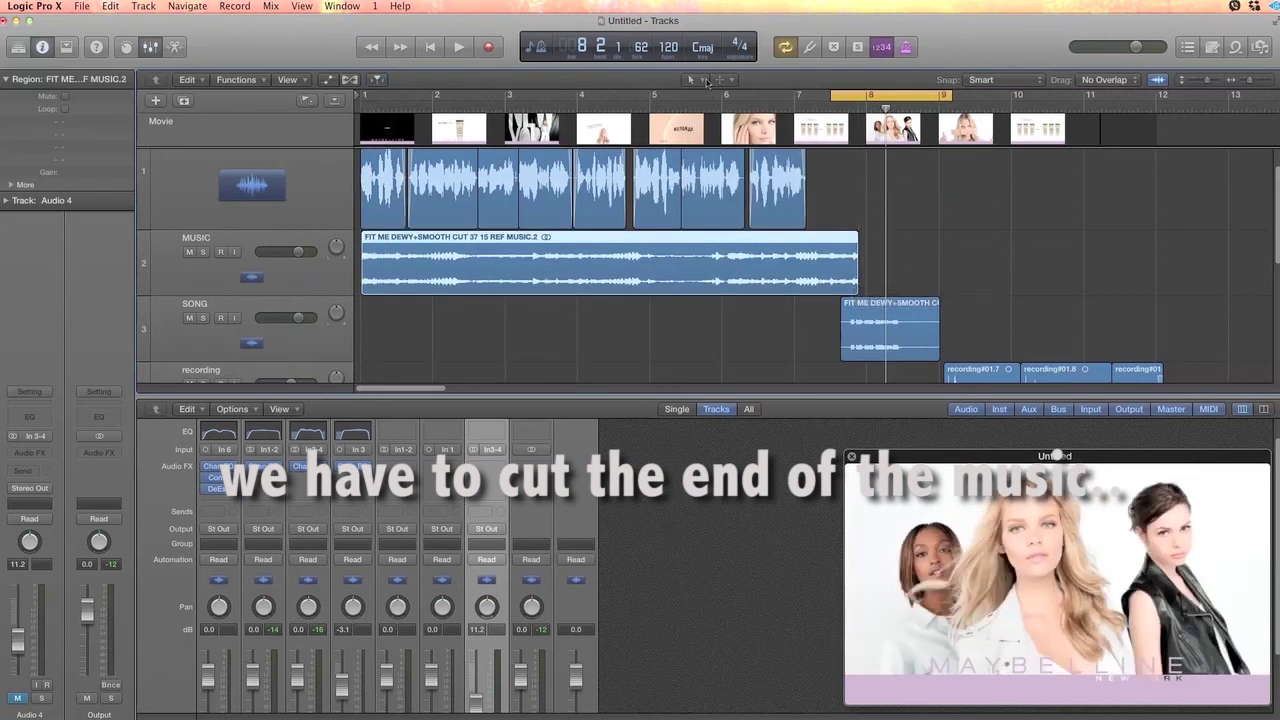
Add a short fade-out to the end of the MUSIC region with the Fade tool and listen to the transition.
click(705, 81)
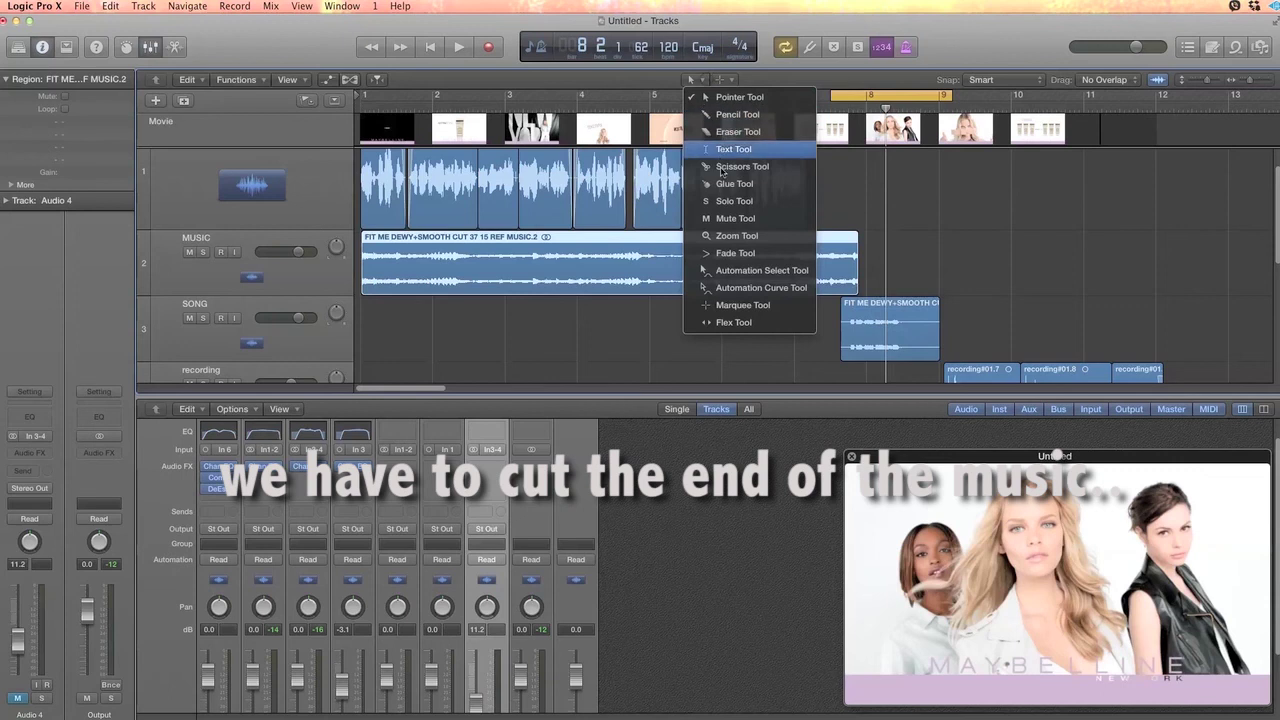
click(750, 255)
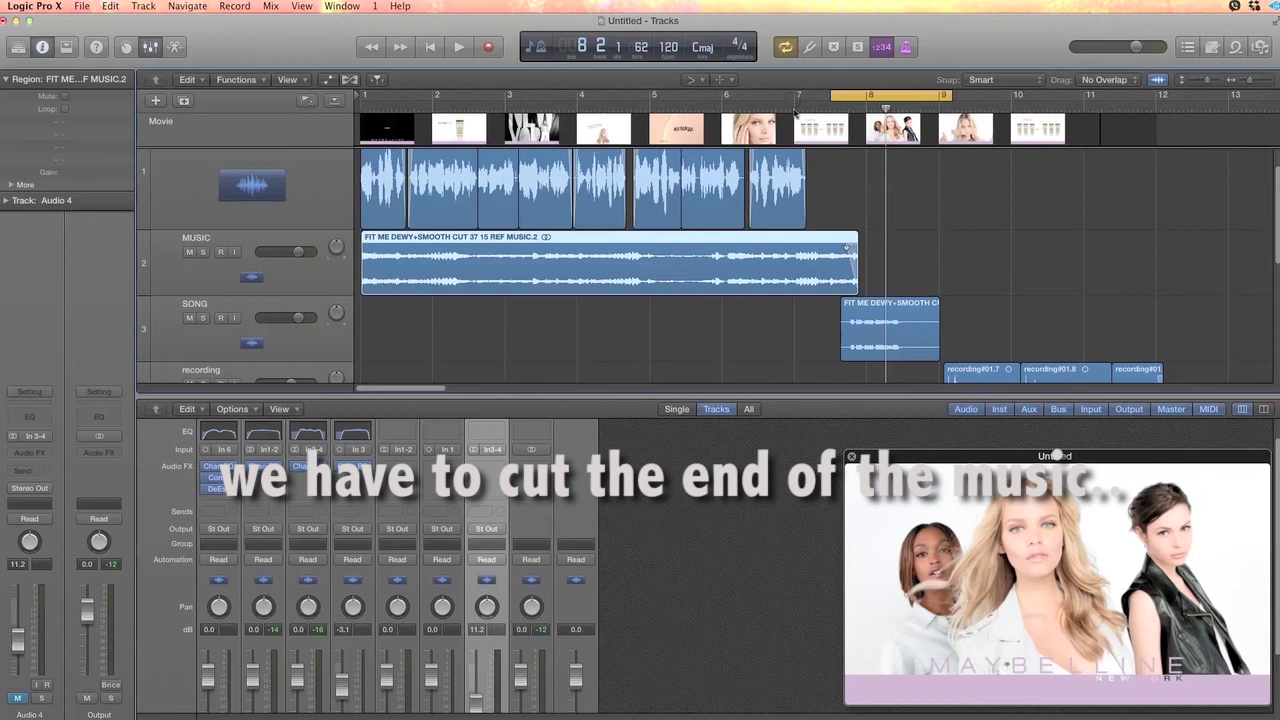
key(space)
key(space)
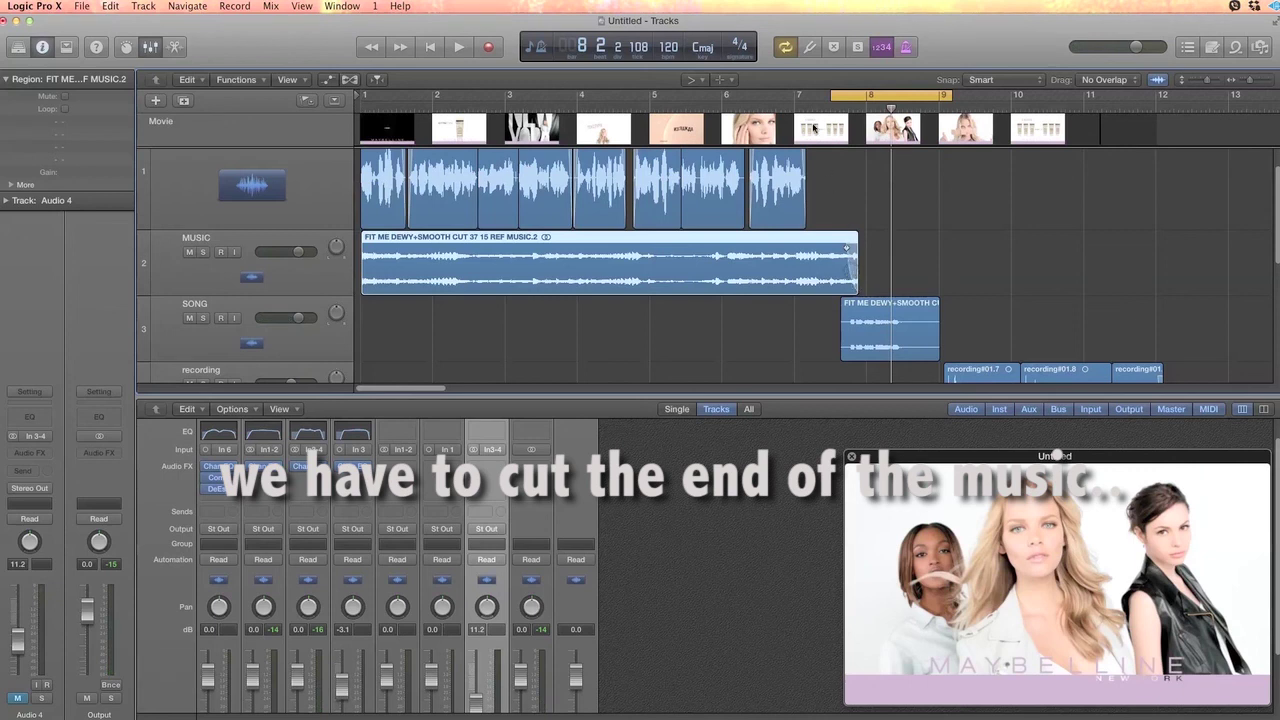
Trim the end of the MUSIC region slightly earlier with the Pointer tool and play the transition into the song.
click(704, 80)
click(730, 95)
drag(856, 284, 852, 284)
click(790, 108)
key(space)
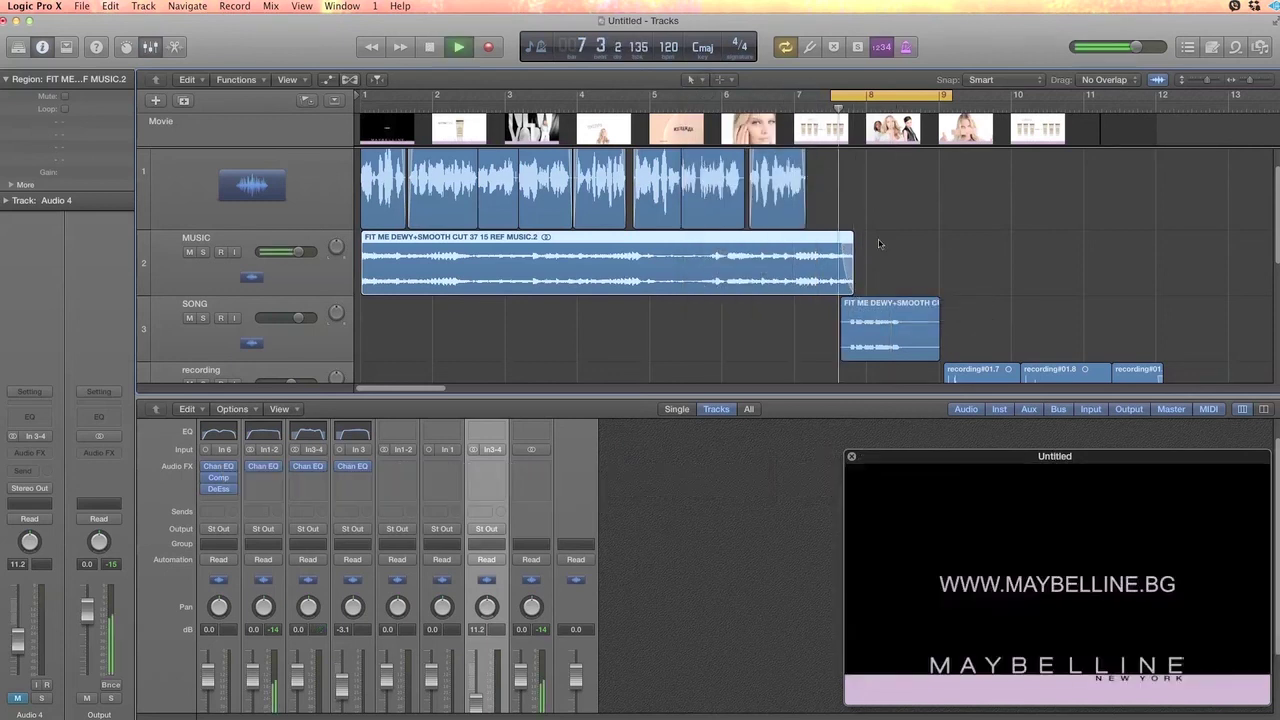
key(space)
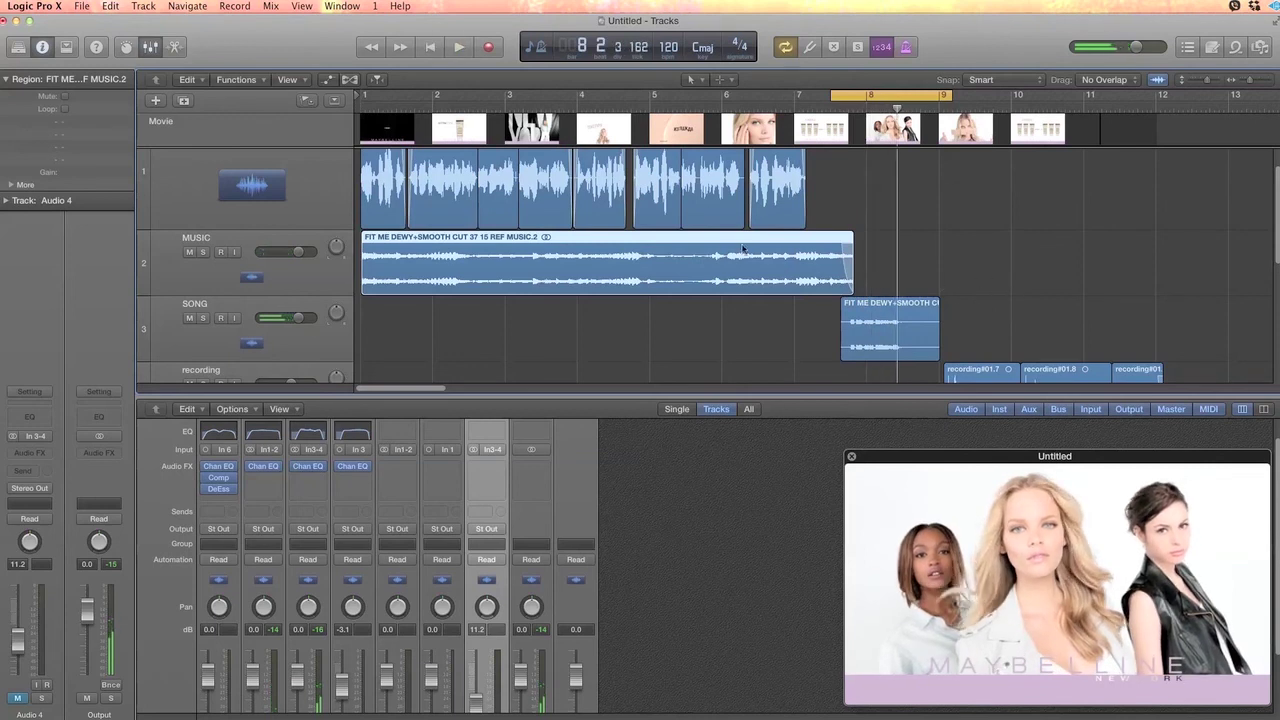
Turn off cycle mode and play the mix from about bar 5.7.
click(700, 110)
click(785, 106)
key(space)
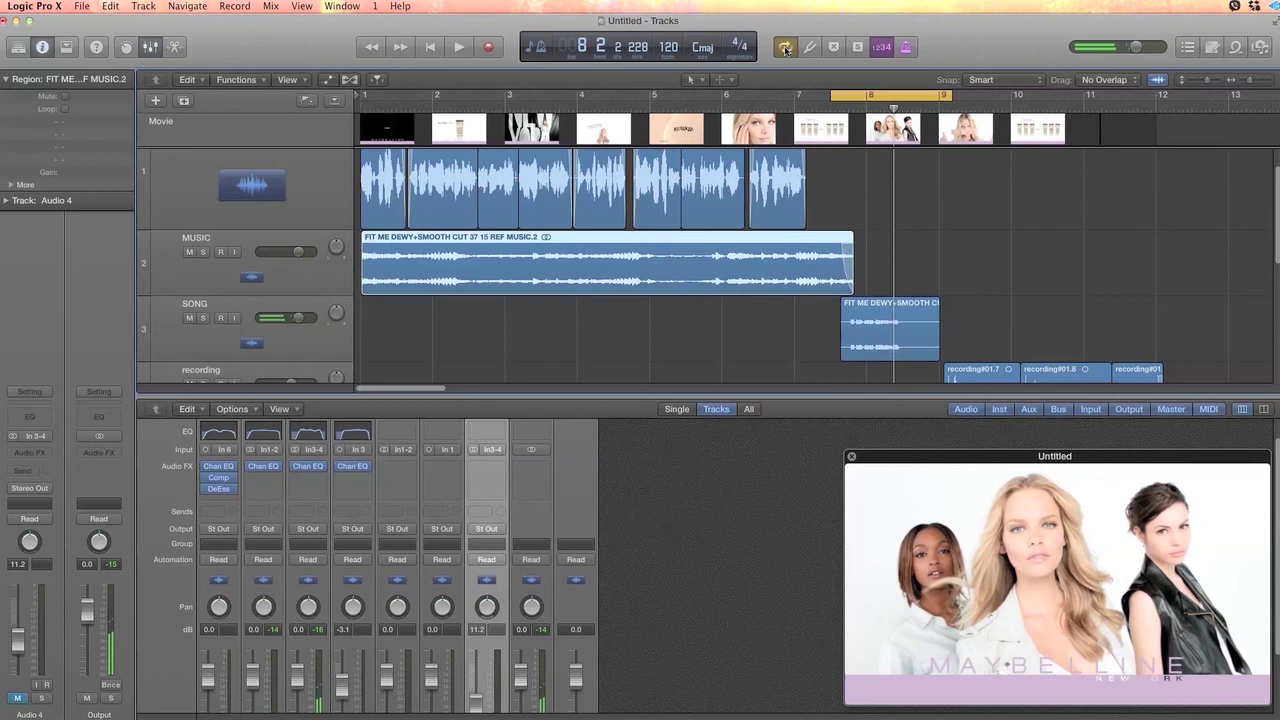
click(786, 48)
click(700, 110)
key(space)
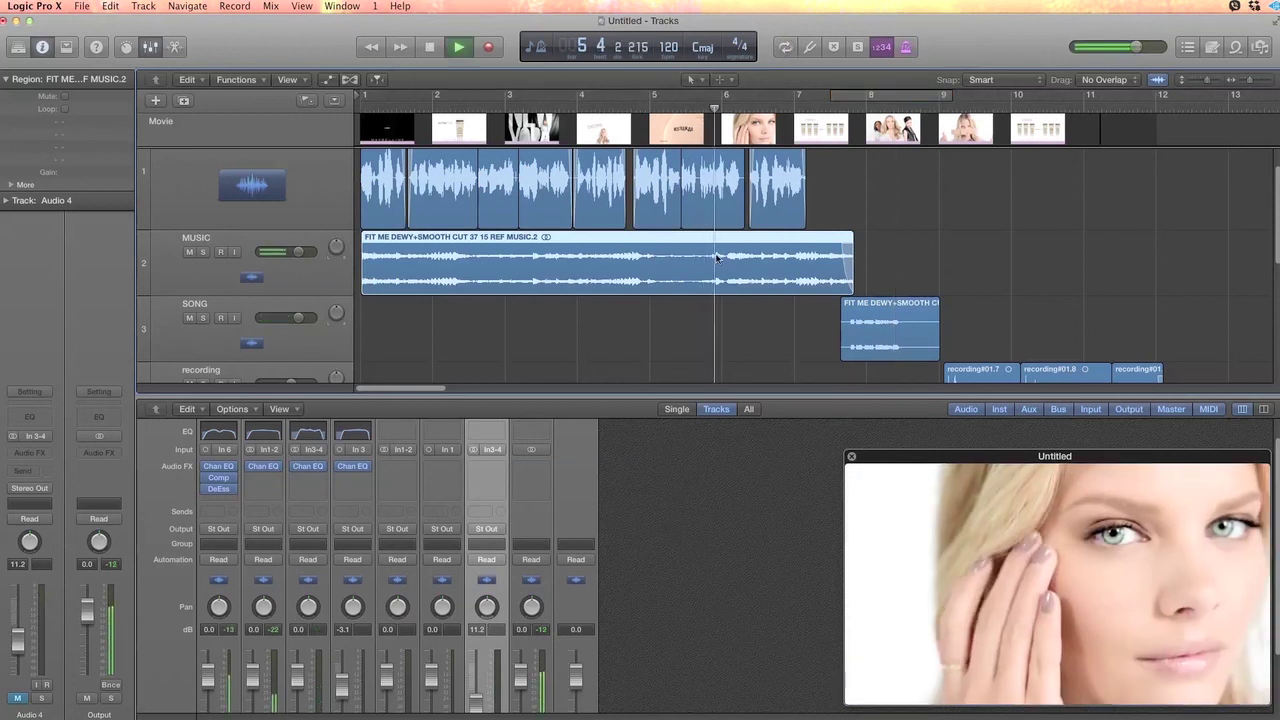
key(space)
Solo the MUSIC track and copy its region to start at about bar 8.5, checking the placement by playback.
click(203, 252)
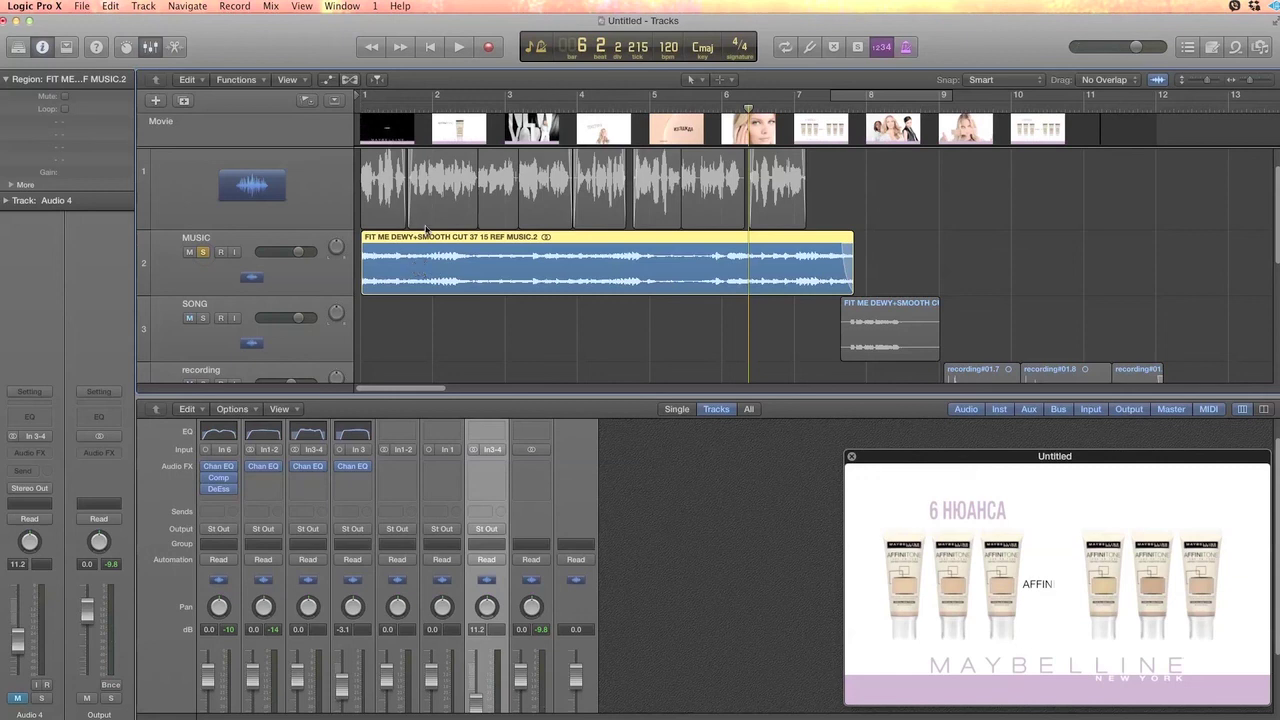
drag(507, 285, 961, 289)
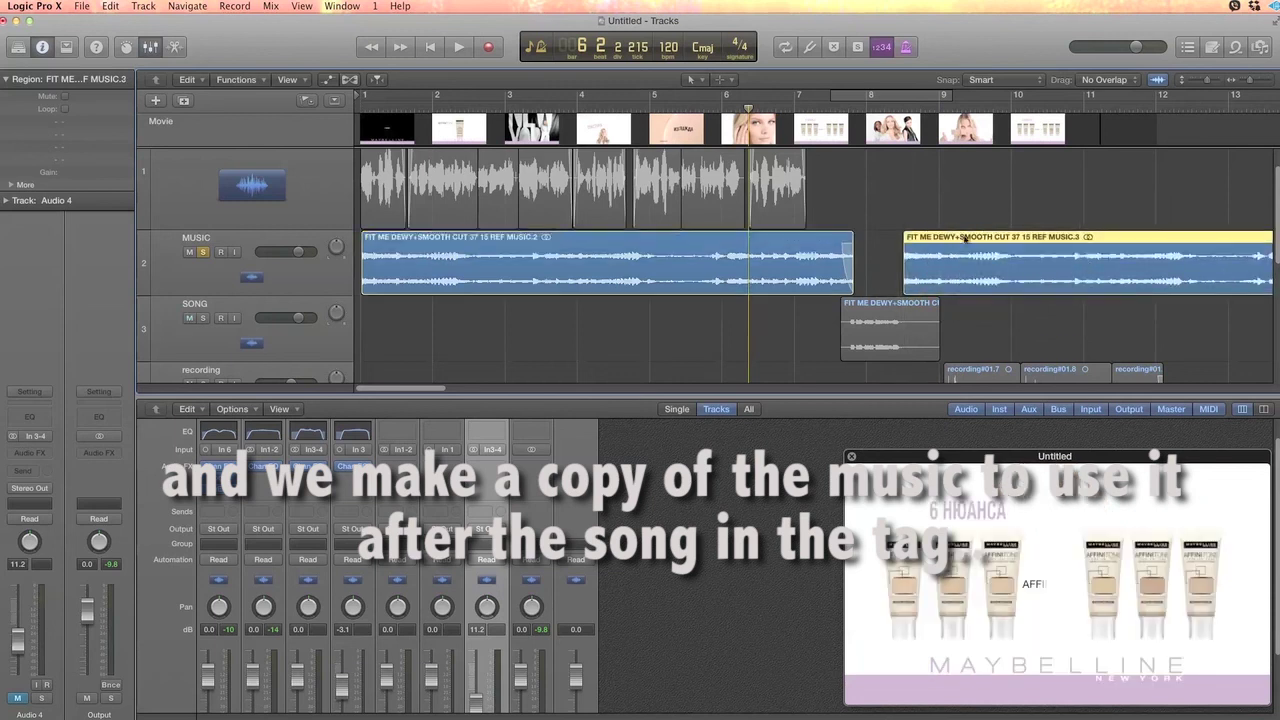
click(855, 108)
key(space)
scroll(880, 193, right, 1)
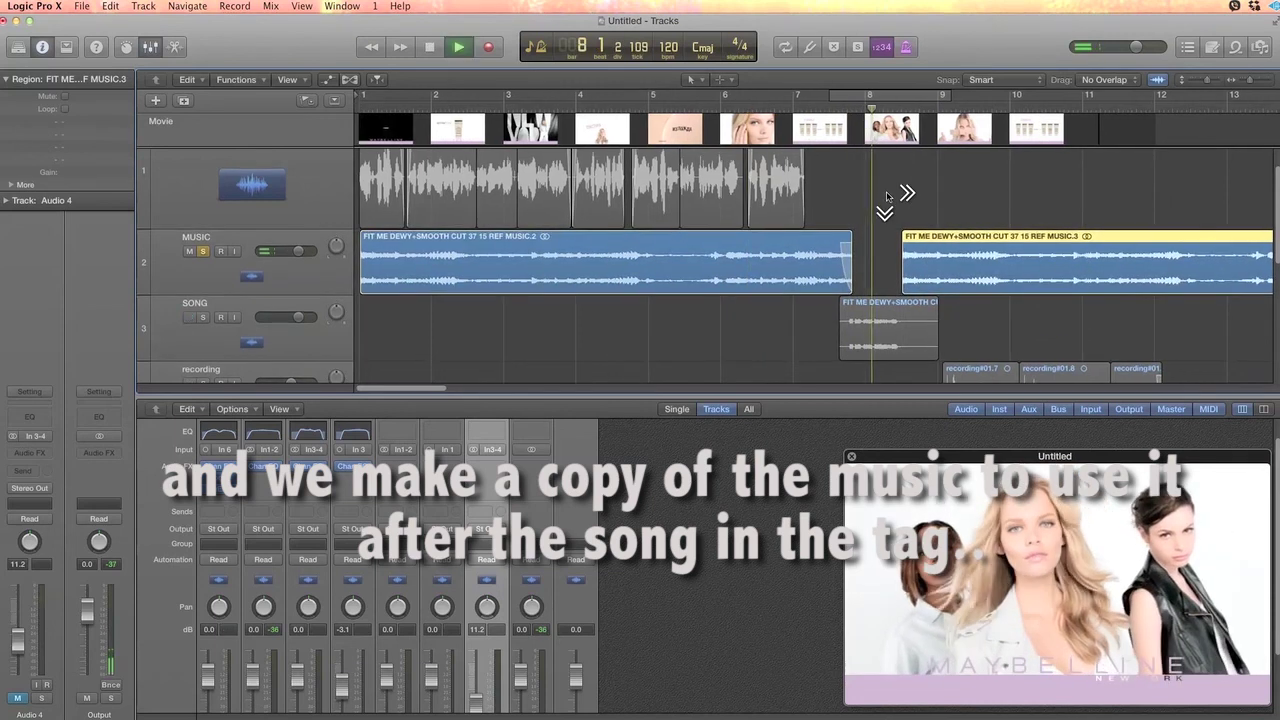
key(space)
Solo the SONG track as well and play through the song into the copied music region.
click(203, 318)
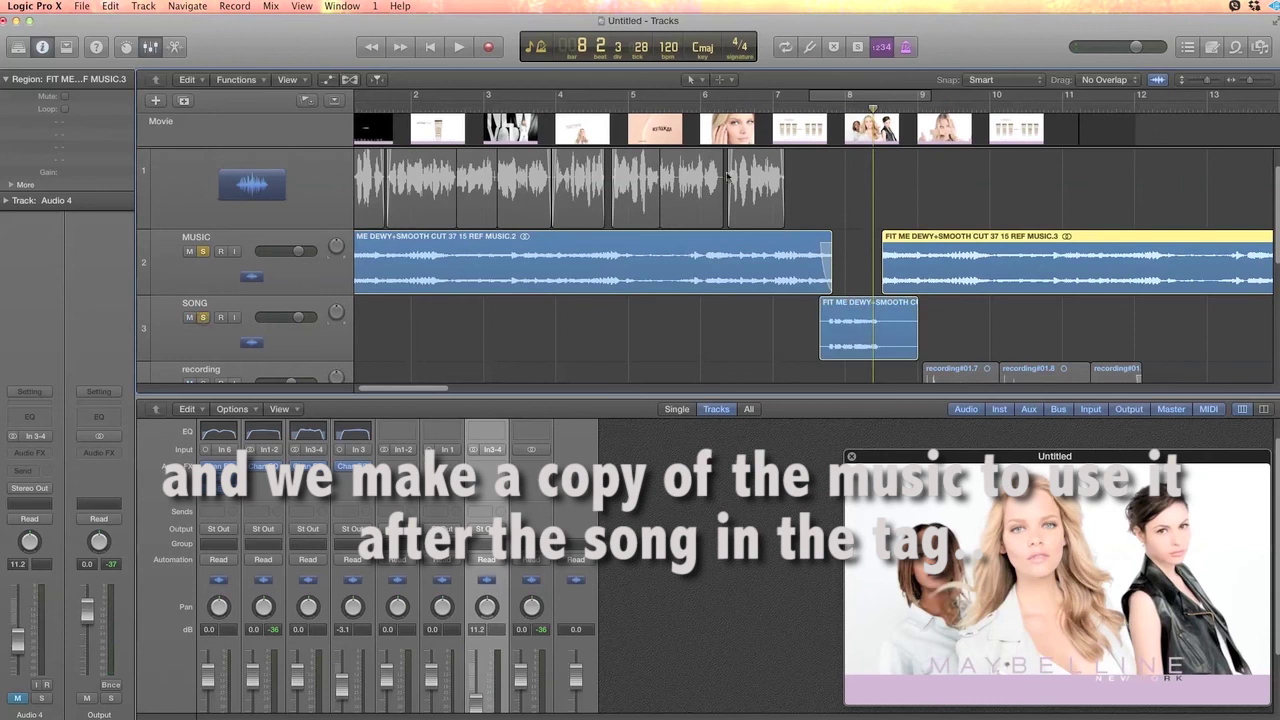
click(750, 110)
key(space)
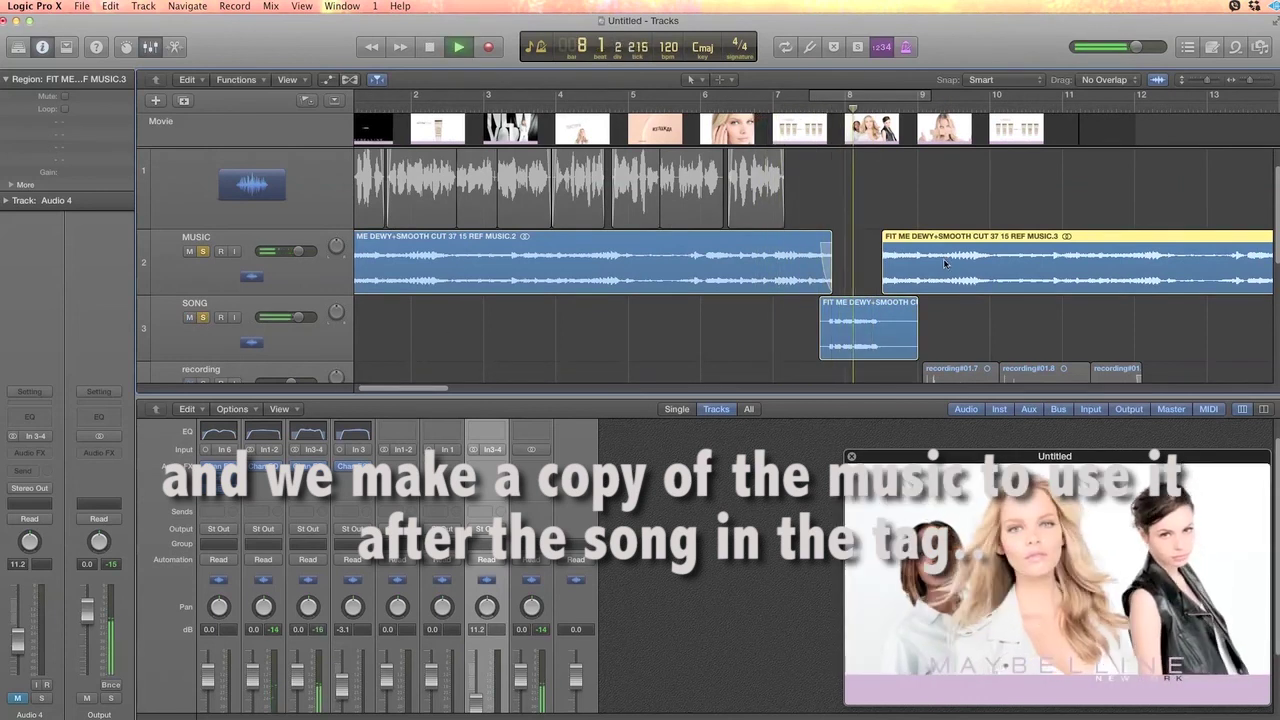
scroll(917, 281, down, 2)
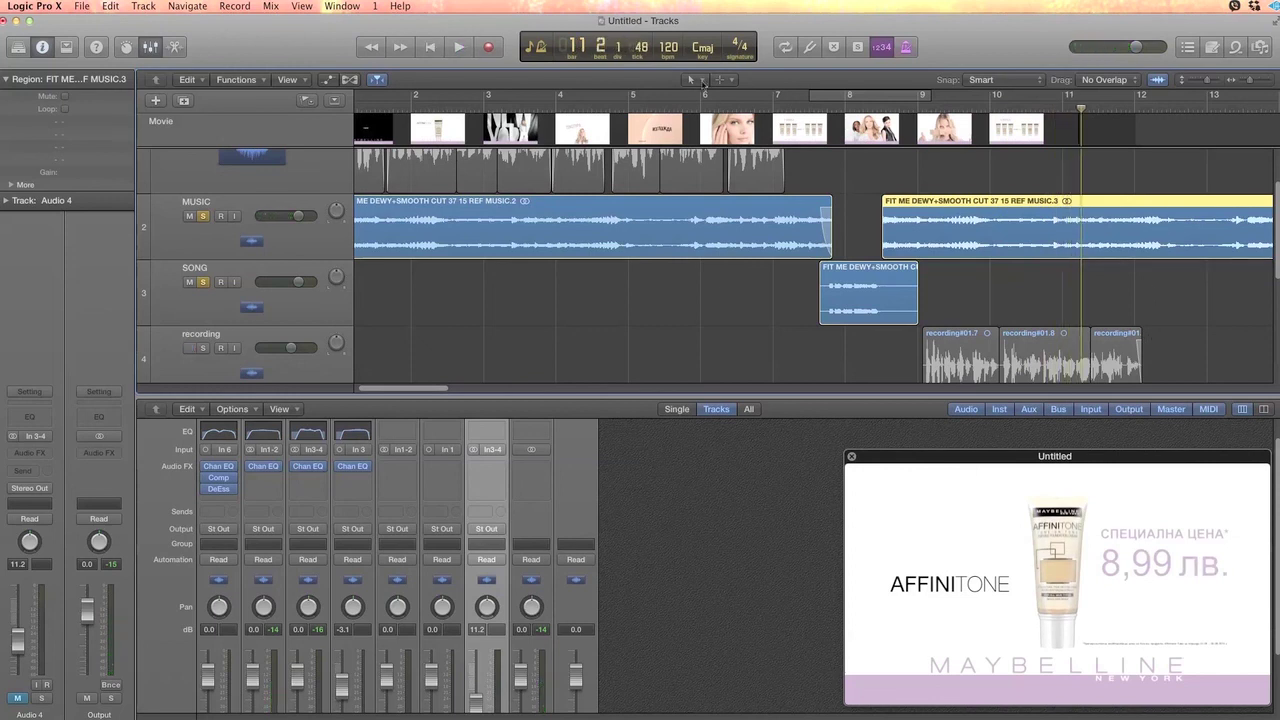
Split off and delete the tail of the copied MUSIC region, and trim its end to about bar 12.
click(703, 80)
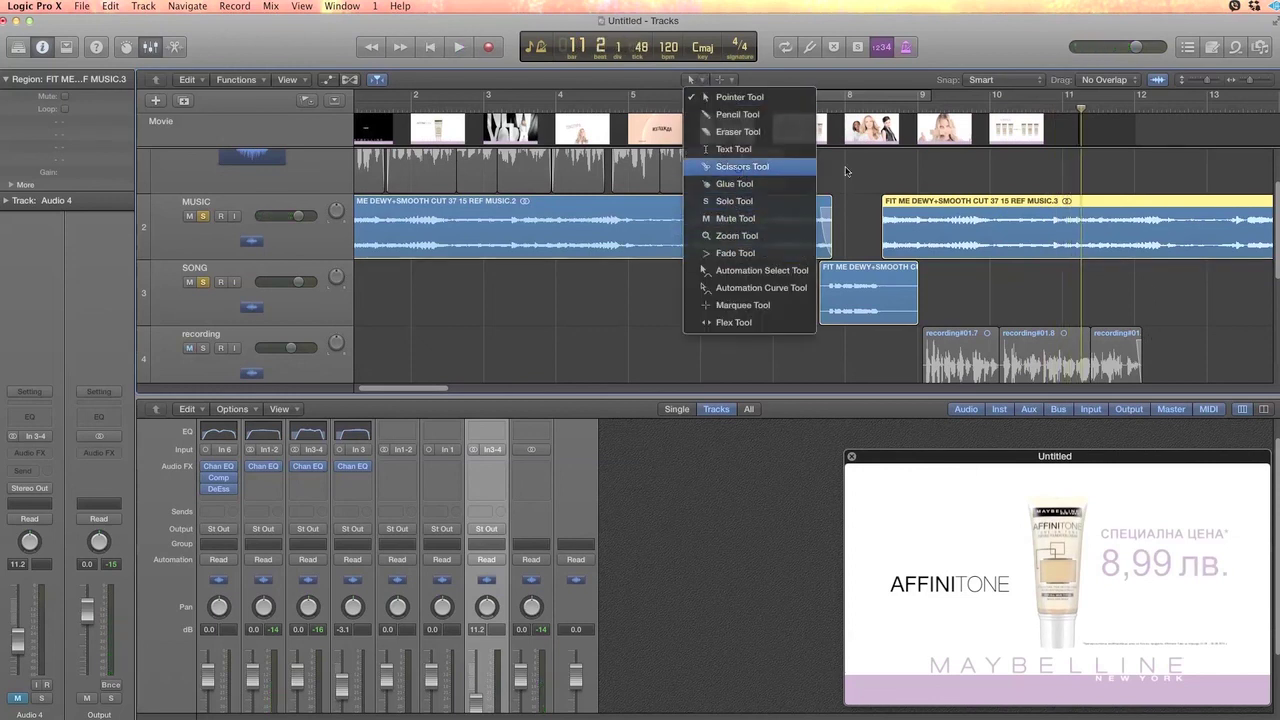
click(740, 167)
click(1168, 234)
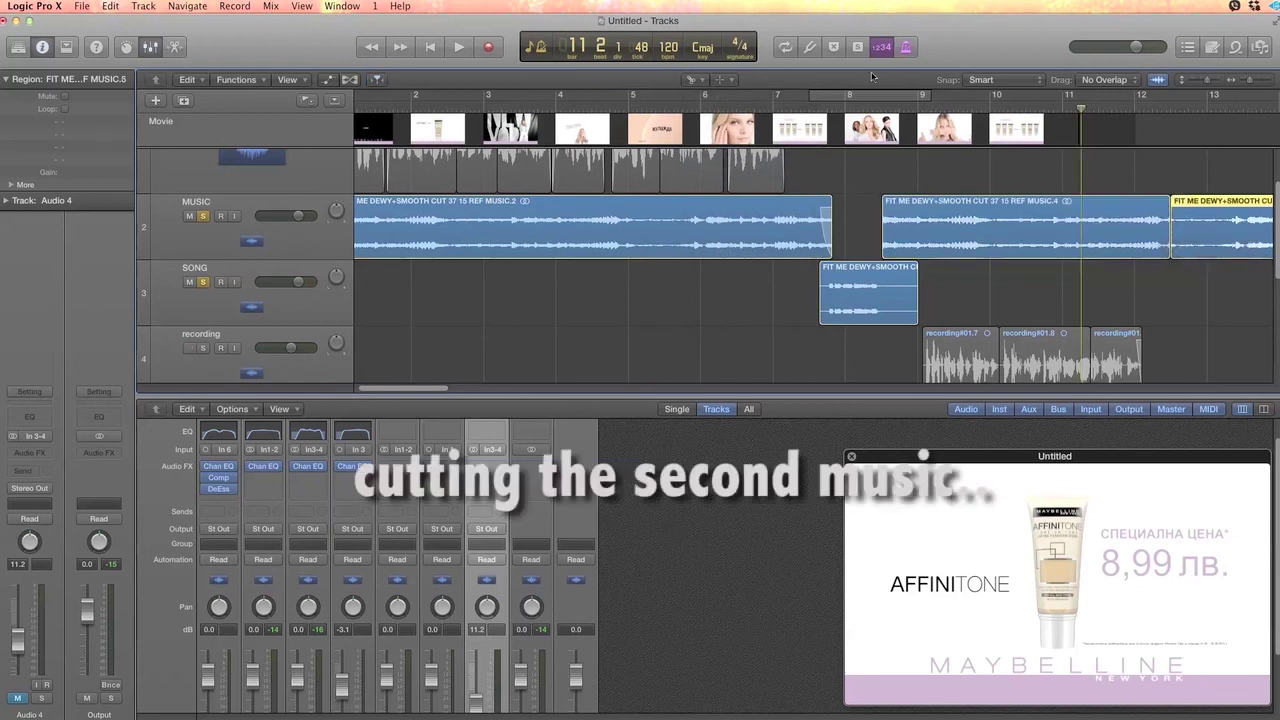
click(703, 80)
click(708, 96)
key(Delete)
drag(1166, 232, 1143, 248)
key(space)
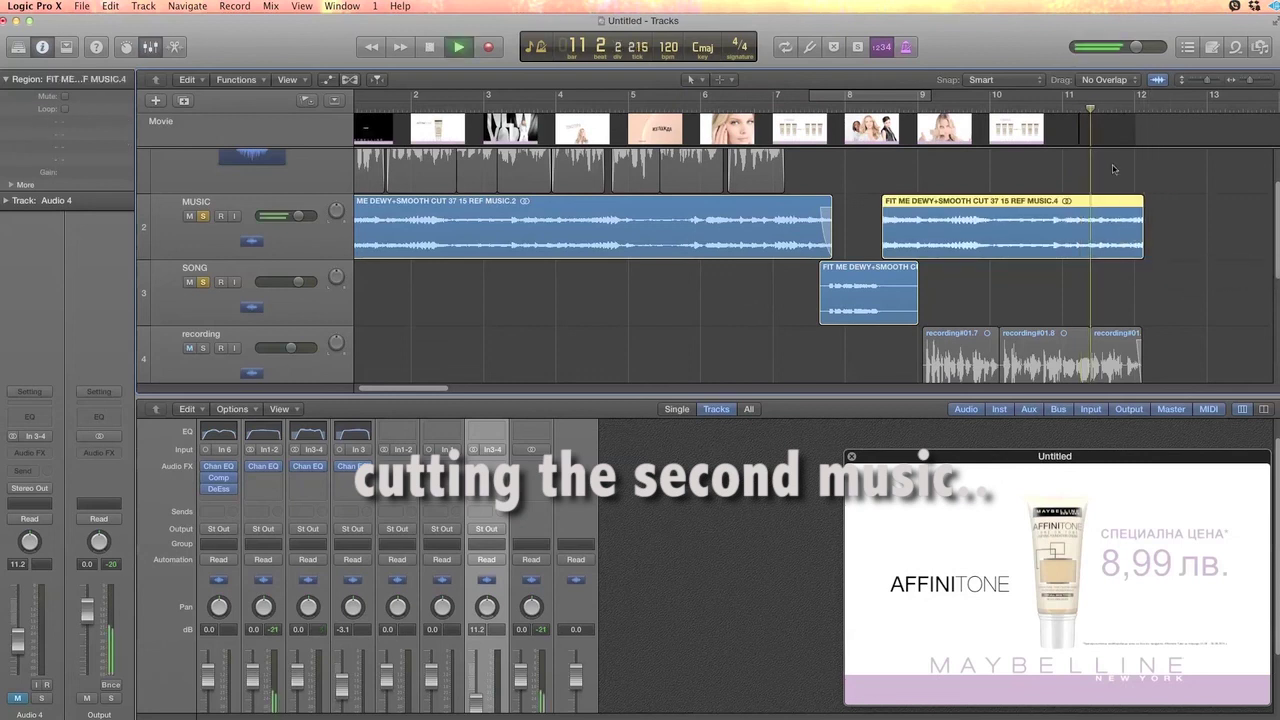
Add a fade-out at the end of the second MUSIC region with the Fade tool and play through it.
click(1138, 244)
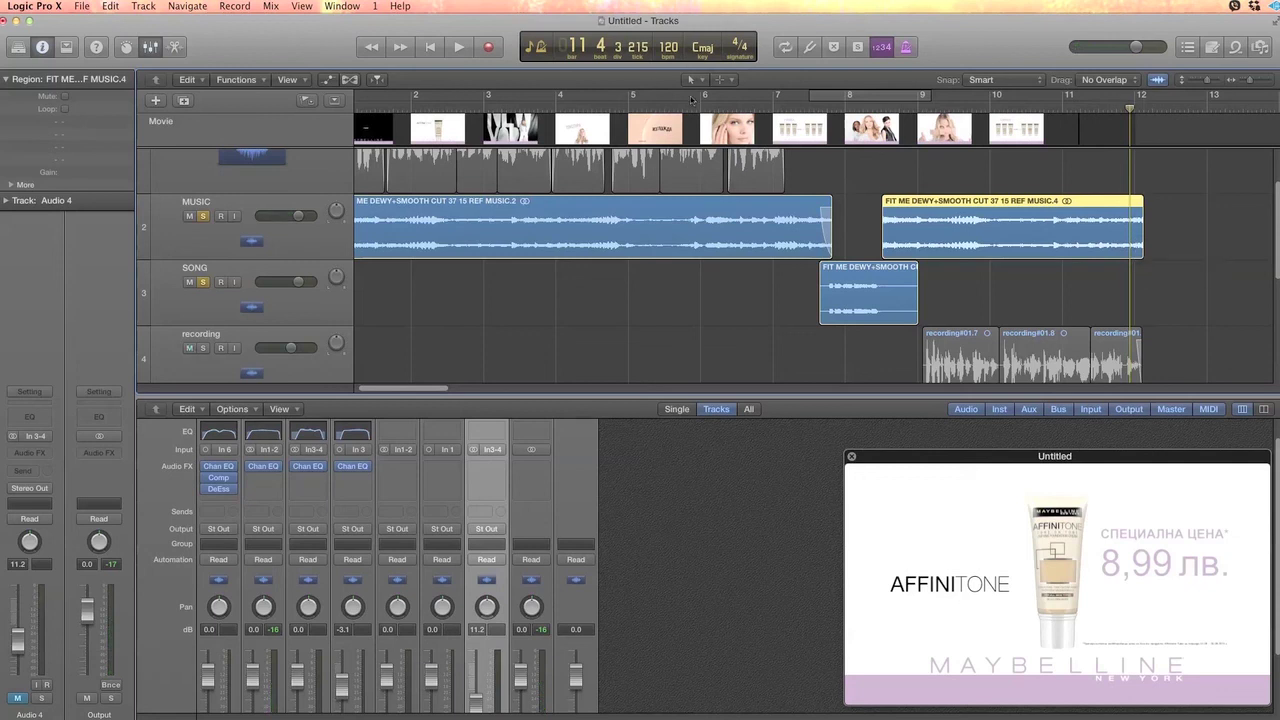
click(692, 80)
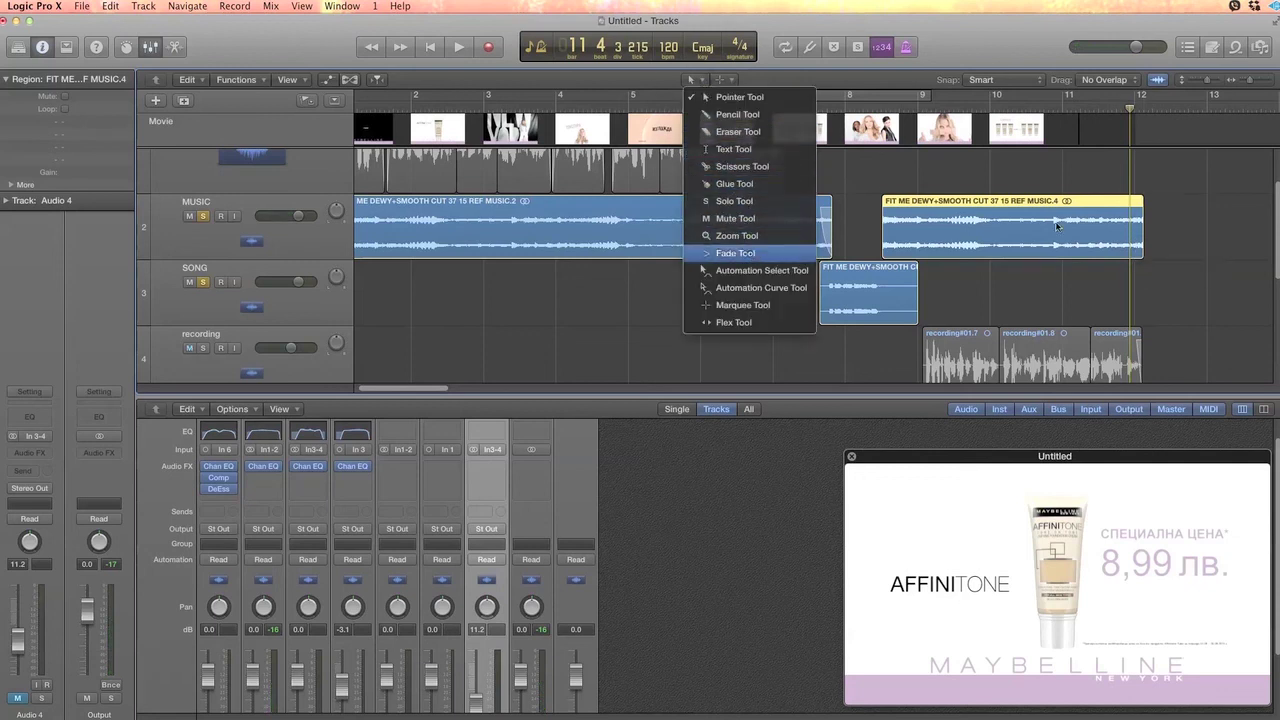
click(749, 254)
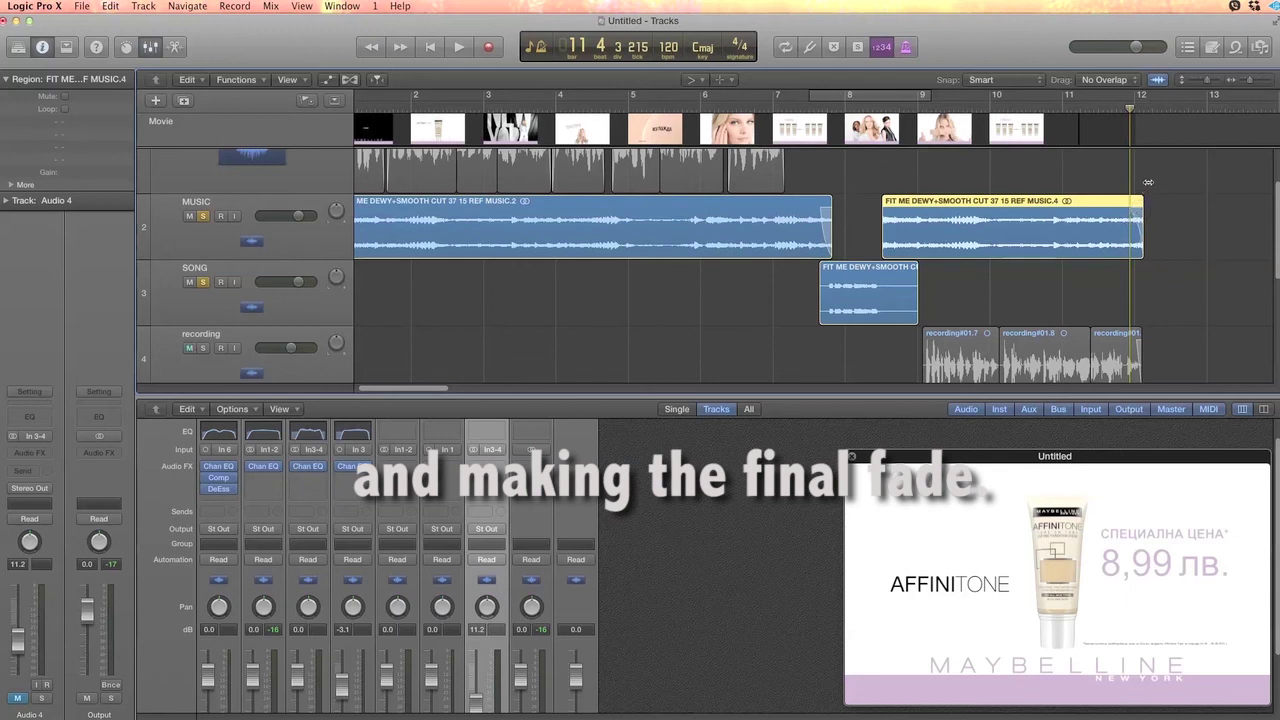
key(space)
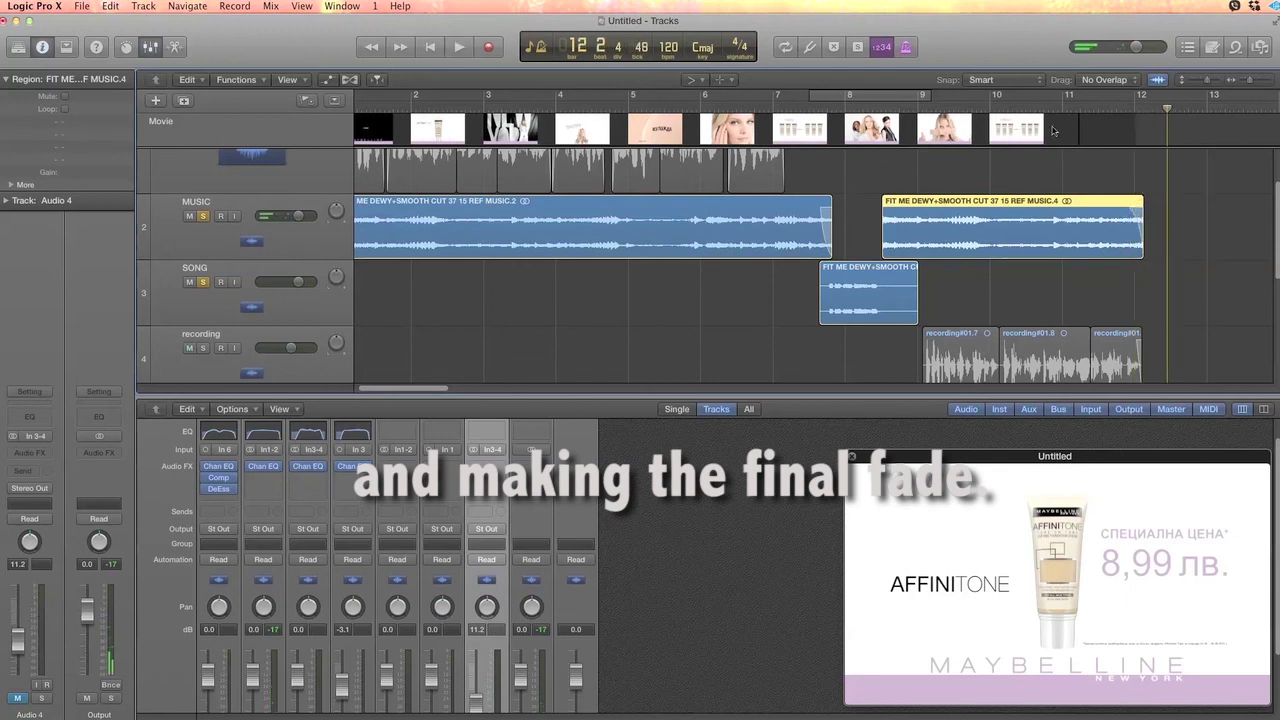
Turn off solo on the MUSIC and SONG tracks and play the full mix from the start.
click(202, 217)
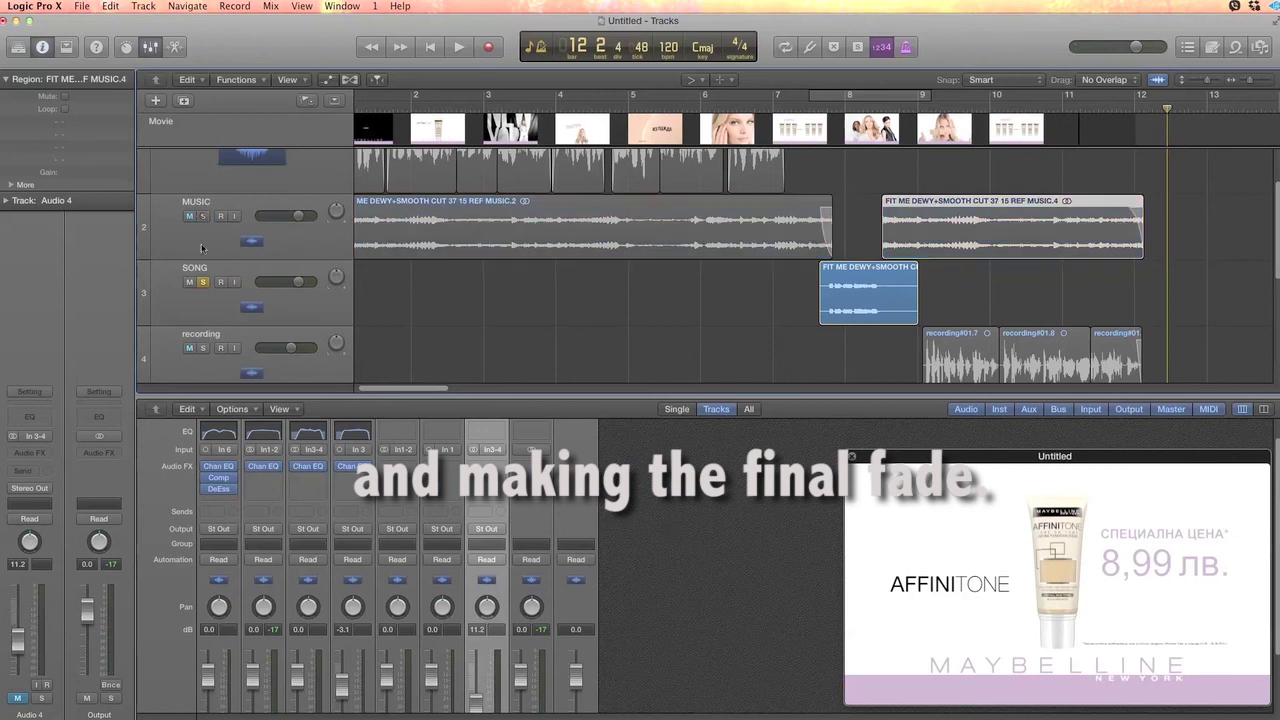
click(202, 282)
click(376, 106)
key(space)
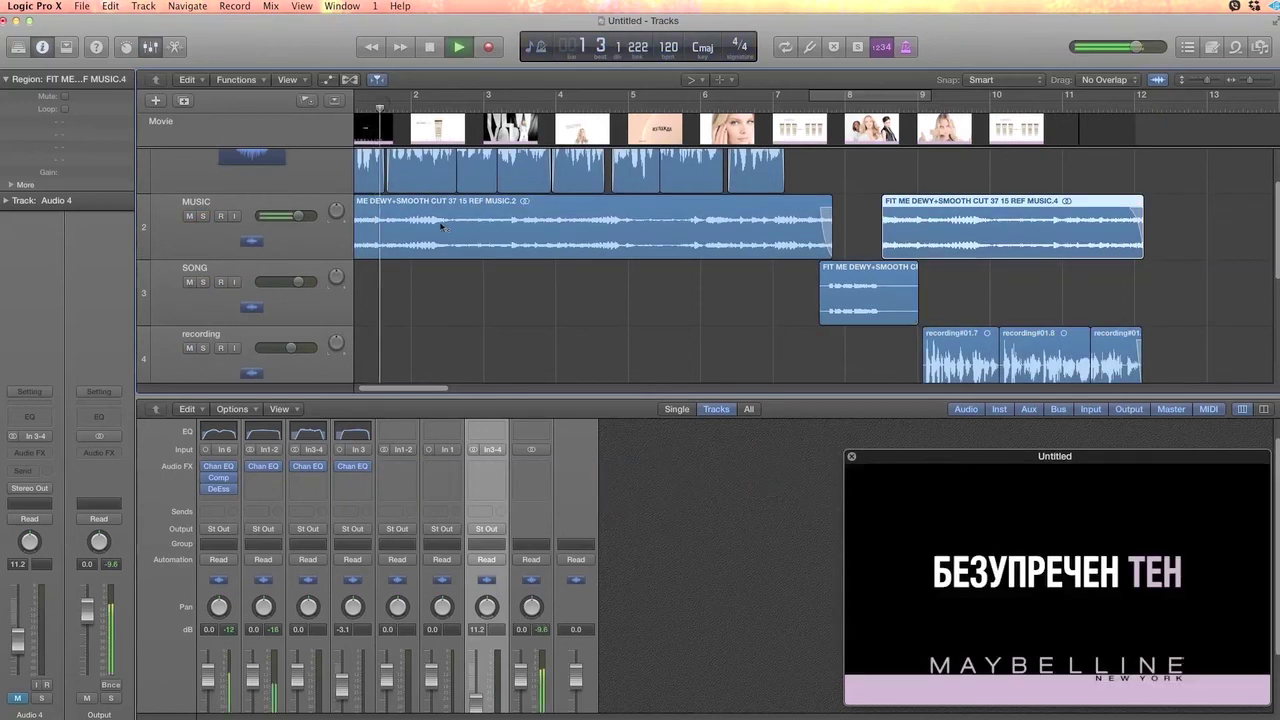
scroll(478, 222, up, 2)
scroll(474, 233, left, 1)
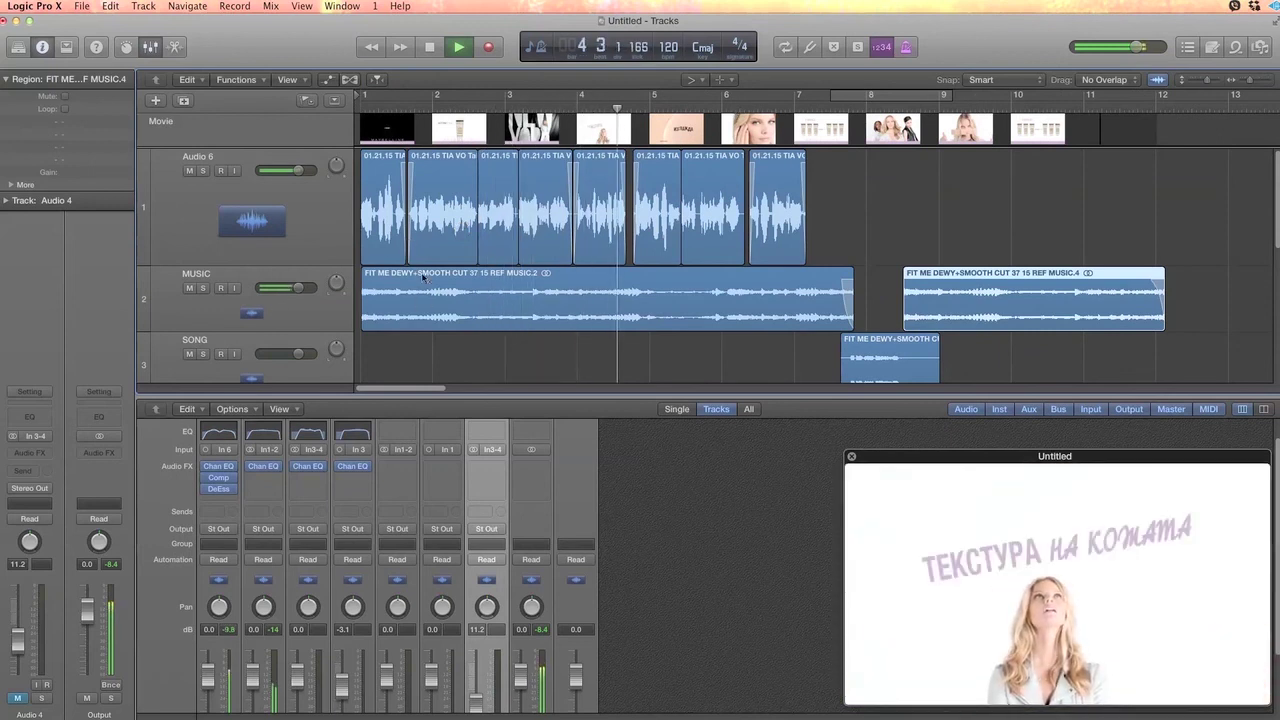
Show track automation, enable Volume automation on the MUSIC track and replay the mix from the start.
click(327, 79)
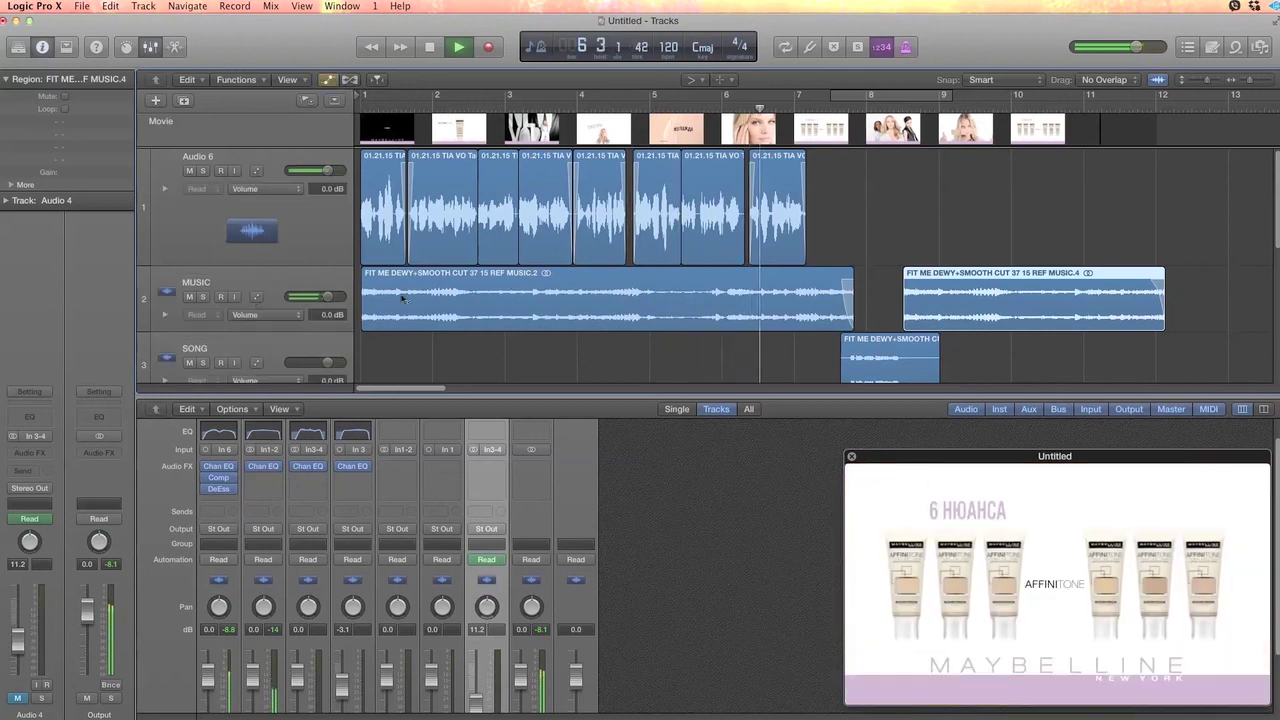
click(256, 298)
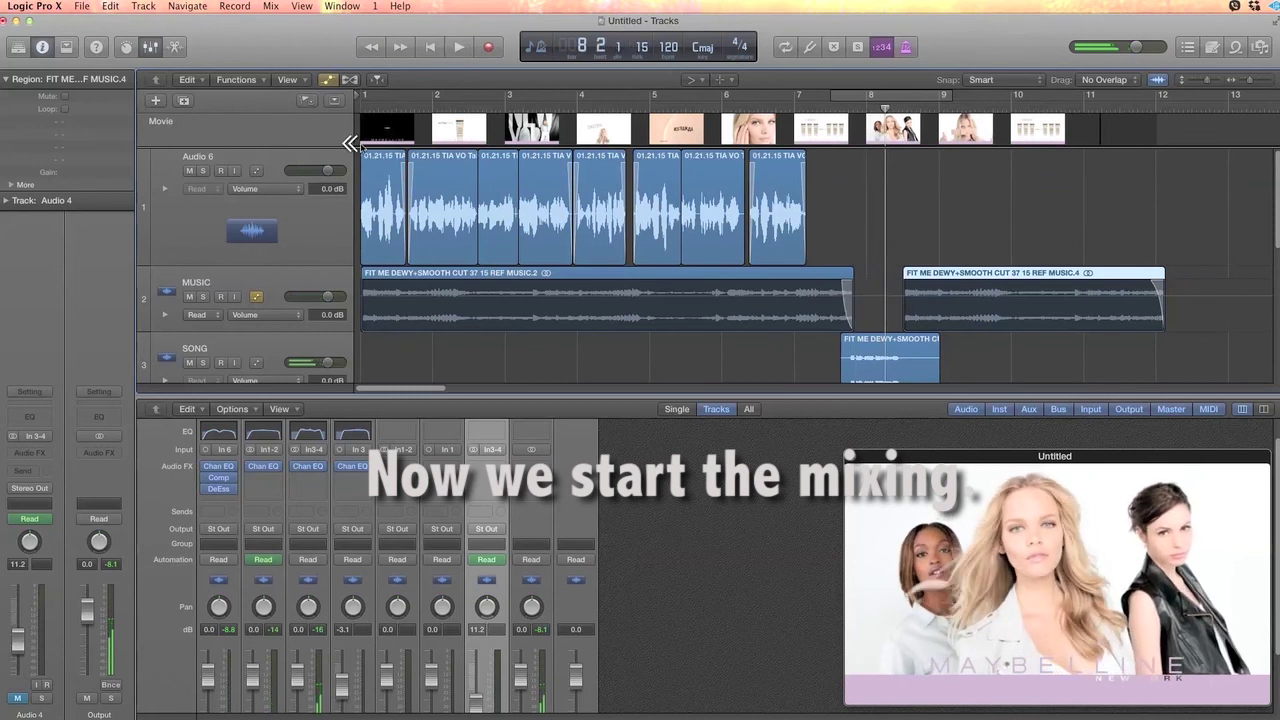
click(372, 109)
key(space)
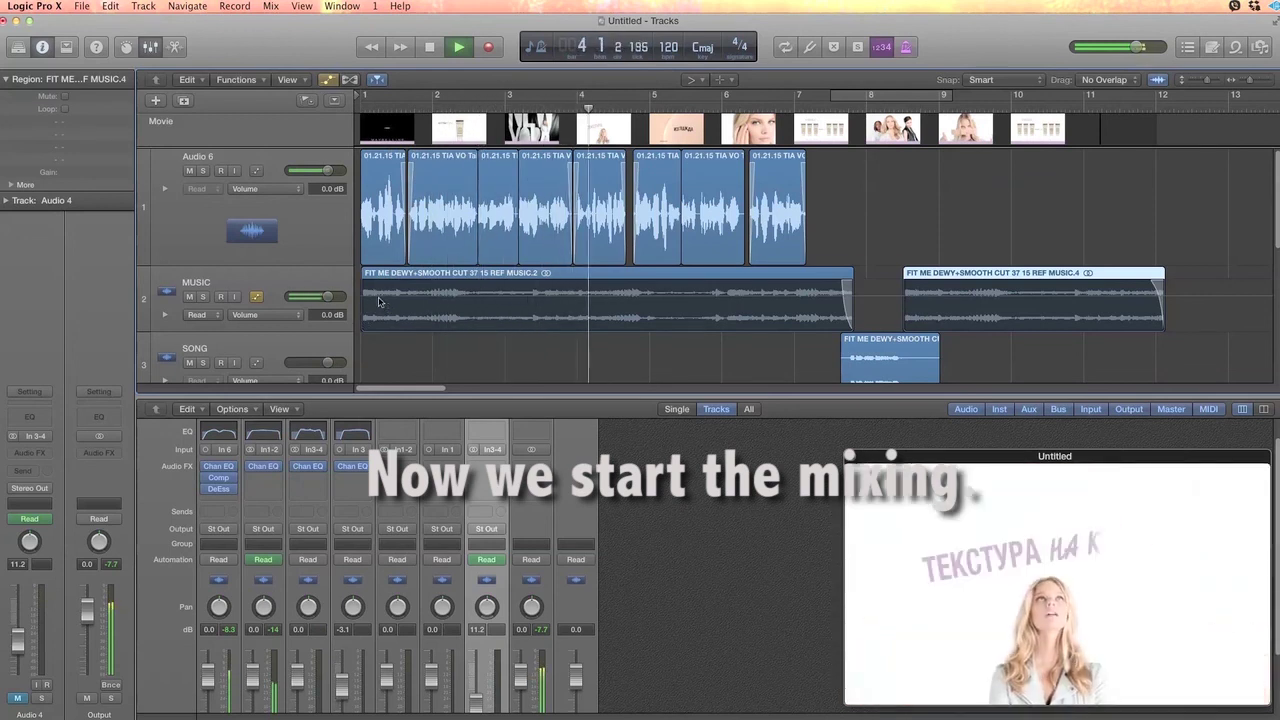
Increase the MUSIC track's height and play the opening of the mix from bar 1.
click(378, 302)
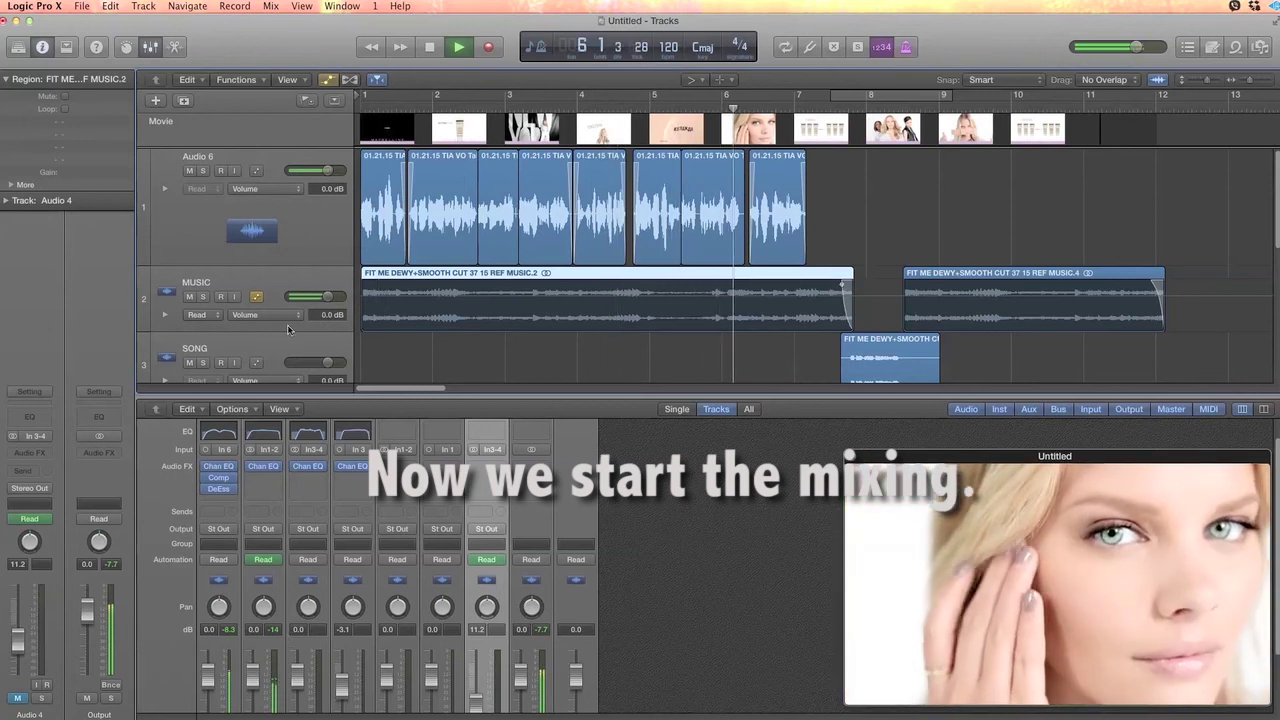
drag(288, 331, 288, 358)
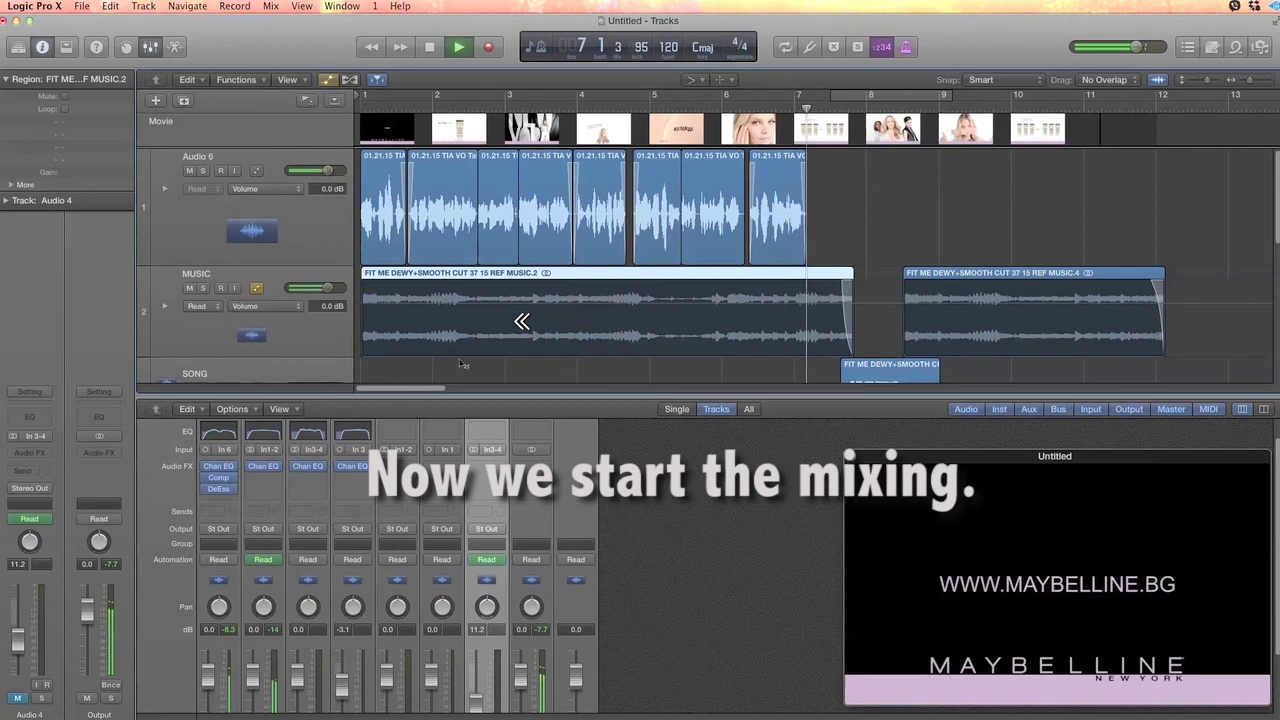
key(space)
key(Return)
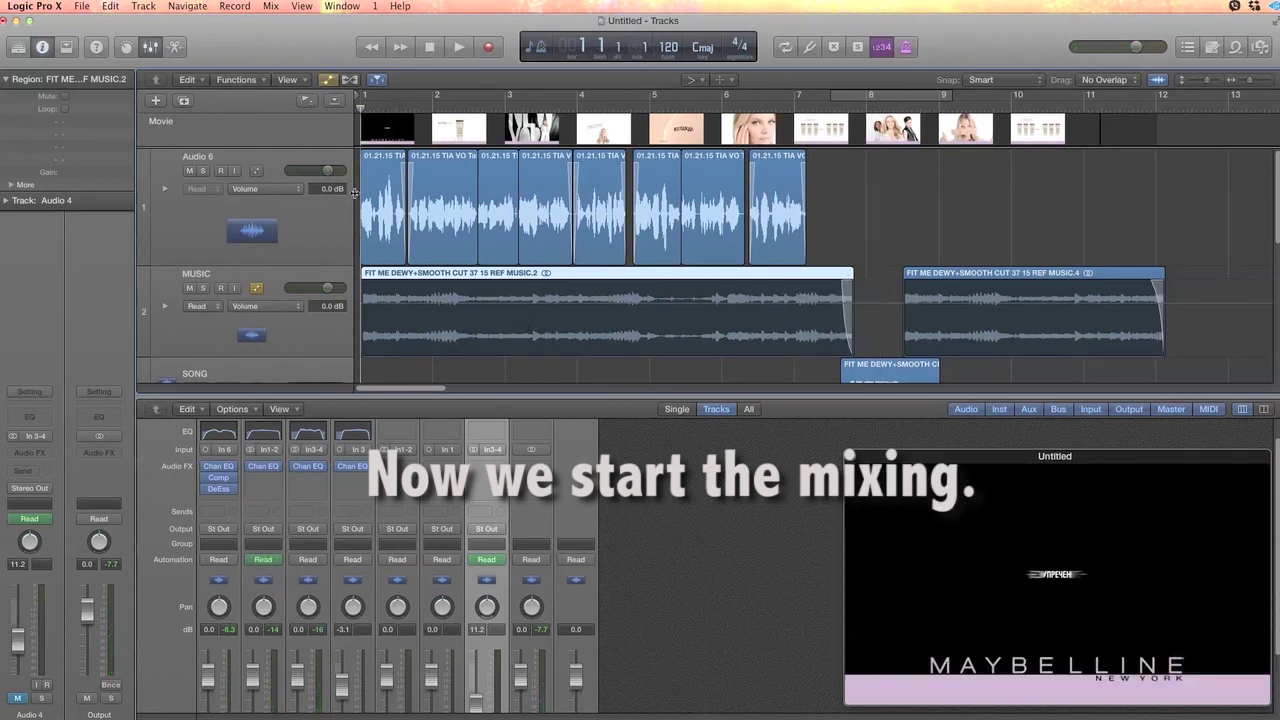
scroll(389, 247, right, 5)
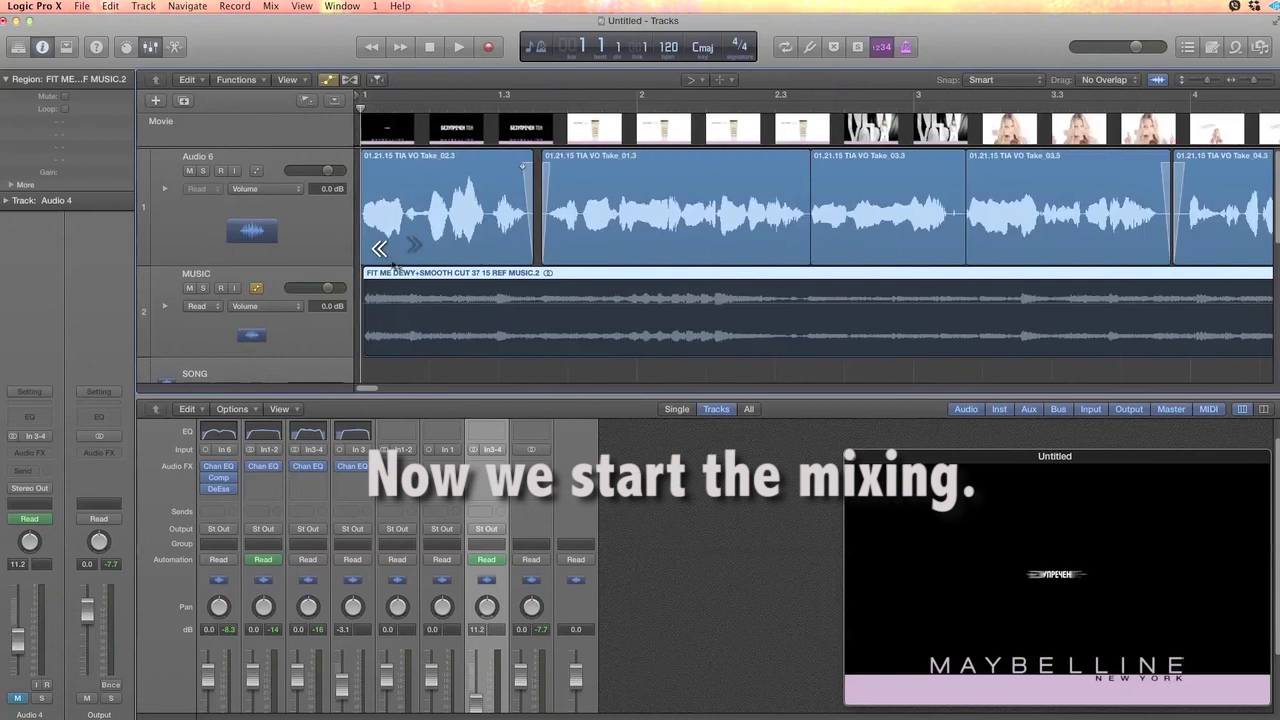
key(space)
key(space)
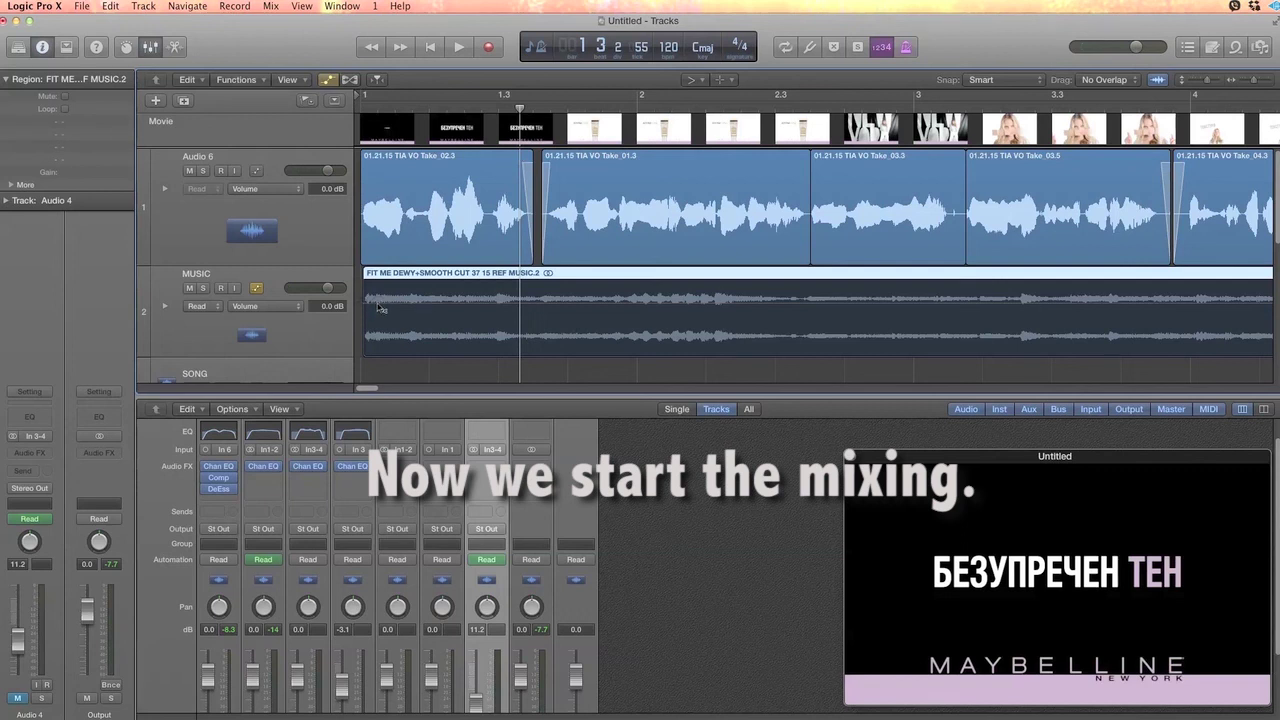
Lower the MUSIC volume automation to -4.6 dB from bar 1 with the Pointer tool and replay the opening.
click(705, 80)
click(720, 97)
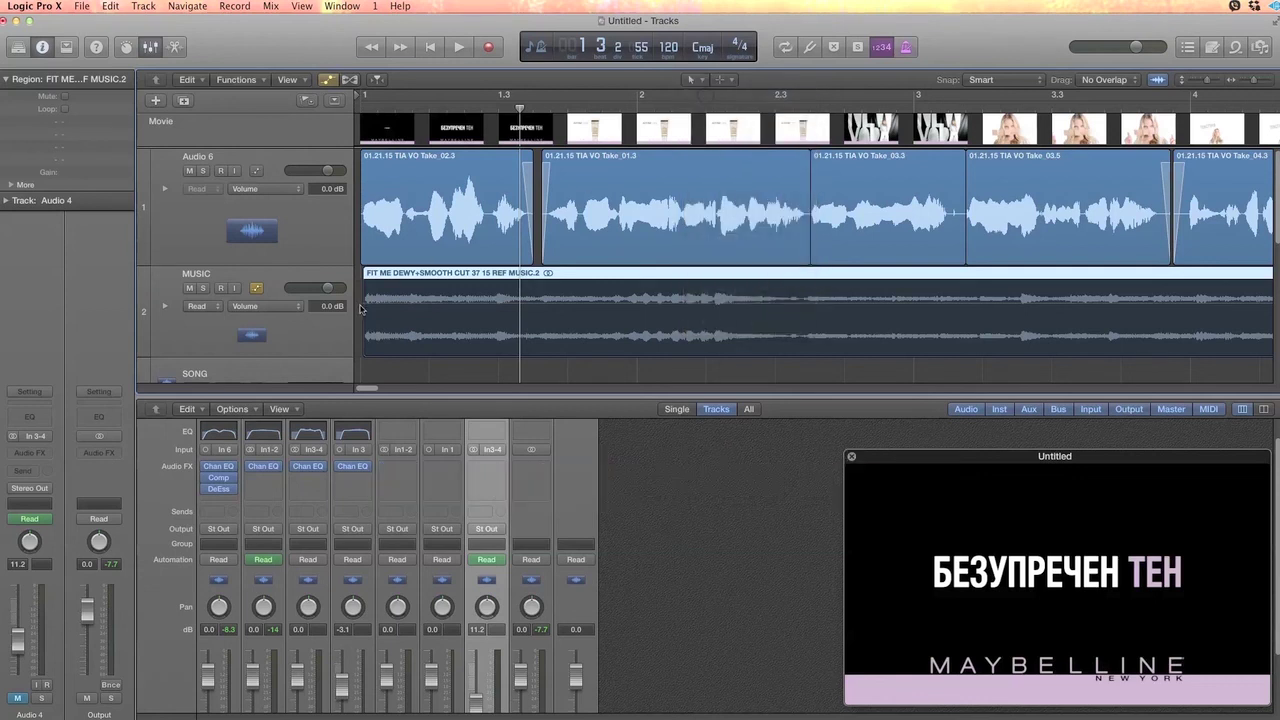
click(360, 308)
click(360, 300)
drag(361, 303, 361, 315)
key(space)
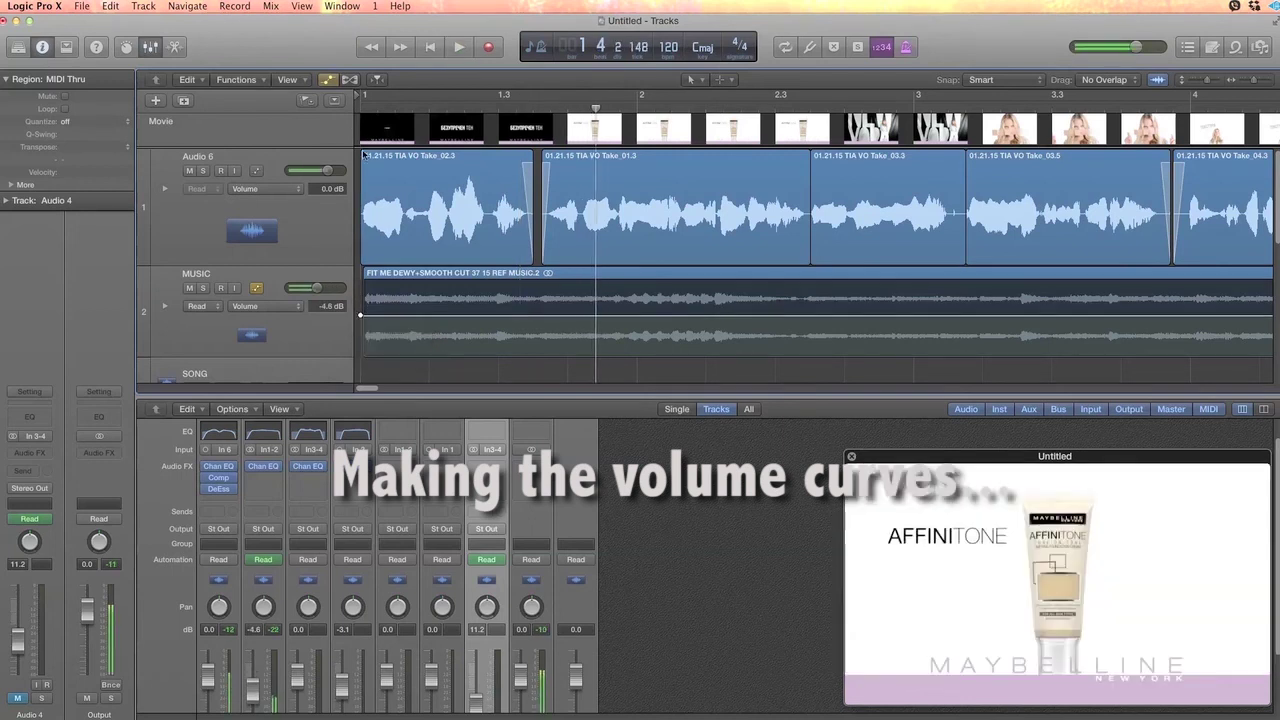
click(362, 112)
key(space)
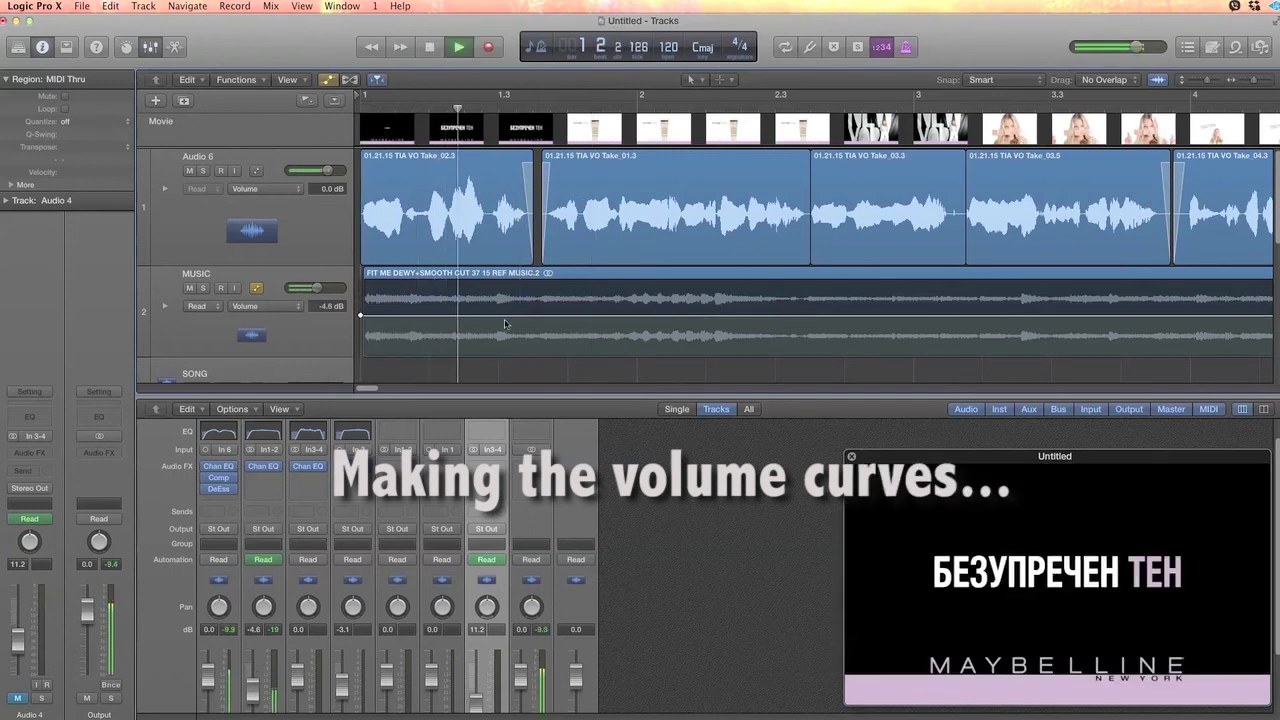
Add MUSIC volume points just before bar 2.3 that raise the level from -4.6 to -2.1 dB, and play from about bar 2.
key(space)
click(682, 318)
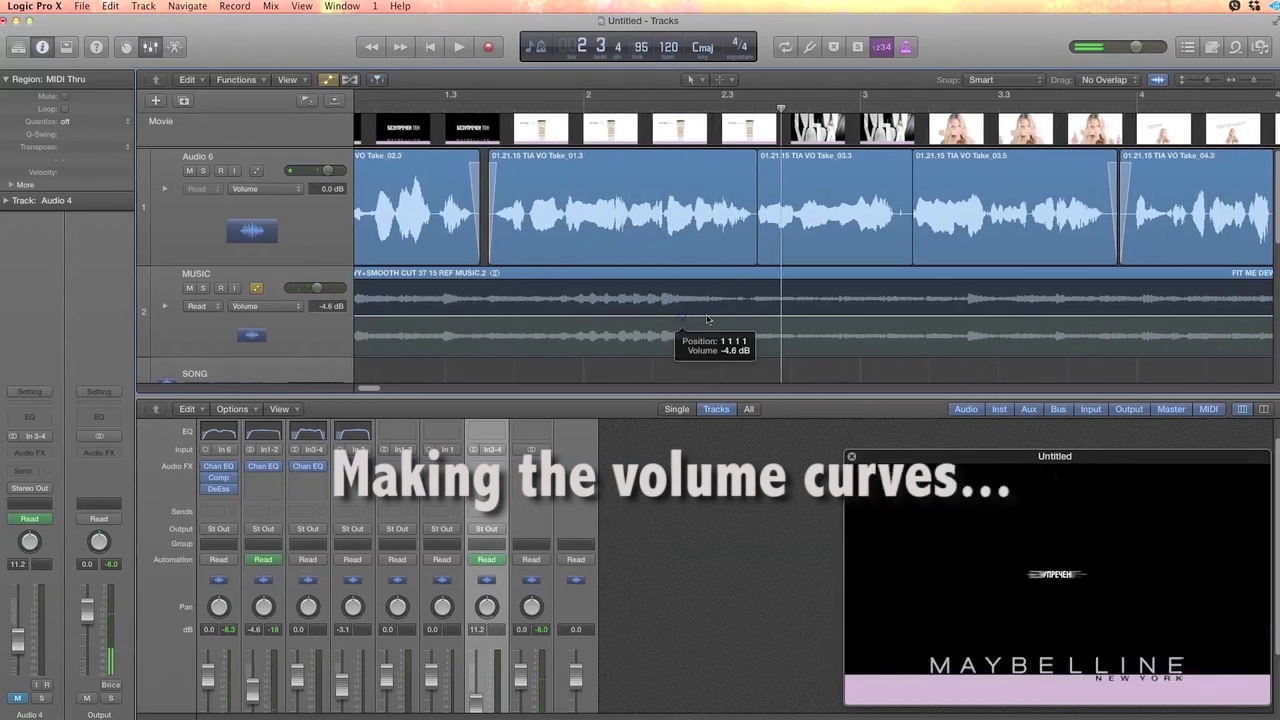
drag(715, 318, 713, 308)
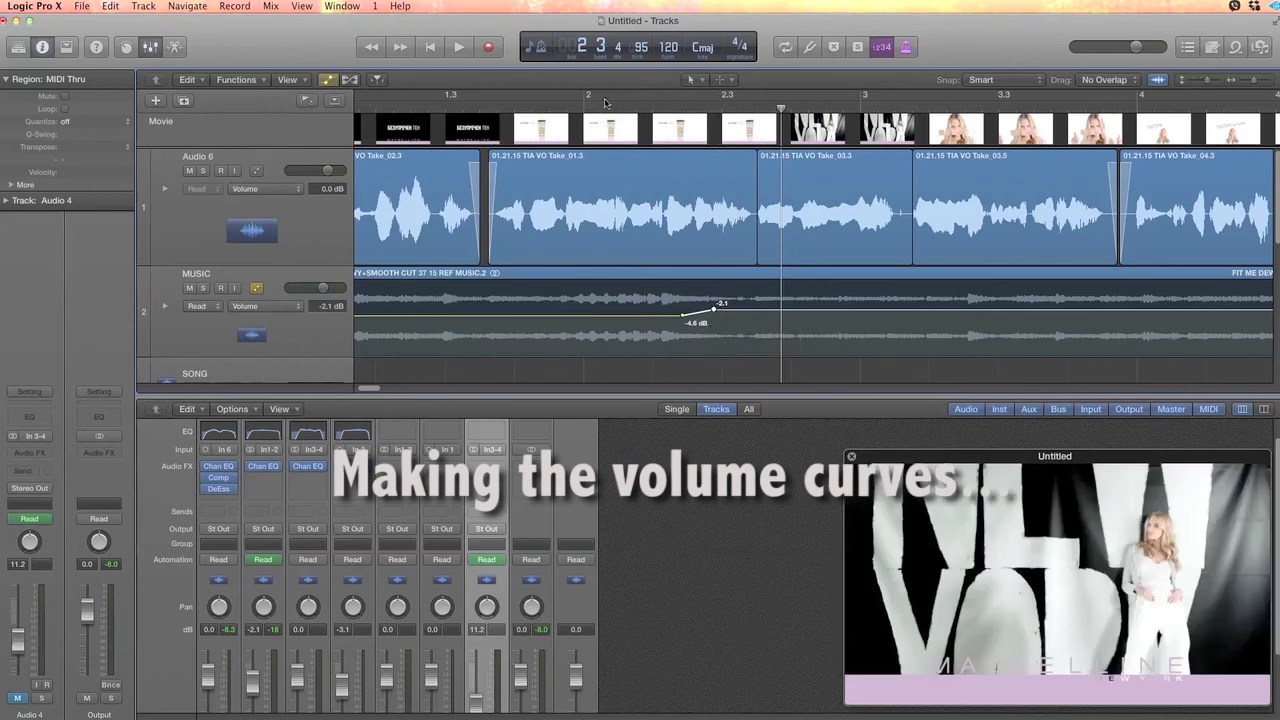
drag(618, 113, 628, 122)
key(space)
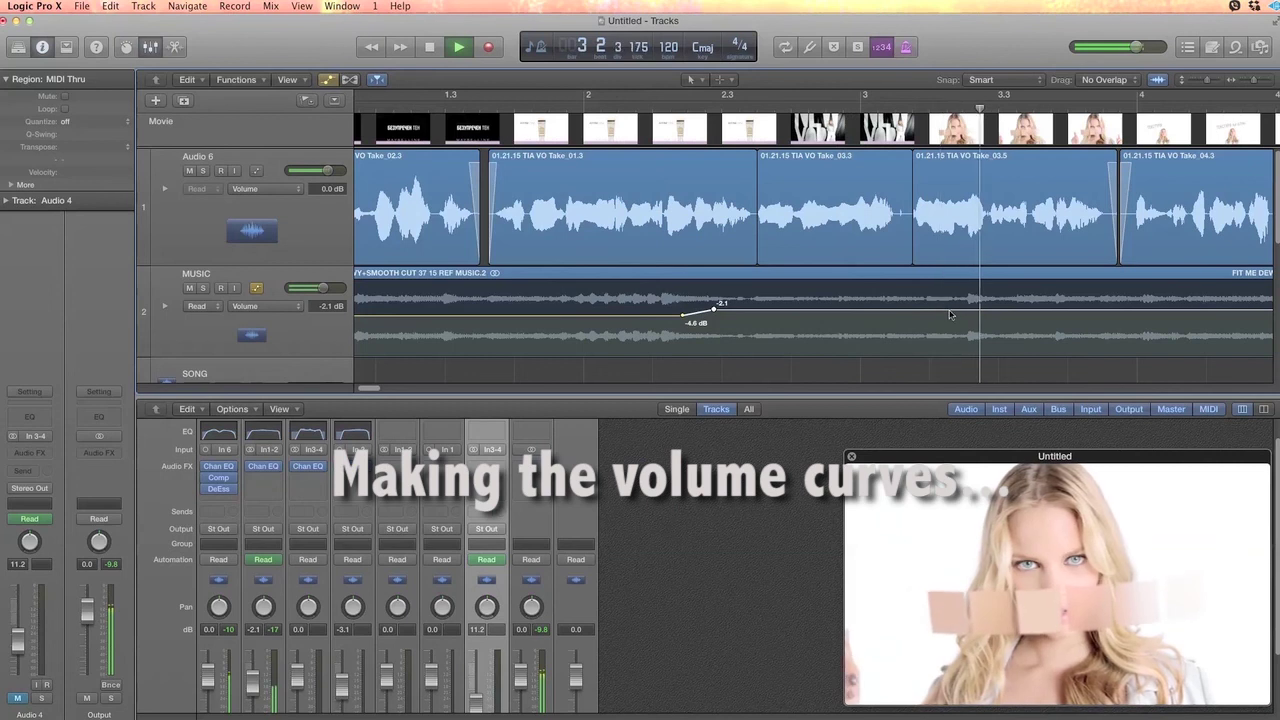
Add MUSIC volume points just before bar 3.3 that lower the level from -2.1 to -4.1 dB, and play the change.
key(space)
drag(973, 313, 973, 316)
click(914, 110)
key(space)
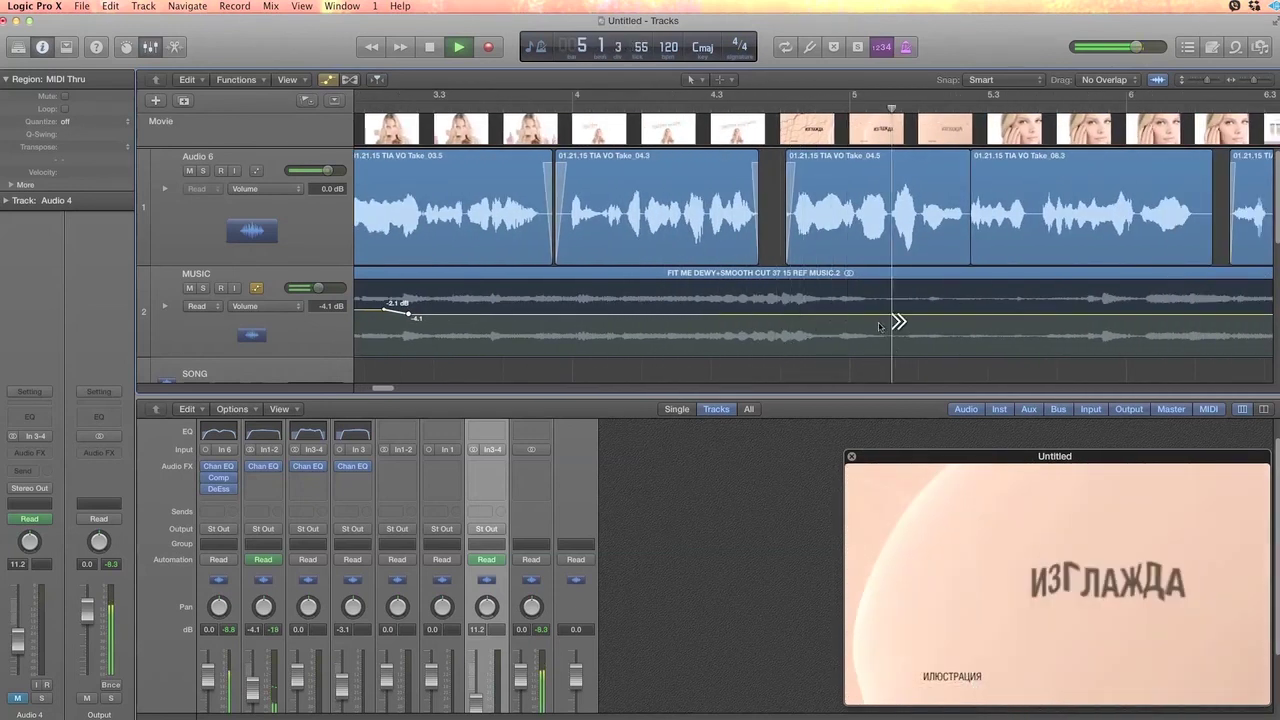
Raise the MUSIC volume to -2.4 dB between points just before bars 5 and 6, and replay from bar 4.3.
click(751, 314)
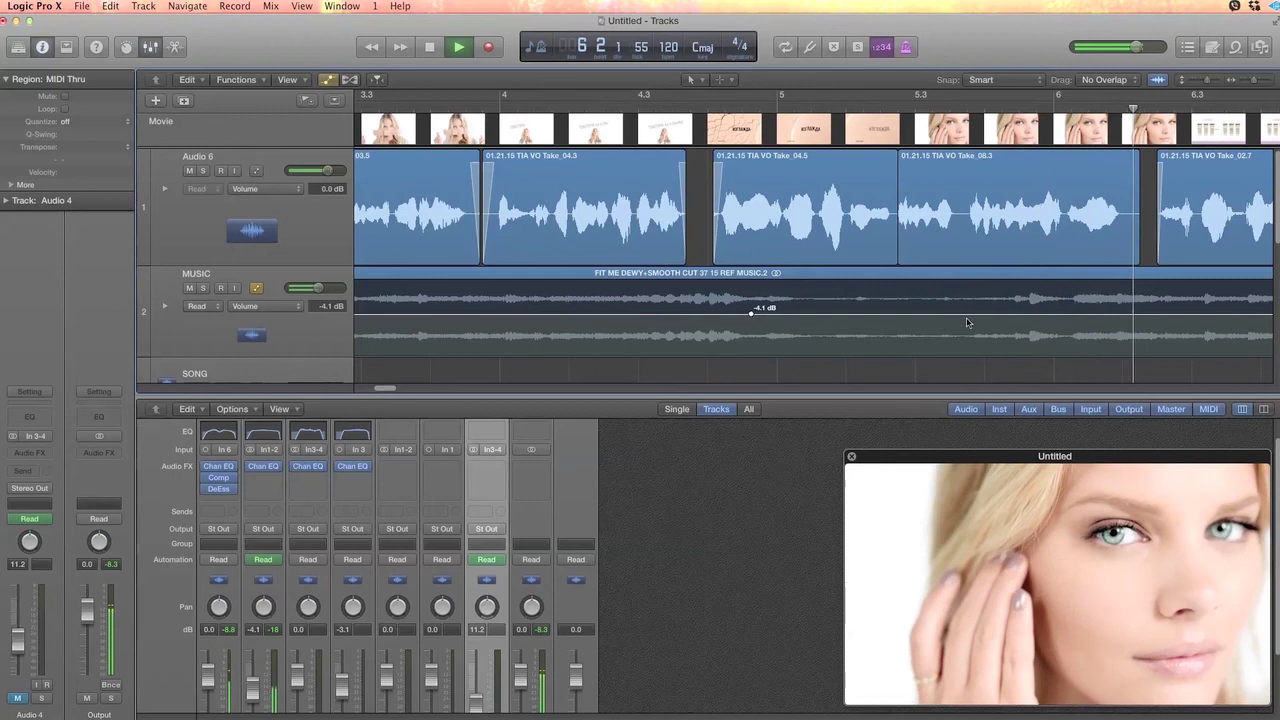
key(space)
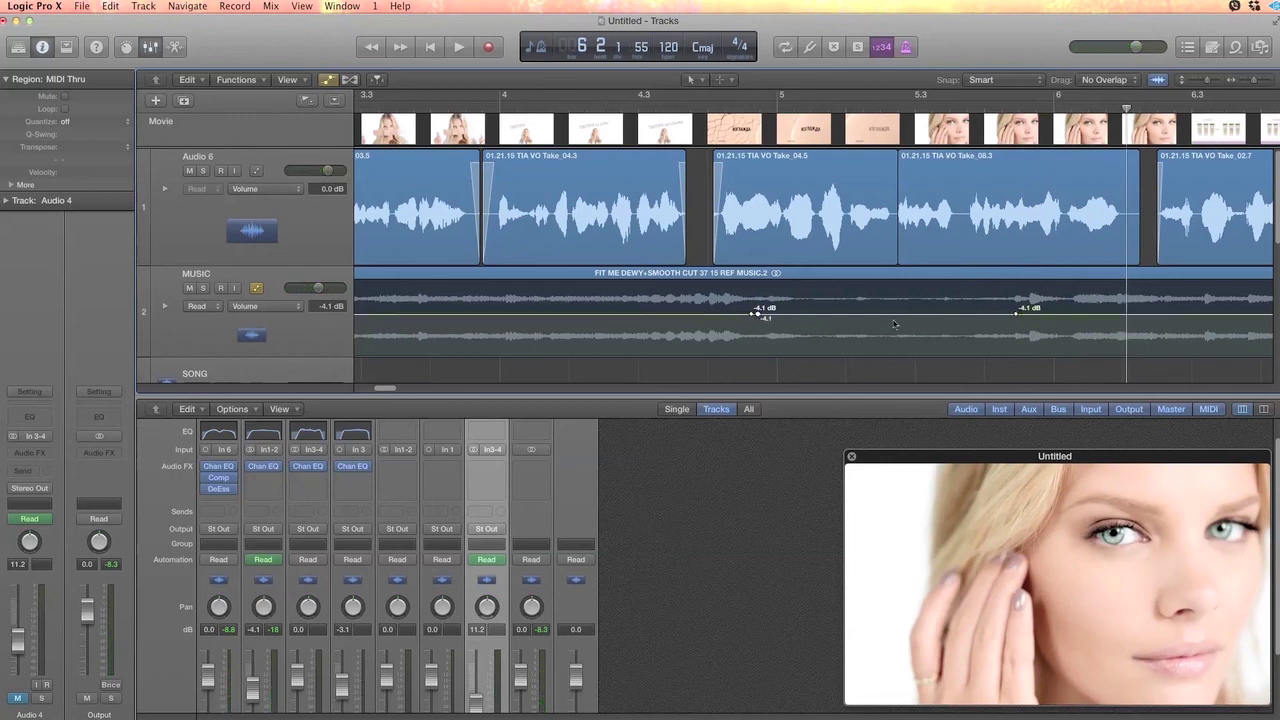
drag(942, 317, 943, 311)
click(697, 100)
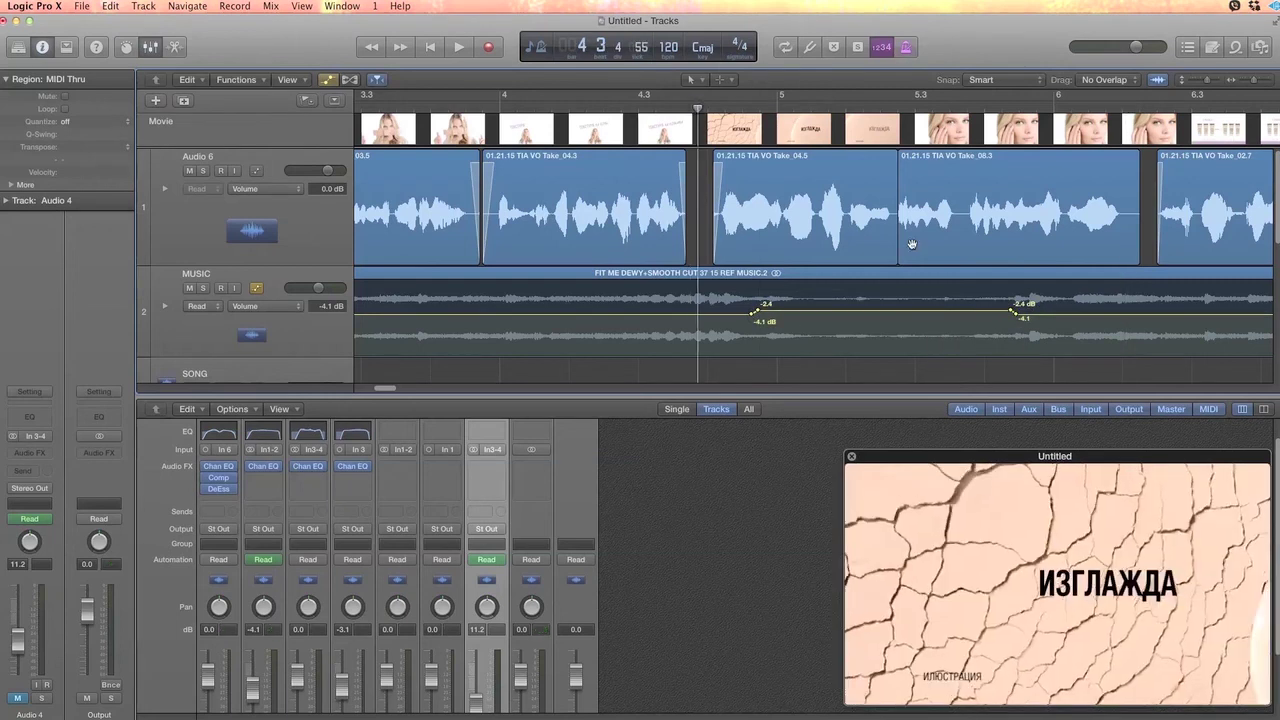
key(space)
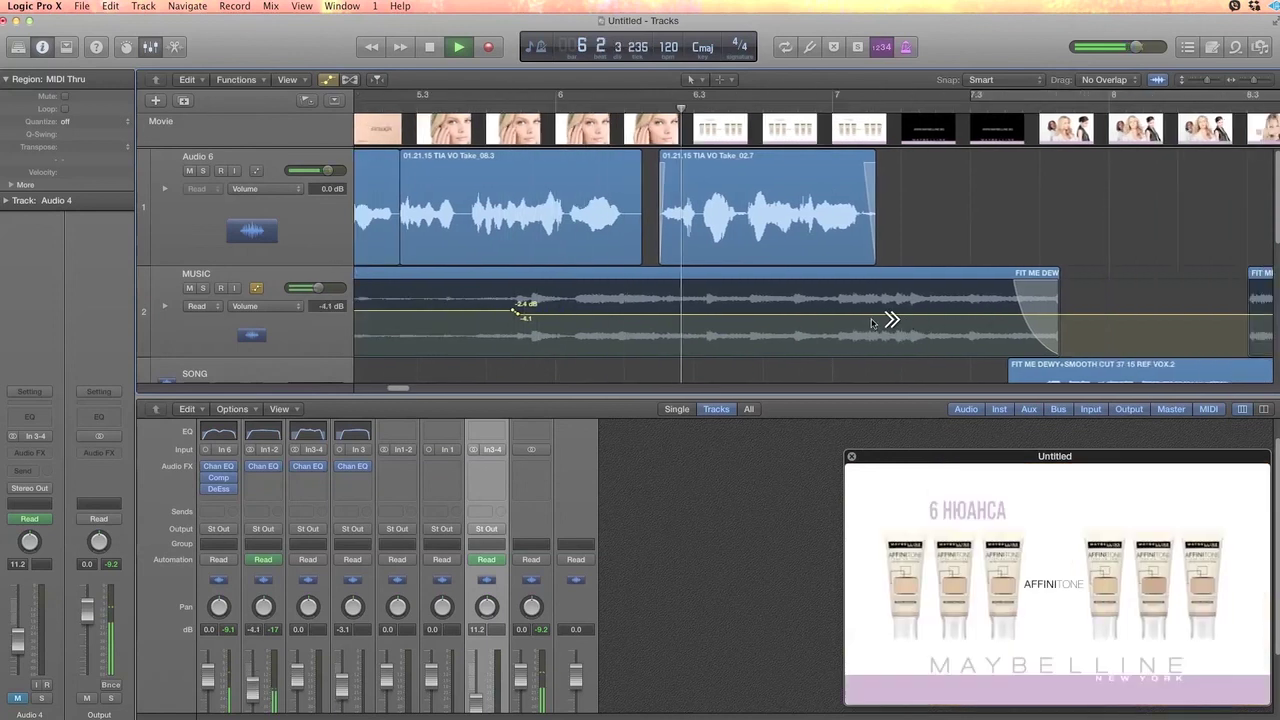
Ramp the MUSIC volume from -4.1 to +0.4 dB where the voice-over ends just after bar 7, and play on.
key(space)
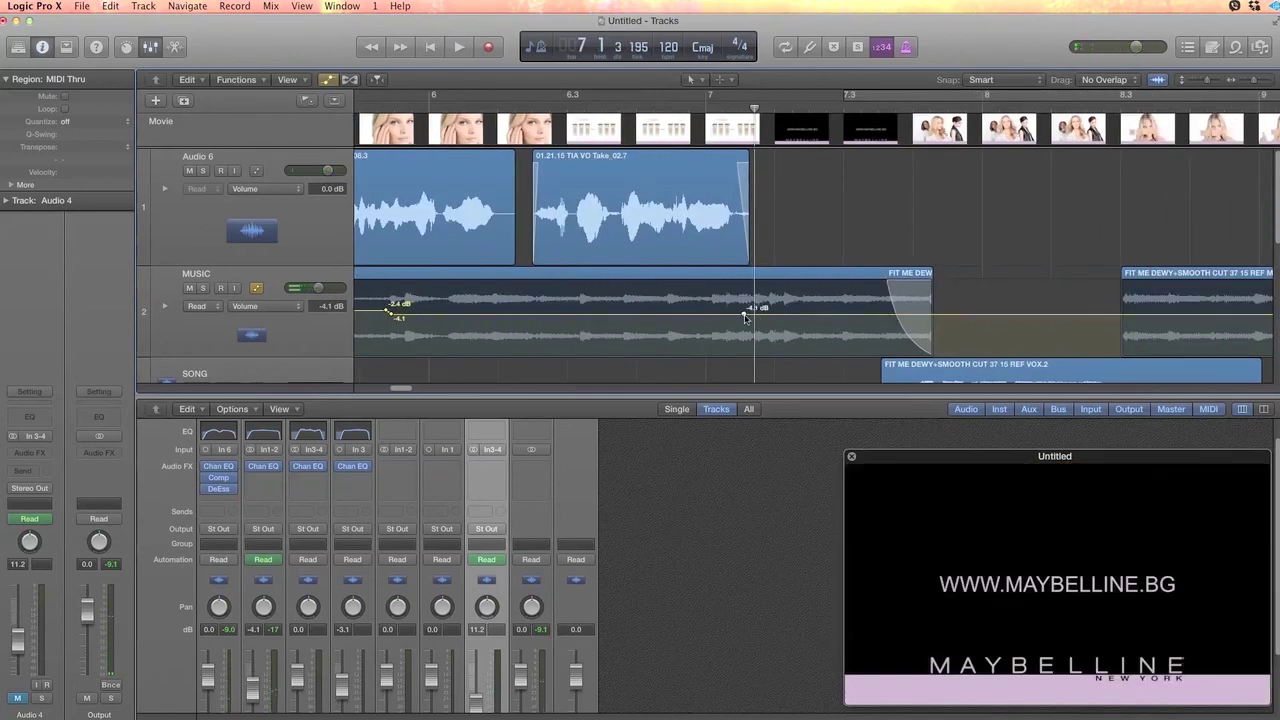
drag(754, 311, 771, 300)
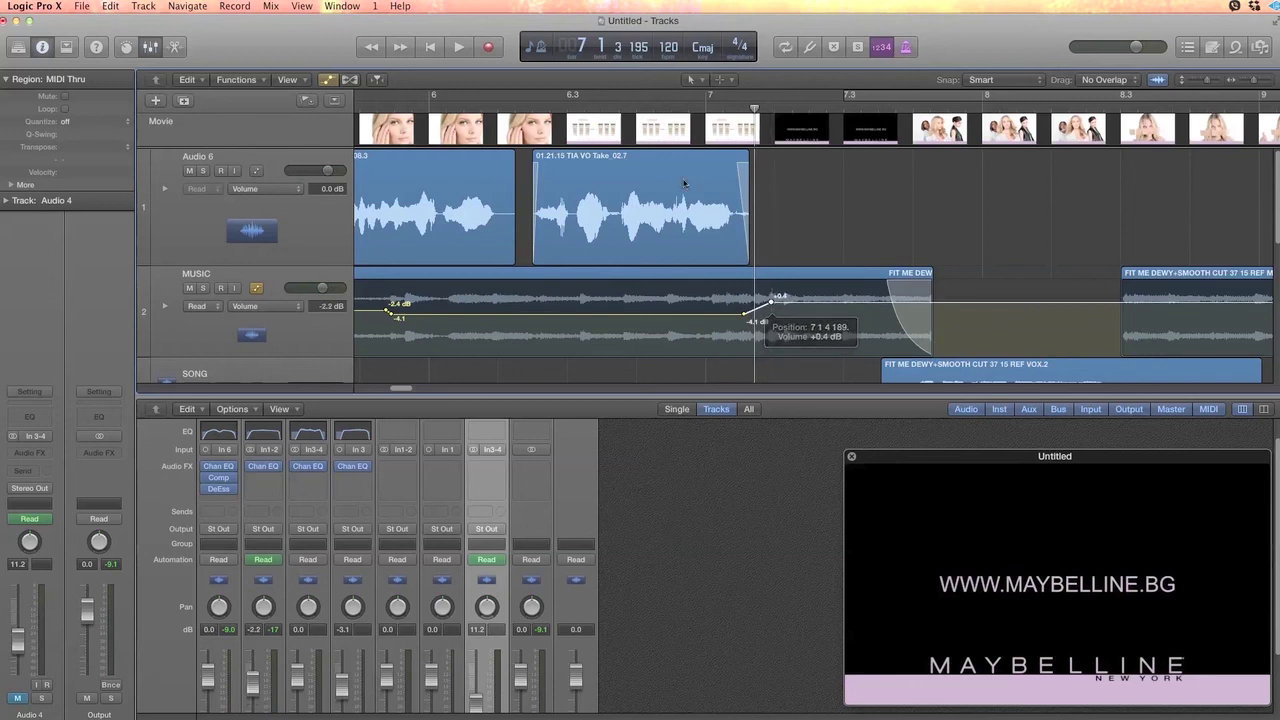
key(space)
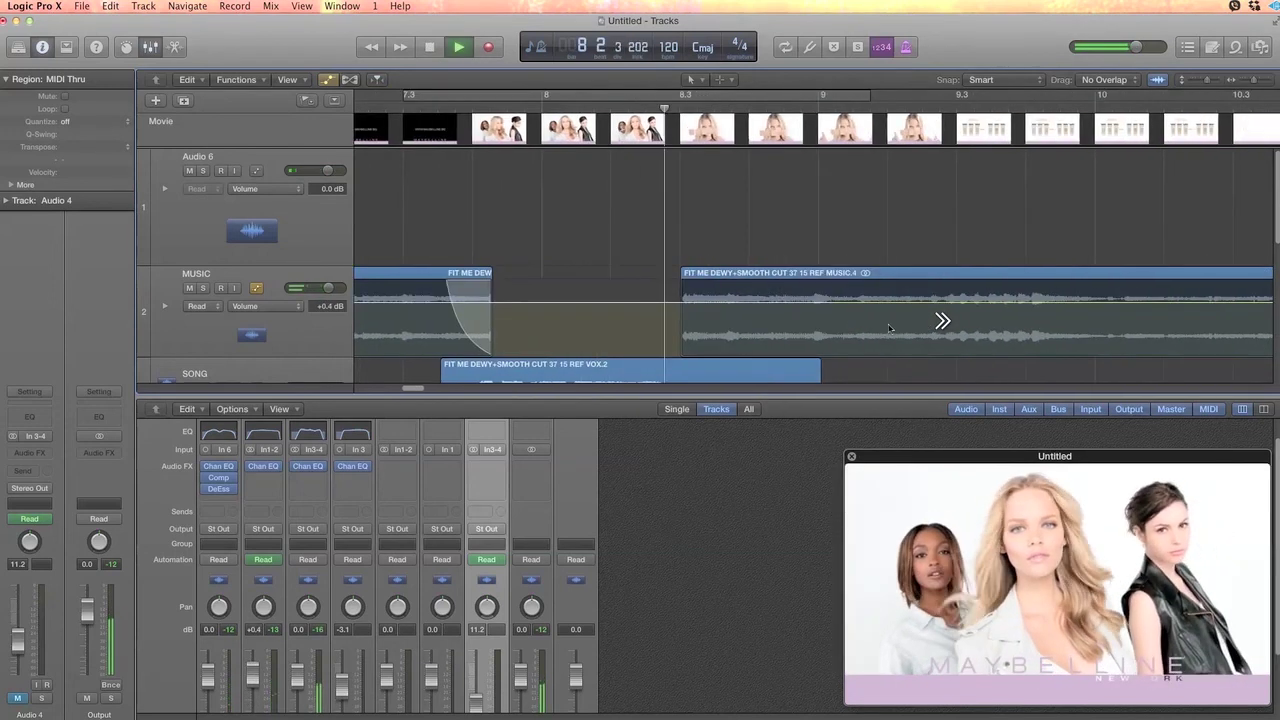
Ramp the MUSIC volume from +0.4 down to -5.1 dB just after bar 9 and play the transition.
key(space)
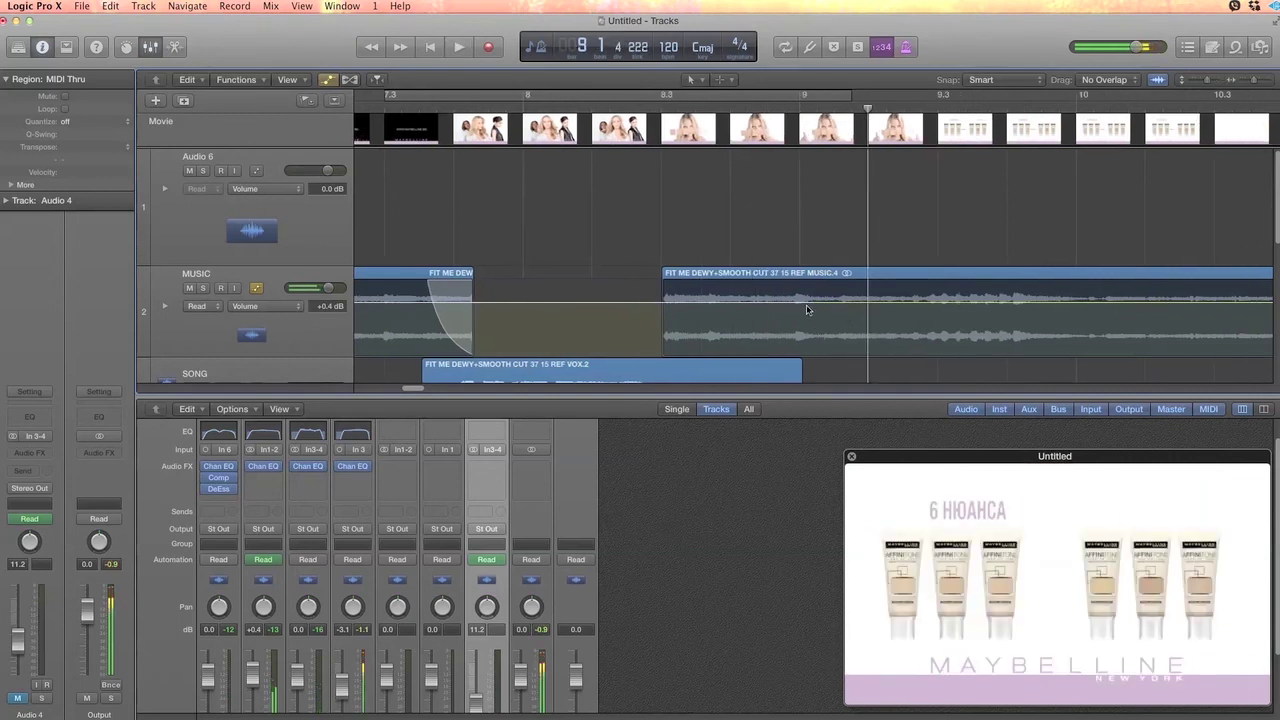
drag(828, 302, 851, 314)
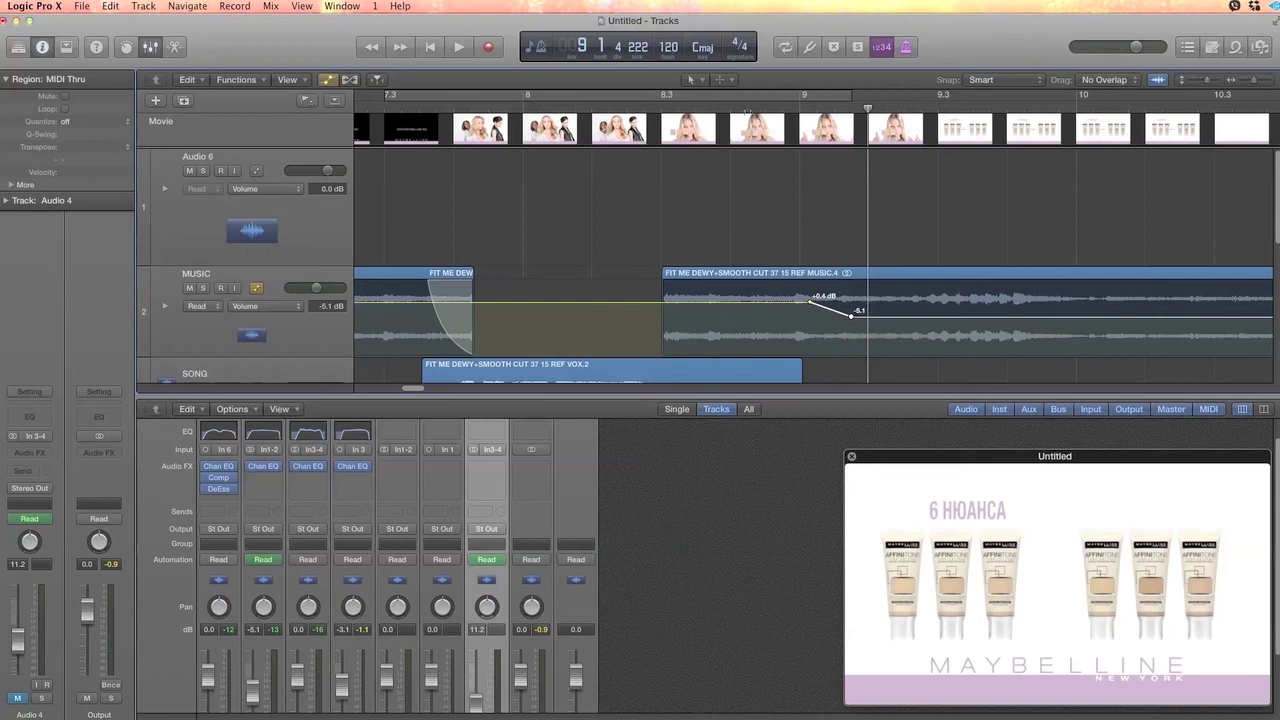
key(space)
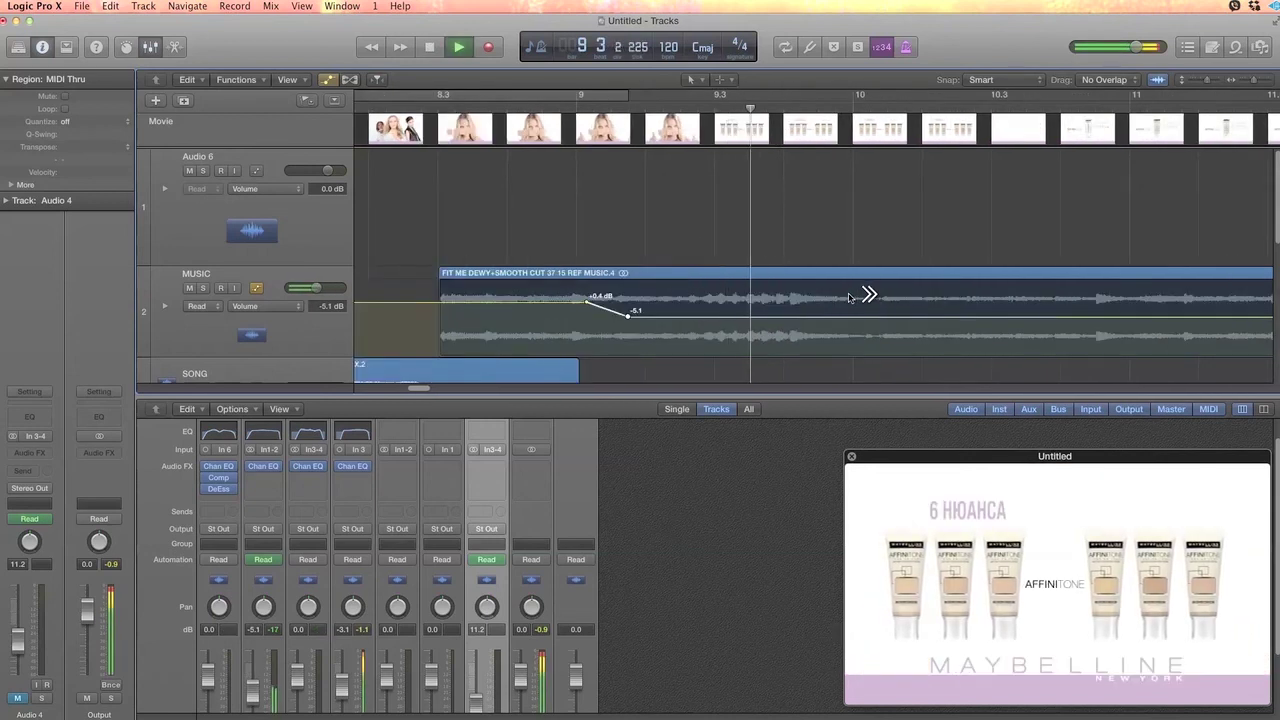
Ramp the MUSIC volume from -5.1 up to -2.6 dB just before bar 10 and replay from about bar 9.3.
key(space)
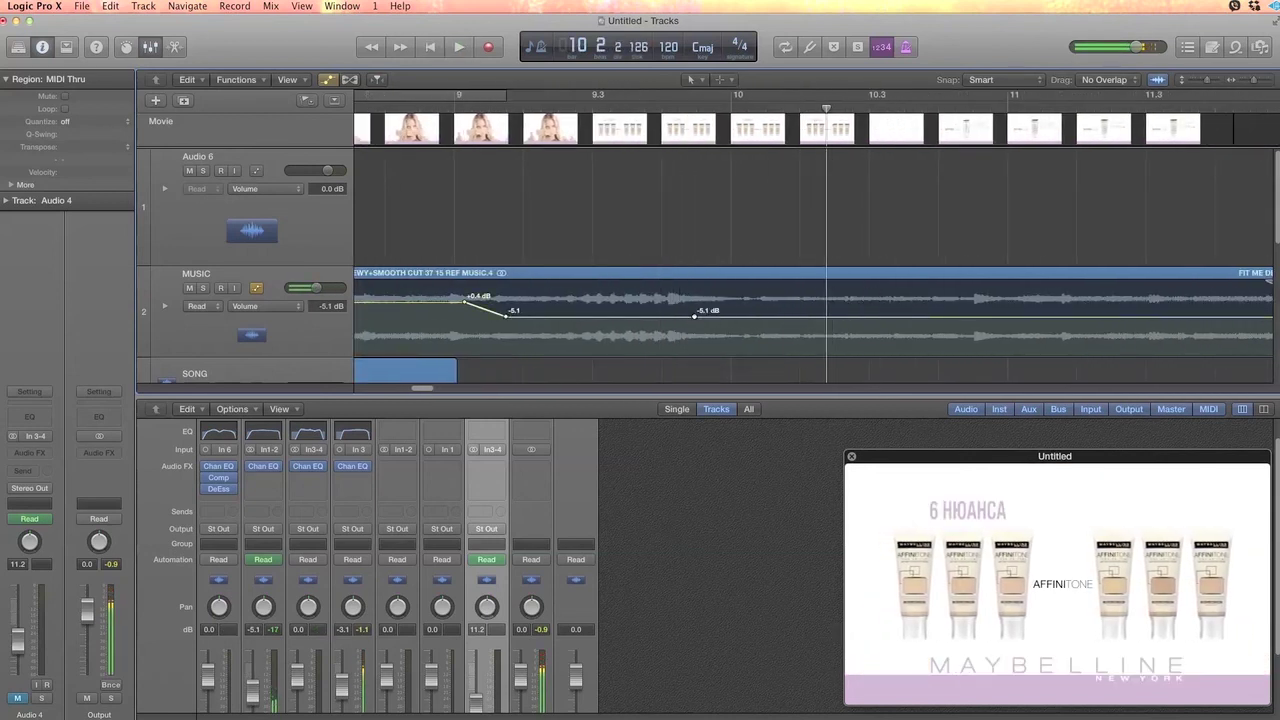
click(705, 316)
drag(712, 316, 712, 311)
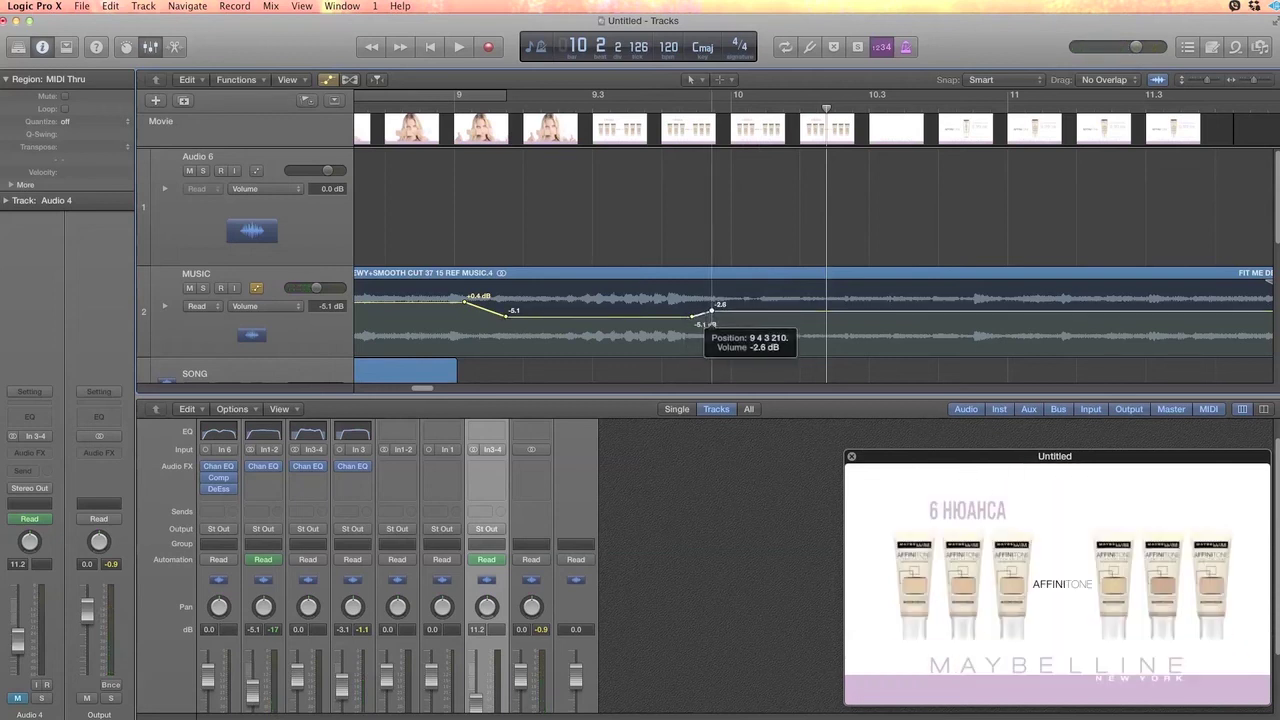
click(627, 106)
key(space)
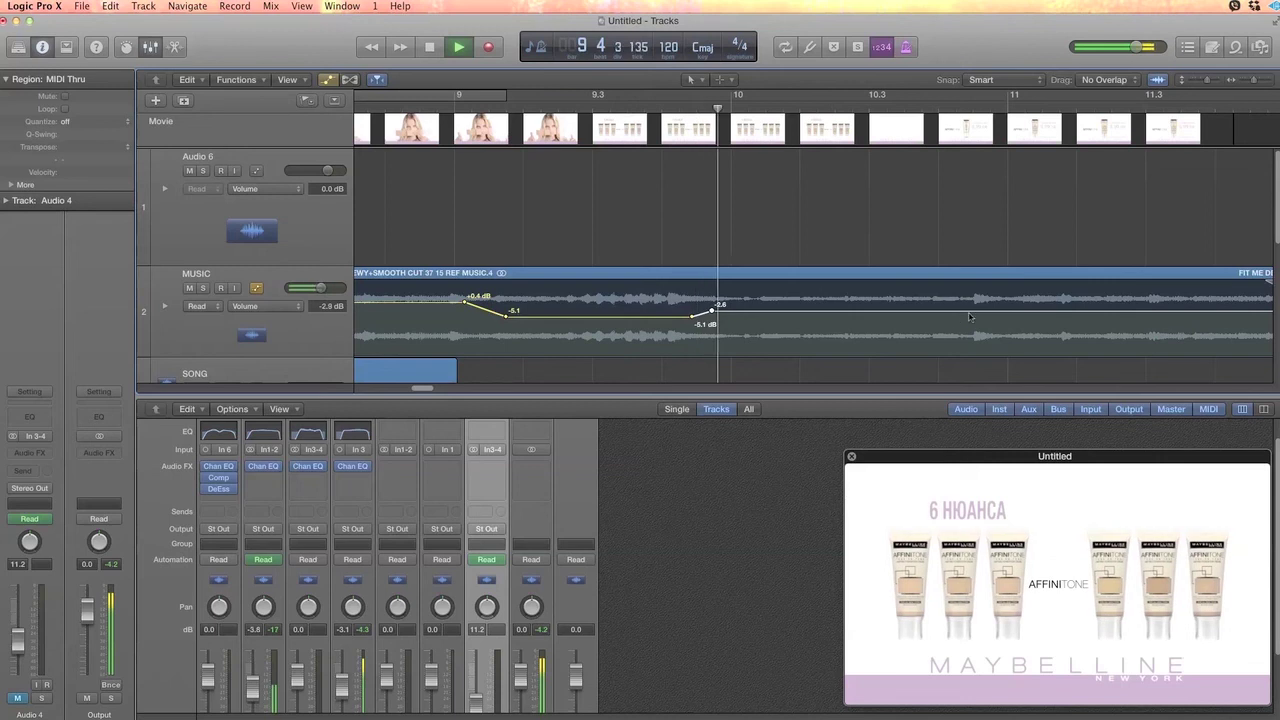
Ramp the MUSIC volume from -2.6 down to -4.4 dB just before bar 11 and play through to the end.
click(952, 311)
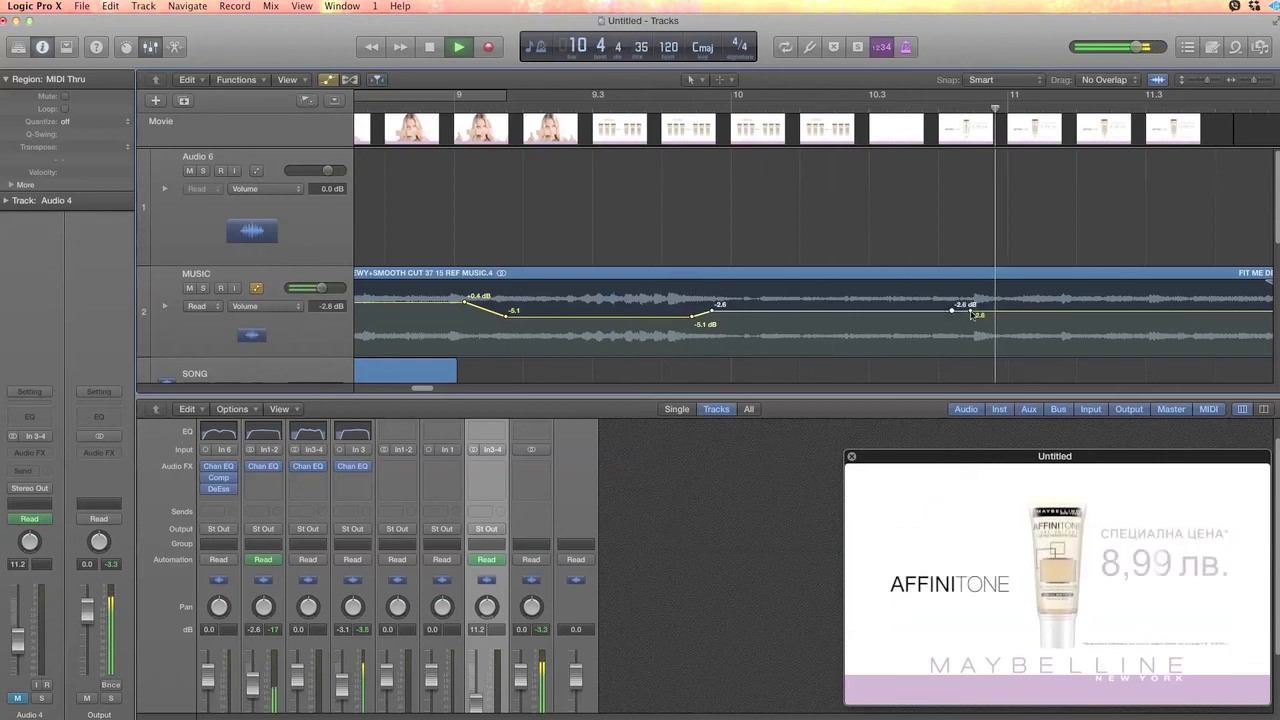
drag(970, 311, 975, 314)
key(space)
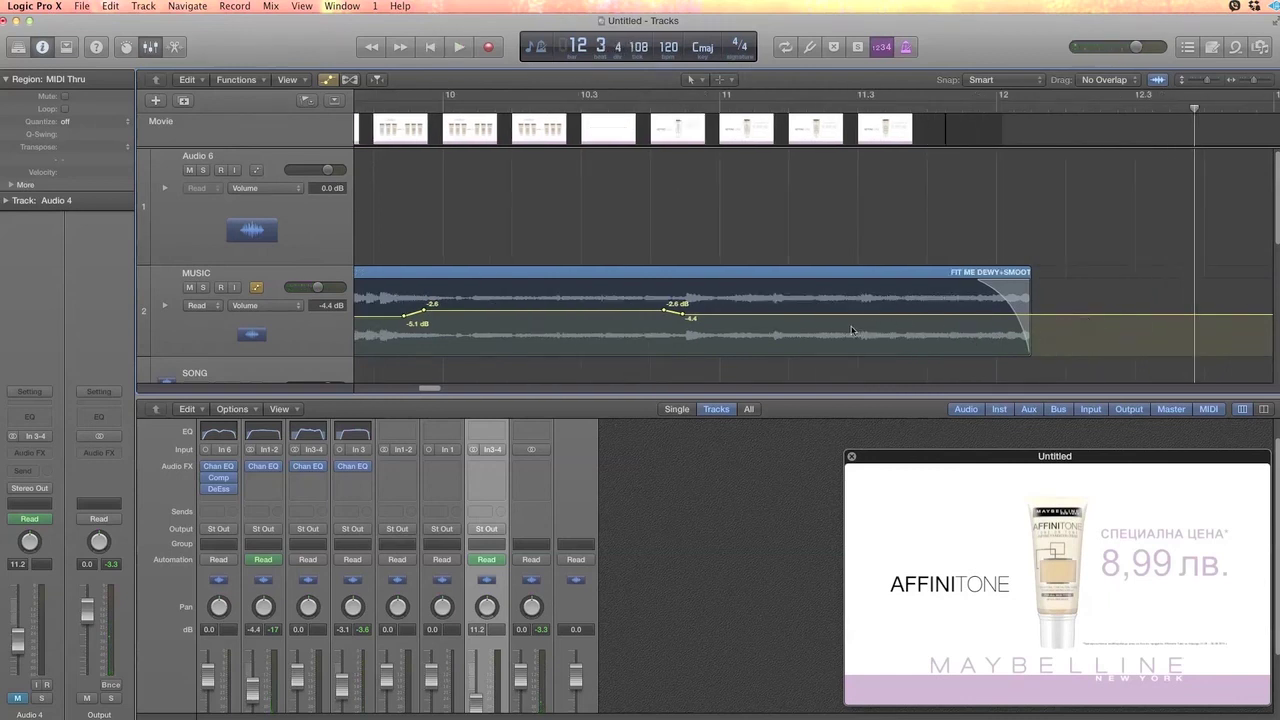
Enable volume automation on the voice-over track Audio 6 and play the mix from bar 1 to bar 3.
scroll(840, 332, left, 8)
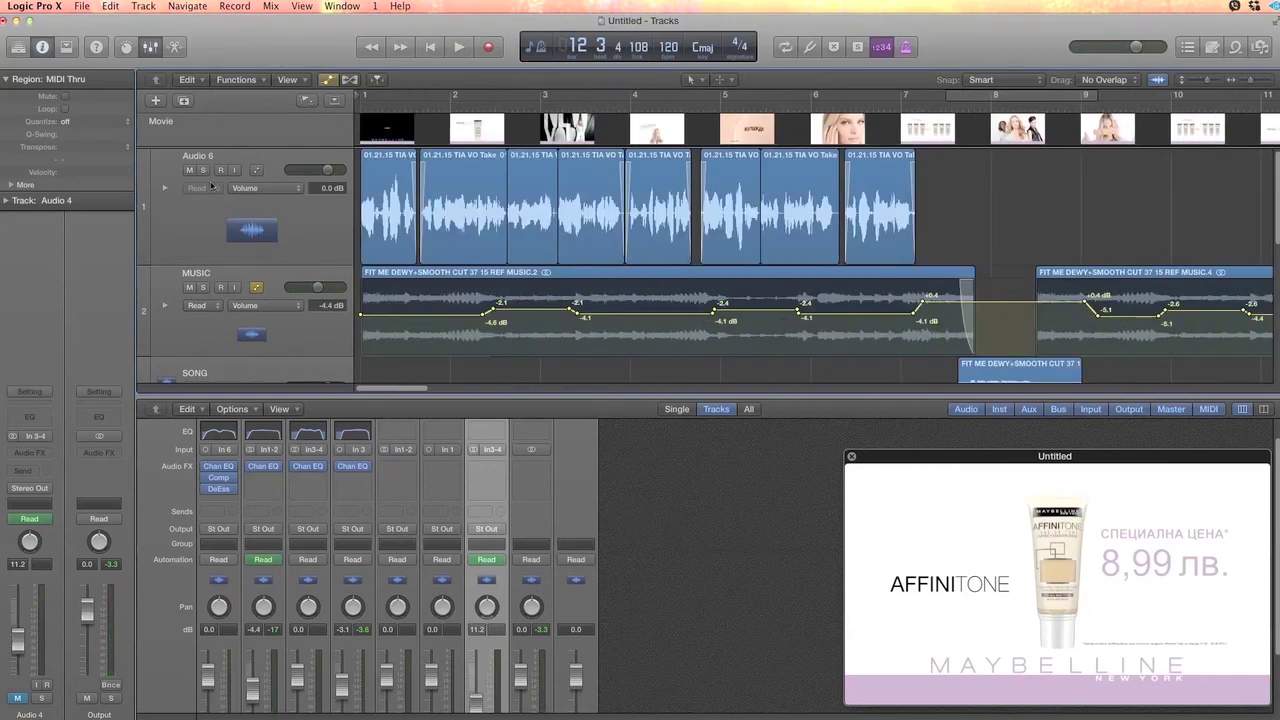
click(257, 170)
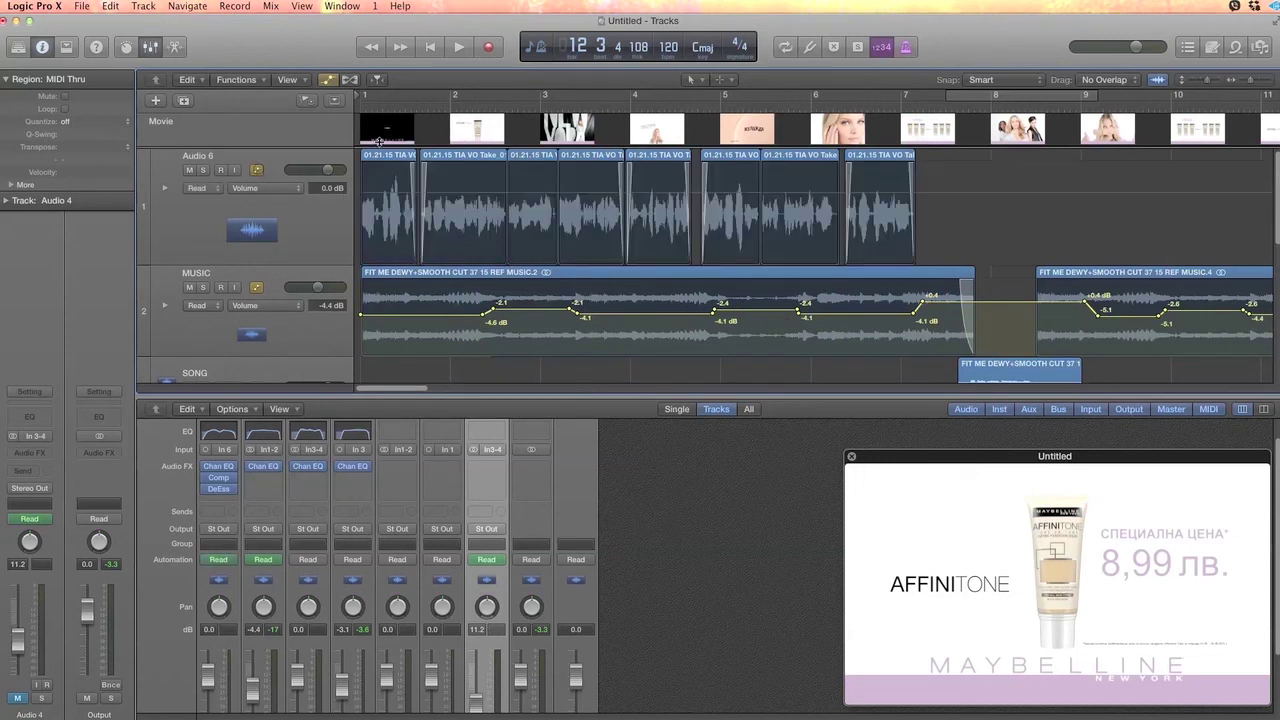
click(363, 107)
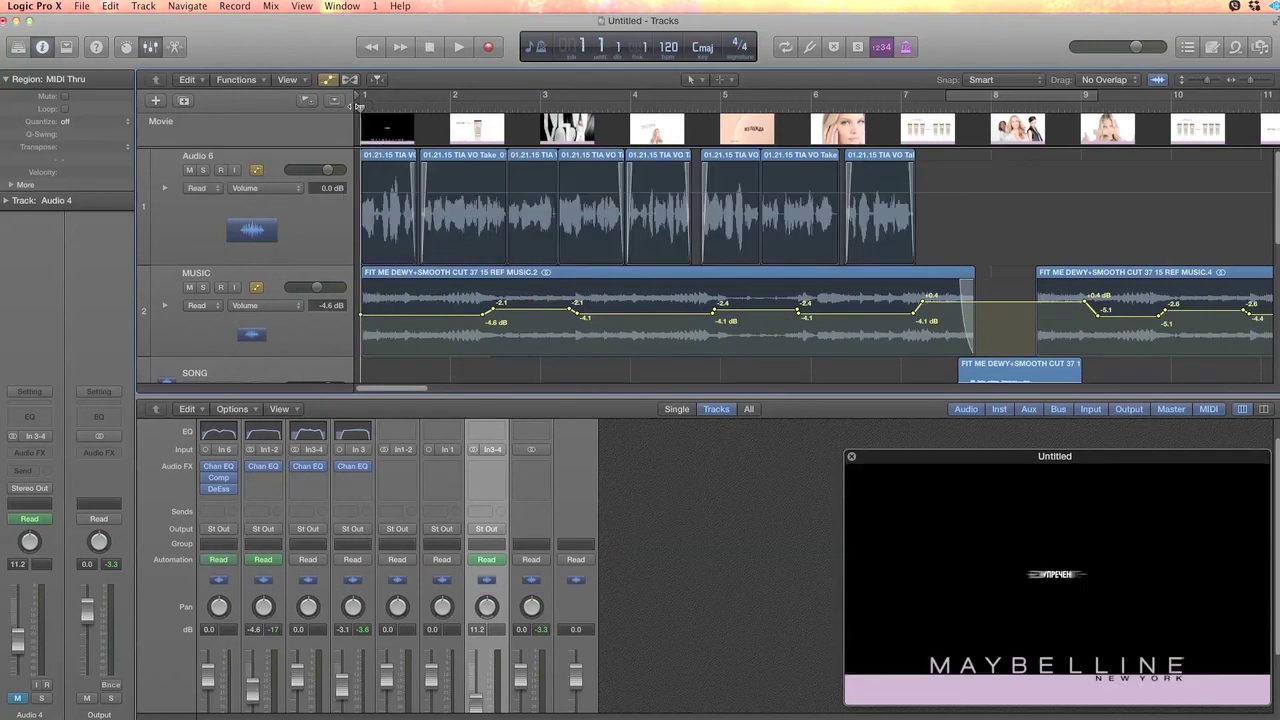
scroll(410, 171, right, 8)
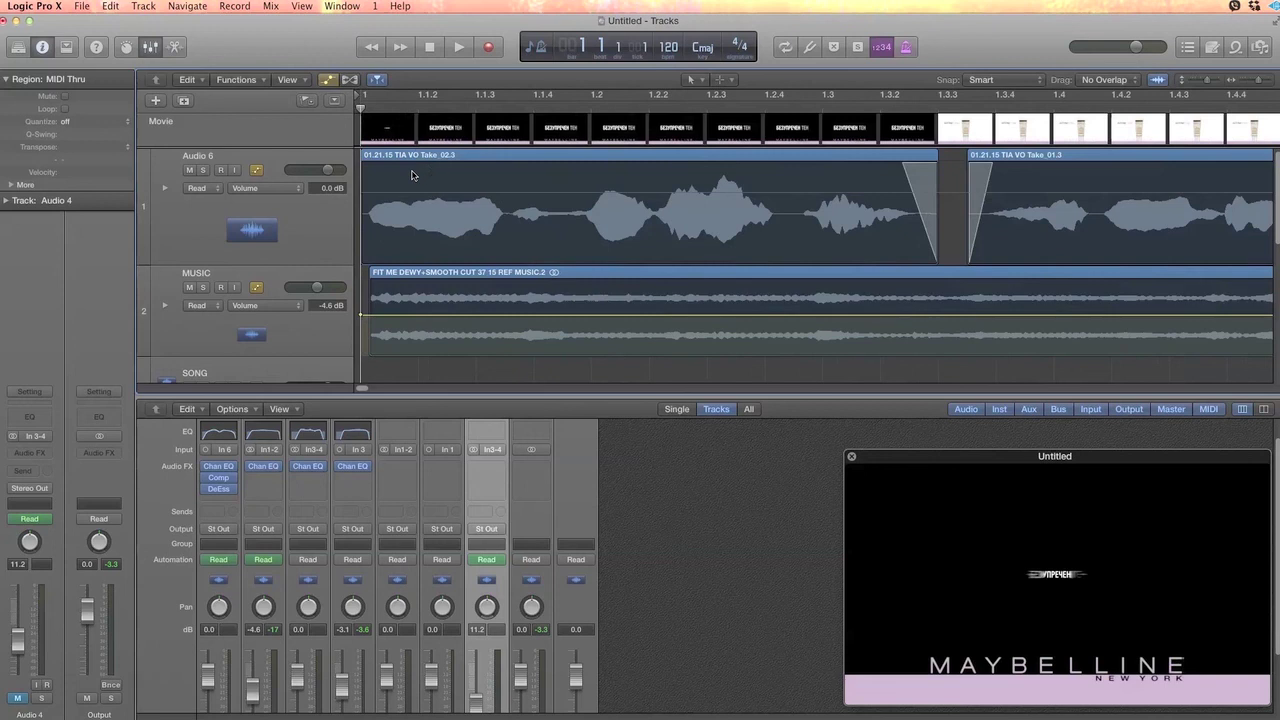
key(space)
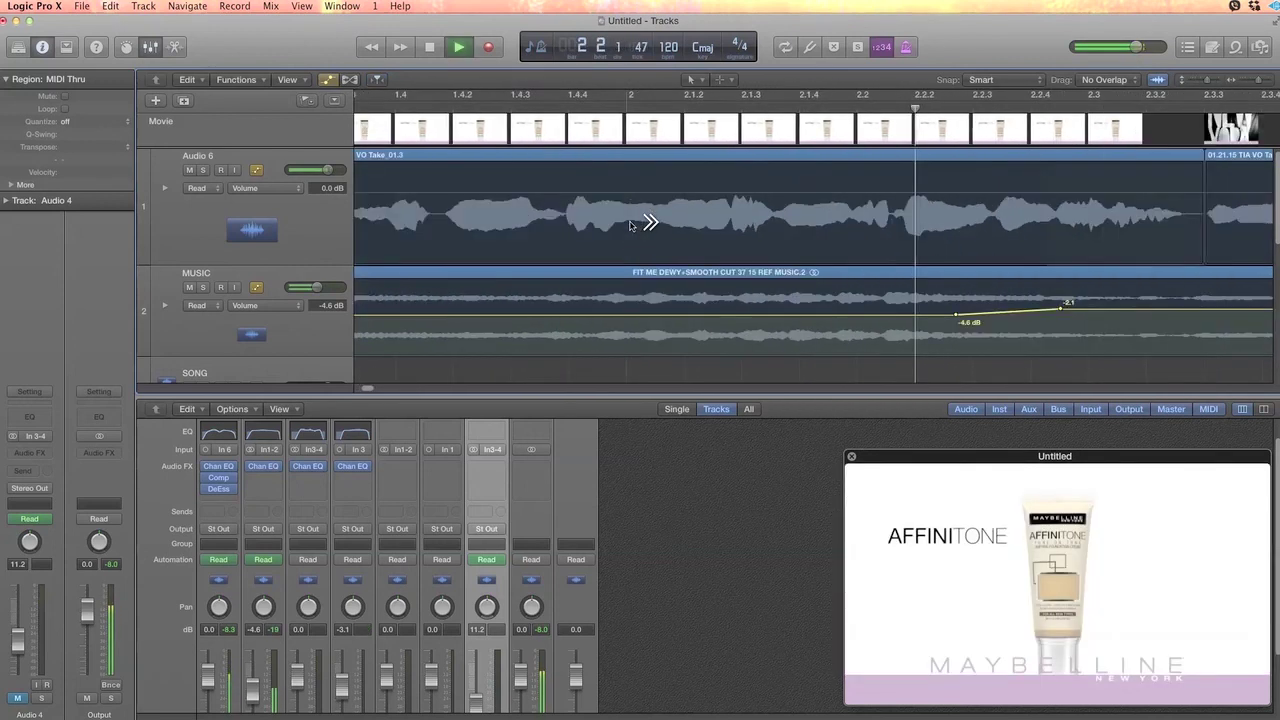
key(space)
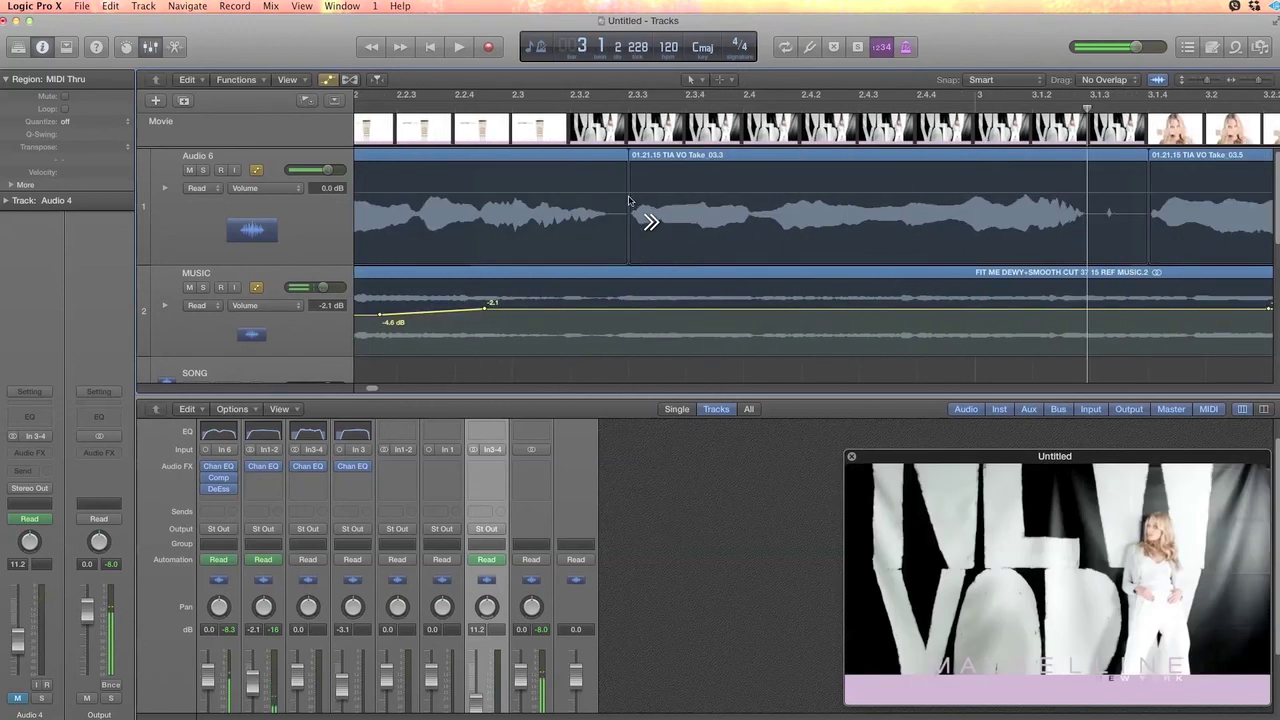
Raise the Audio 6 volume to +0.6 dB from the start of Take_03.3 to about 2.4, and replay from 2.3.
click(632, 193)
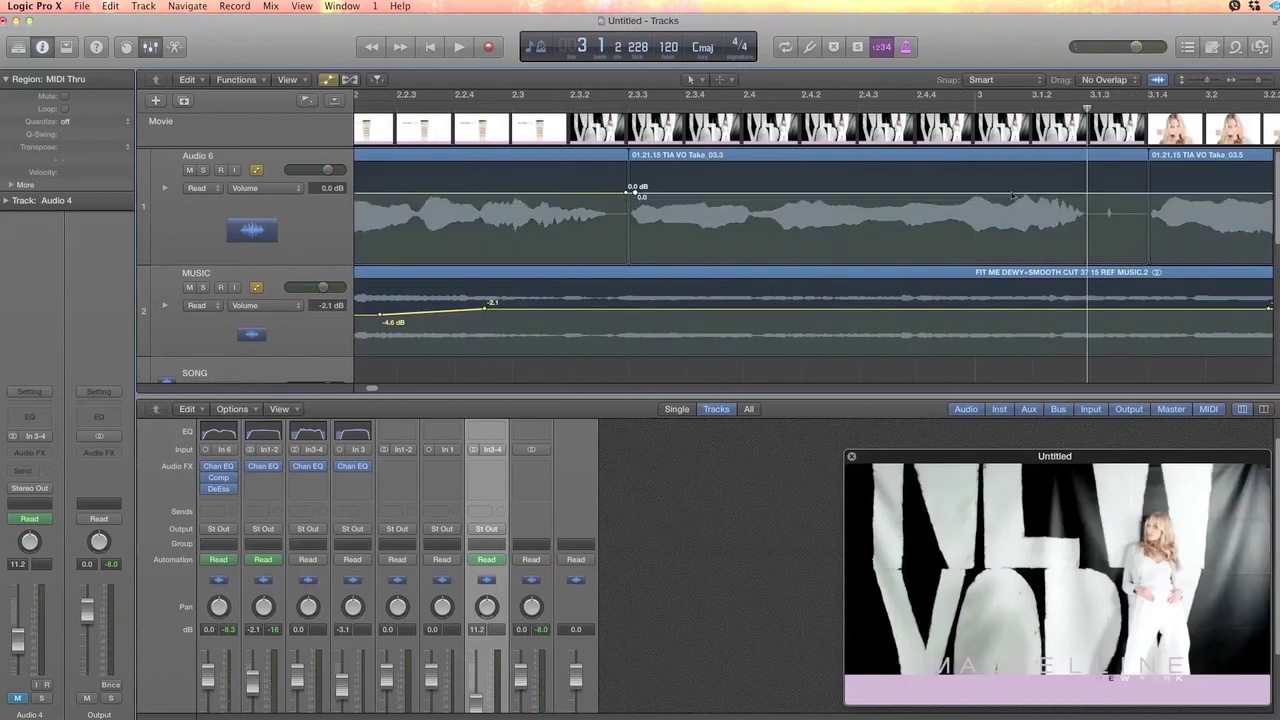
drag(719, 196, 719, 192)
click(552, 112)
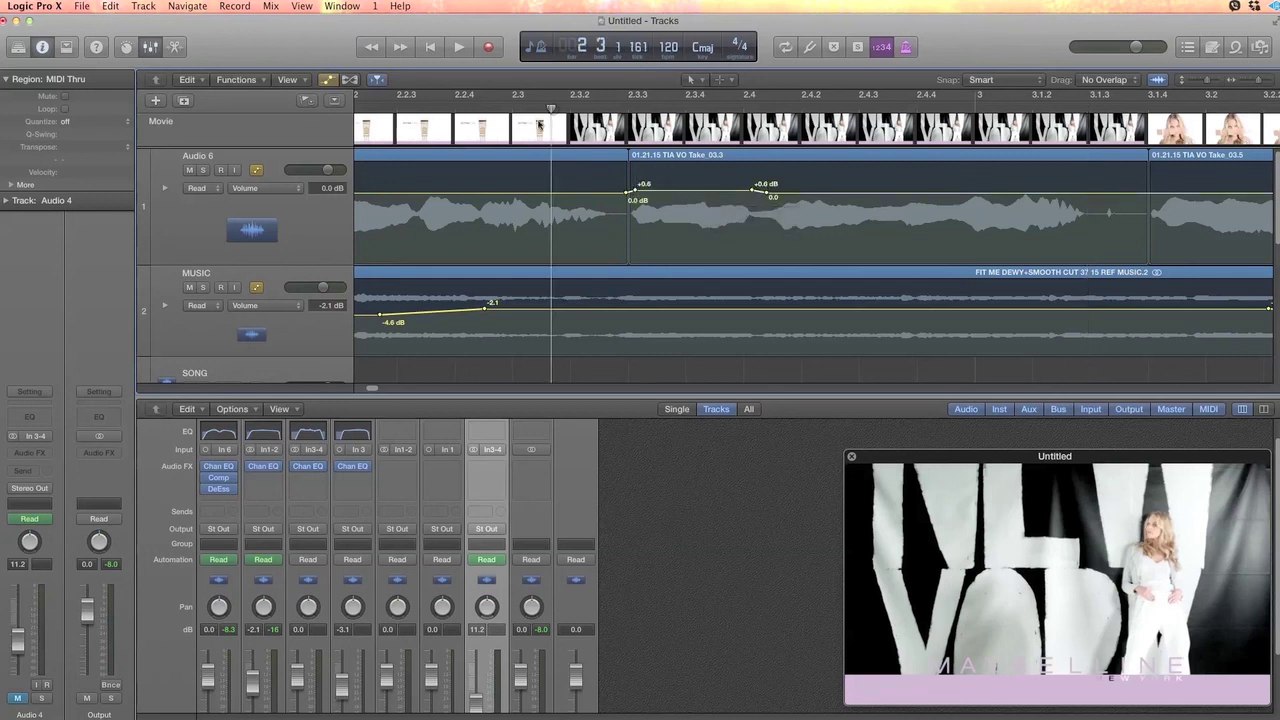
key(space)
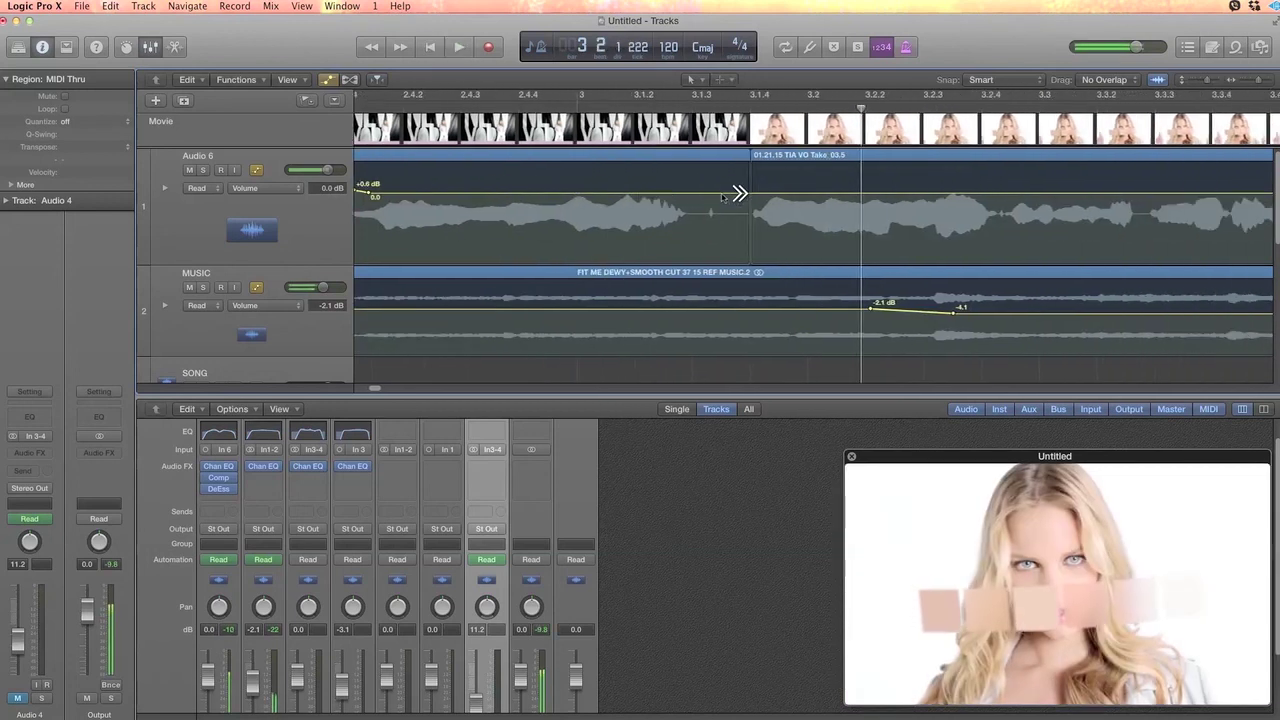
Raise the Audio 6 volume to +0.9 dB across the middle of Take_03.5 and replay that passage.
scroll(722, 197, right, 5)
key(space)
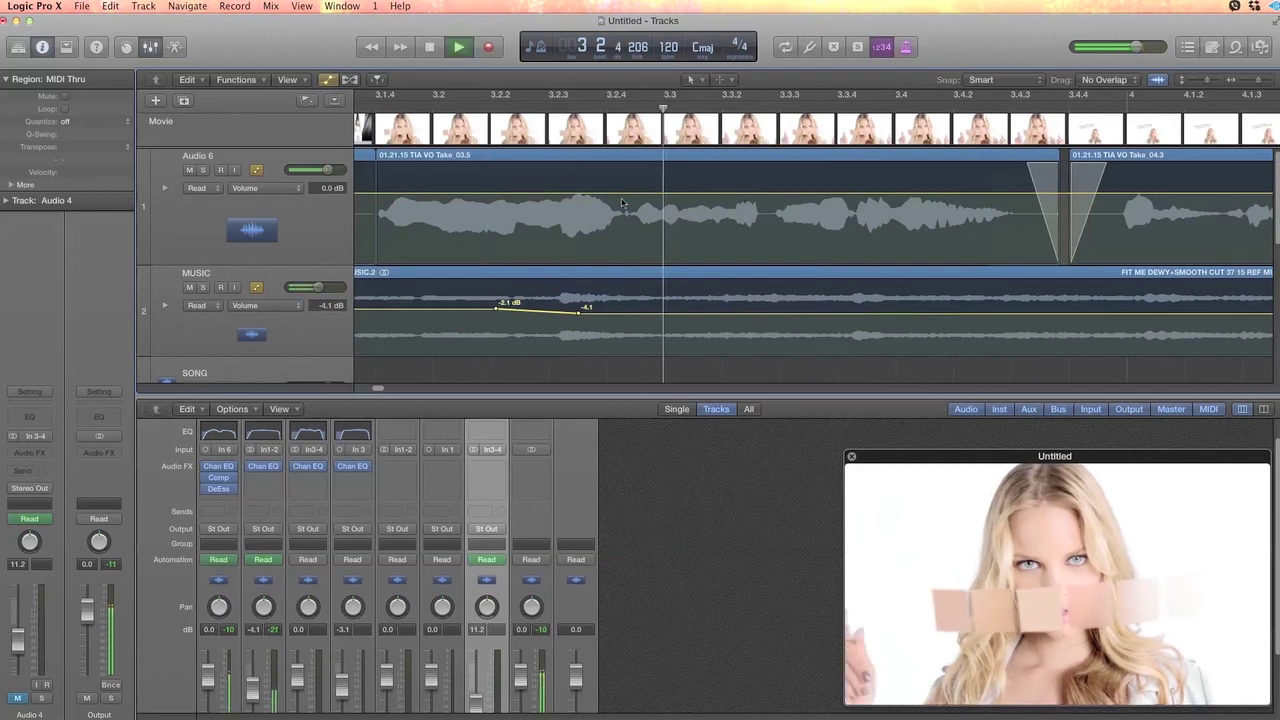
click(820, 192)
drag(733, 197, 733, 189)
key(space)
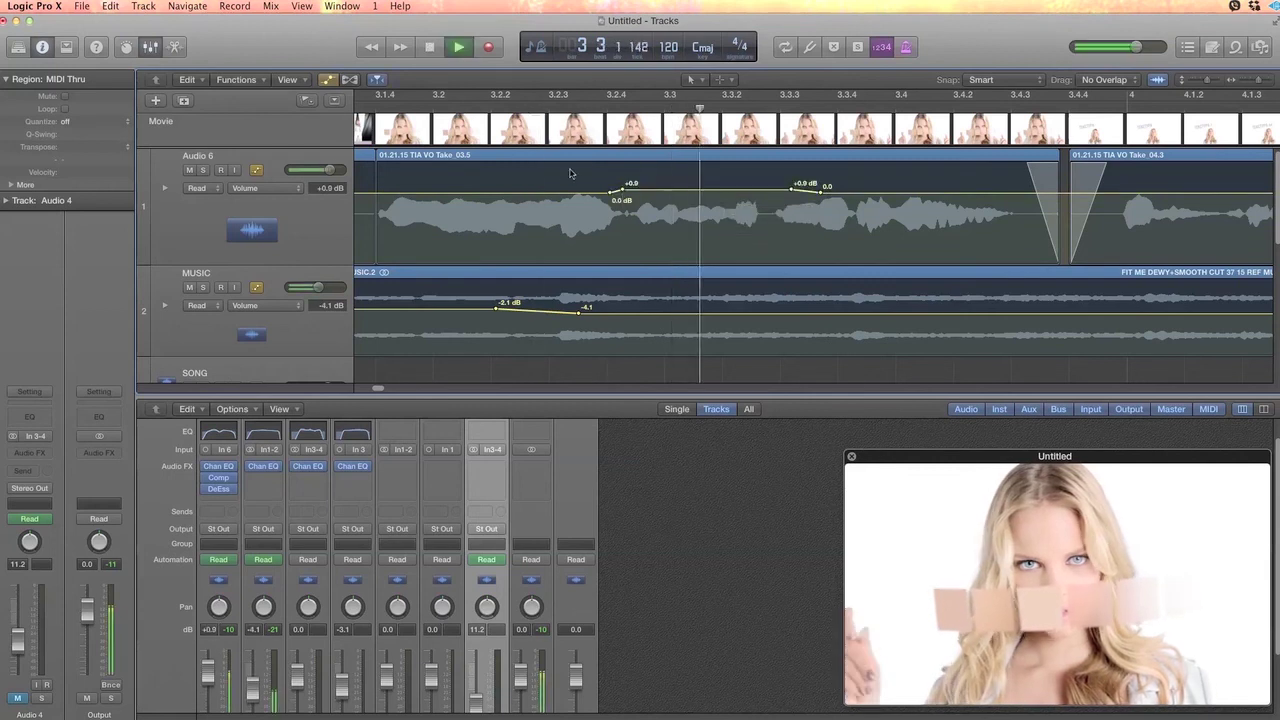
key(space)
Raise the Audio 6 volume to +1.0 dB over the first words of Take_04.3 and replay from bar 4.
scroll(457, 197, left, 5)
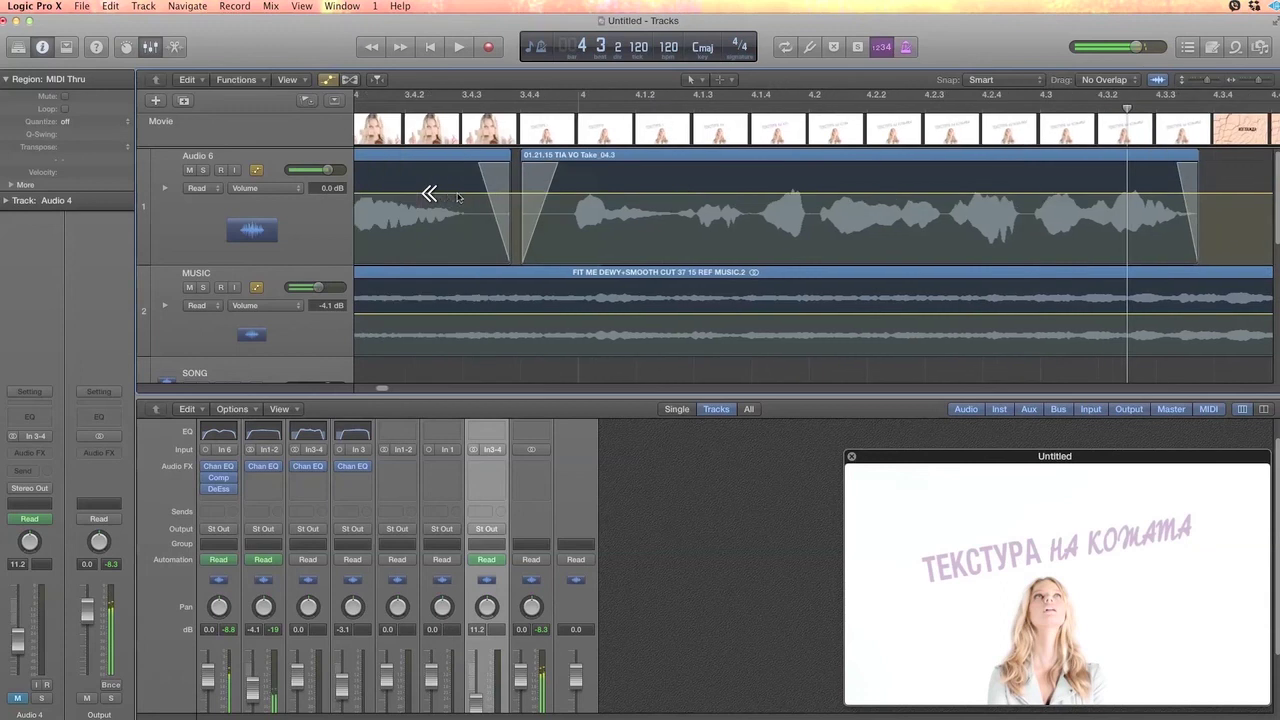
click(612, 196)
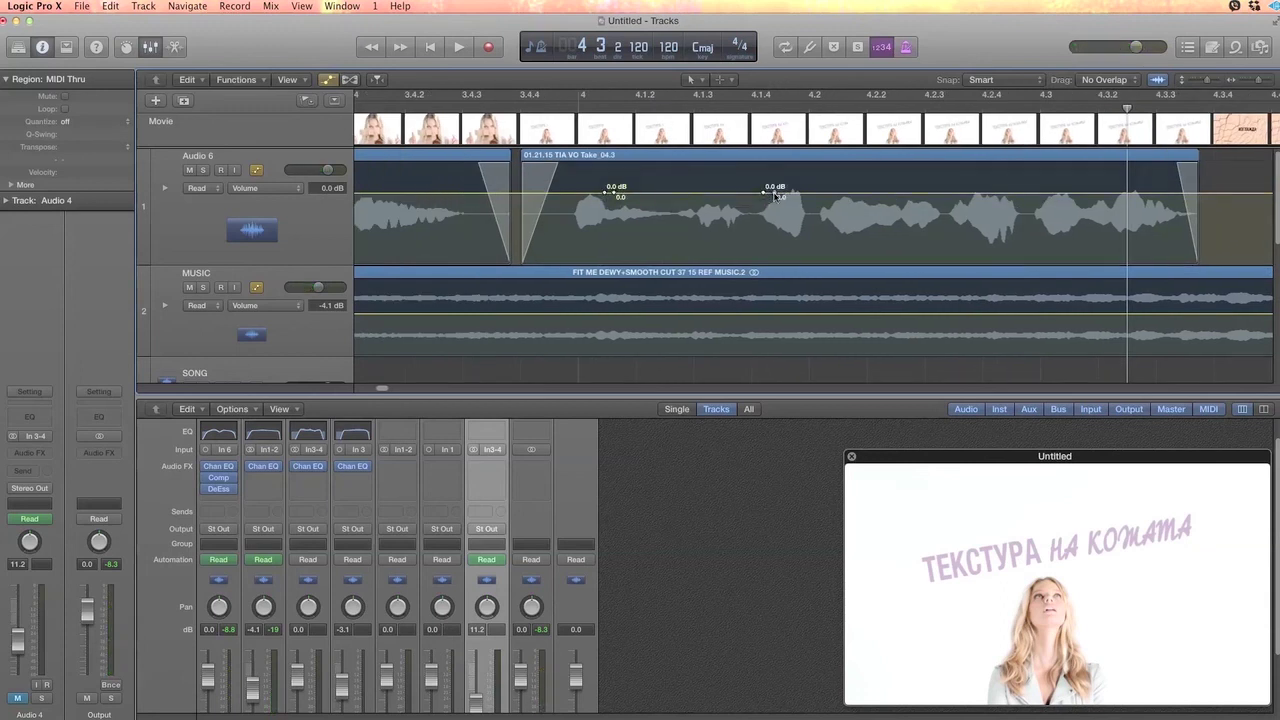
drag(712, 194, 712, 189)
click(576, 109)
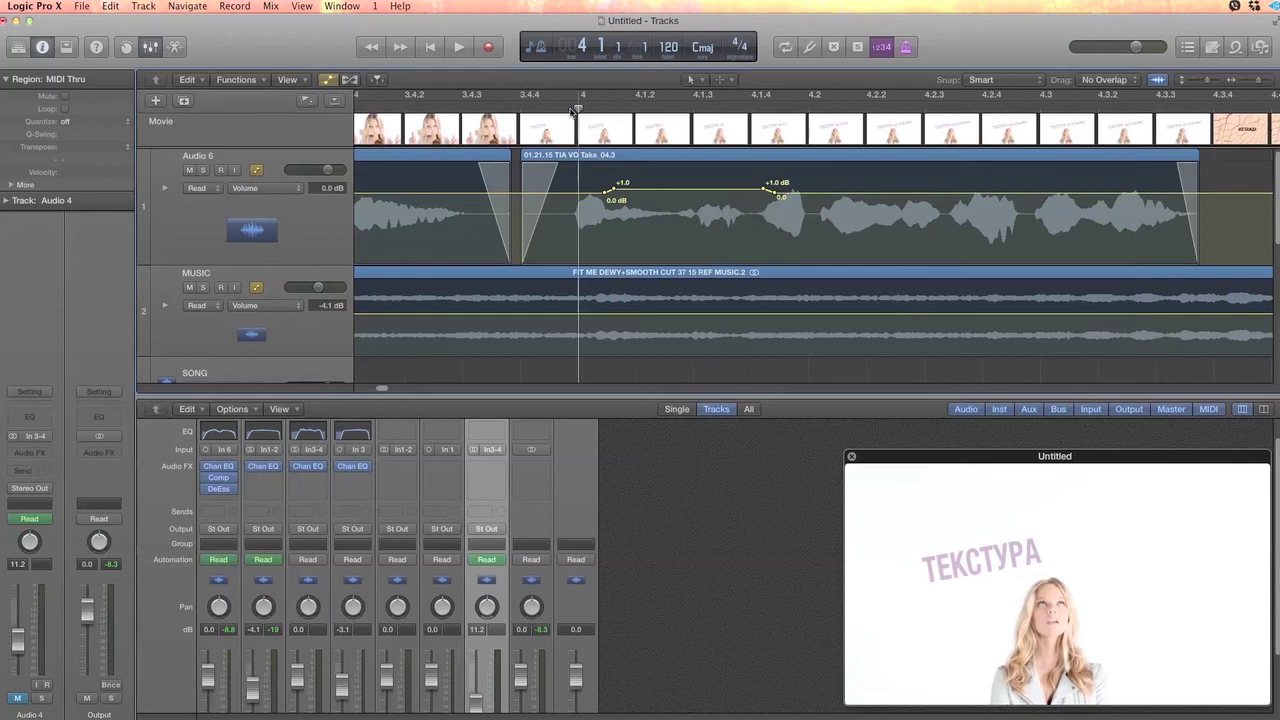
key(space)
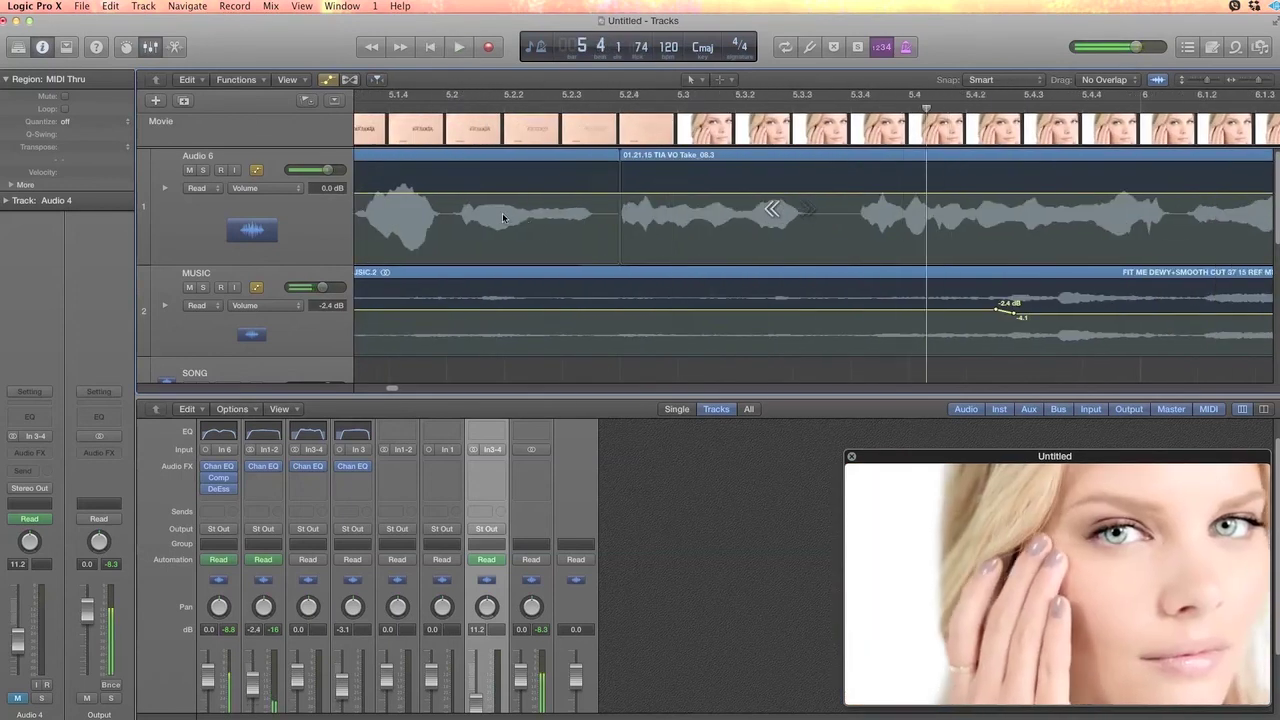
Lower the Audio 6 volume to -0.7 dB over most of Take_04.5, and raise it to +1.0 dB across the join into the following clip.
scroll(470, 210, left, 5)
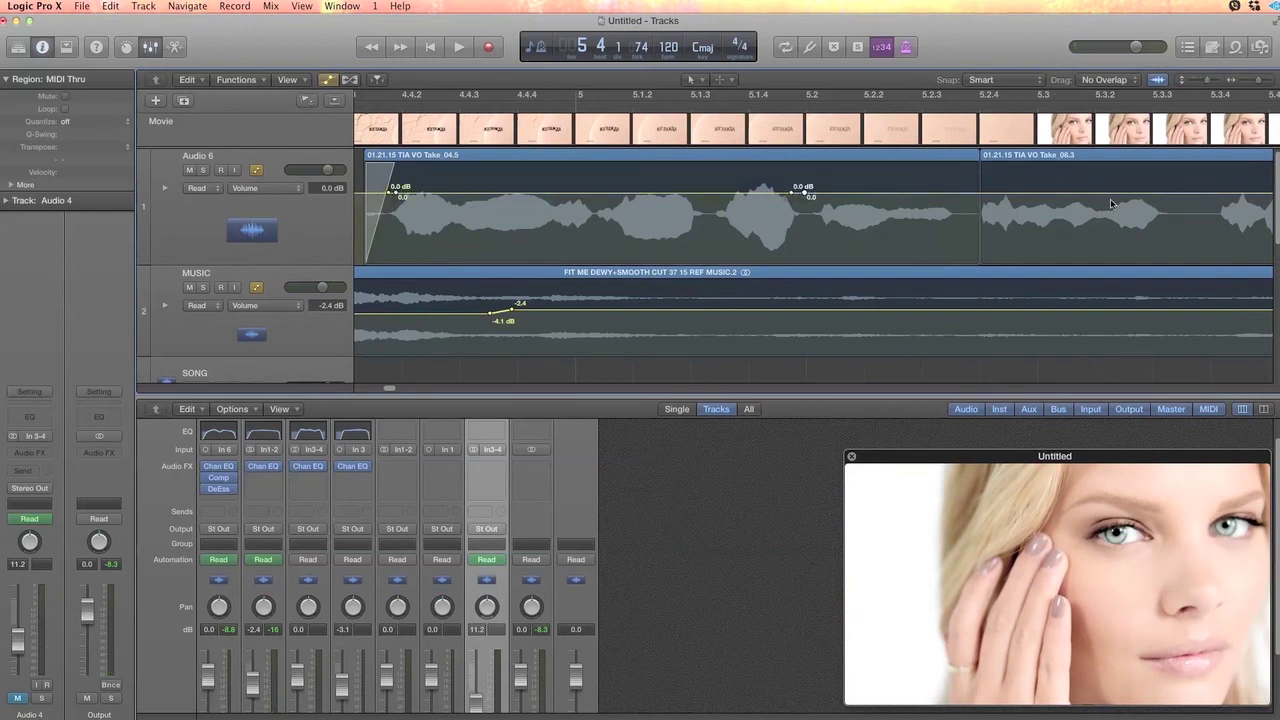
drag(674, 199, 674, 204)
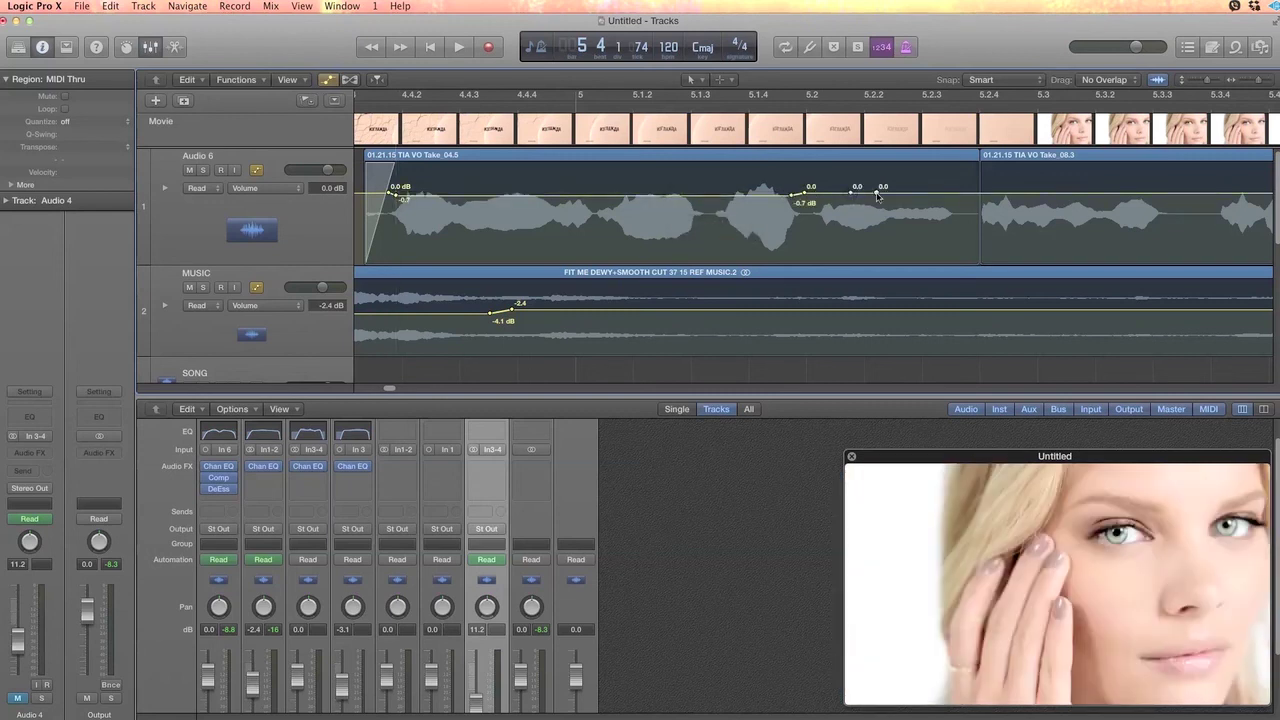
click(1220, 194)
click(1239, 194)
drag(1162, 193, 1162, 188)
click(391, 107)
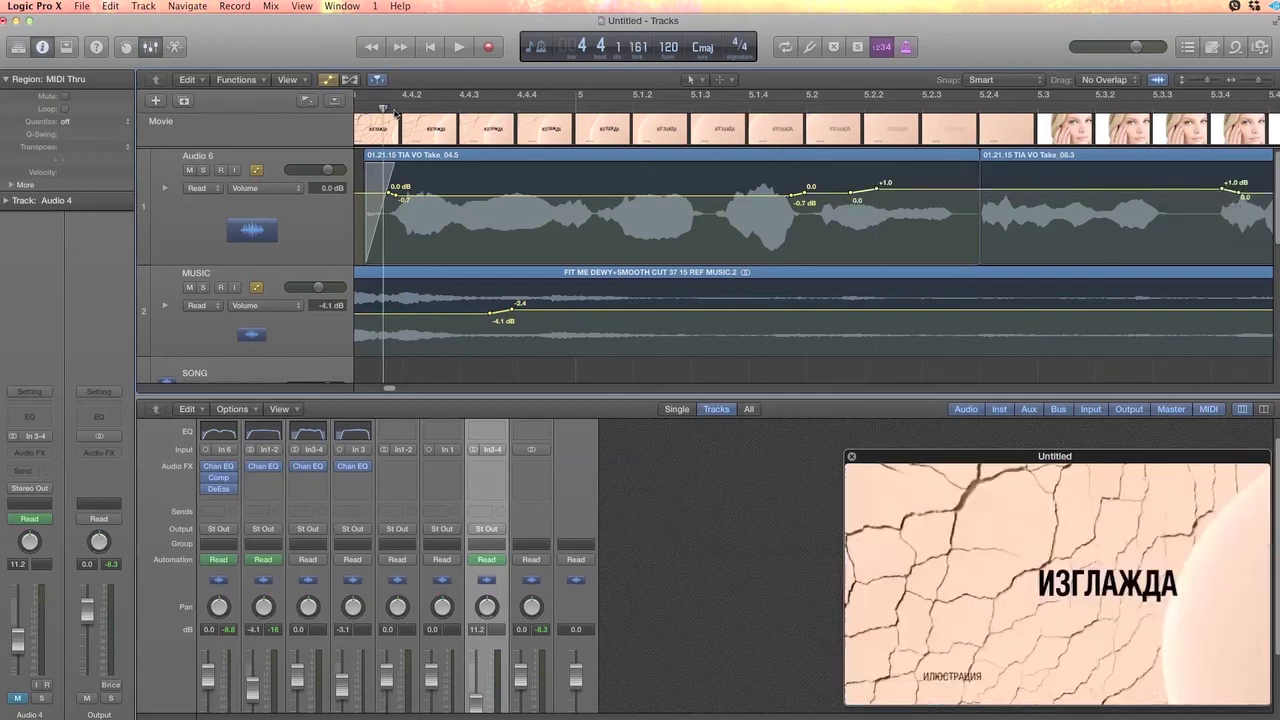
key(space)
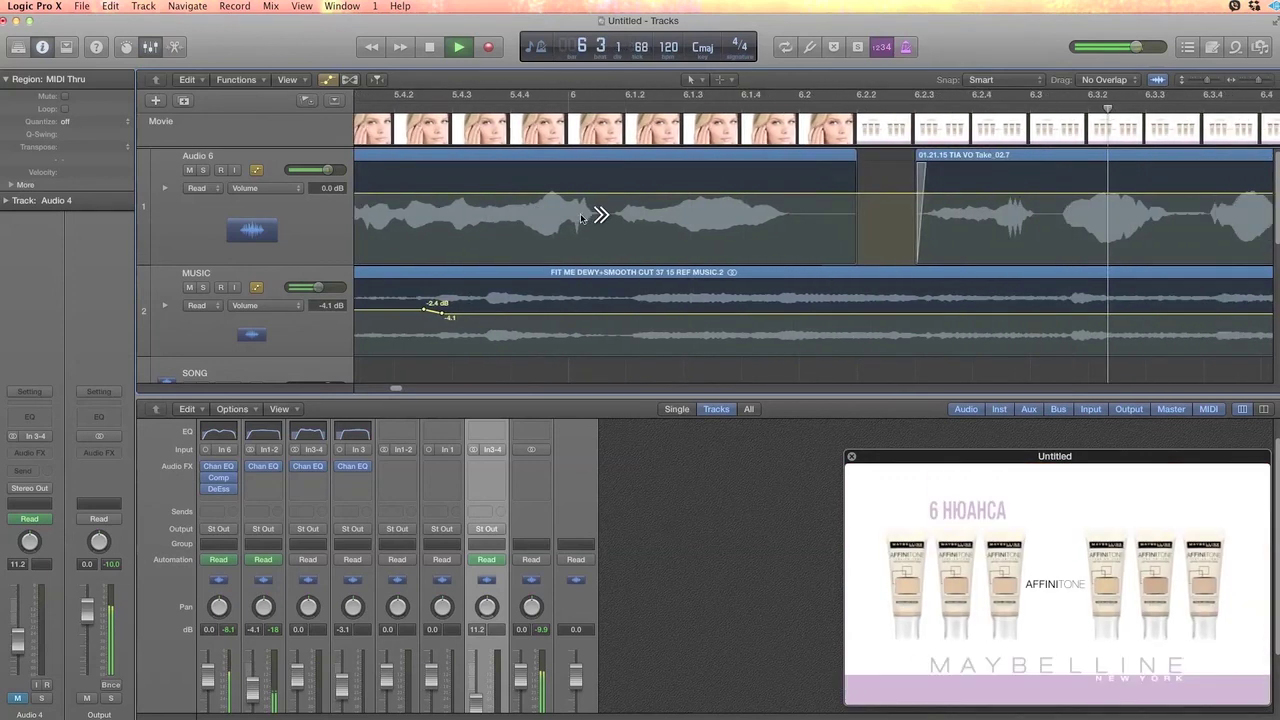
Lower the Audio 6 volume to -0.7 dB between about 6.3 and 6.3.4 in Take_02.7, and play on into bar 10.
key(space)
click(521, 195)
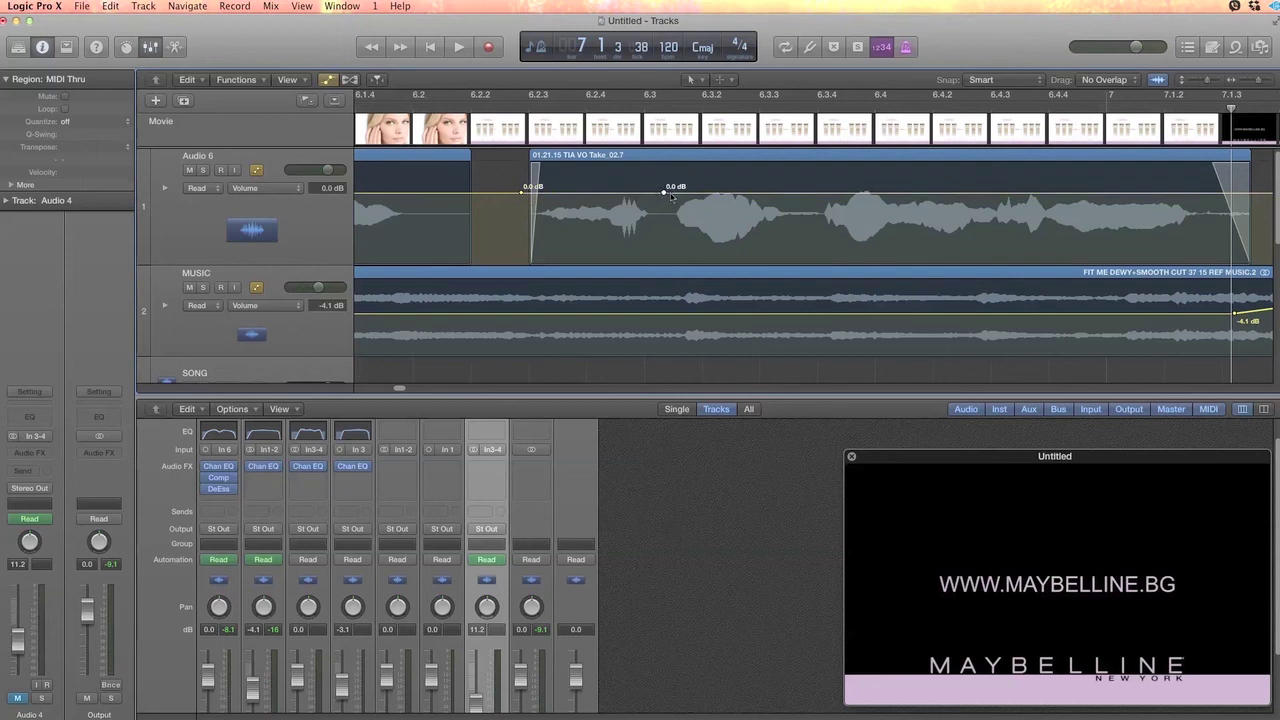
click(671, 196)
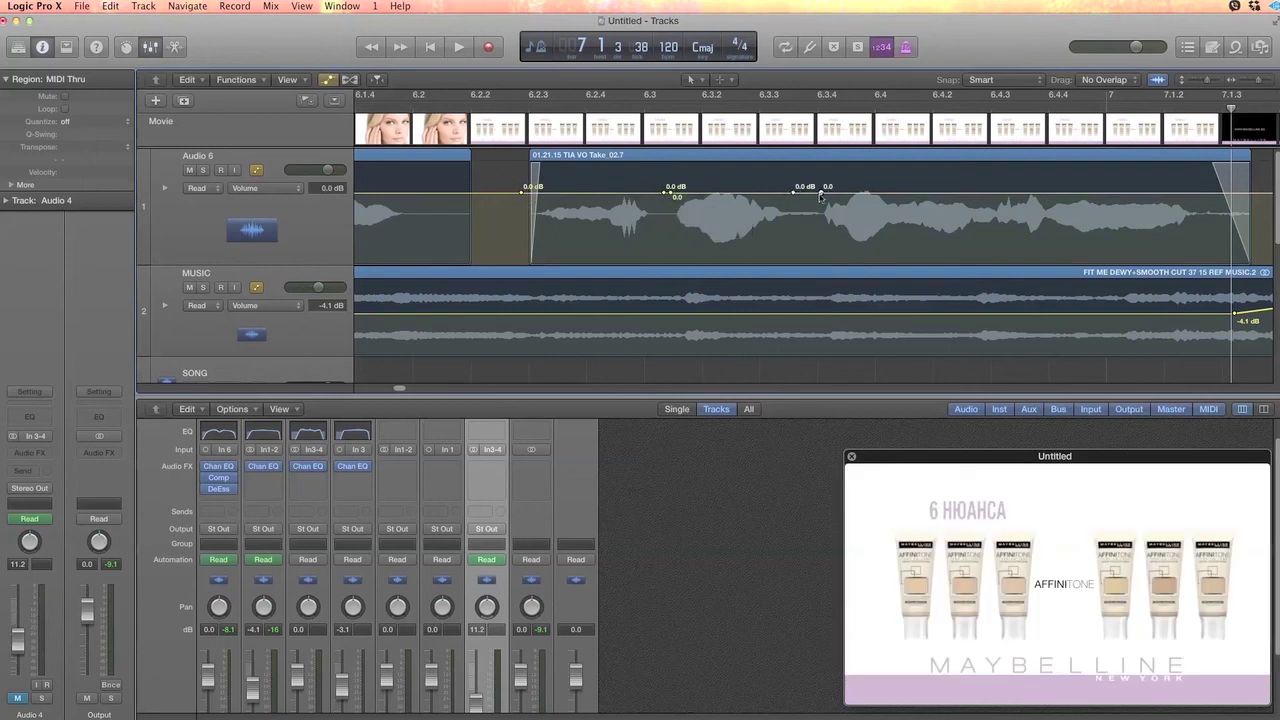
drag(725, 197, 725, 201)
drag(620, 192, 620, 188)
drag(526, 193, 513, 198)
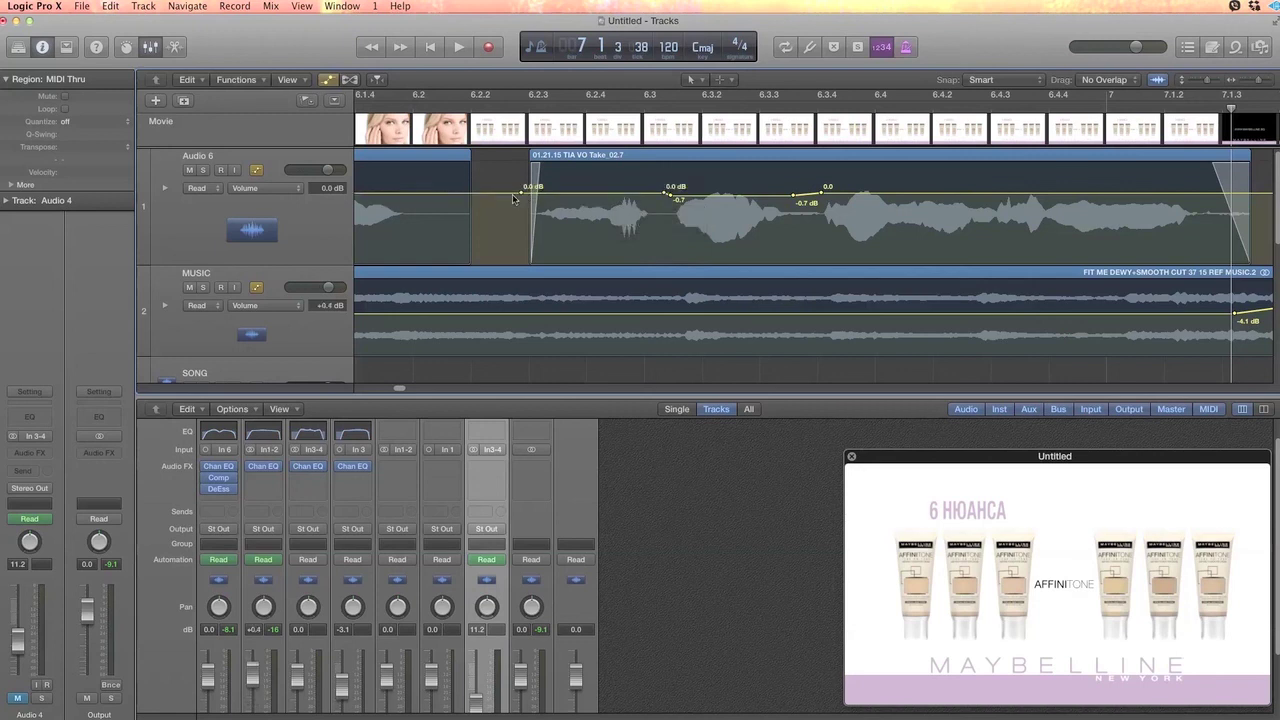
key(space)
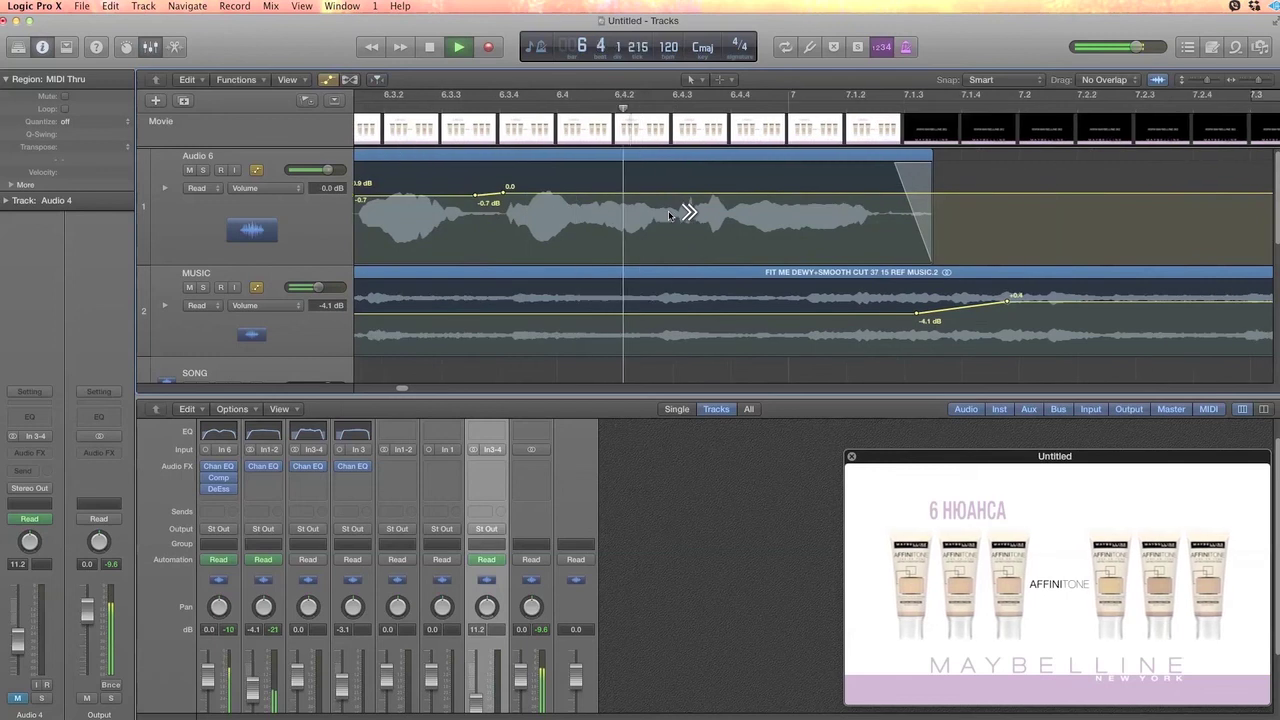
scroll(661, 214, down, 3)
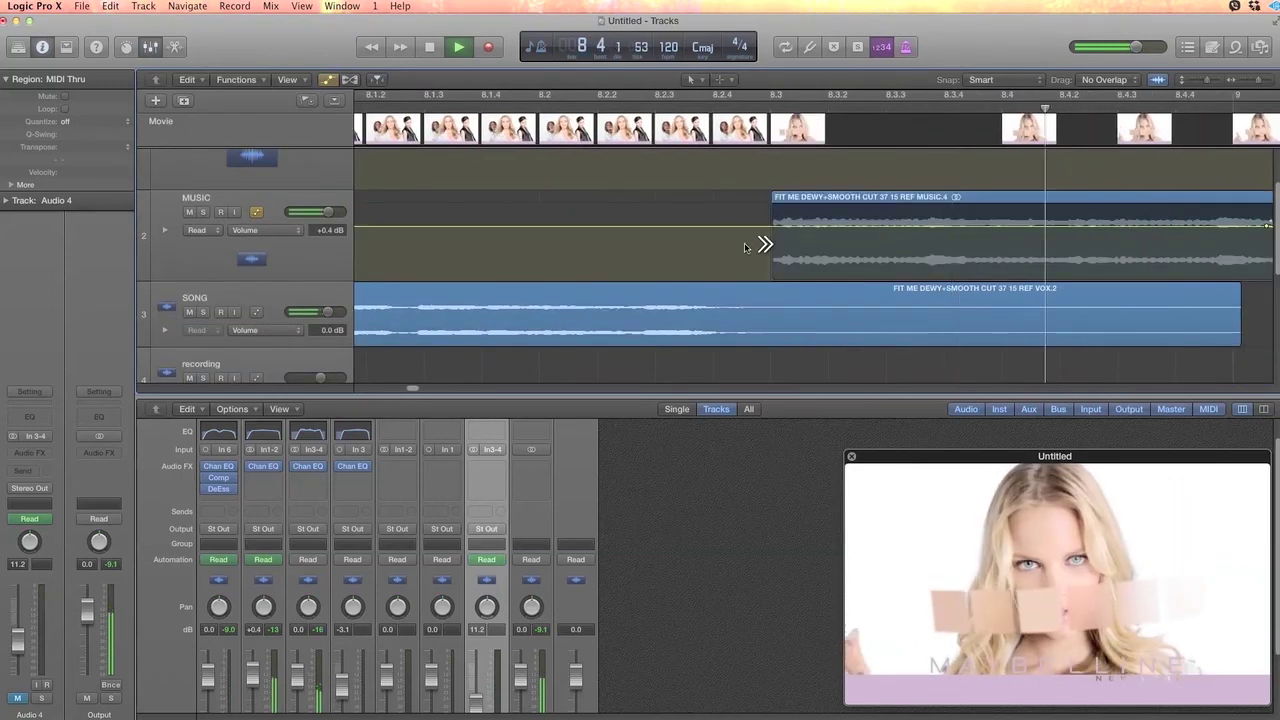
scroll(745, 250, down, 3)
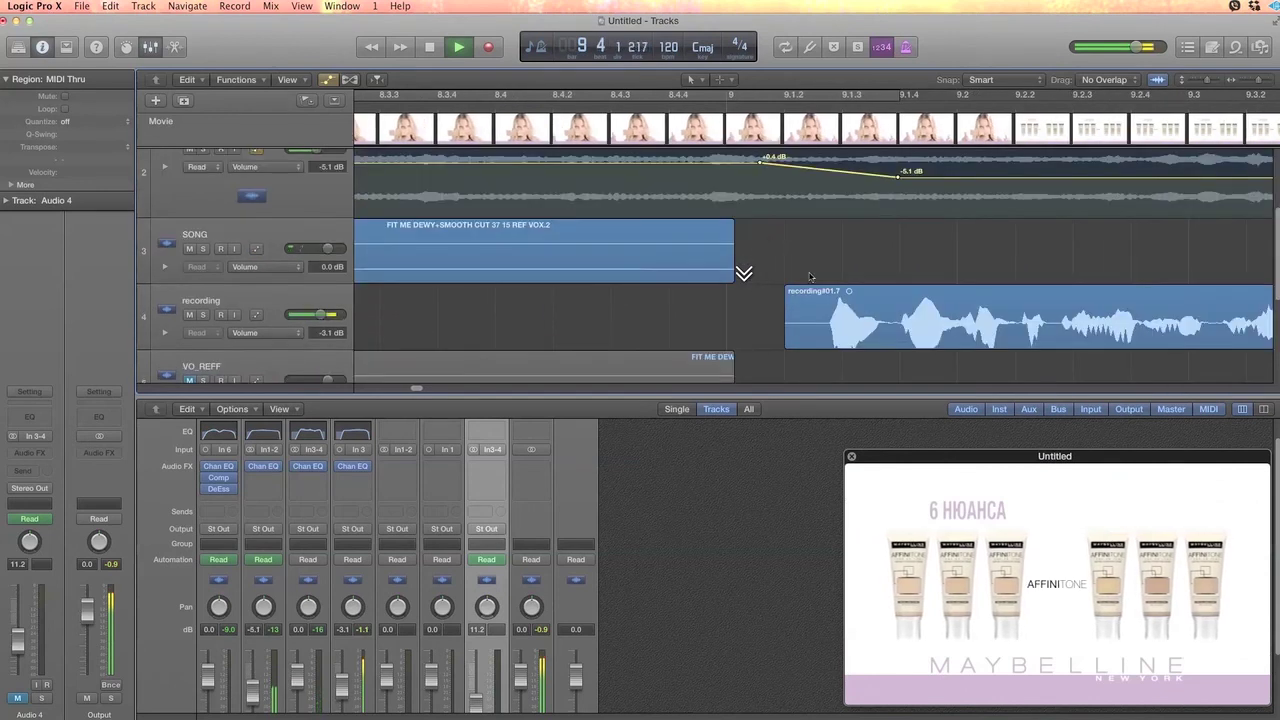
key(space)
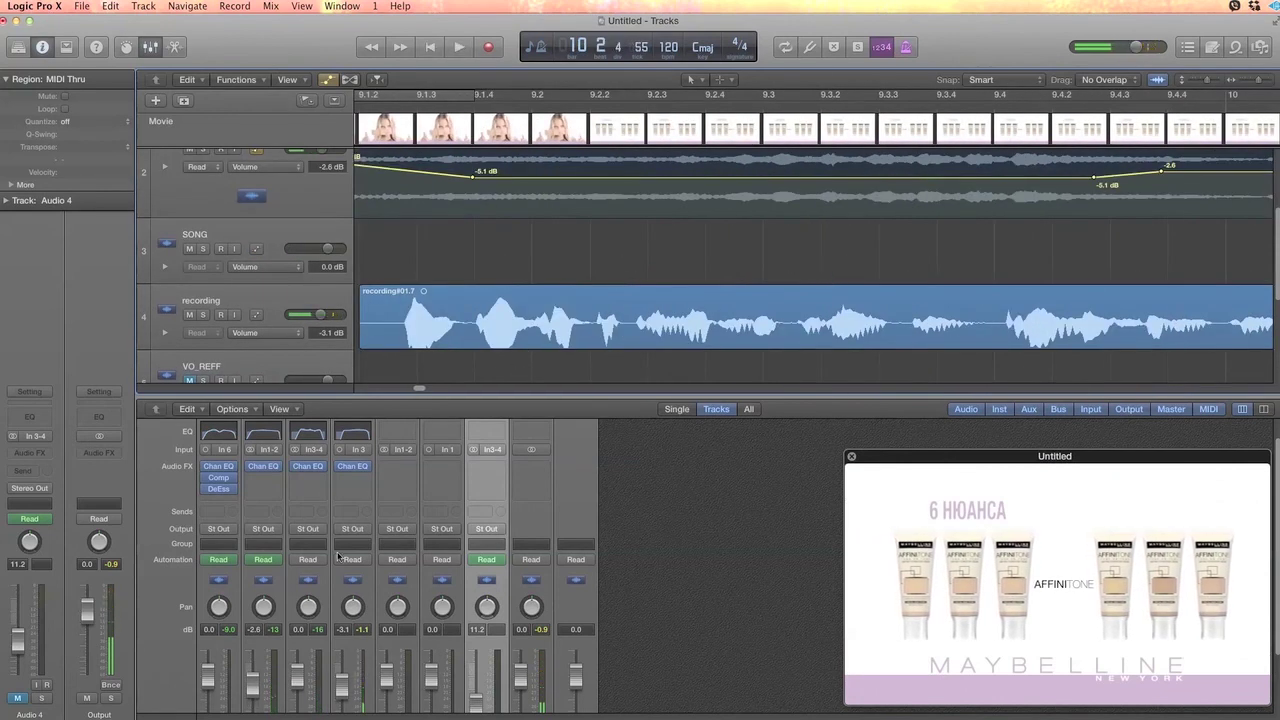
Insert a mono Compressor after the Channel EQ on the recording channel and play the recorded voice with it.
click(352, 480)
mouse_move(417, 532)
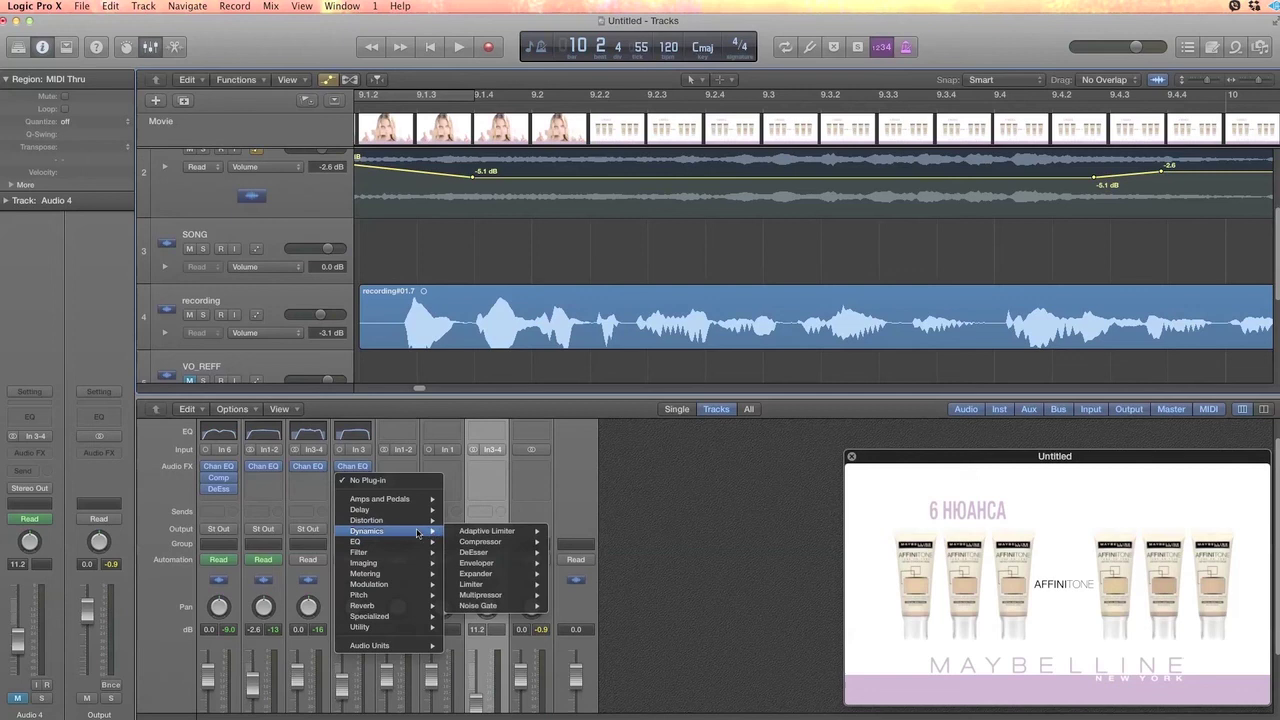
mouse_move(485, 542)
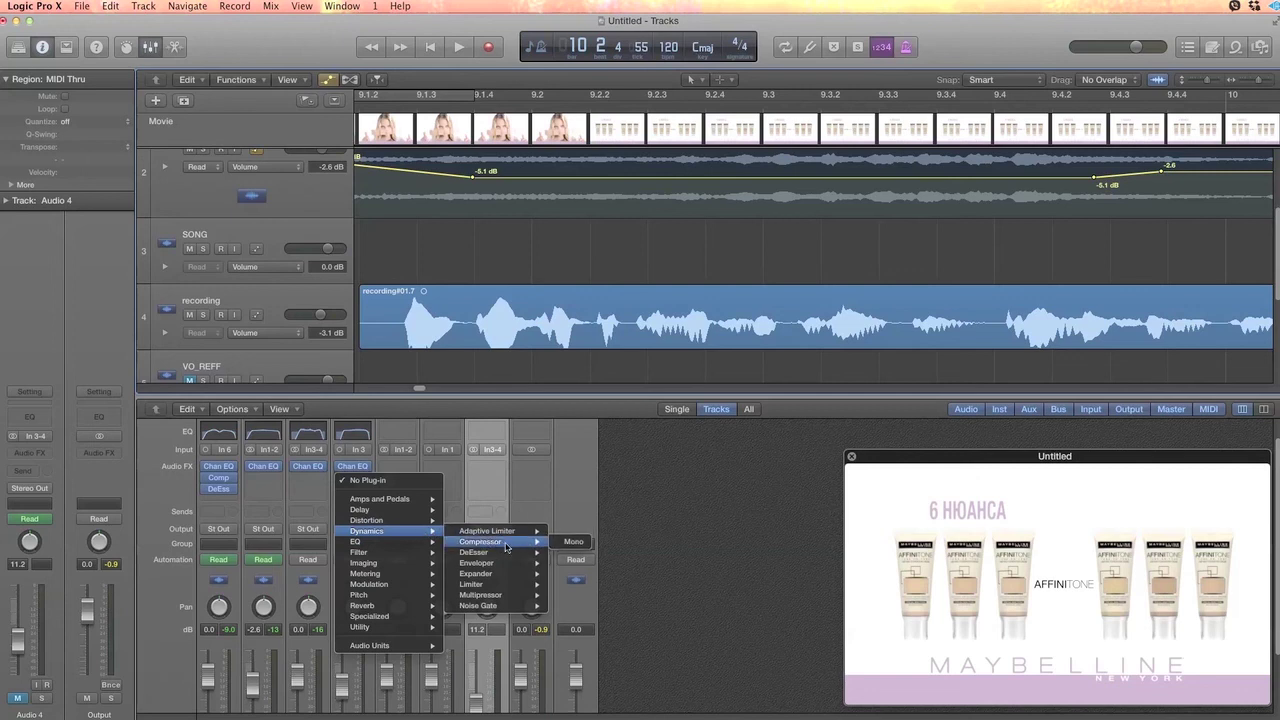
click(571, 542)
drag(237, 62, 967, 138)
key(space)
scroll(603, 497, down, 1)
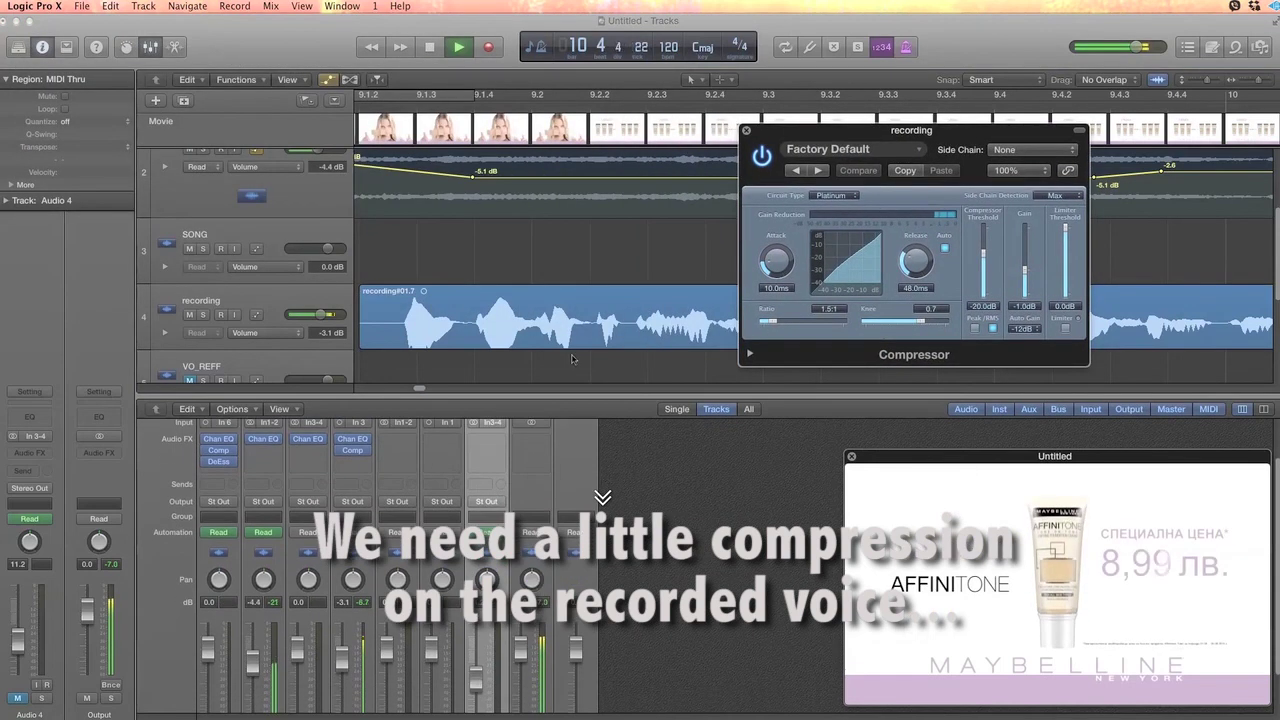
Set a cycle range from bar 9 to just after bar 12 around the recording clips, and solo the recording track.
scroll(510, 323, left, 5)
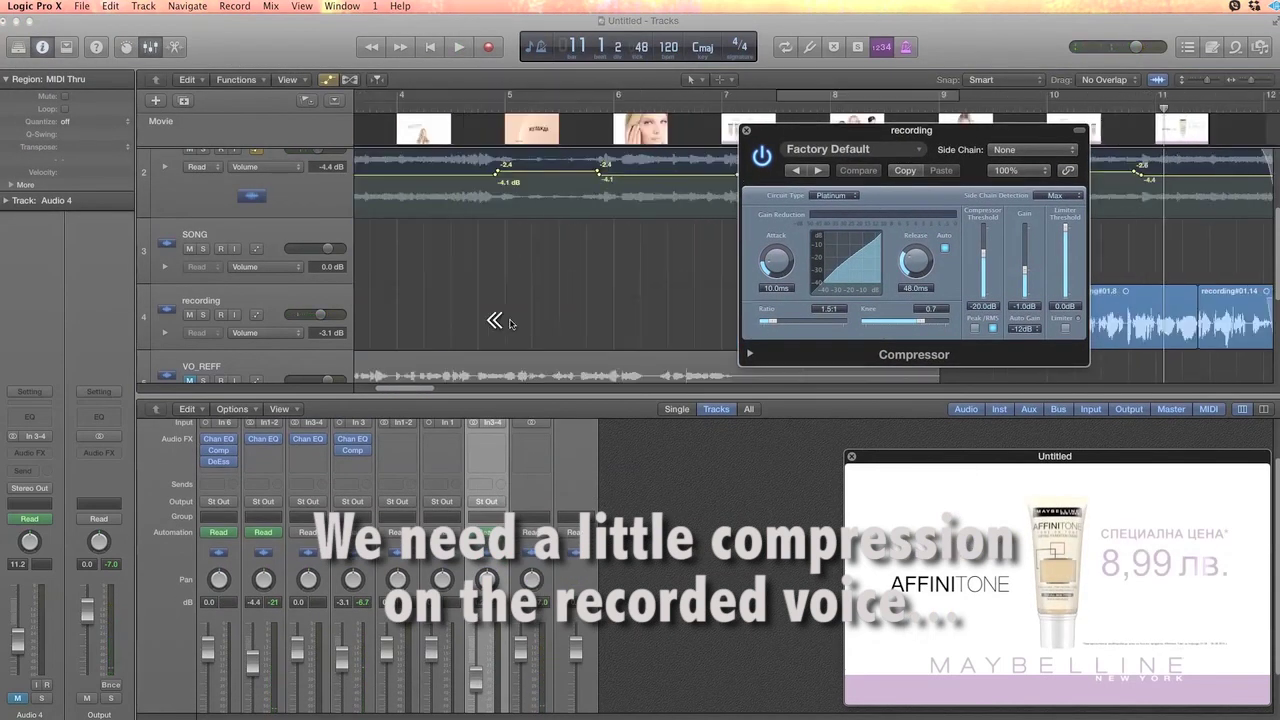
drag(848, 138, 500, 447)
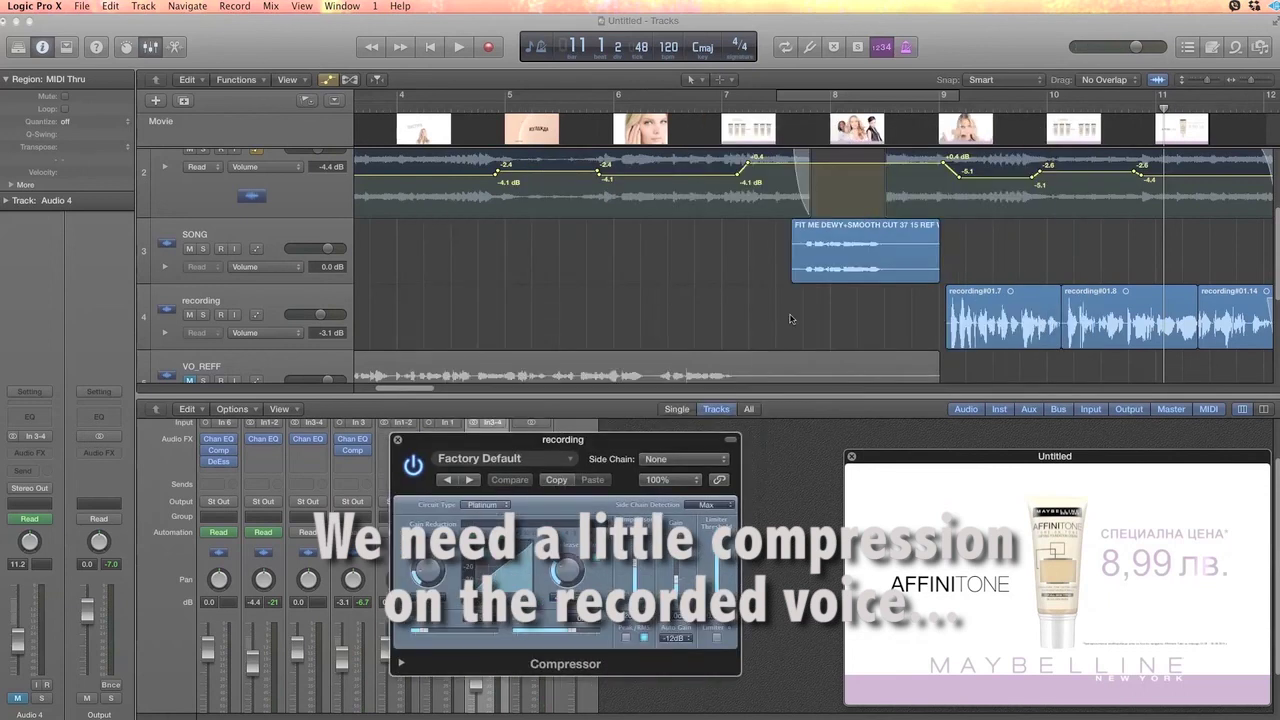
scroll(800, 152, right, 3)
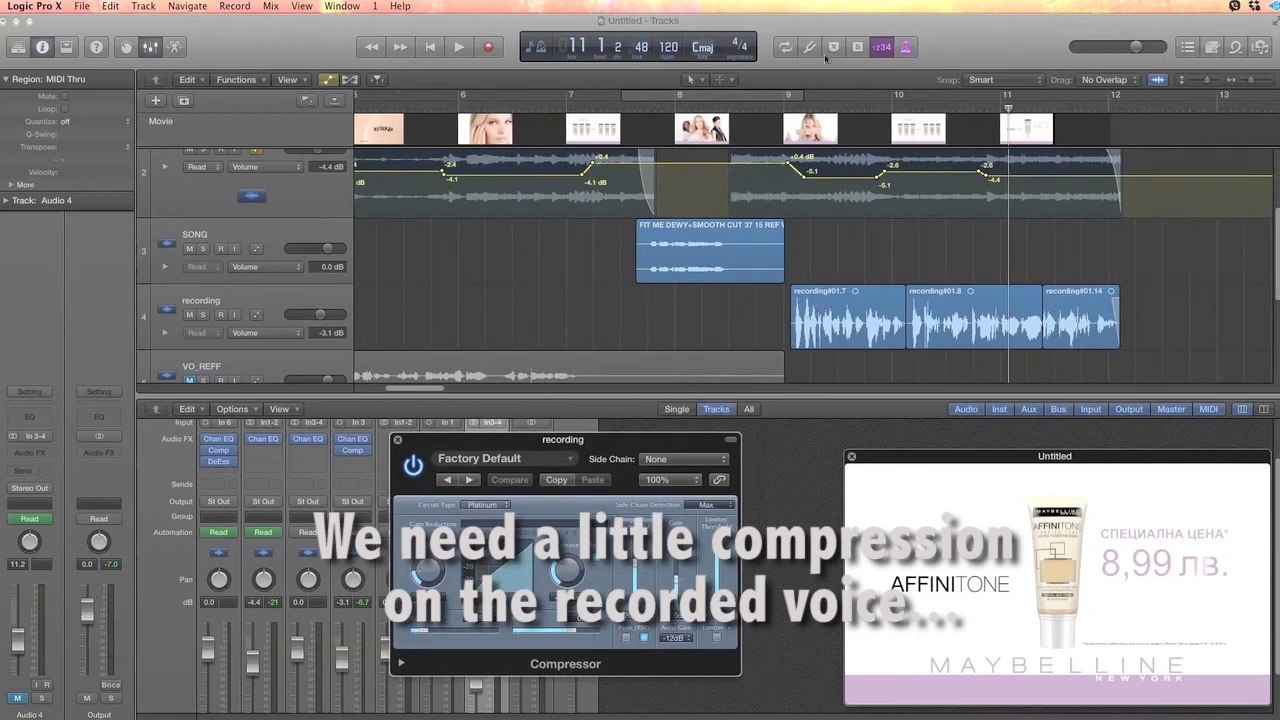
click(787, 47)
drag(789, 95, 1116, 95)
click(205, 315)
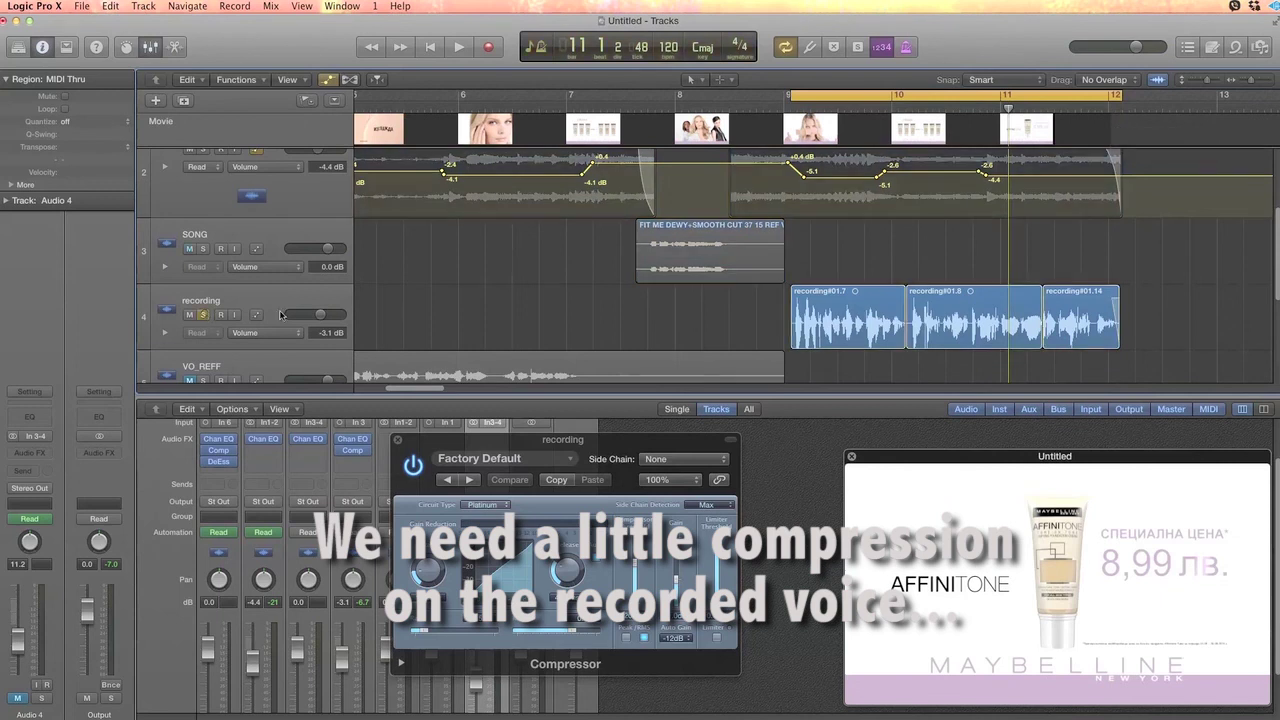
Set the recording's Compressor to 18.5 ms attack, 3.9:1 ratio, 0.7 knee, -20 dB threshold and 0.5 dB gain, and compare it with bypass.
key(space)
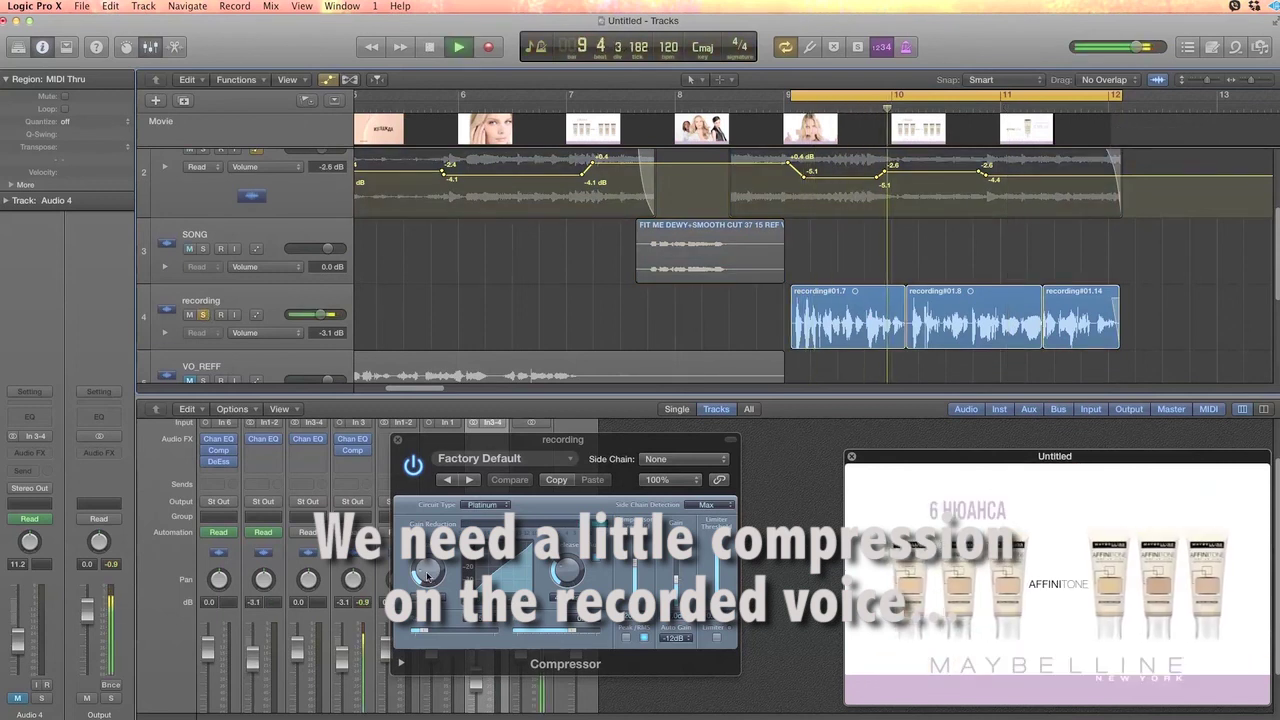
drag(568, 570, 572, 562)
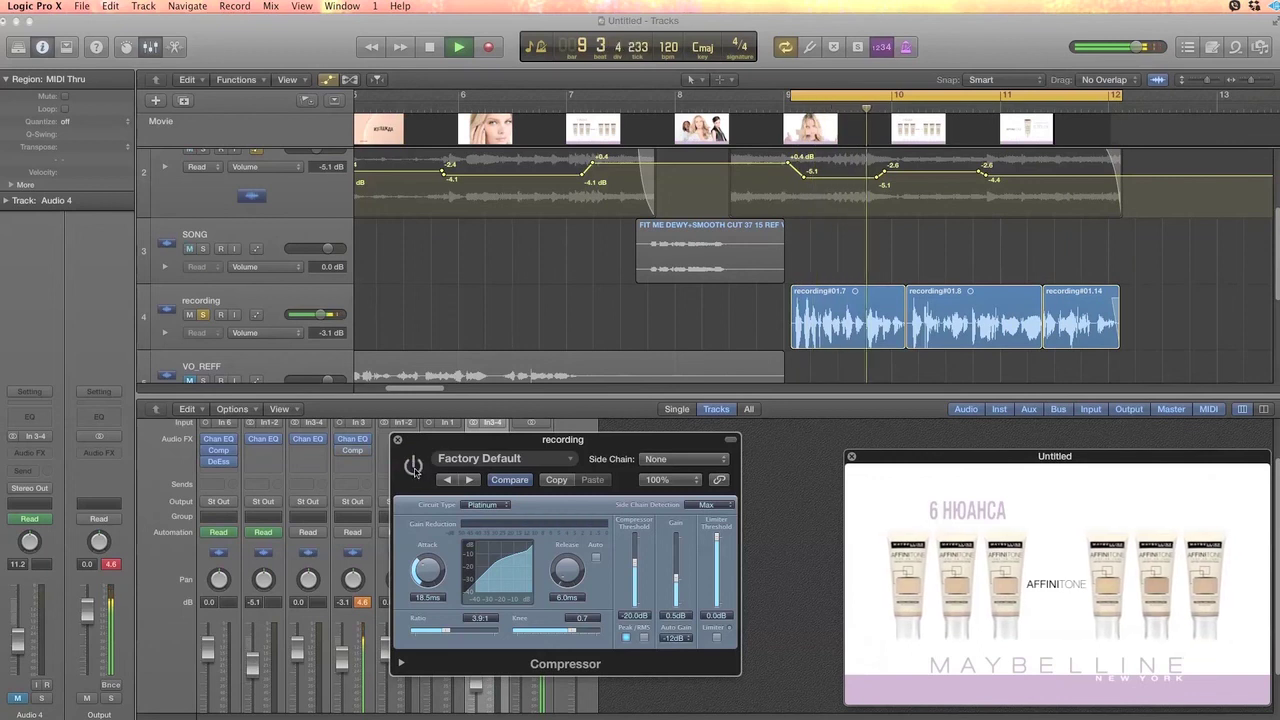
click(413, 466)
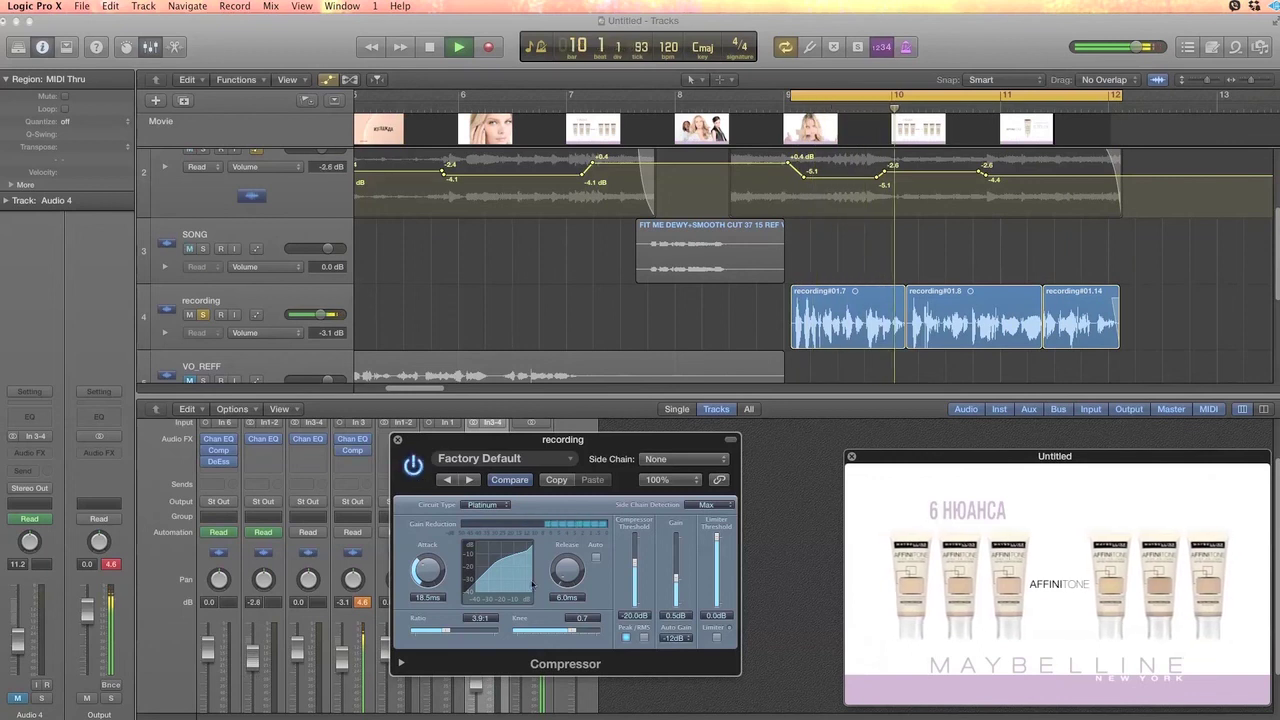
click(397, 441)
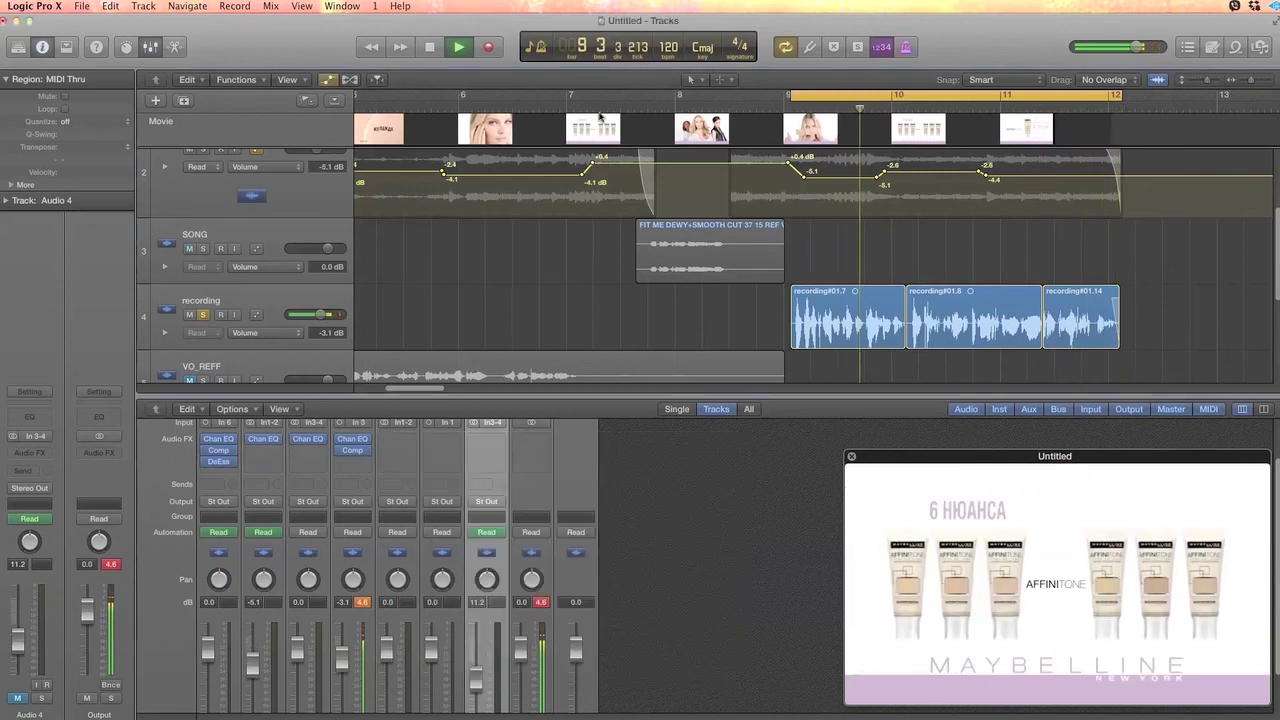
Unsolo the recording track, lower its volume to -3.8 dB, and clear the output's clip indicator.
click(203, 315)
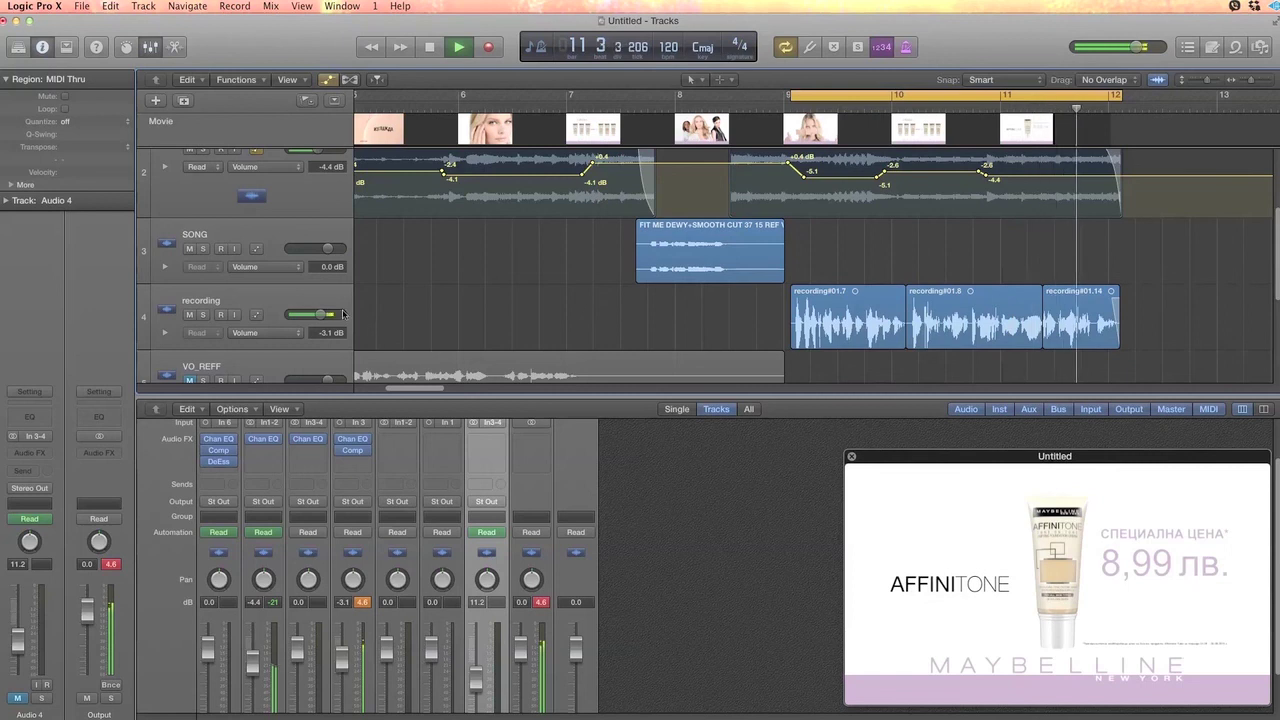
drag(322, 314, 315, 314)
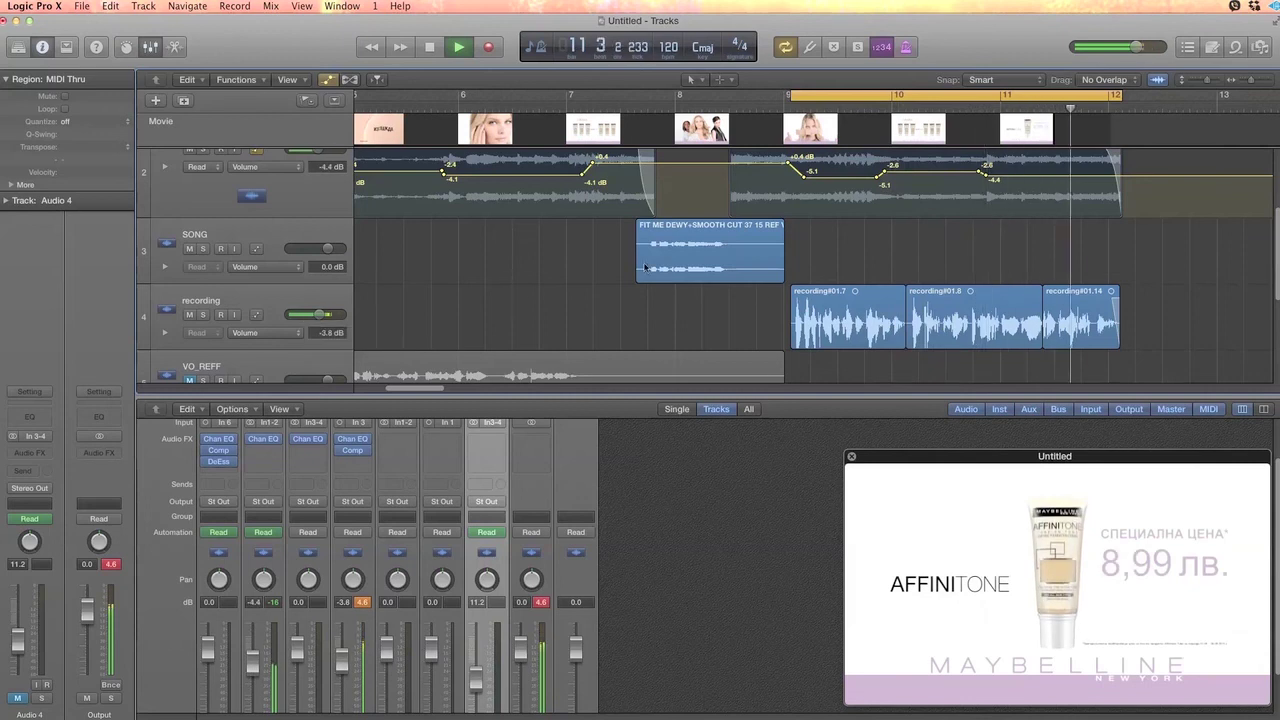
key(space)
click(542, 603)
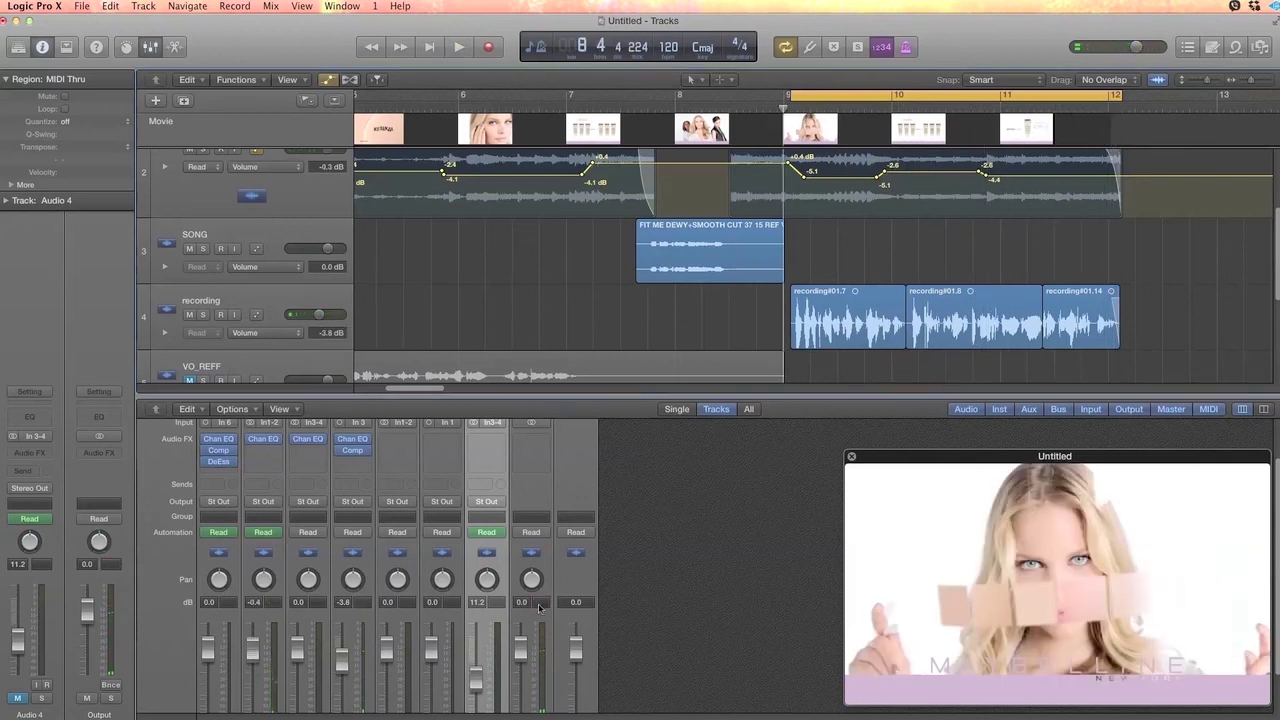
Play the end section with the full mix, turn off cycling, and return to the start of bar 1.
scroll(500, 256, left, 5)
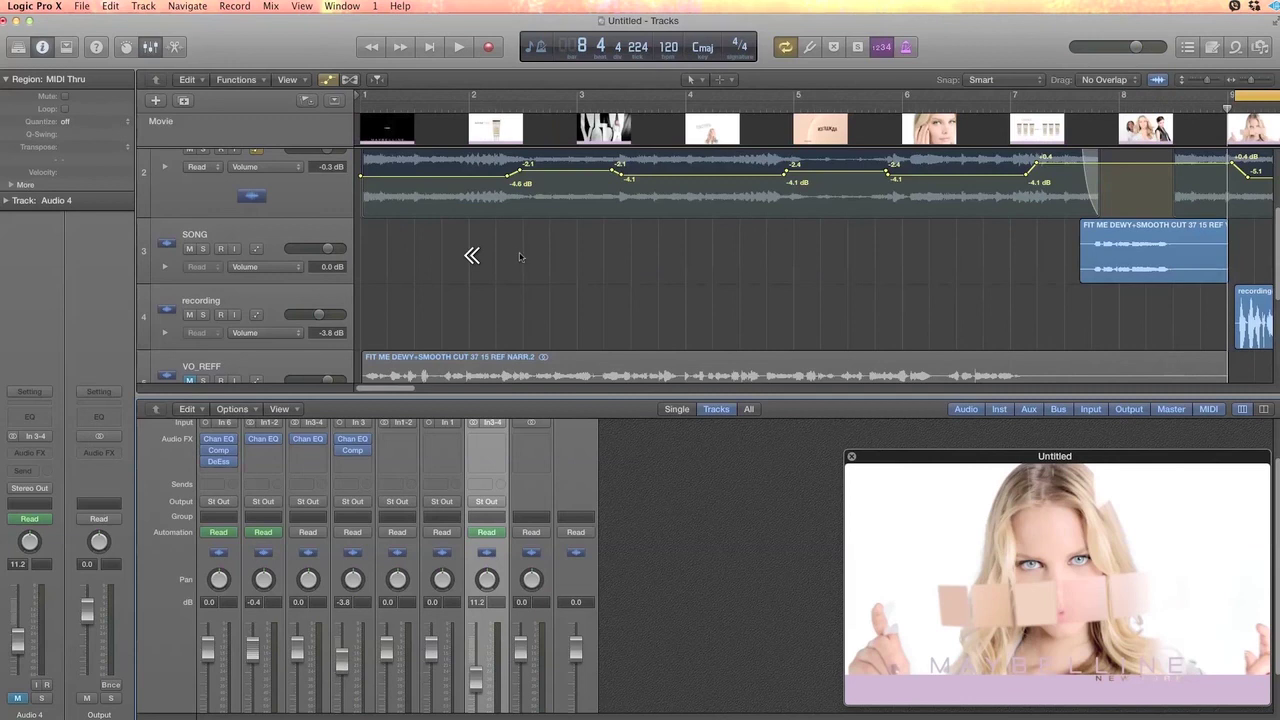
scroll(519, 256, left, 5)
key(space)
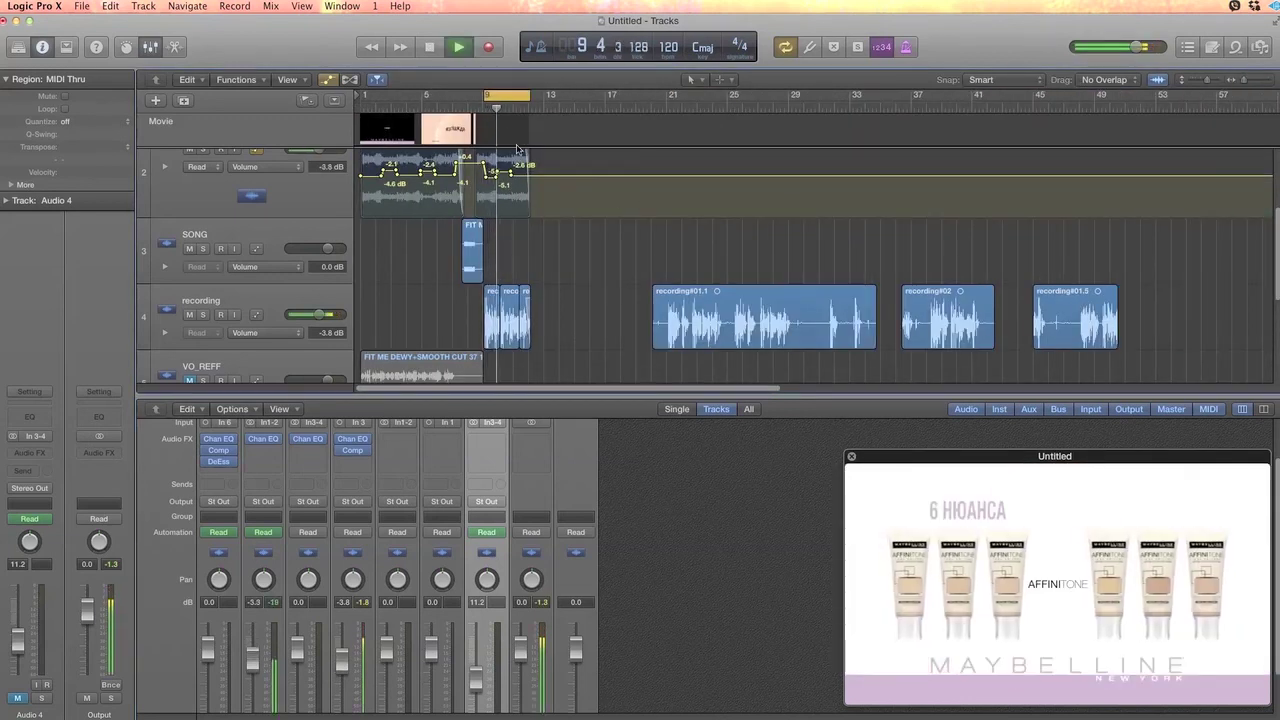
click(516, 97)
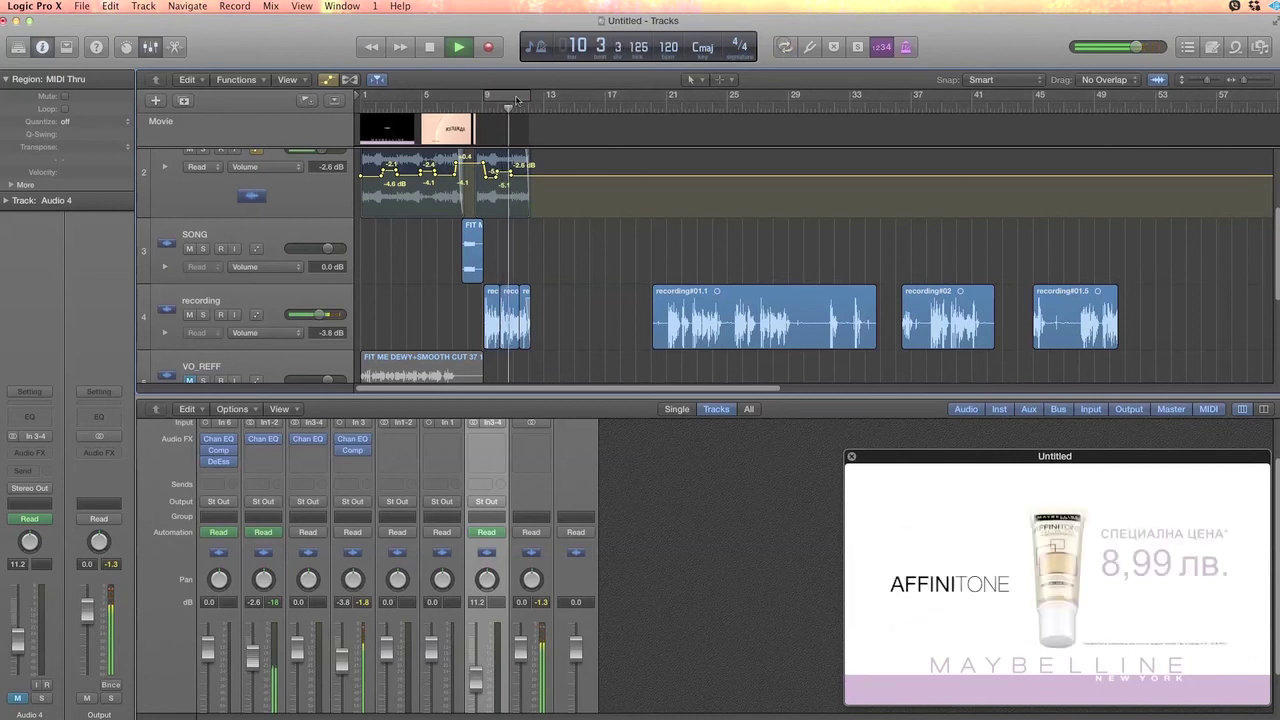
double_click(365, 110)
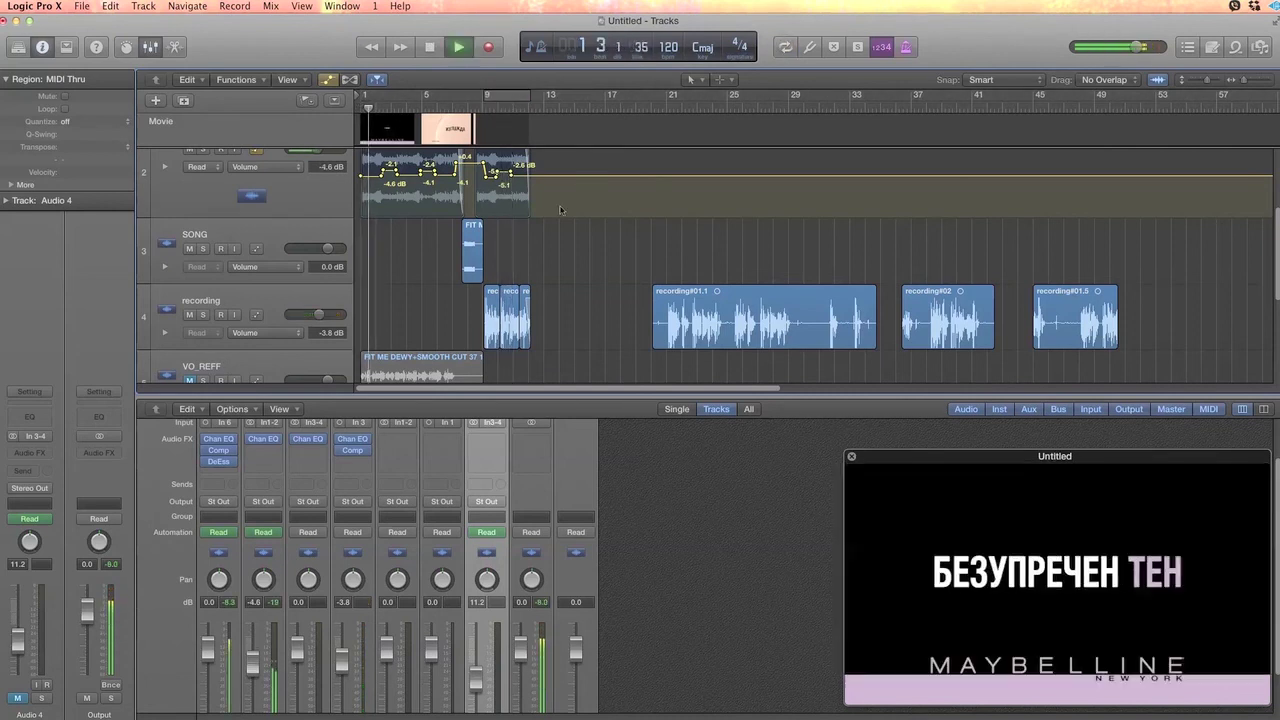
double_click(361, 107)
Play the opening of the commercial to check how the voice-over sits over the music.
scroll(427, 165, right, 5)
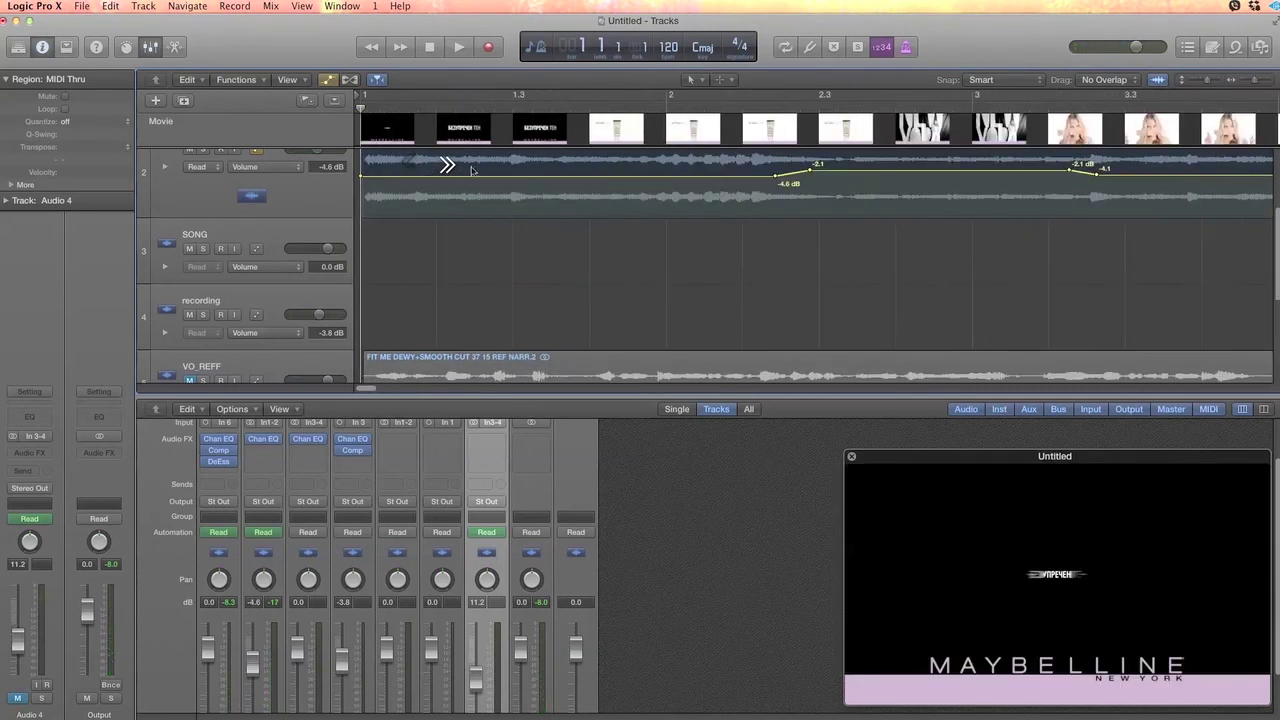
key(space)
scroll(611, 208, down, 3)
key(space)
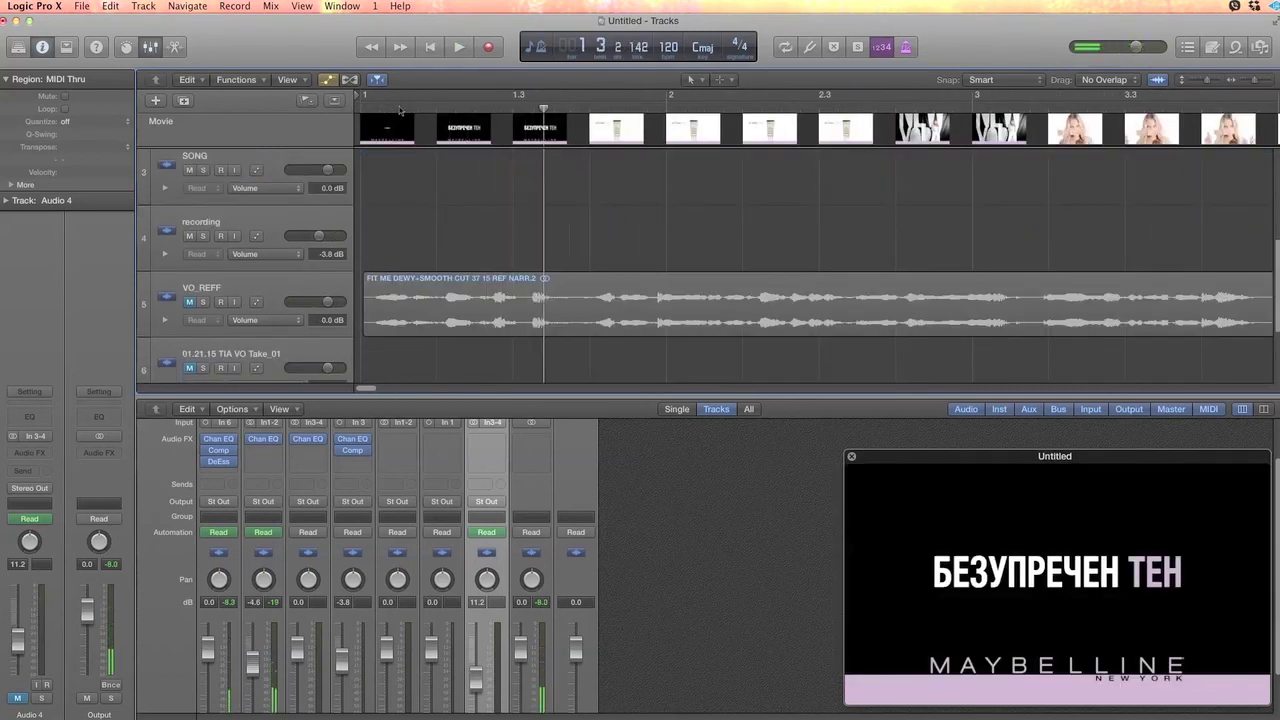
key(space)
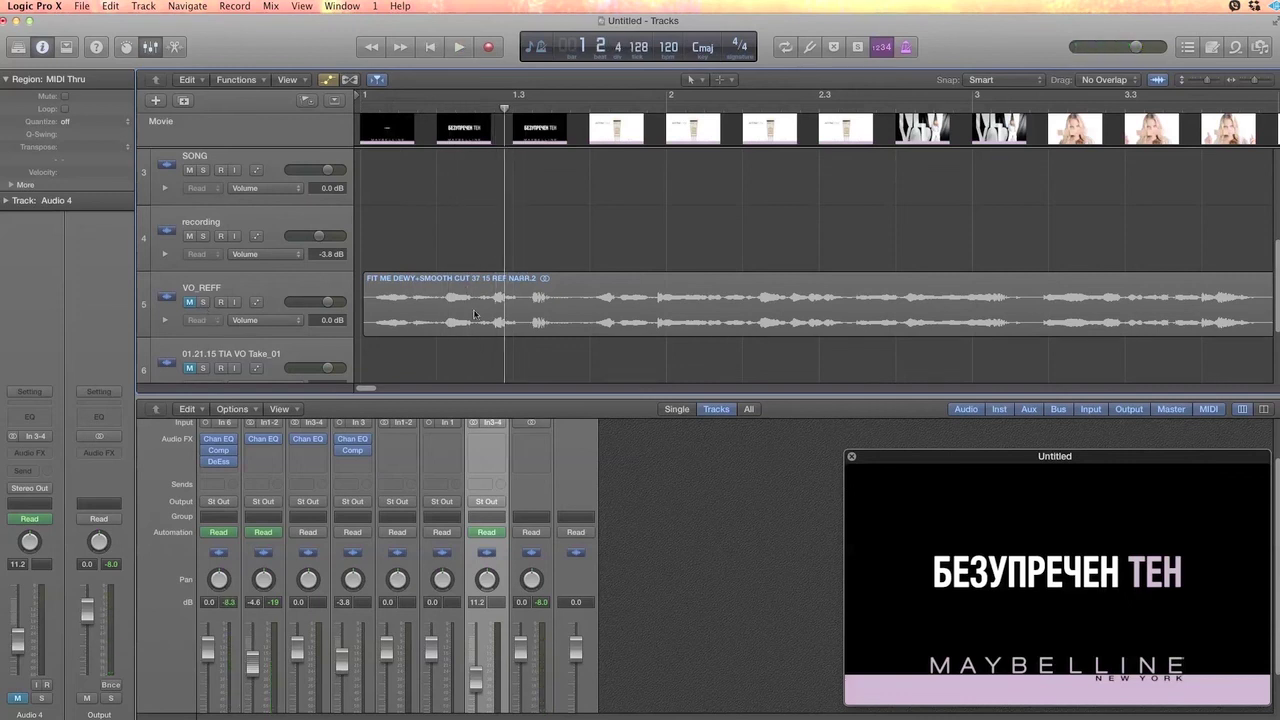
scroll(480, 300, up, 3)
scroll(485, 294, down, 5)
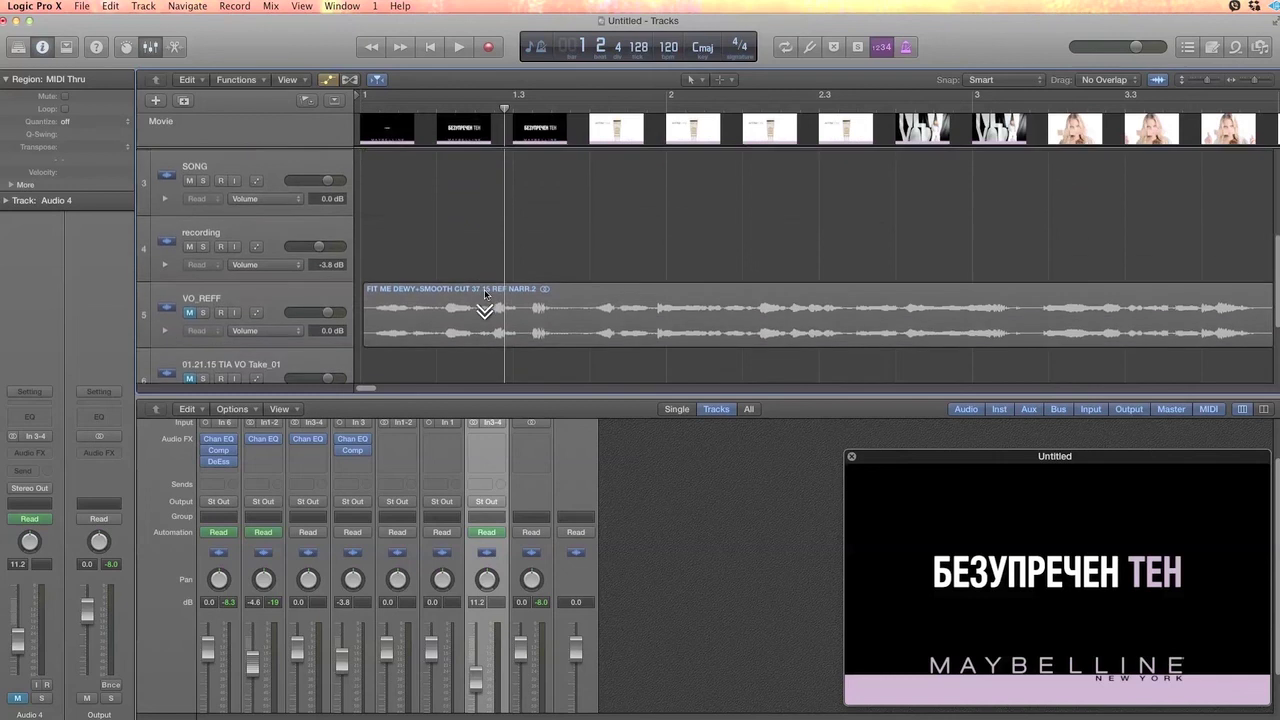
scroll(485, 294, up, 2)
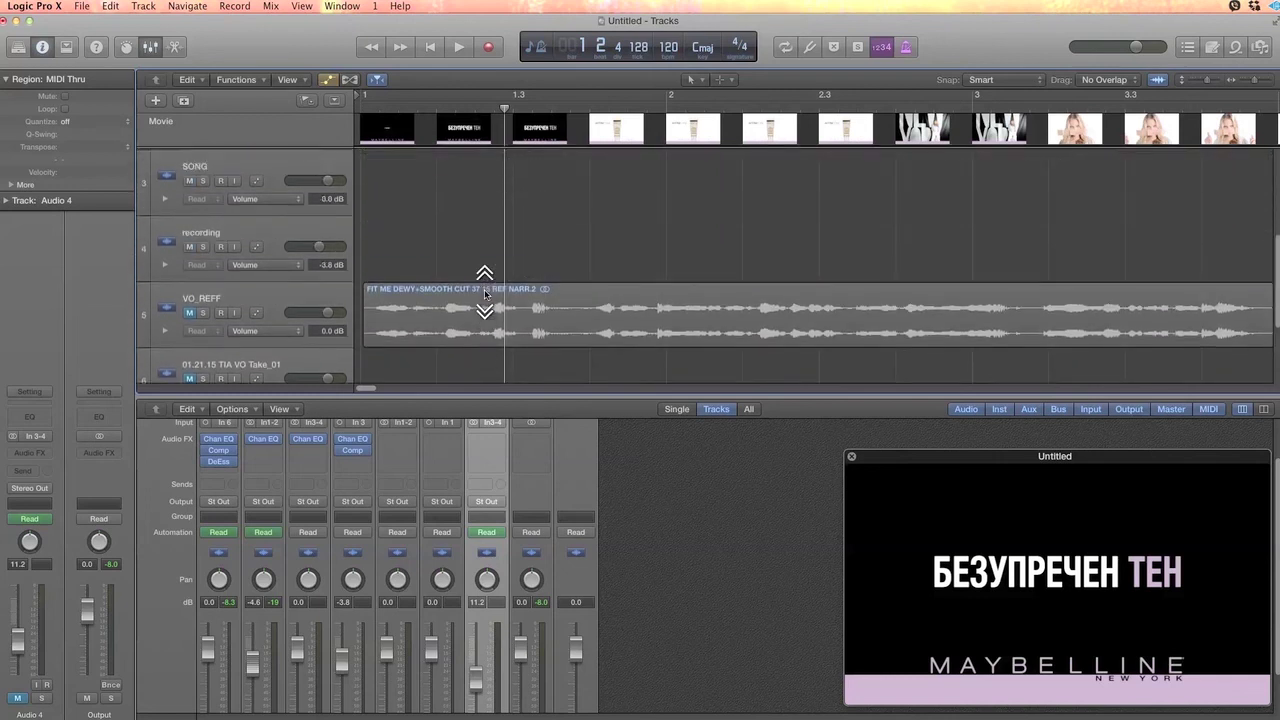
scroll(485, 294, up, 5)
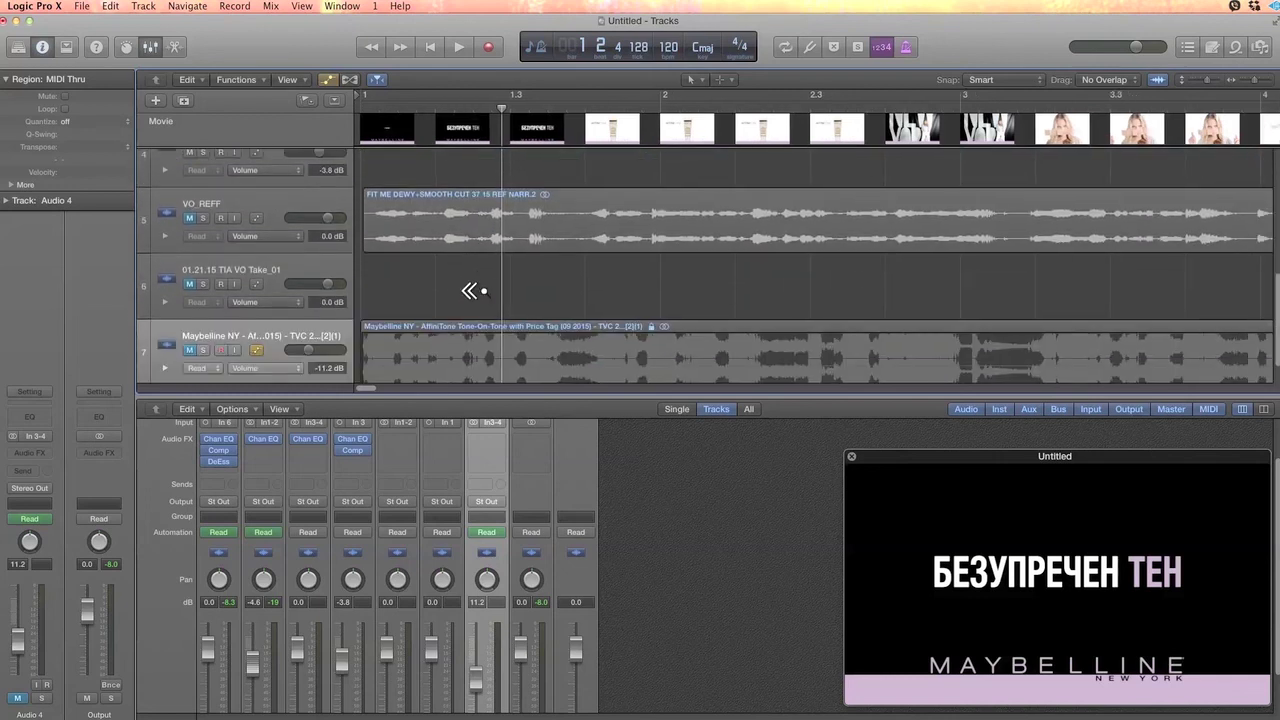
scroll(482, 291, down, 3)
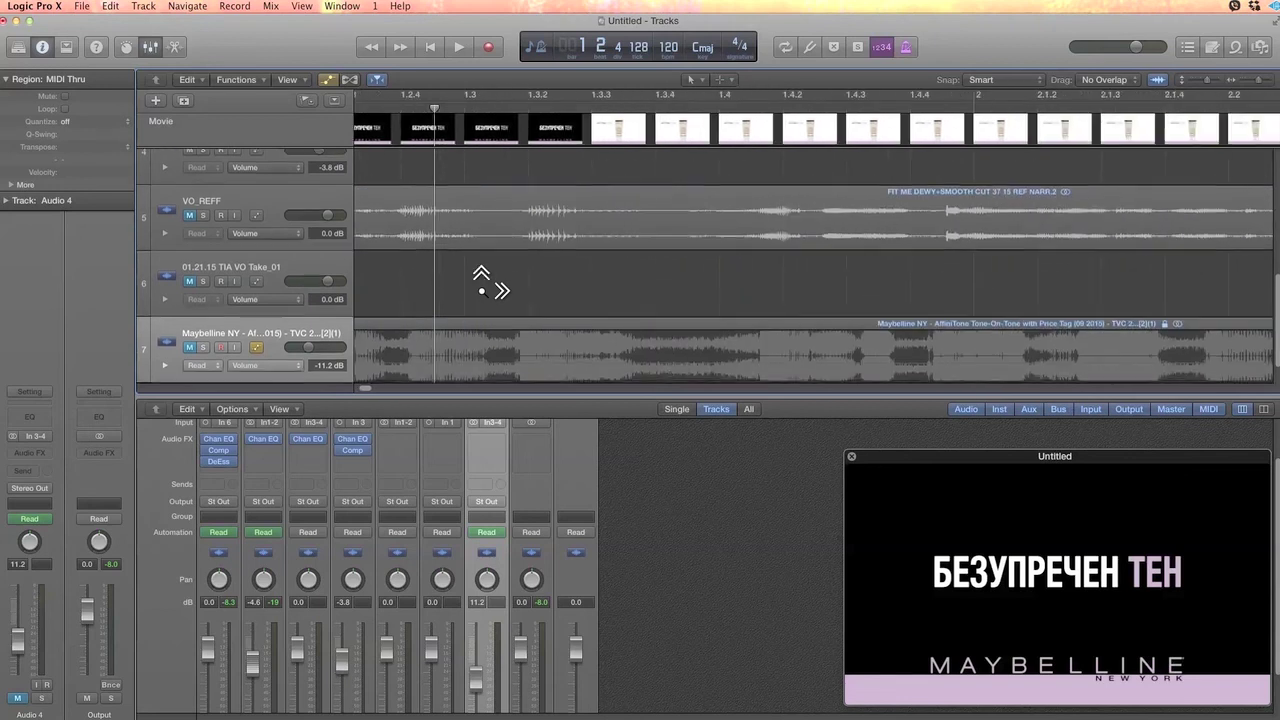
click(256, 225)
scroll(426, 250, down, 8)
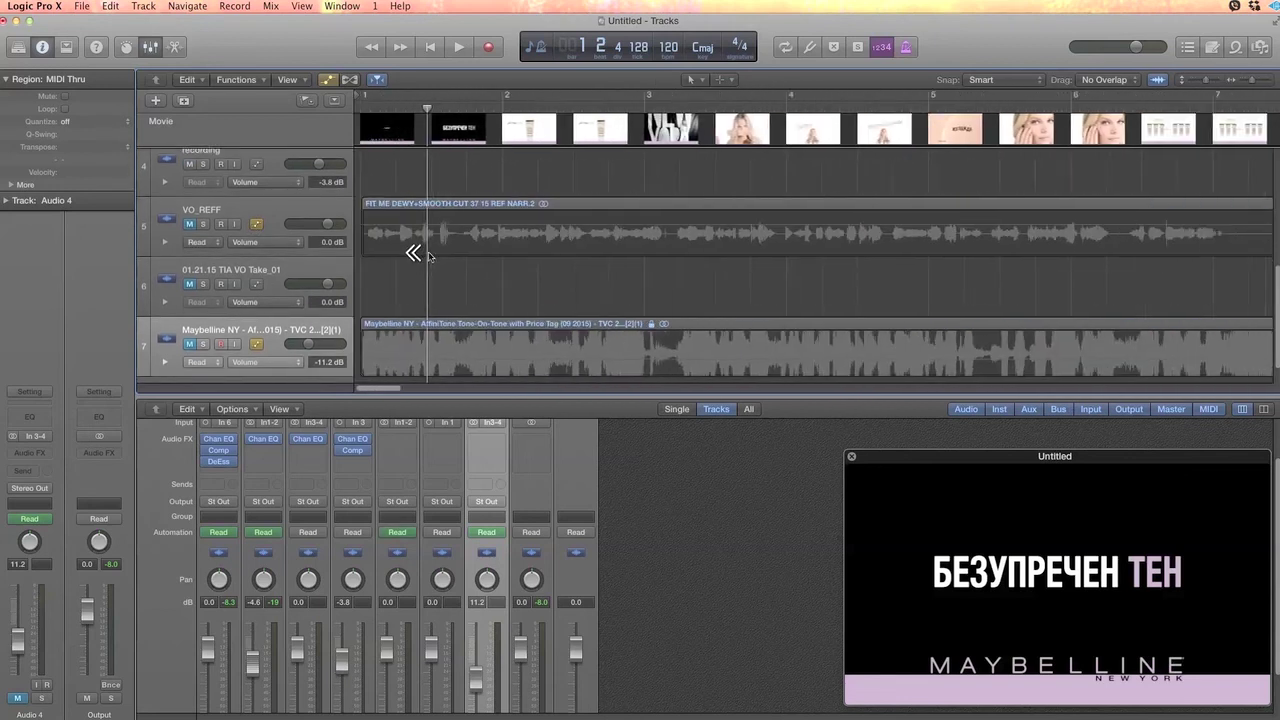
scroll(427, 256, down, 4)
scroll(426, 257, up, 6)
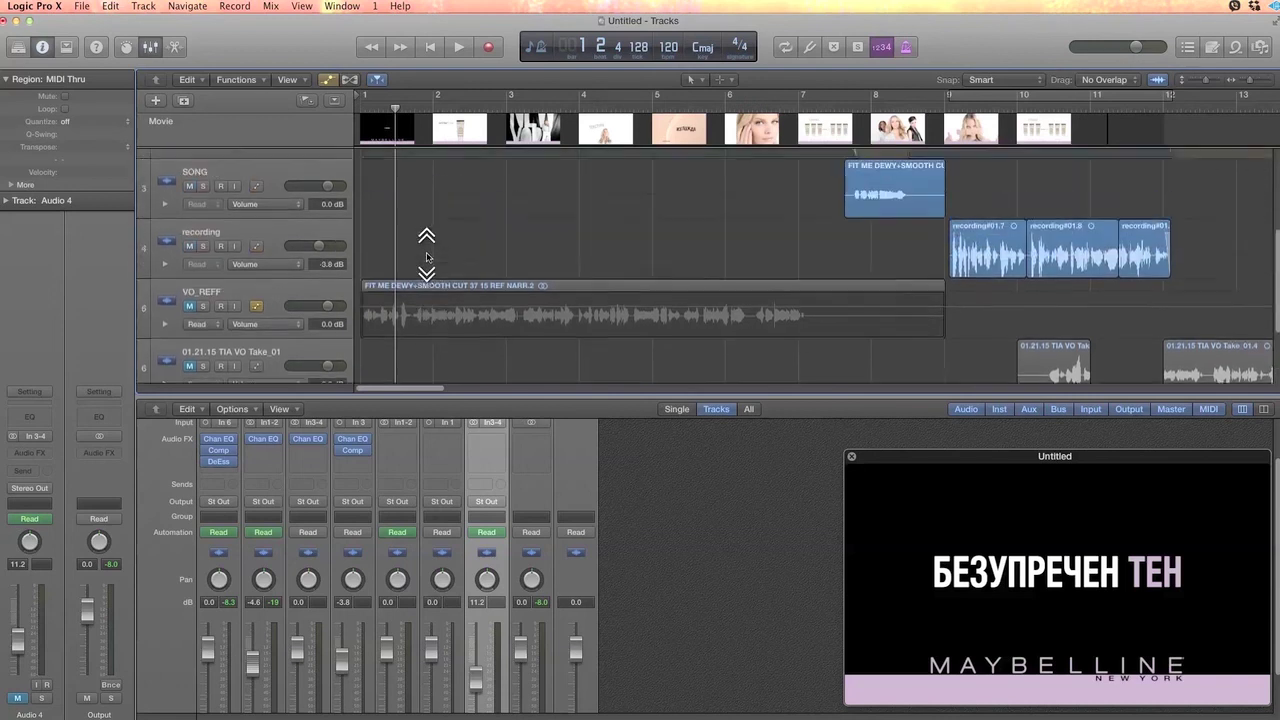
scroll(426, 257, down, 4)
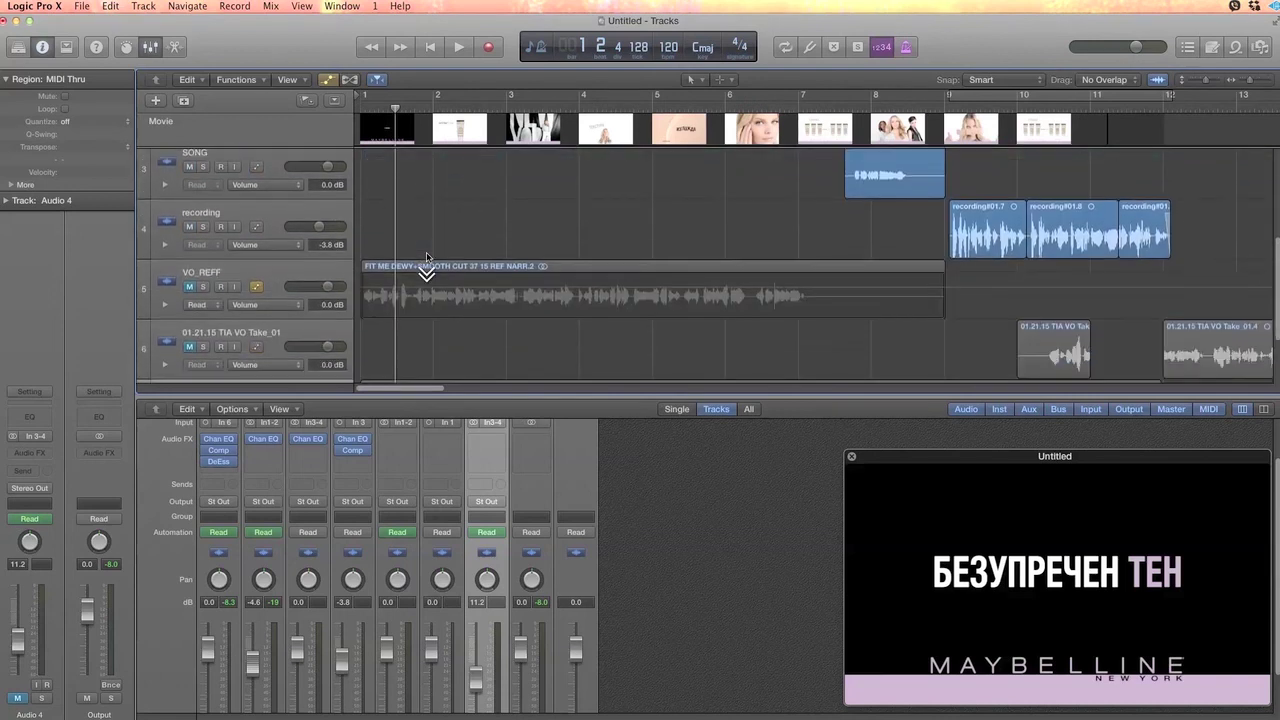
drag(222, 316, 220, 367)
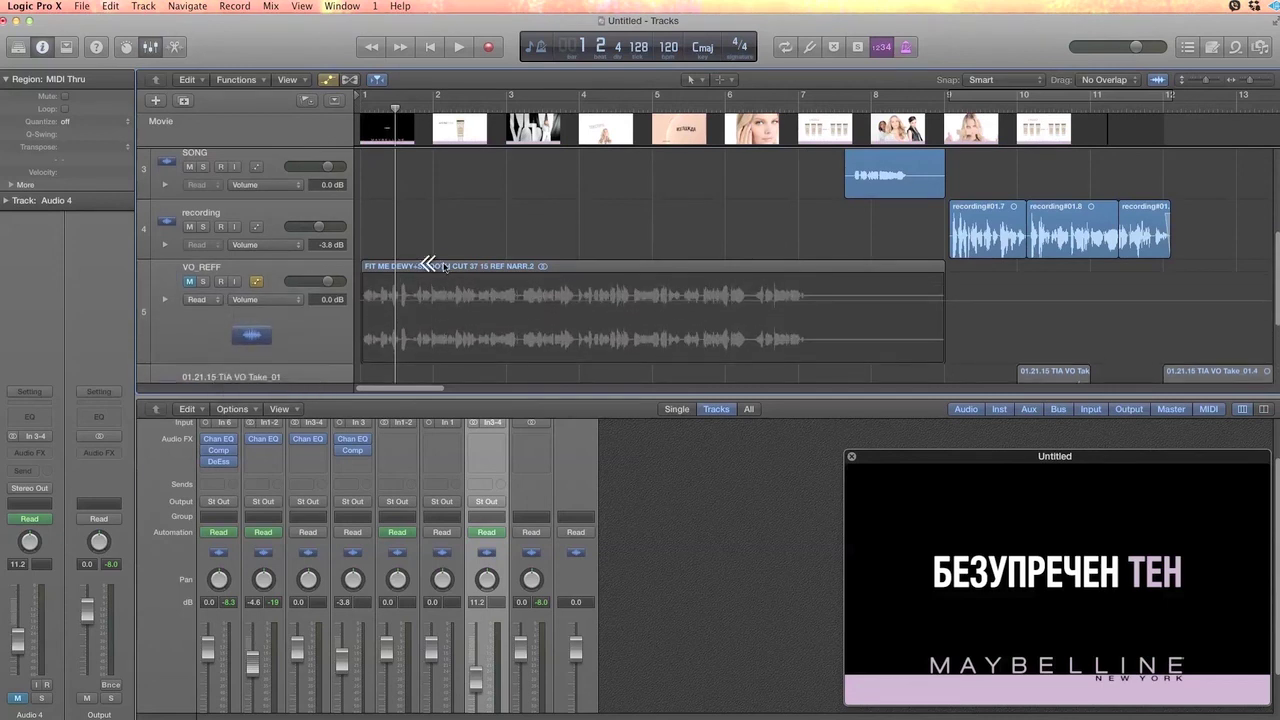
click(258, 283)
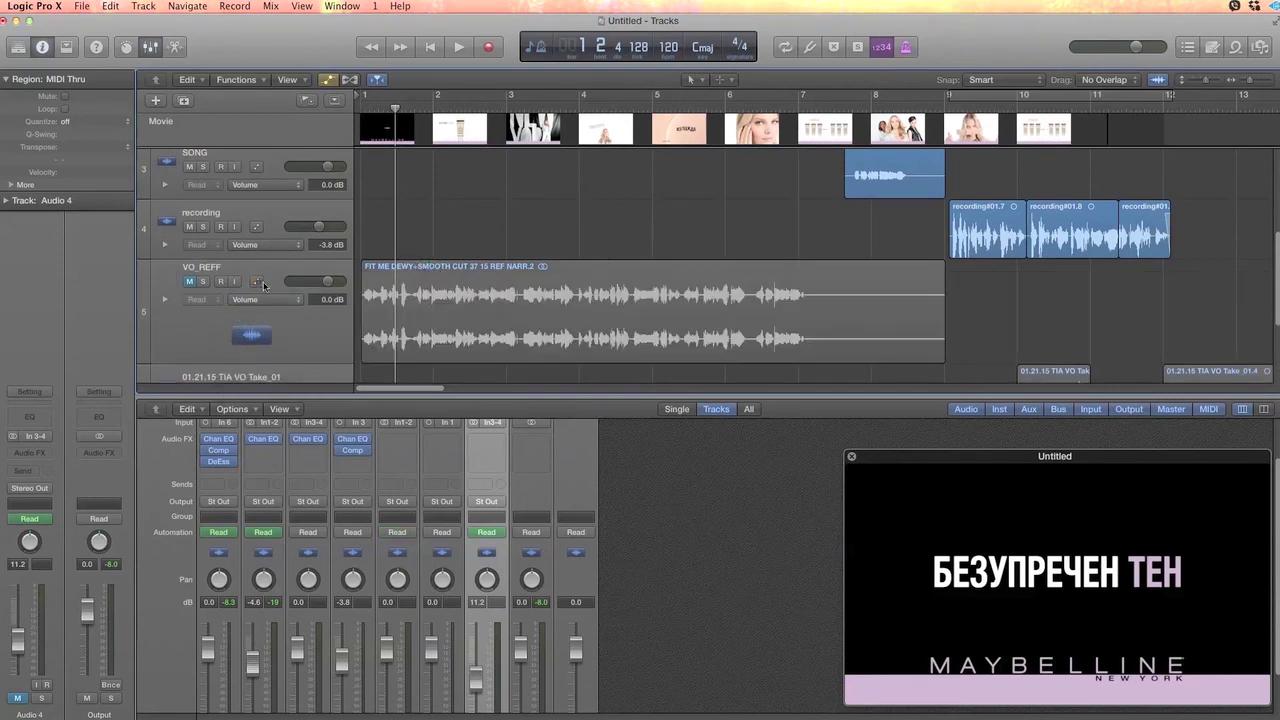
drag(214, 362, 225, 303)
scroll(520, 256, up, 5)
scroll(515, 251, up, 1)
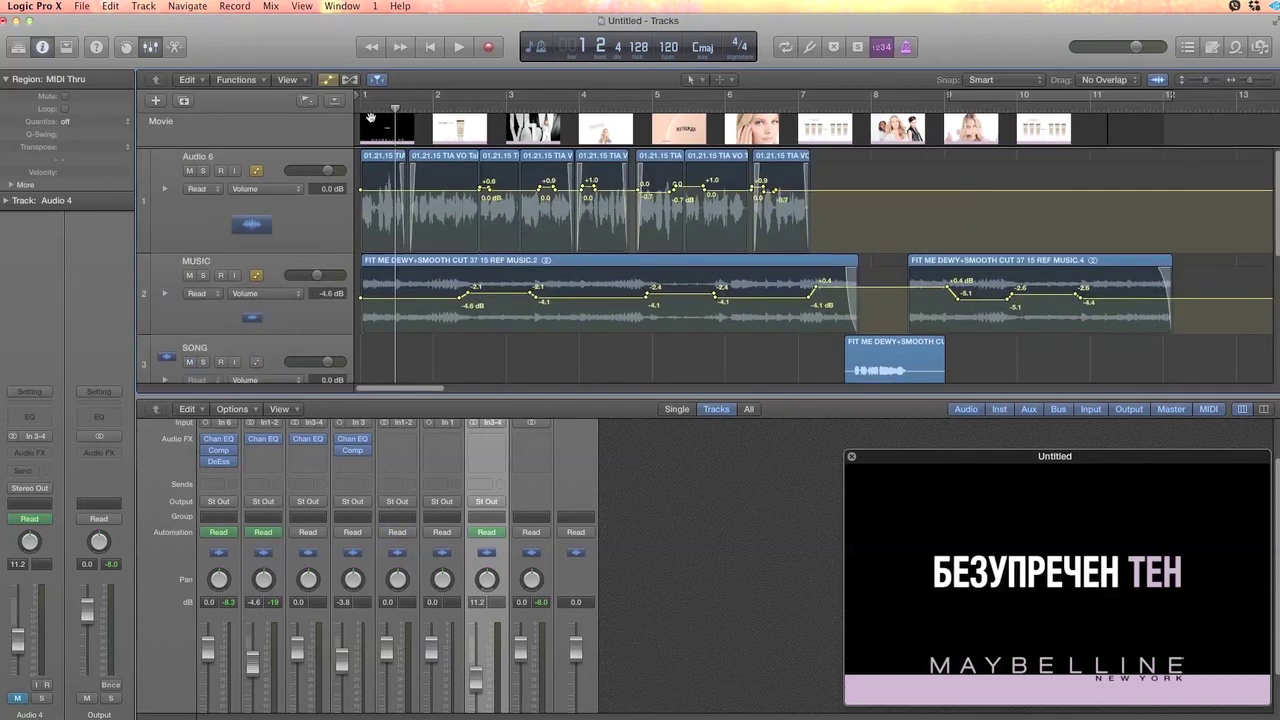
Play the opening, and lower the Audio 6 volume to -1.5 dB over the loud peak between beats 1.2 and 1.3 in Take_02.3.
key(Return)
key(space)
key(super+Right)
key(super+Right)
key(super+Right)
key(super+Right)
key(super+Right)
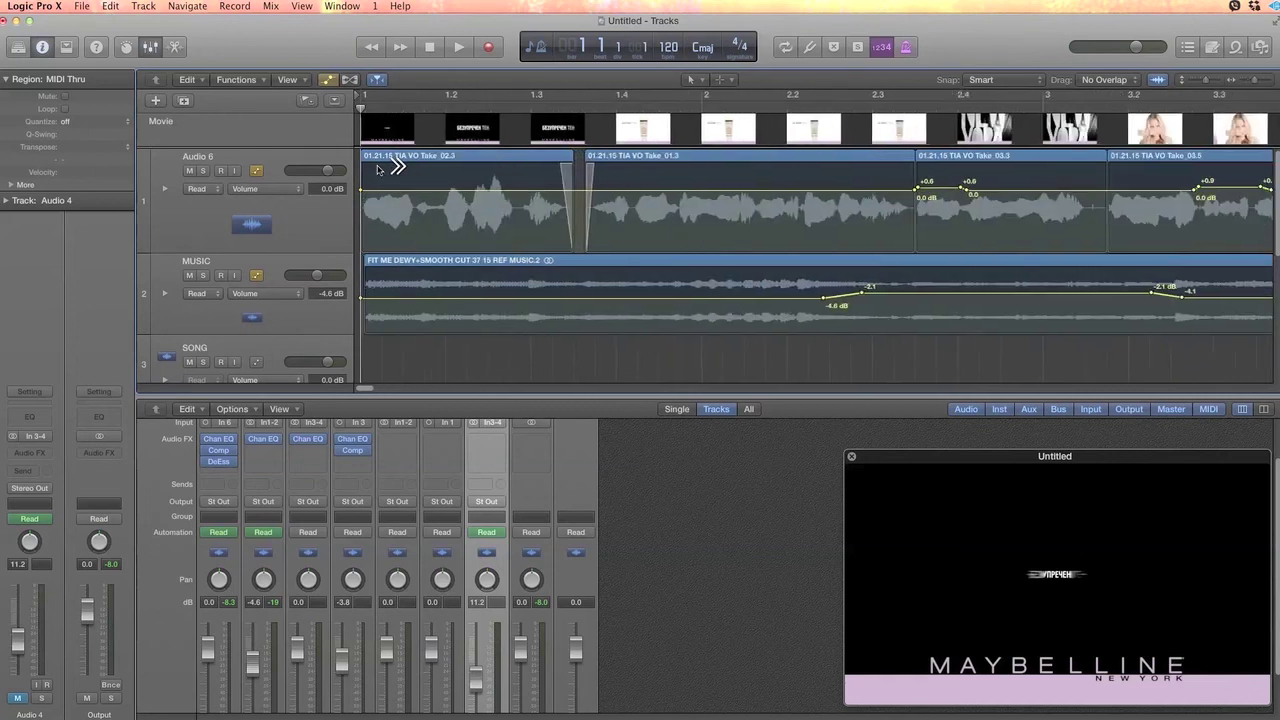
key(space)
key(space)
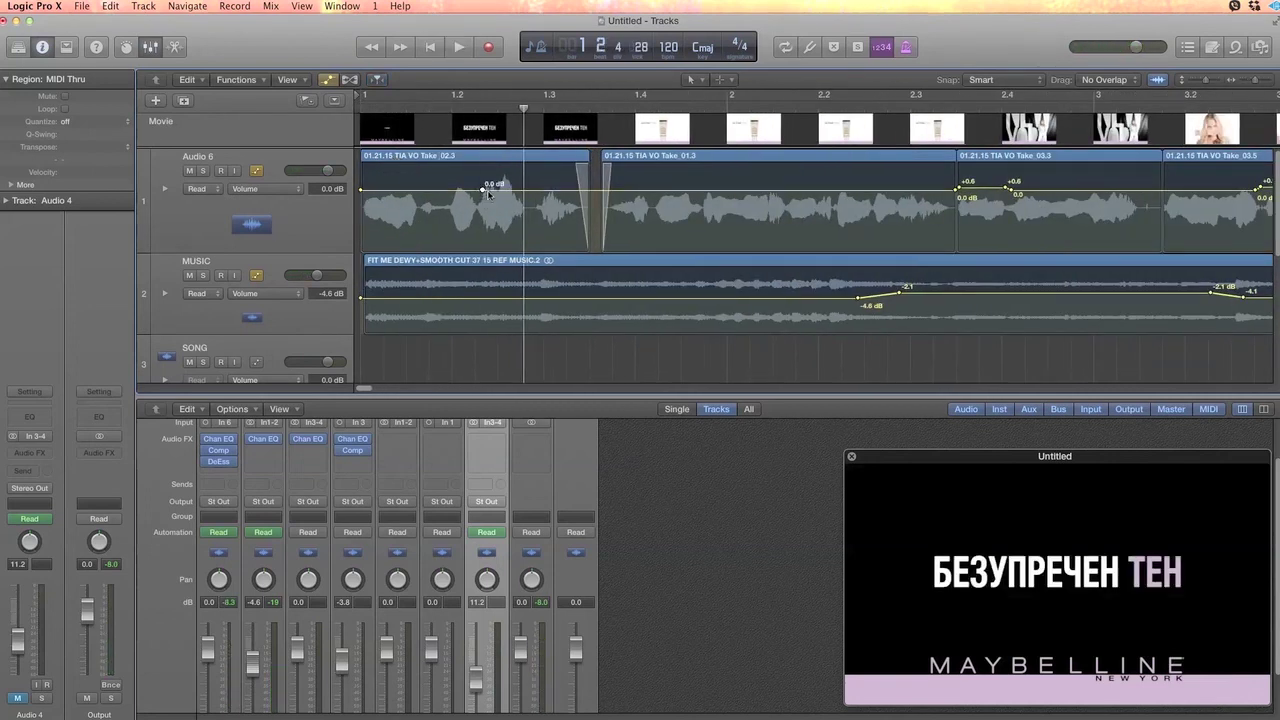
drag(505, 193, 506, 201)
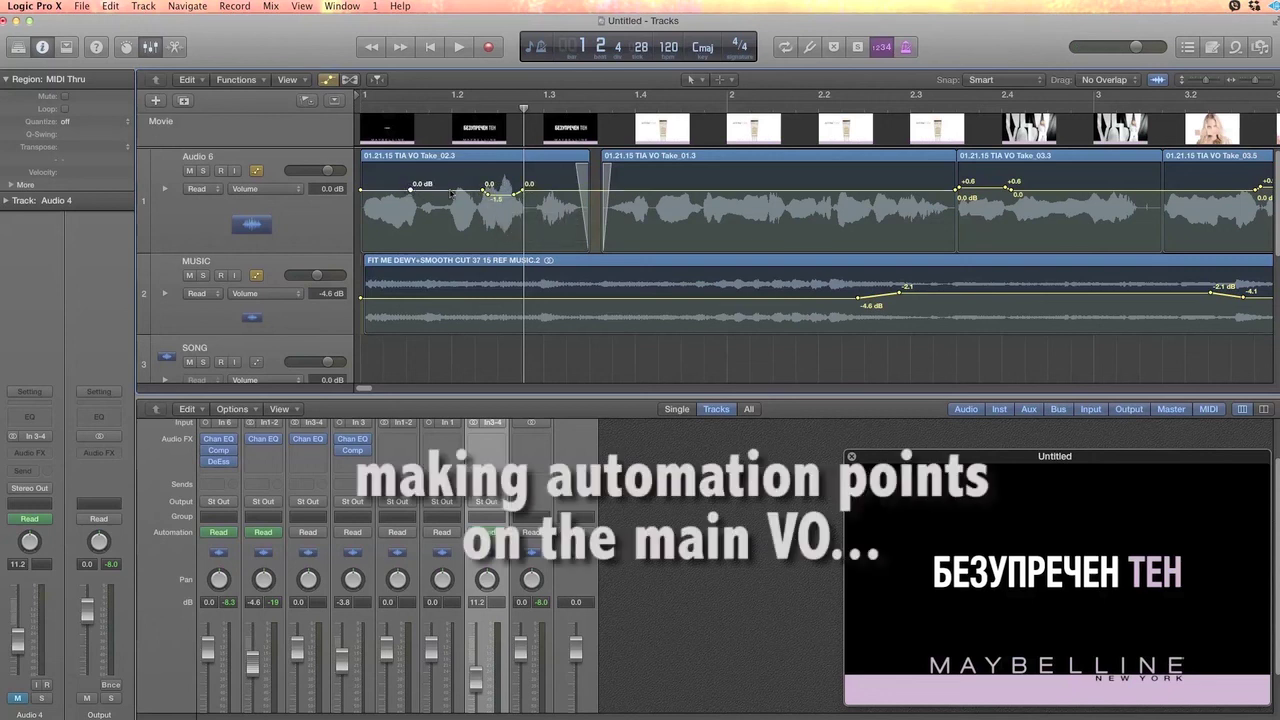
Raise the Audio 6 volume to +1.0 dB over the stretch just before beat 1.2 in Take_02.3, and play the opening.
click(401, 191)
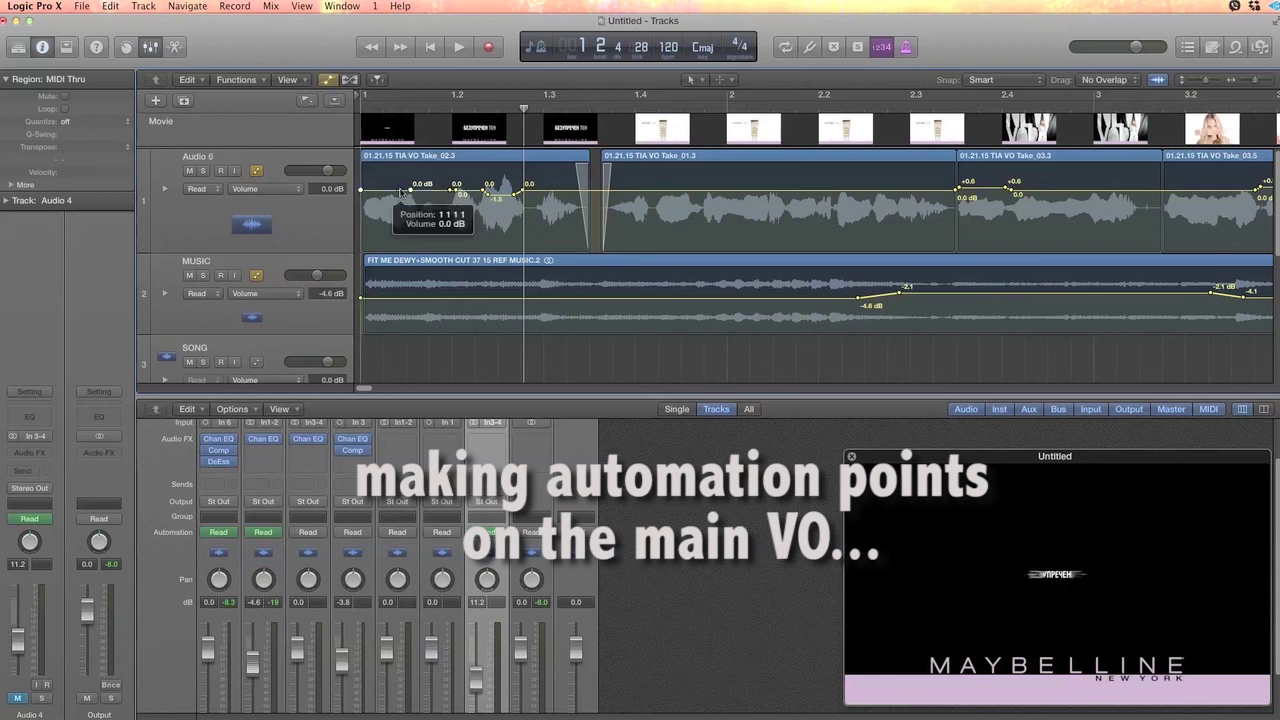
drag(428, 191, 428, 185)
click(361, 111)
key(space)
key(space)
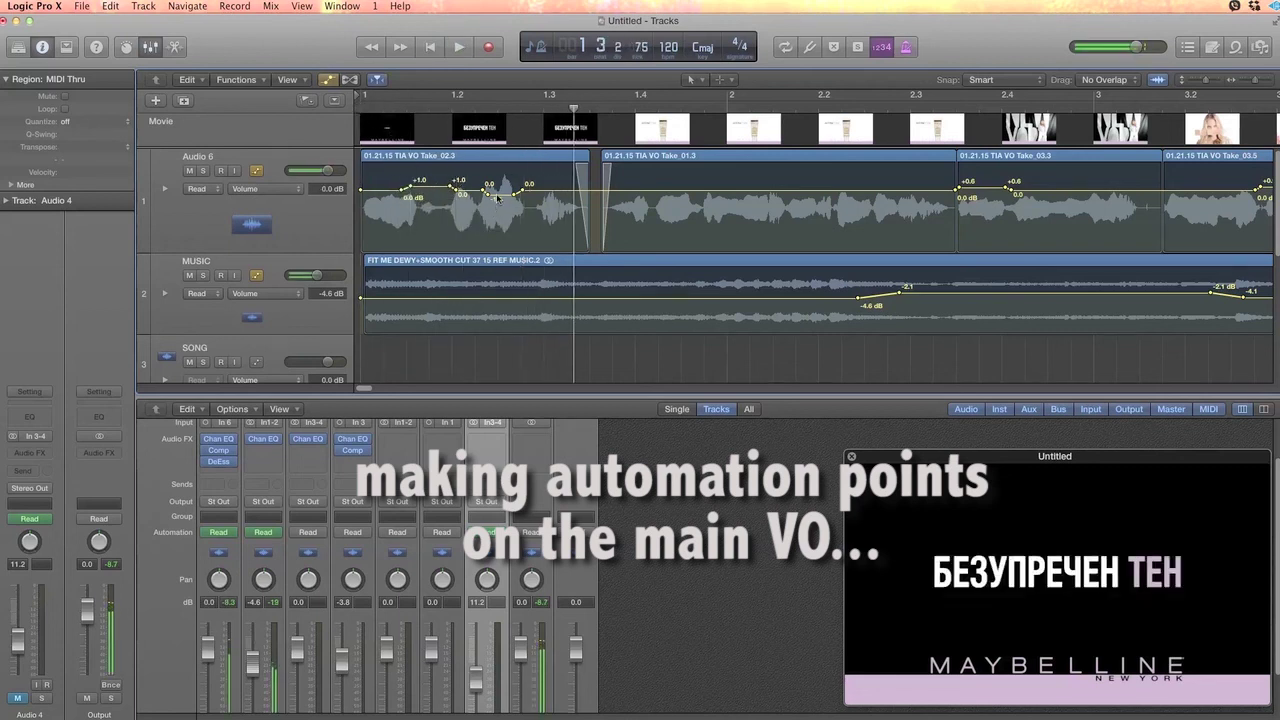
Try the volume dip over the loud peak in Take_02.3 at -2.1 dB and at -4.1 dB, listening to the opening.
drag(497, 199, 490, 205)
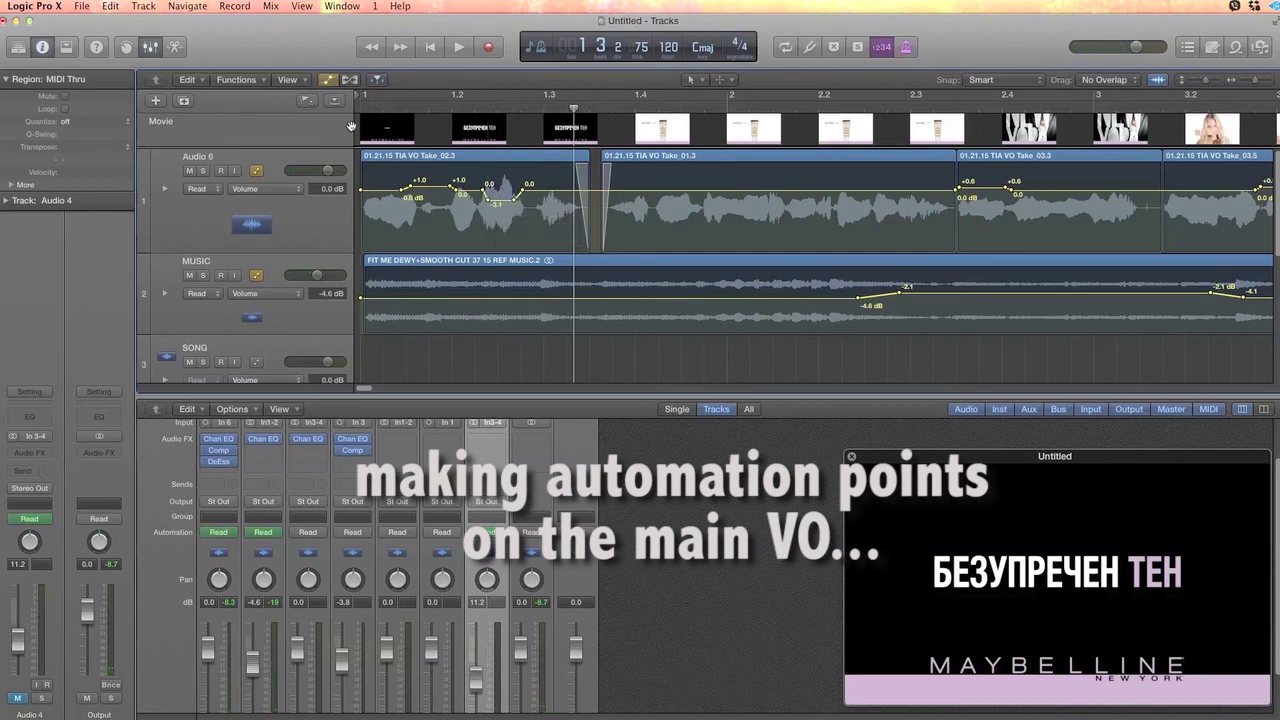
key(space)
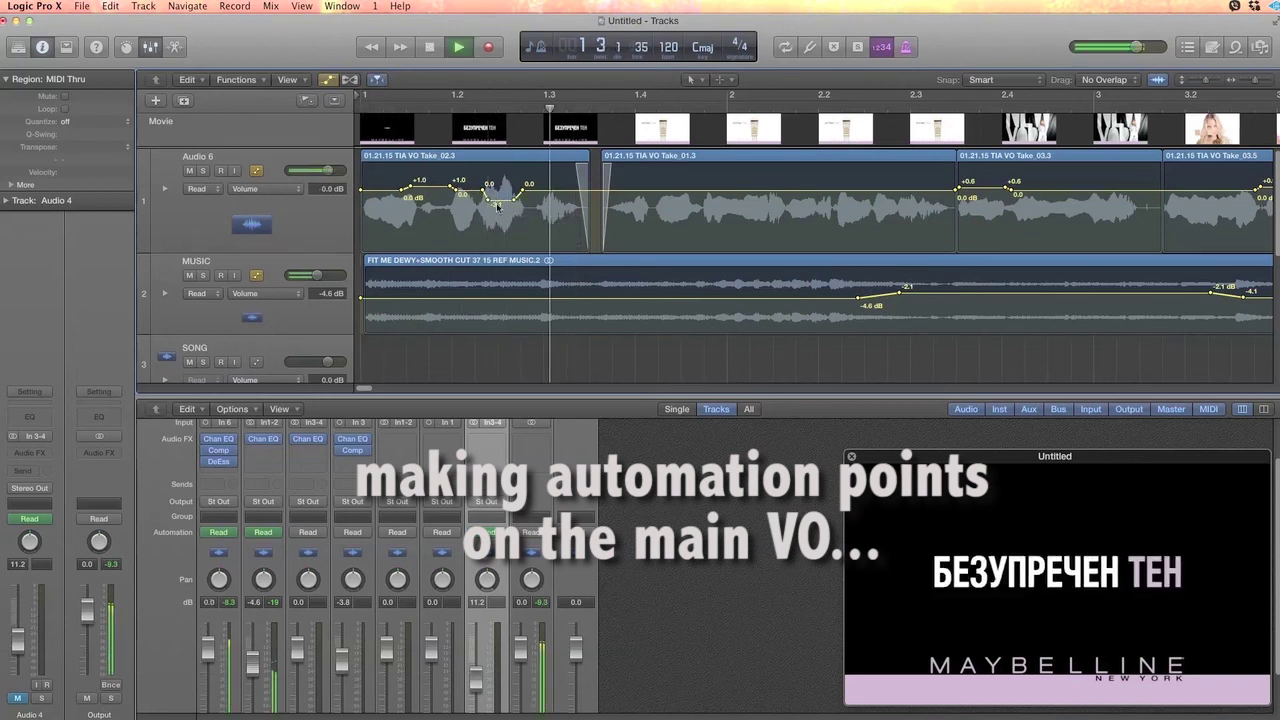
drag(489, 202, 509, 209)
key(space)
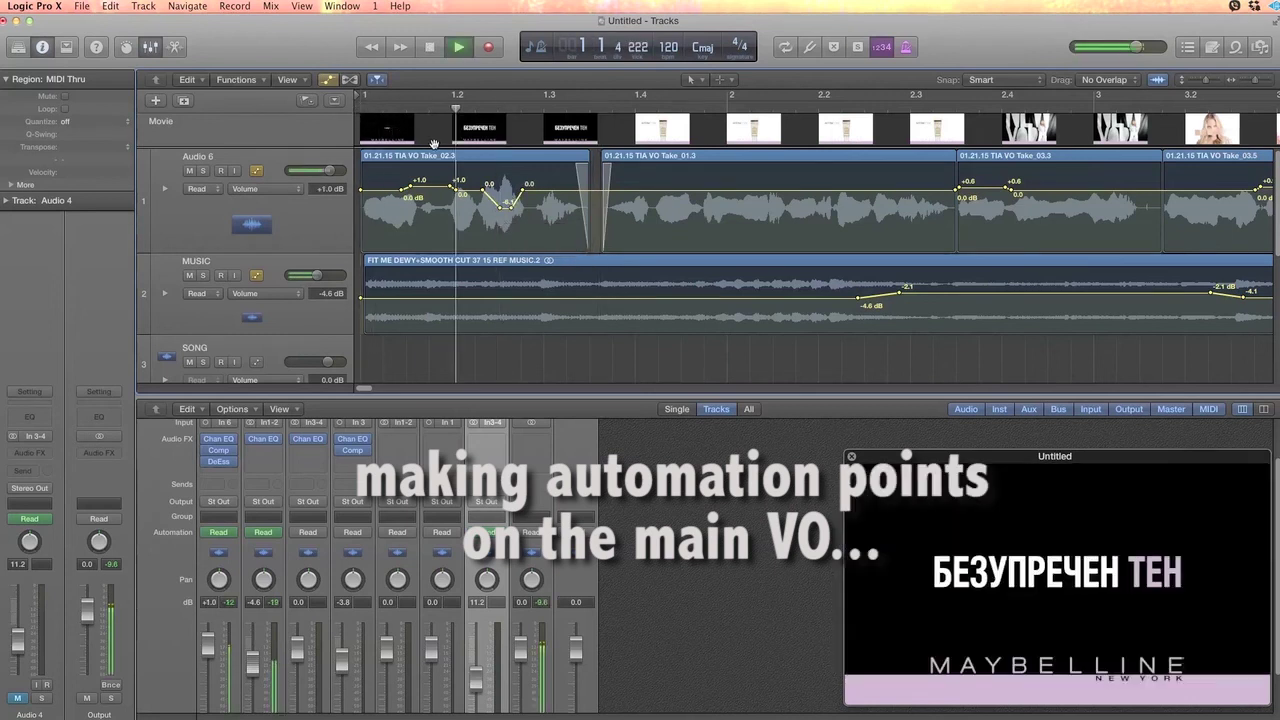
key(space)
Make the volume dip over the loud peak in Take_02.3 shallower, and play the mix from the start into bar 4.
drag(507, 209, 505, 199)
click(367, 111)
key(space)
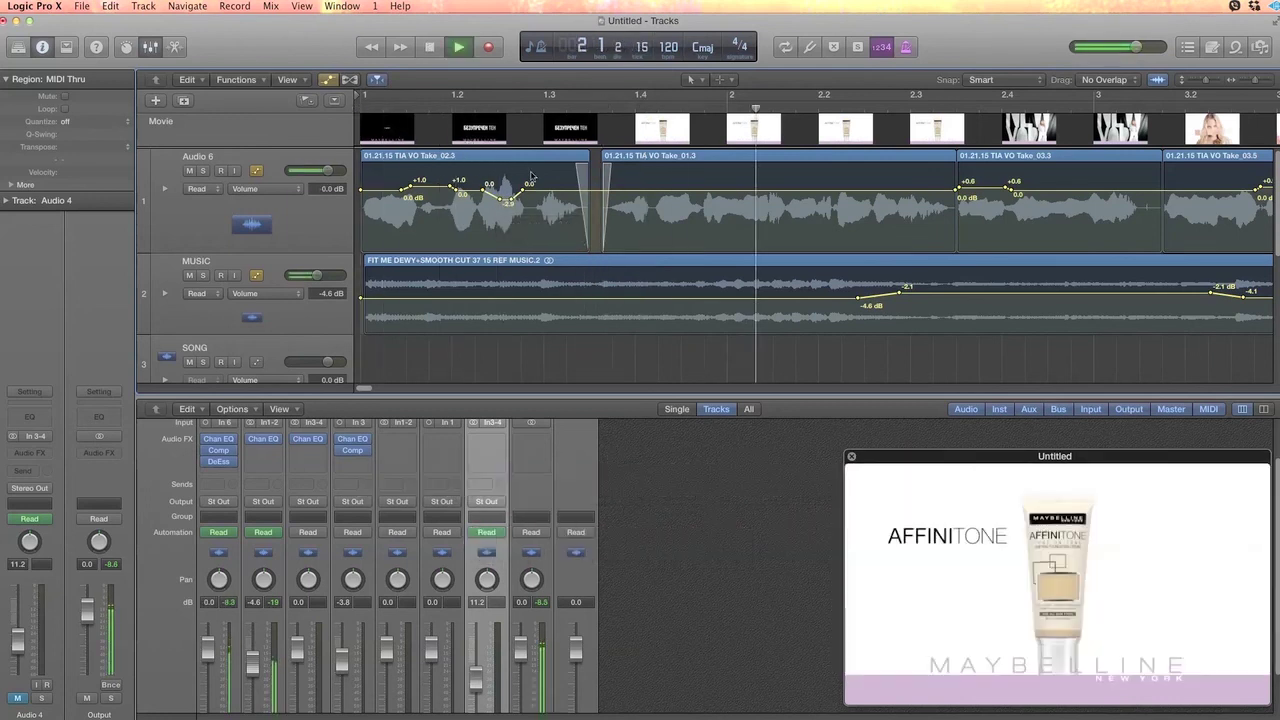
scroll(531, 176, left, 5)
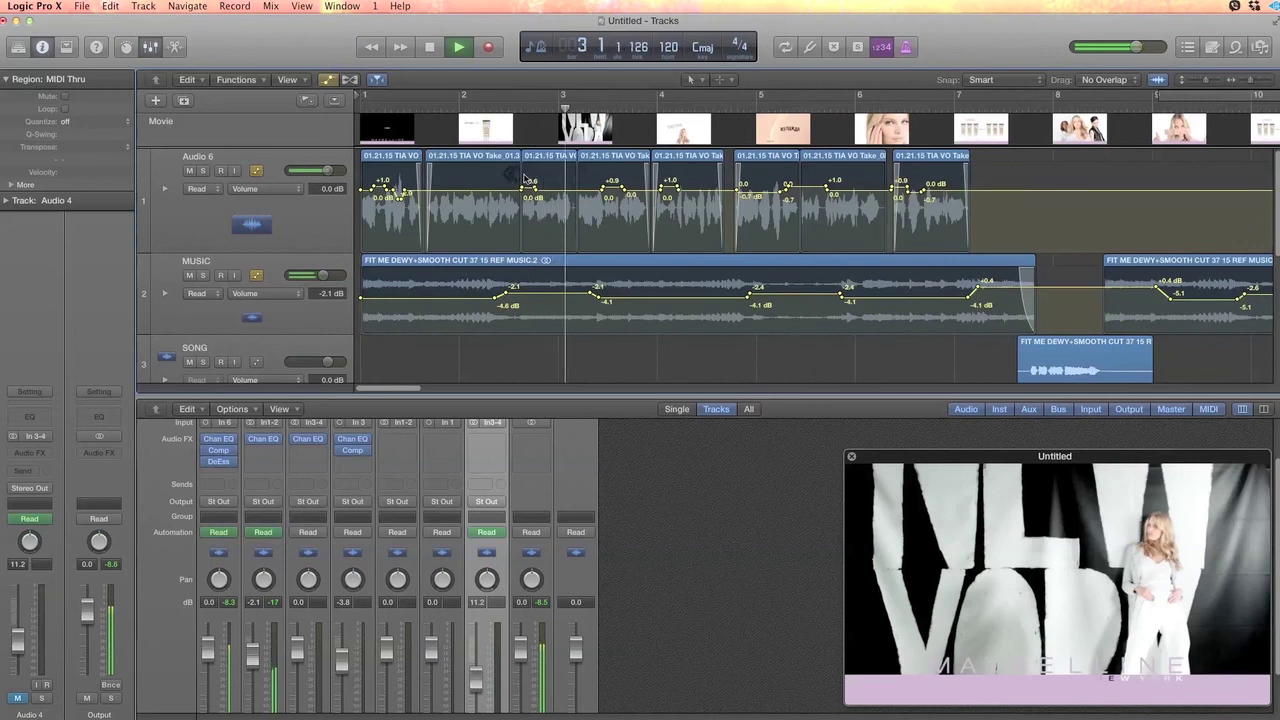
scroll(531, 266, down, 3)
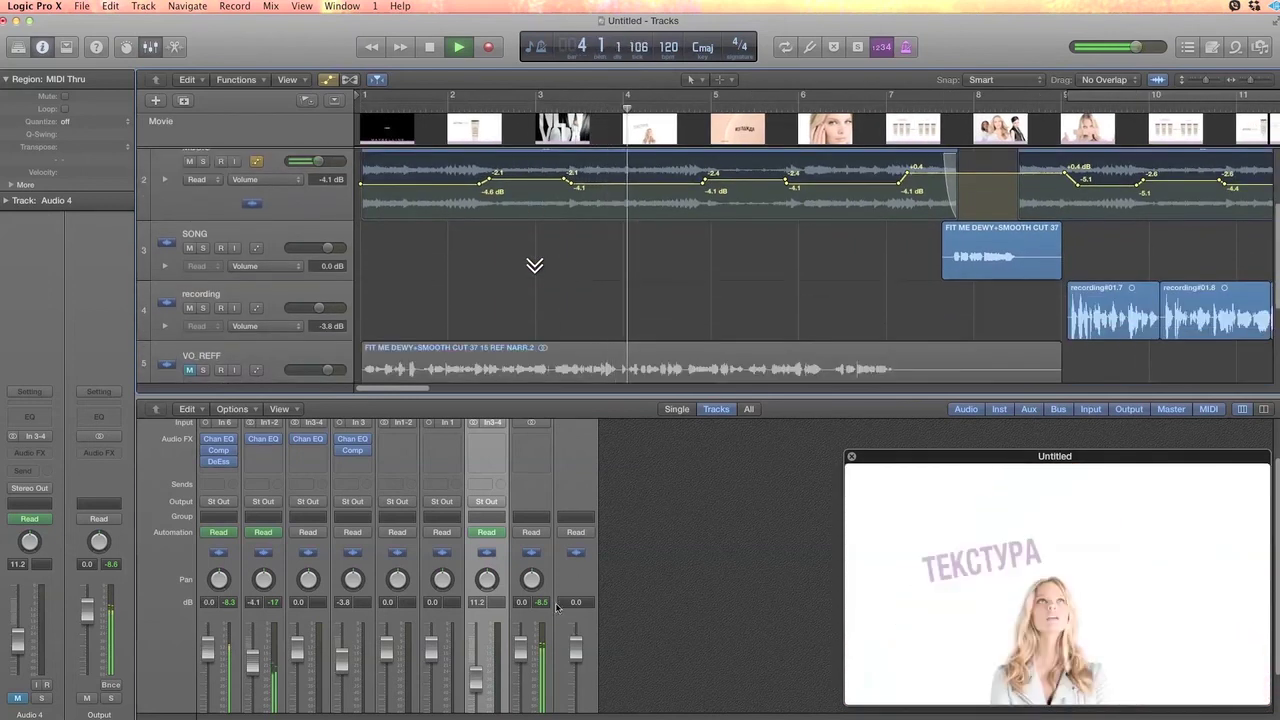
Insert a Compressor on the Output channel strip while the mix plays.
click(531, 472)
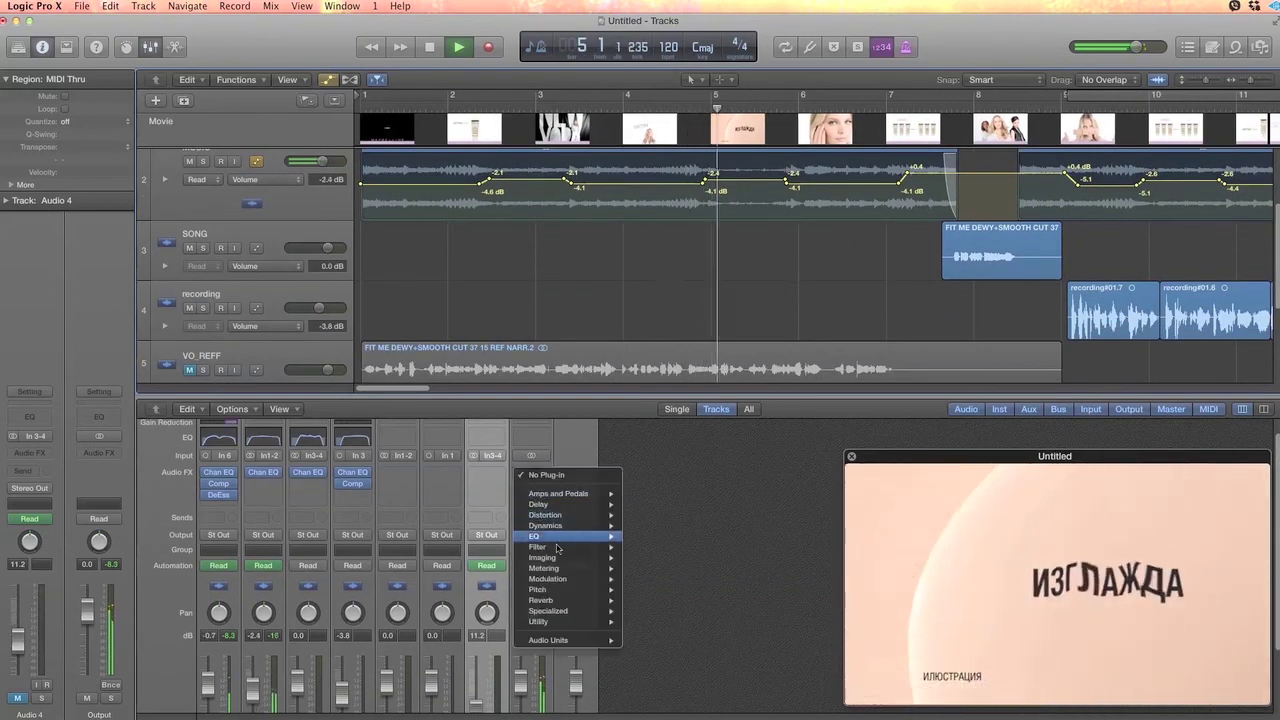
mouse_move(587, 529)
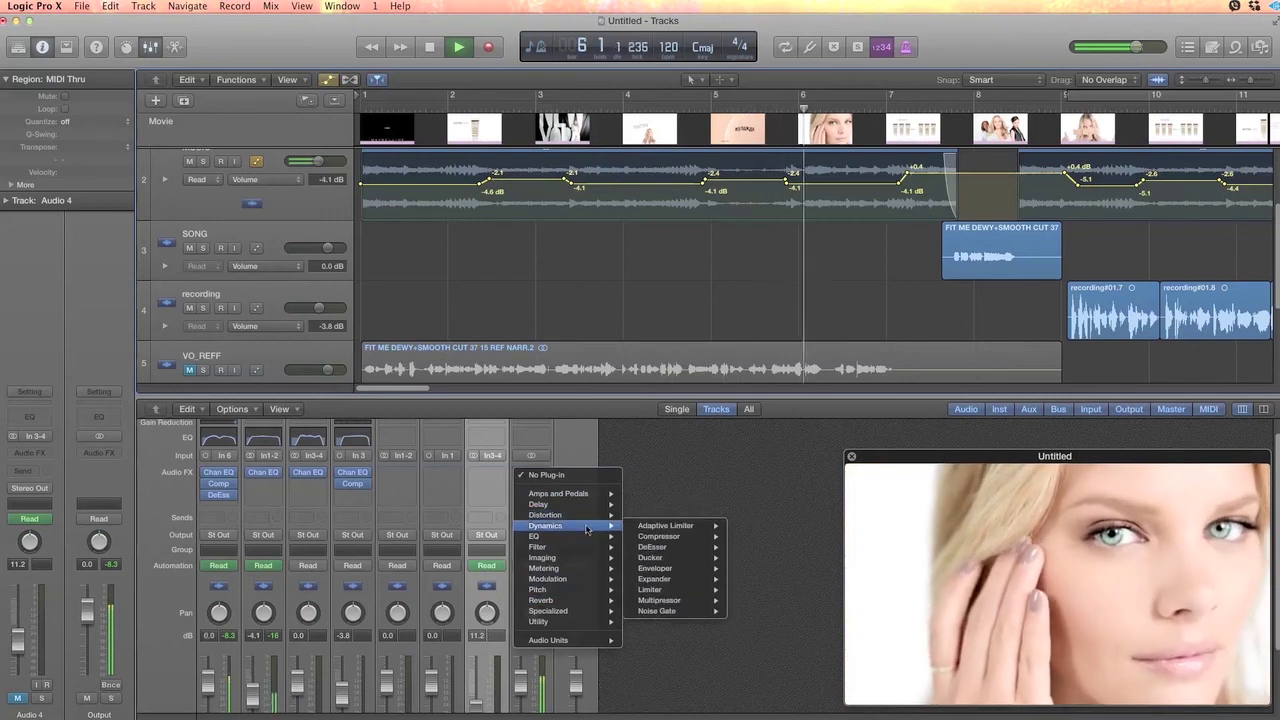
mouse_move(672, 536)
click(748, 536)
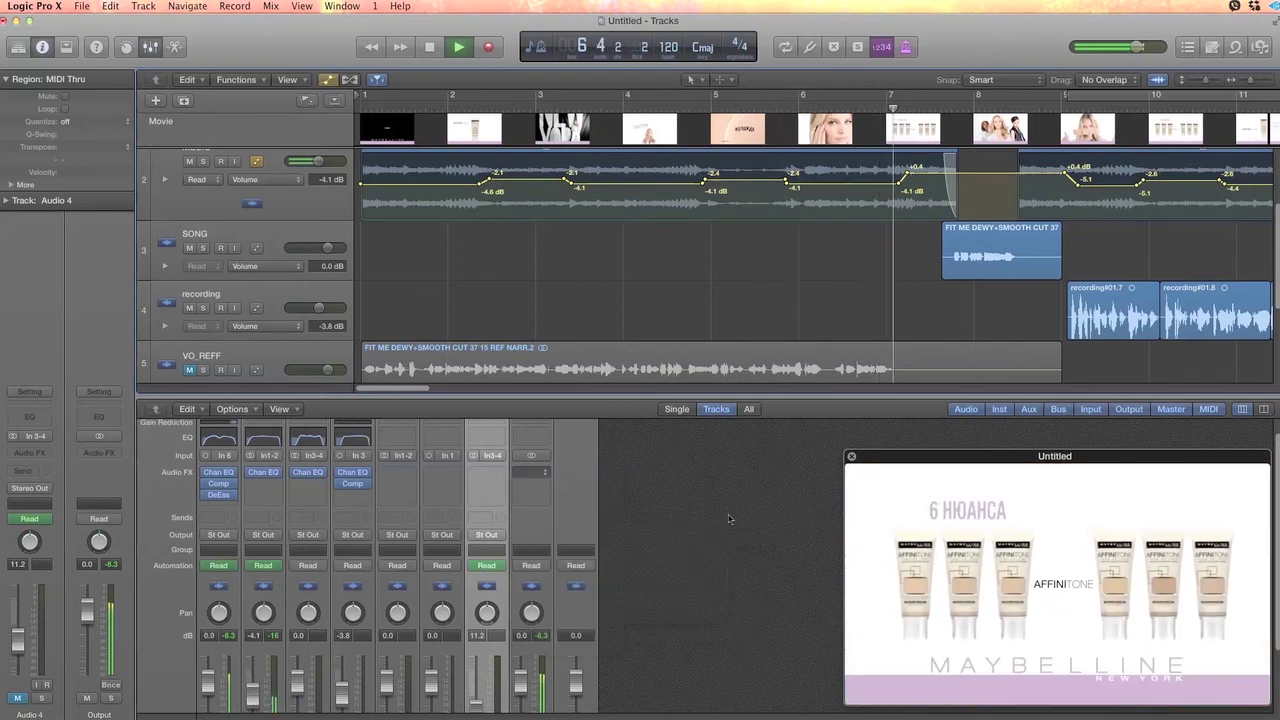
Replay the mix from the start, and set the Output compressor's attack to 41.0 ms and release to 23.0 ms with auto release off.
key(space)
click(383, 103)
key(space)
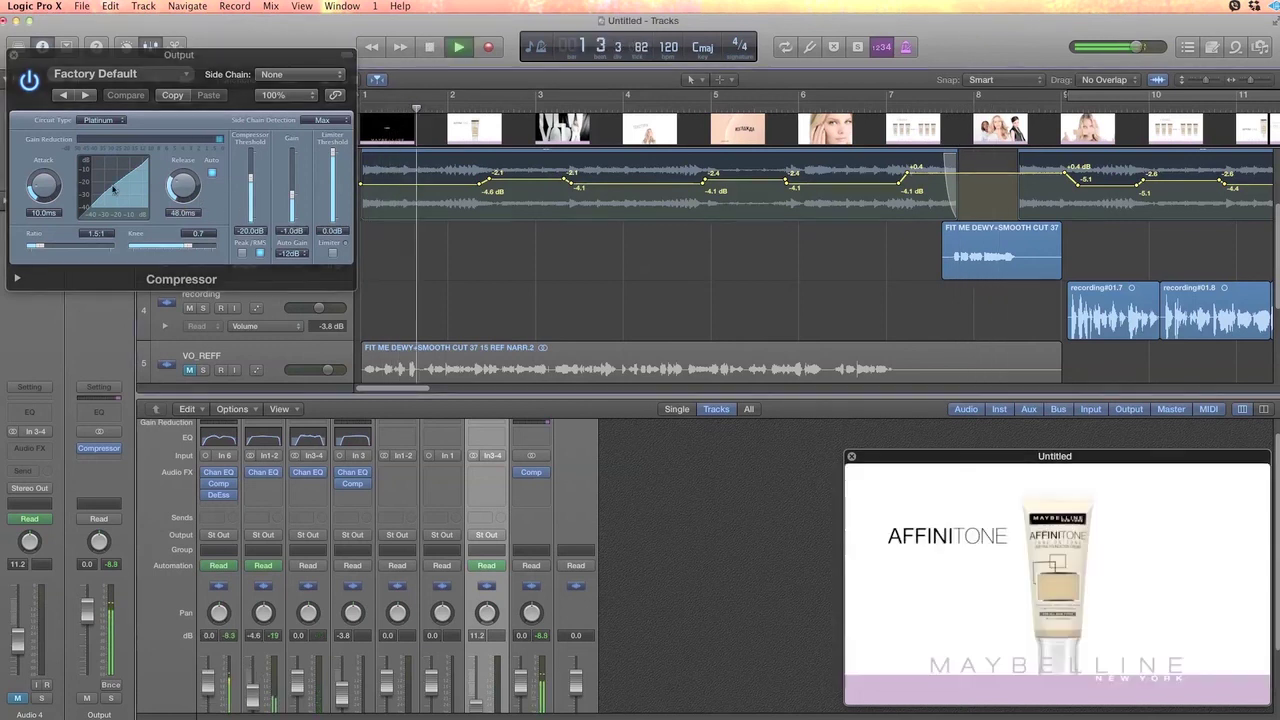
drag(43, 188, 43, 168)
drag(183, 188, 185, 205)
click(212, 175)
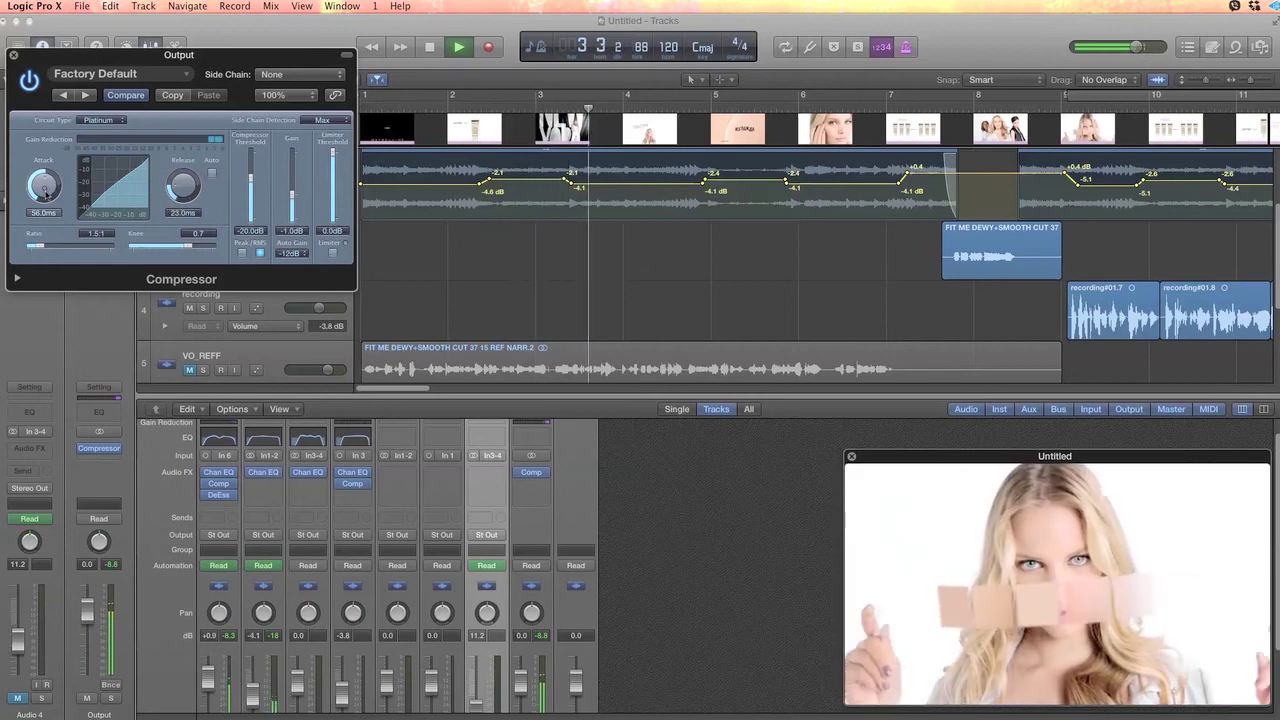
drag(43, 186, 43, 193)
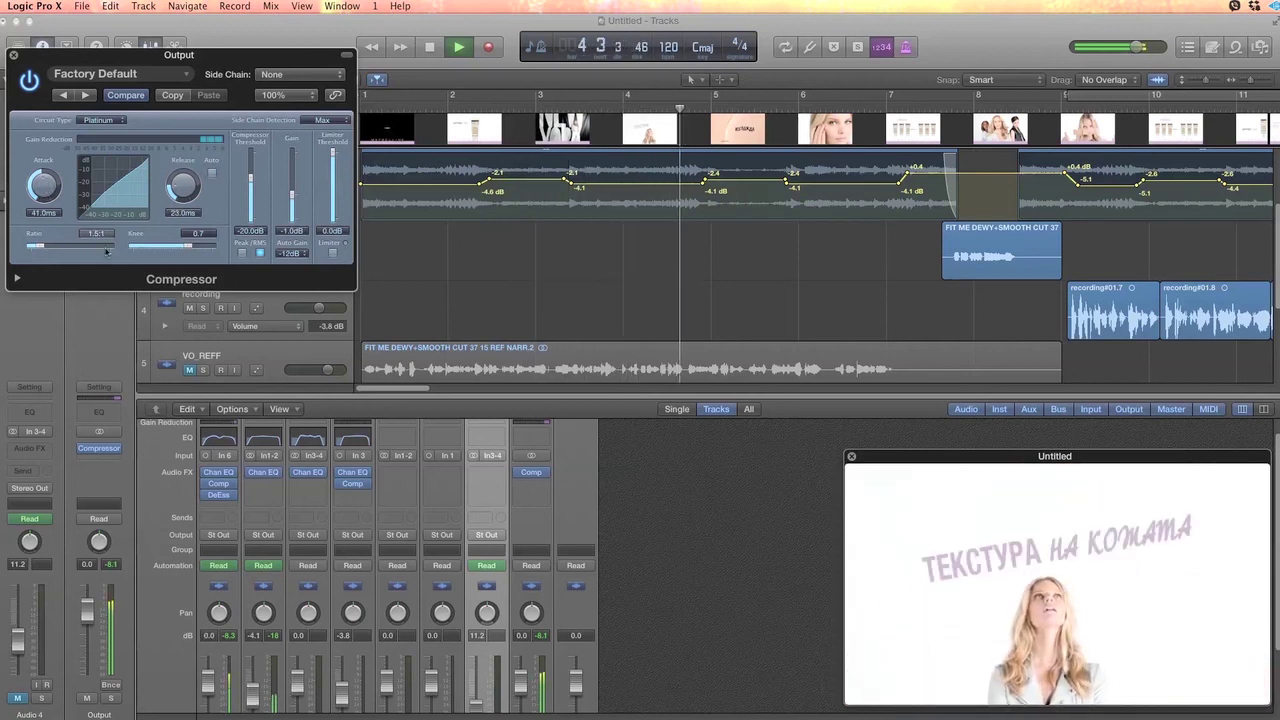
click(14, 55)
Add a stereo Limiter after the compressor on the Output channel, and place its window over the arrangement.
click(531, 484)
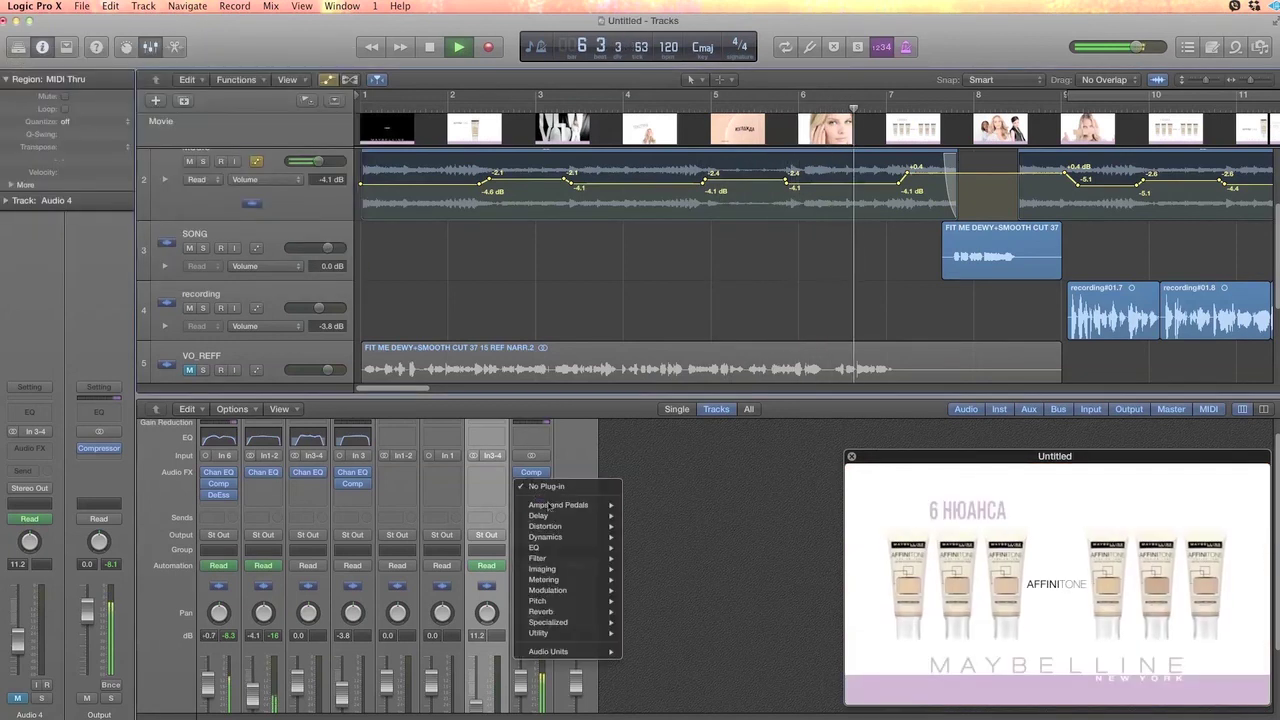
mouse_move(585, 569)
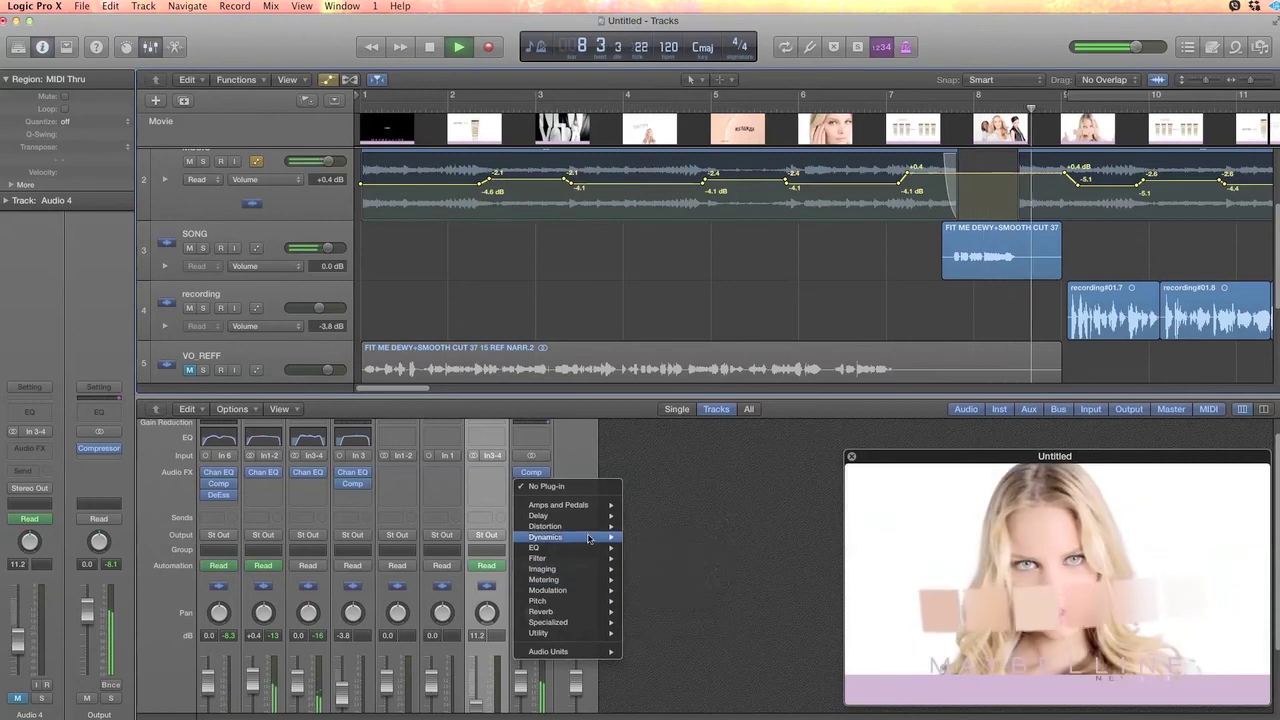
mouse_move(589, 539)
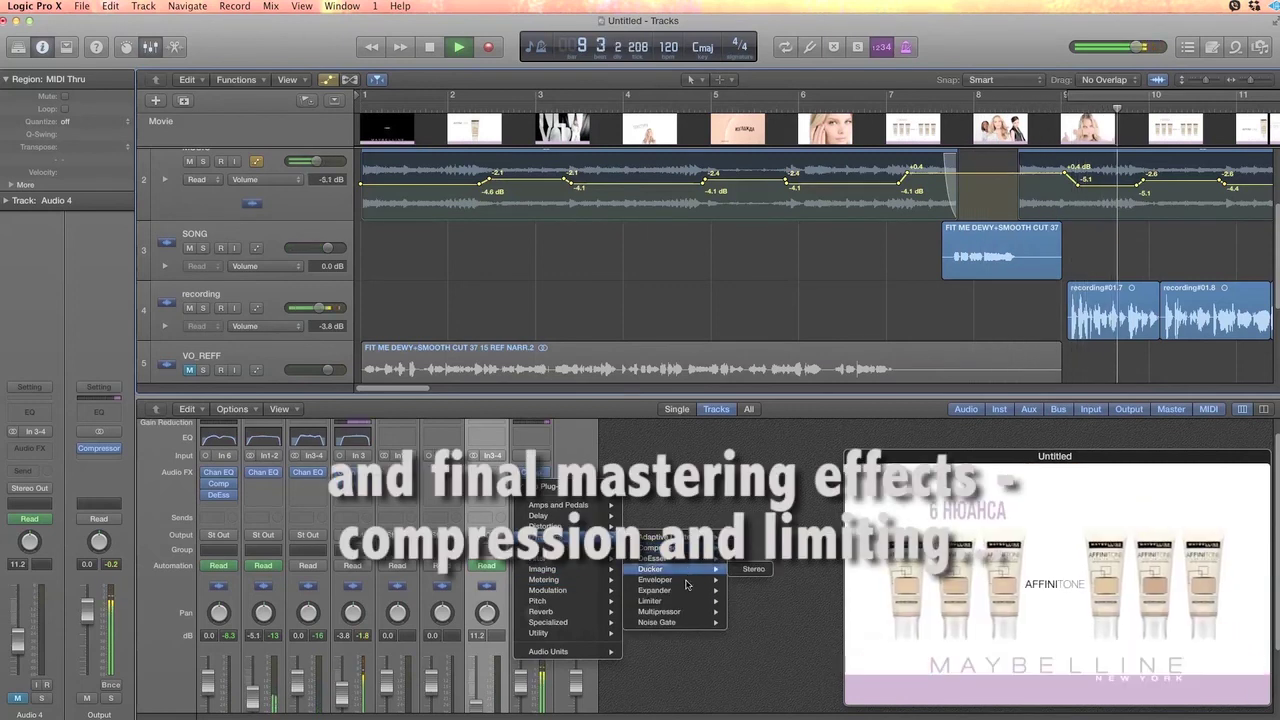
mouse_move(690, 601)
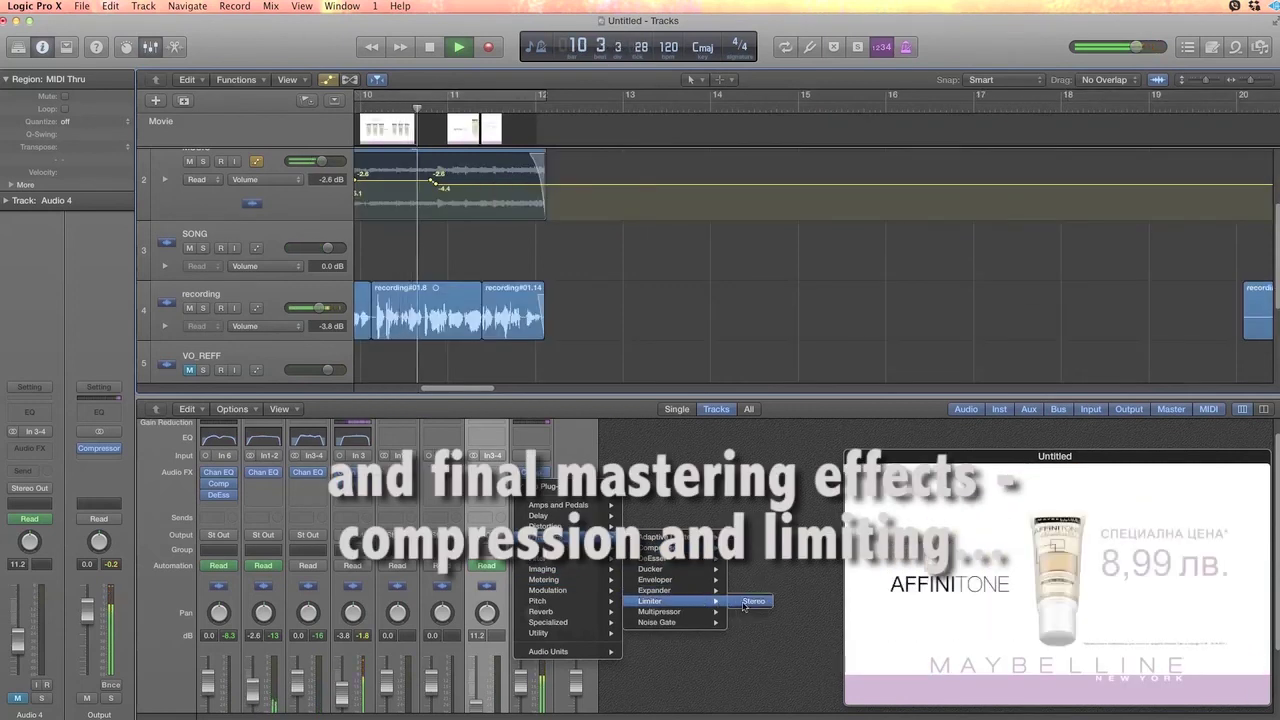
click(752, 601)
drag(99, 57, 876, 137)
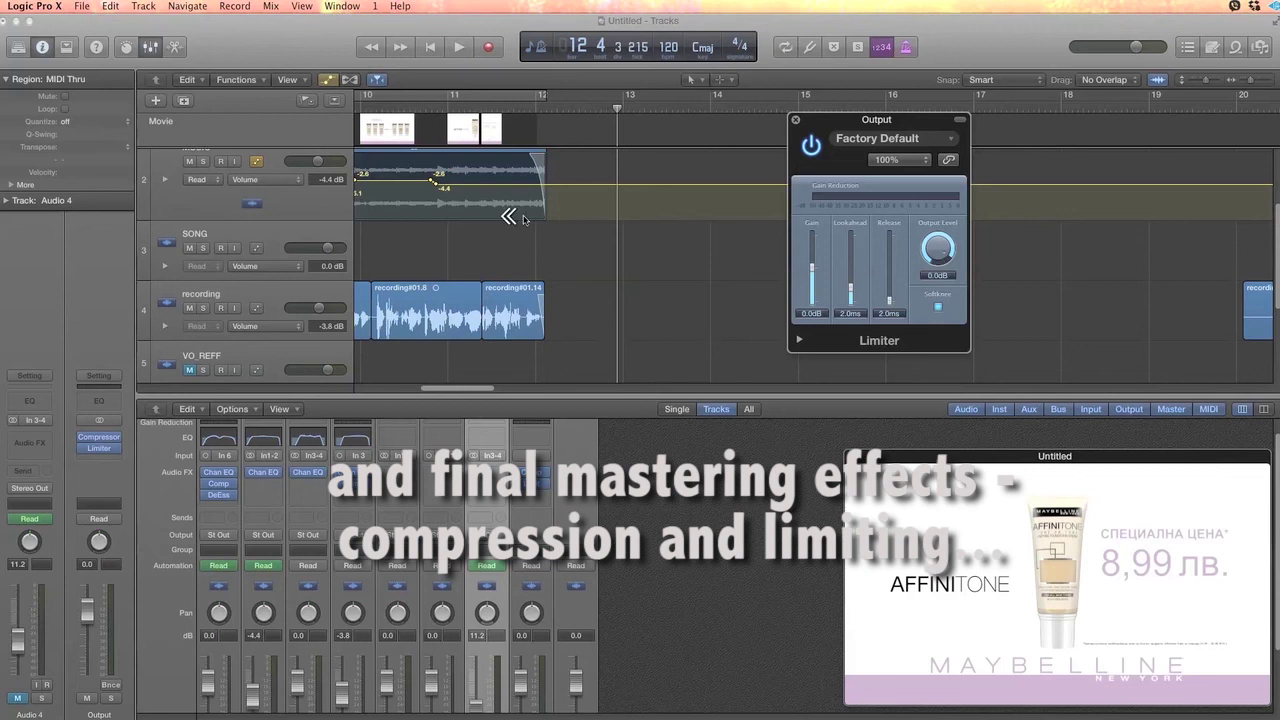
Play the mix from the start into bar 8, trying the limiter gain at -1.0 dB.
scroll(522, 218, left, 10)
click(372, 113)
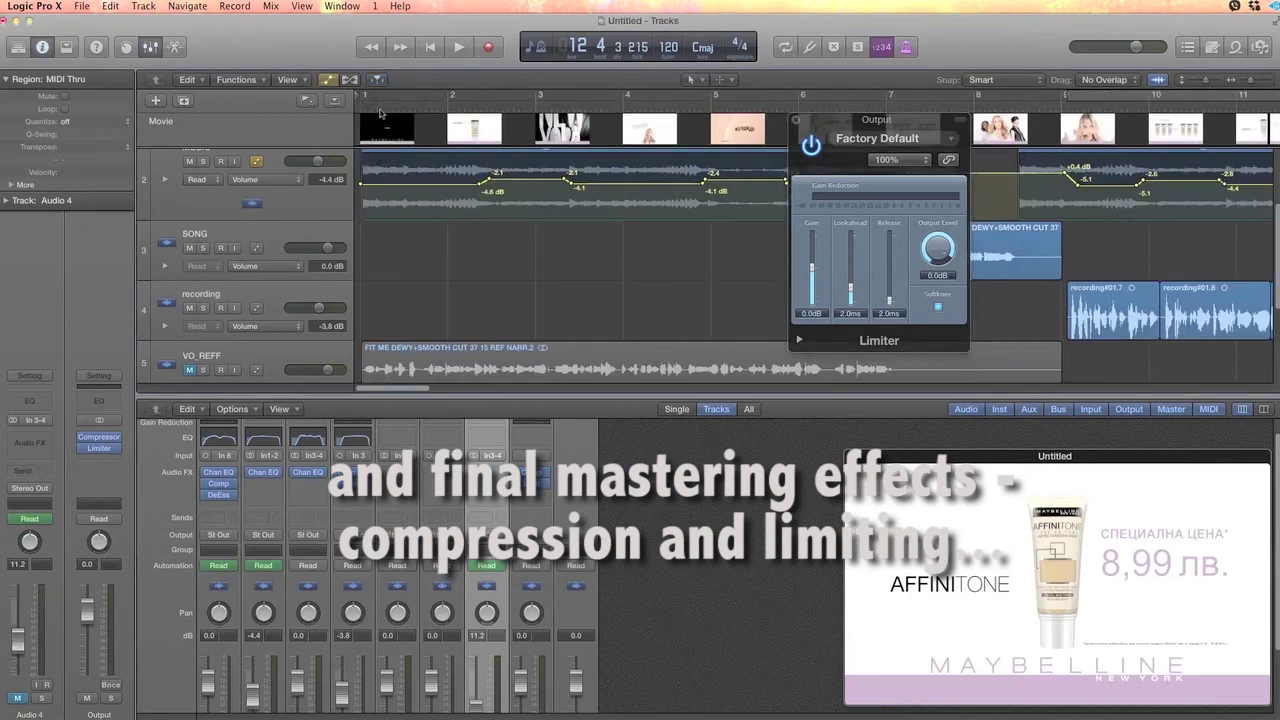
key(space)
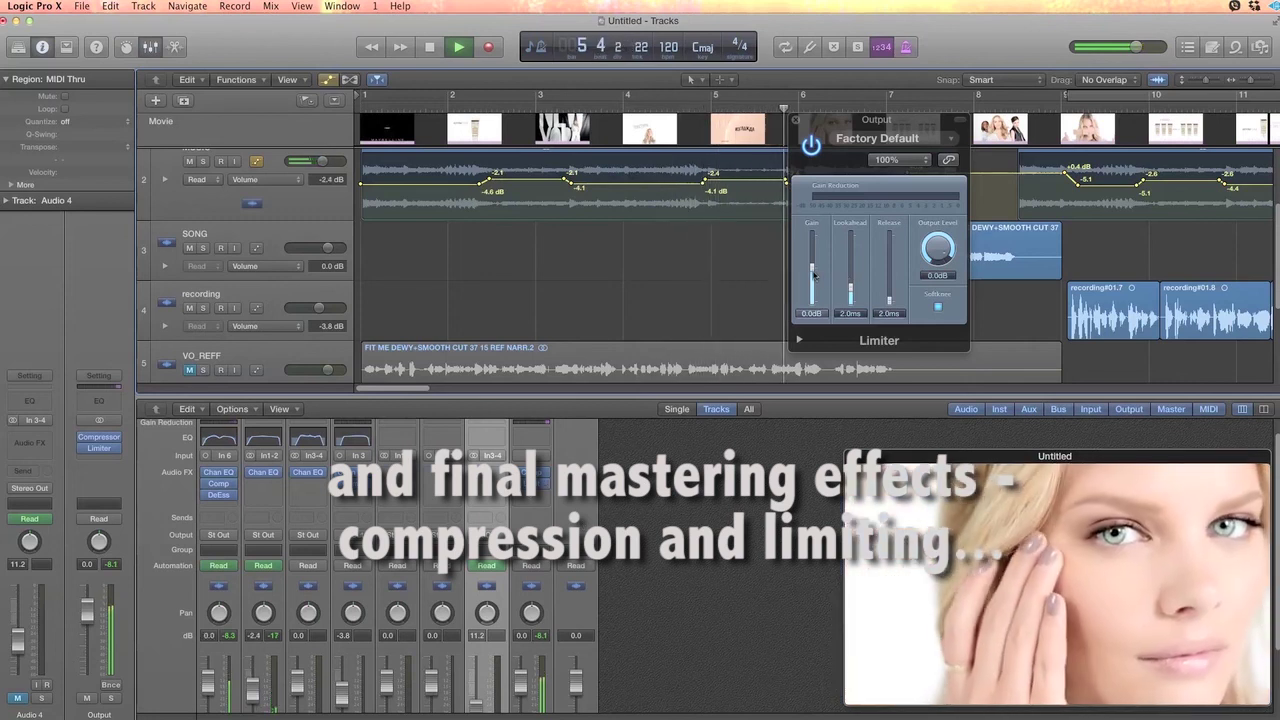
drag(815, 275, 813, 273)
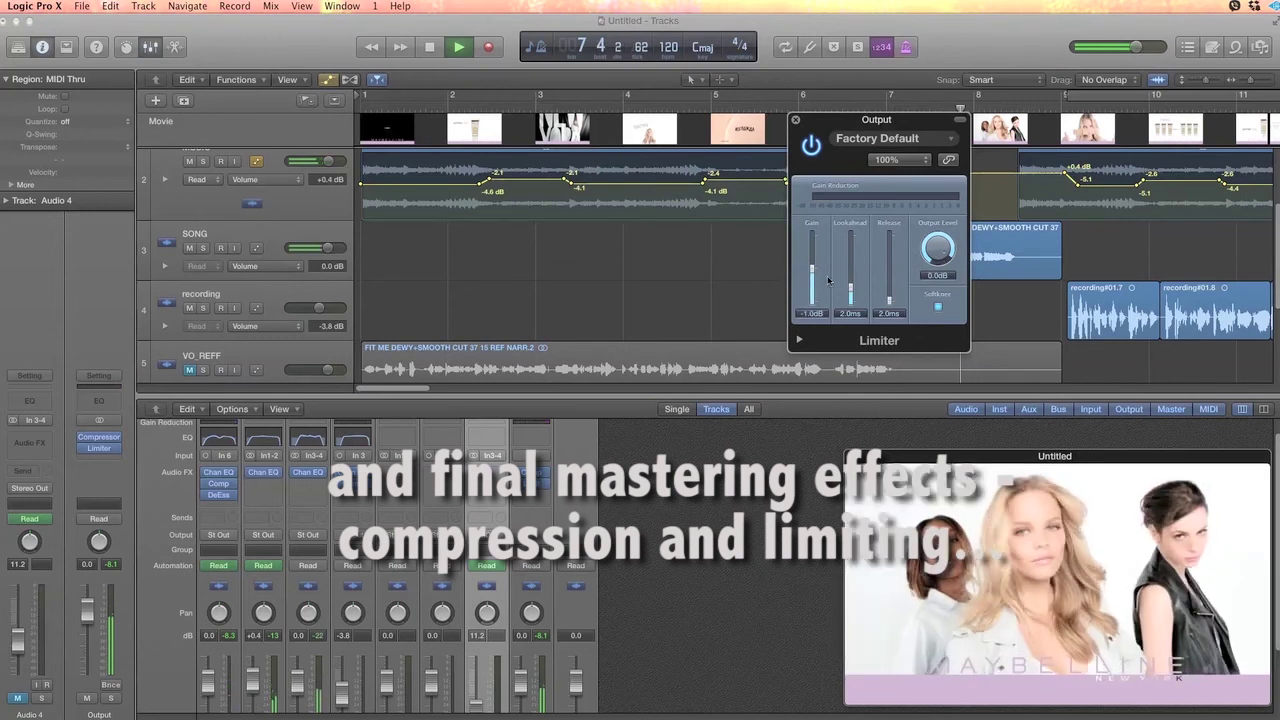
key(space)
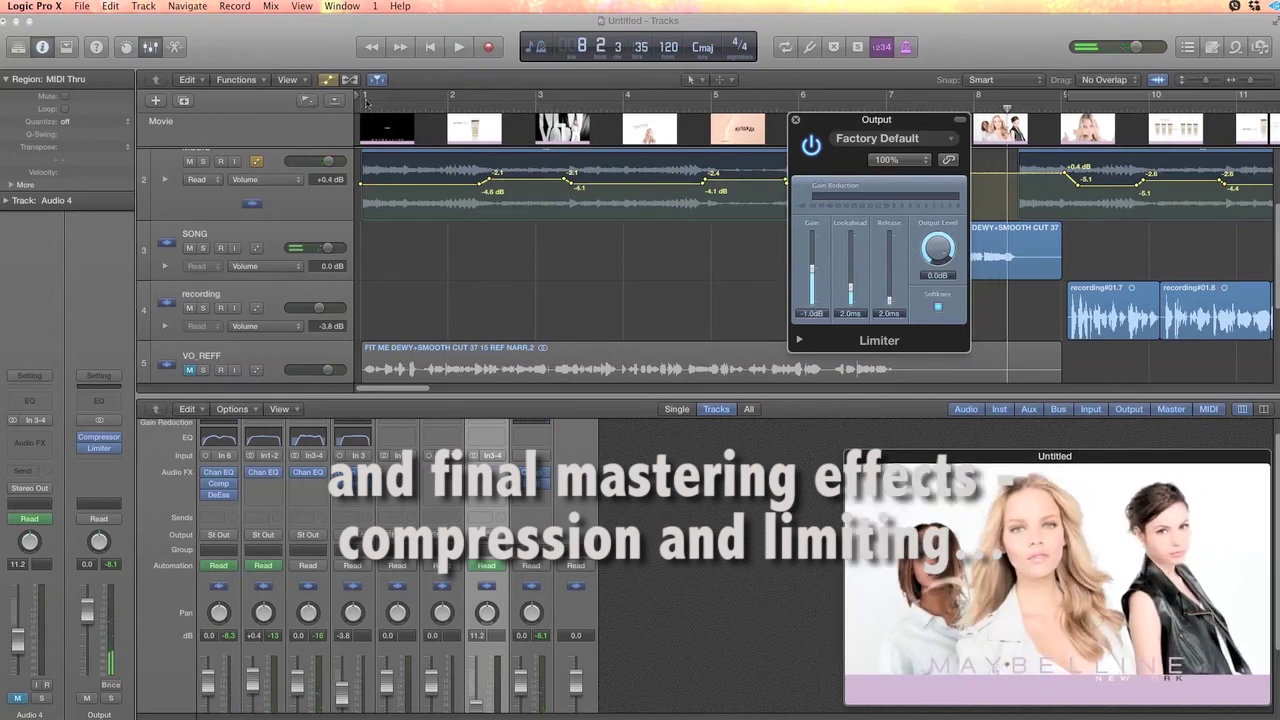
Replay from the start, trying the limiter with an output level of -1.4 dB and a gain of +4.5 dB.
click(366, 110)
key(space)
drag(928, 243, 935, 261)
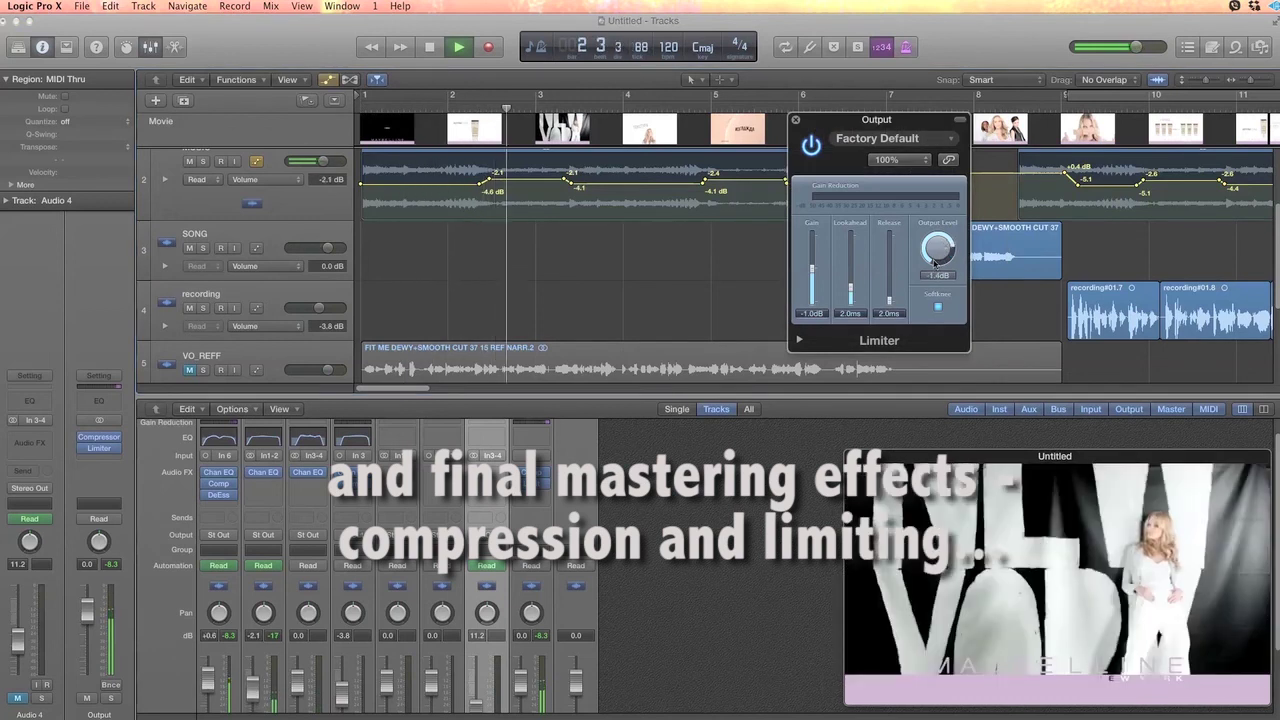
drag(813, 271, 817, 263)
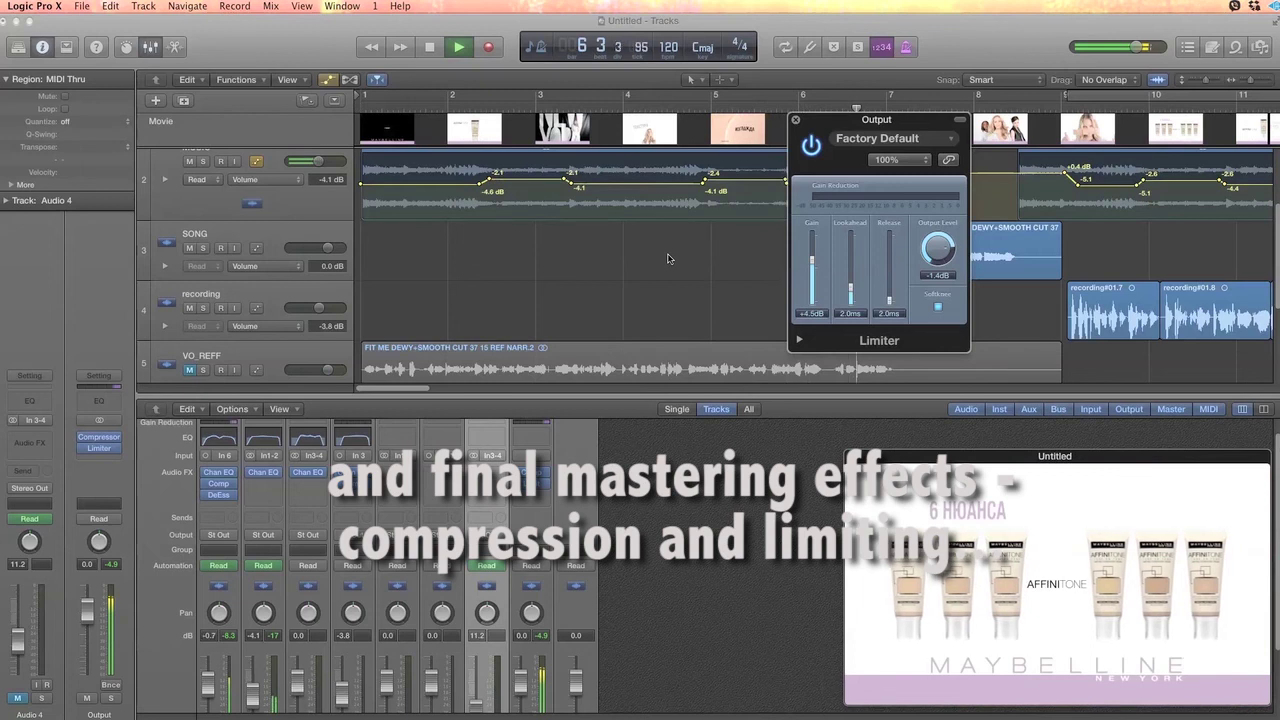
Set the limiter's output level to -2.0 dB and its gain to +3.5 dB while listening from the start, and close the plug-in.
scroll(668, 258, left, 3)
drag(930, 254, 930, 261)
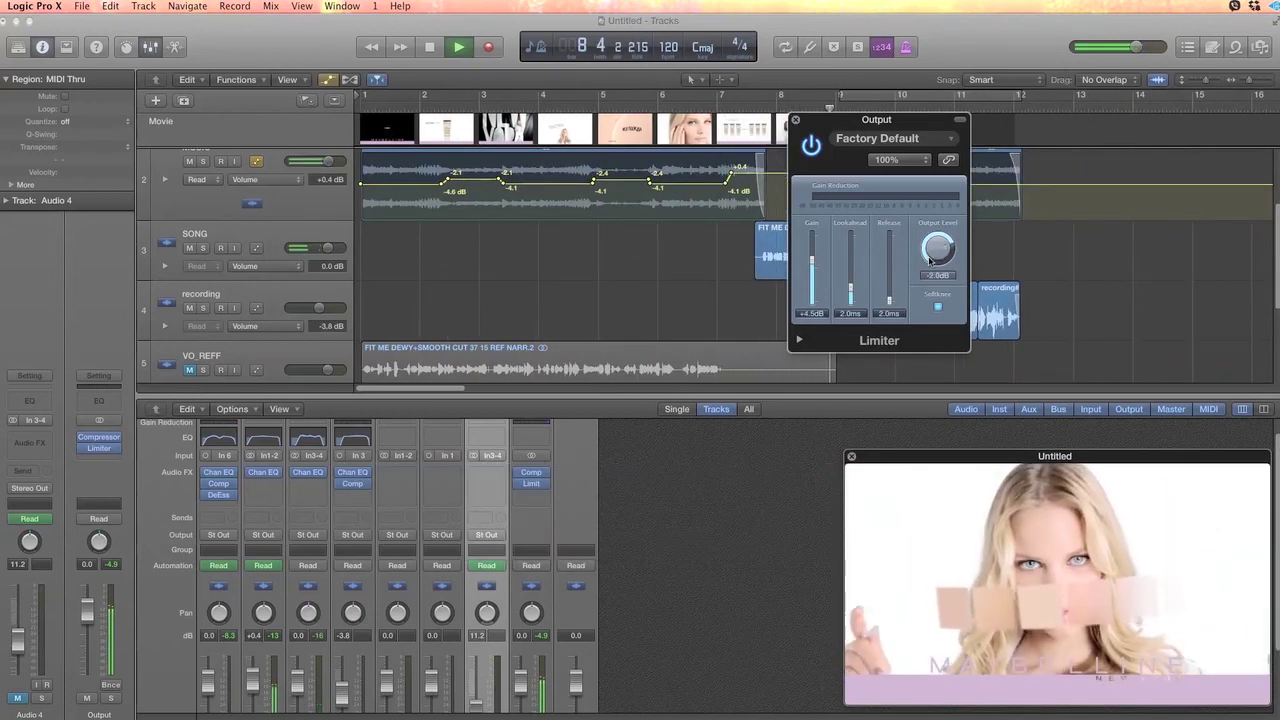
click(378, 97)
drag(812, 262, 812, 264)
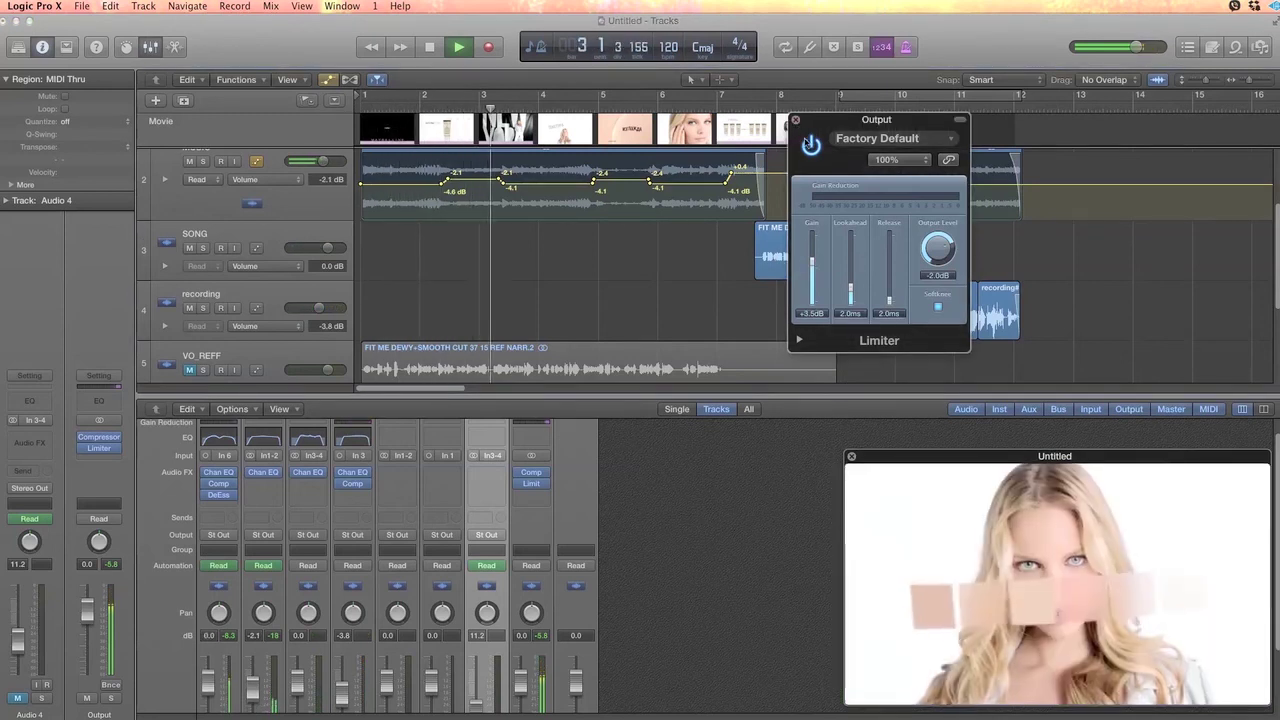
click(795, 119)
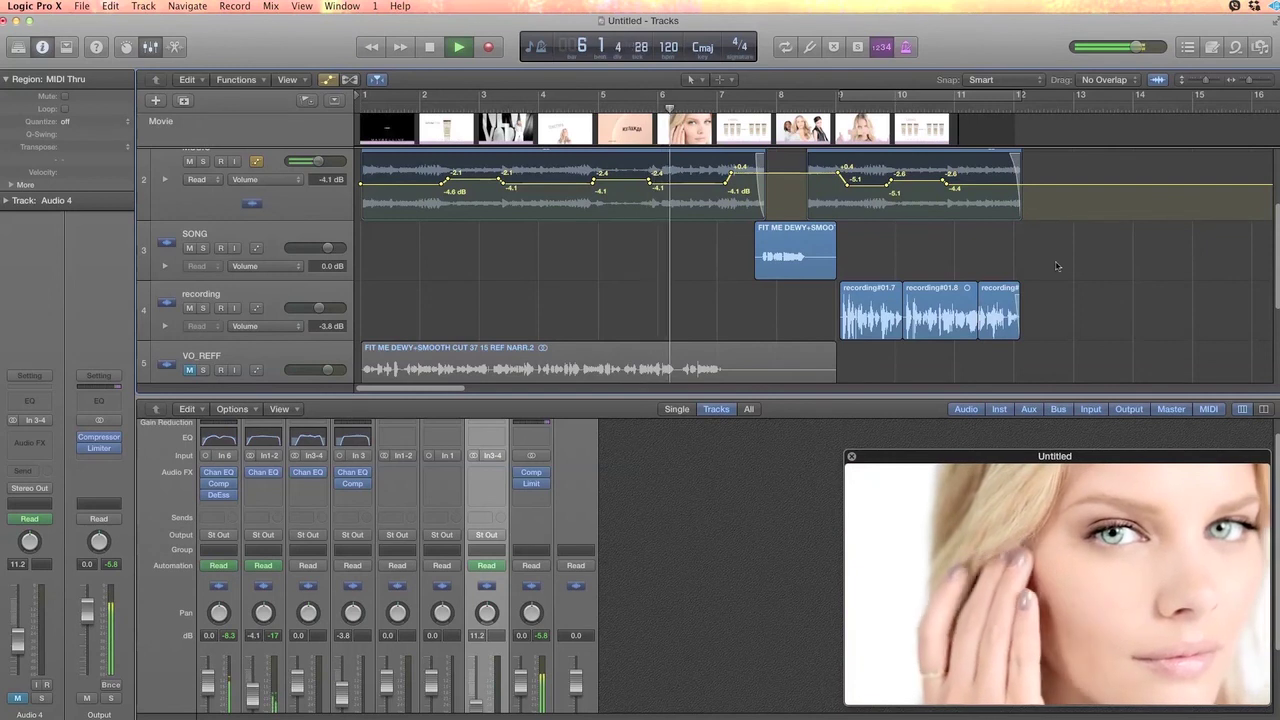
Stop playback and turn on a cycle range covering the whole commercial, from bar 1 to just past bar 12.
key(space)
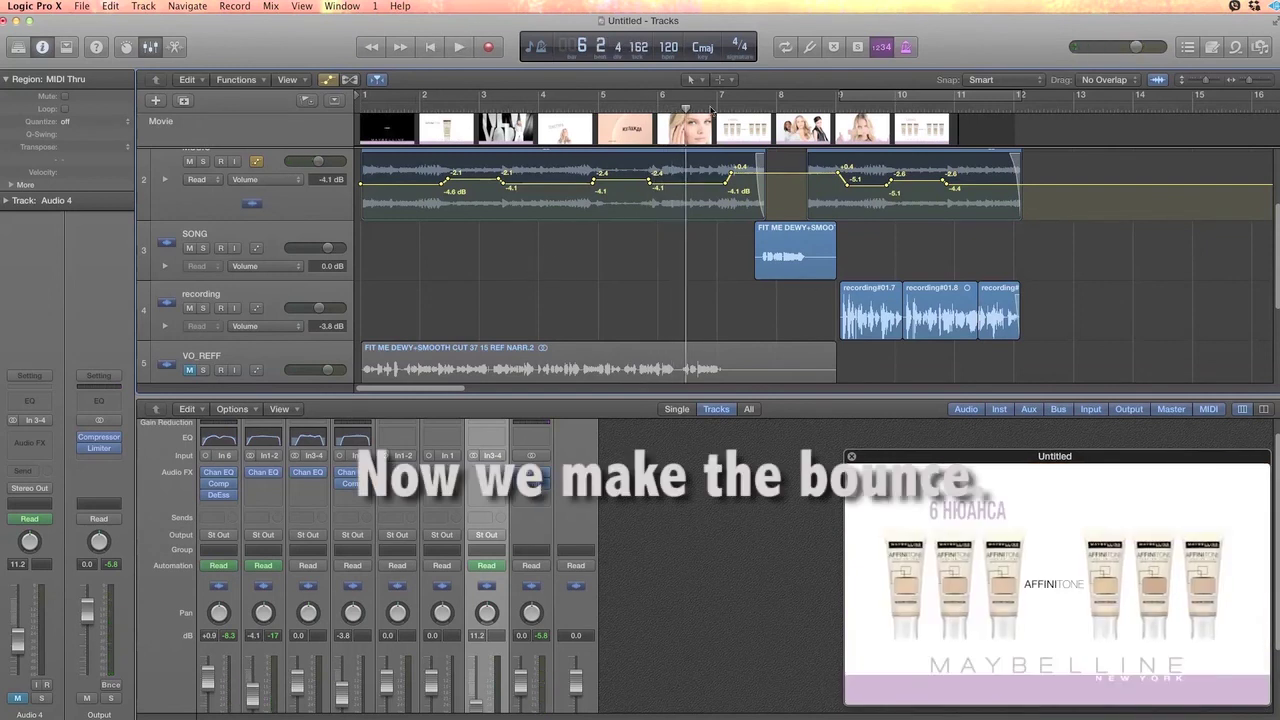
click(786, 47)
drag(840, 95, 362, 95)
drag(1022, 96, 1022, 97)
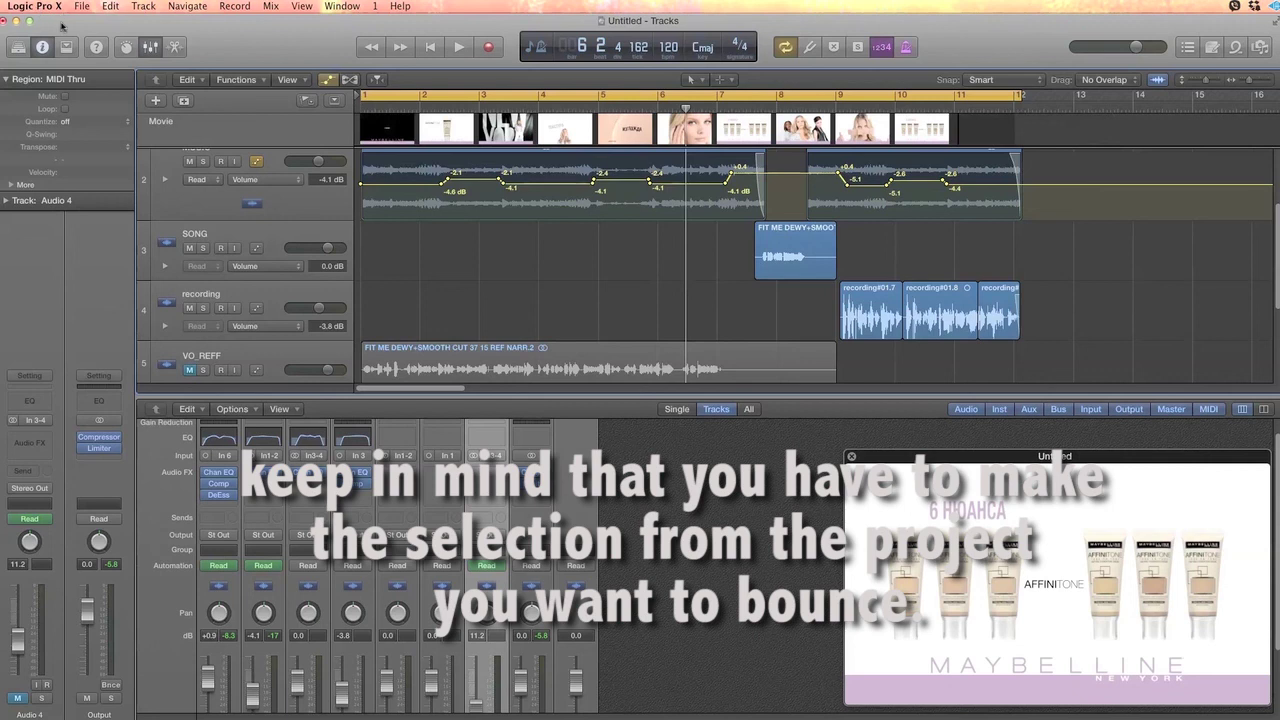
Save the project as affinitone_homework in the Affinitone folder under Audio_Projects.
key(super+b)
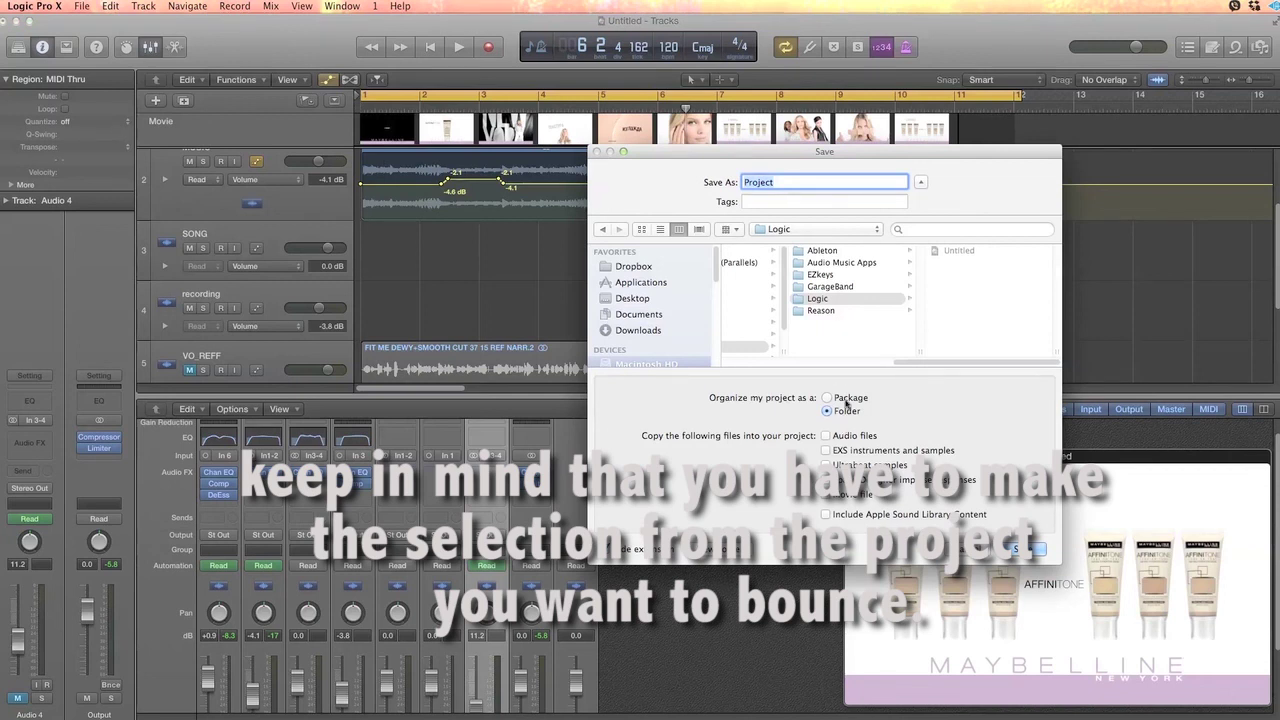
scroll(845, 315, left, 5)
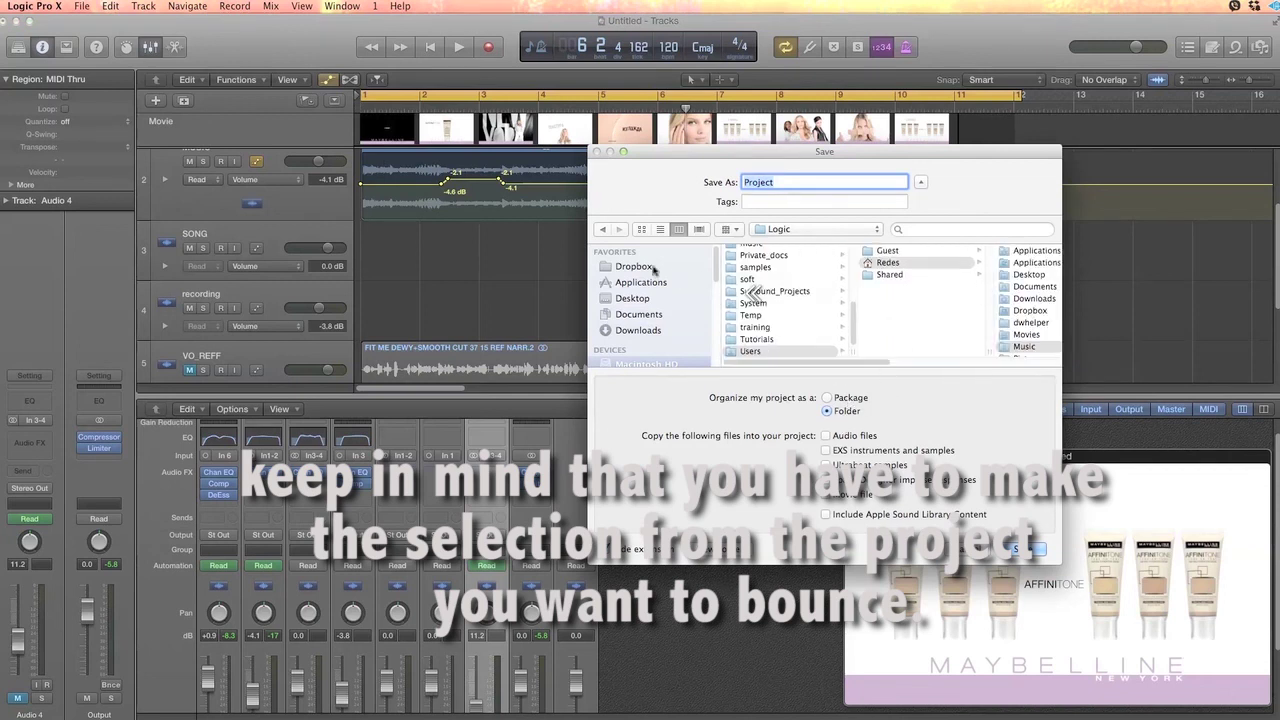
scroll(750, 292, up, 5)
click(768, 262)
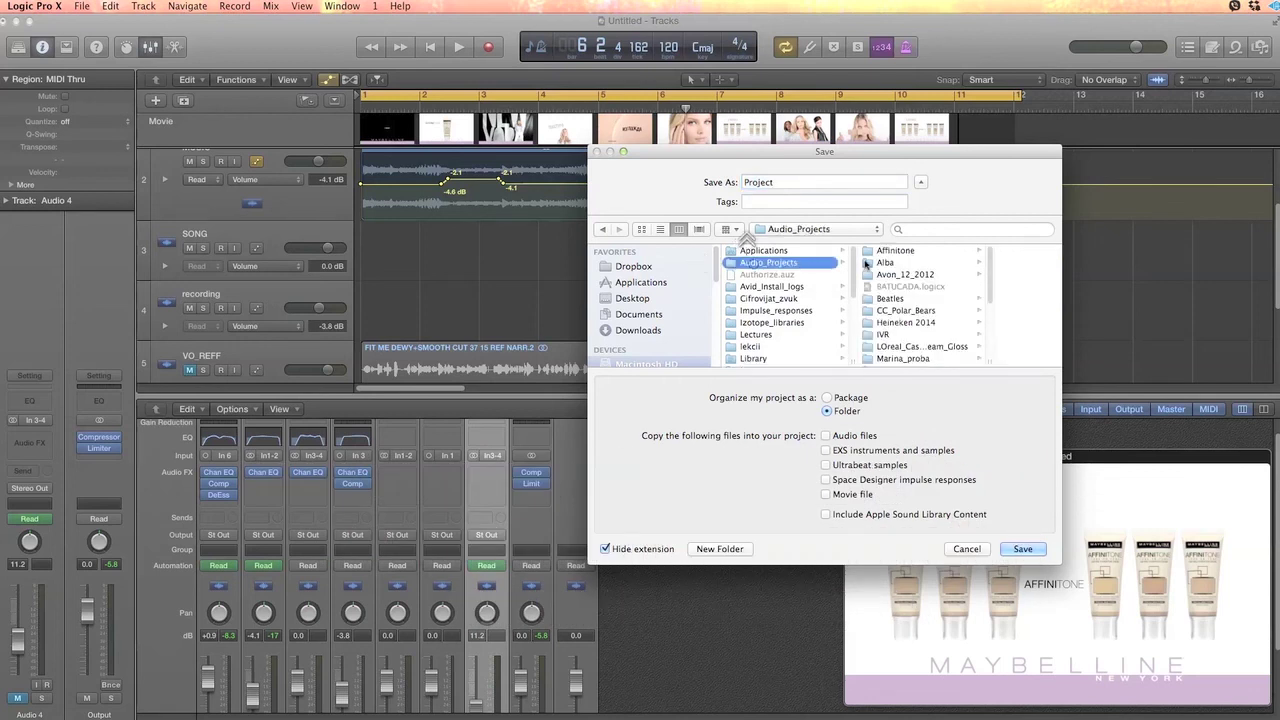
click(900, 251)
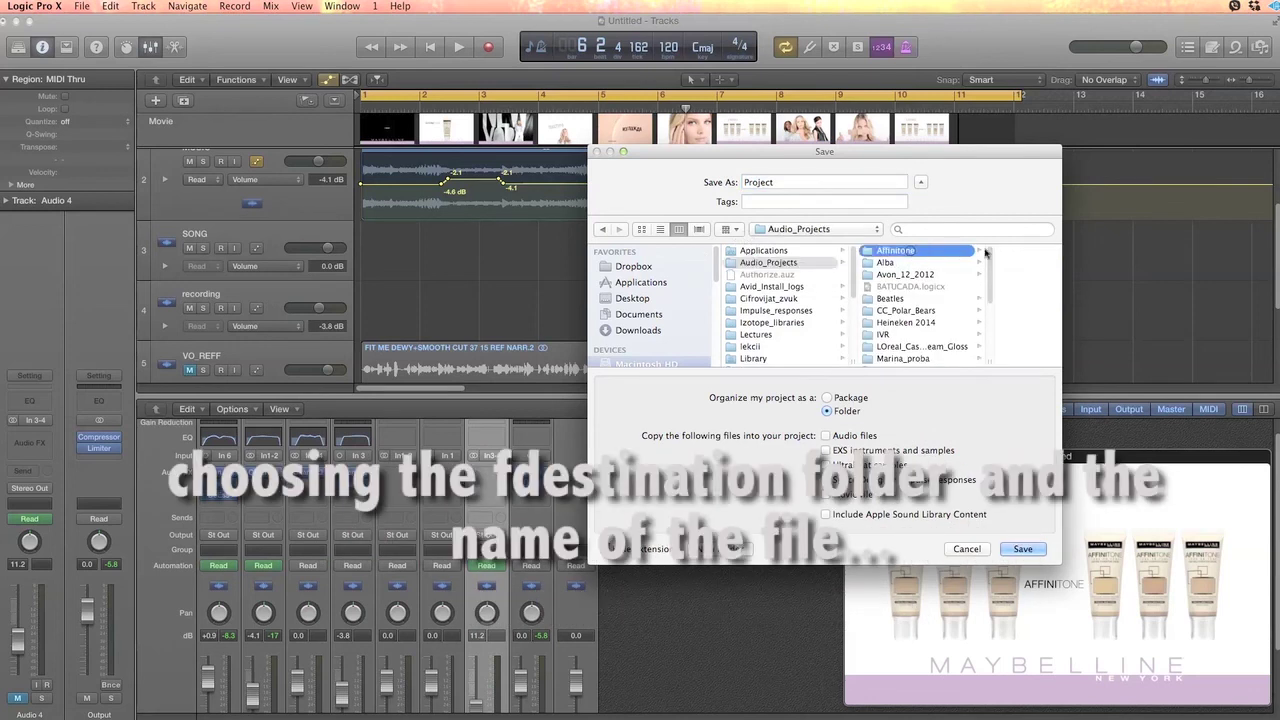
double_click(811, 185)
text(affinitone_homework)
key(Return)
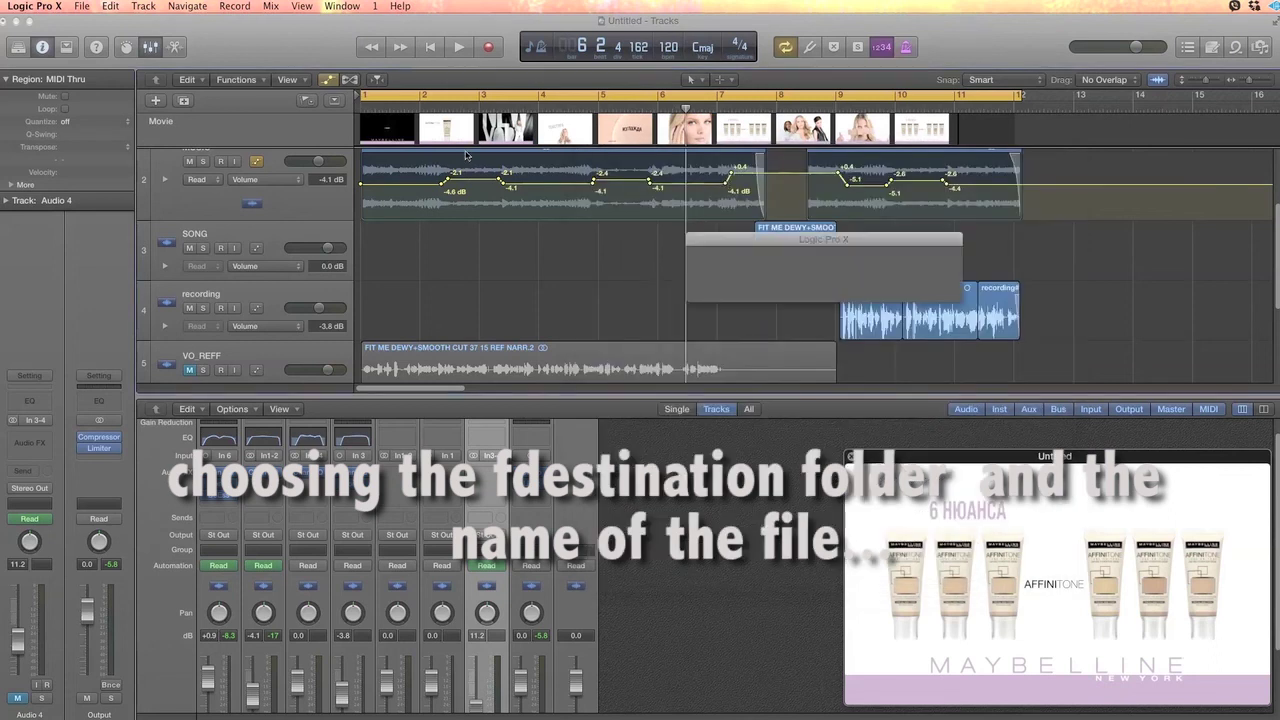
Open the bounce settings for the project section and set the PCM file format to Wave.
click(82, 7)
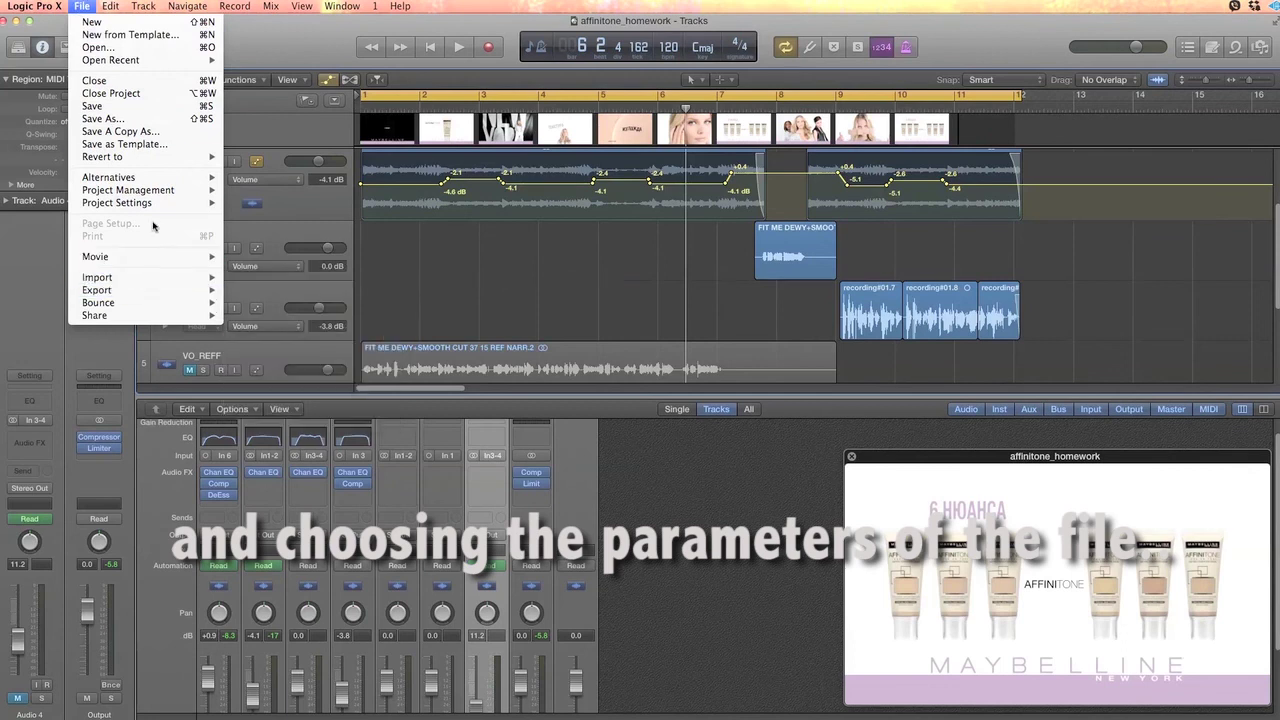
mouse_move(205, 304)
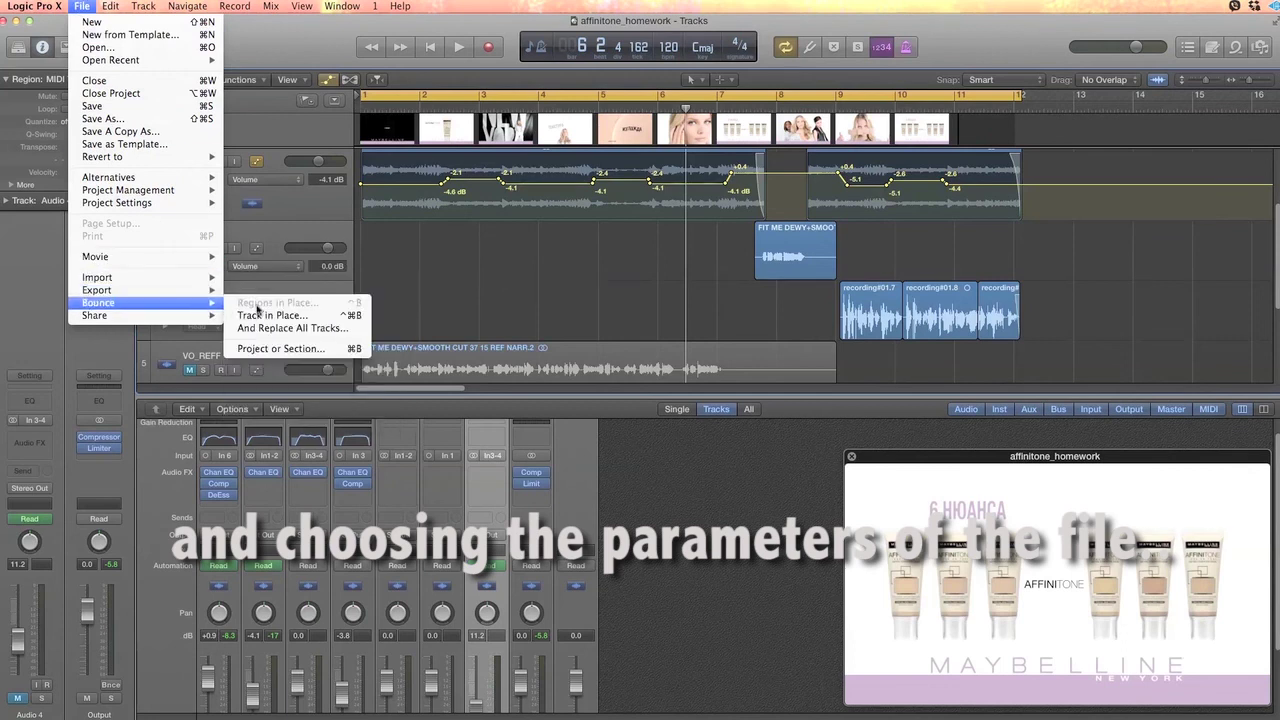
click(313, 349)
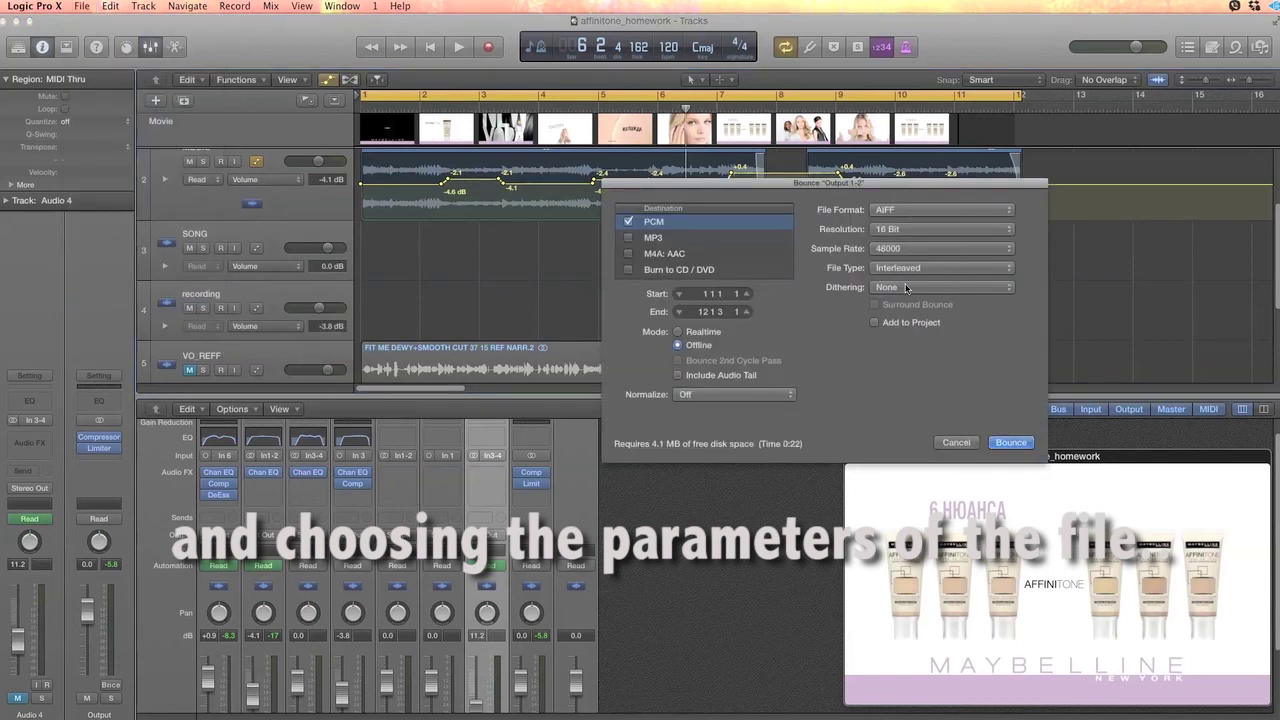
click(937, 210)
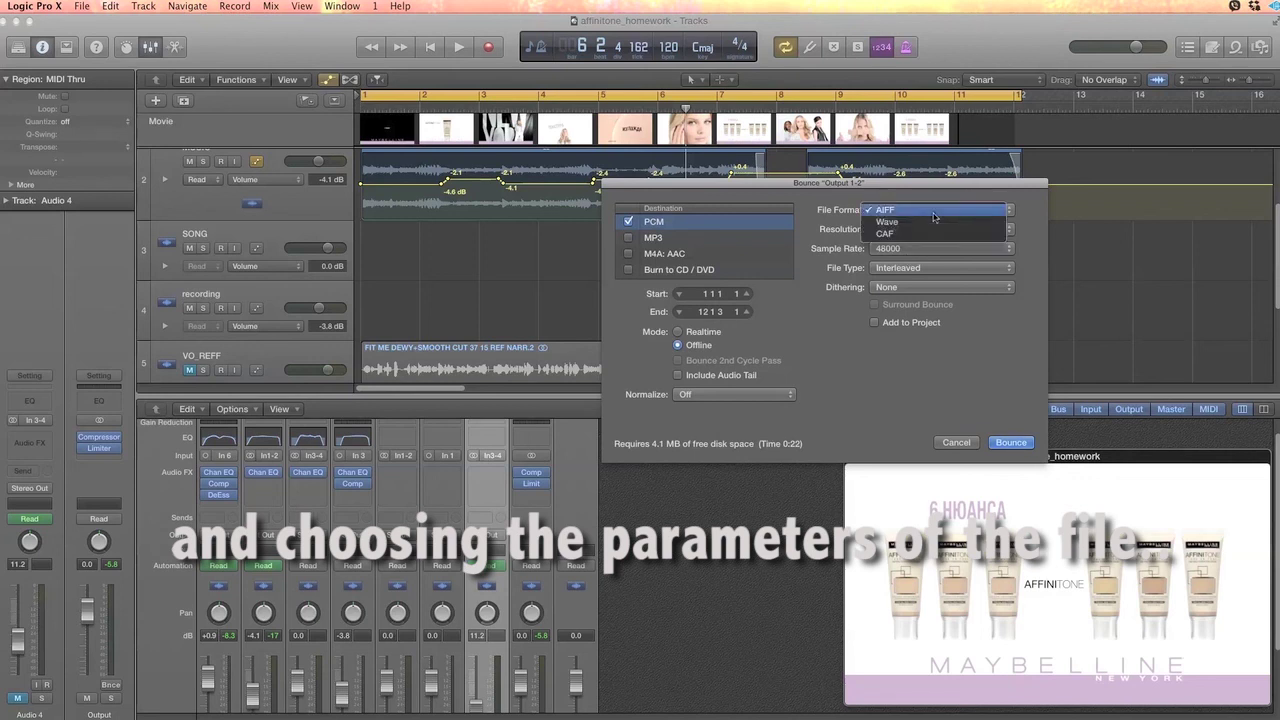
click(935, 226)
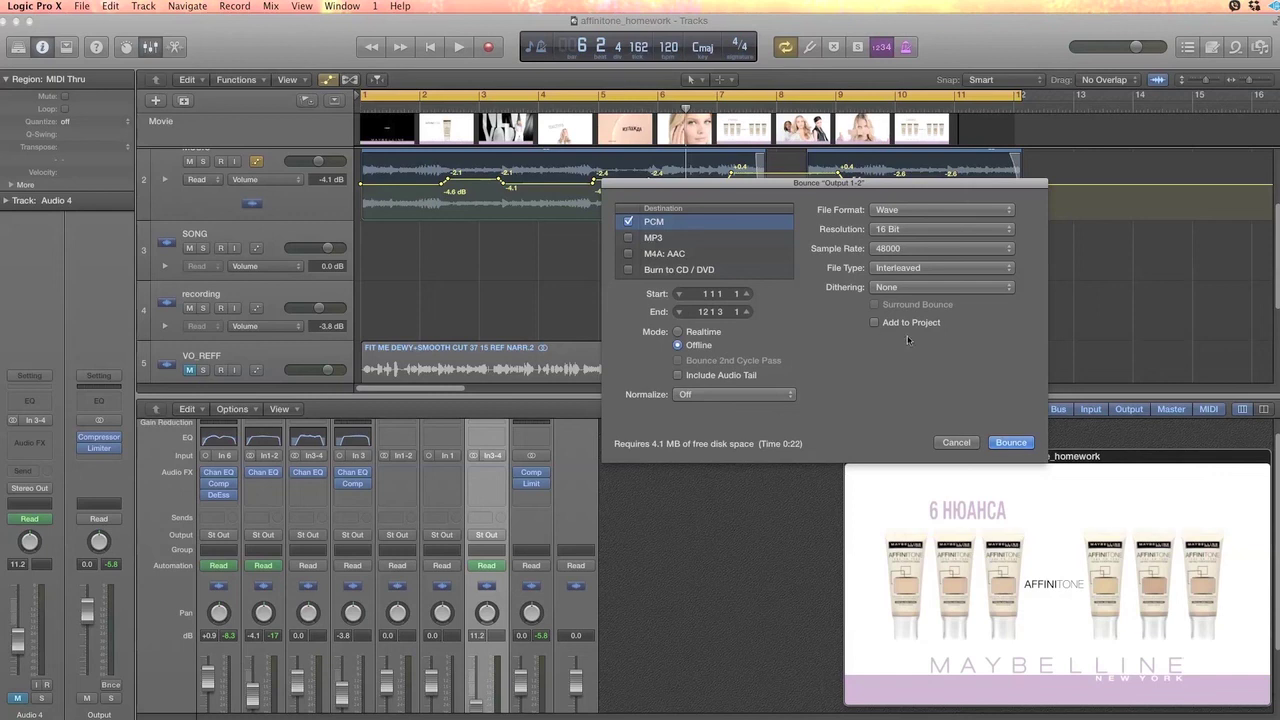
Bounce the mix as affinitone_master into the Bounces folder of the affinitone_homework project.
click(1009, 442)
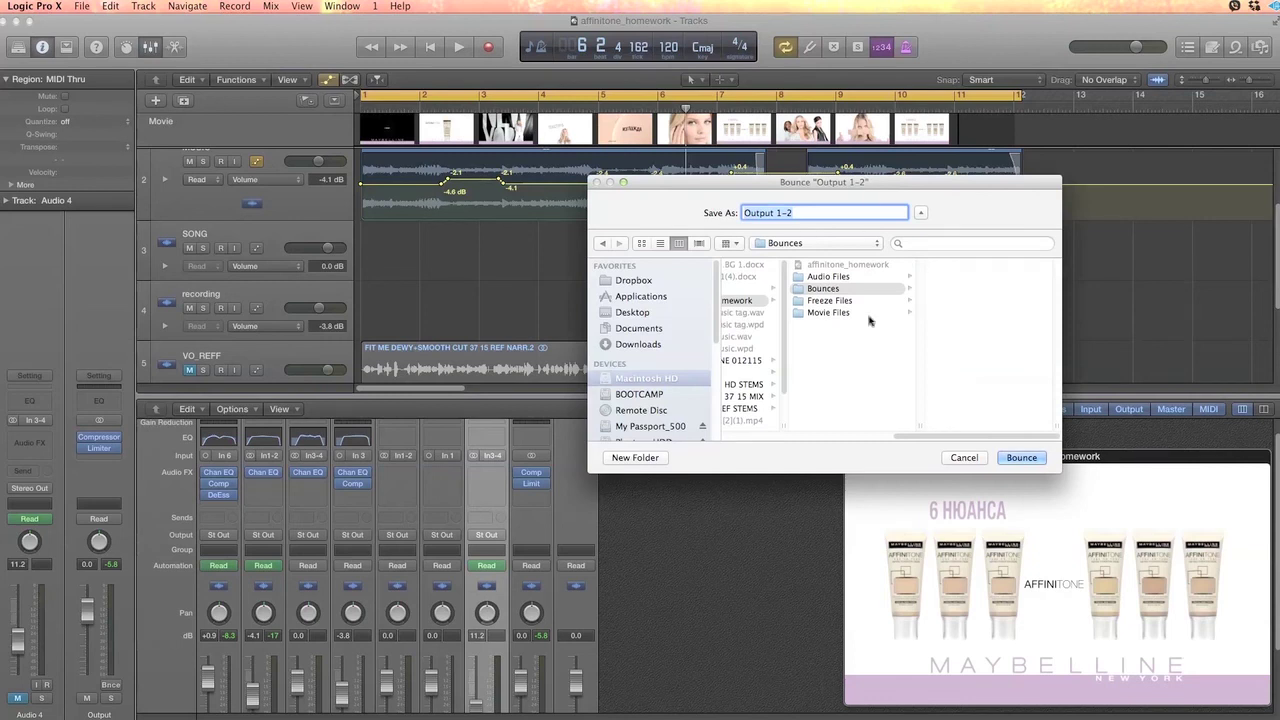
scroll(869, 318, left, 6)
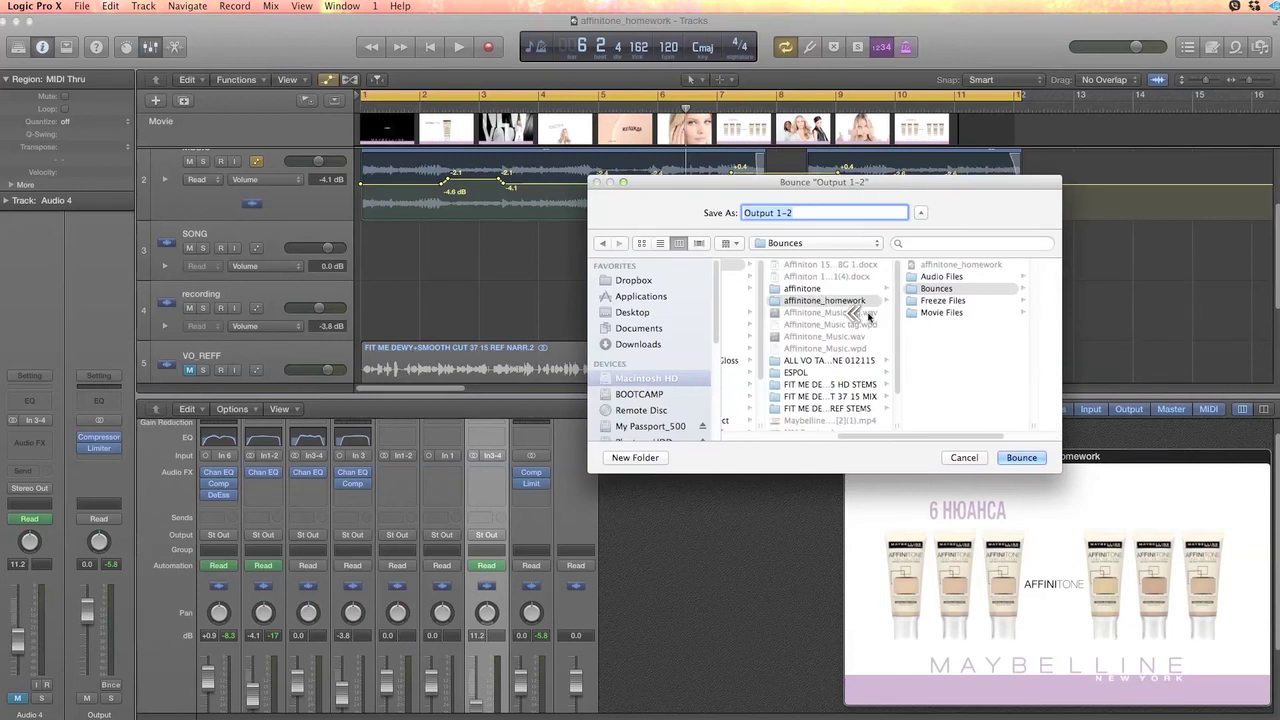
scroll(869, 318, right, 6)
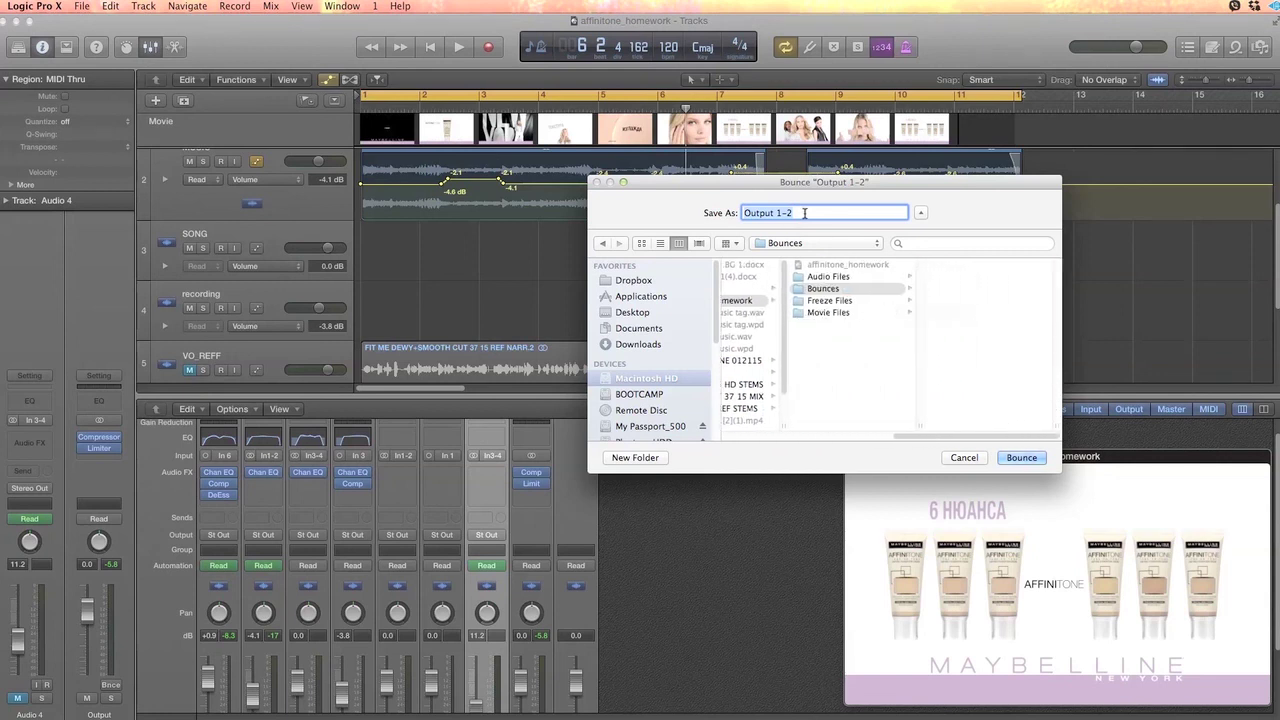
text(affinitone_master)
click(1020, 458)
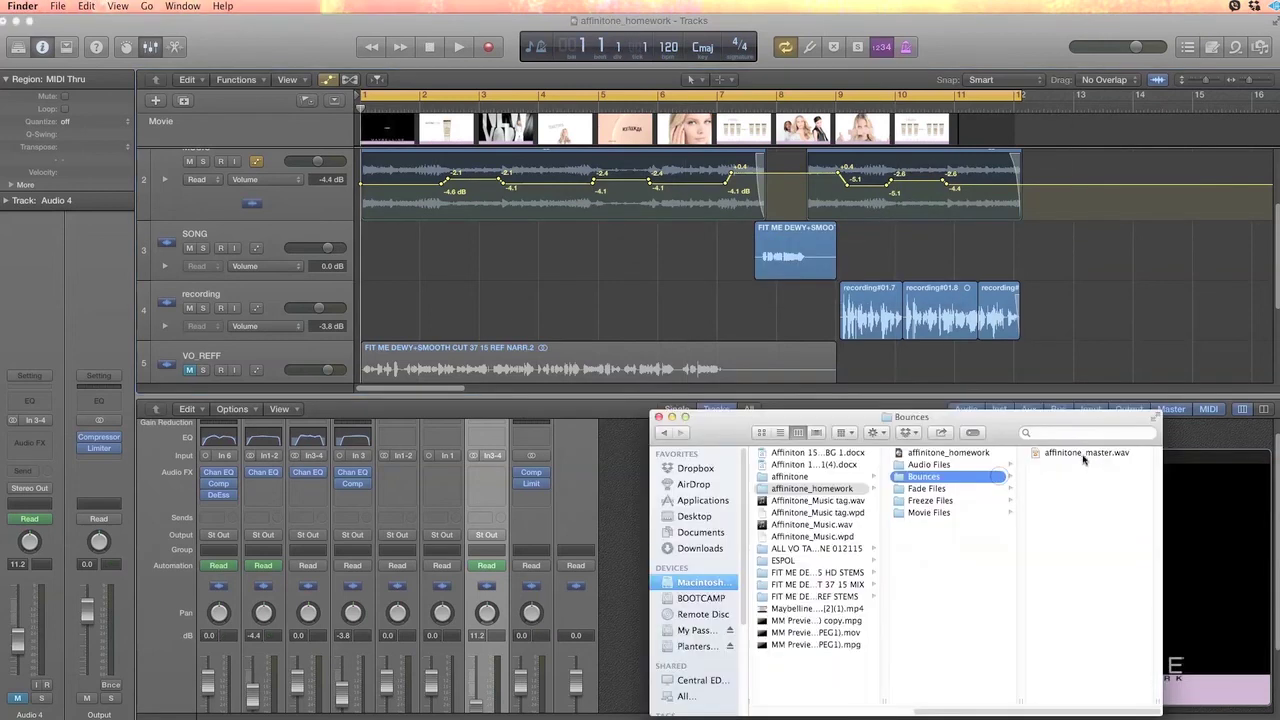
Open the bounced affinitone_master.wav from the Bounces folder in VLC and postpone the player's software update.
click(1082, 456)
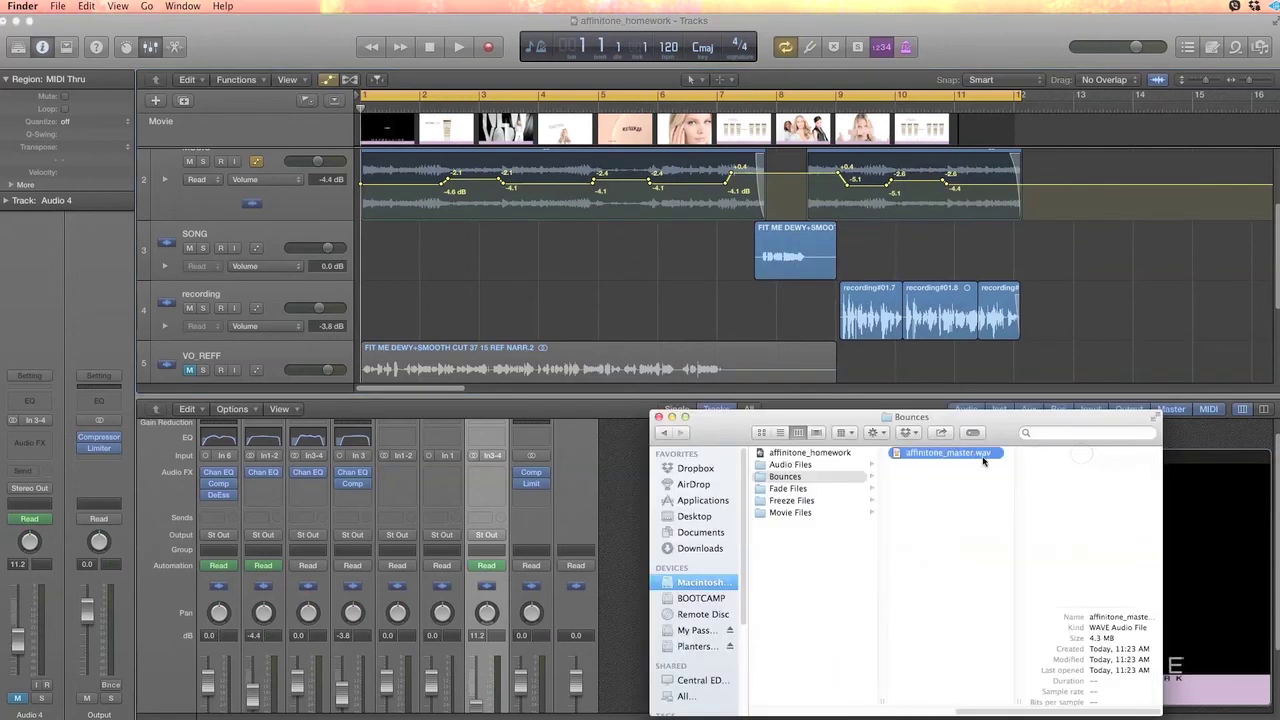
right_click(980, 457)
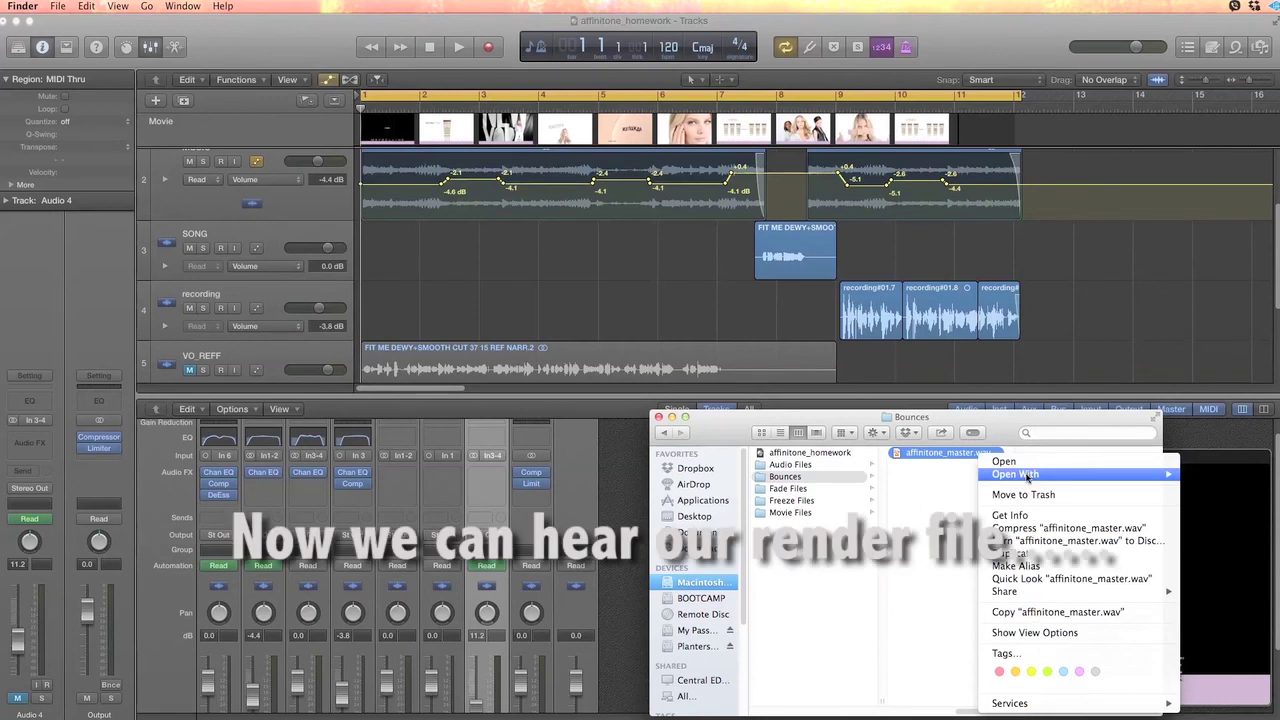
mouse_move(1027, 476)
click(1220, 475)
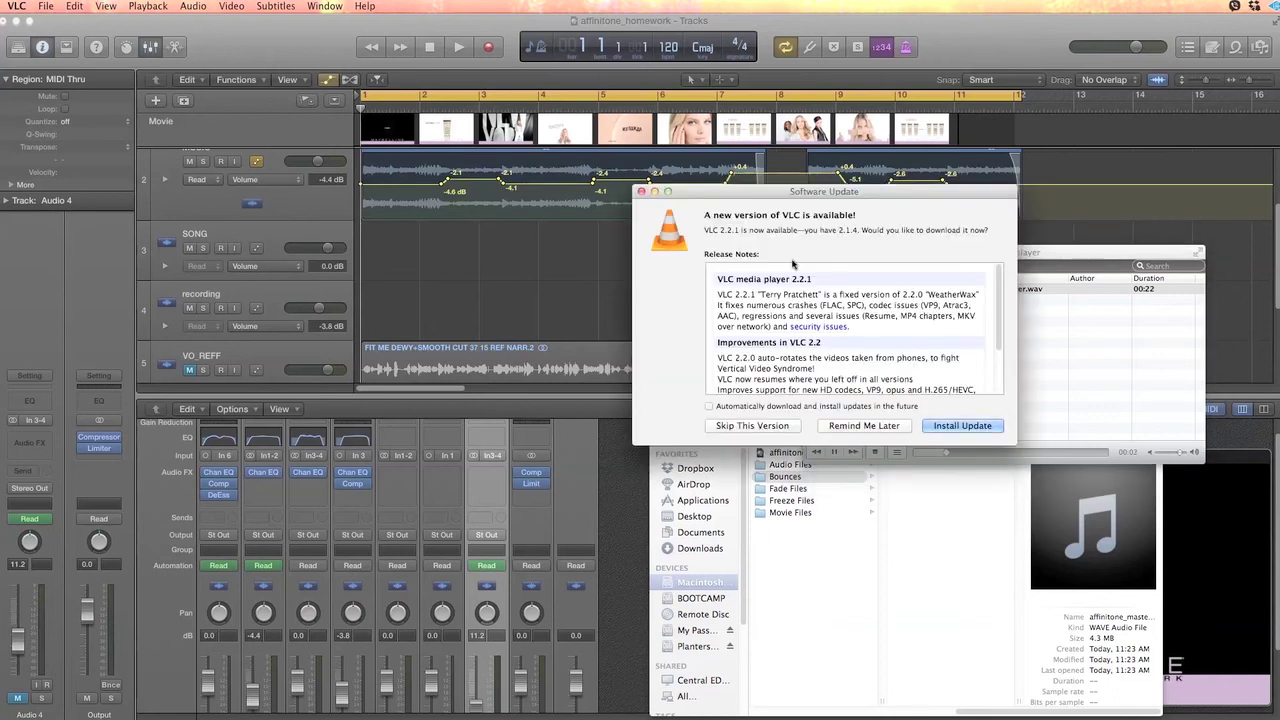
click(843, 426)
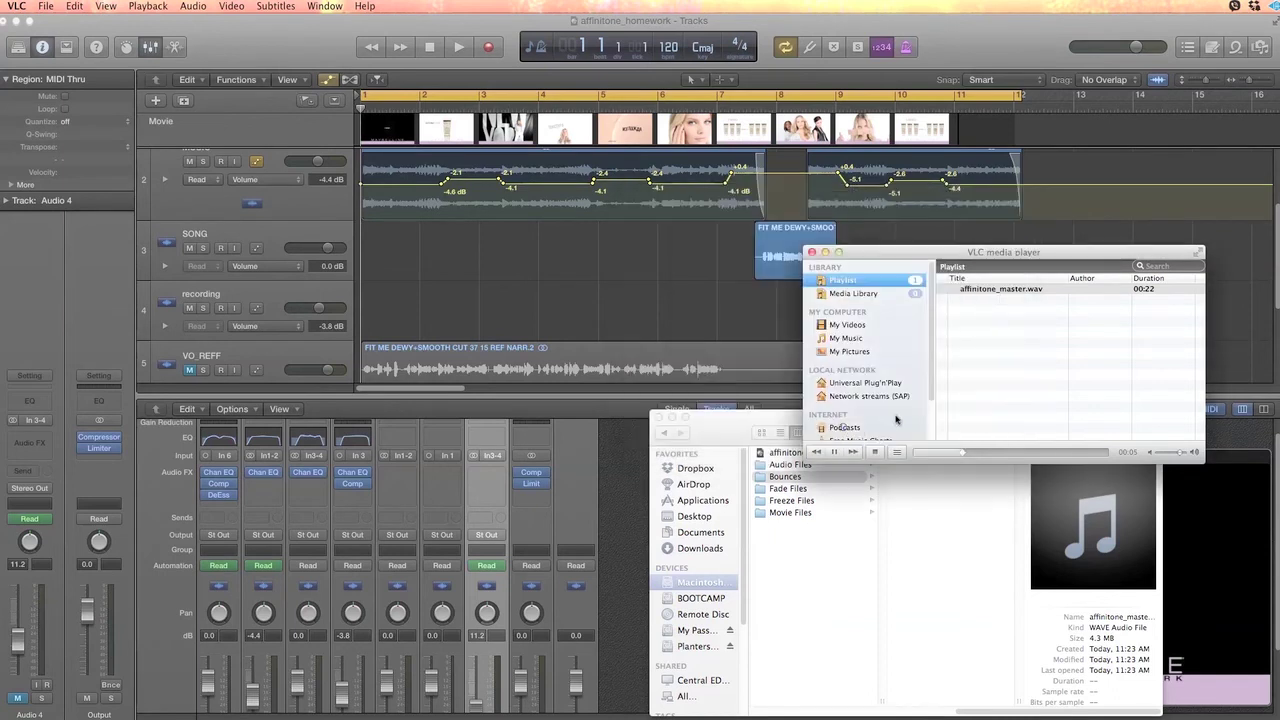
Move the VLC window clear of the Bounces folder while listening to the bounced master, stop playback and close the player window.
drag(958, 254, 770, 167)
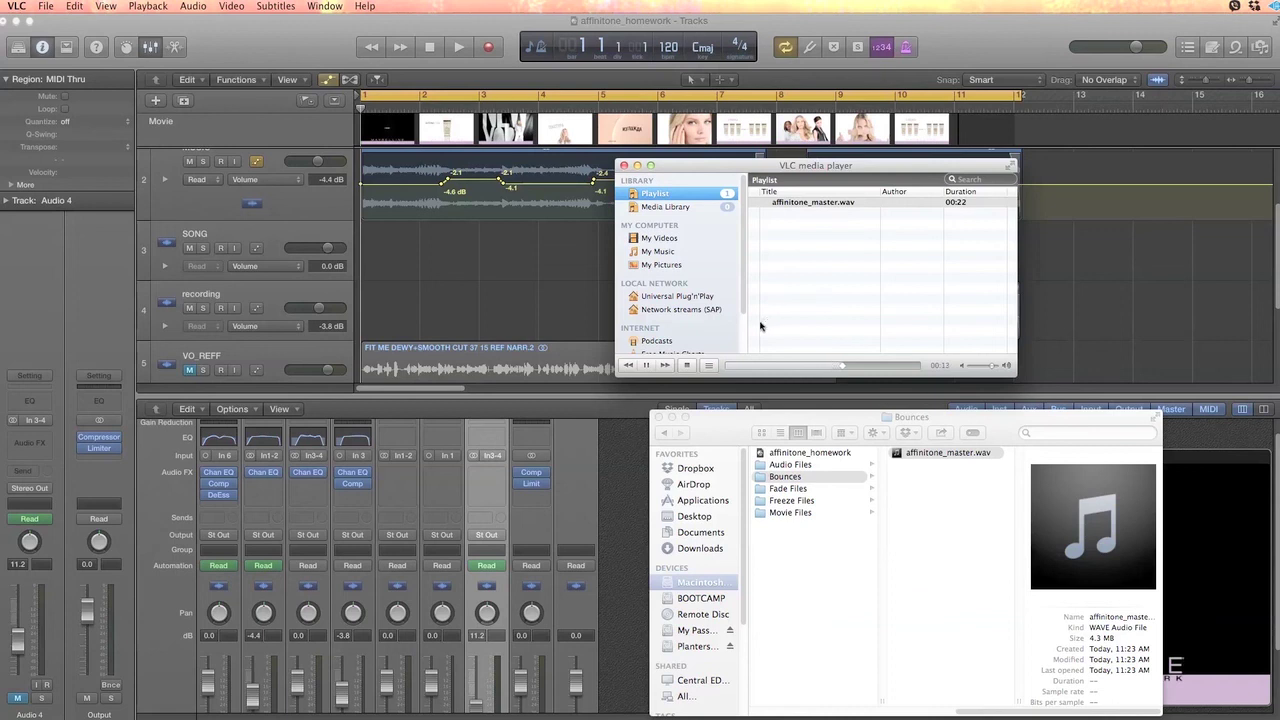
click(686, 366)
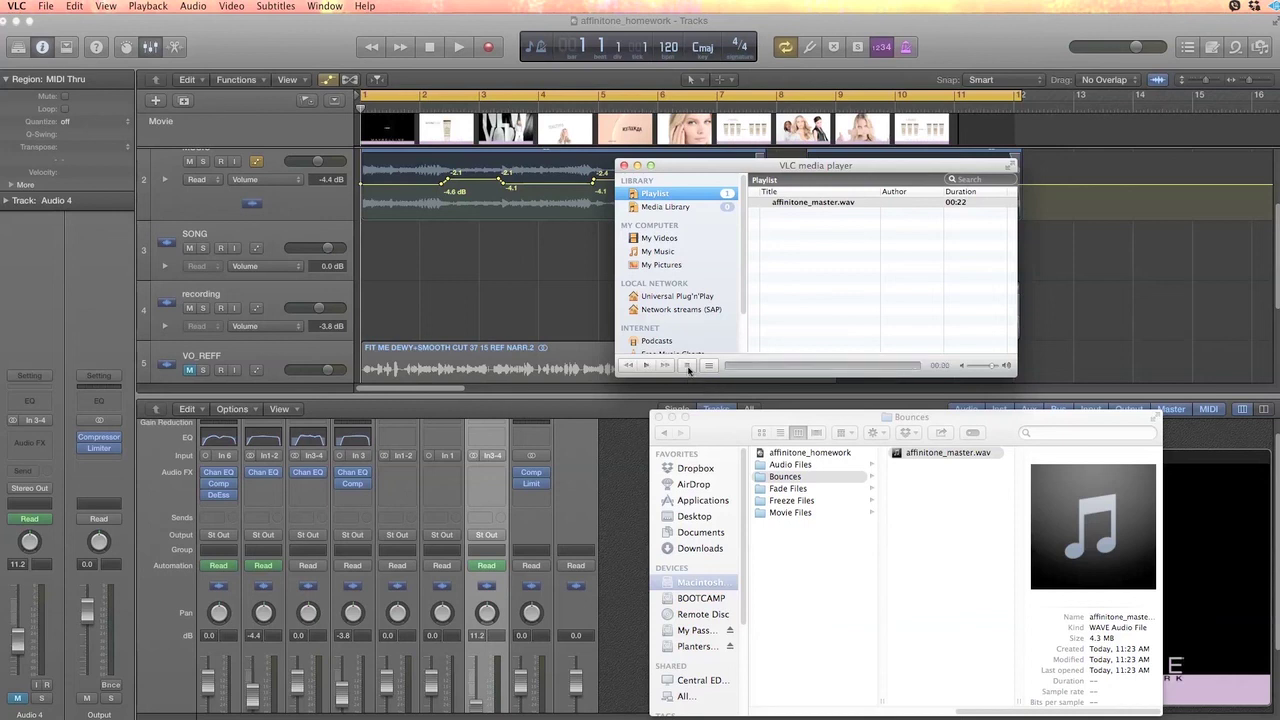
click(624, 165)
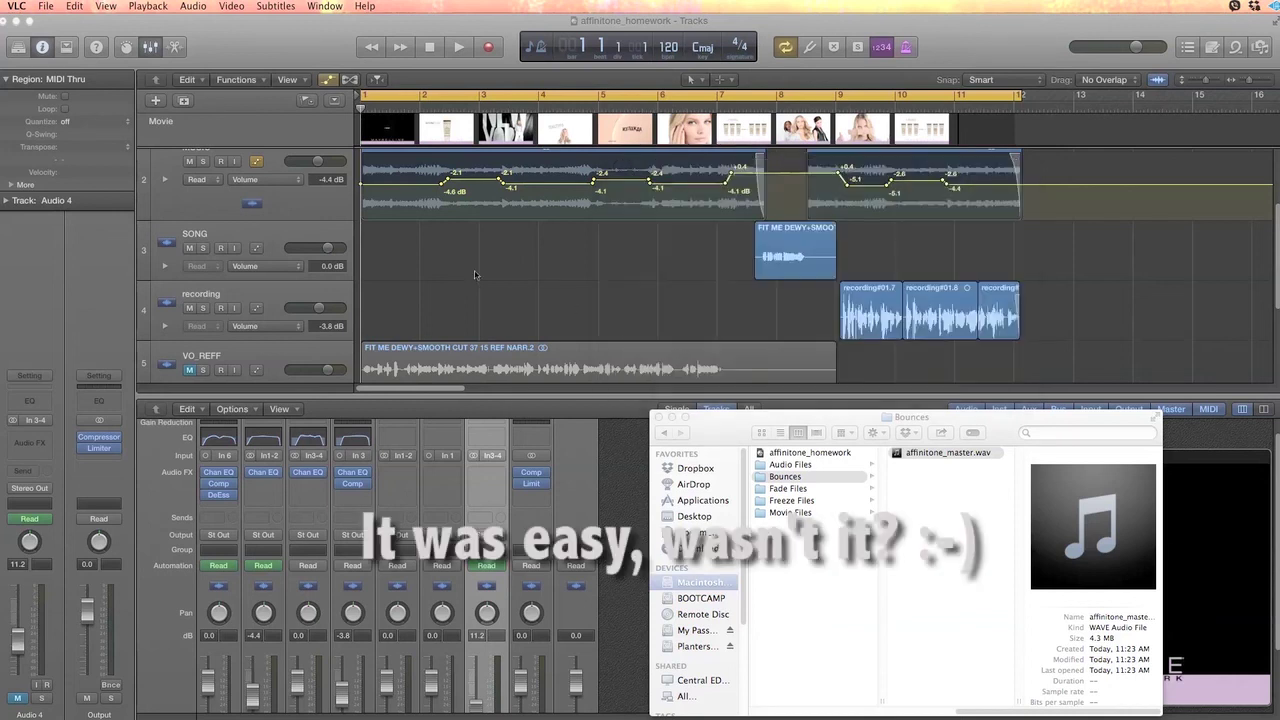